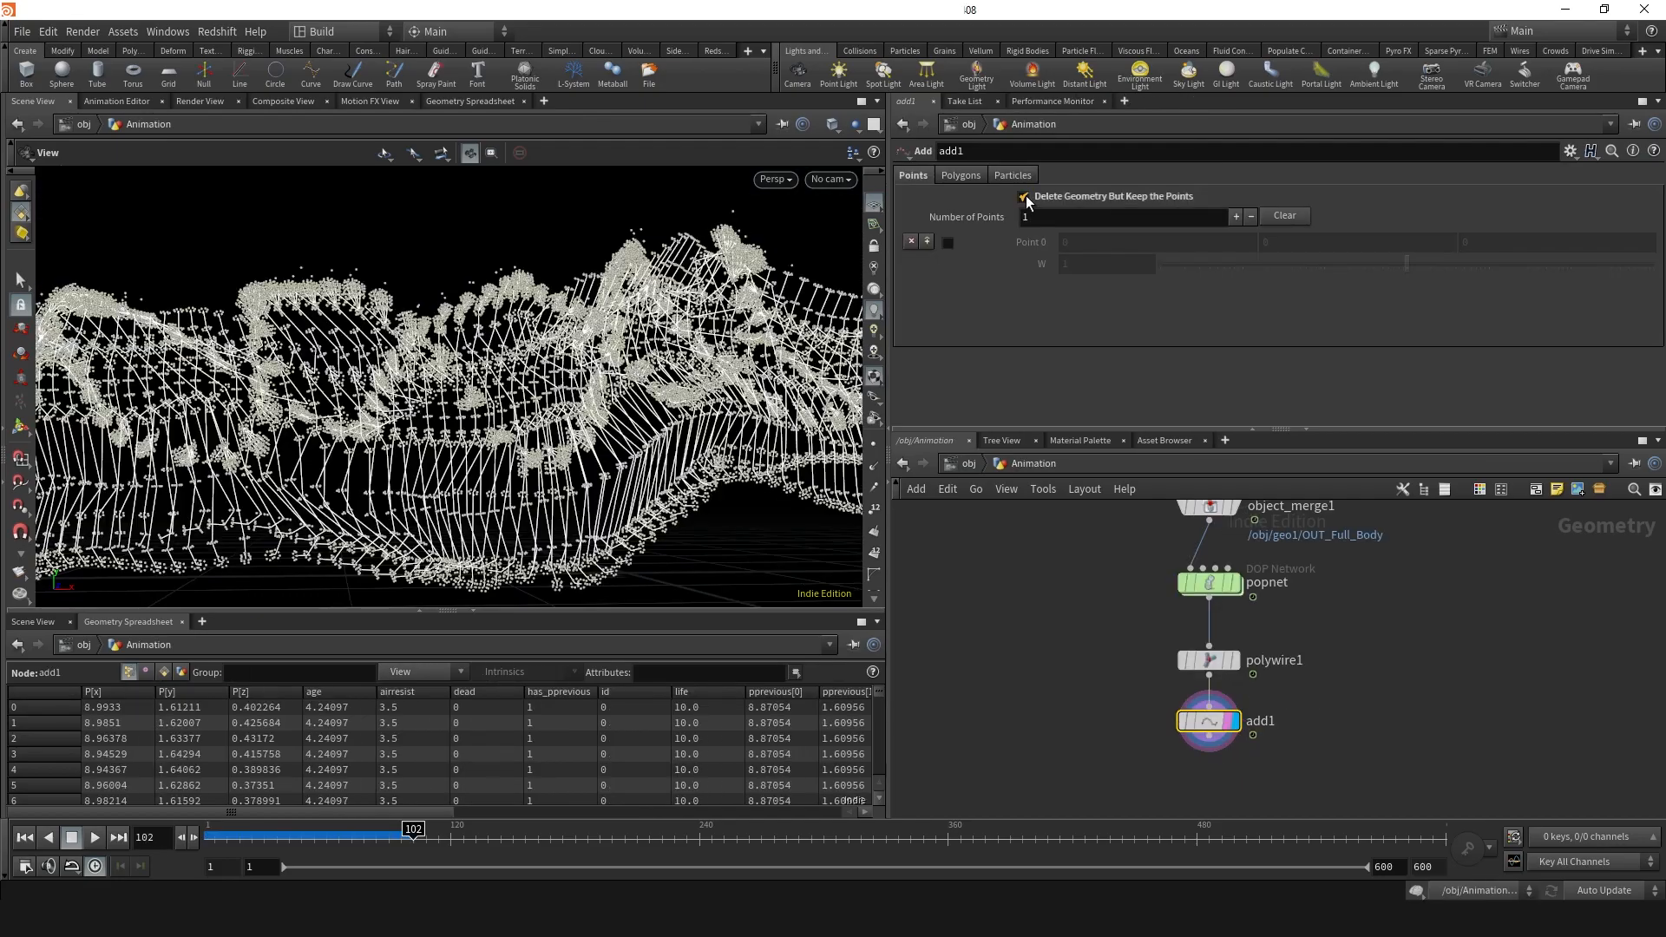
pyautogui.click(1198, 573)
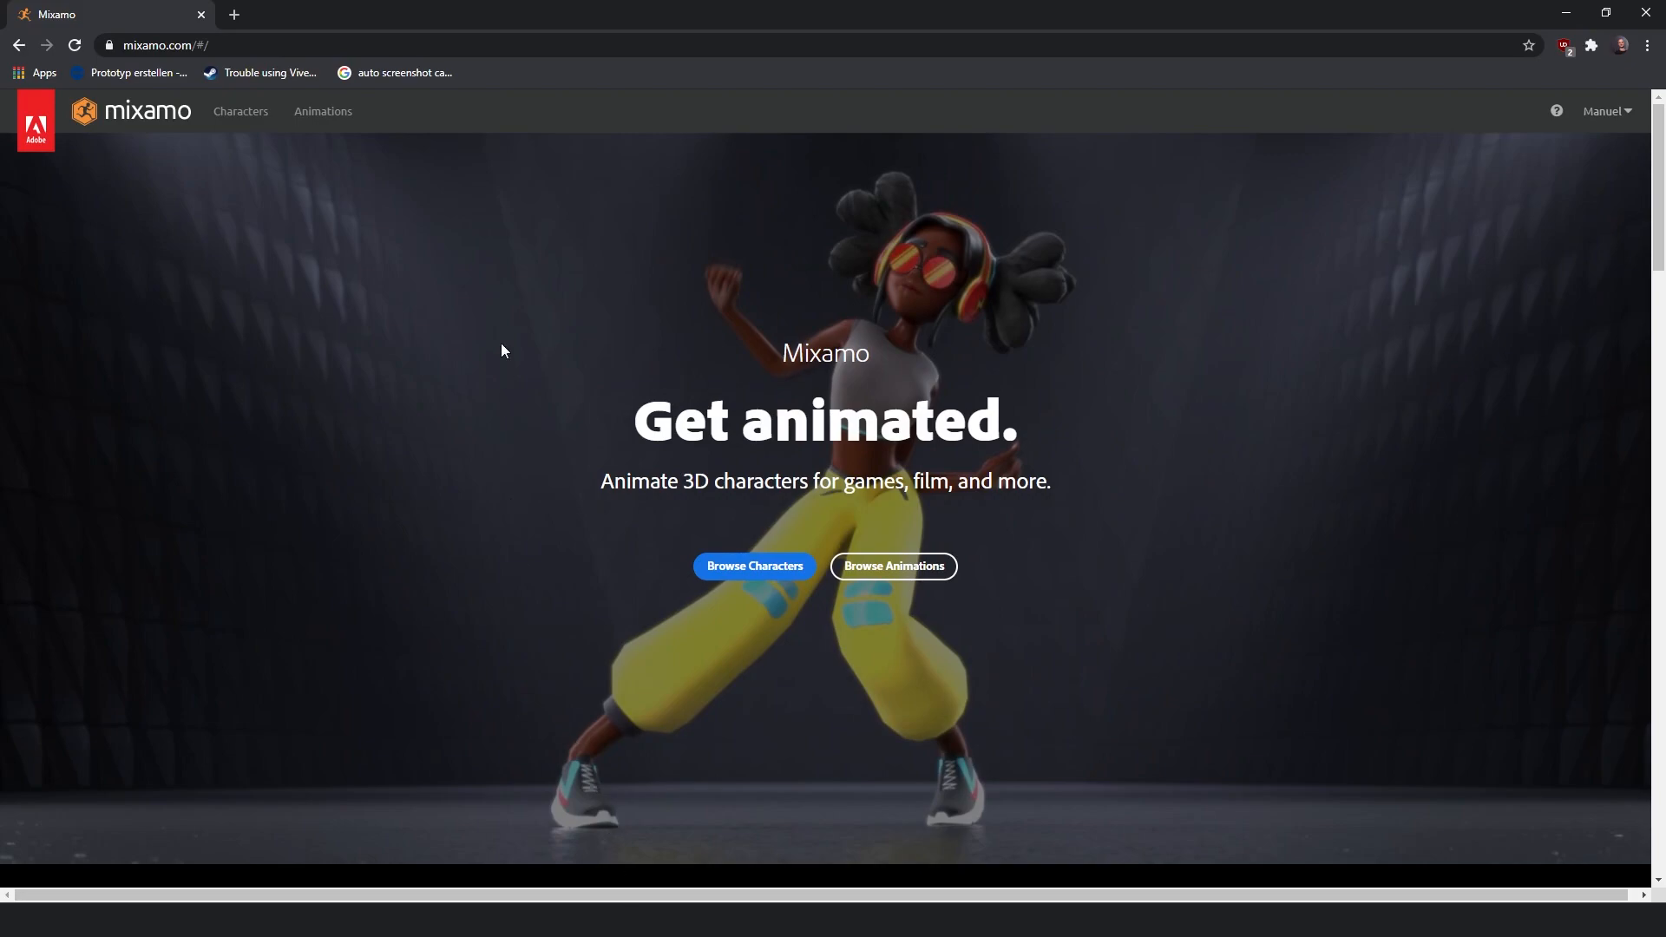
# - Open the animations library on Mixamo and filter it by the Dance genre
pyautogui.click(295, 114)
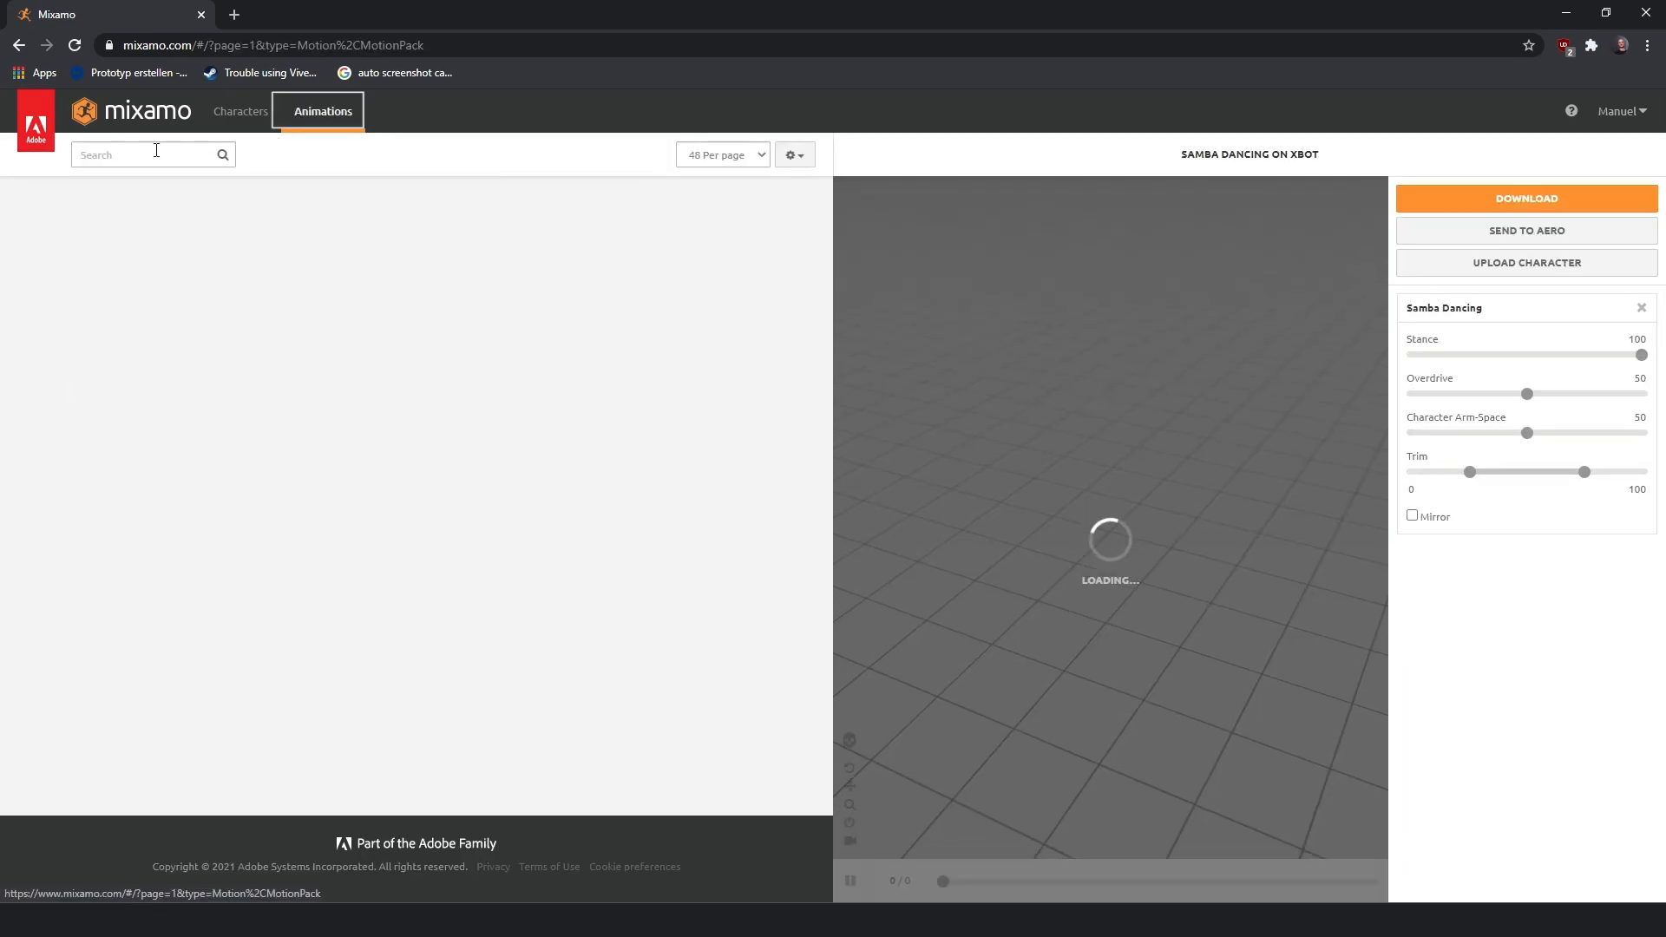
pyautogui.click(156, 154)
pyautogui.click(28, 283)
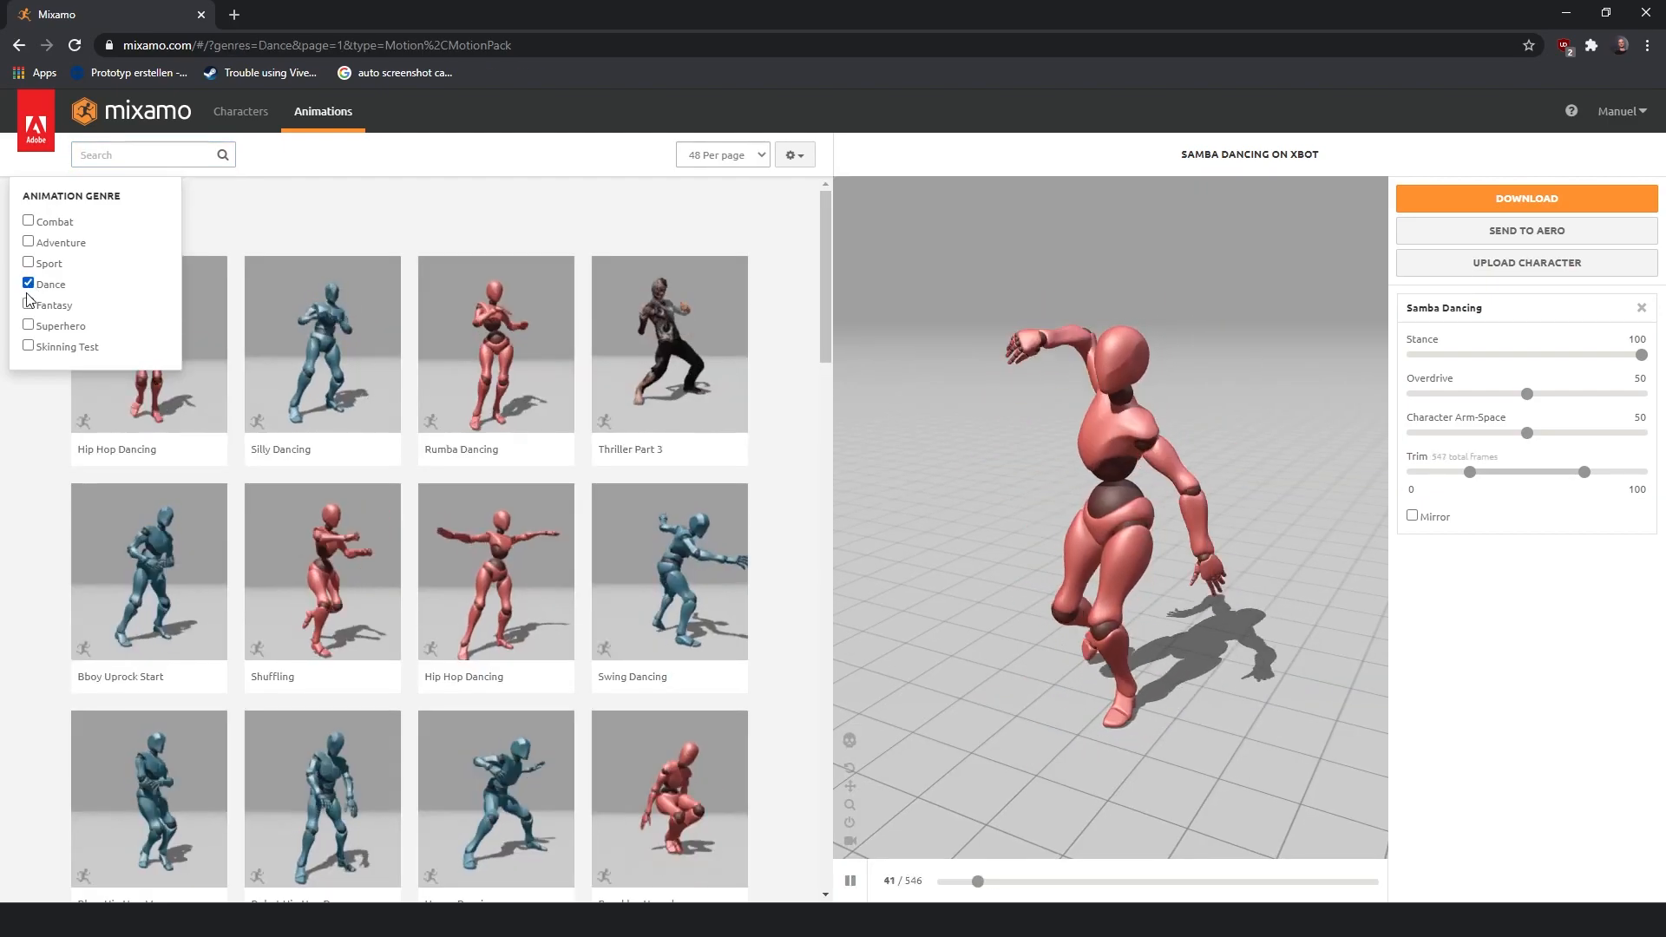
# - Browse the dance animations and preview Flair and Breakdance Ending 1 on the character
pyautogui.scroll(-9, 396, 343)
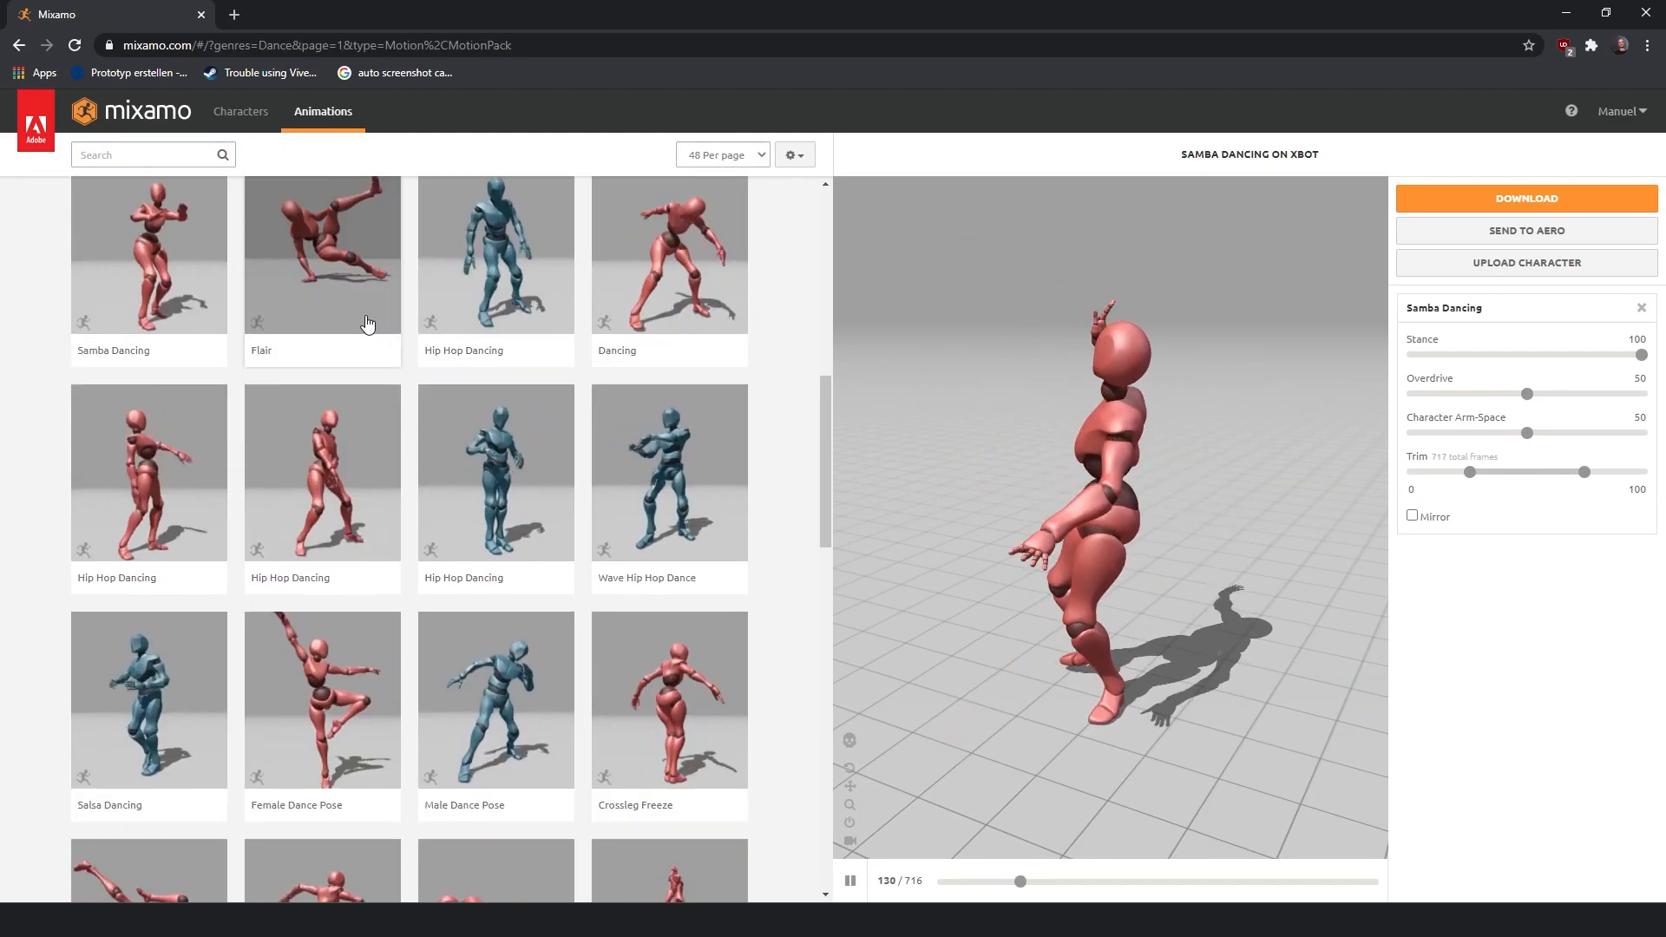
pyautogui.click(361, 300)
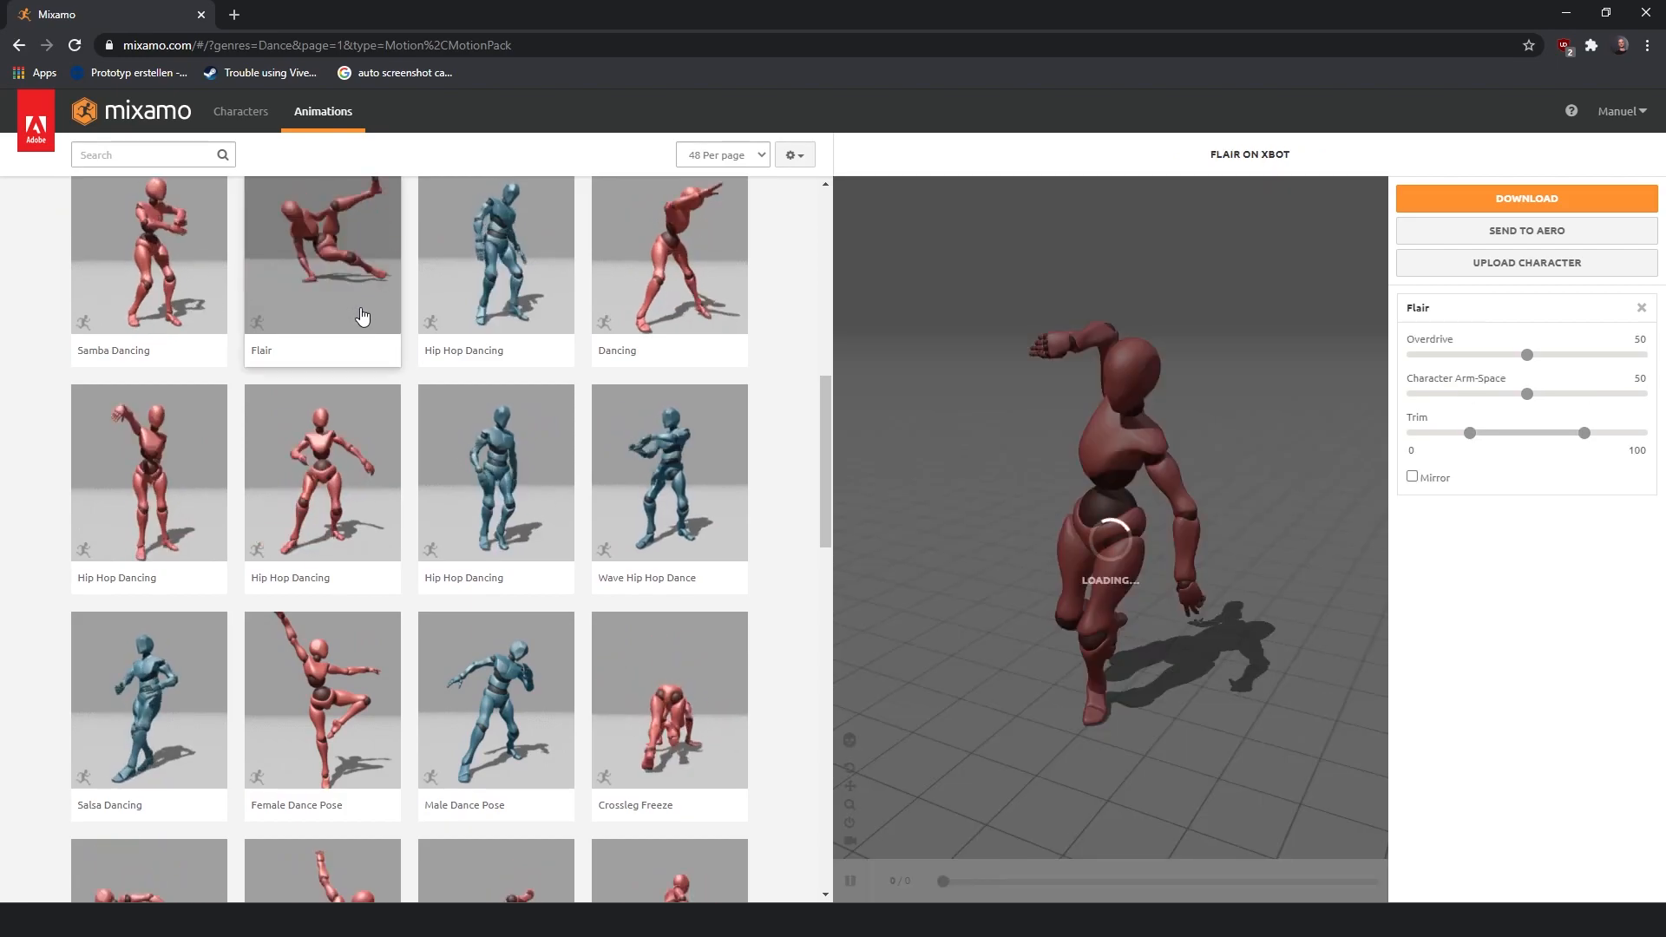
pyautogui.scroll(-5, 361, 304)
pyautogui.click(334, 512)
# - Search the animations for "Samba Dancer" and load the Samba Dancing result at the end of the second row
pyautogui.click(162, 156)
pyautogui.write('Samba')
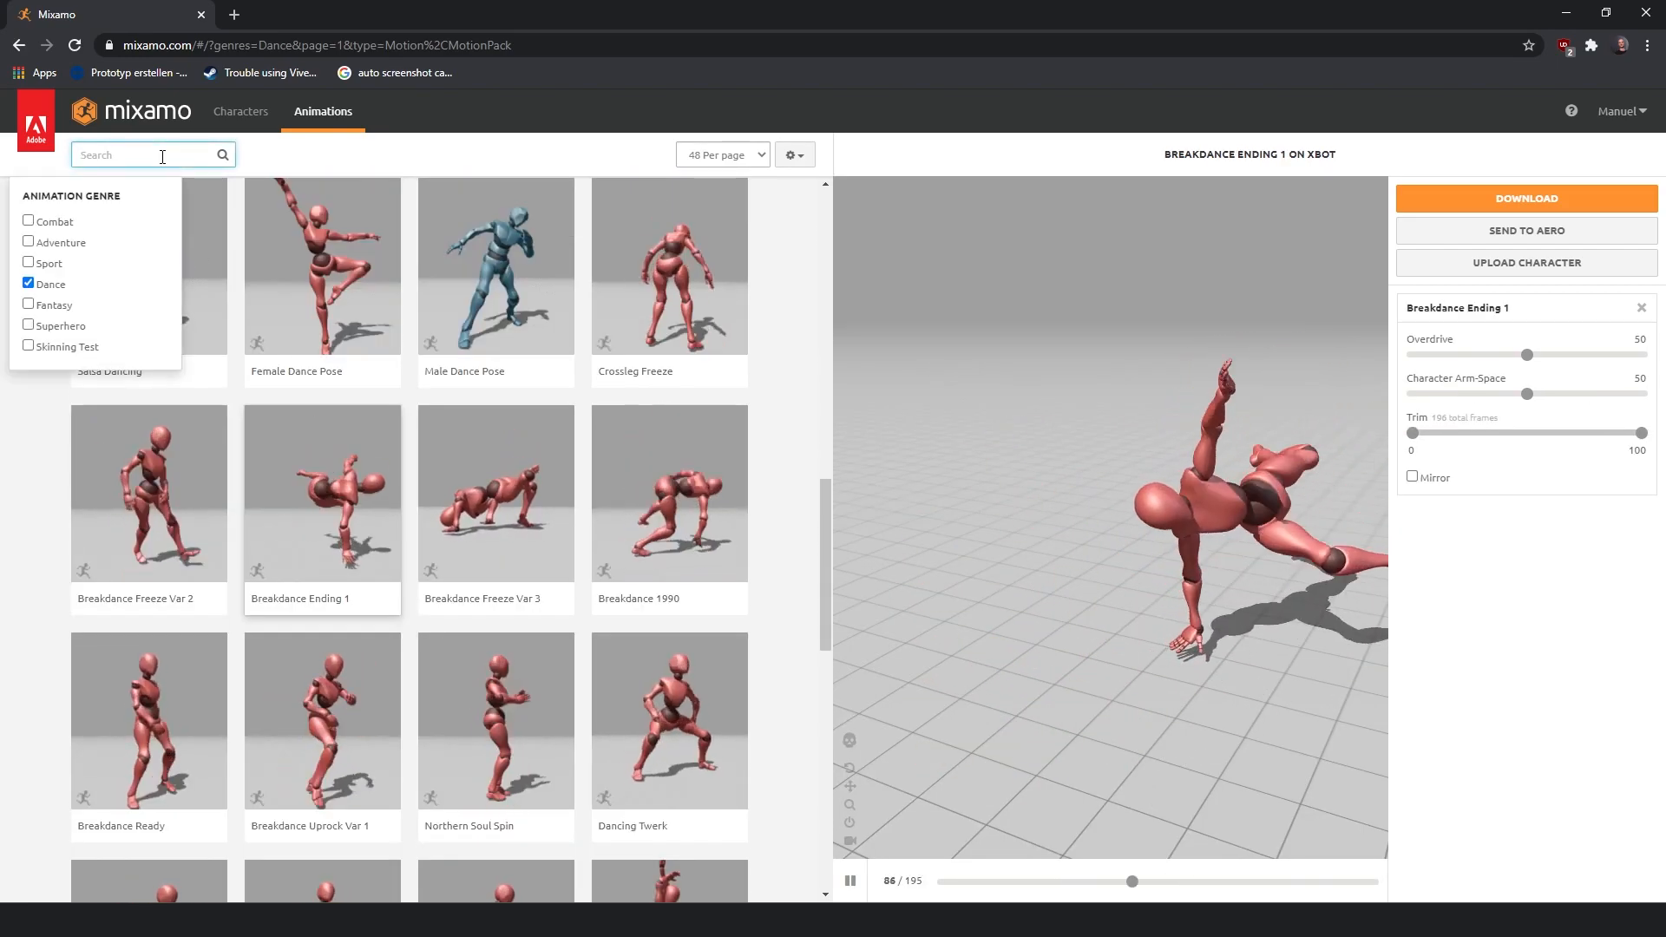
pyautogui.write(' Dancer')
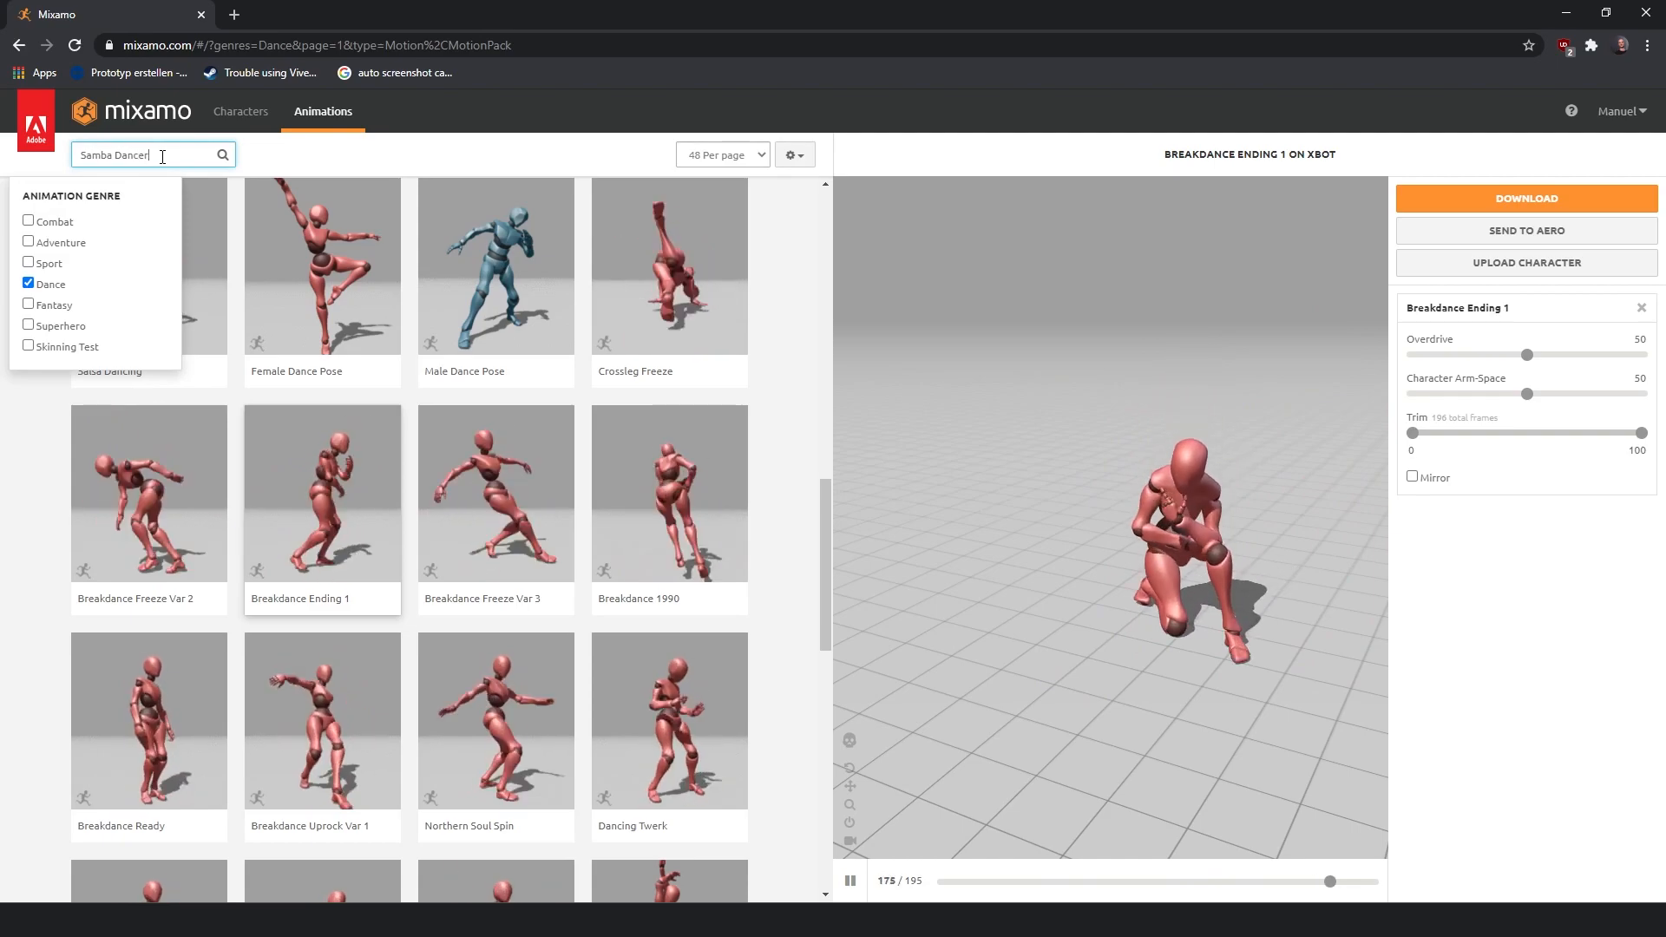
pyautogui.press('Return')
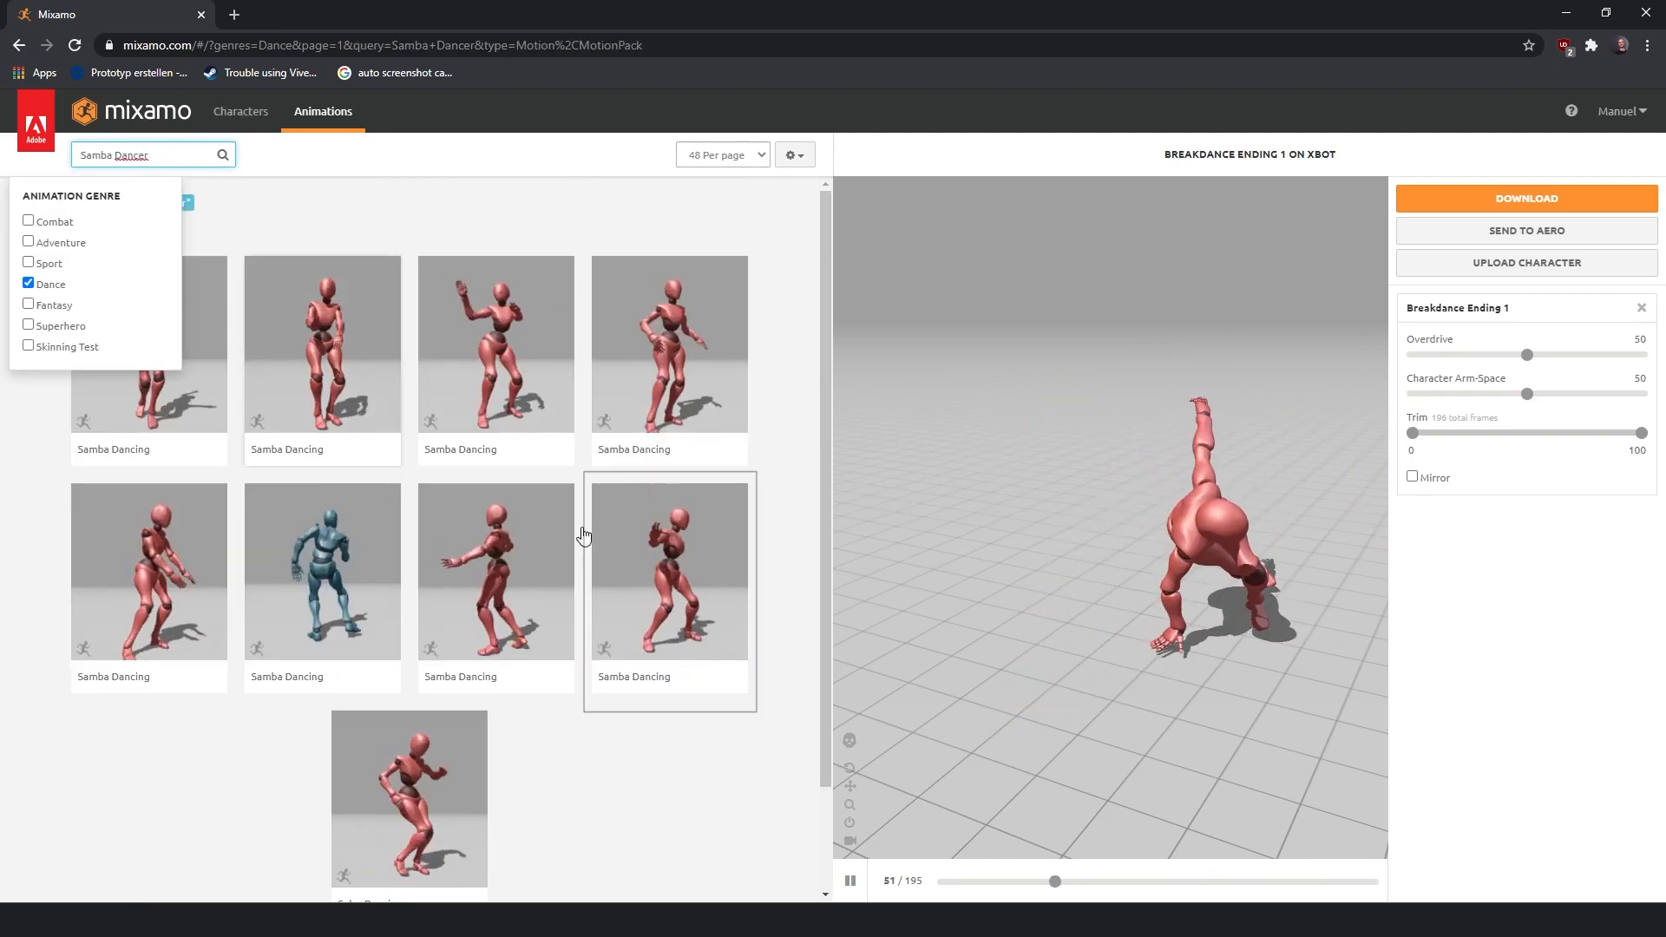
pyautogui.click(633, 576)
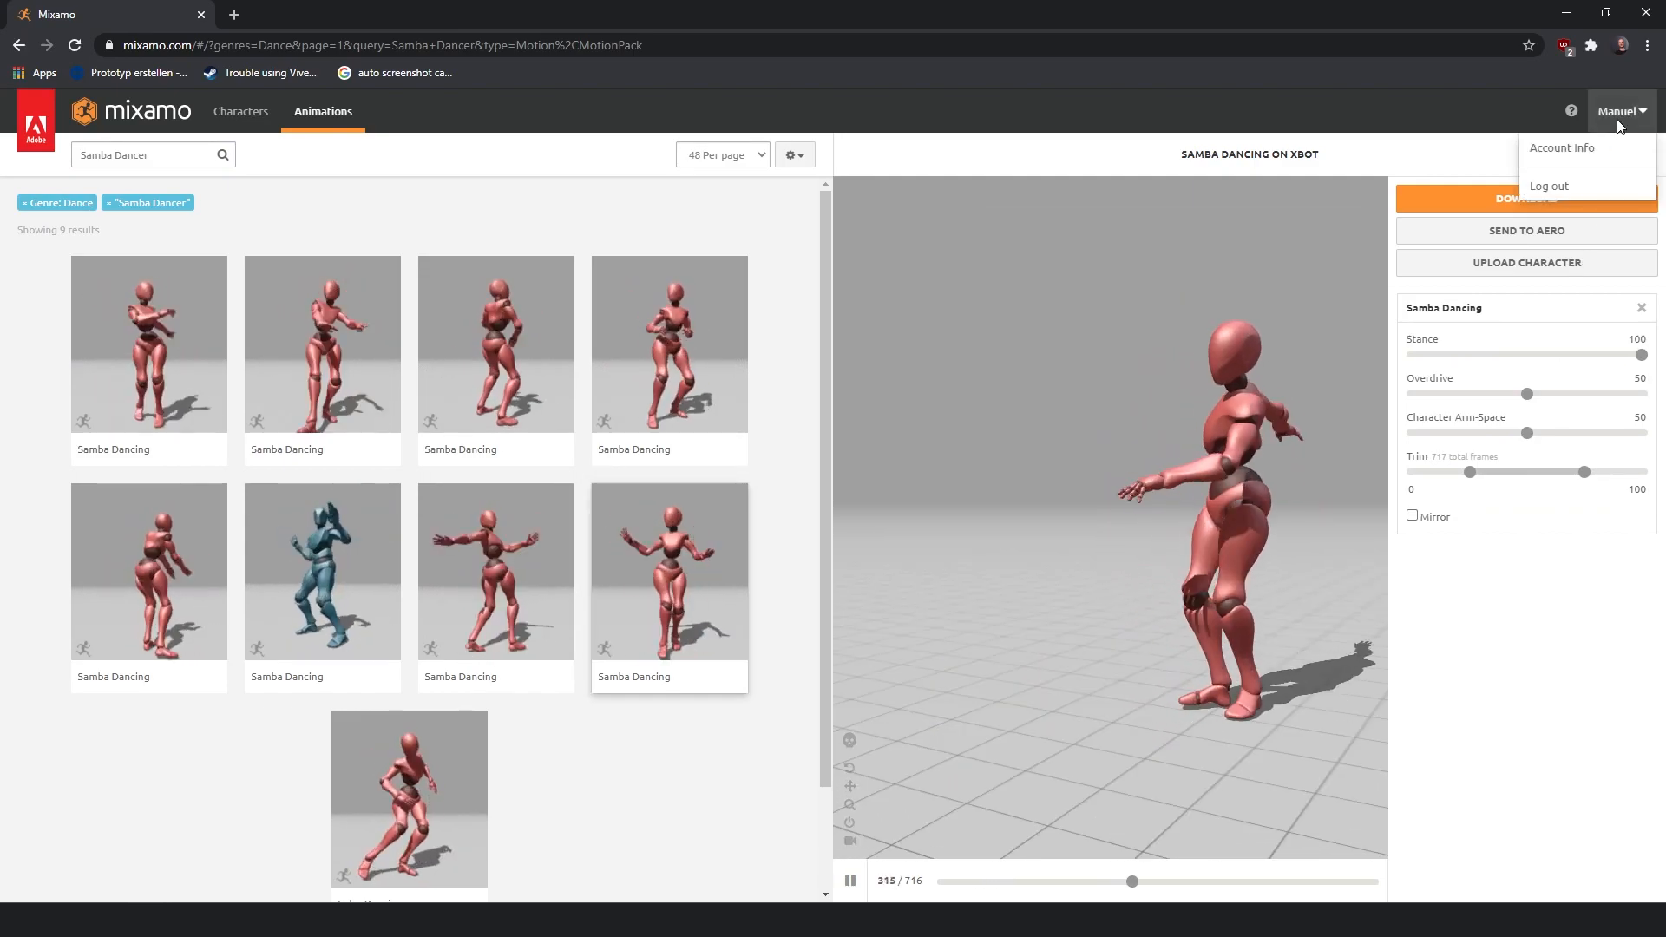
# - Download the Samba Dancing animation as FBX Binary with skin at 24 frames per second
pyautogui.click(1481, 199)
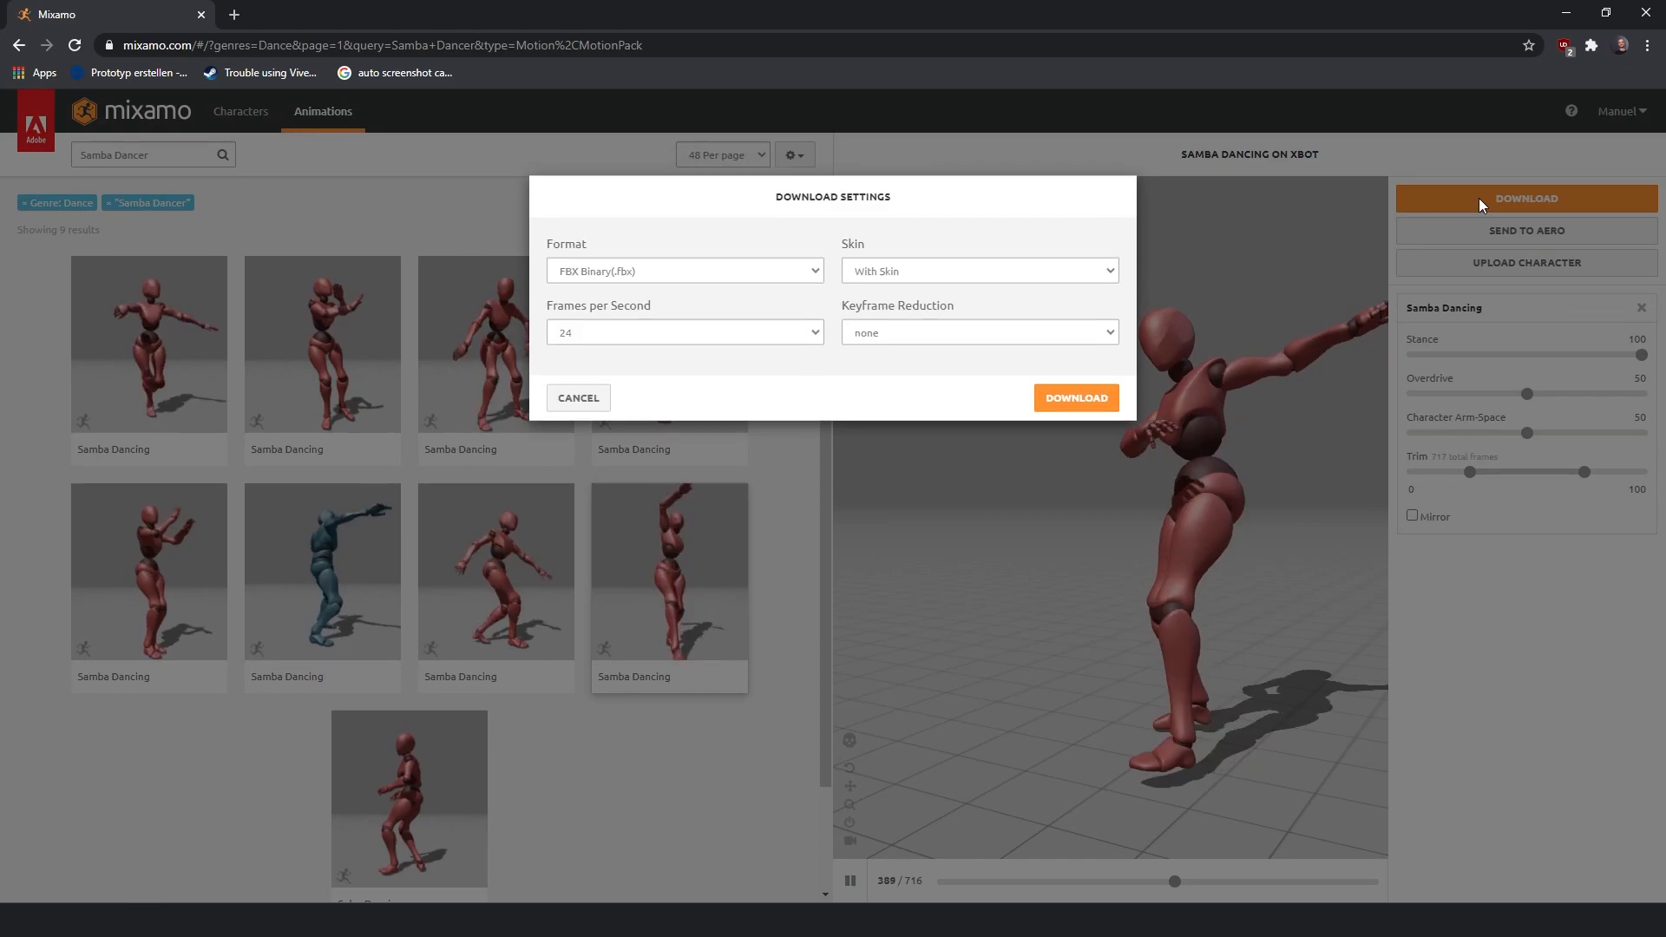
pyautogui.click(617, 333)
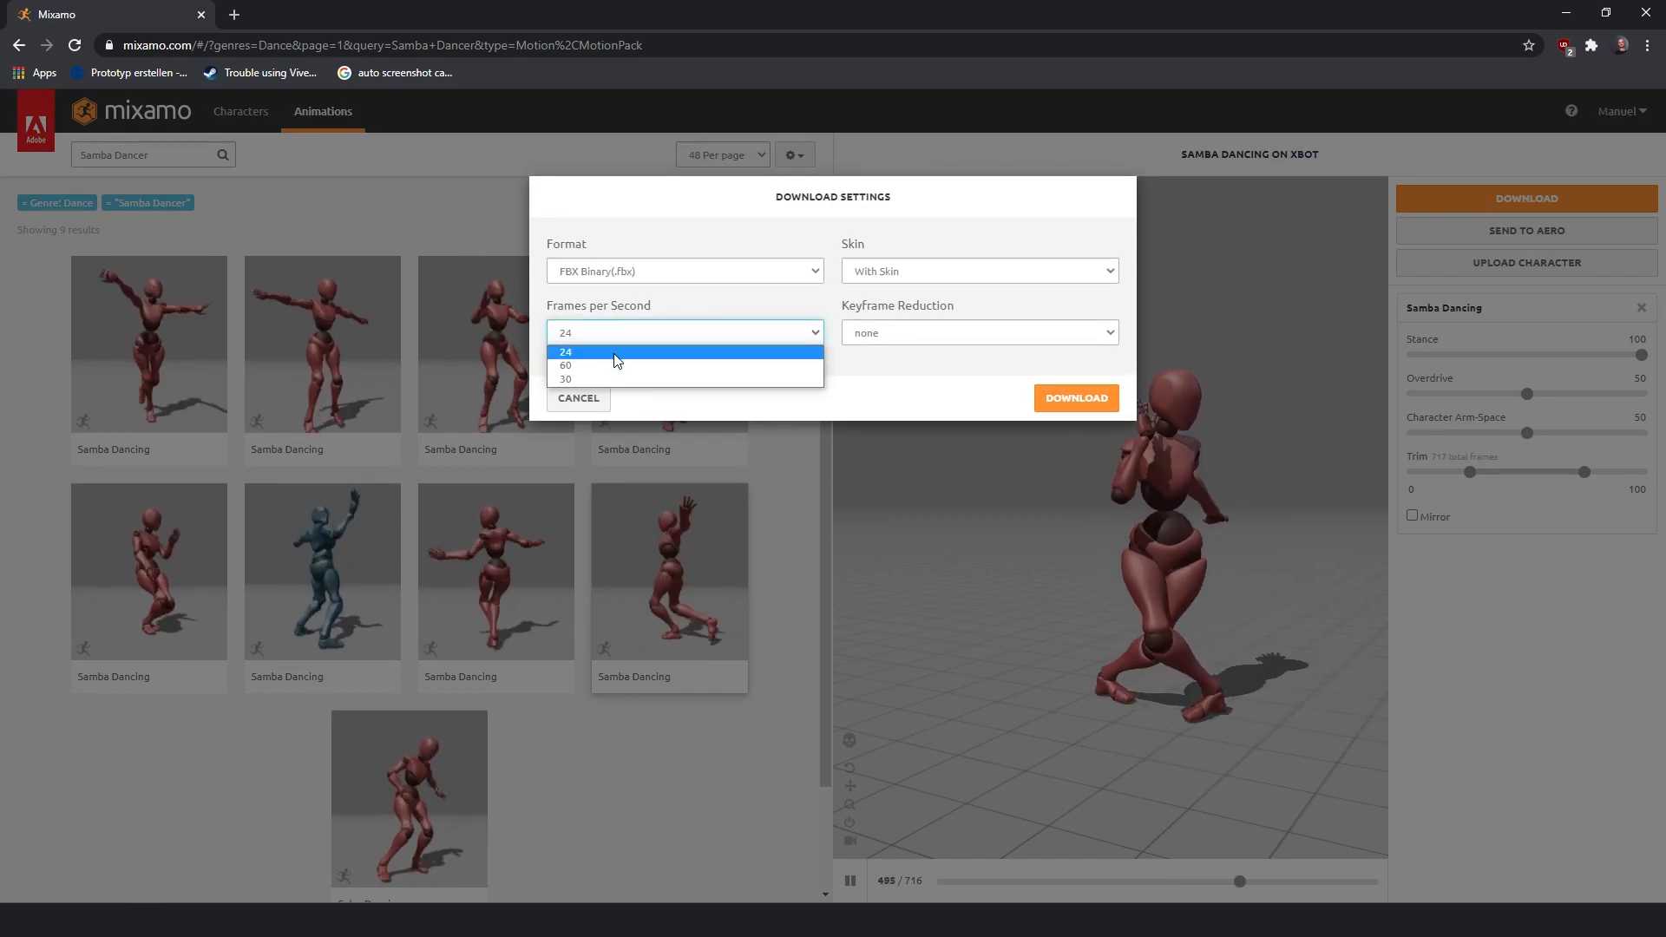
pyautogui.click(617, 353)
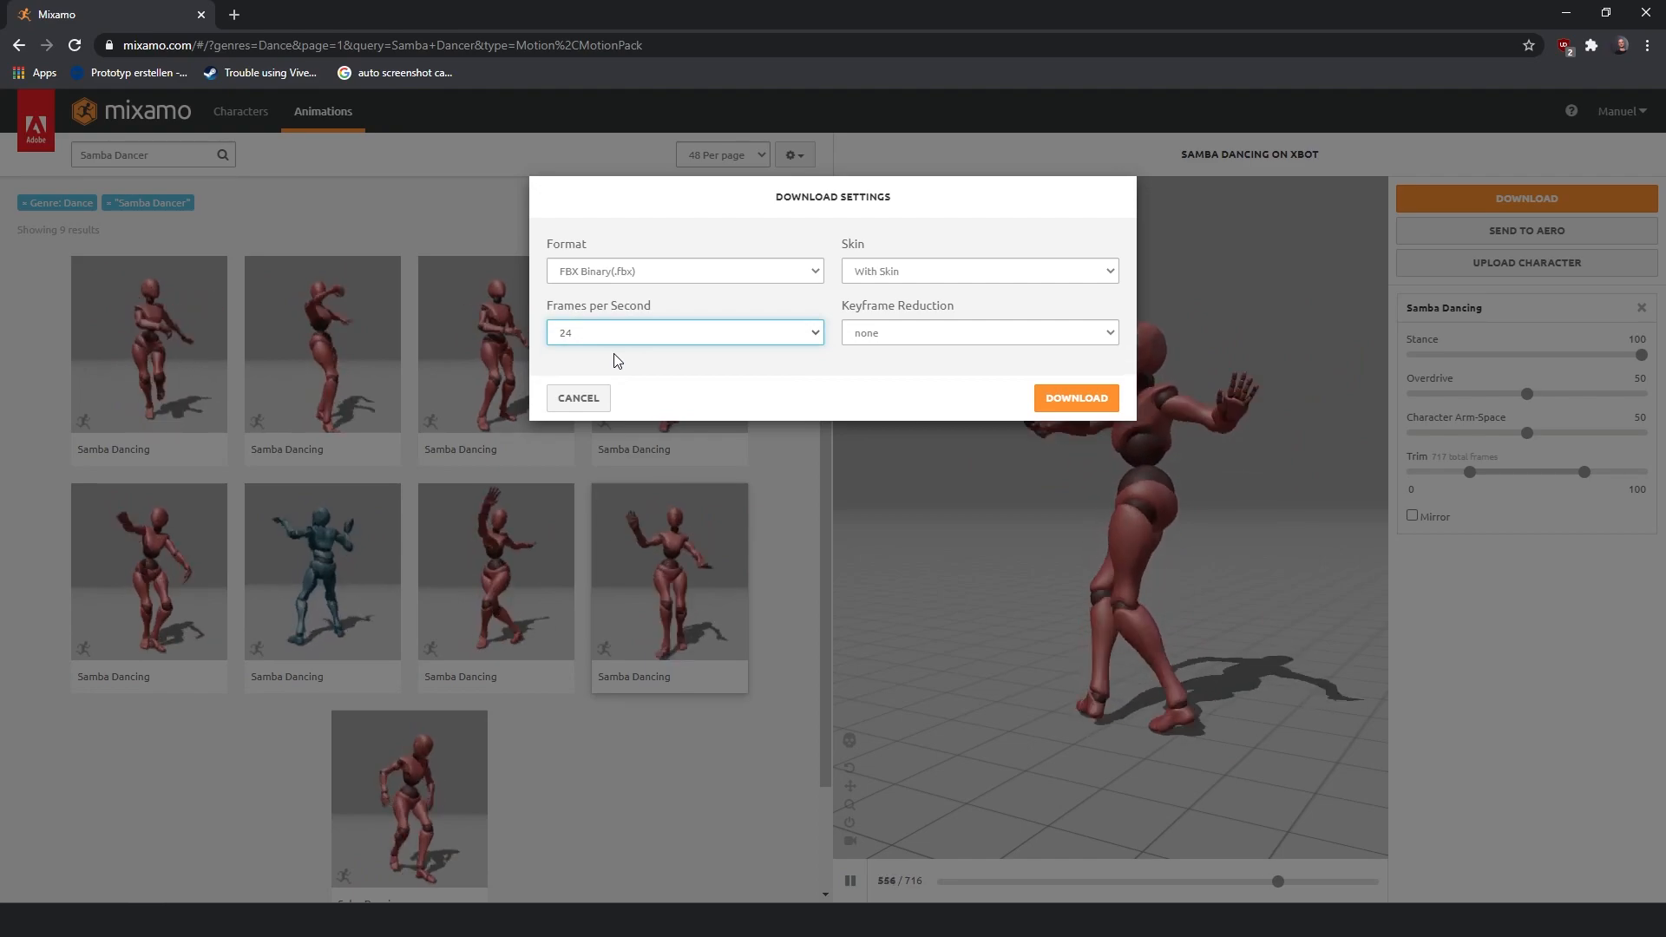
pyautogui.click(1100, 401)
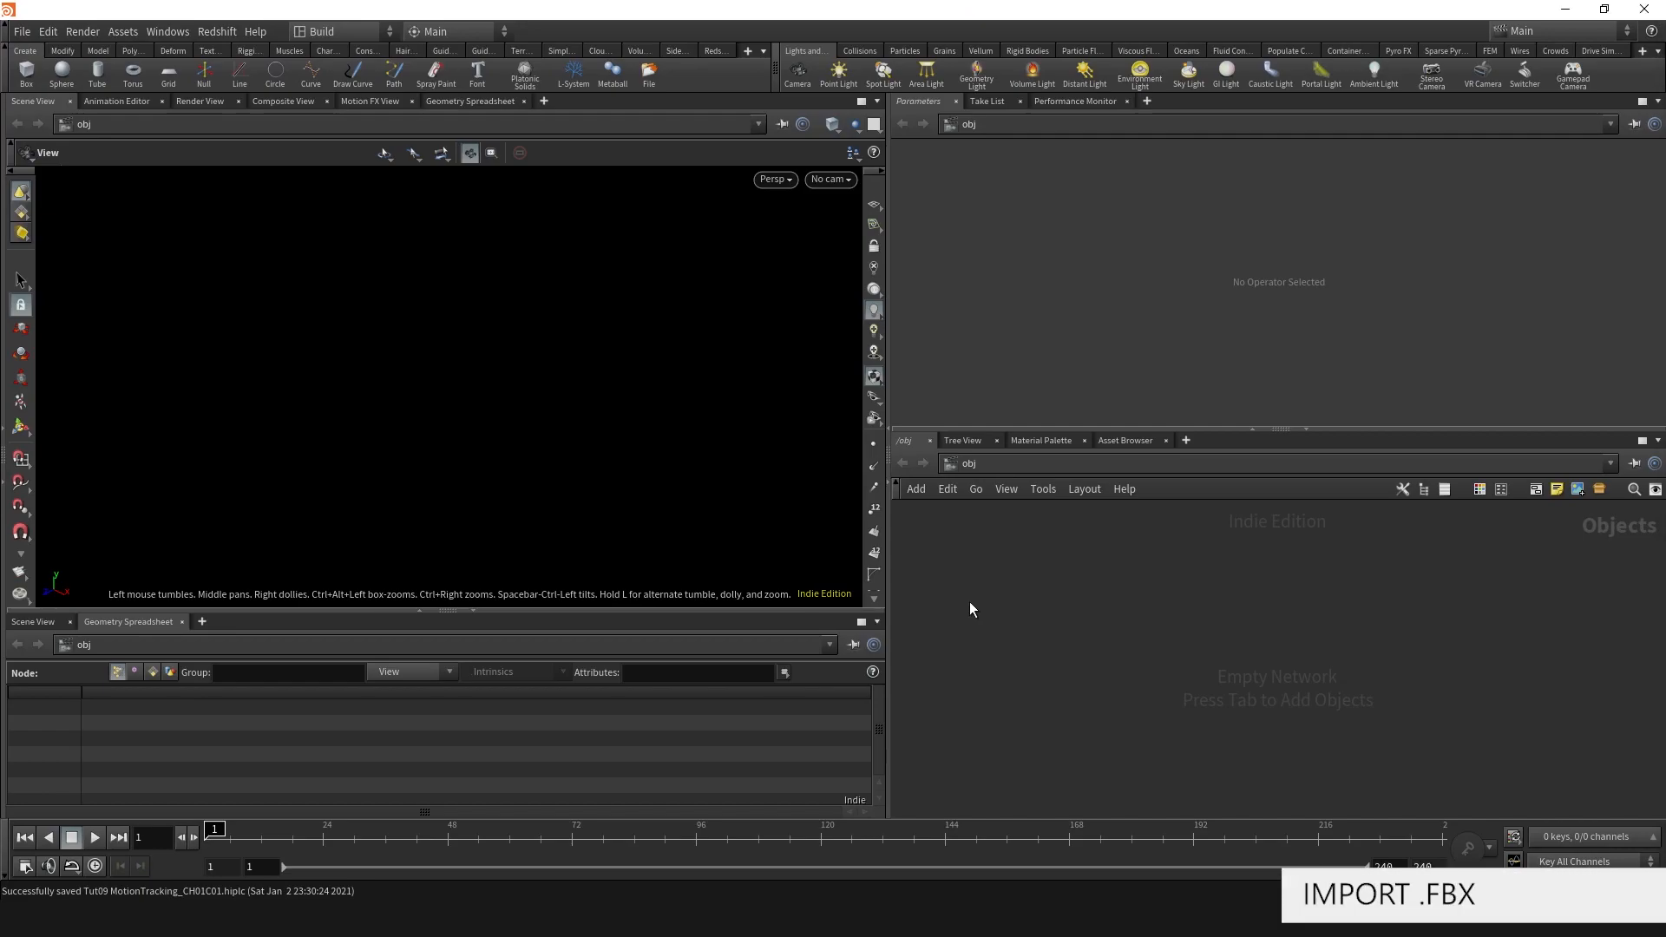
# - In Houdini, start a Filmbox FBX import and choose Samba Dancing.fbx from the $HIP/Cache folder as its source
pyautogui.click(23, 32)
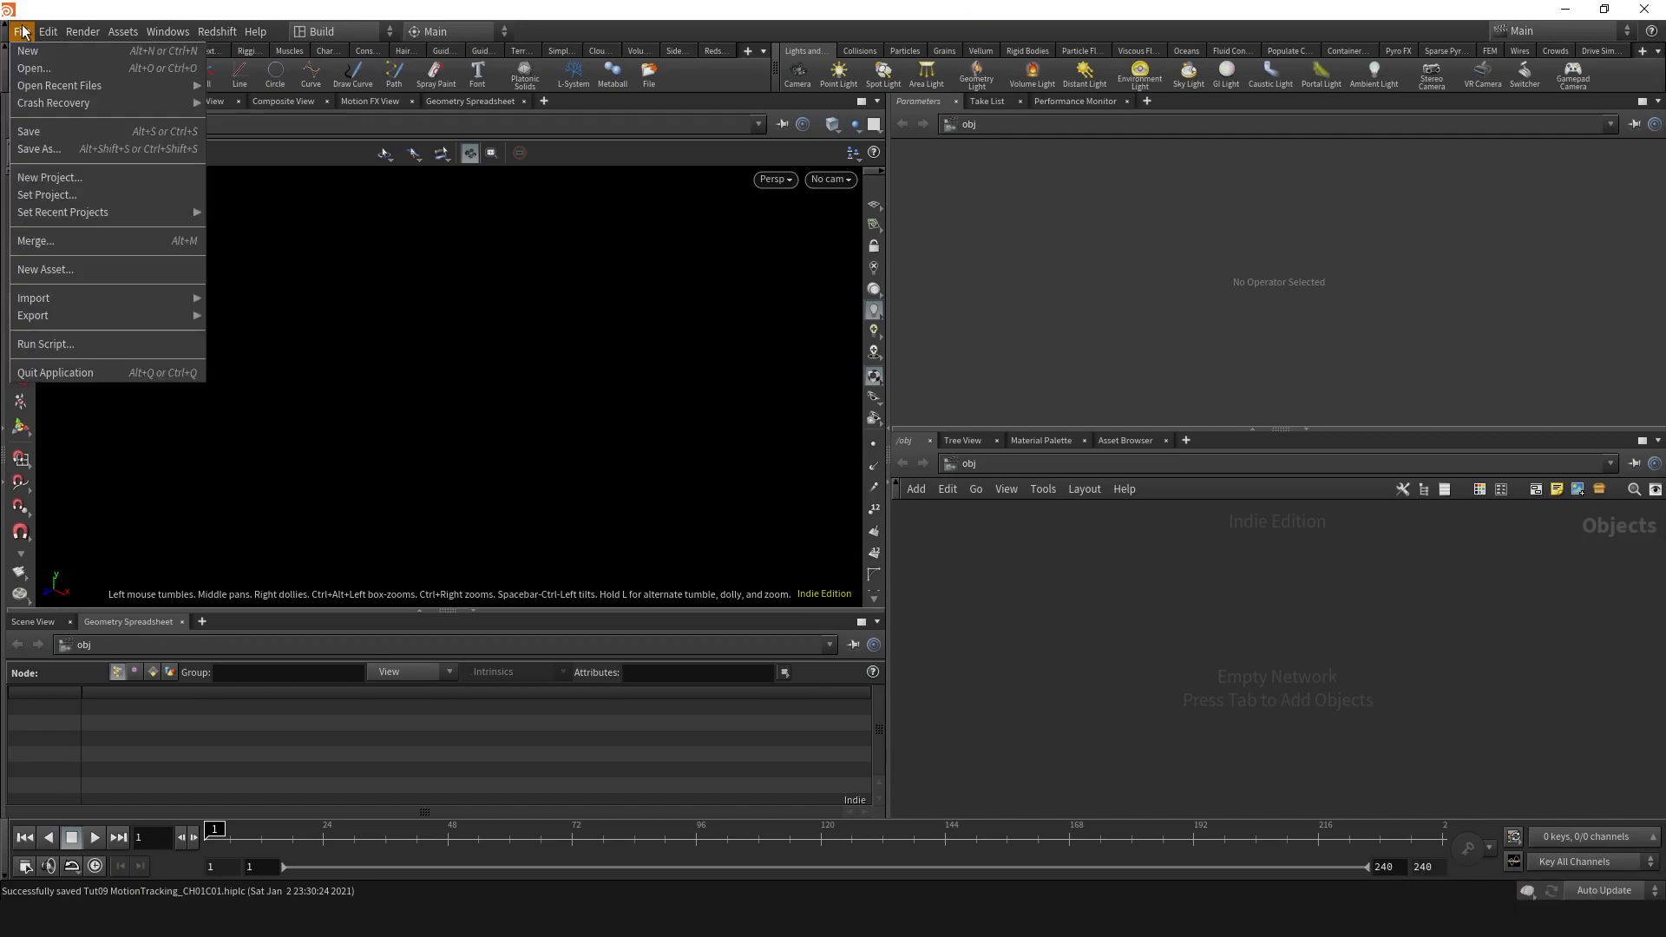
pyautogui.moveTo(66, 299)
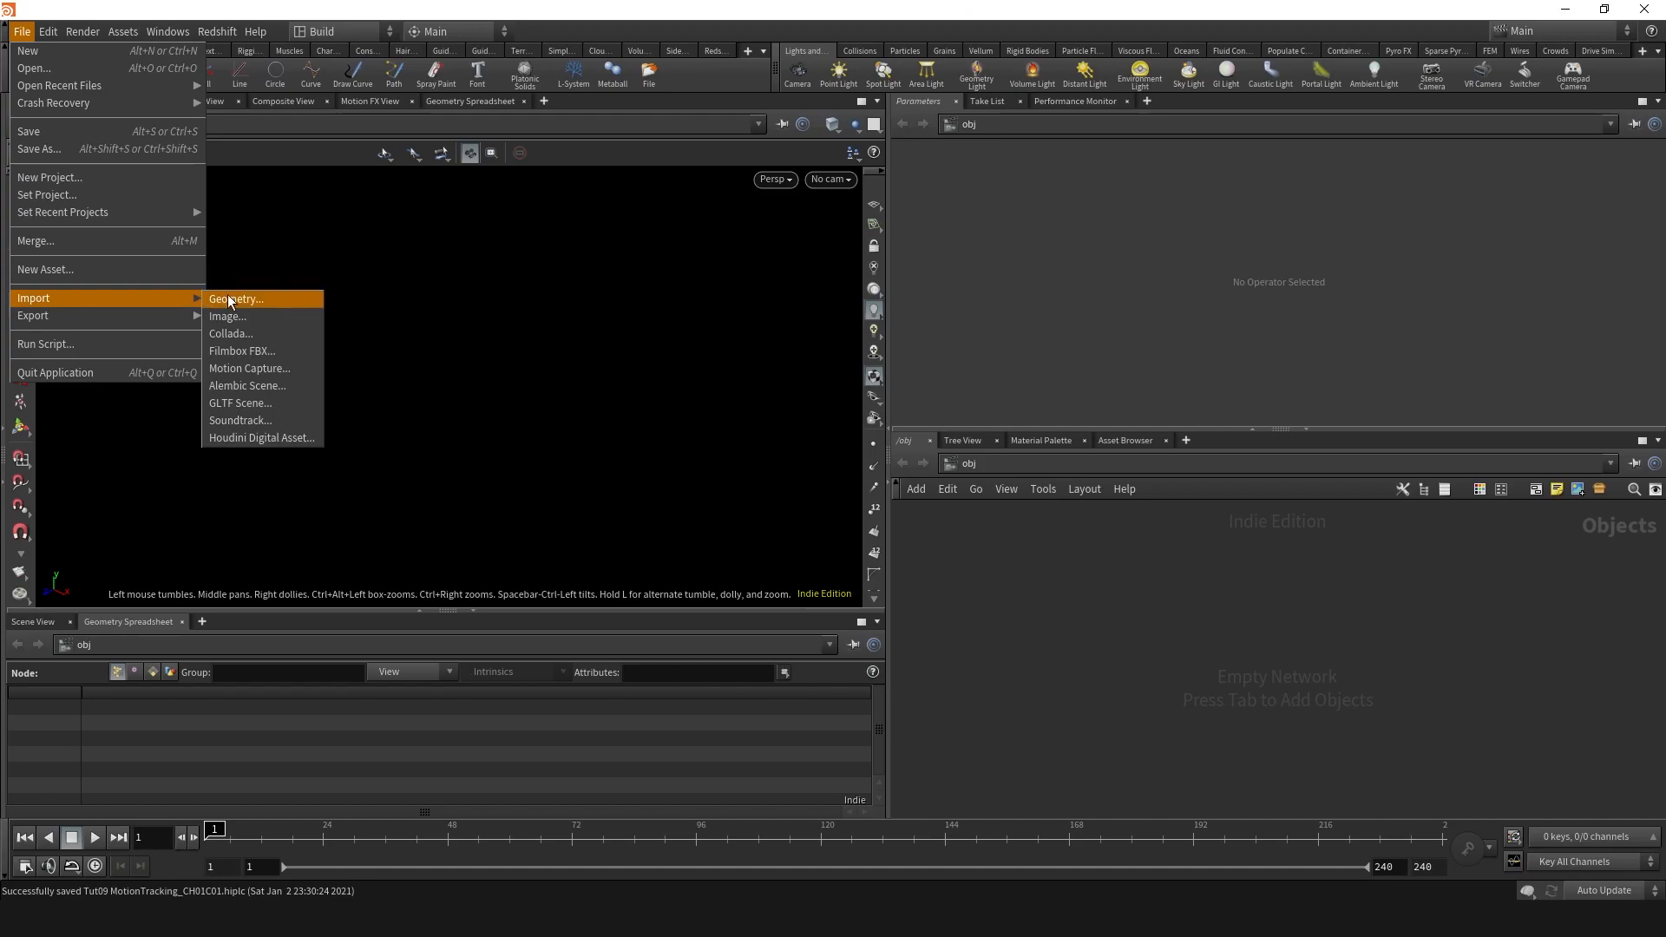
pyautogui.click(275, 356)
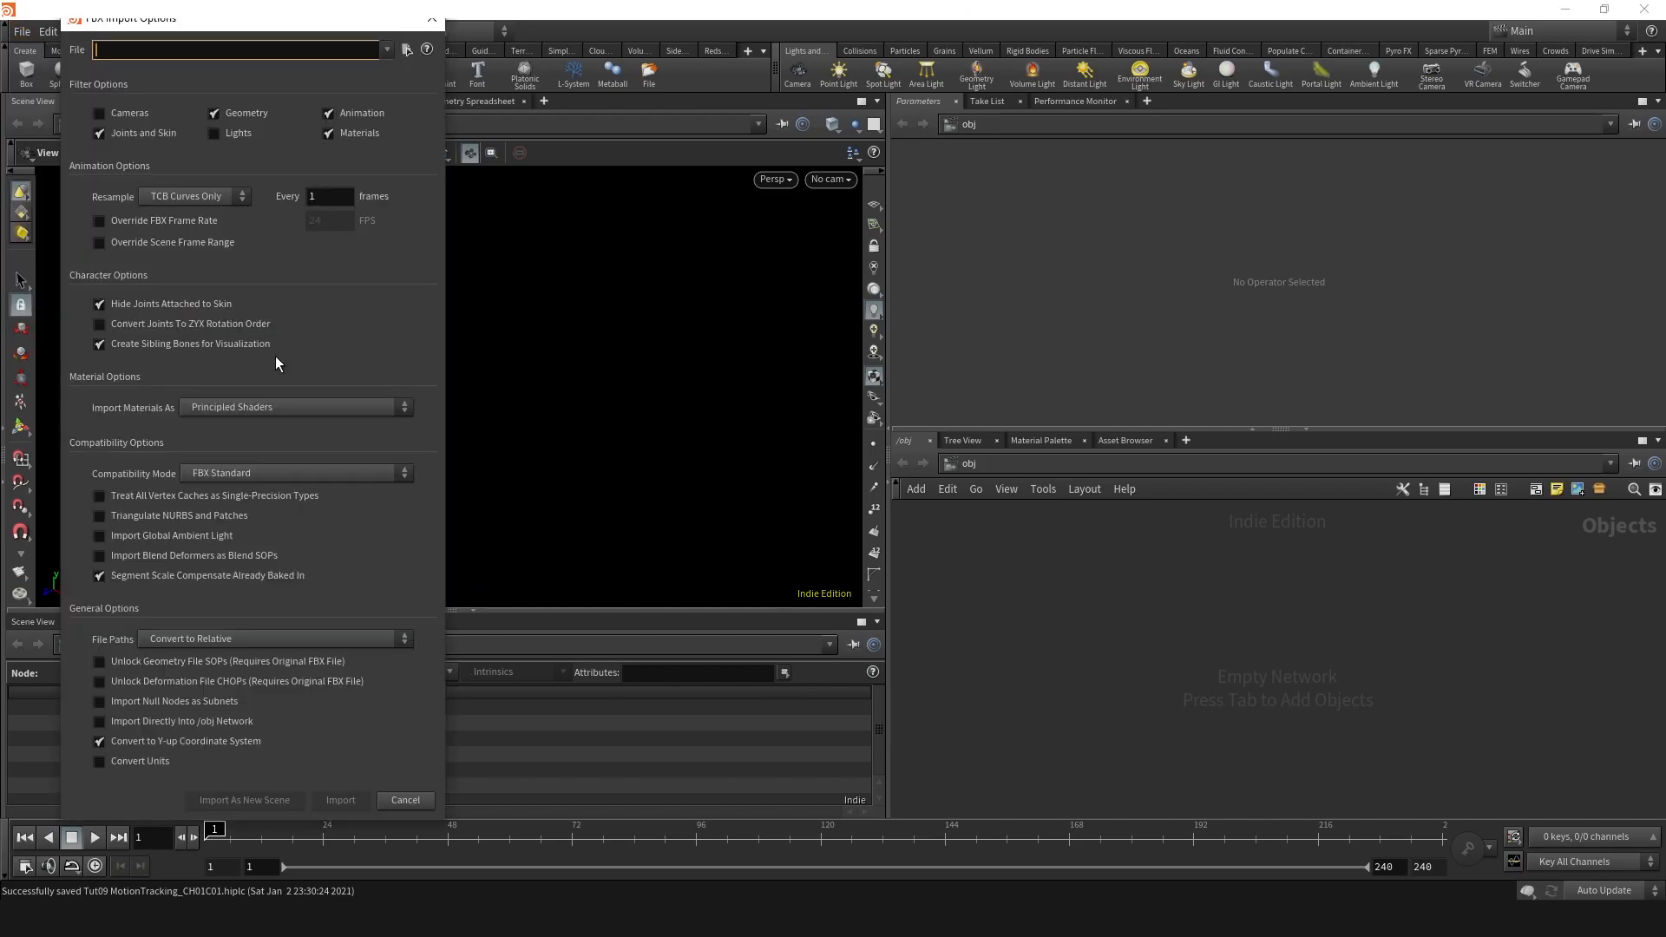
pyautogui.click(407, 49)
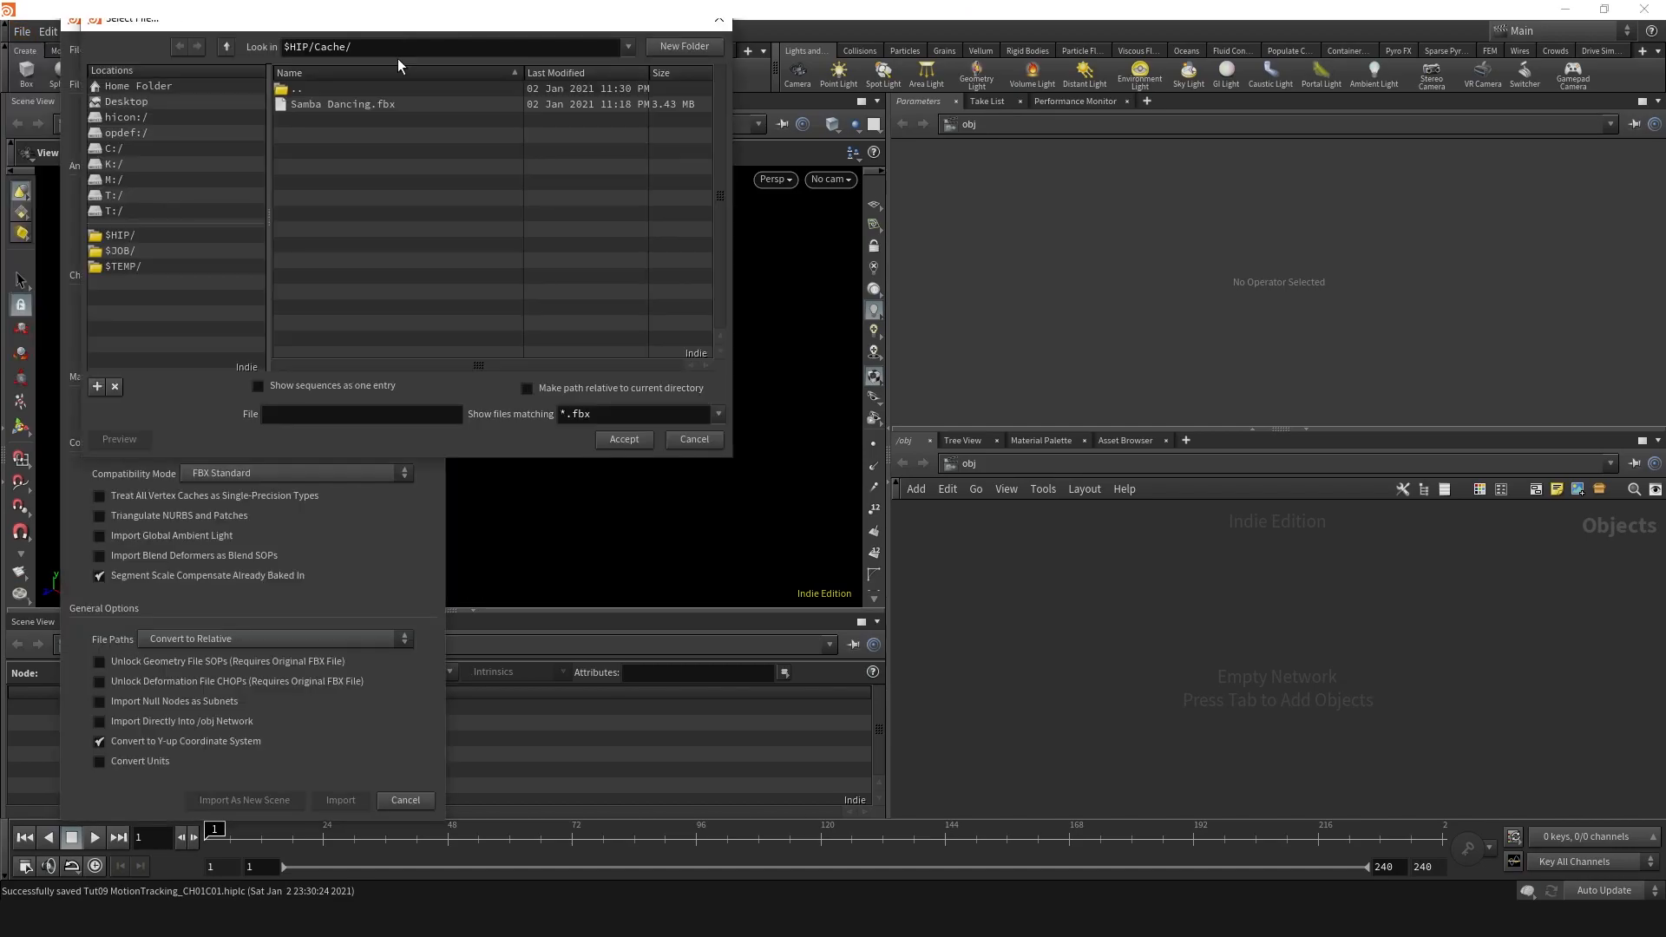
pyautogui.doubleClick(343, 104)
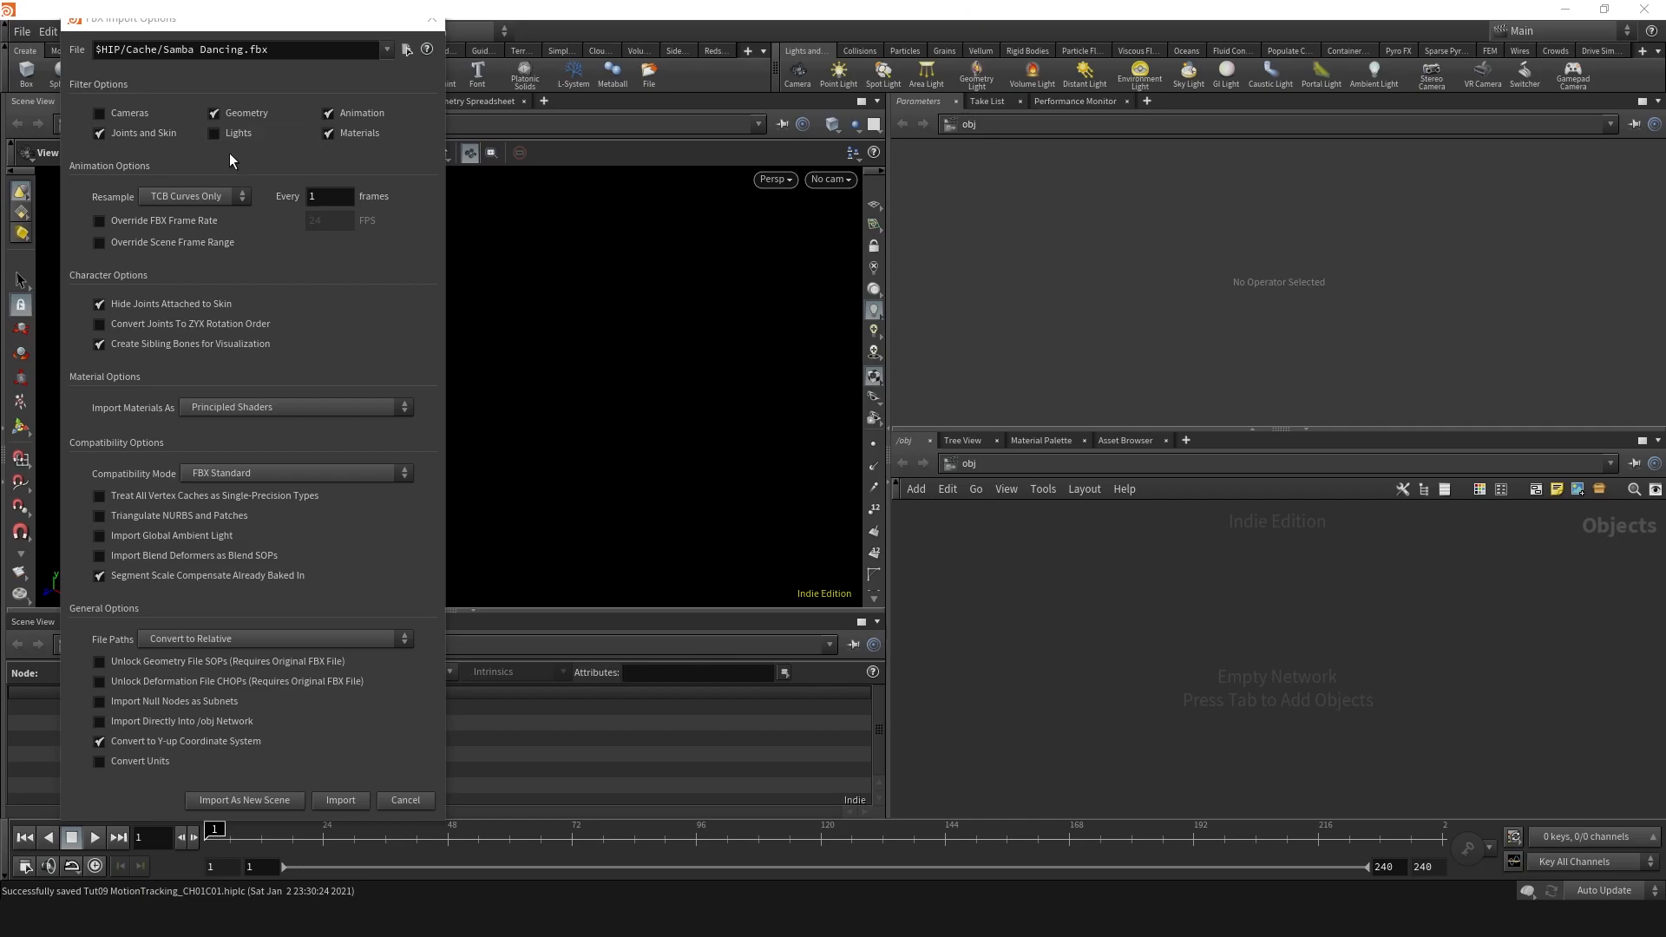
# - Import the FBX file into the scene with the FBX Standard compatibility mode
pyautogui.click(278, 473)
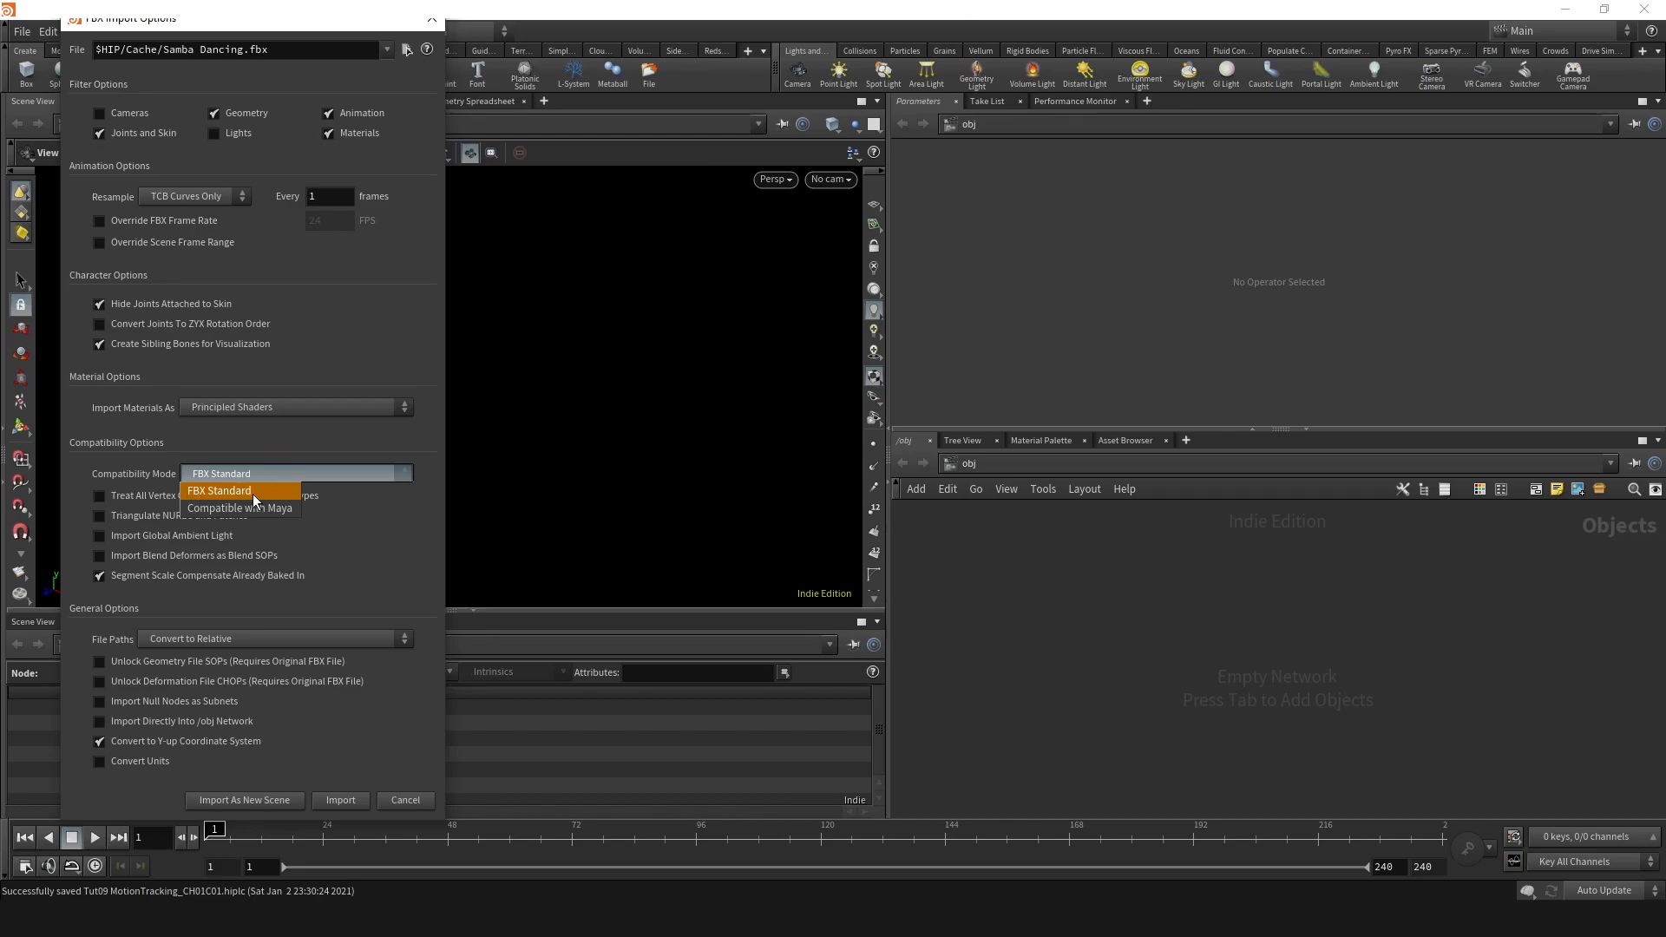
pyautogui.click(256, 492)
pyautogui.click(340, 799)
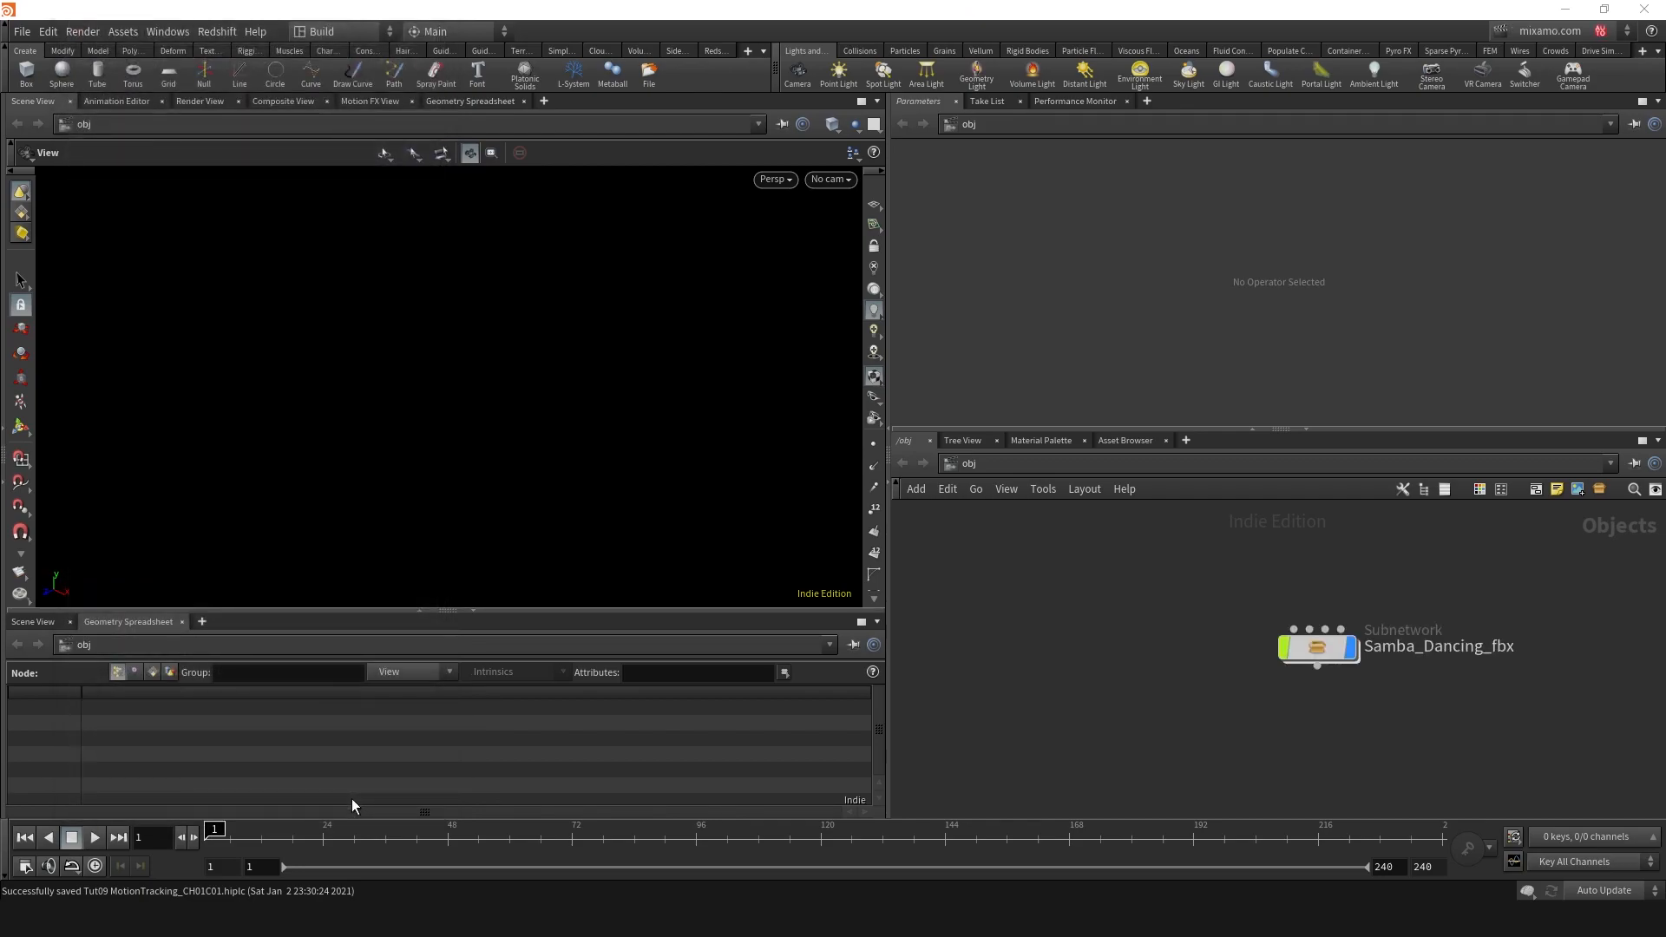
# - Frame the imported character in the viewport and play its dance animation, restarting once from the first frame
pyautogui.press('g')
pyautogui.moveTo(494, 437); pyautogui.dragTo(492, 434)
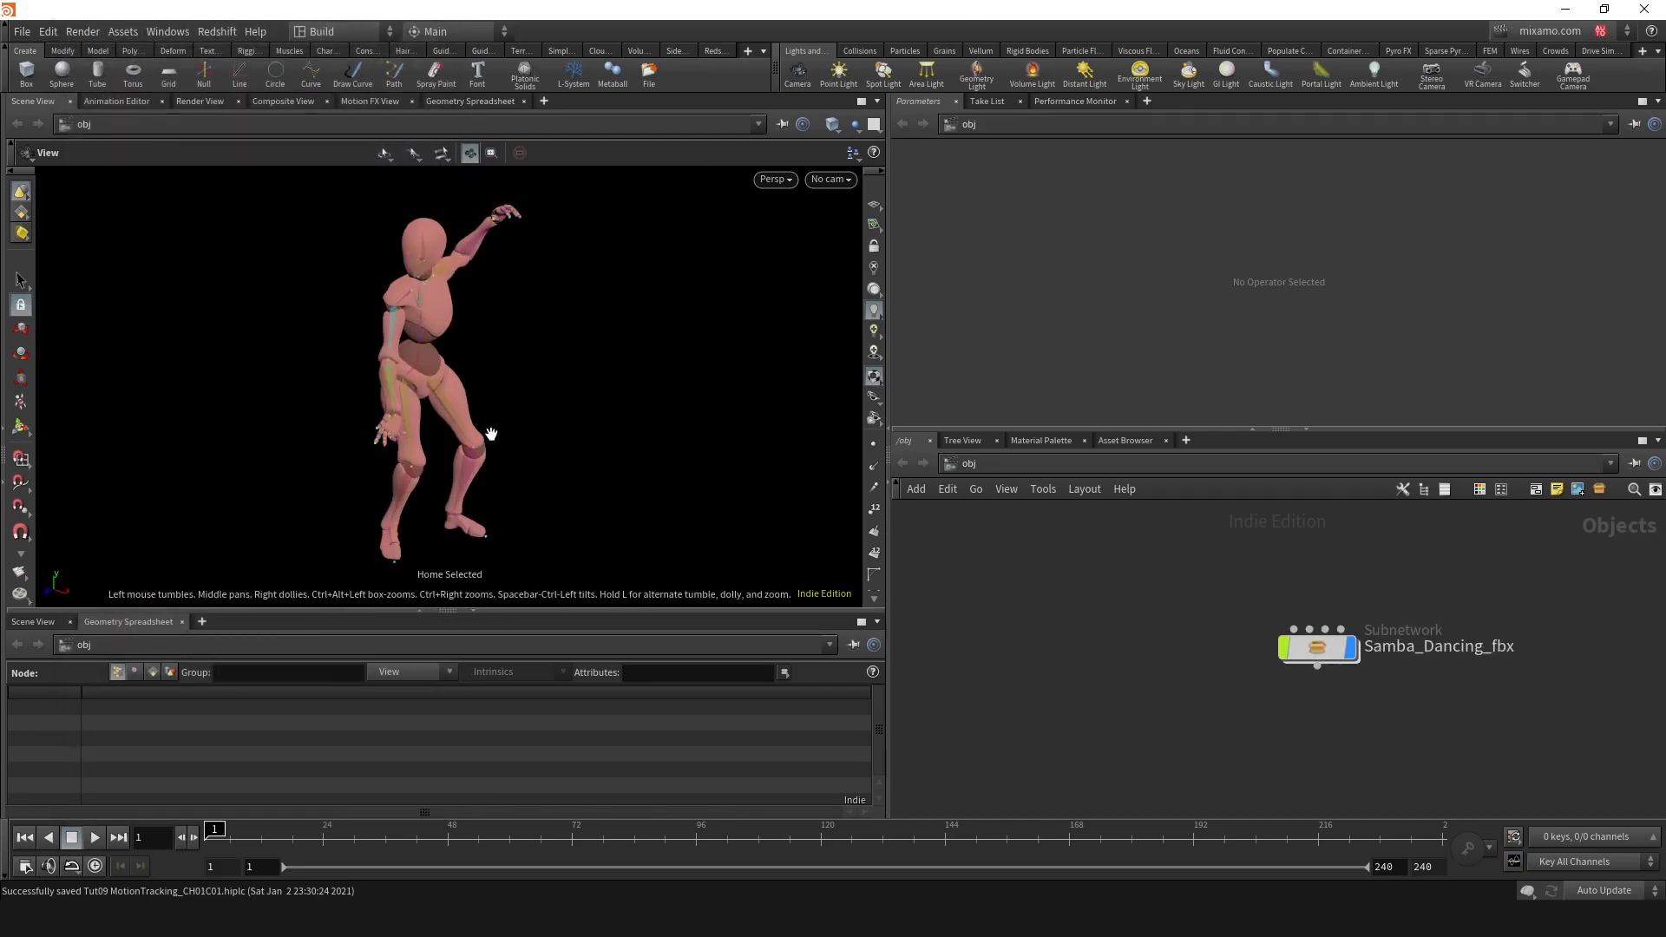
pyautogui.click(96, 839)
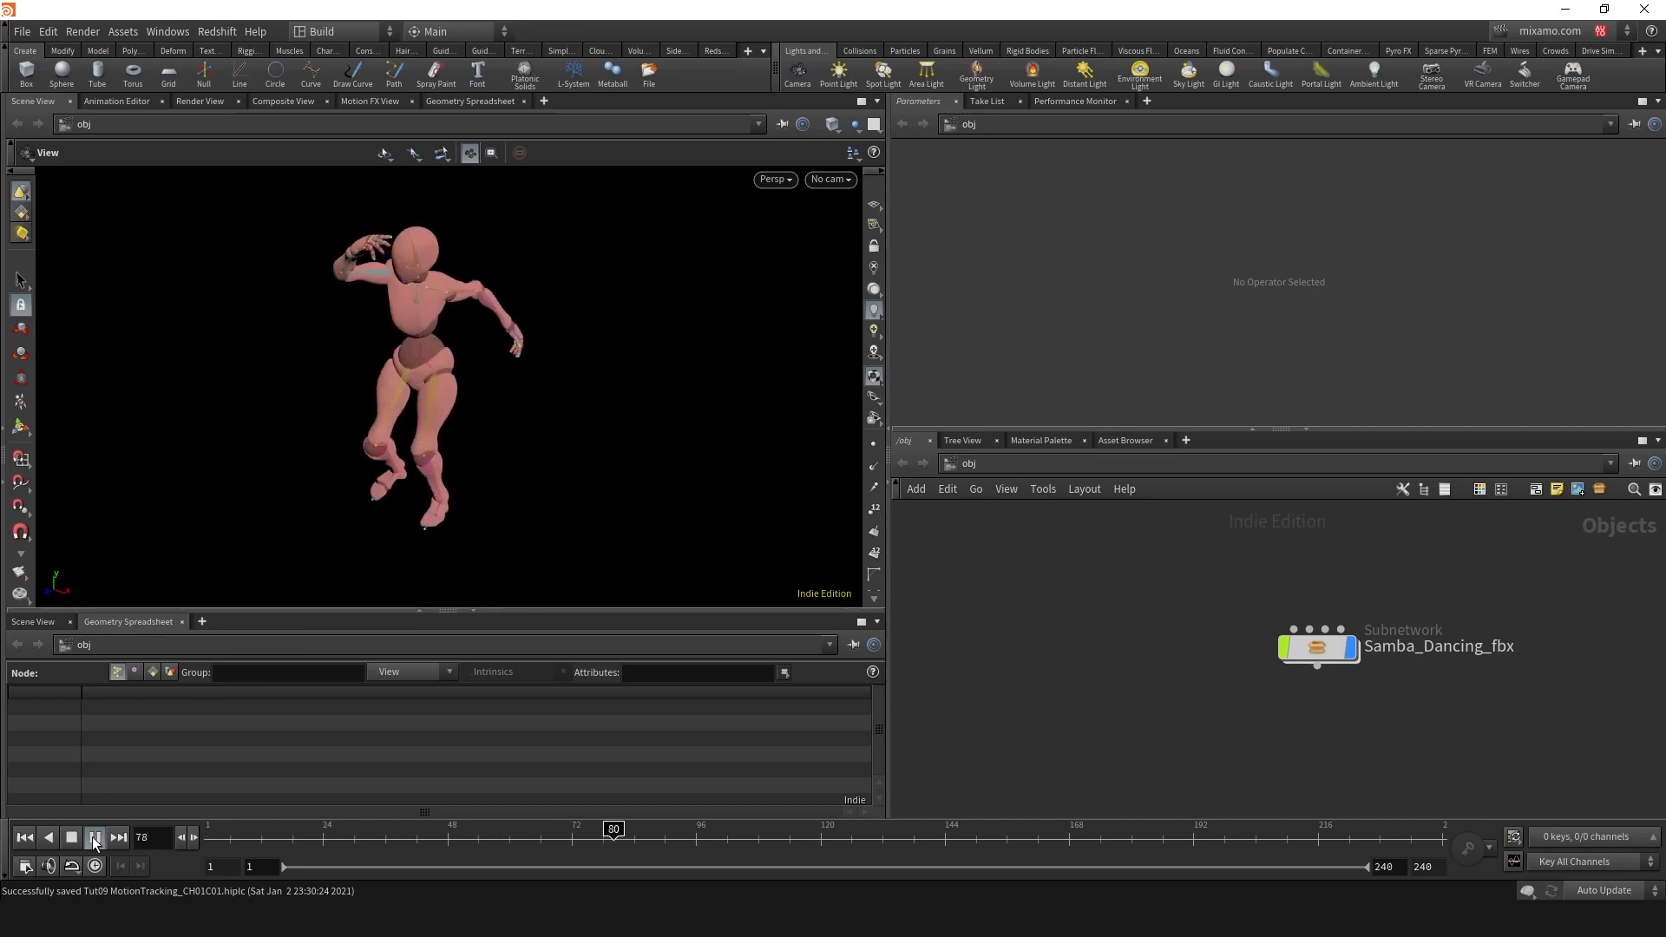
pyautogui.click(72, 839)
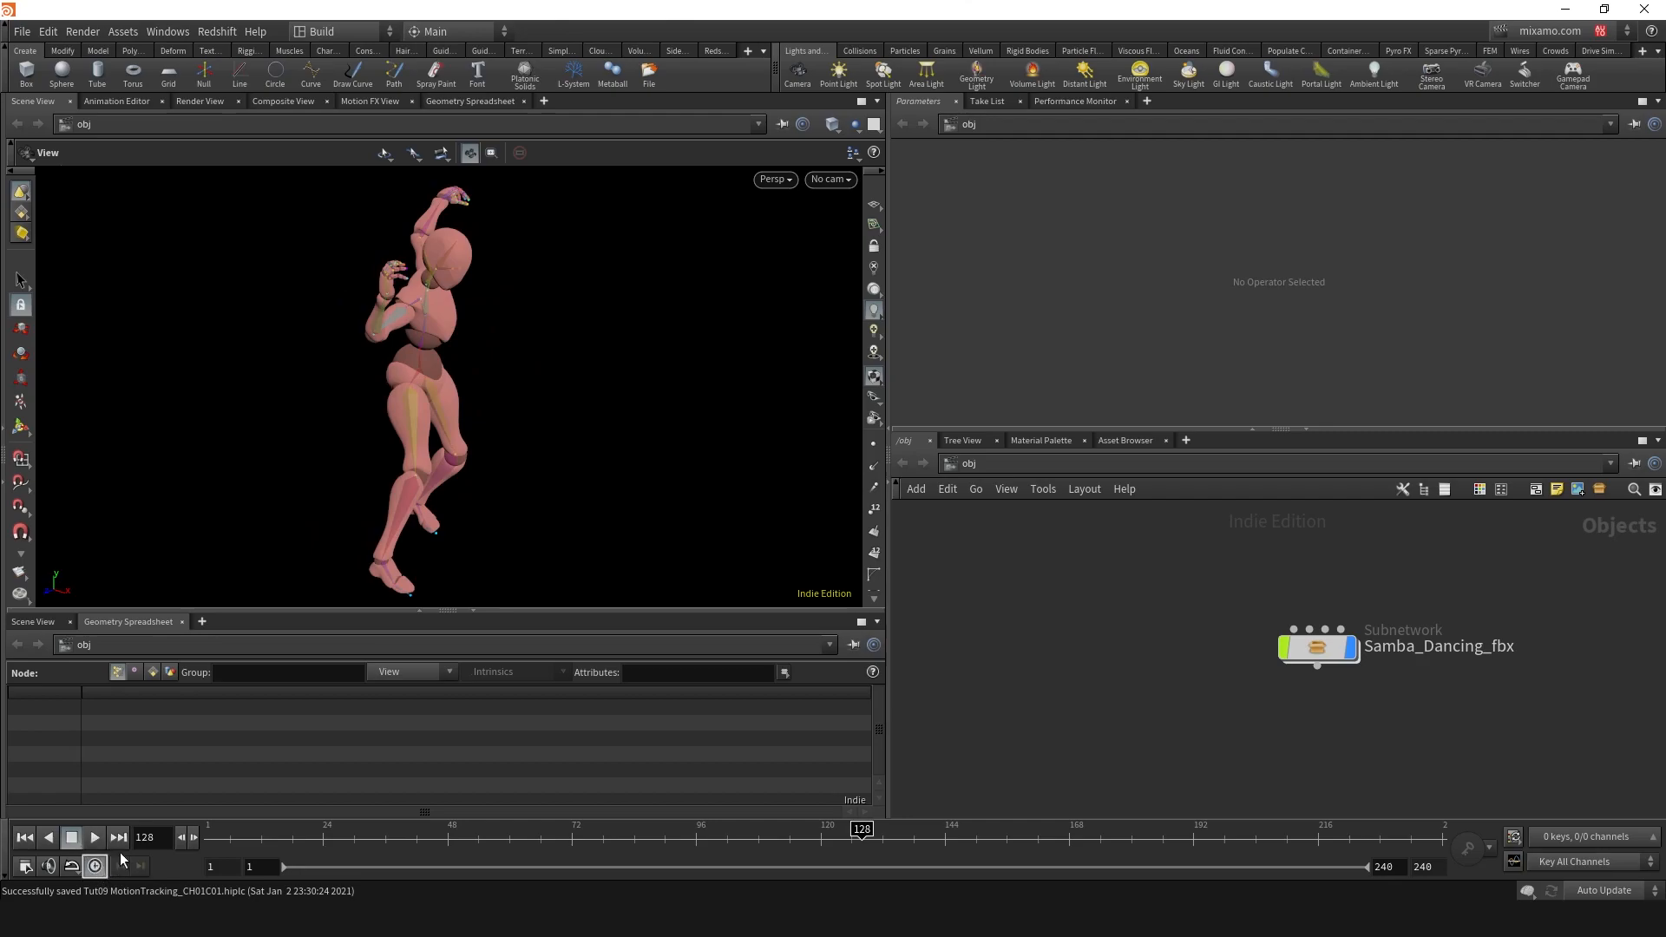
pyautogui.click(25, 837)
pyautogui.click(87, 836)
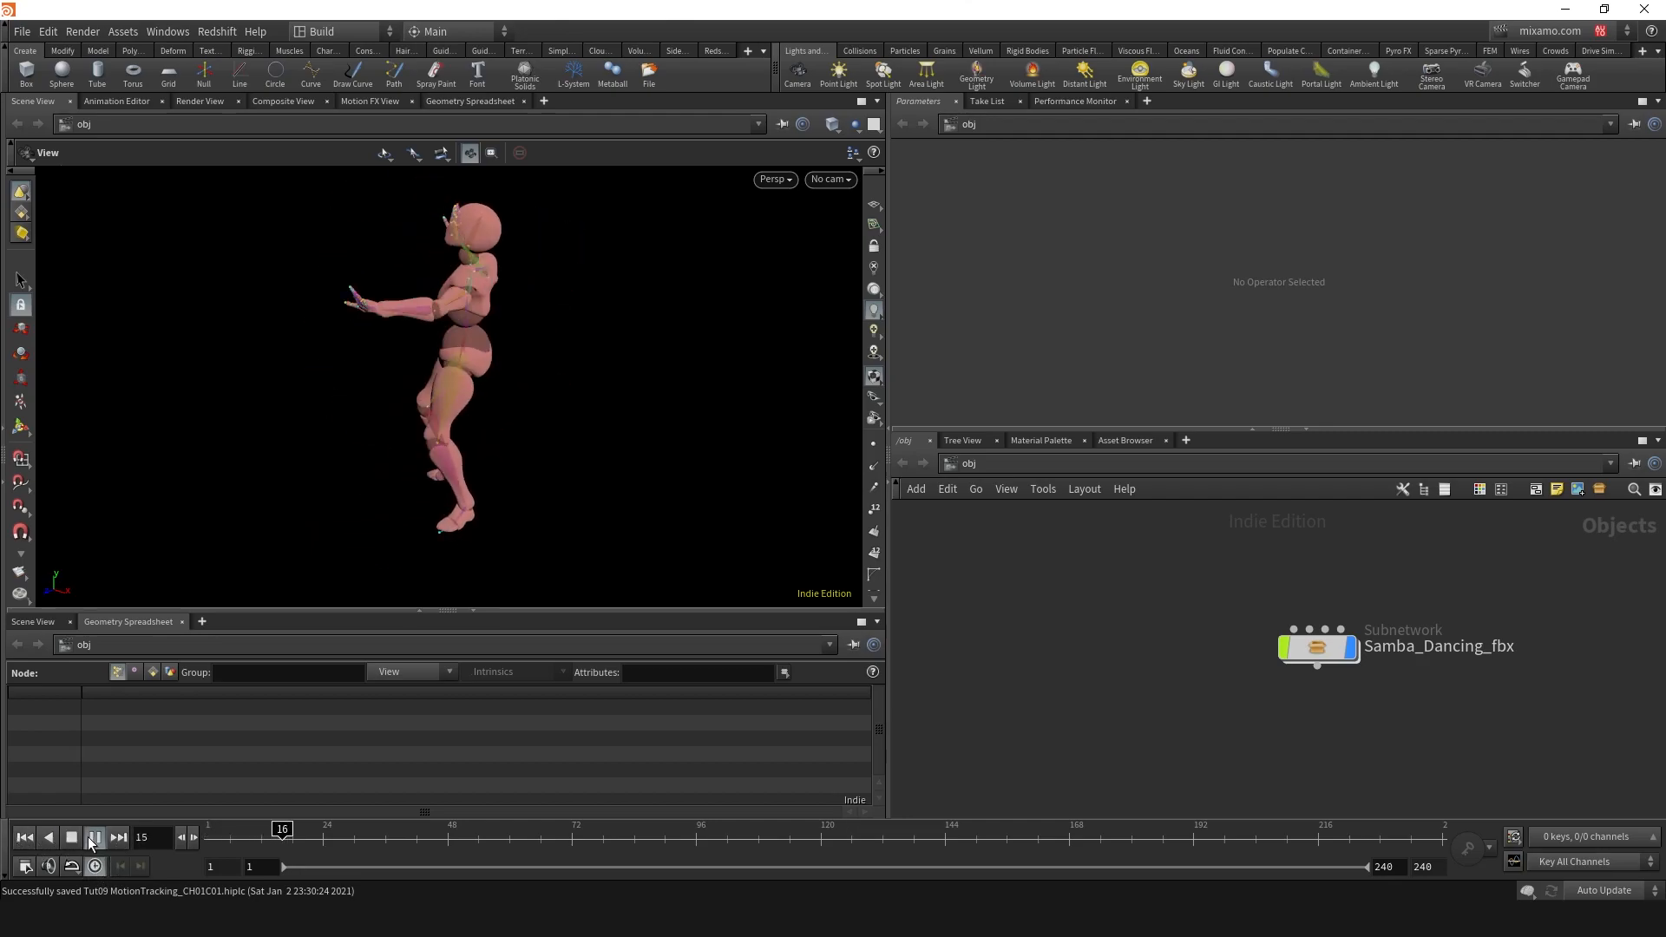
pyautogui.click(72, 837)
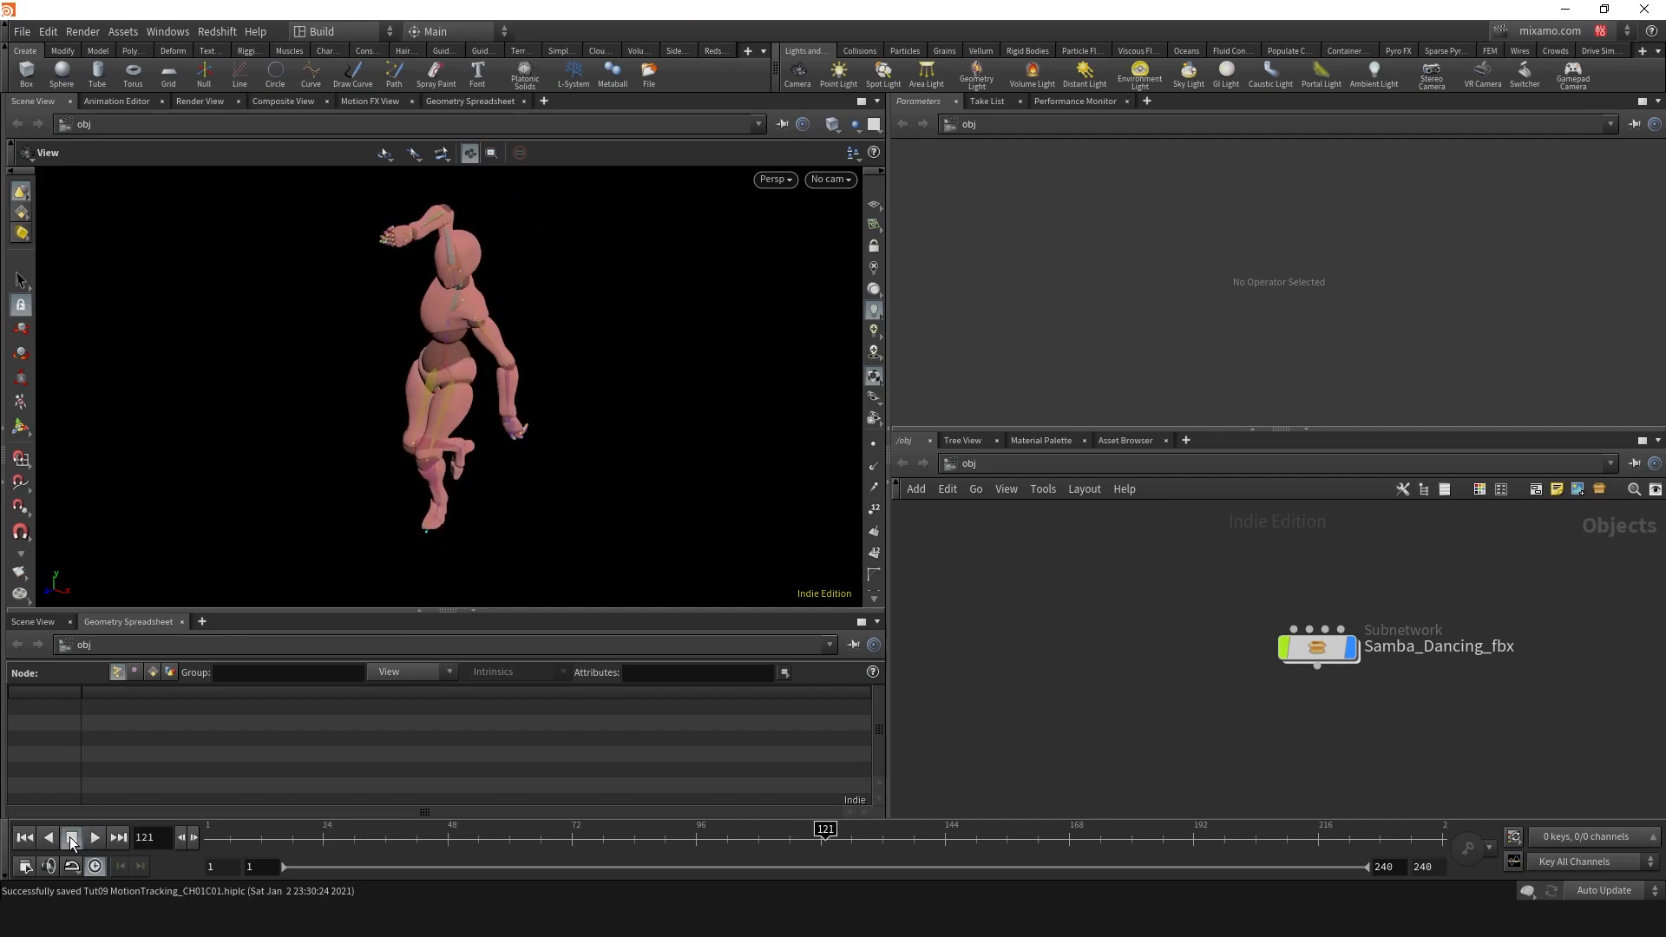
# - Check the pose at the end of the timeline and extend the animation's end frame to 600
pyautogui.click(25, 838)
pyautogui.moveTo(1237, 831); pyautogui.dragTo(1469, 840)
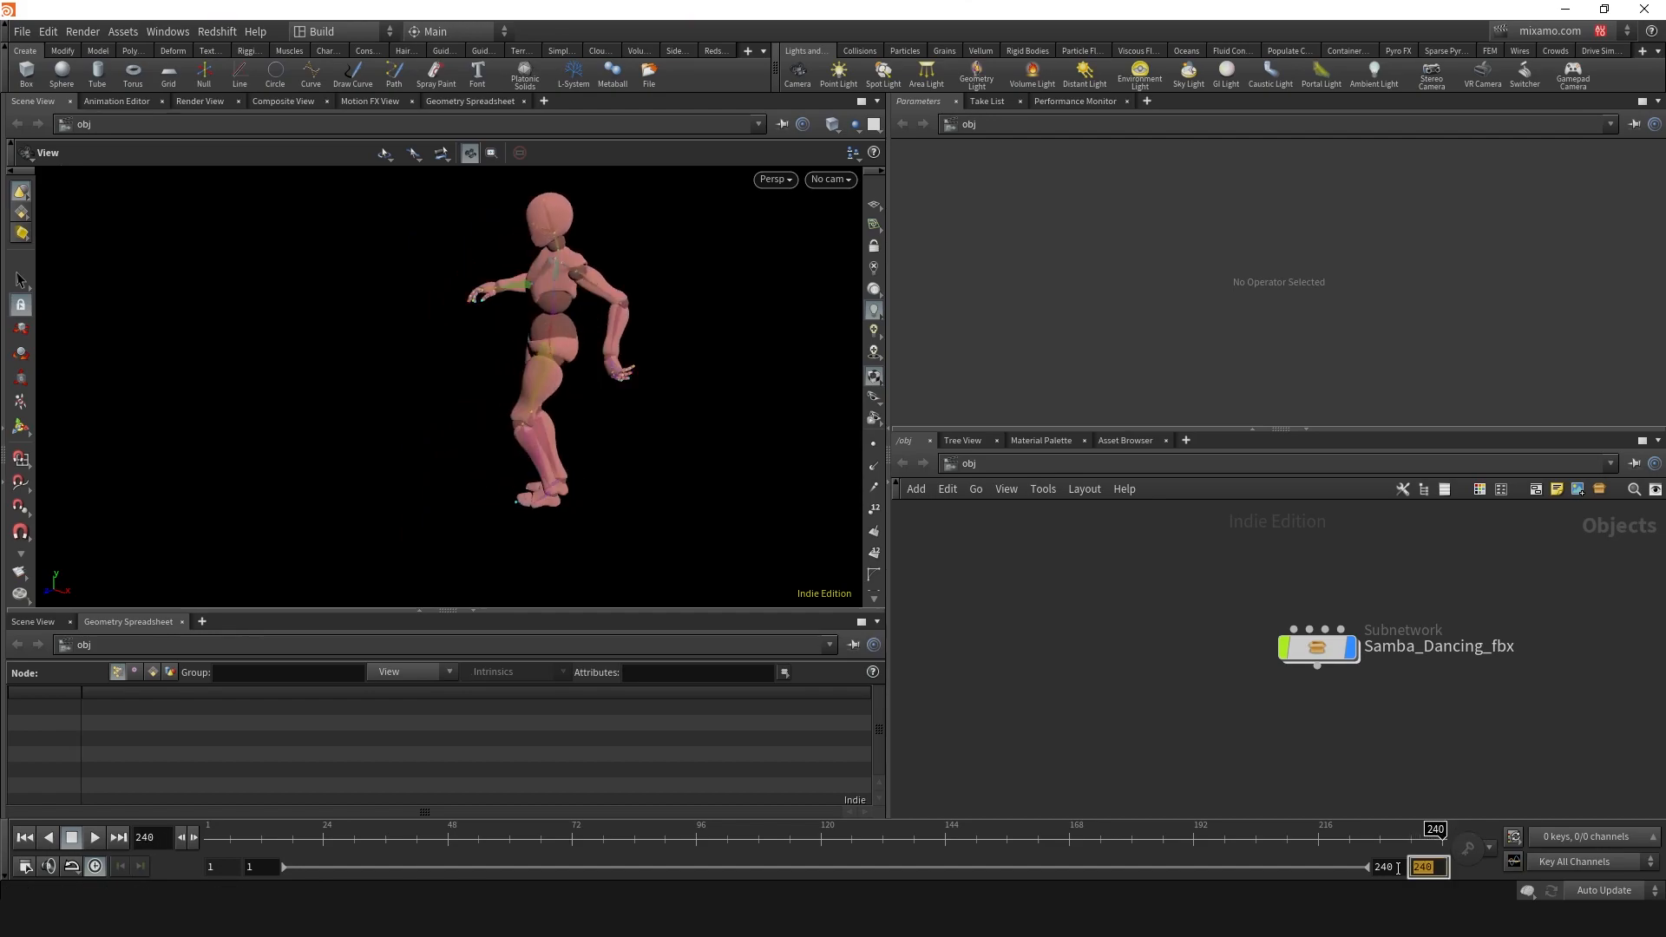
pyautogui.press('Return')
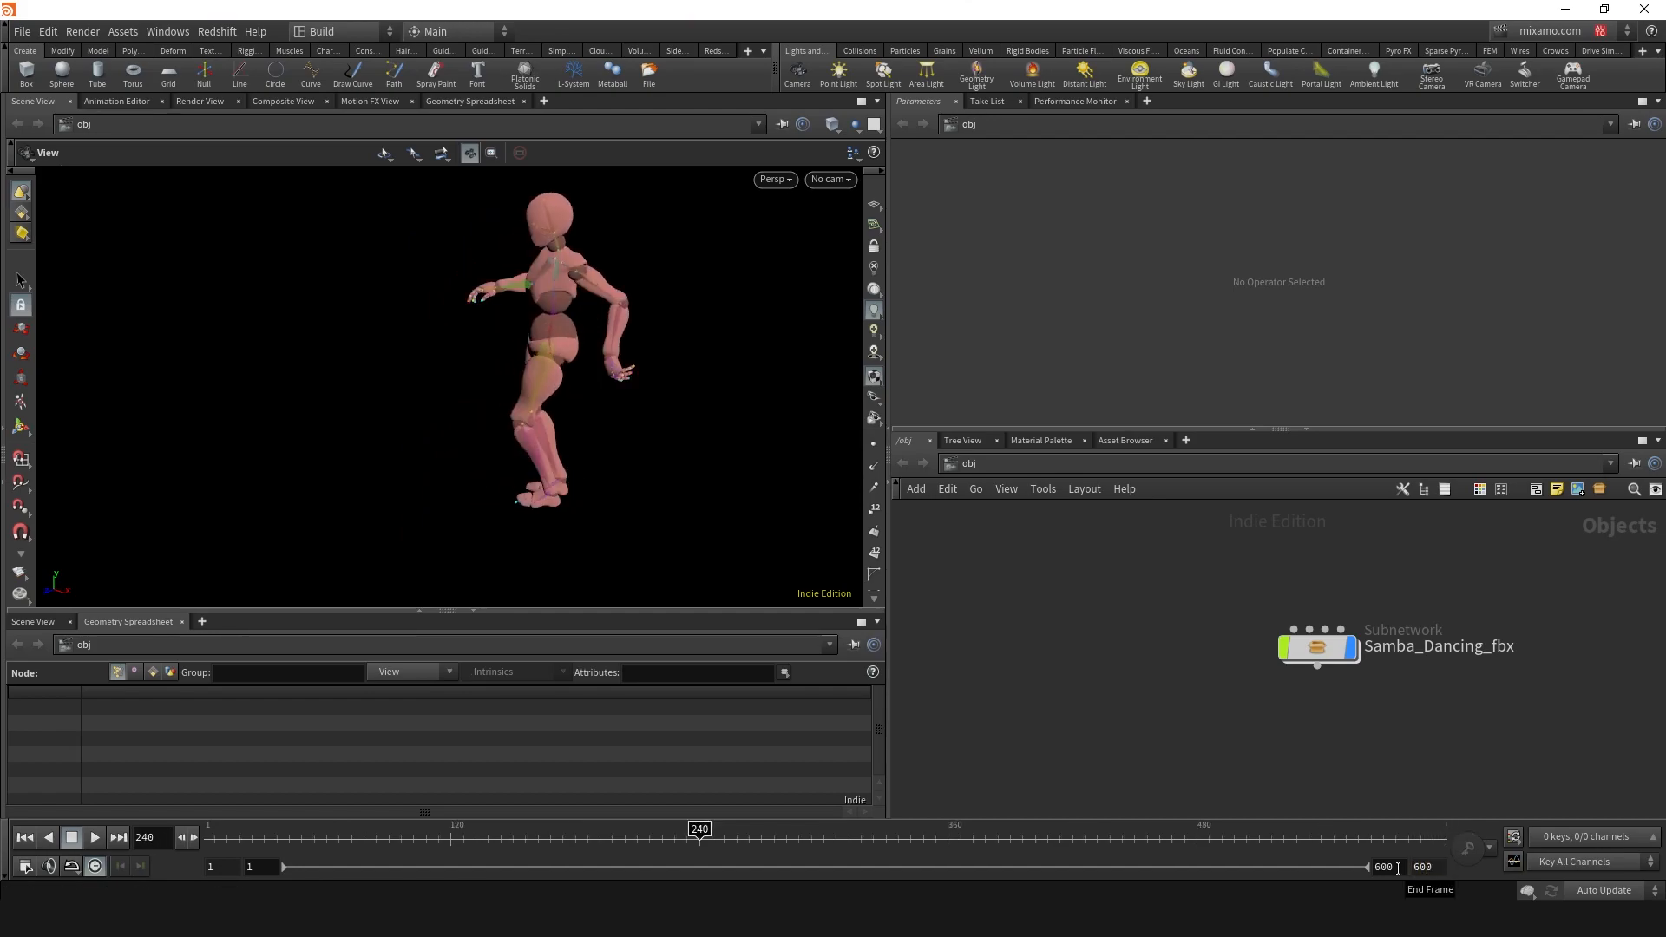
# - Select the Samba_Dancing_fbx subnetwork and go inside it
pyautogui.click(1189, 583)
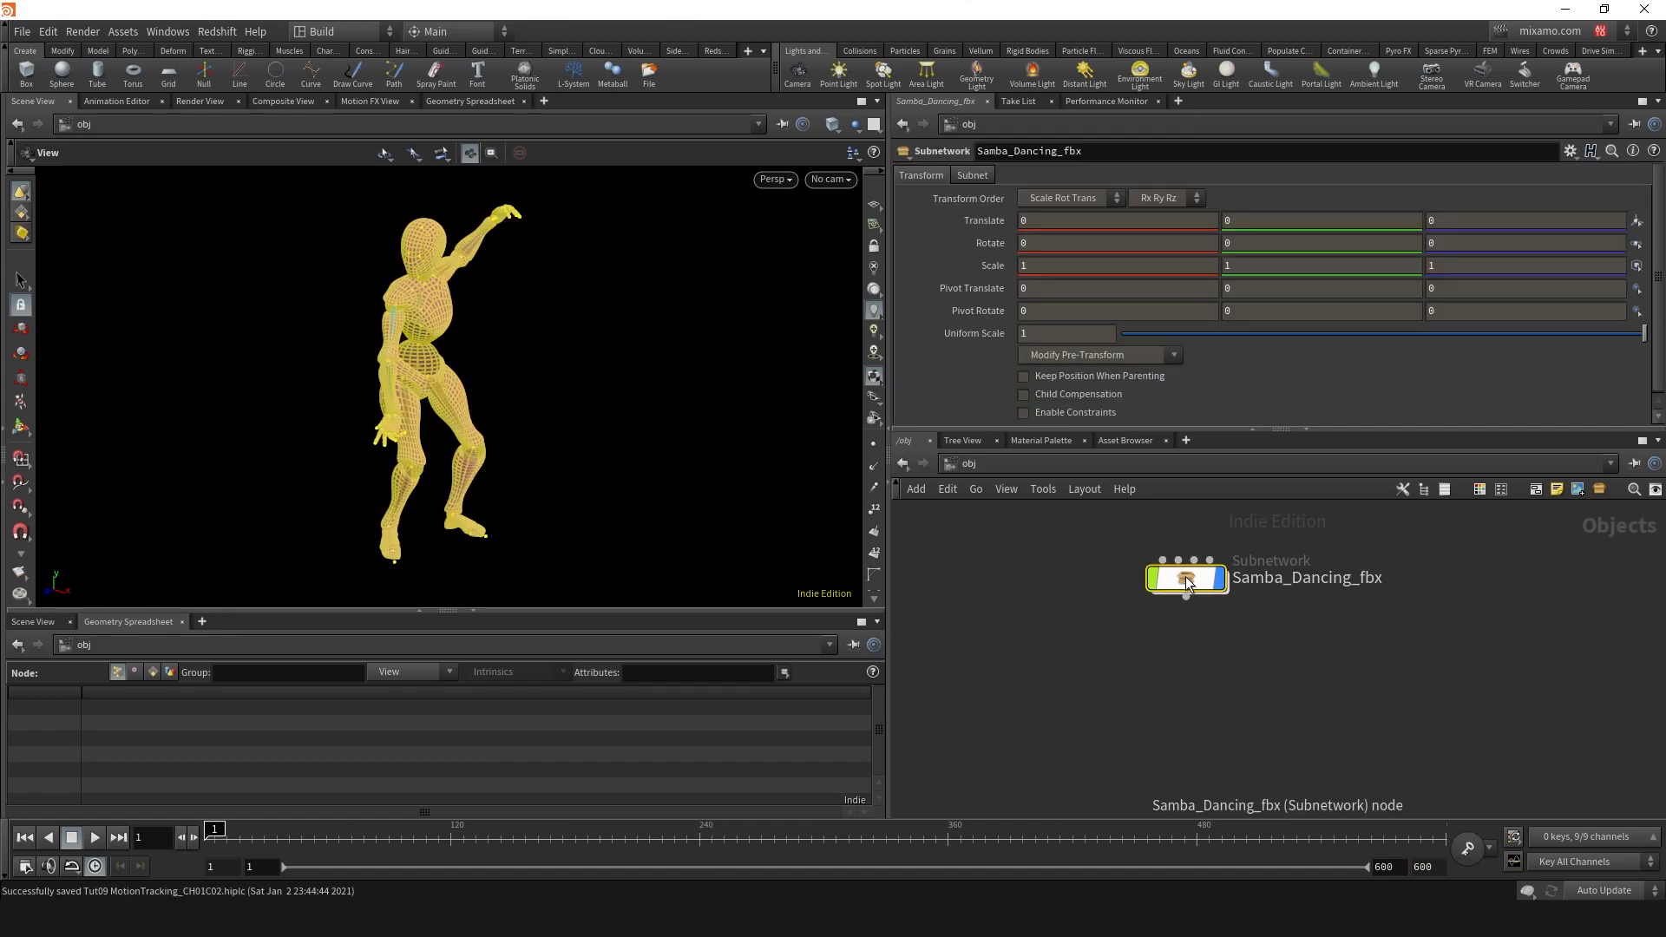
pyautogui.moveTo(1177, 585)
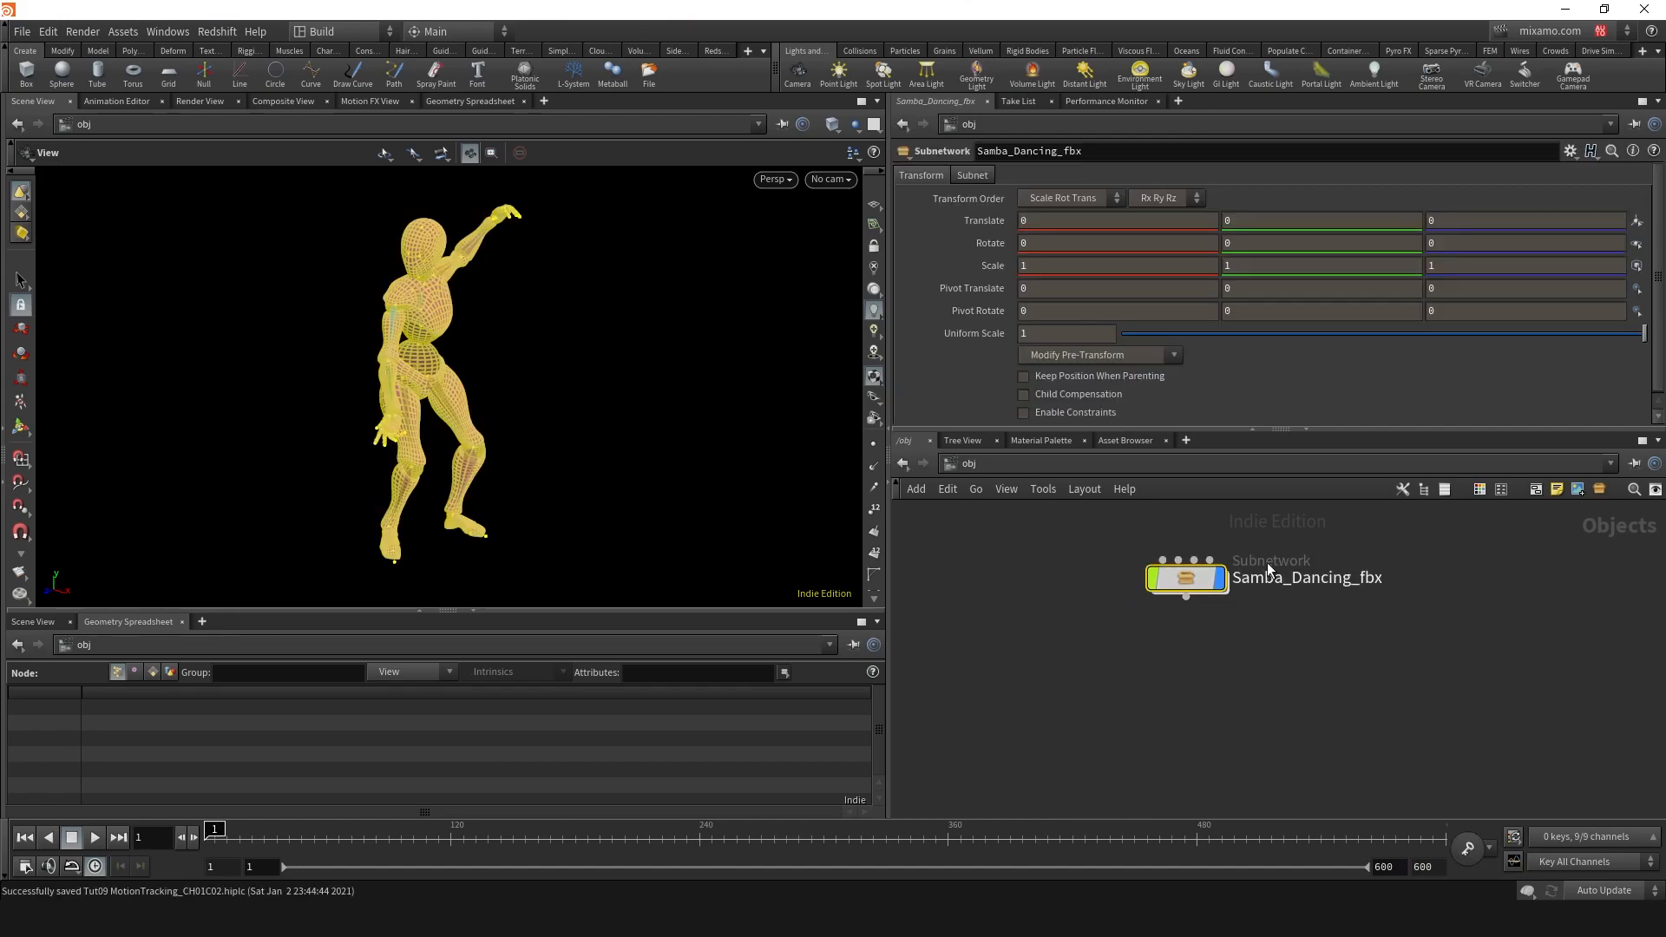
pyautogui.doubleClick(1186, 576)
# - Examine the character's bone hierarchy, including the left index finger's bones and nulls, and locate the Beta_Joints and Beta_Surface geometry nodes
pyautogui.scroll(10, 1197, 593)
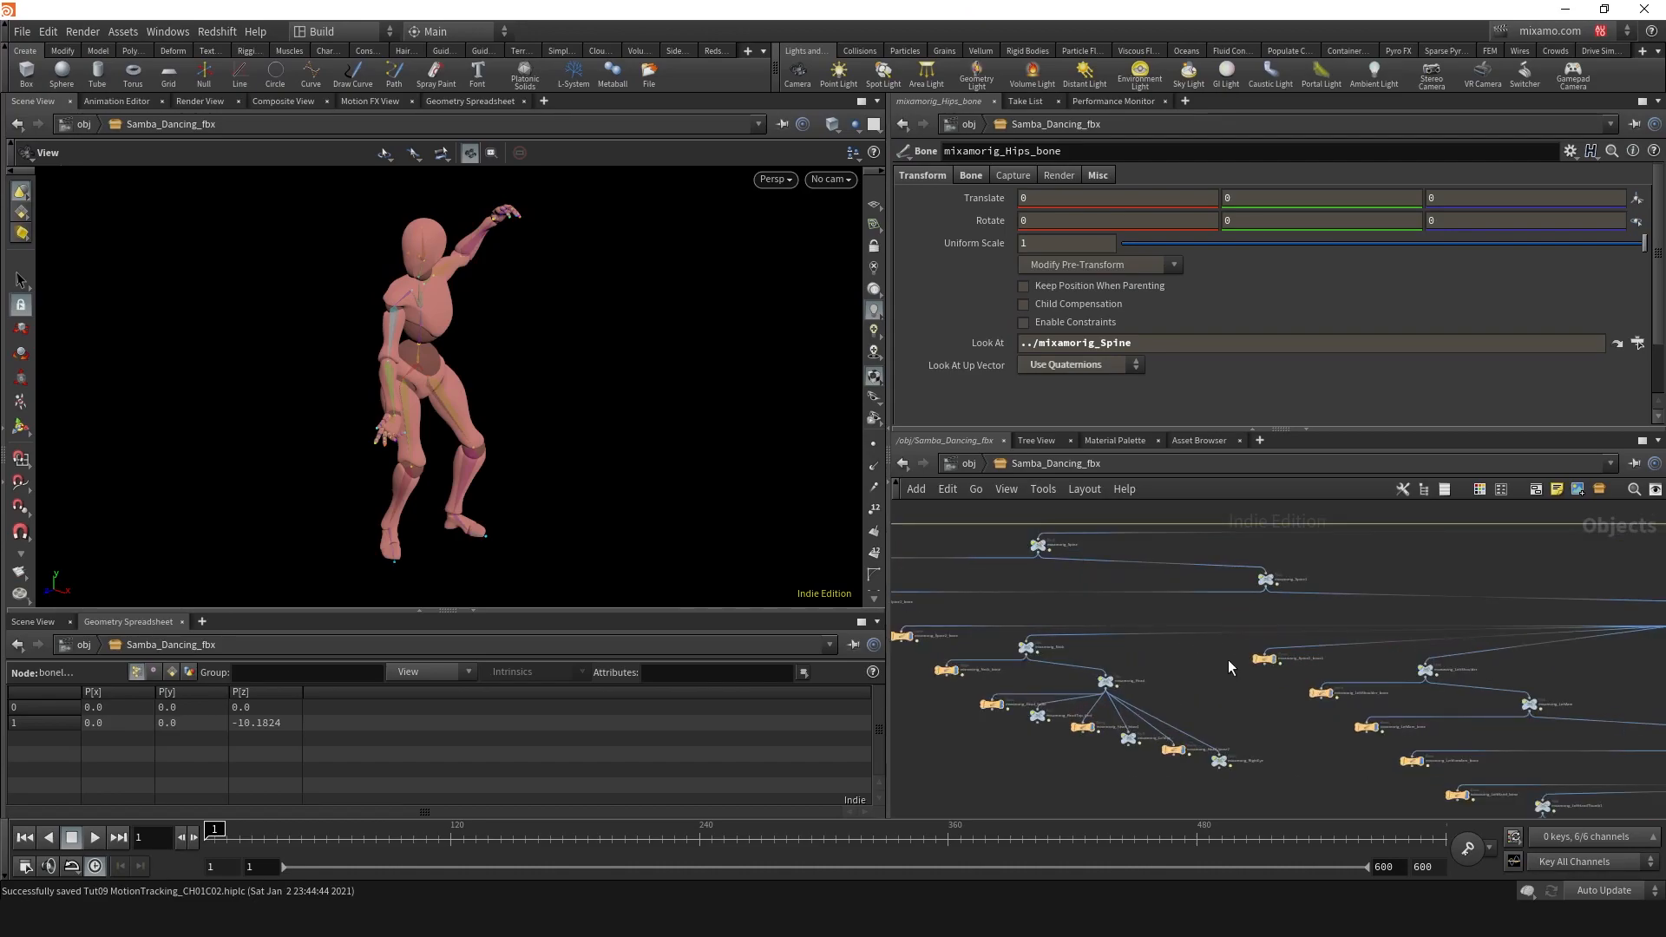
pyautogui.scroll(5, 1385, 767)
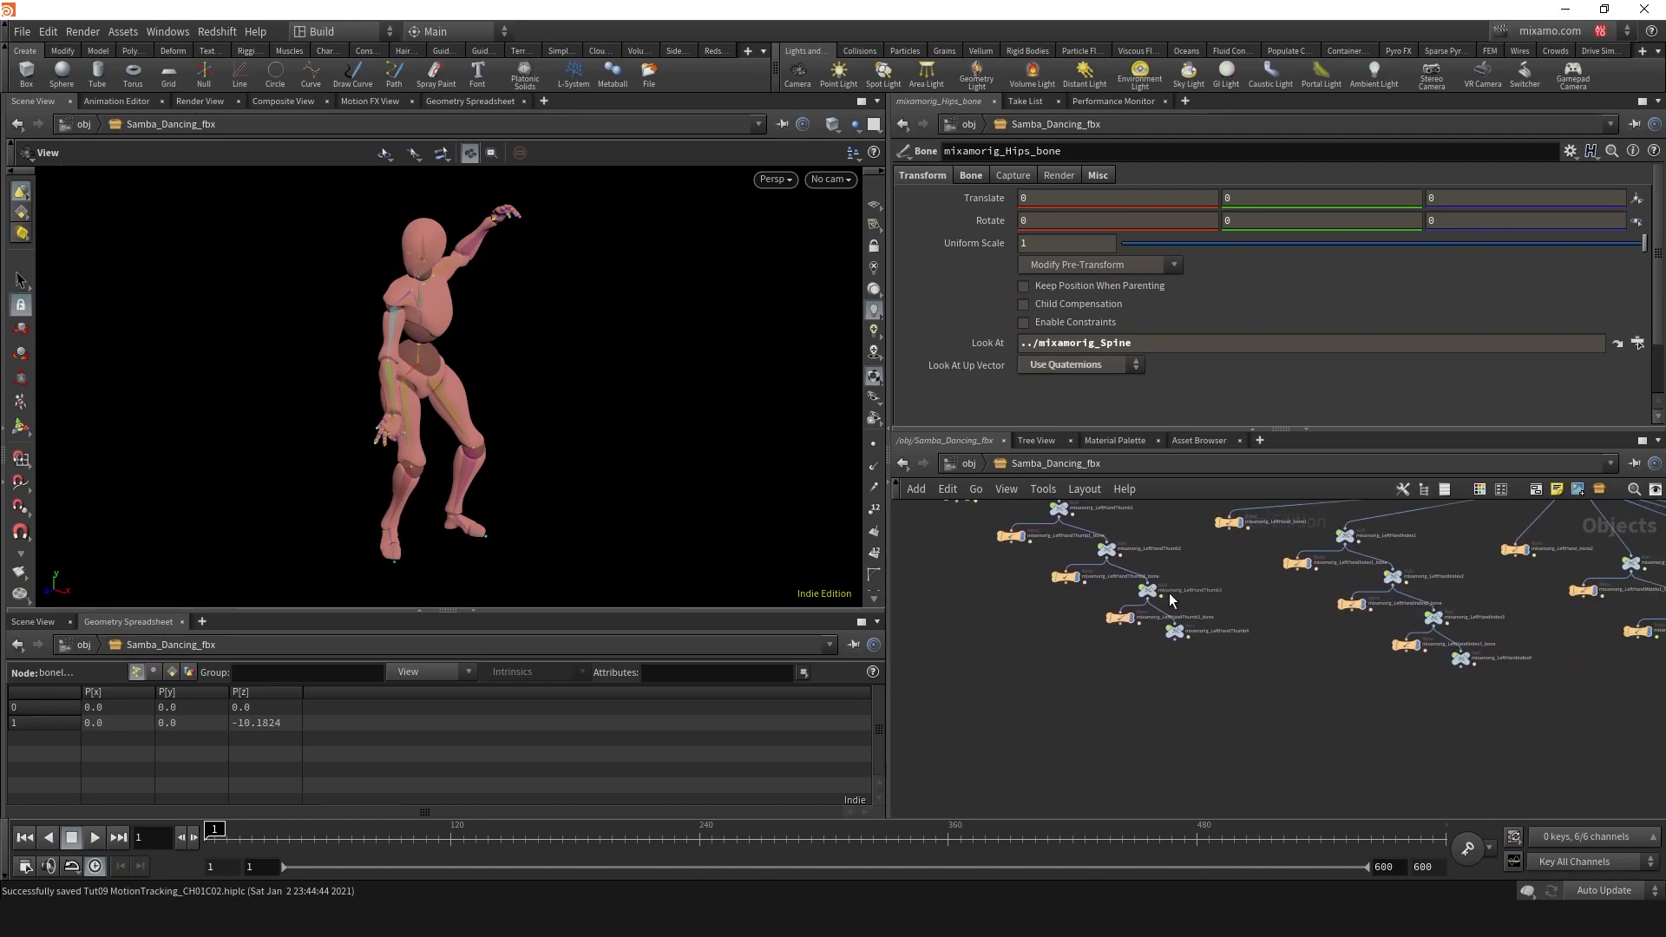
pyautogui.scroll(1, 1295, 571)
pyautogui.click(1258, 540)
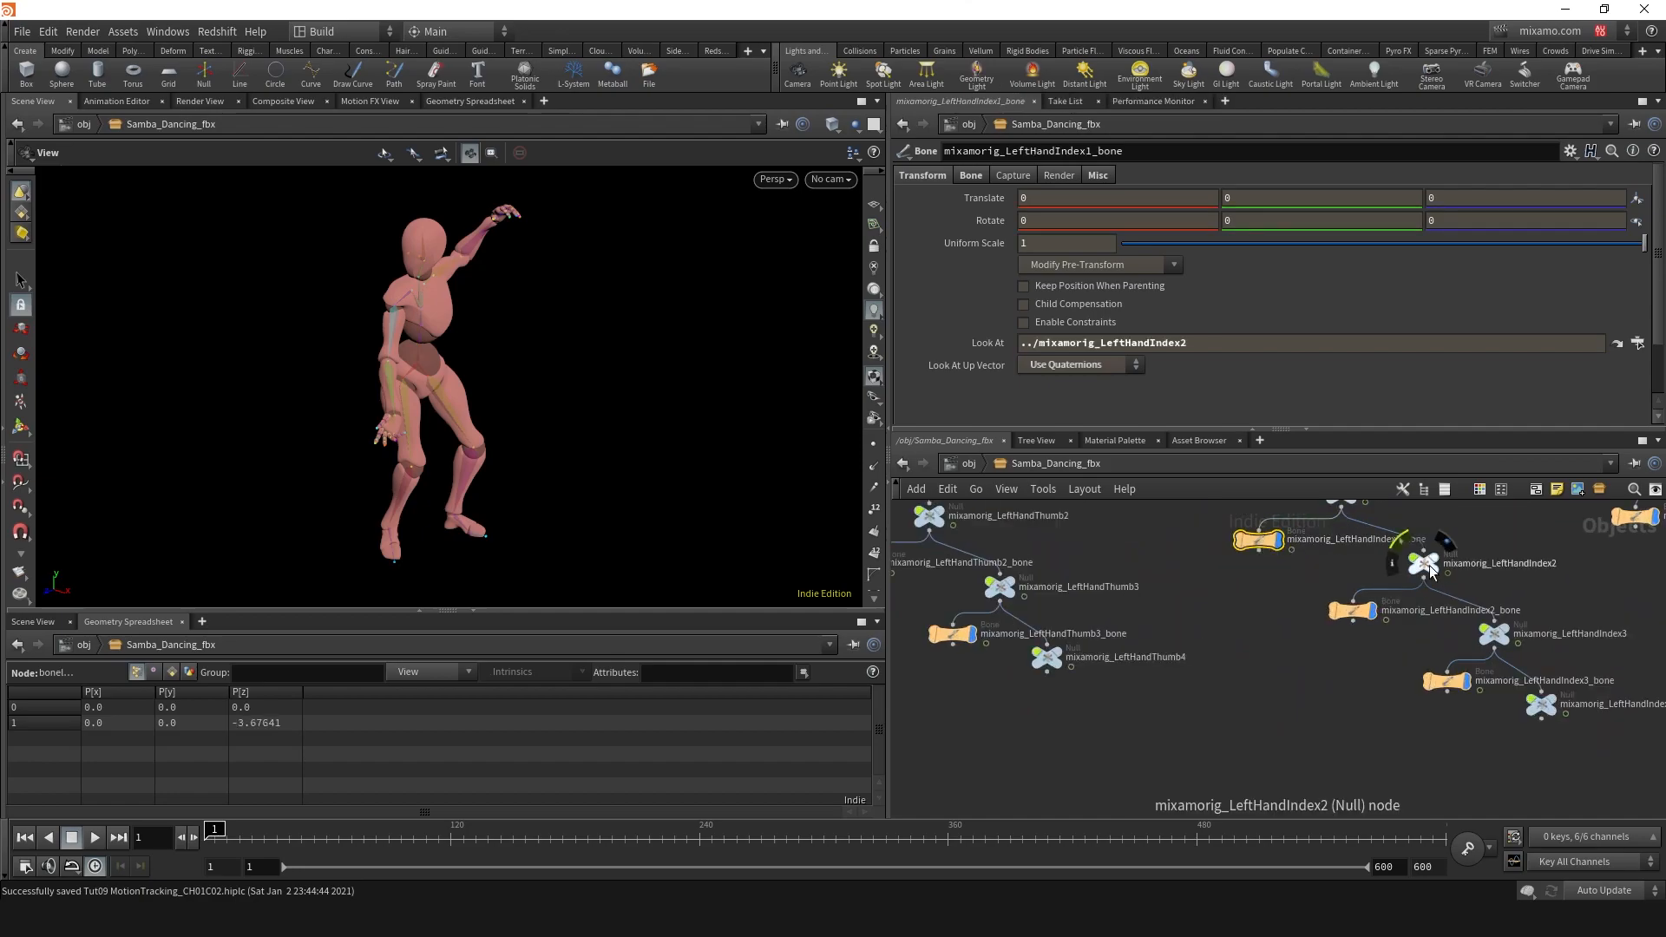
pyautogui.click(1429, 565)
pyautogui.click(1356, 611)
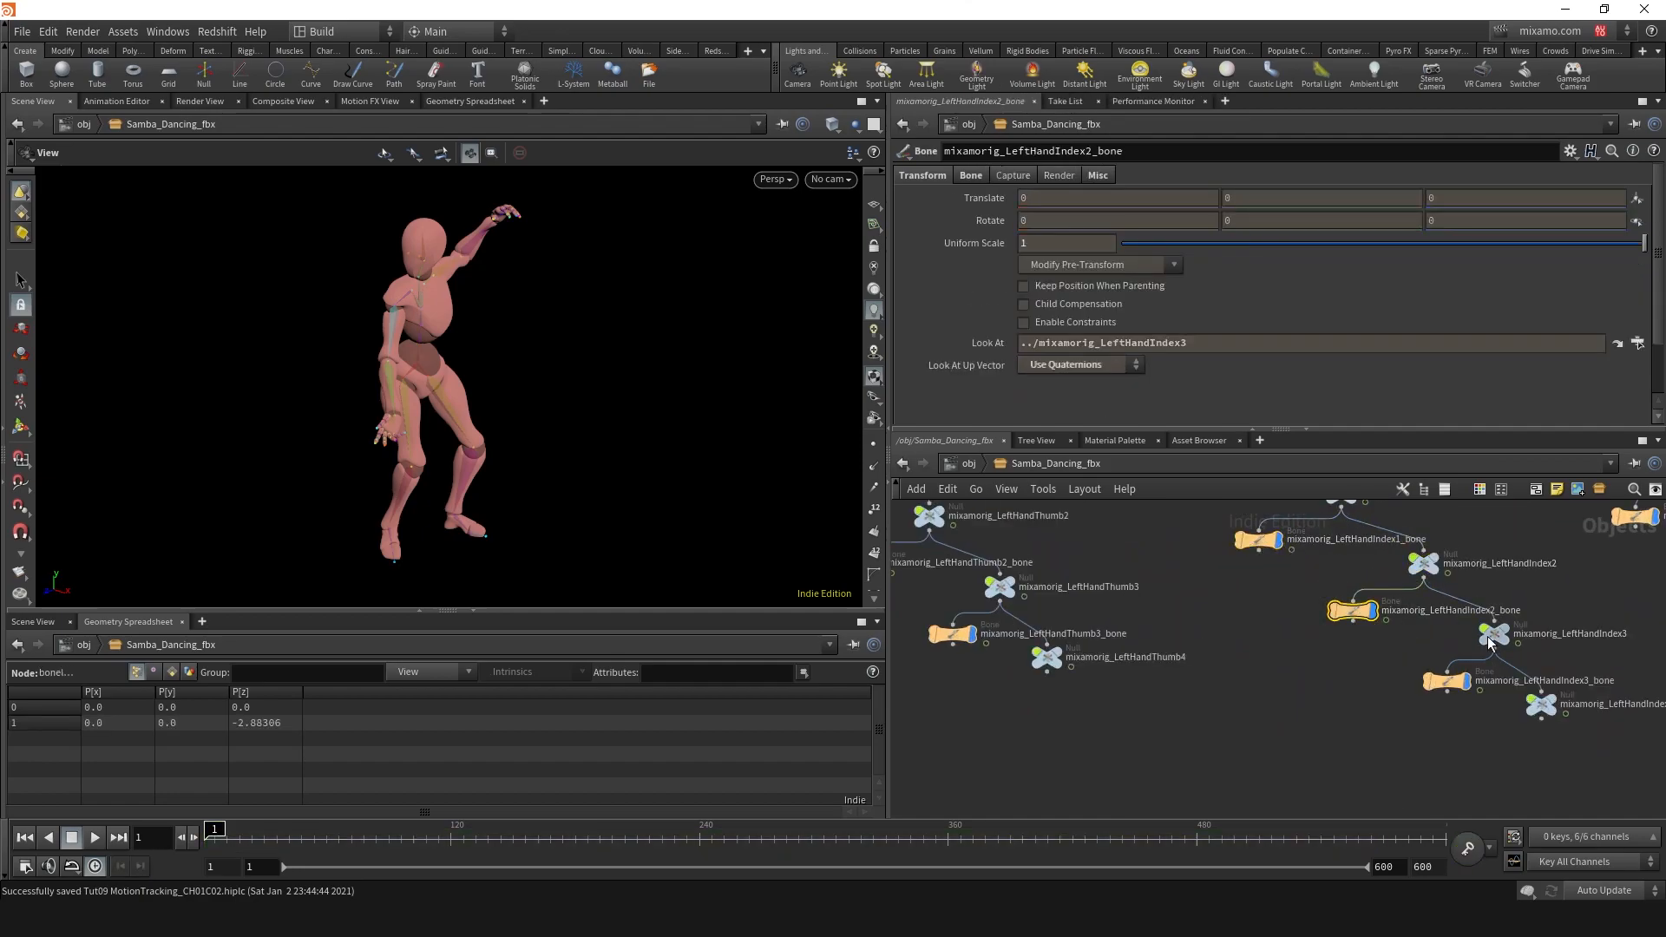
pyautogui.click(1490, 639)
pyautogui.scroll(-5, 1389, 642)
pyautogui.scroll(-8, 1286, 740)
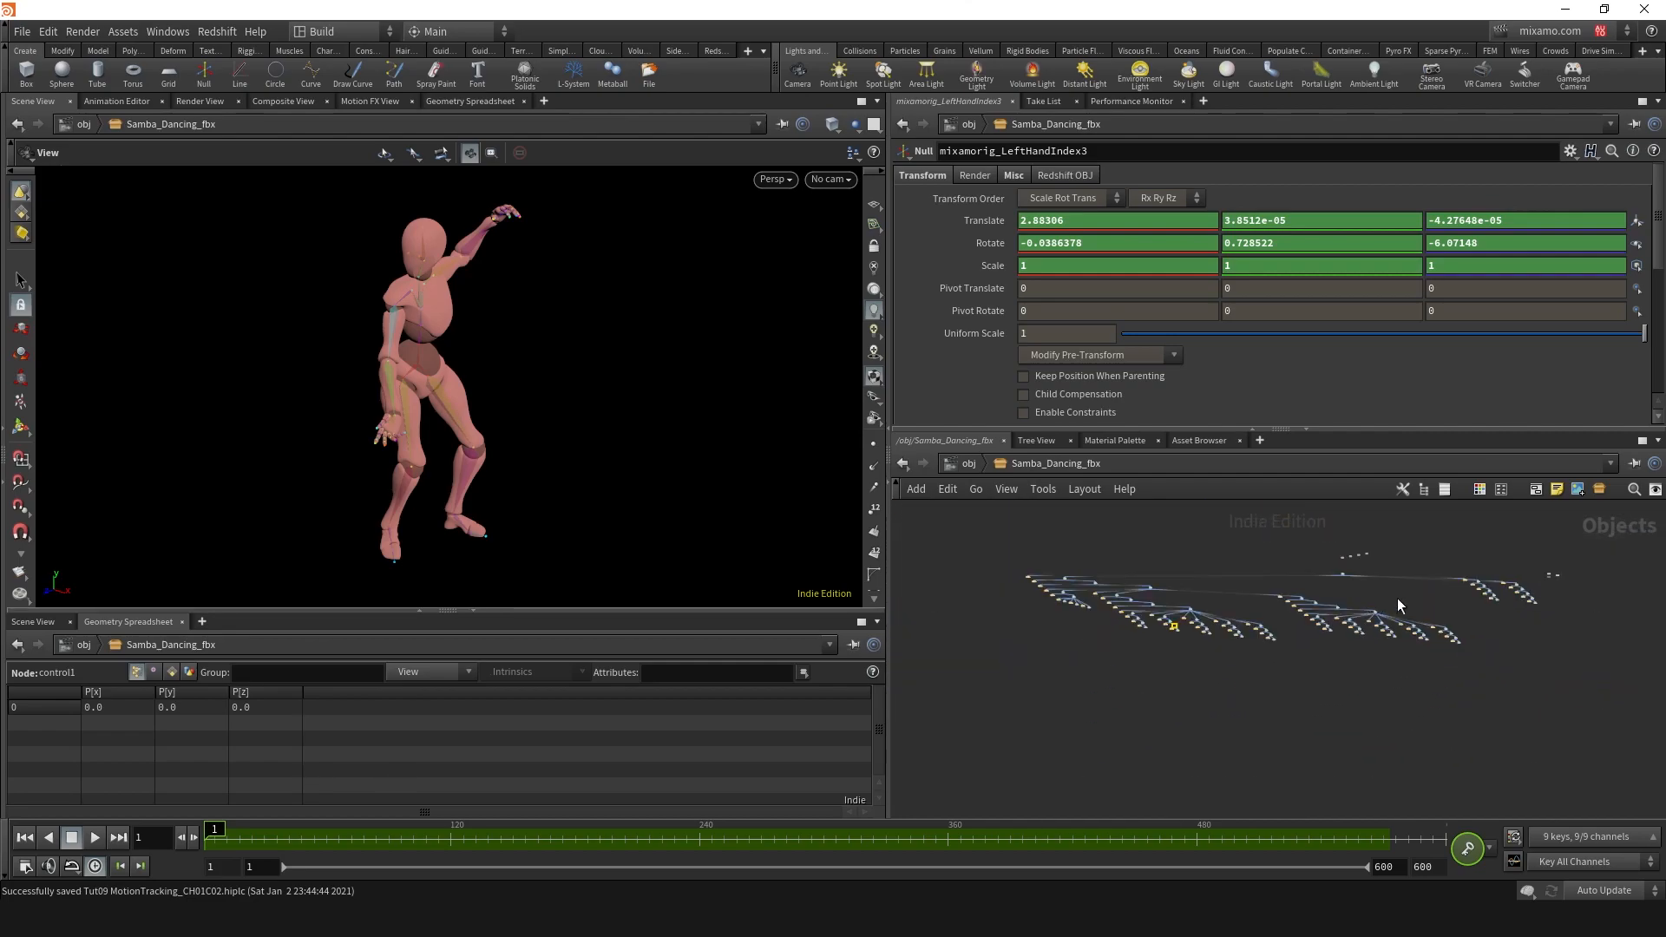
pyautogui.scroll(10, 1278, 605)
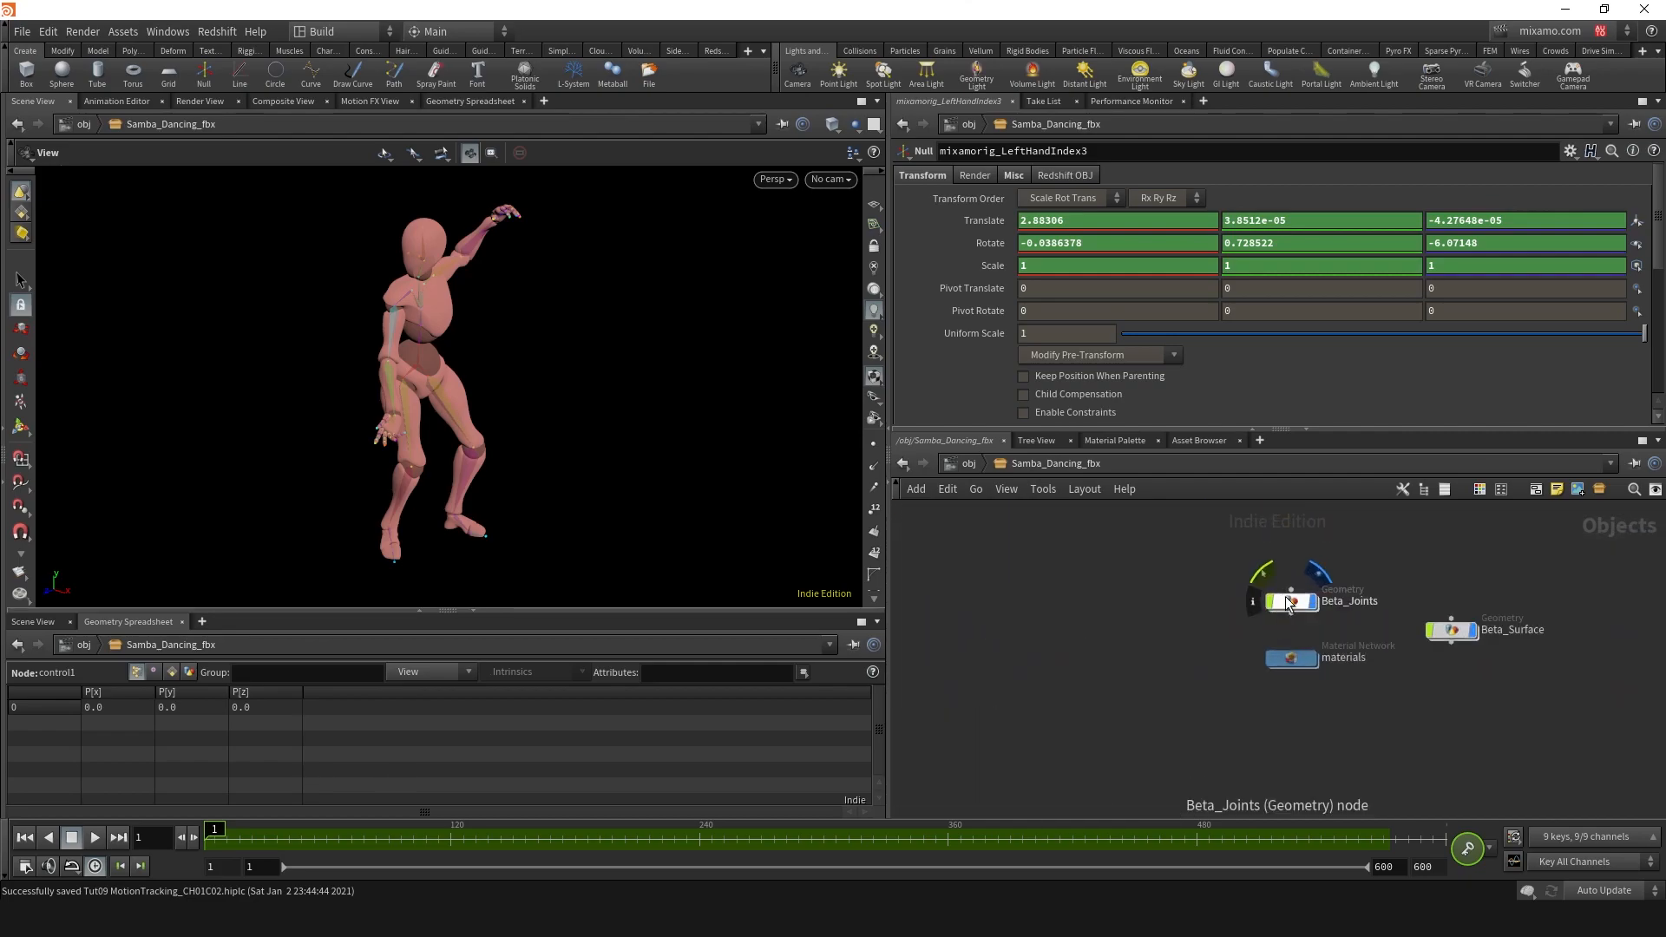
# - Inspect the Beta_Joints and Beta_Surface geometry nodes and return to the object level
pyautogui.click(1289, 603)
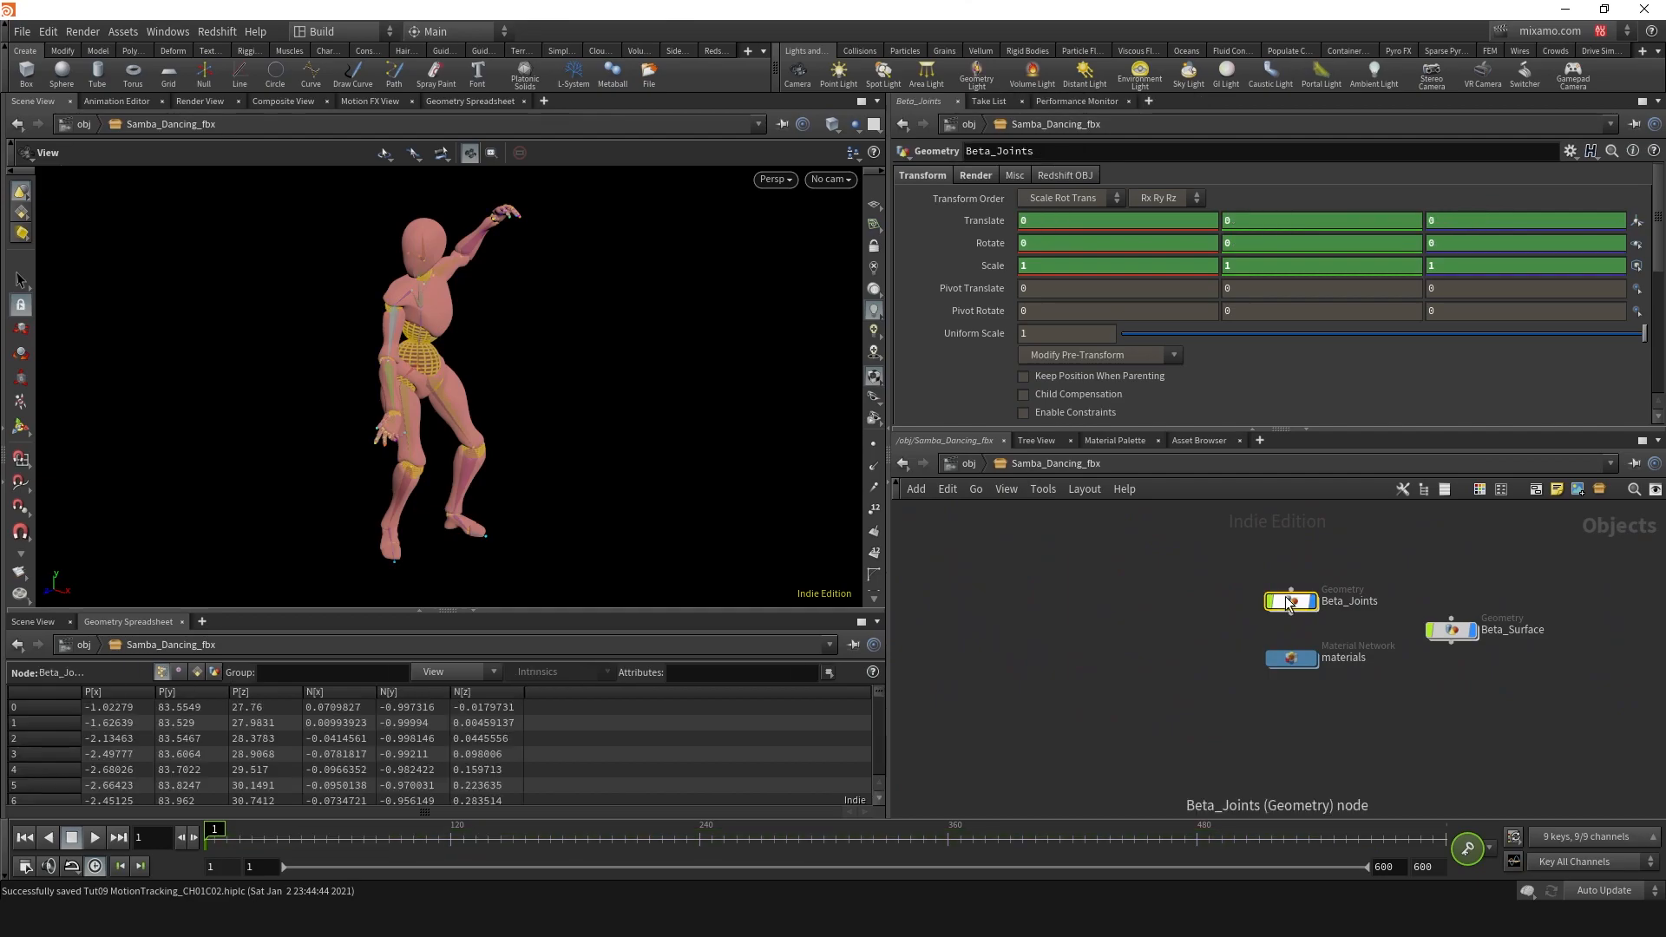
pyautogui.click(1460, 635)
pyautogui.click(966, 465)
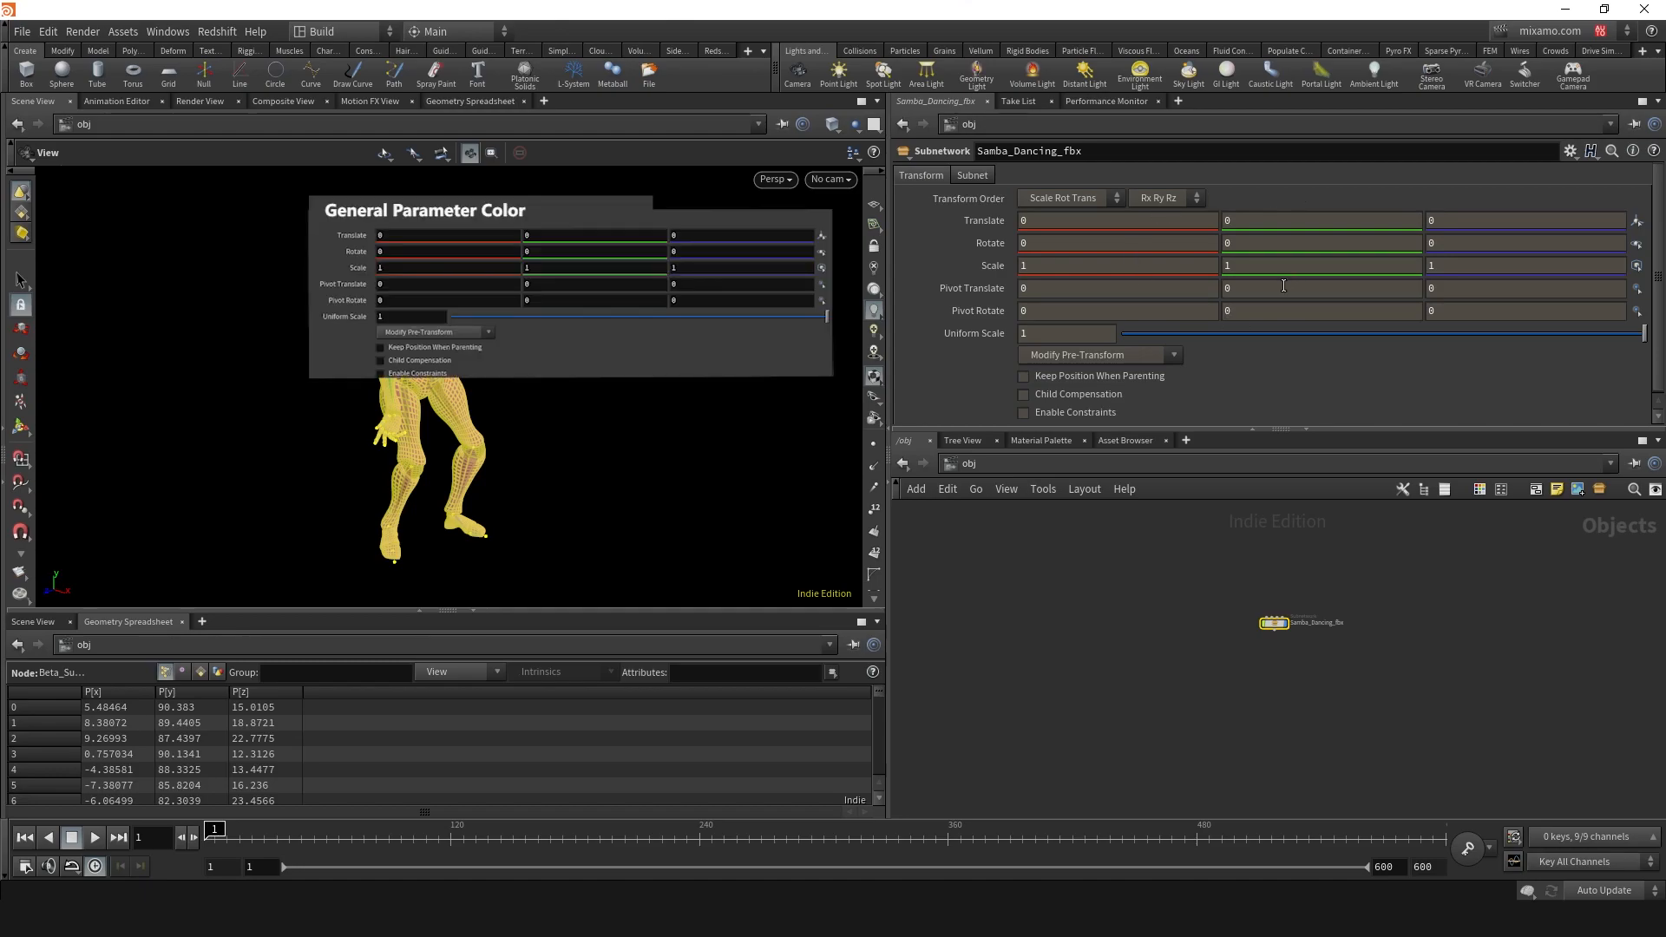
pyautogui.press('Tab')
pyautogui.write('geo')
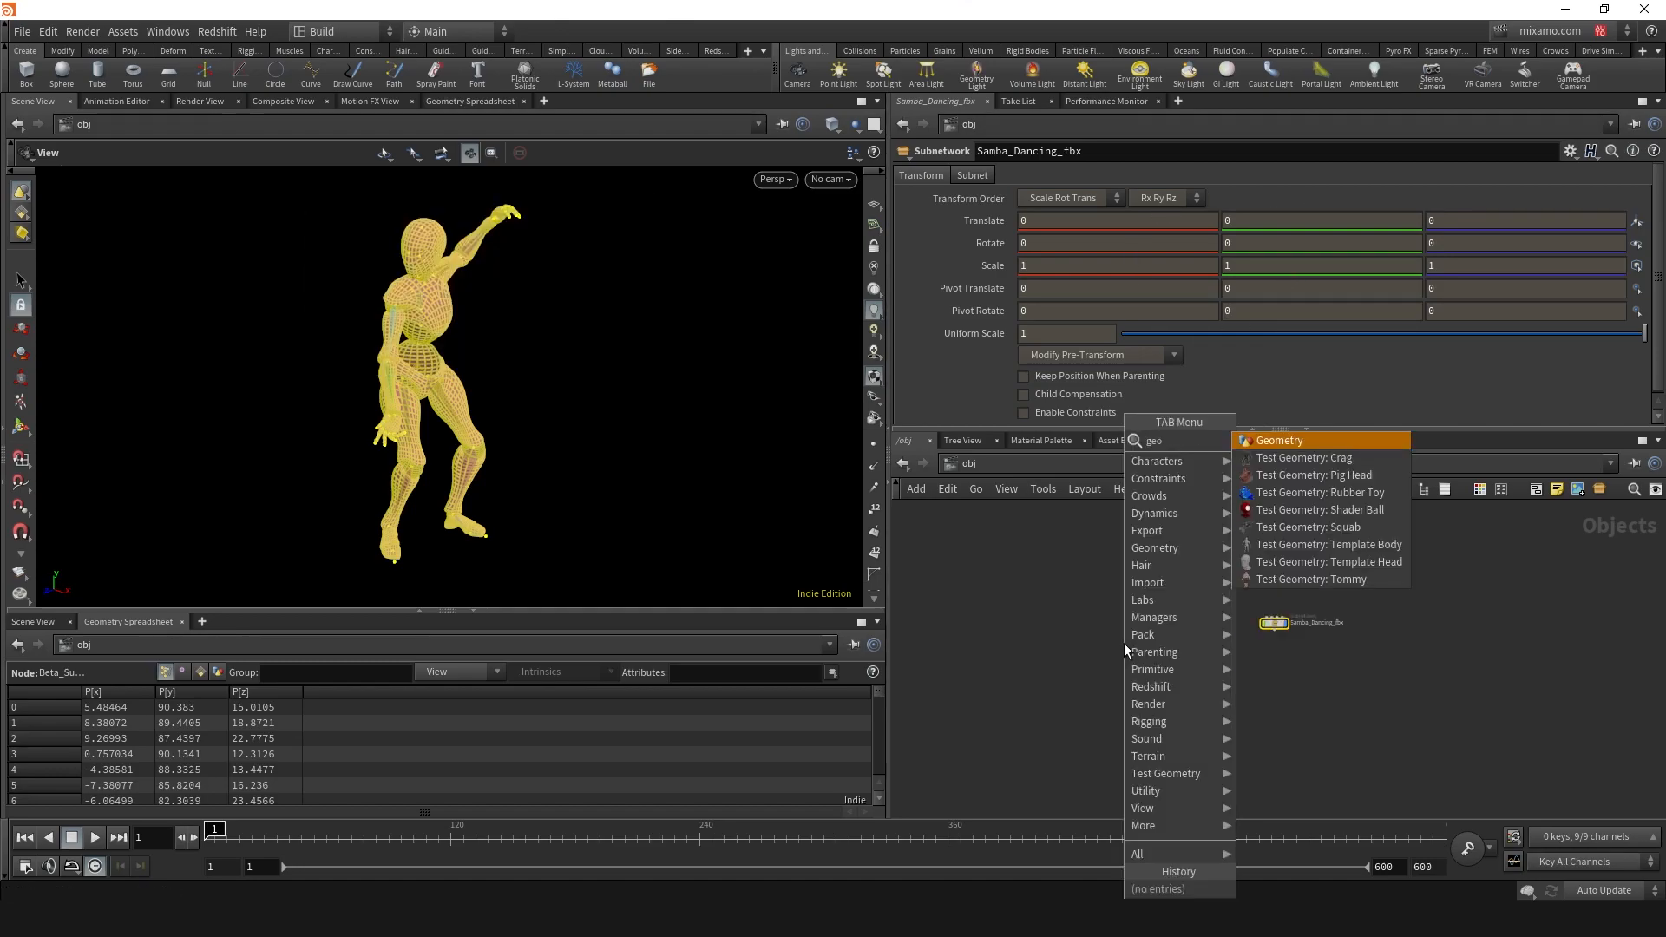
pyautogui.press('Return')
pyautogui.click(1127, 651)
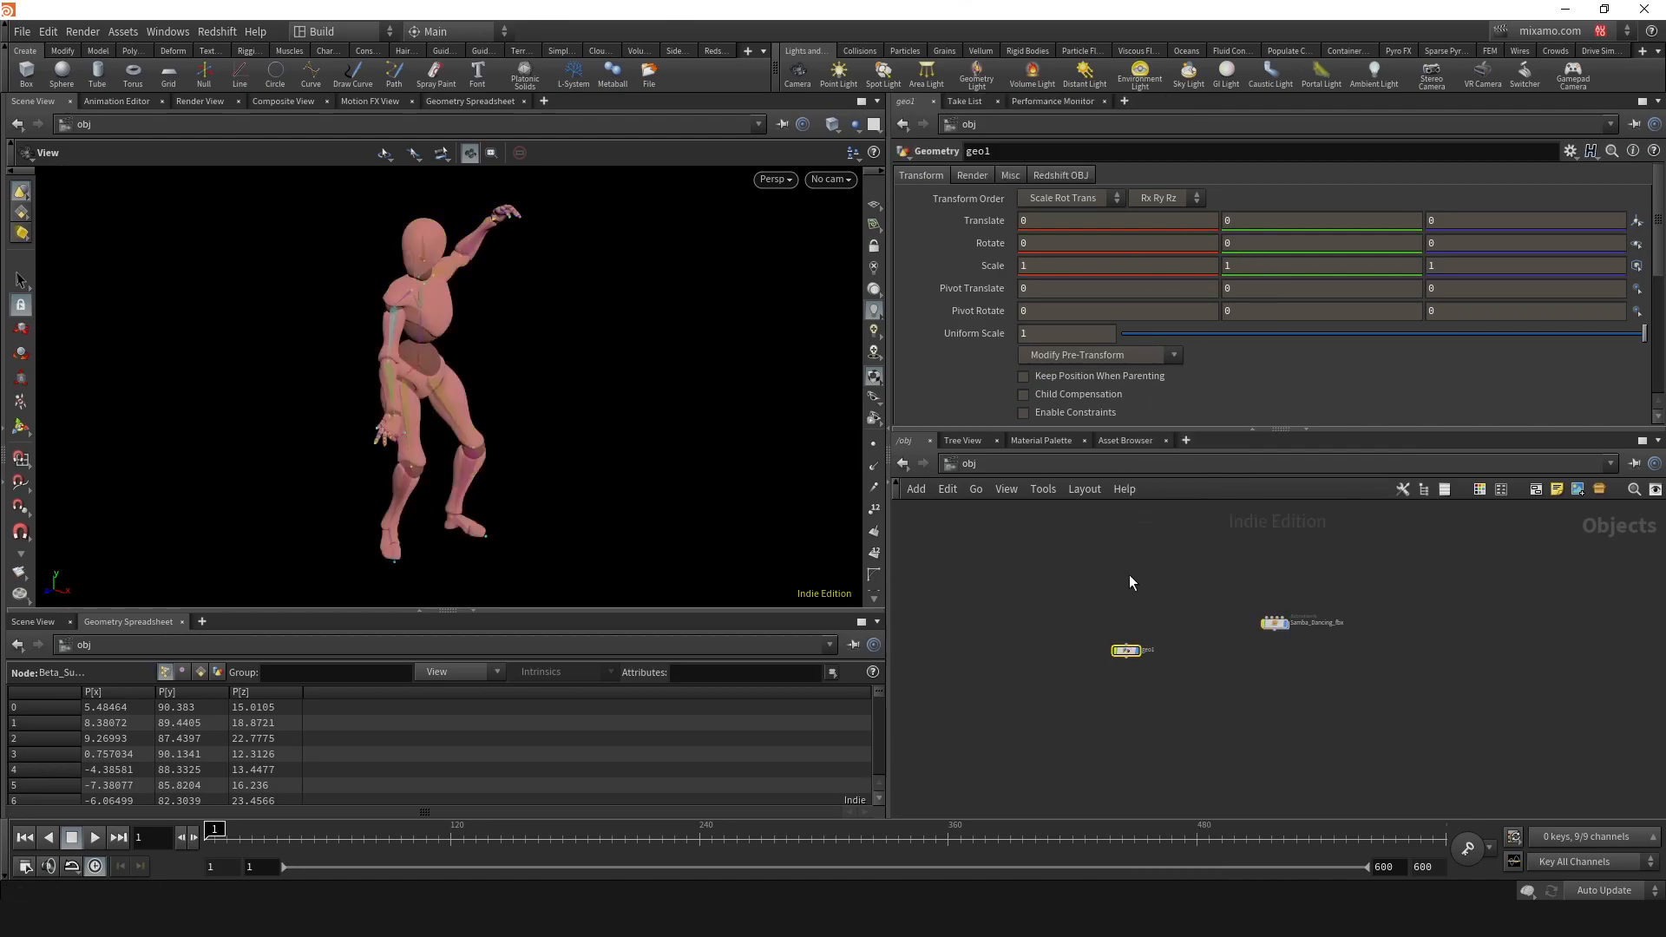
pyautogui.press('Delete')
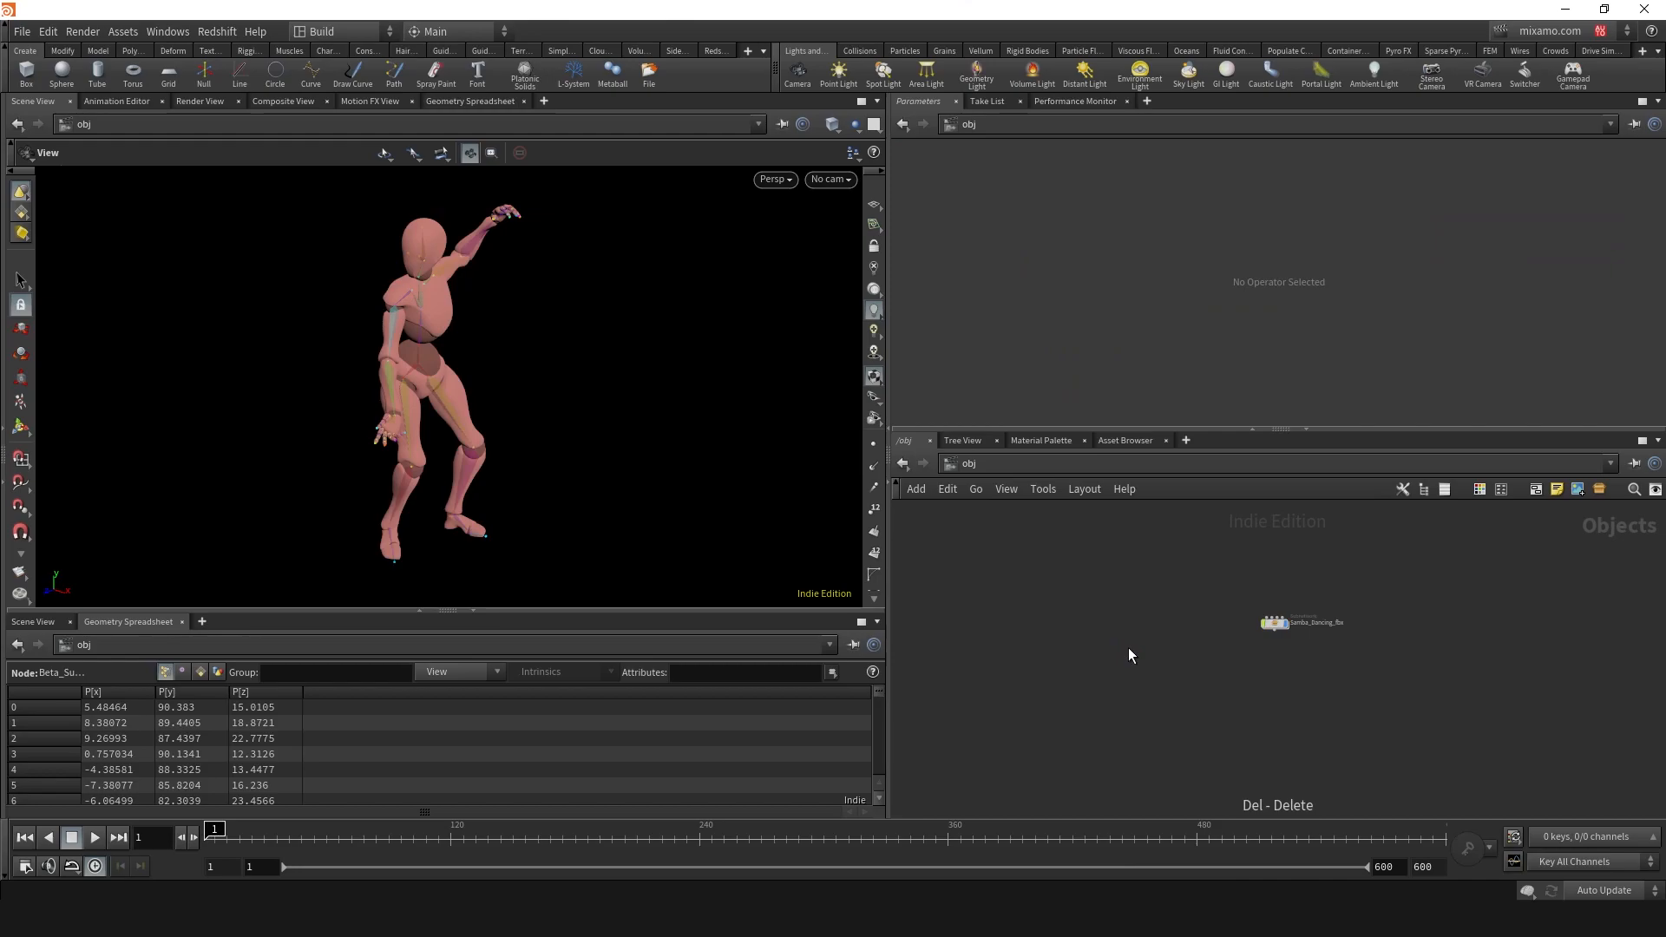
# - Check the scene's available takes and open a Take List alongside the scene view
pyautogui.click(1555, 30)
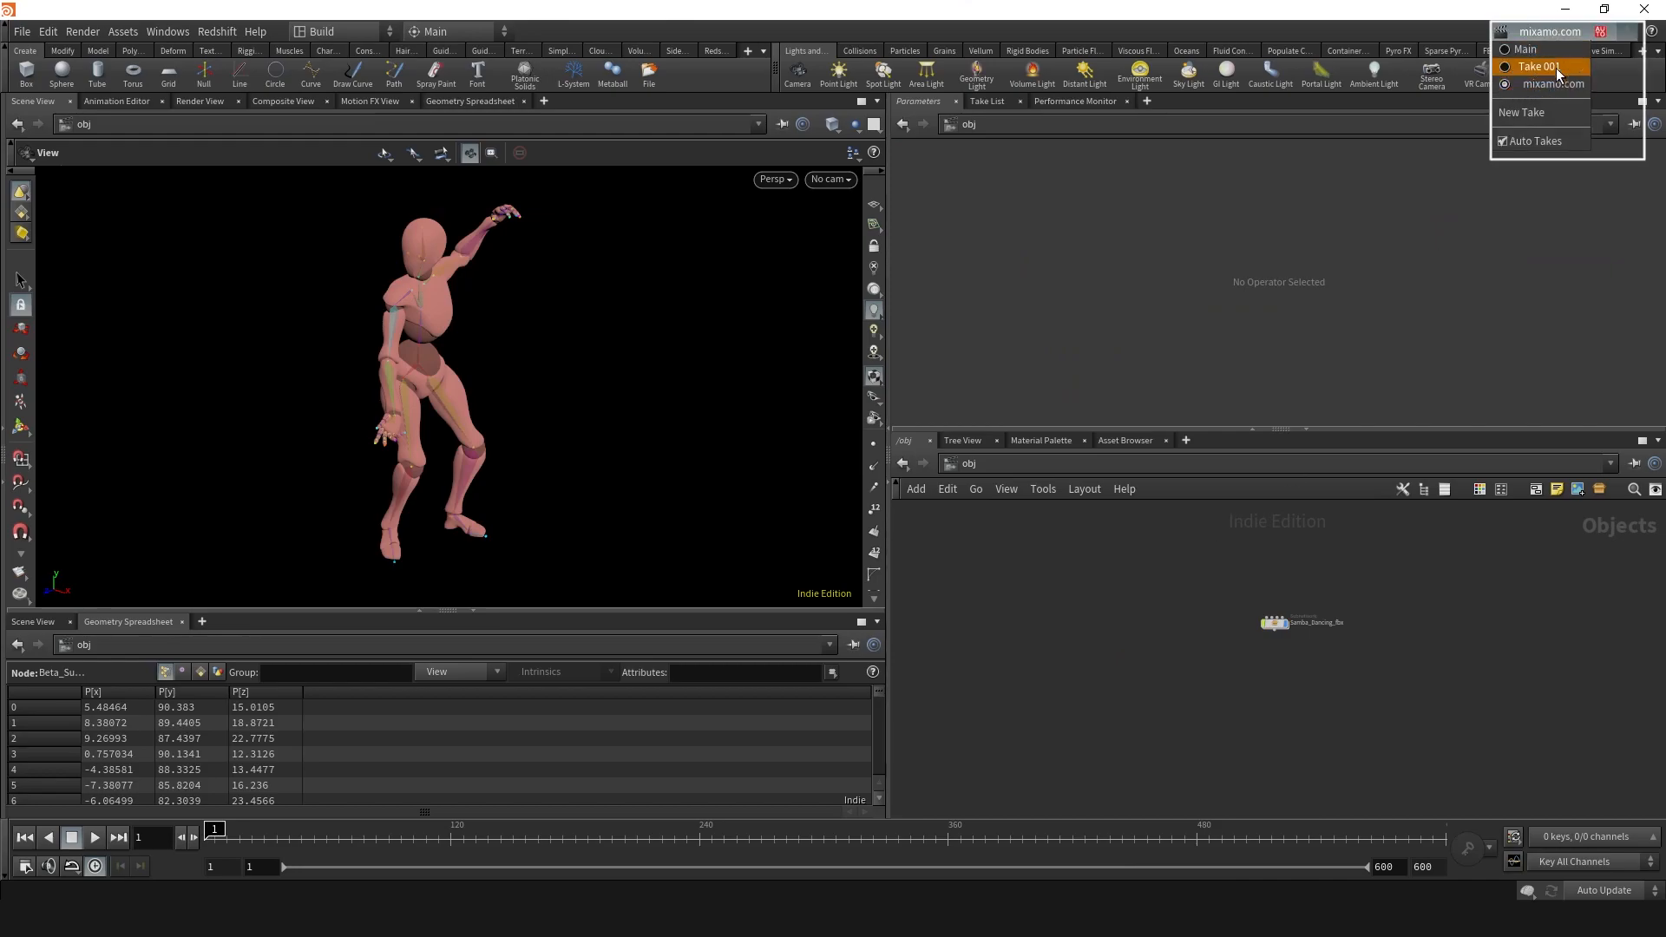
pyautogui.click(1603, 72)
pyautogui.click(1275, 625)
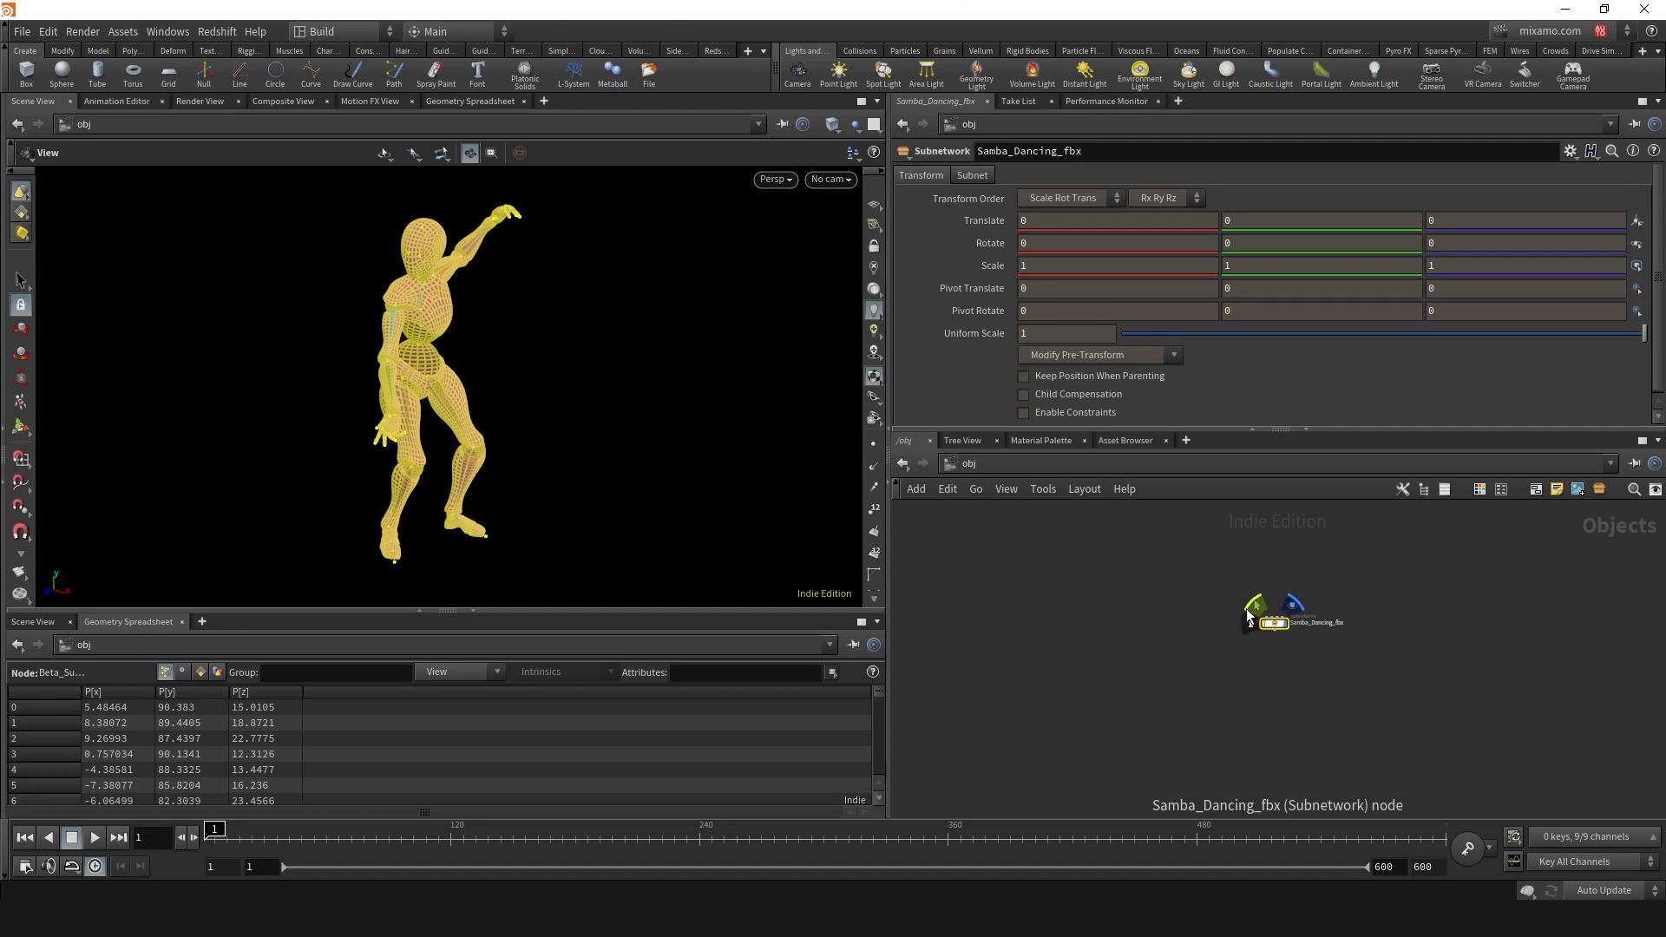
pyautogui.click(545, 102)
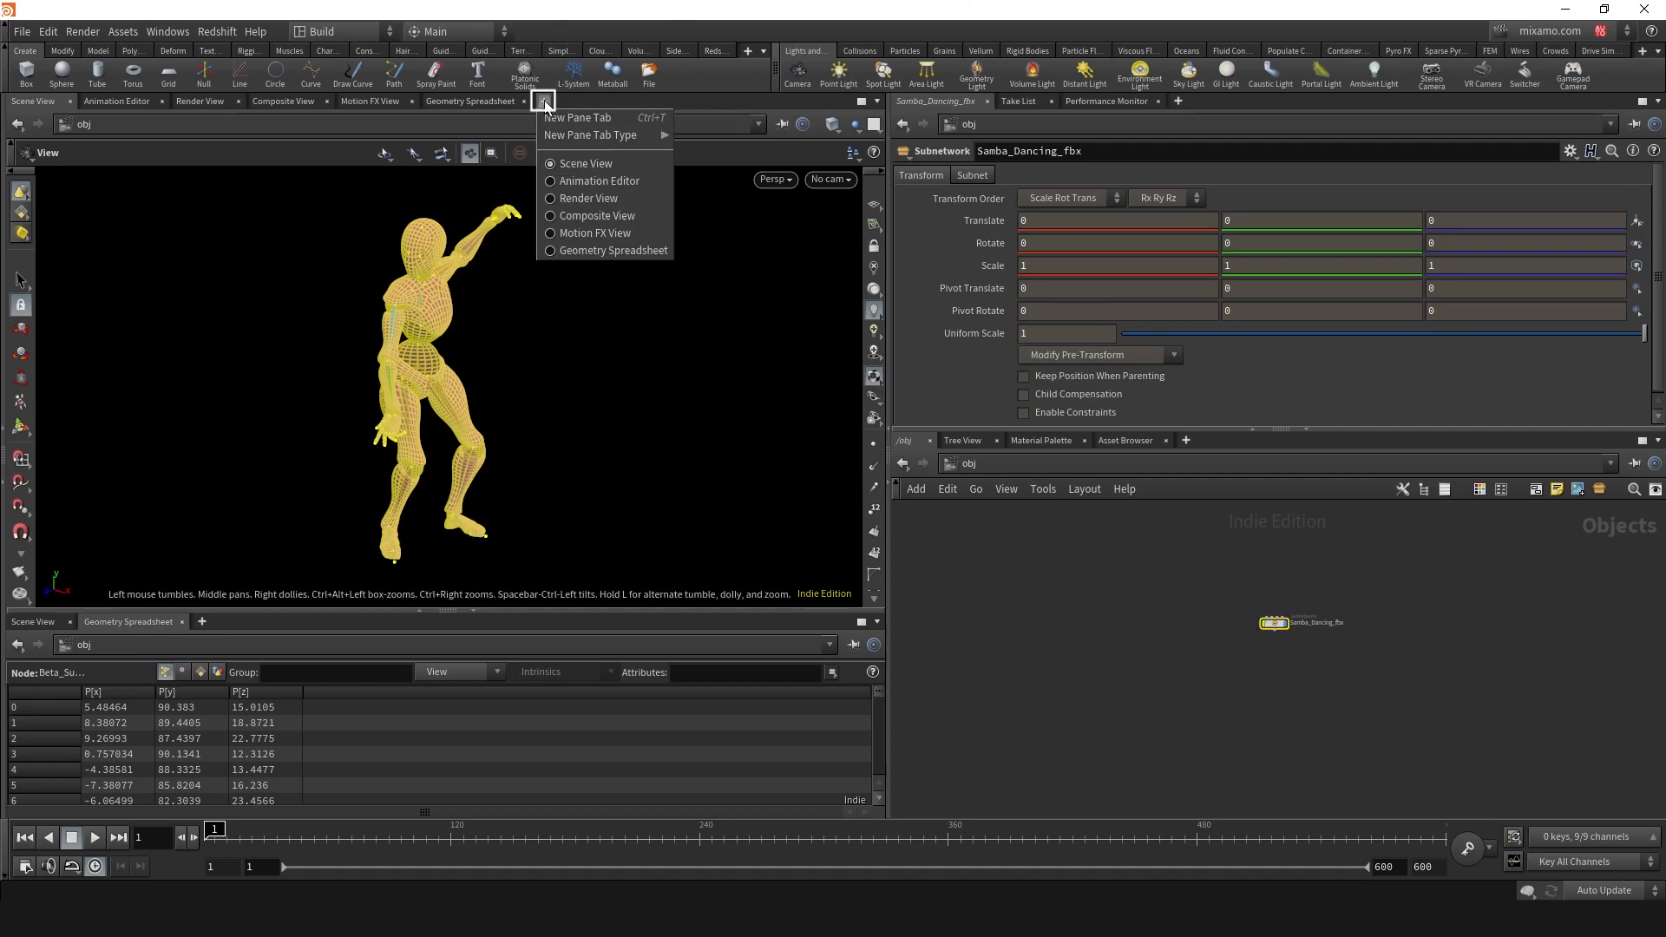
pyautogui.moveTo(560, 132)
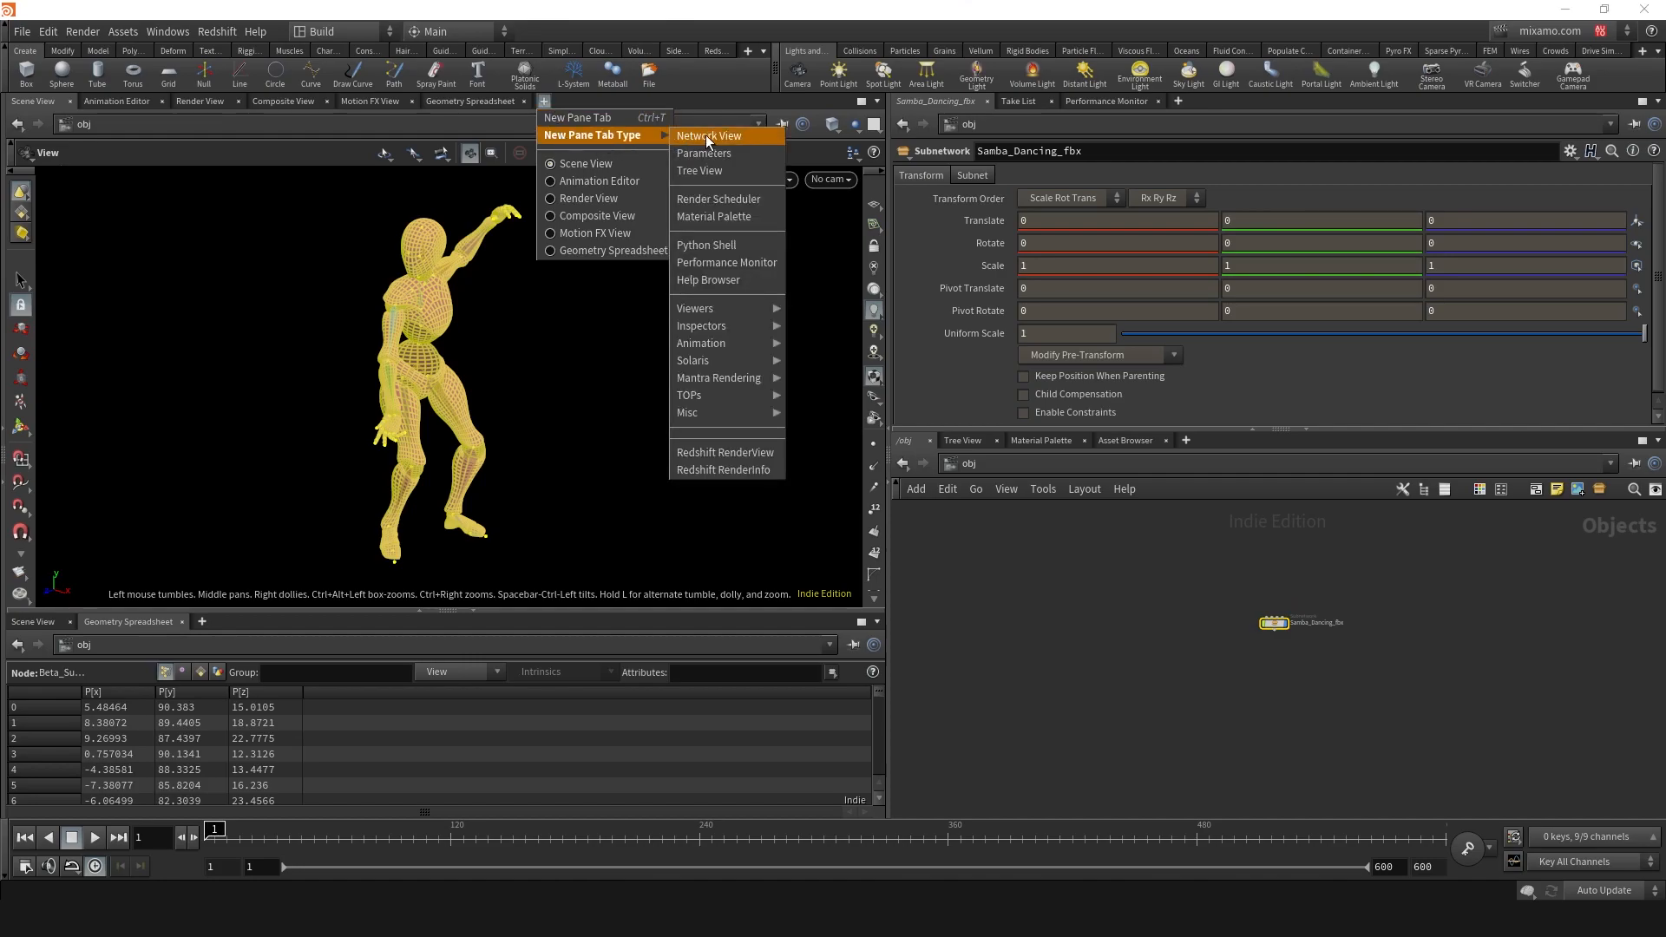
pyautogui.moveTo(726, 377)
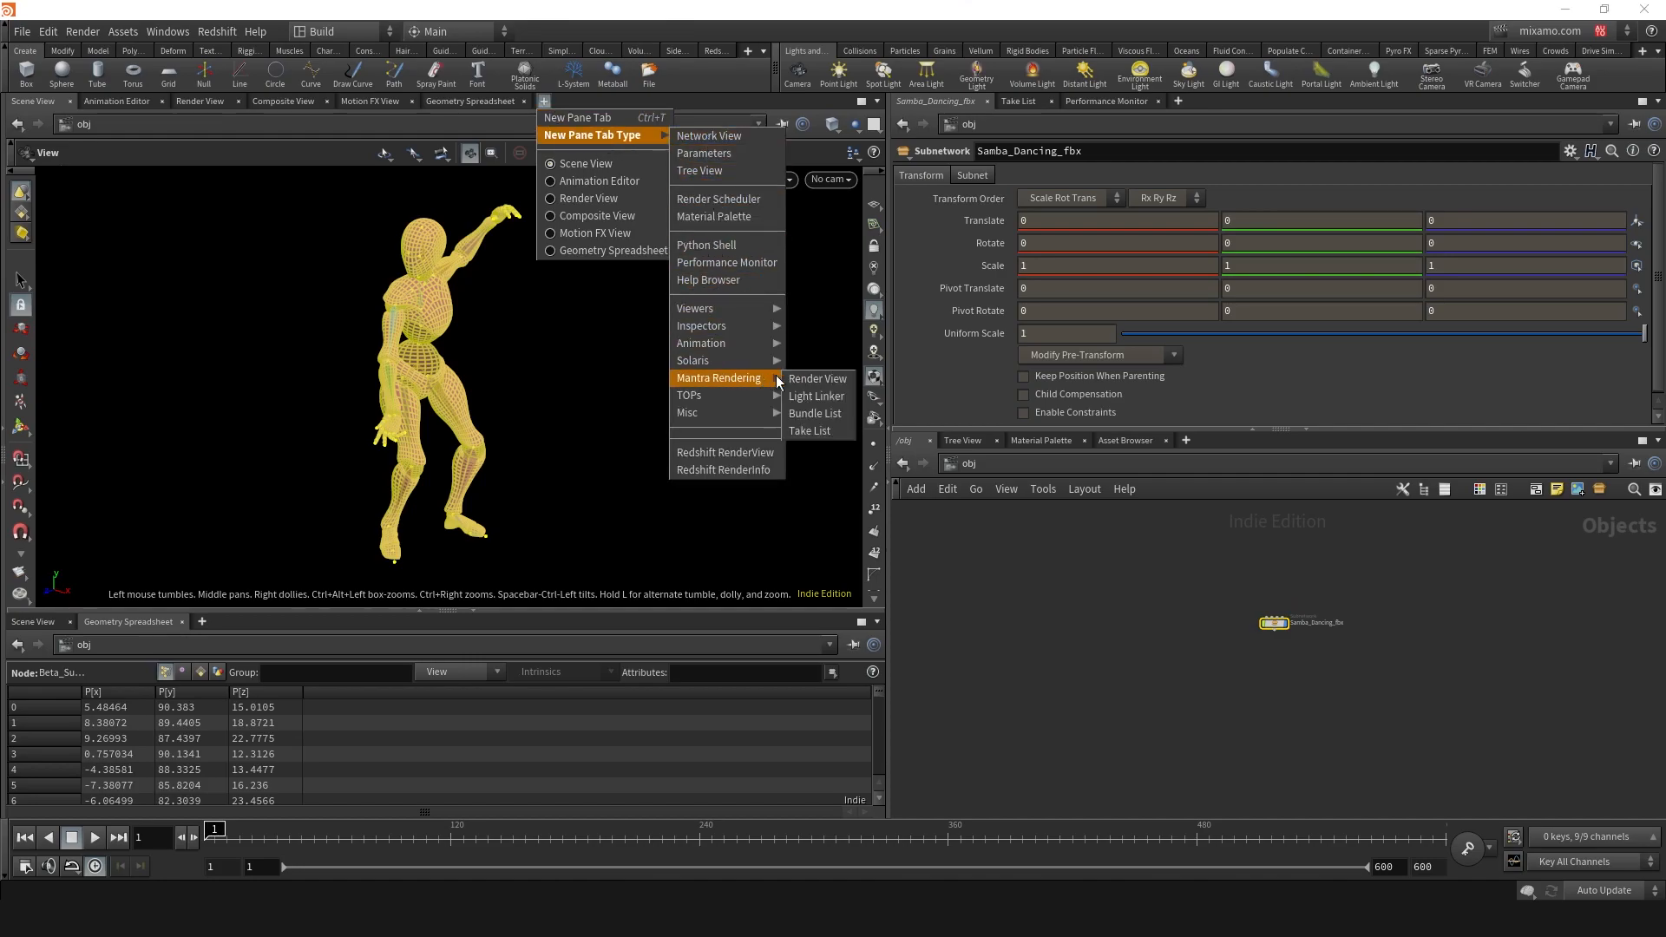
pyautogui.click(816, 429)
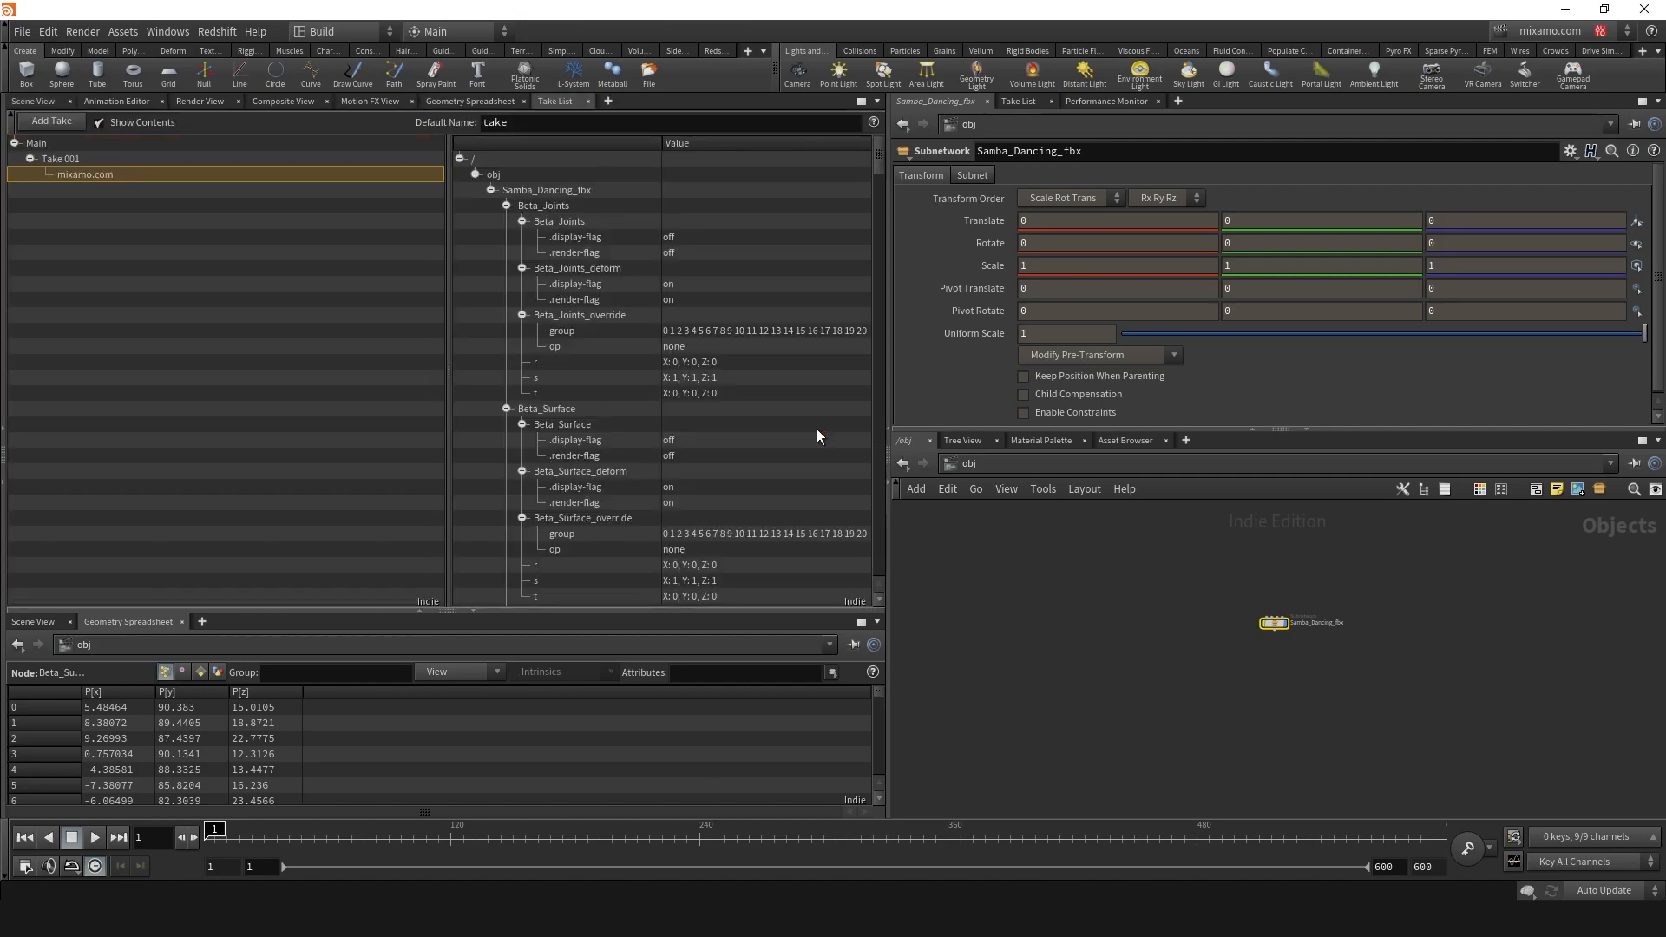
# - Make Main the current take and merge the mixamo.com take into it with override
pyautogui.click(35, 144)
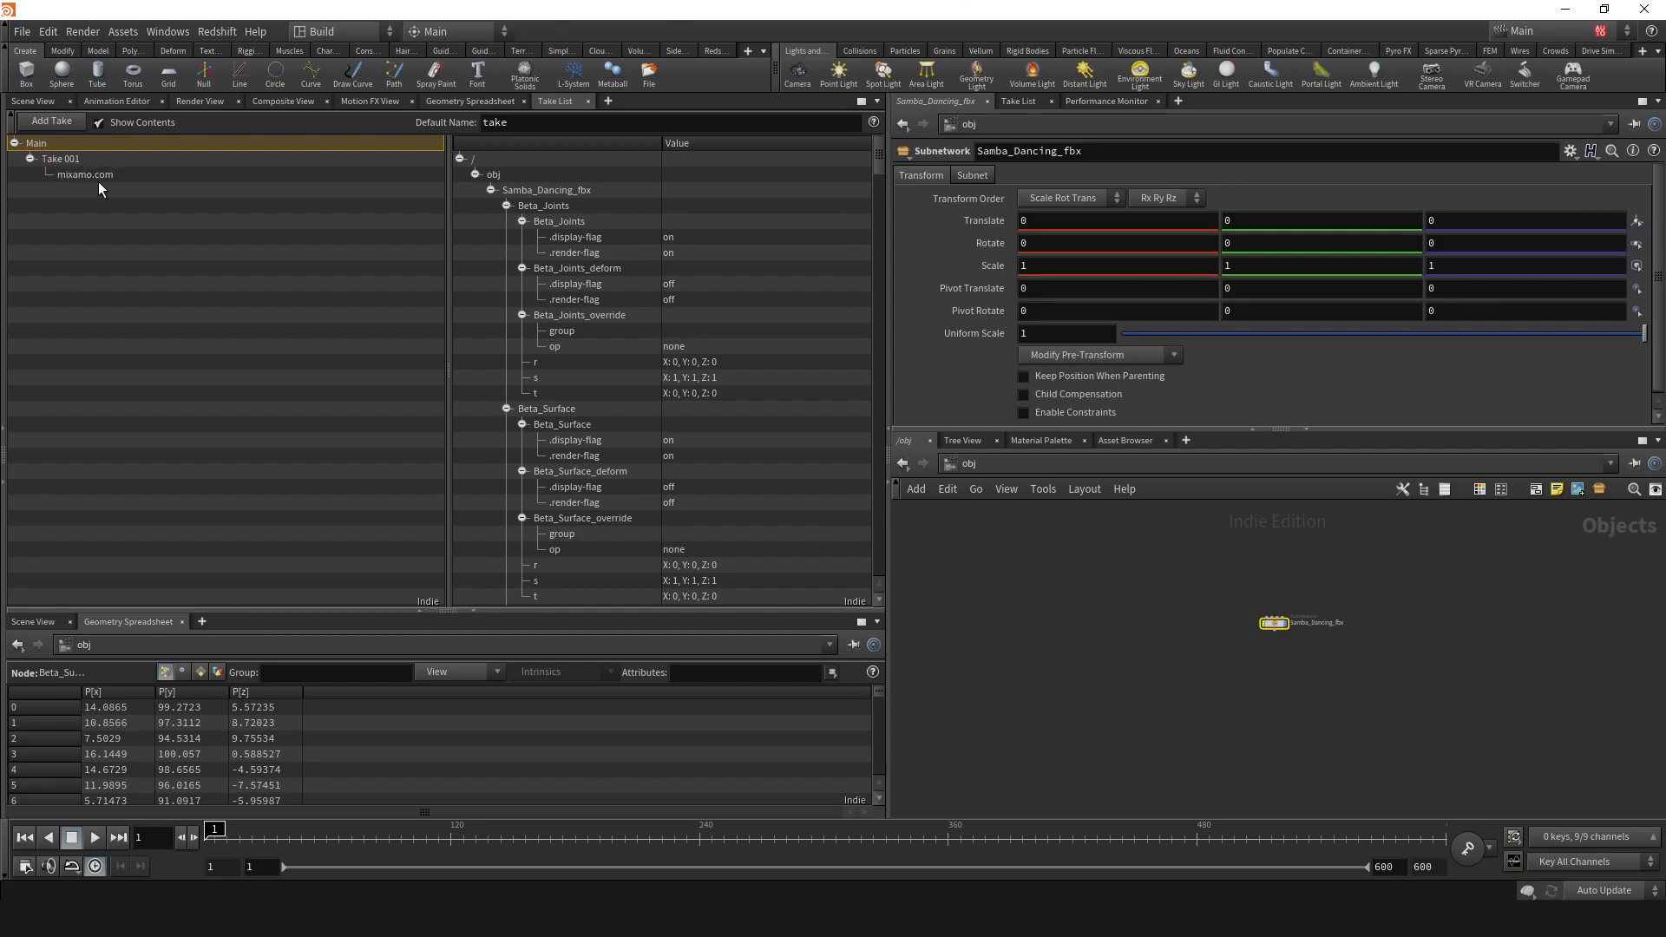
pyautogui.moveTo(58, 198); pyautogui.dragTo(37, 146)
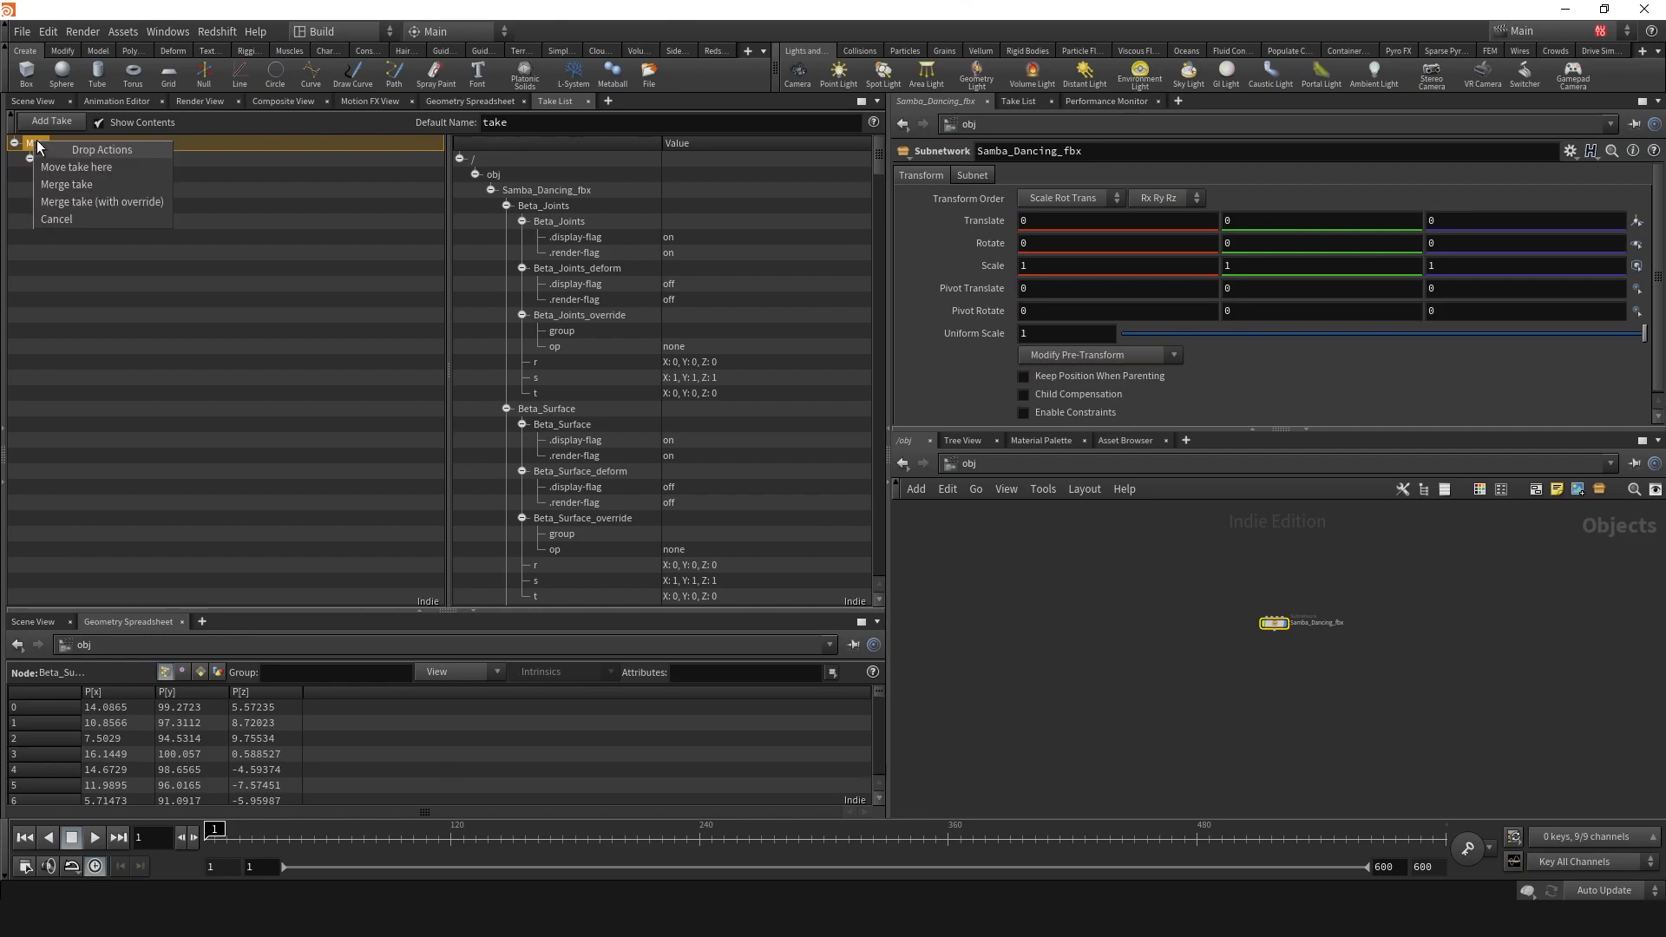
pyautogui.click(71, 201)
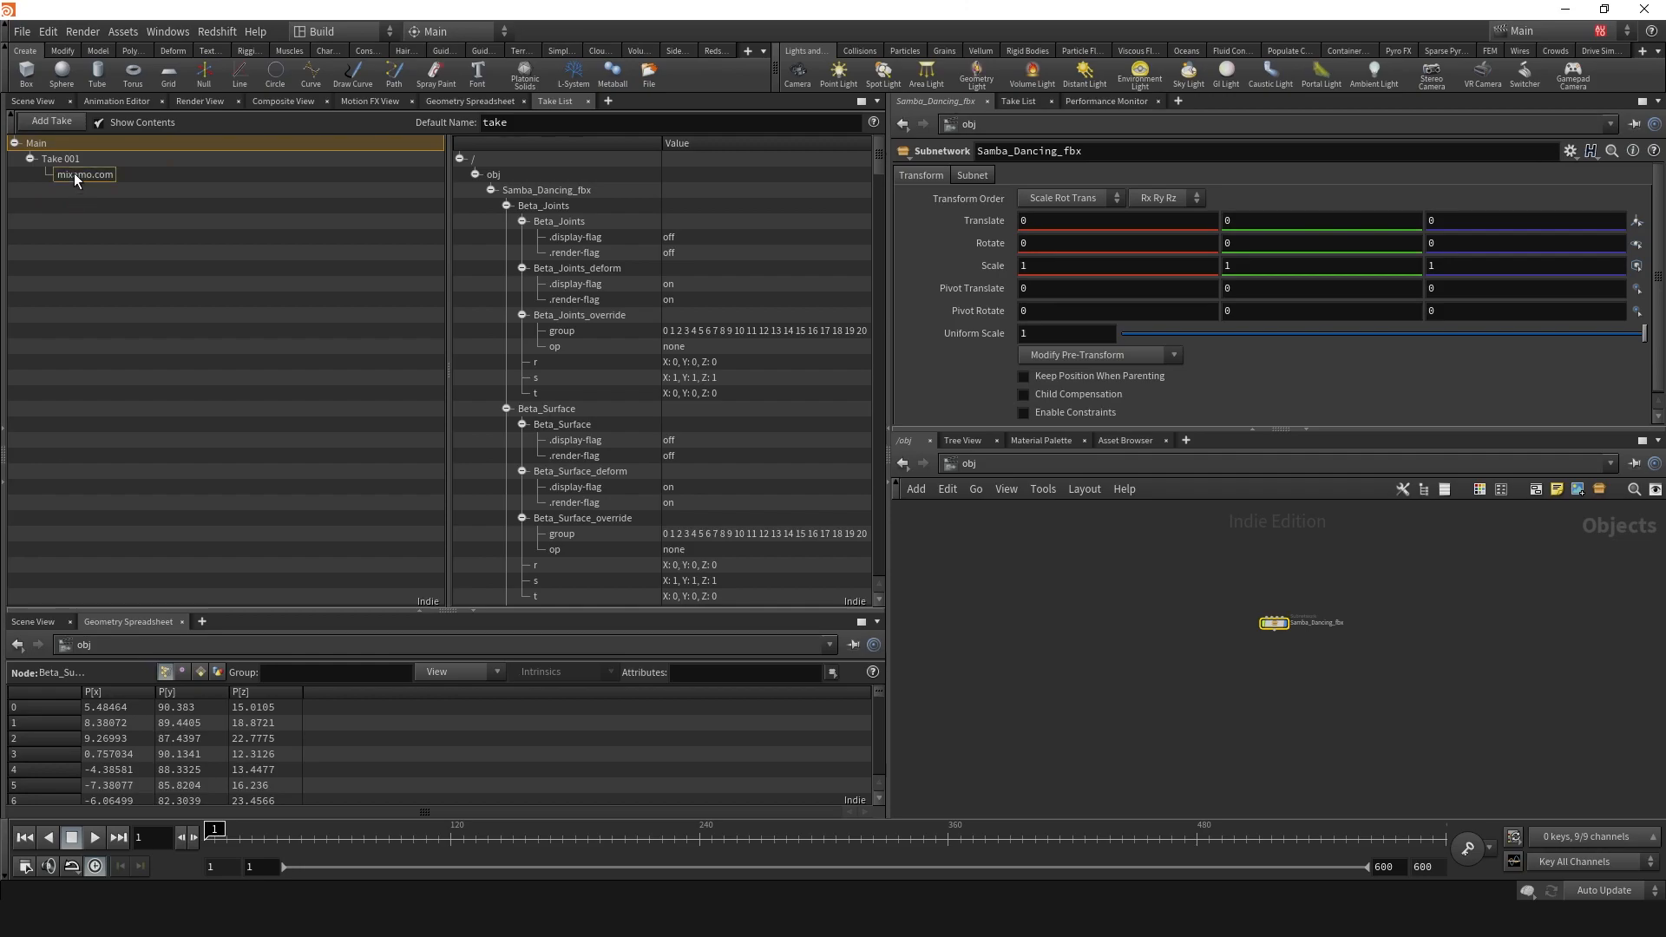
# - Delete the mixamo.com take and its parent Take 001 from the take list
pyautogui.rightClick(74, 174)
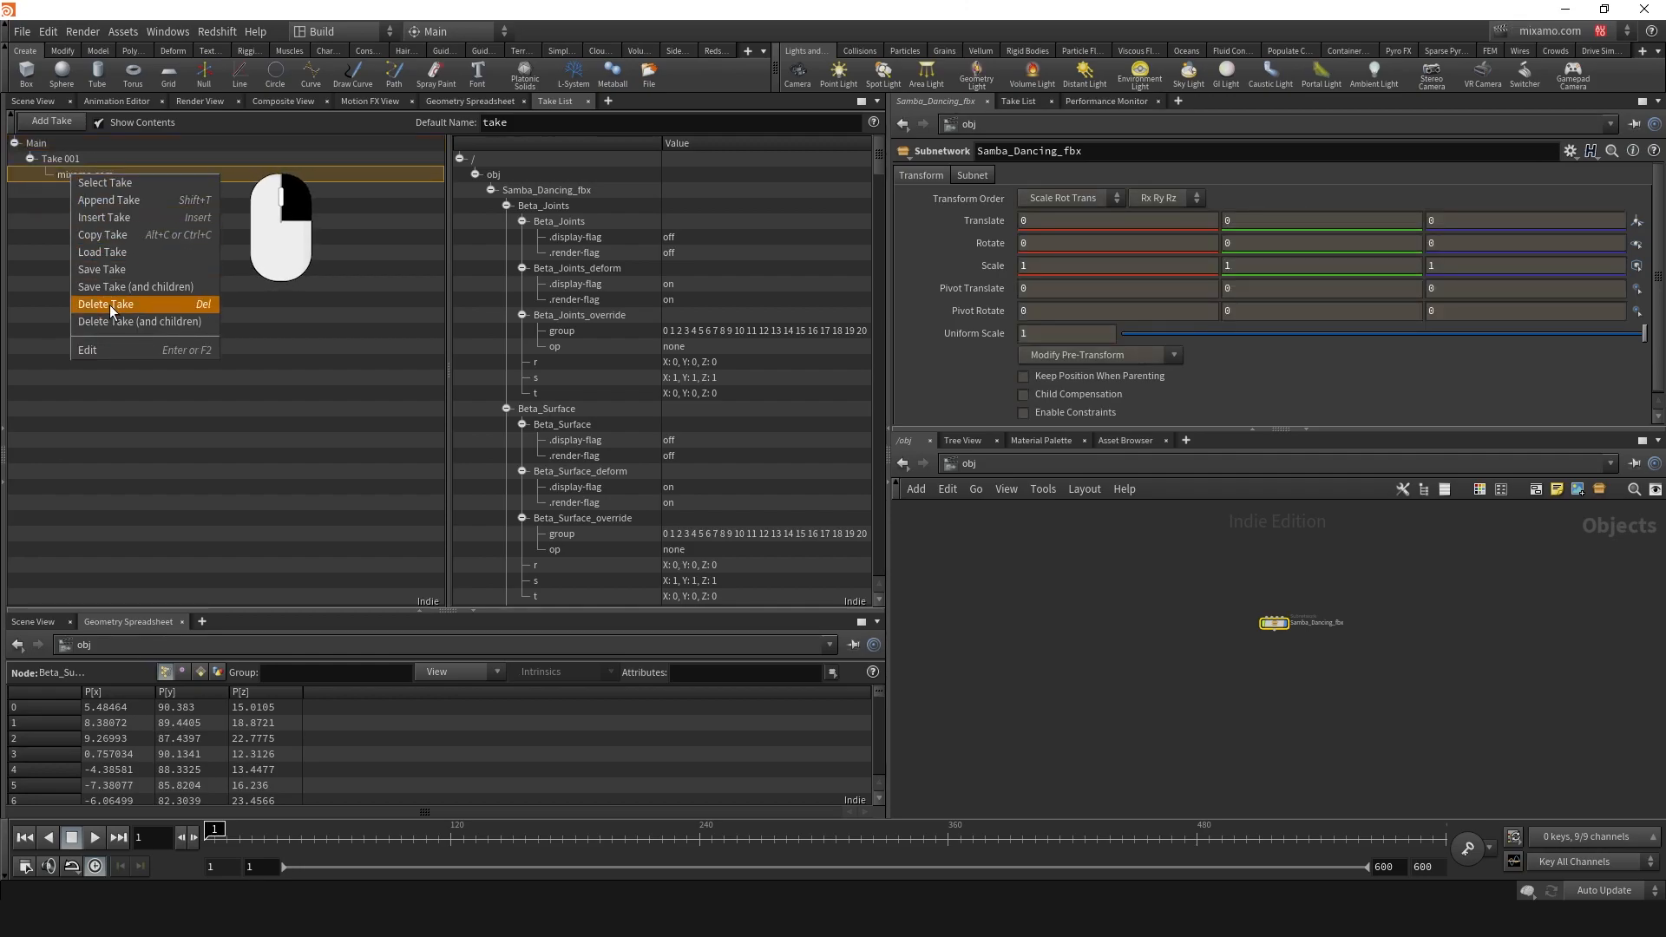
pyautogui.click(109, 305)
pyautogui.rightClick(65, 159)
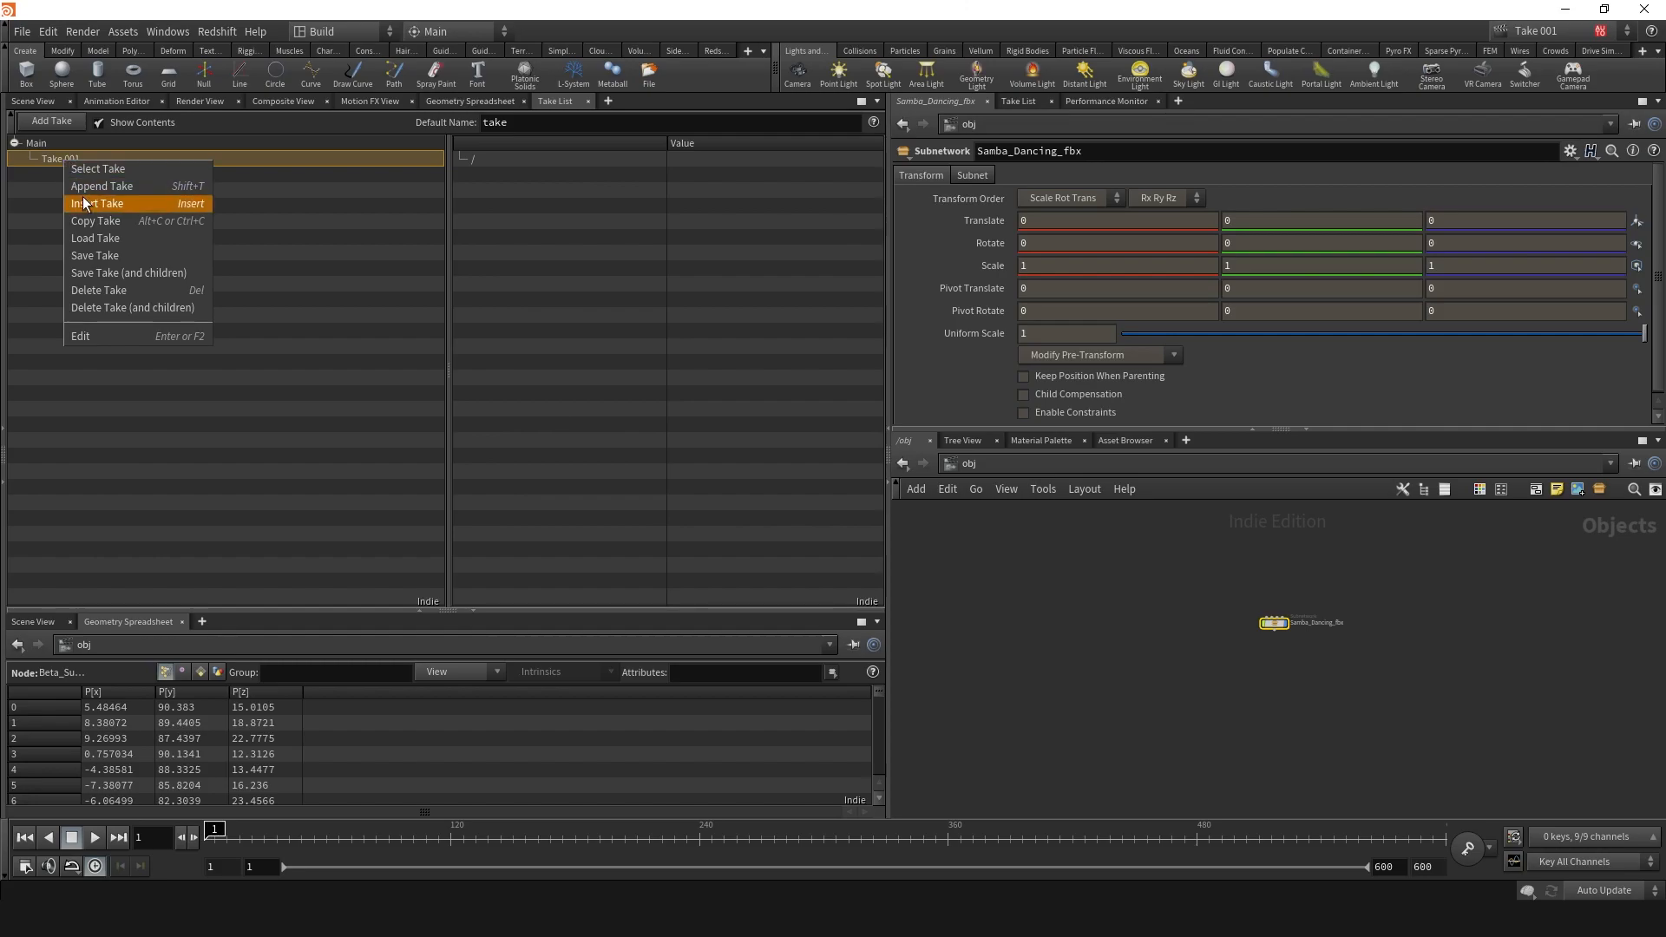
pyautogui.click(102, 290)
# - Return to the scene view and disable Auto Takes
pyautogui.click(33, 101)
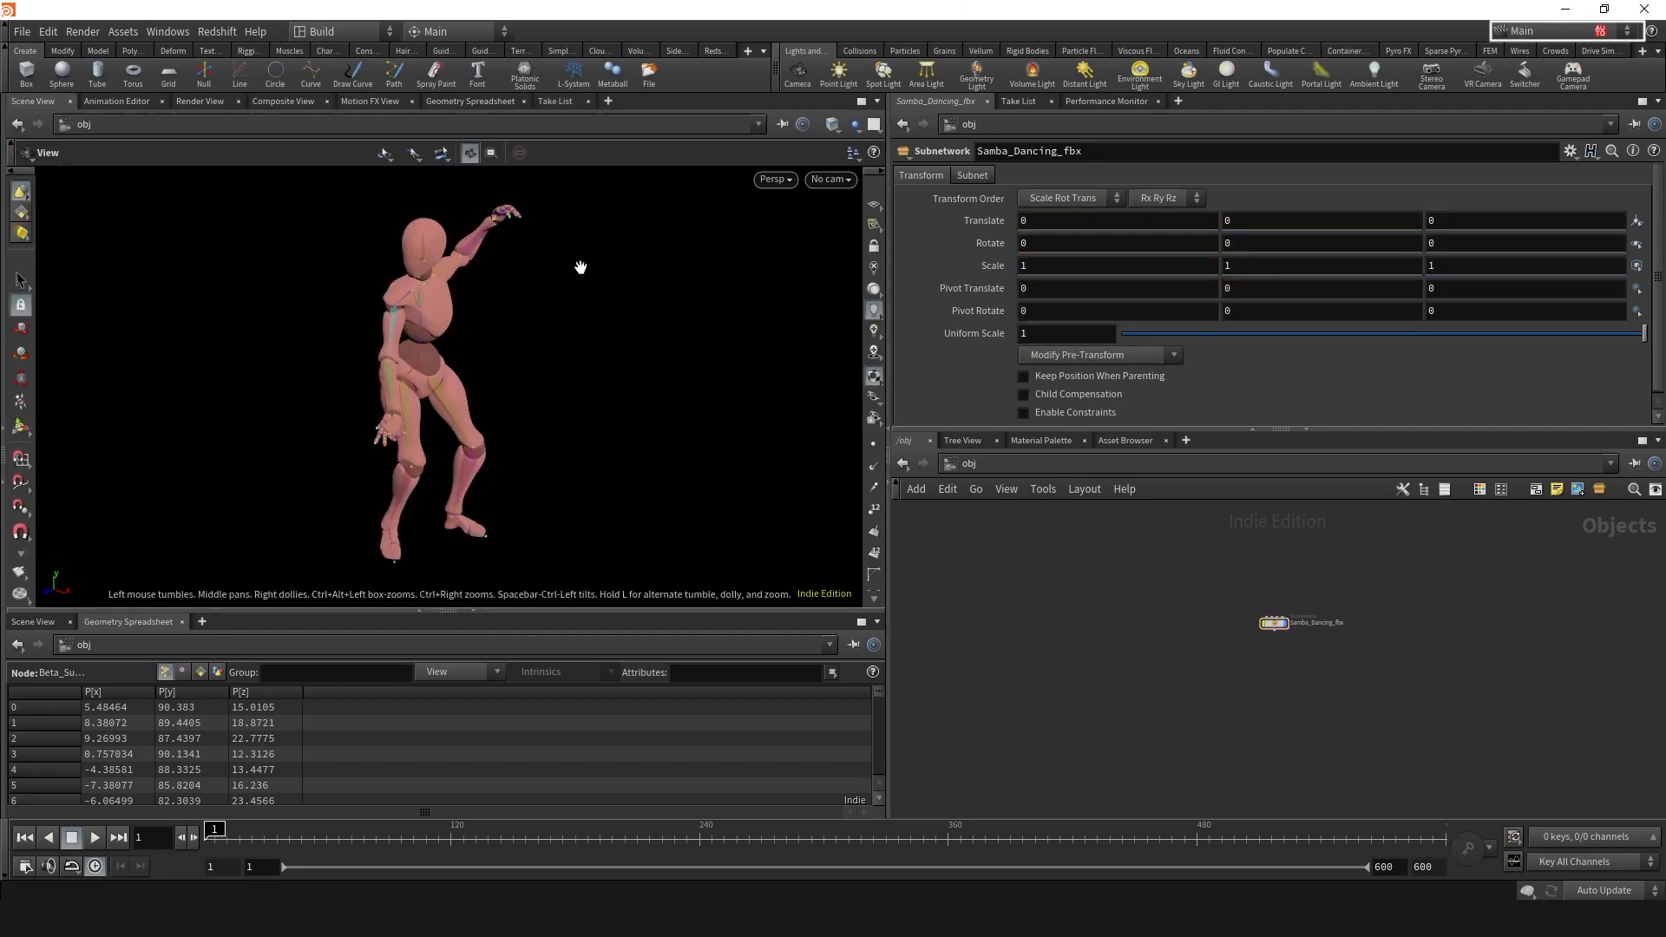
pyautogui.click(1595, 33)
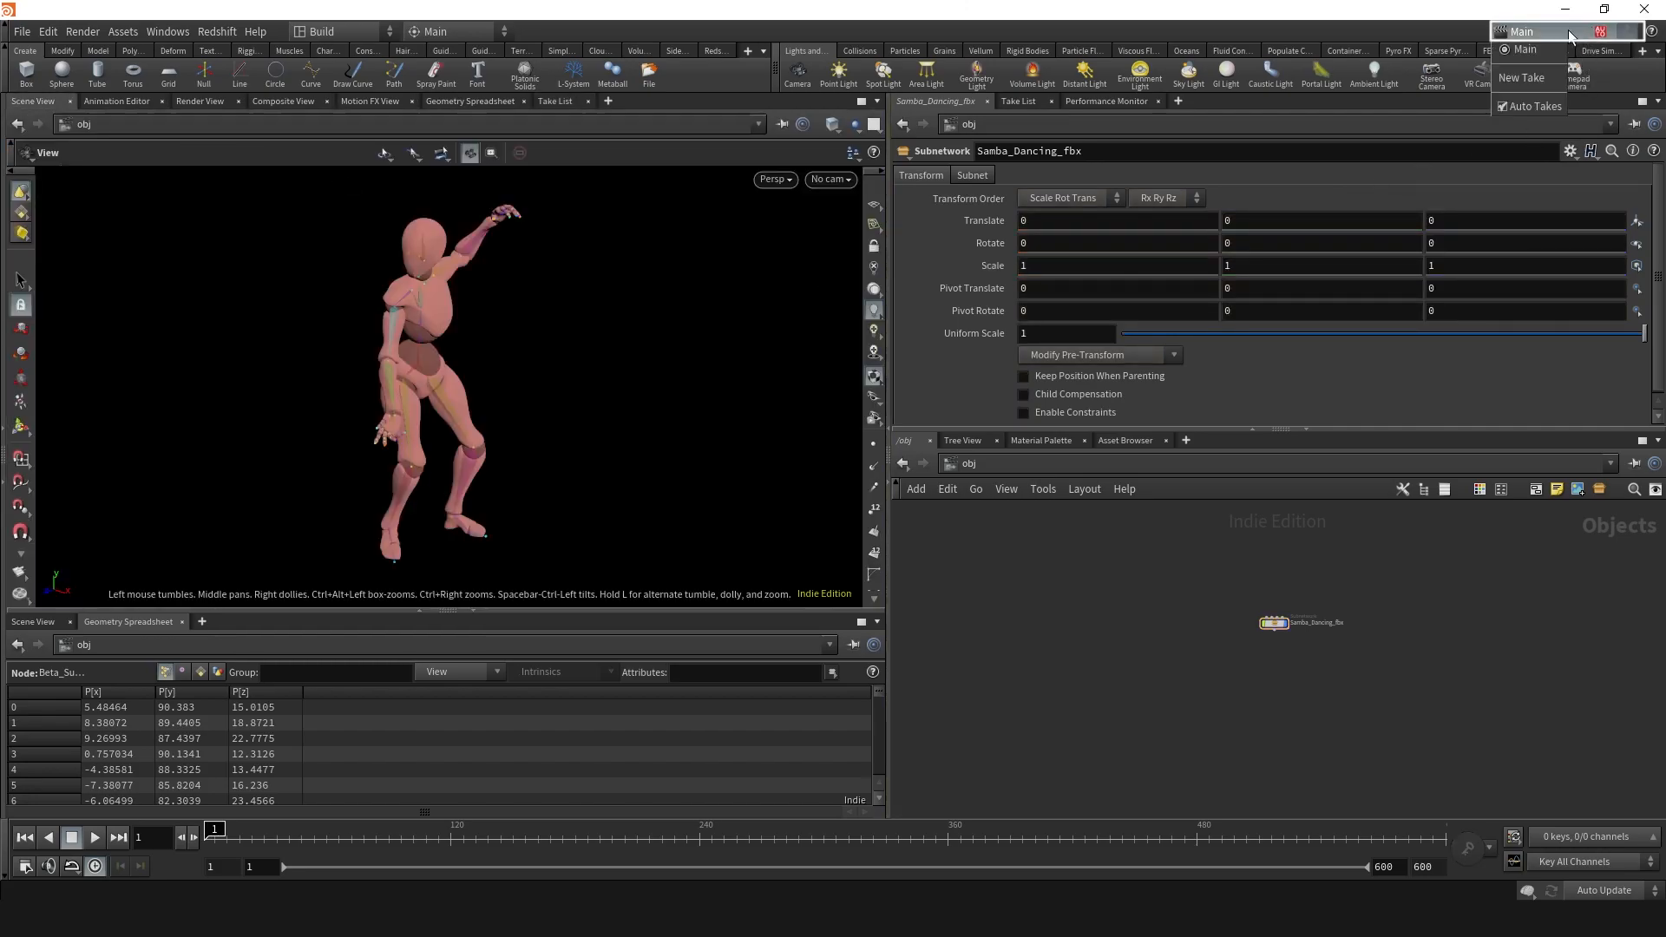
pyautogui.click(1503, 106)
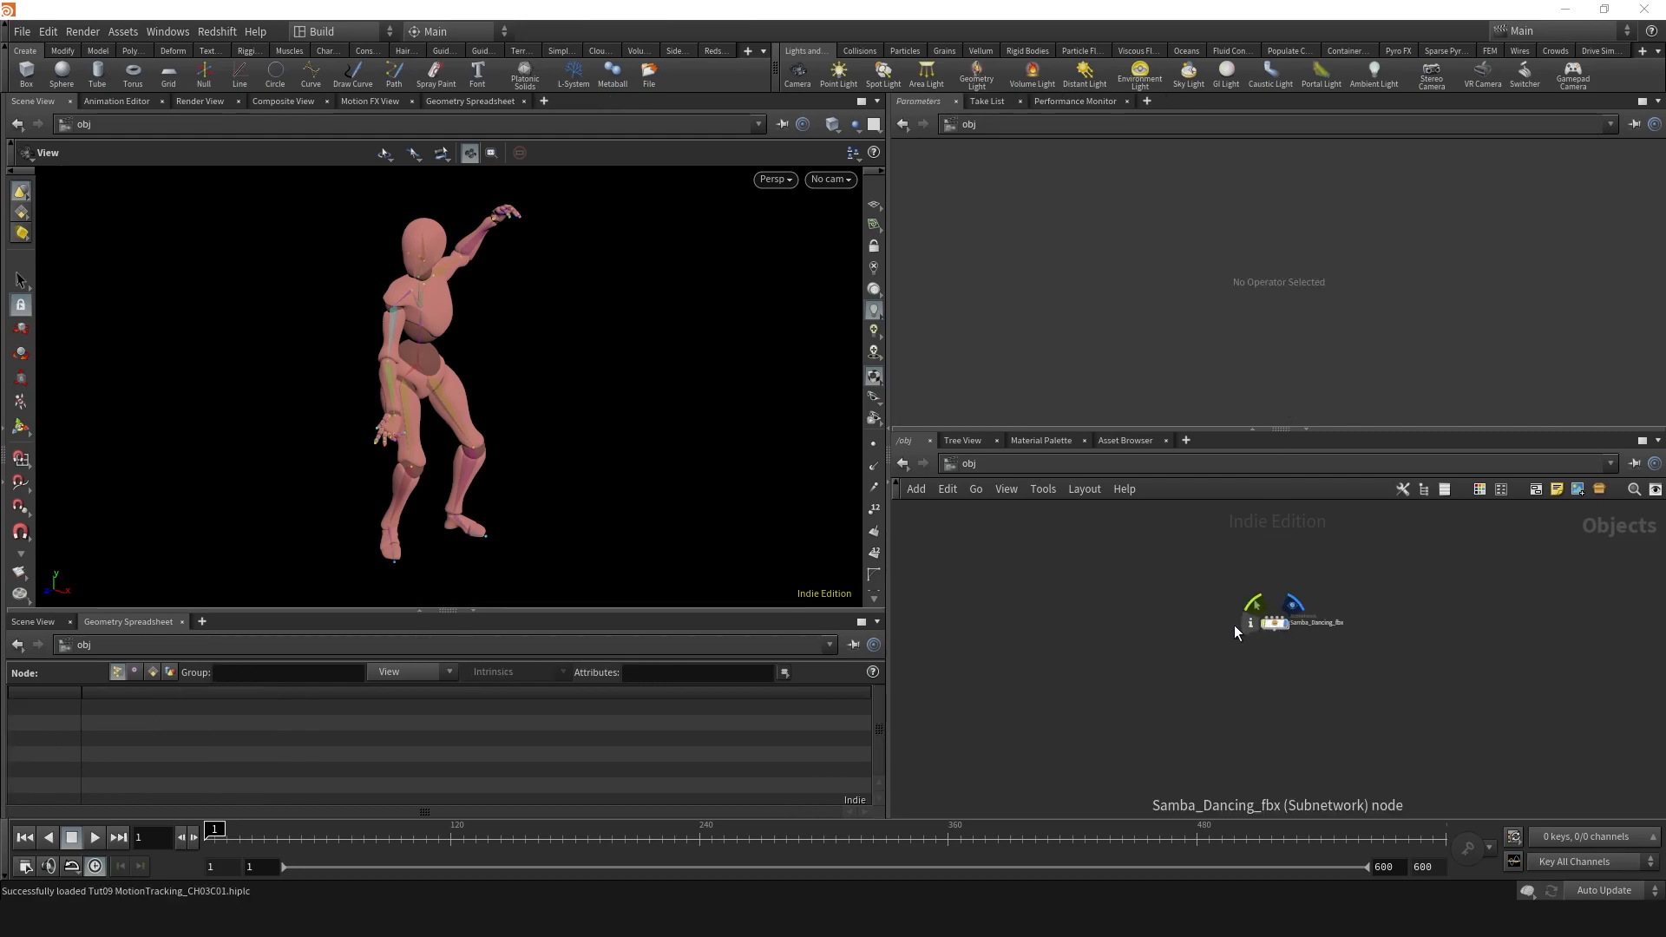
# - Create a Geometry object beside the Samba_Dancing_fbx subnetwork and go inside it
pyautogui.scroll(5, 1215, 622)
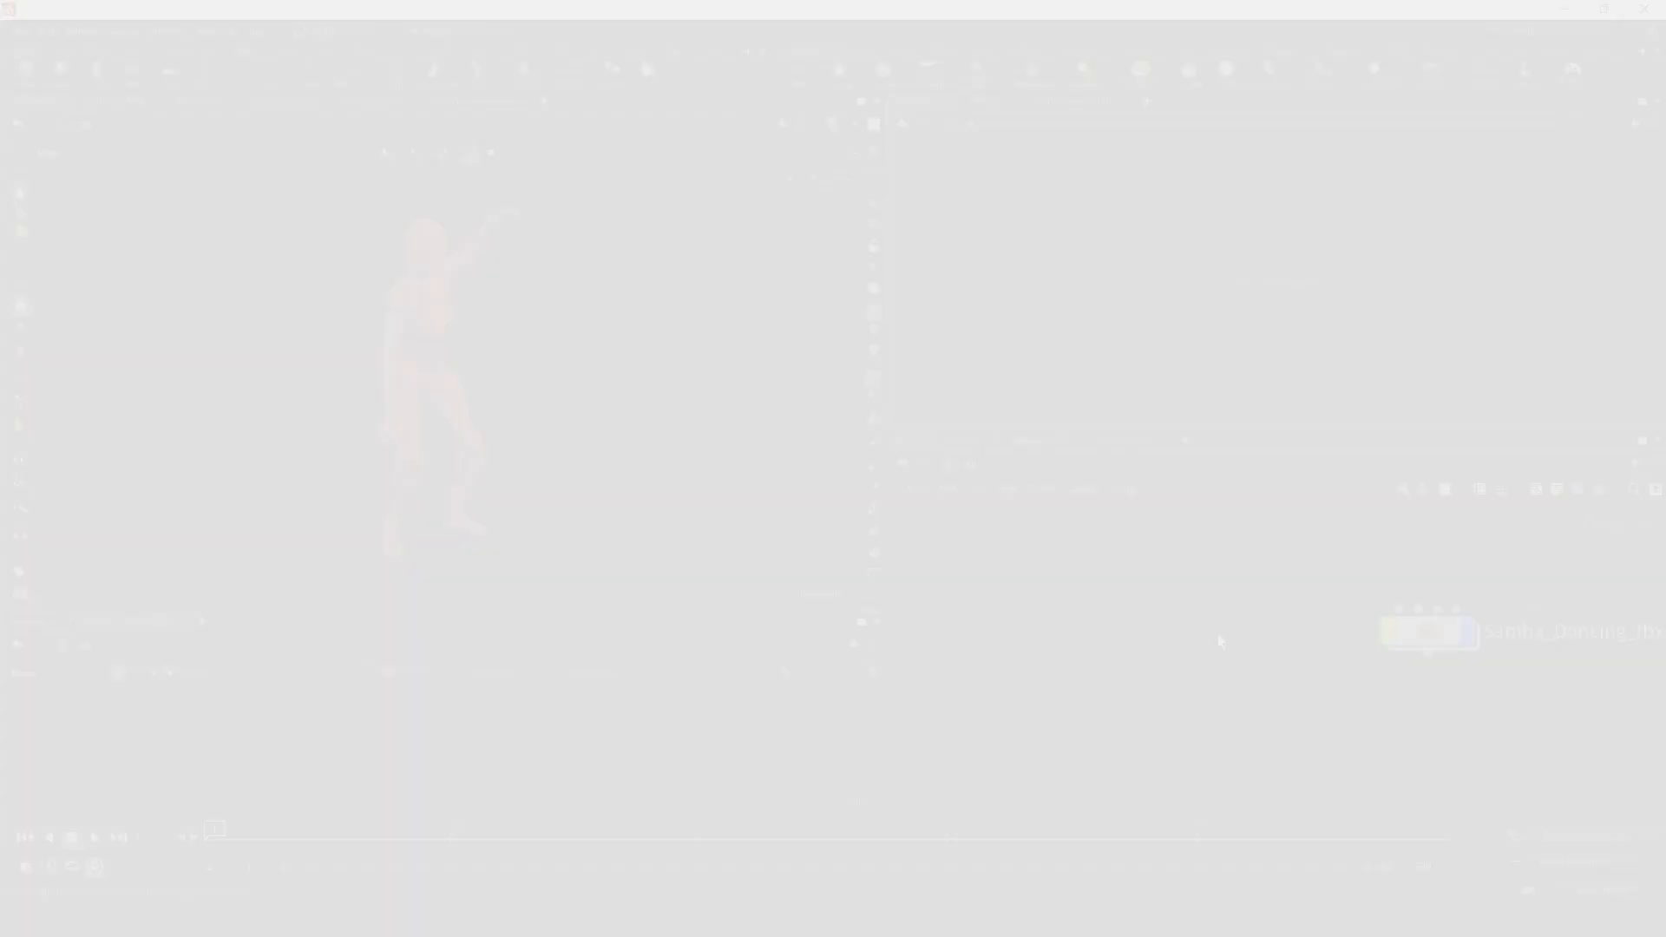
pyautogui.press('Tab')
pyautogui.write('geo')
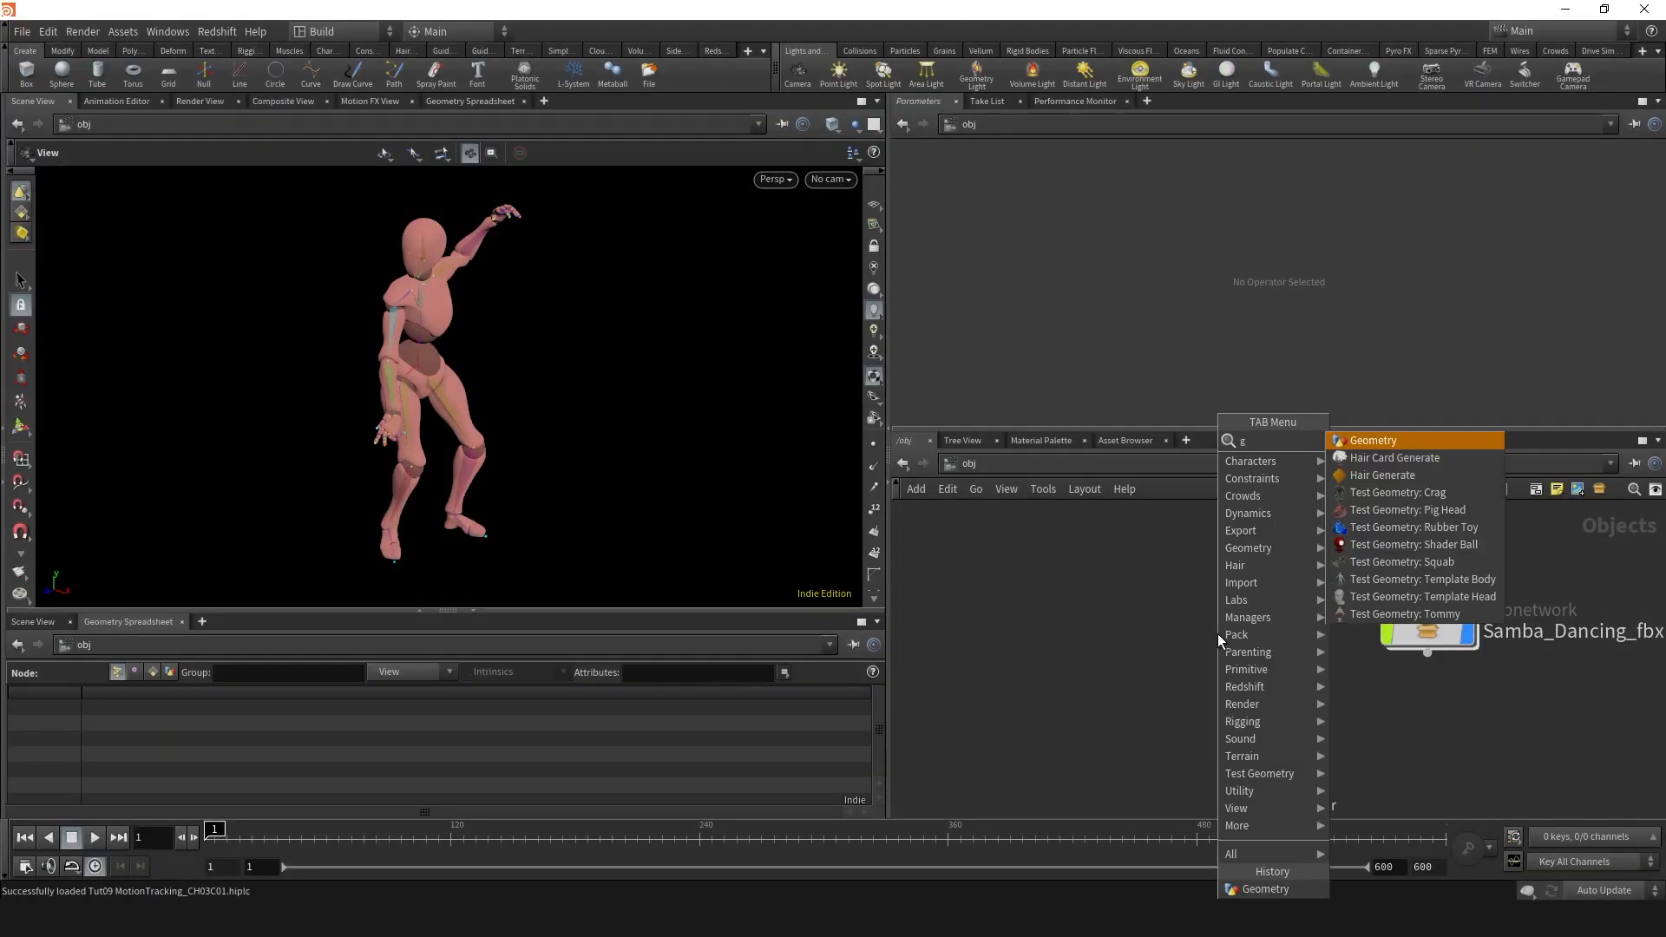
pyautogui.press('Return')
pyautogui.click(1217, 633)
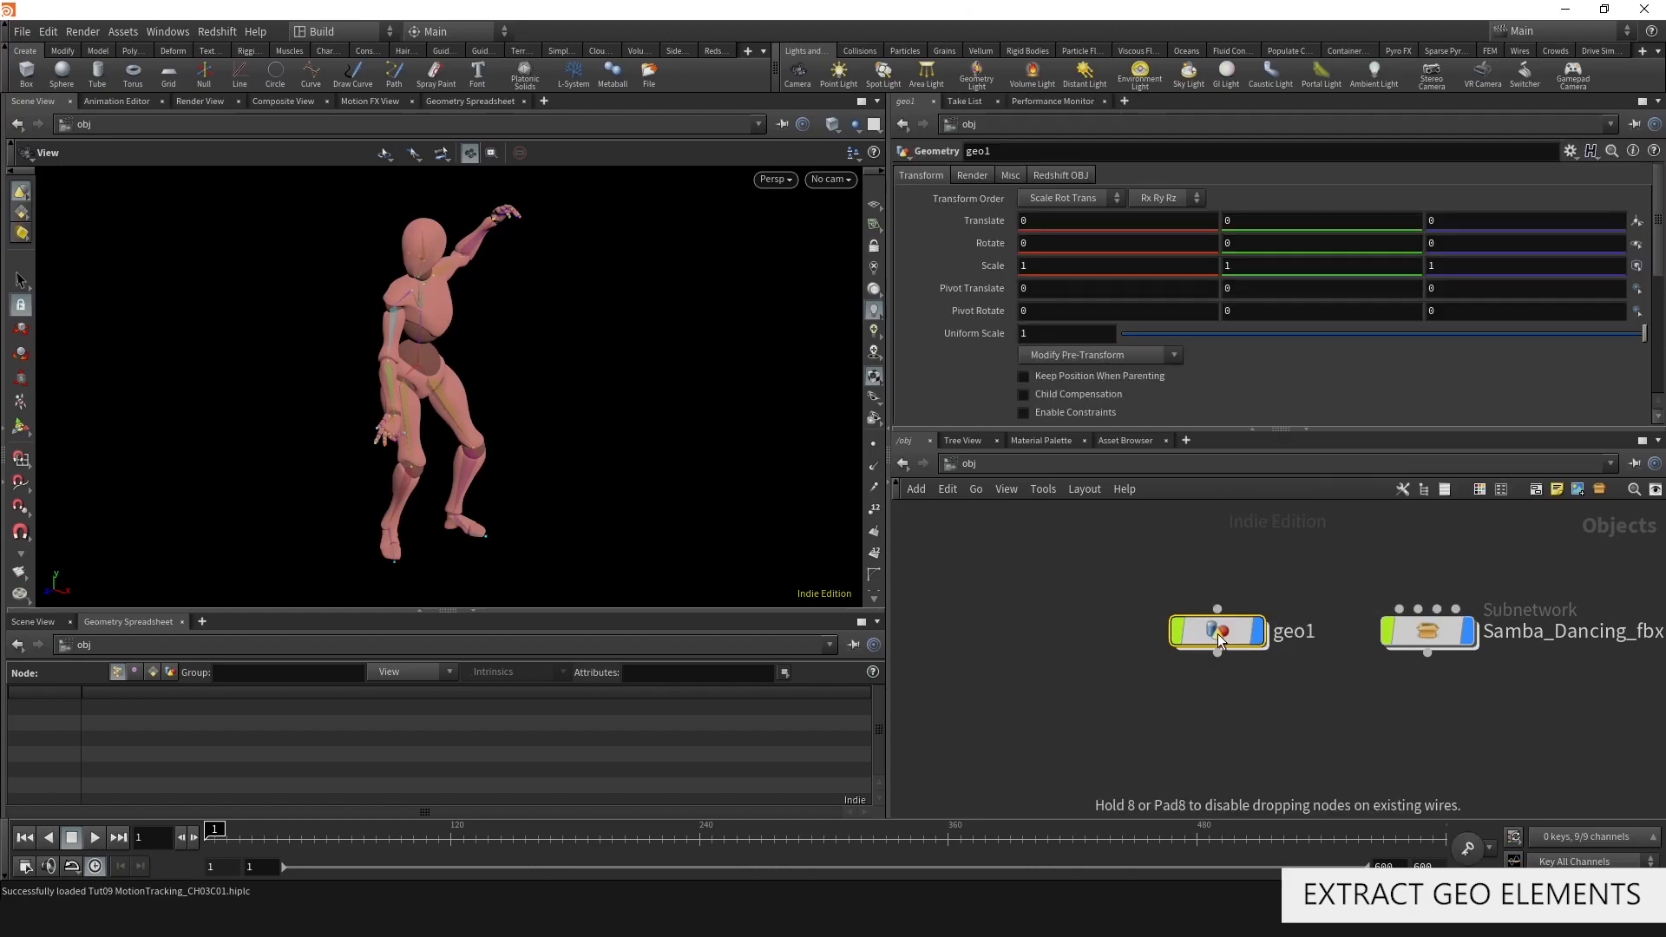
pyautogui.doubleClick(1217, 634)
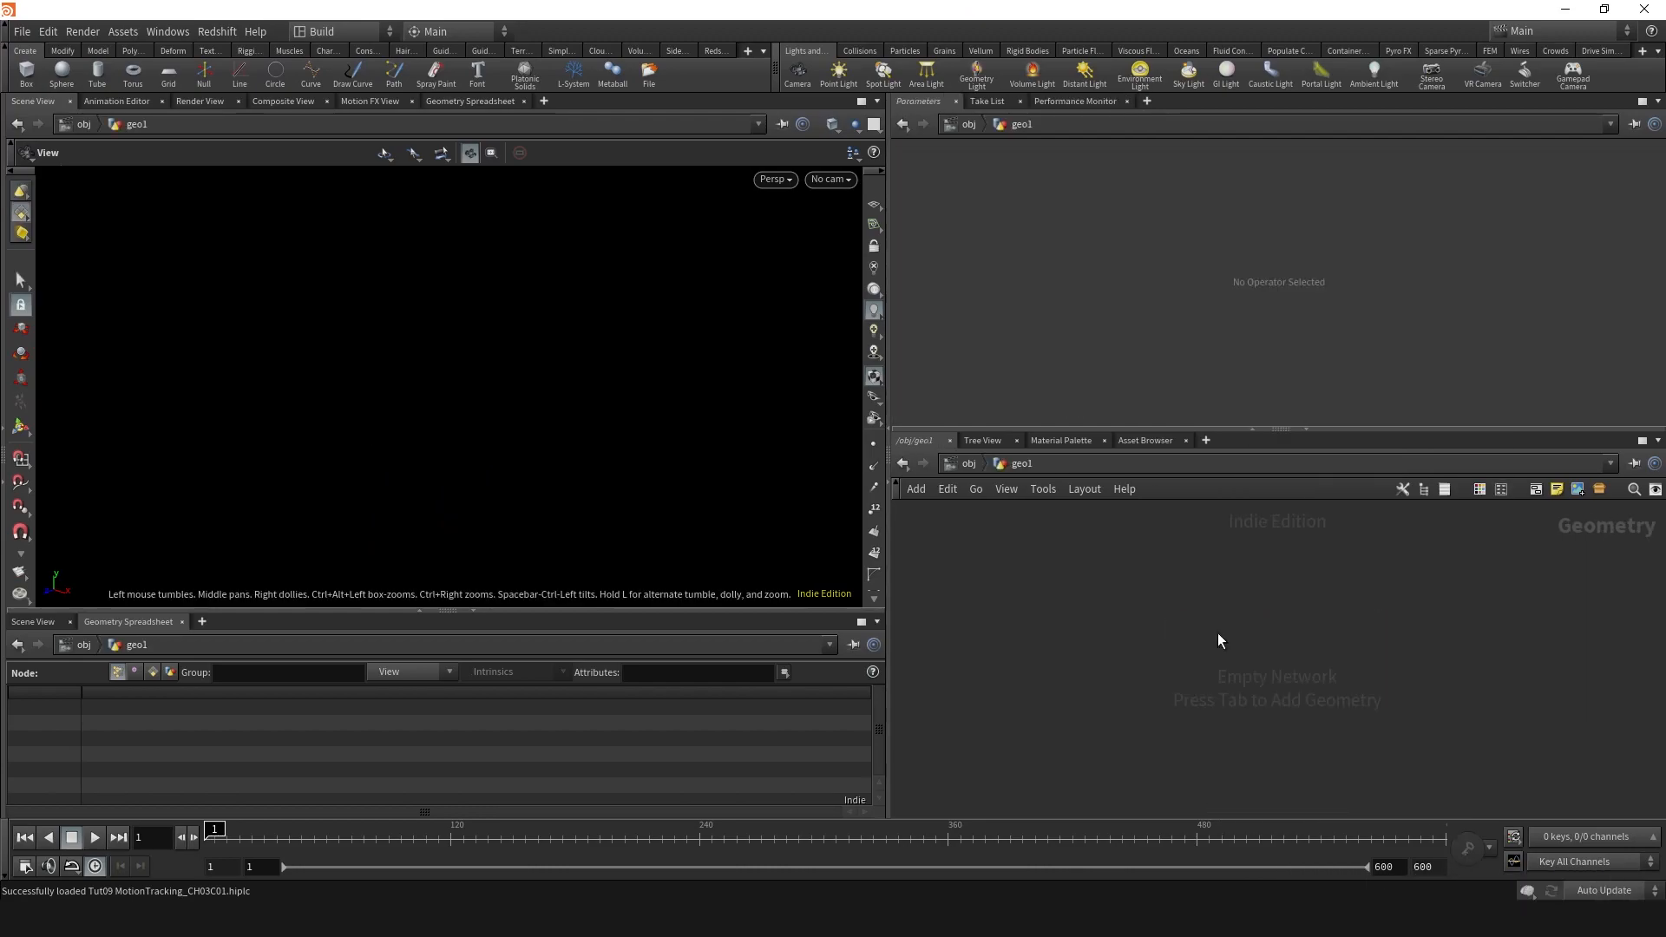
# - Add an Object Merge node to the empty geometry network
pyautogui.press('Tab')
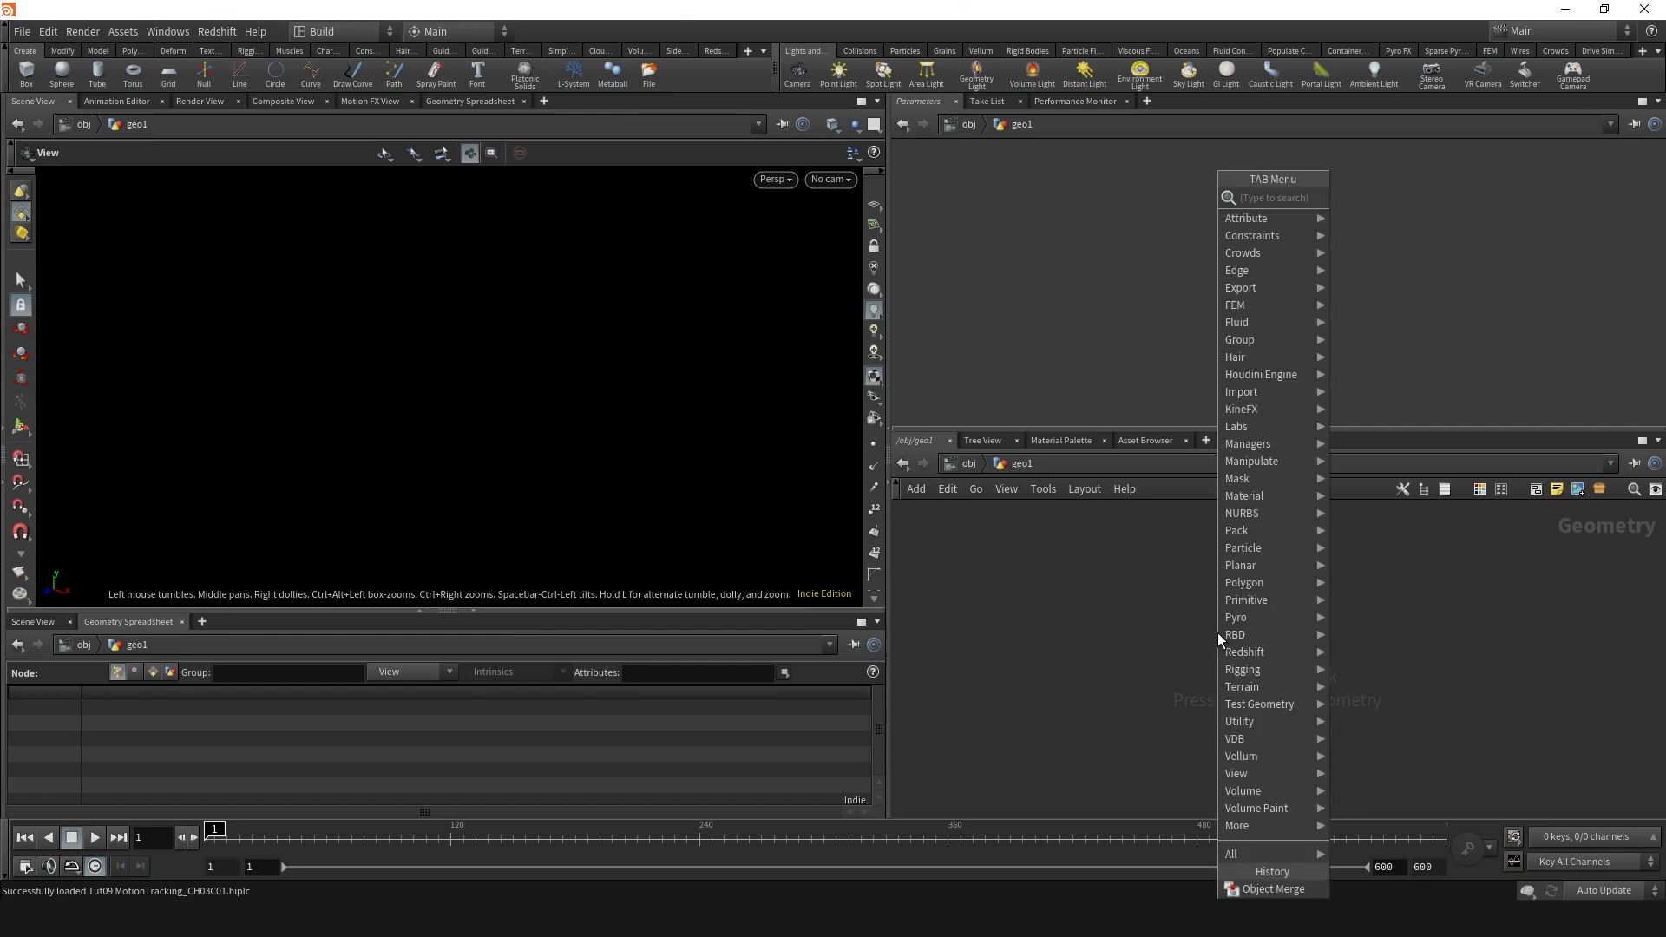
pyautogui.write('ob')
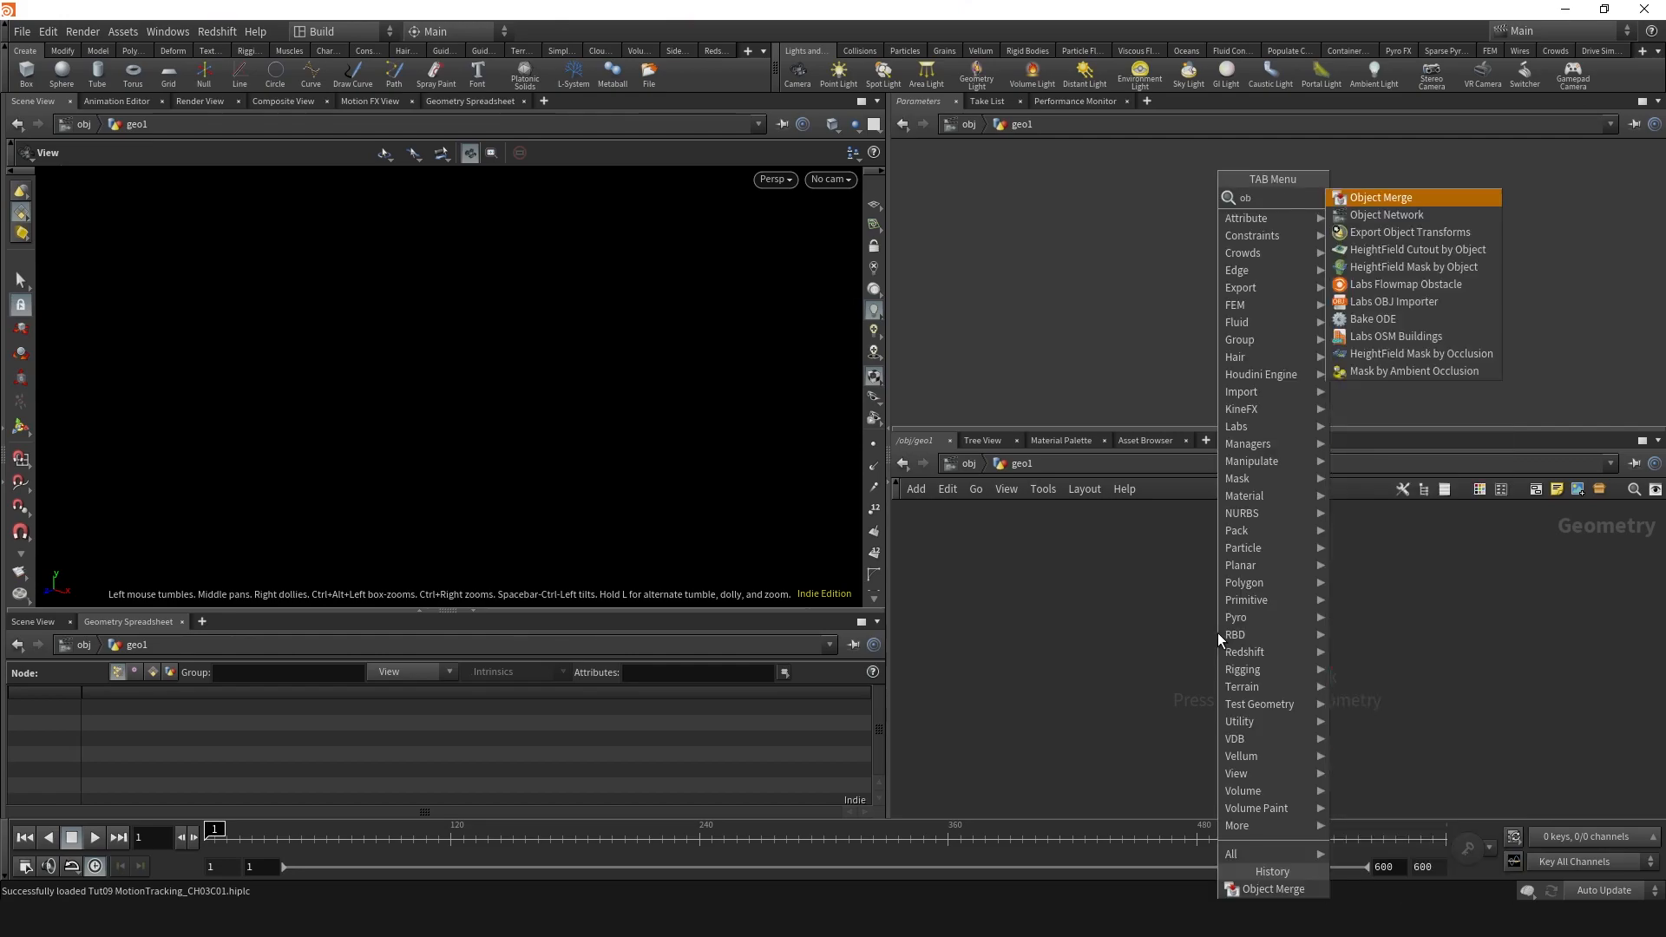
pyautogui.write('ject merg')
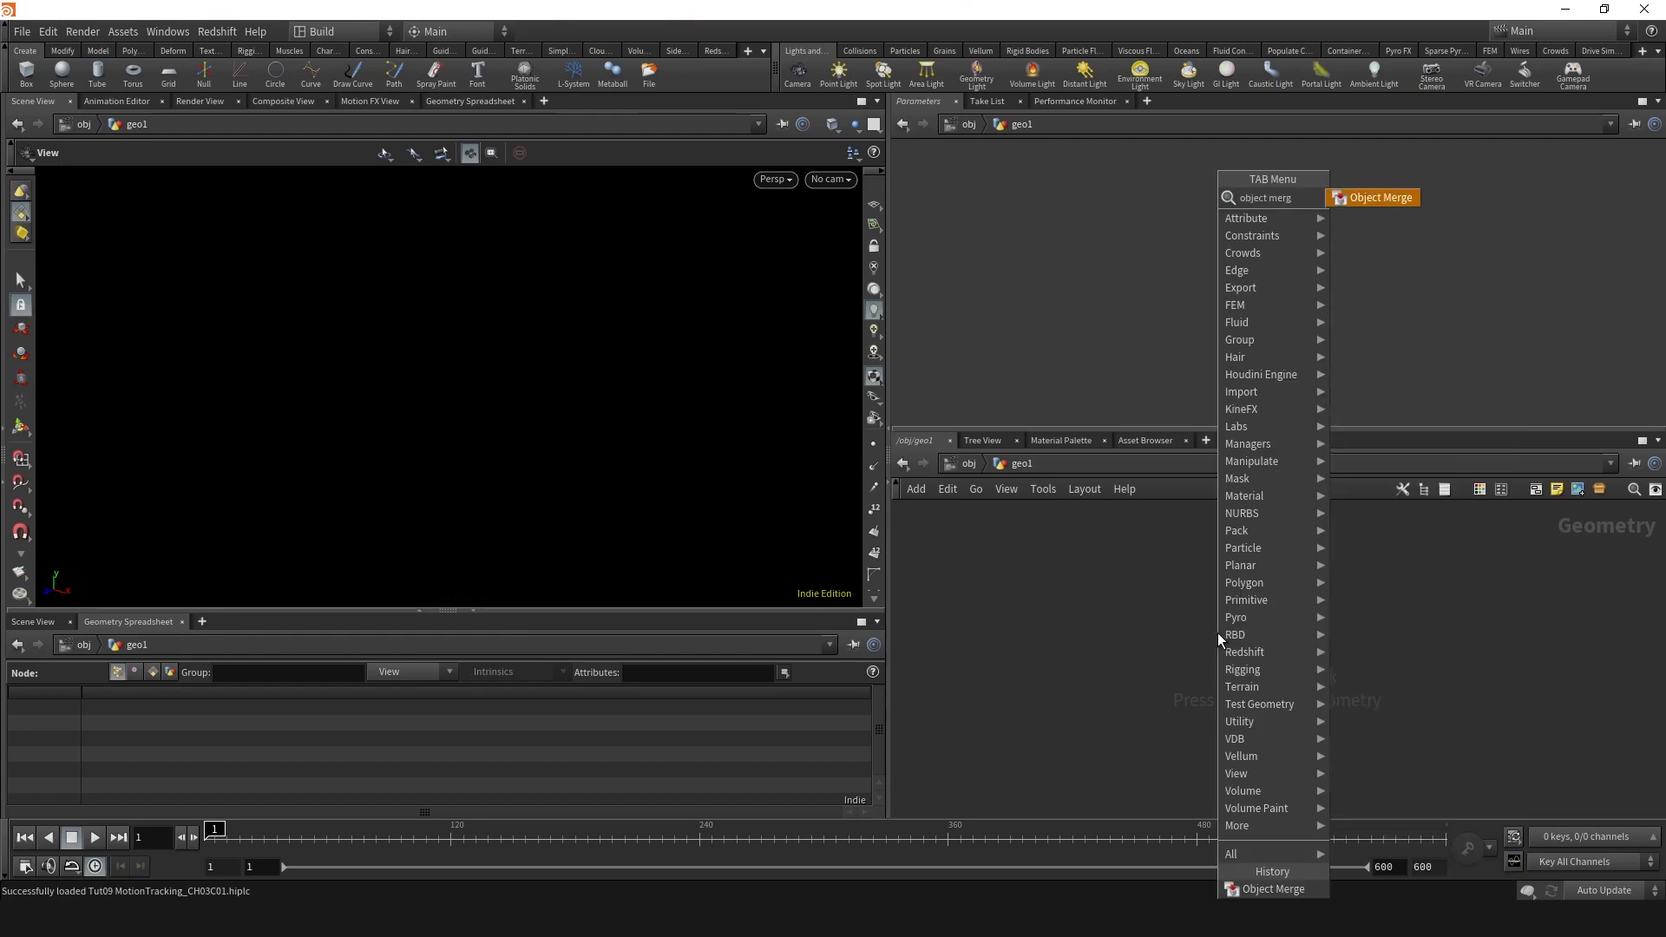
pyautogui.press('Return')
pyautogui.click(1216, 633)
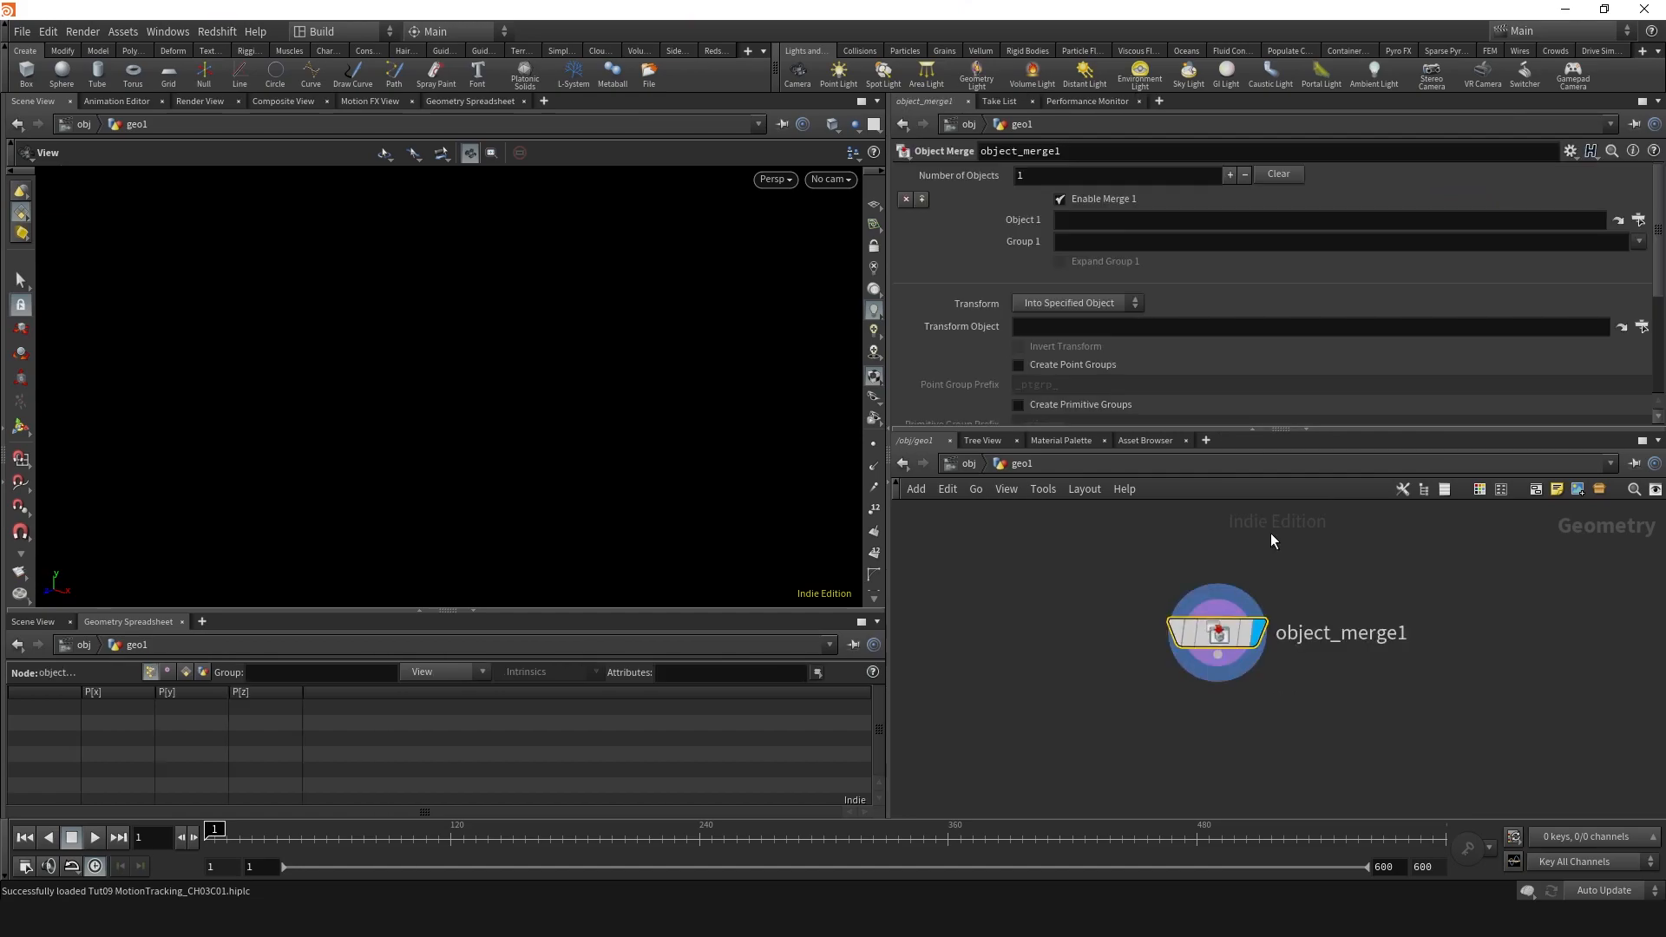
# - Choose the Samba_Dancing_fbx subnetwork as Object 1 of the Object Merge node
pyautogui.click(1638, 223)
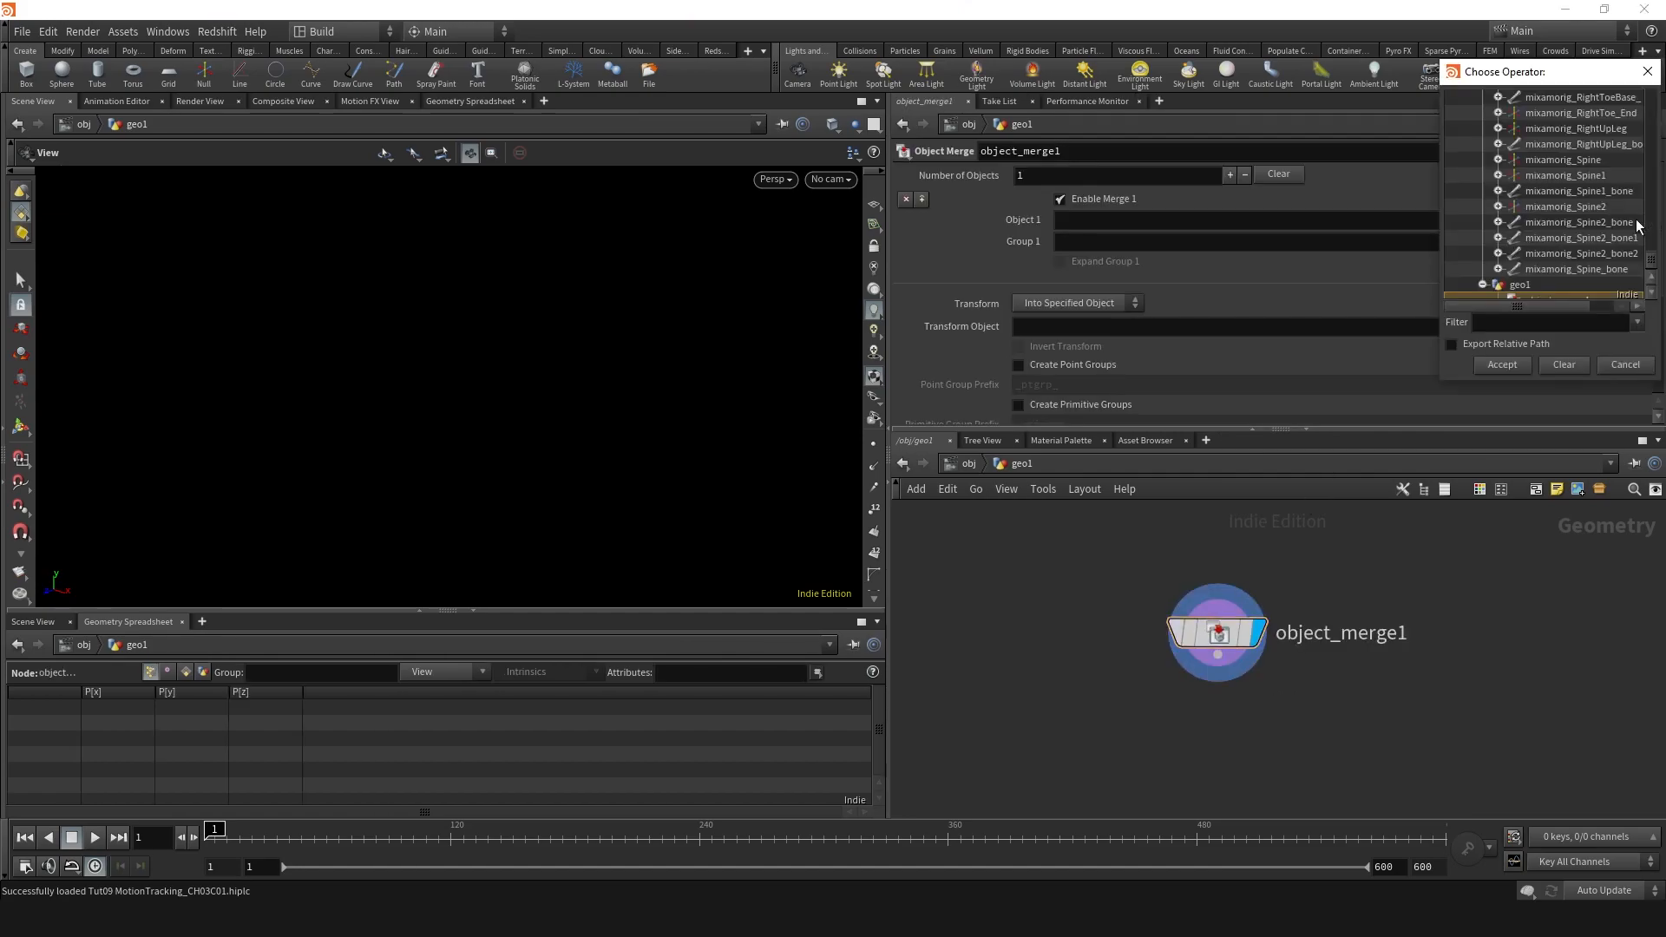
pyautogui.moveTo(1650, 253); pyautogui.dragTo(1650, 98)
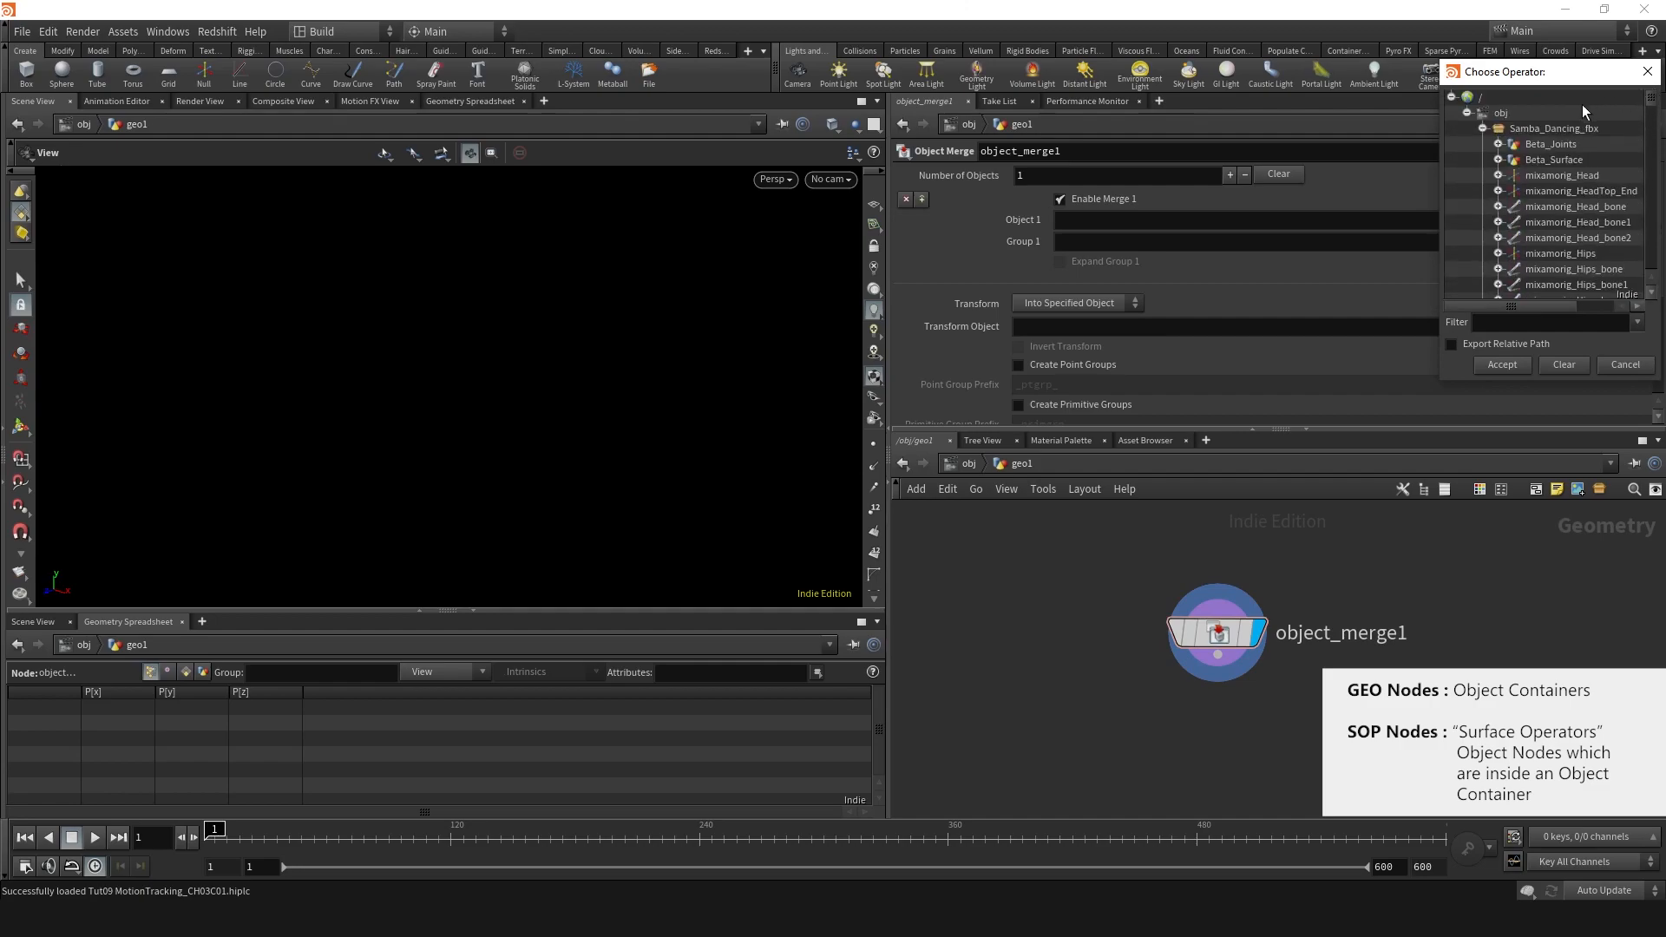
pyautogui.click(1483, 129)
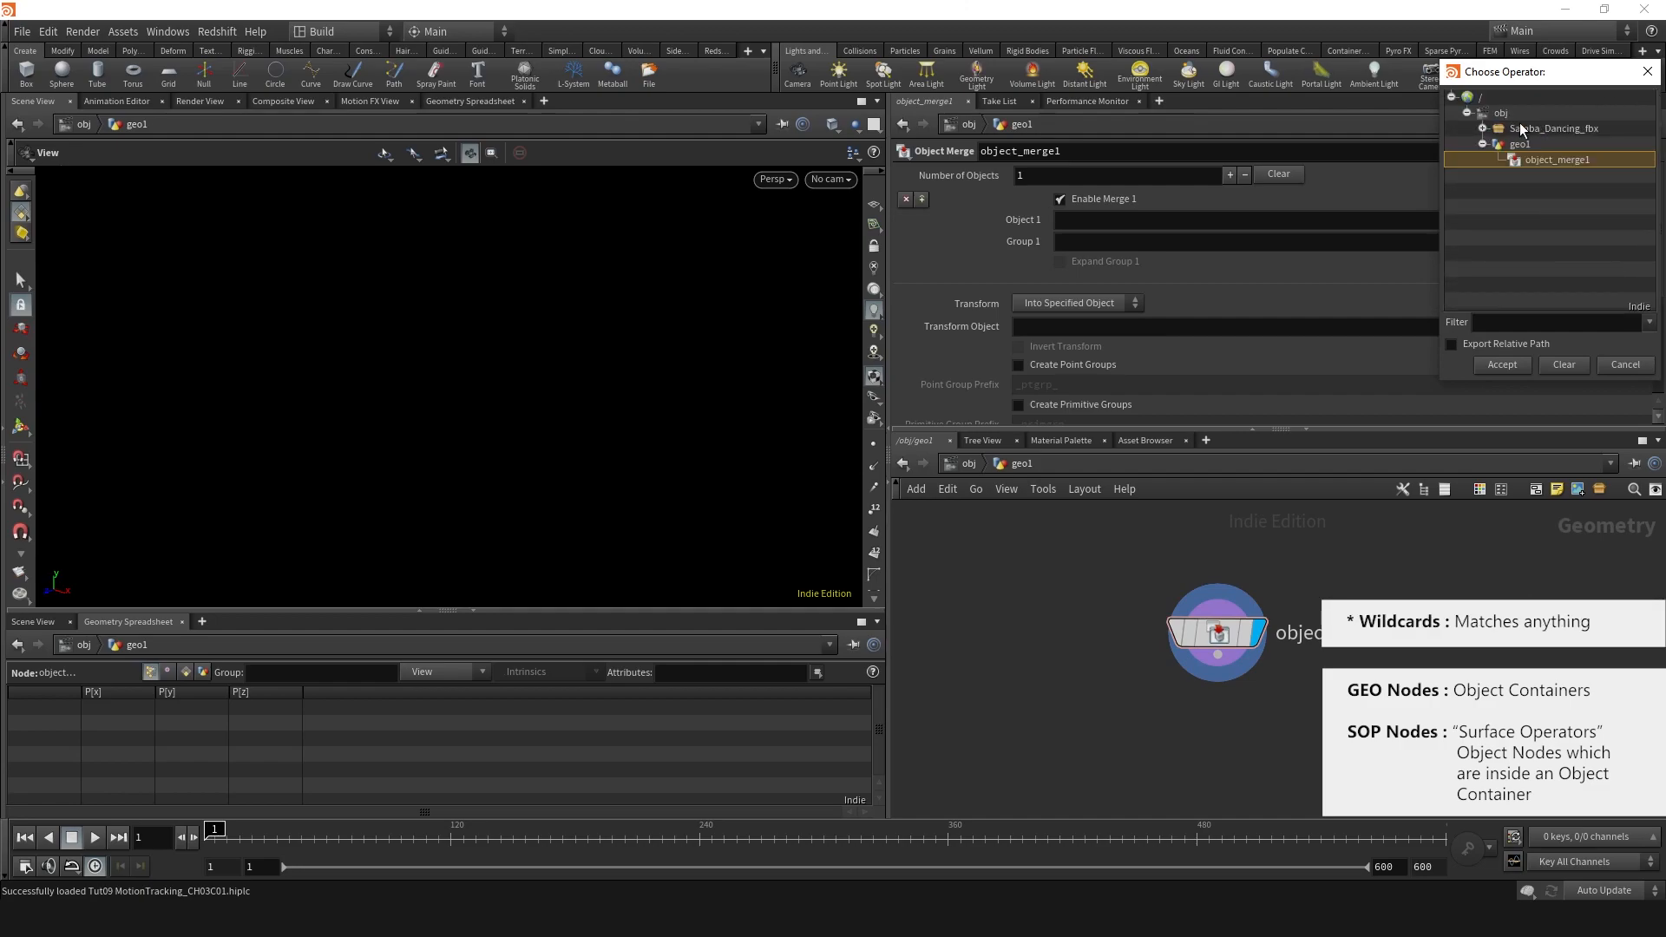
pyautogui.click(1525, 130)
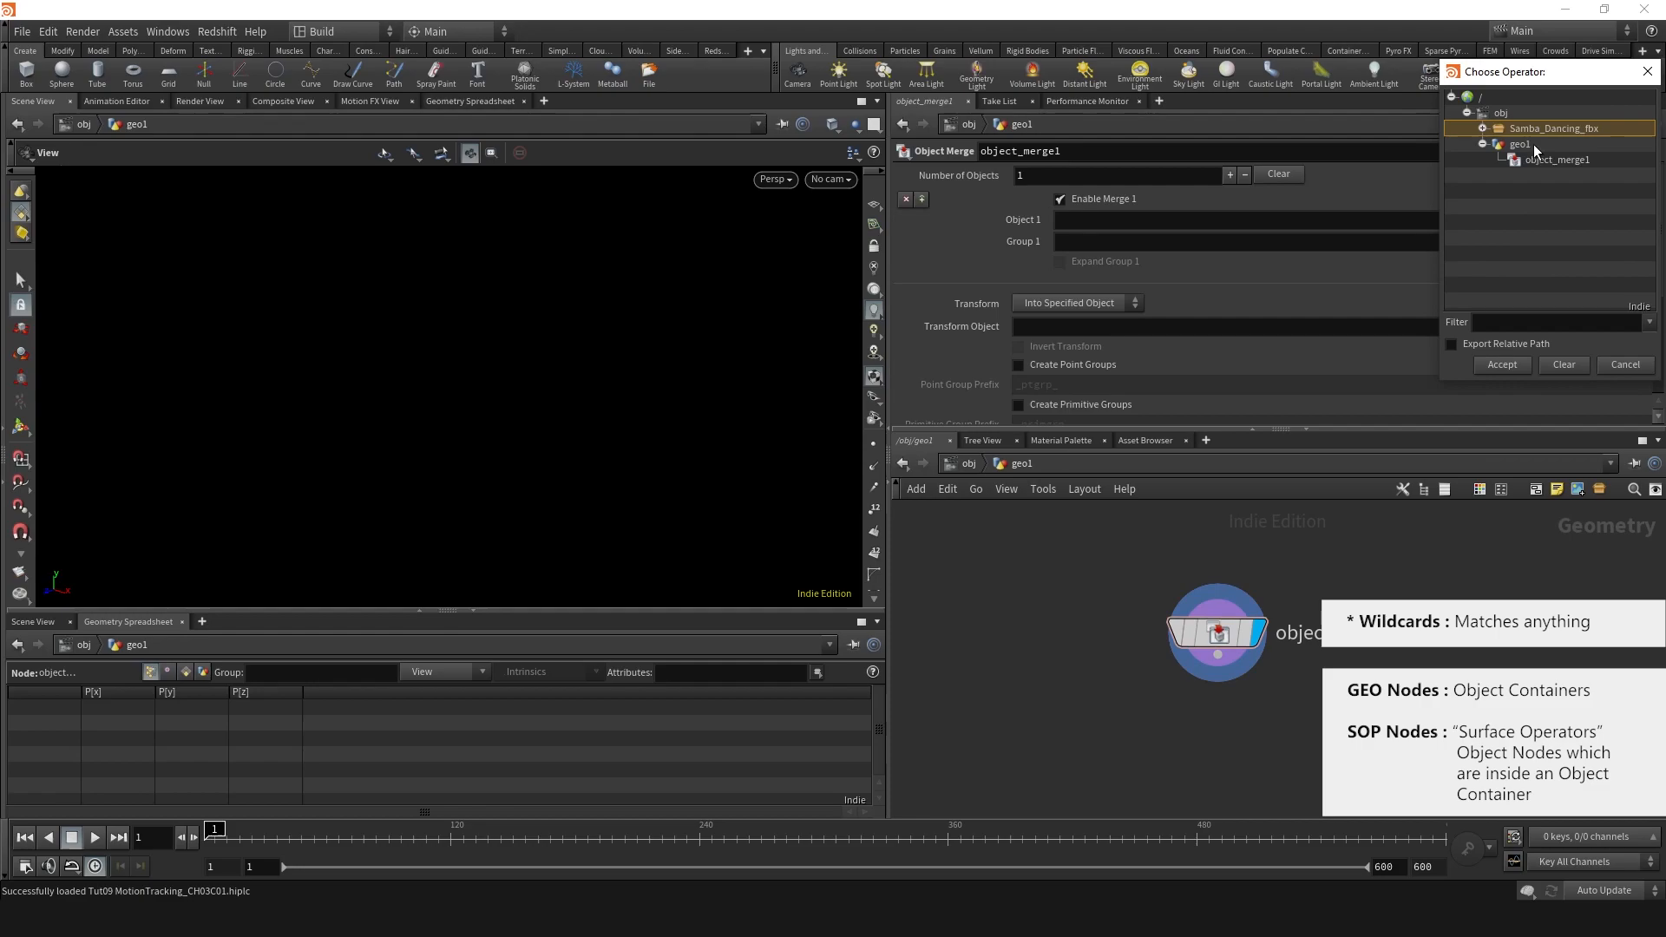
pyautogui.click(1502, 365)
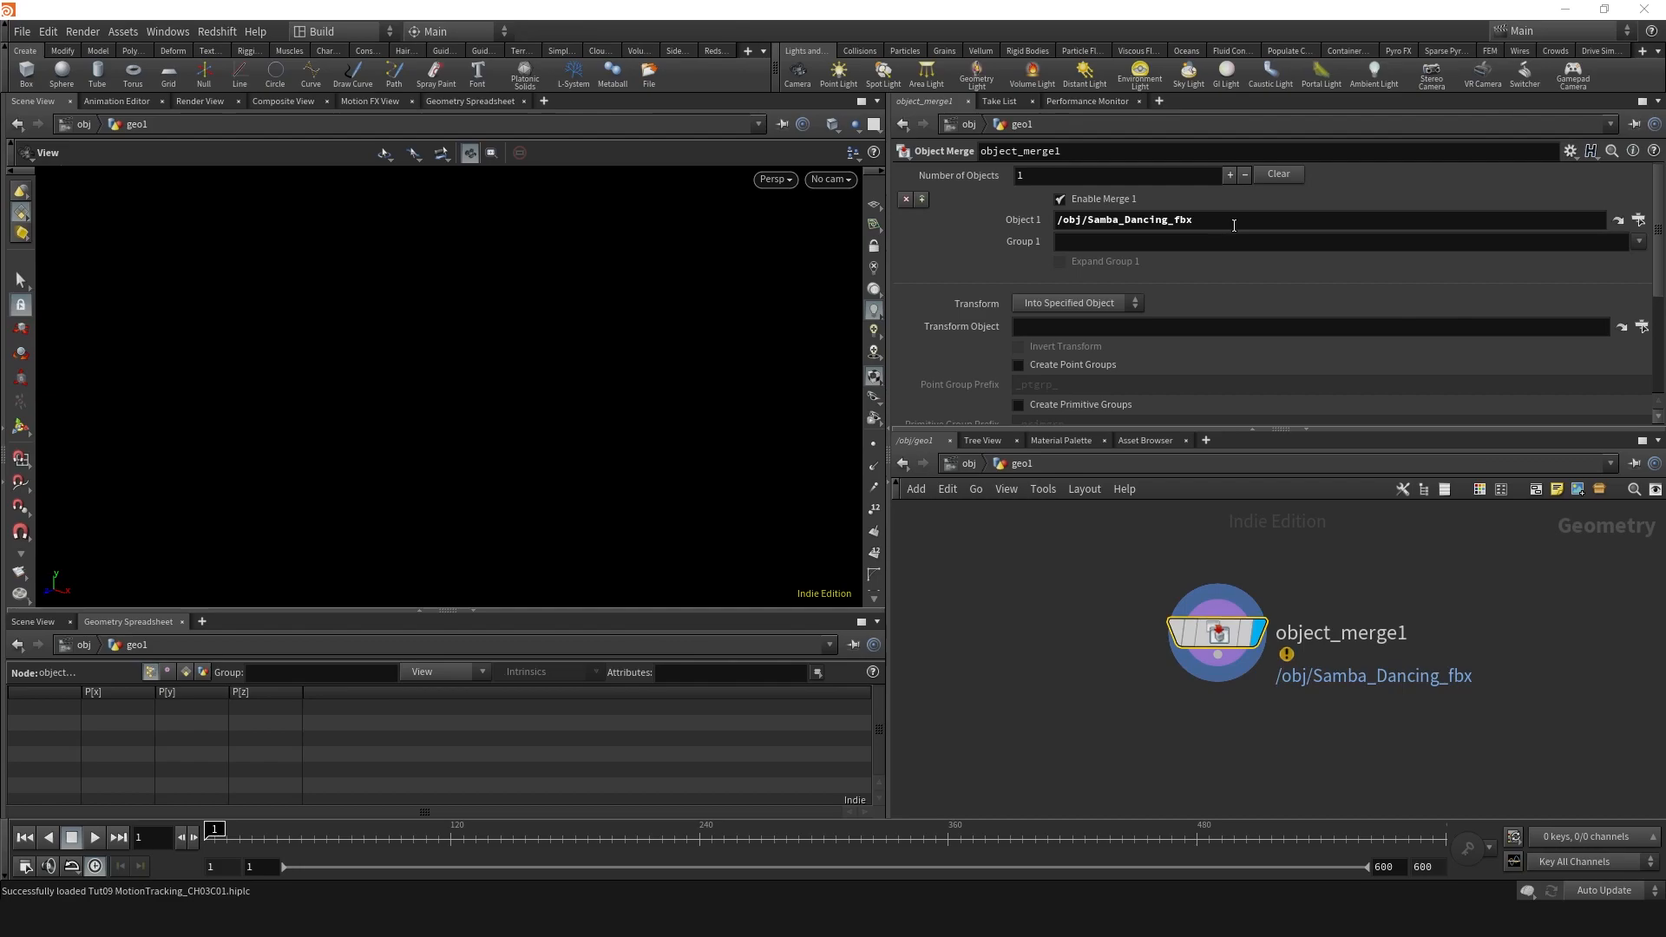
# - Extend the Object 1 path to /obj/Samba_Dancing_fbx/* so it includes every node inside the subnetwork
pyautogui.click(1216, 220)
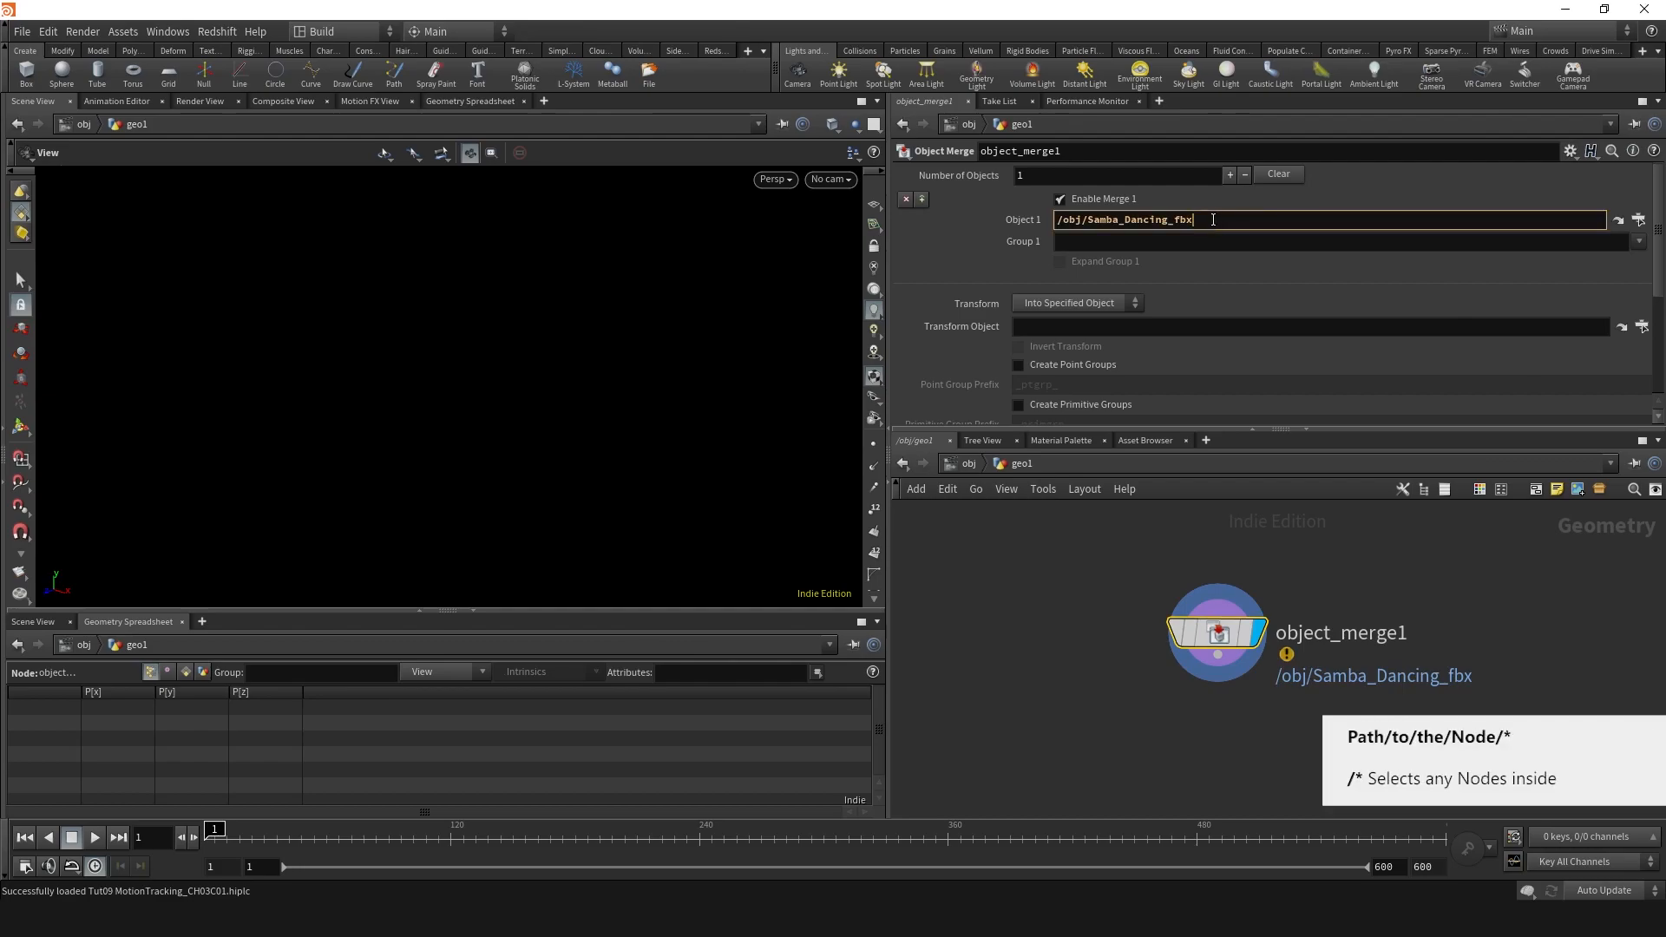
pyautogui.write('/*')
pyautogui.press('Return')
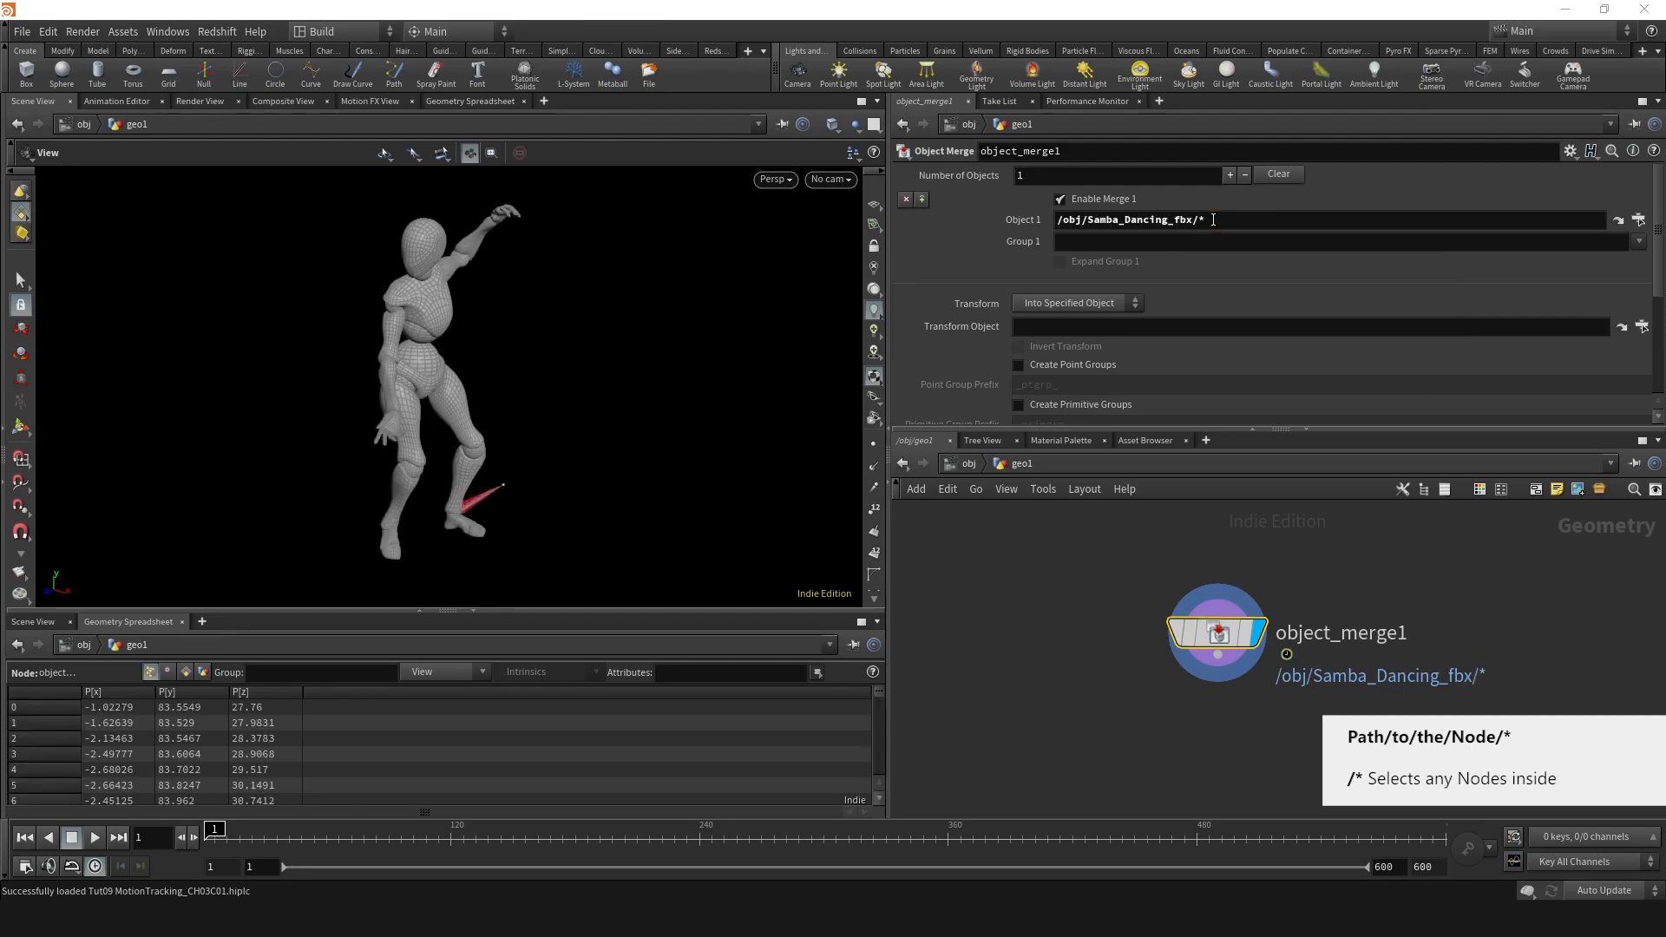
# - Display the merged character in wireframe and examine its upper body and joints up close
pyautogui.click(833, 125)
pyautogui.click(863, 178)
pyautogui.moveTo(652, 372)
pyautogui.mouseDown()
pyautogui.moveTo(577, 377)
pyautogui.moveTo(403, 297)
pyautogui.mouseUp()
pyautogui.moveTo(403, 297)
pyautogui.mouseDown(button='right')
pyautogui.moveTo(383, 287)
pyautogui.moveTo(525, 224)
pyautogui.mouseUp(button='right')
pyautogui.moveTo(525, 224); pyautogui.dragTo(636, 333, button='middle')
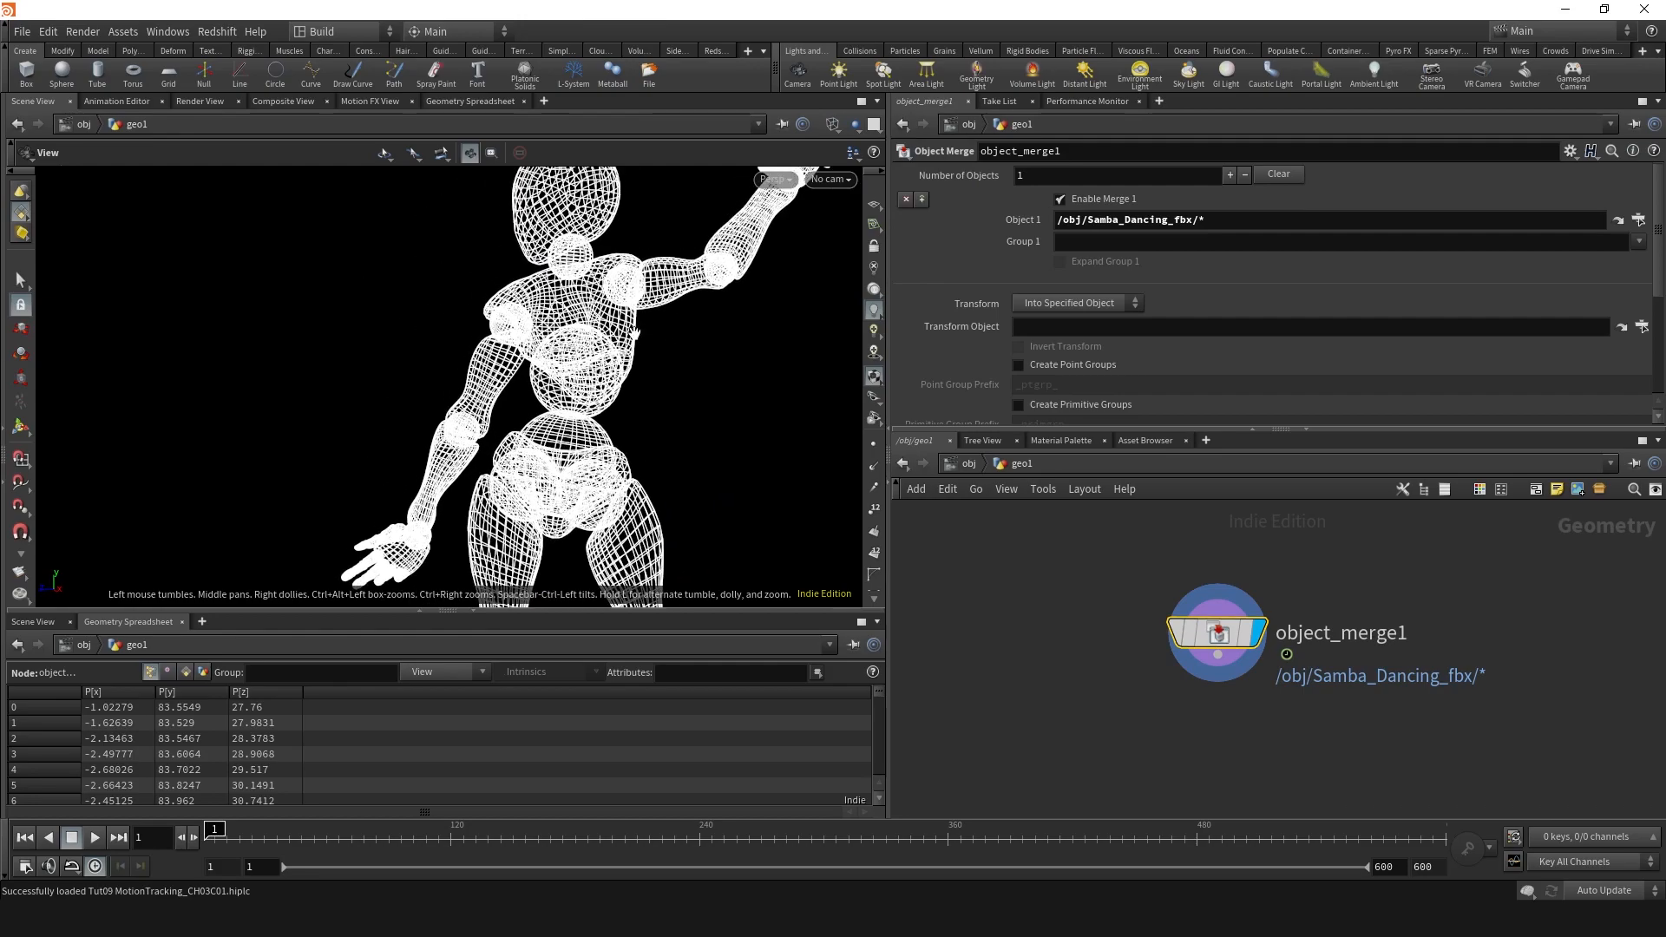
# - Set the Object Merge's Transform to Into This Object and enable Pack Geometry Before Merging
pyautogui.click(1059, 302)
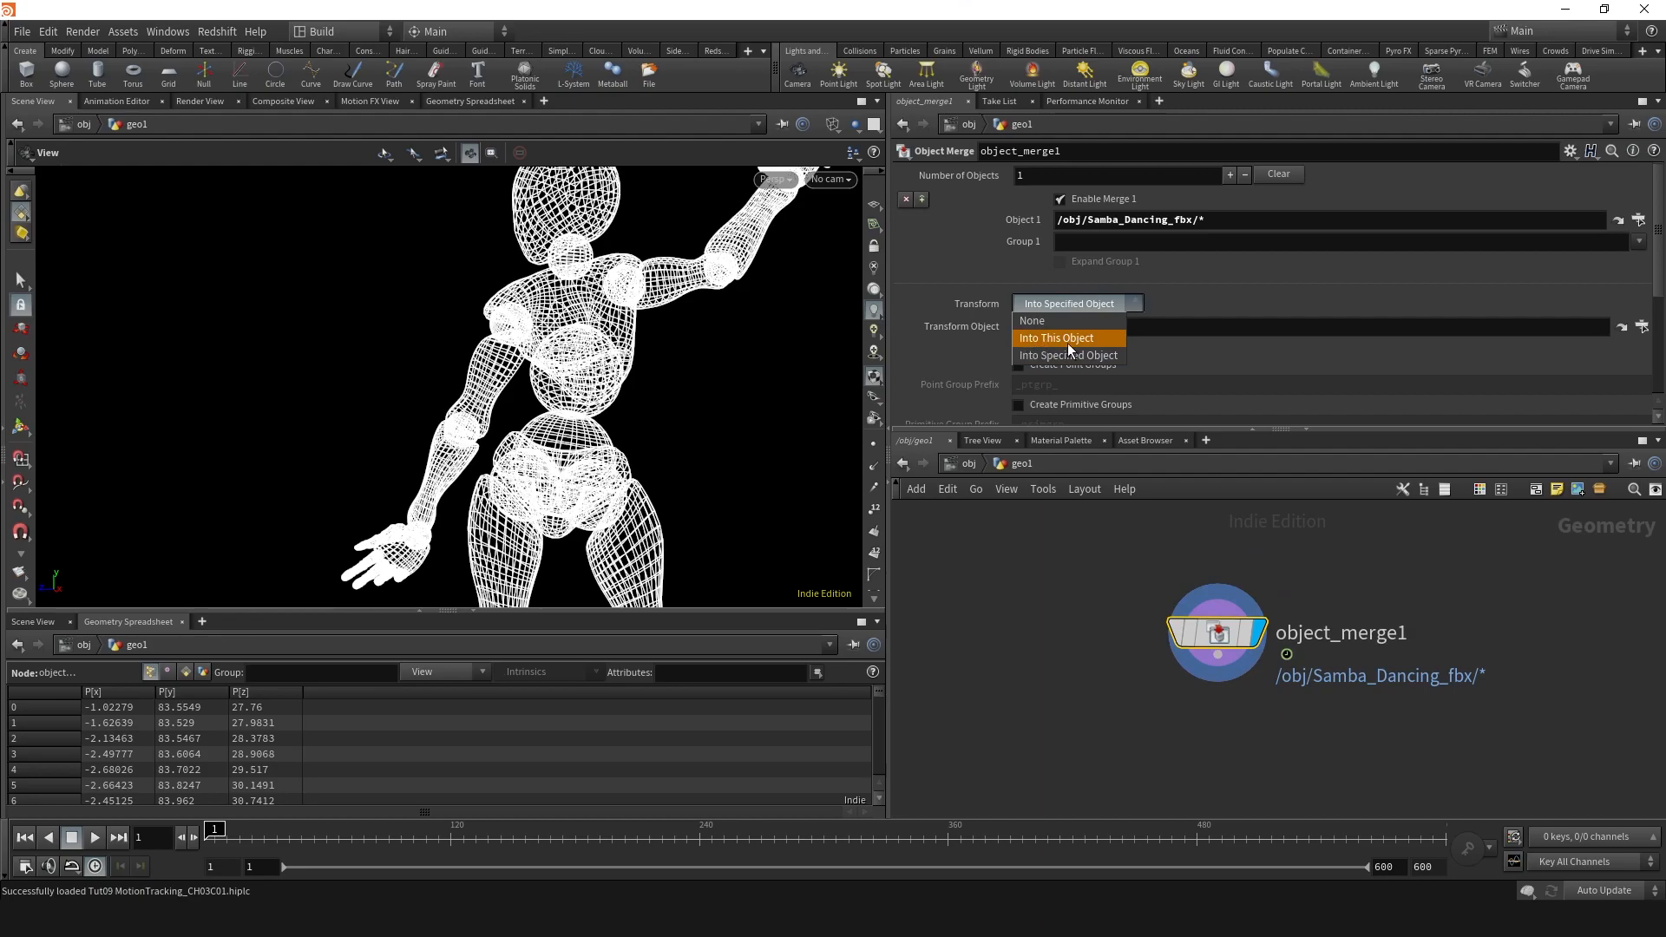
pyautogui.click(1069, 340)
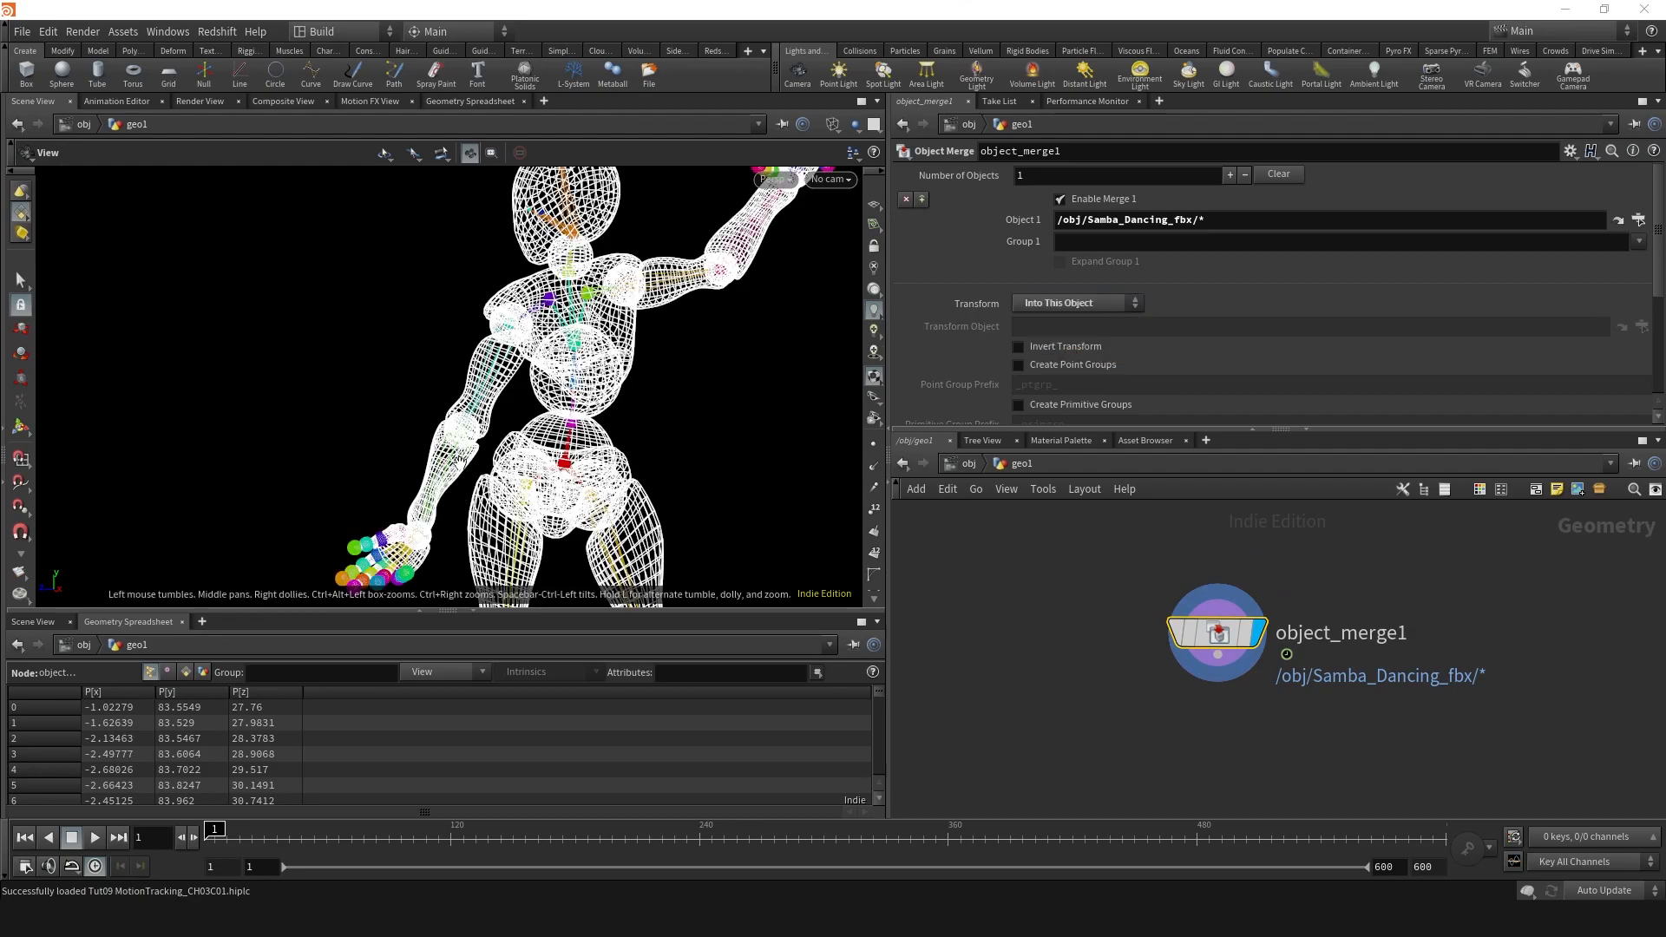
pyautogui.scroll(-3, 691, 396)
pyautogui.moveTo(608, 377)
pyautogui.mouseDown()
pyautogui.moveTo(571, 357)
pyautogui.moveTo(617, 369)
pyautogui.mouseUp()
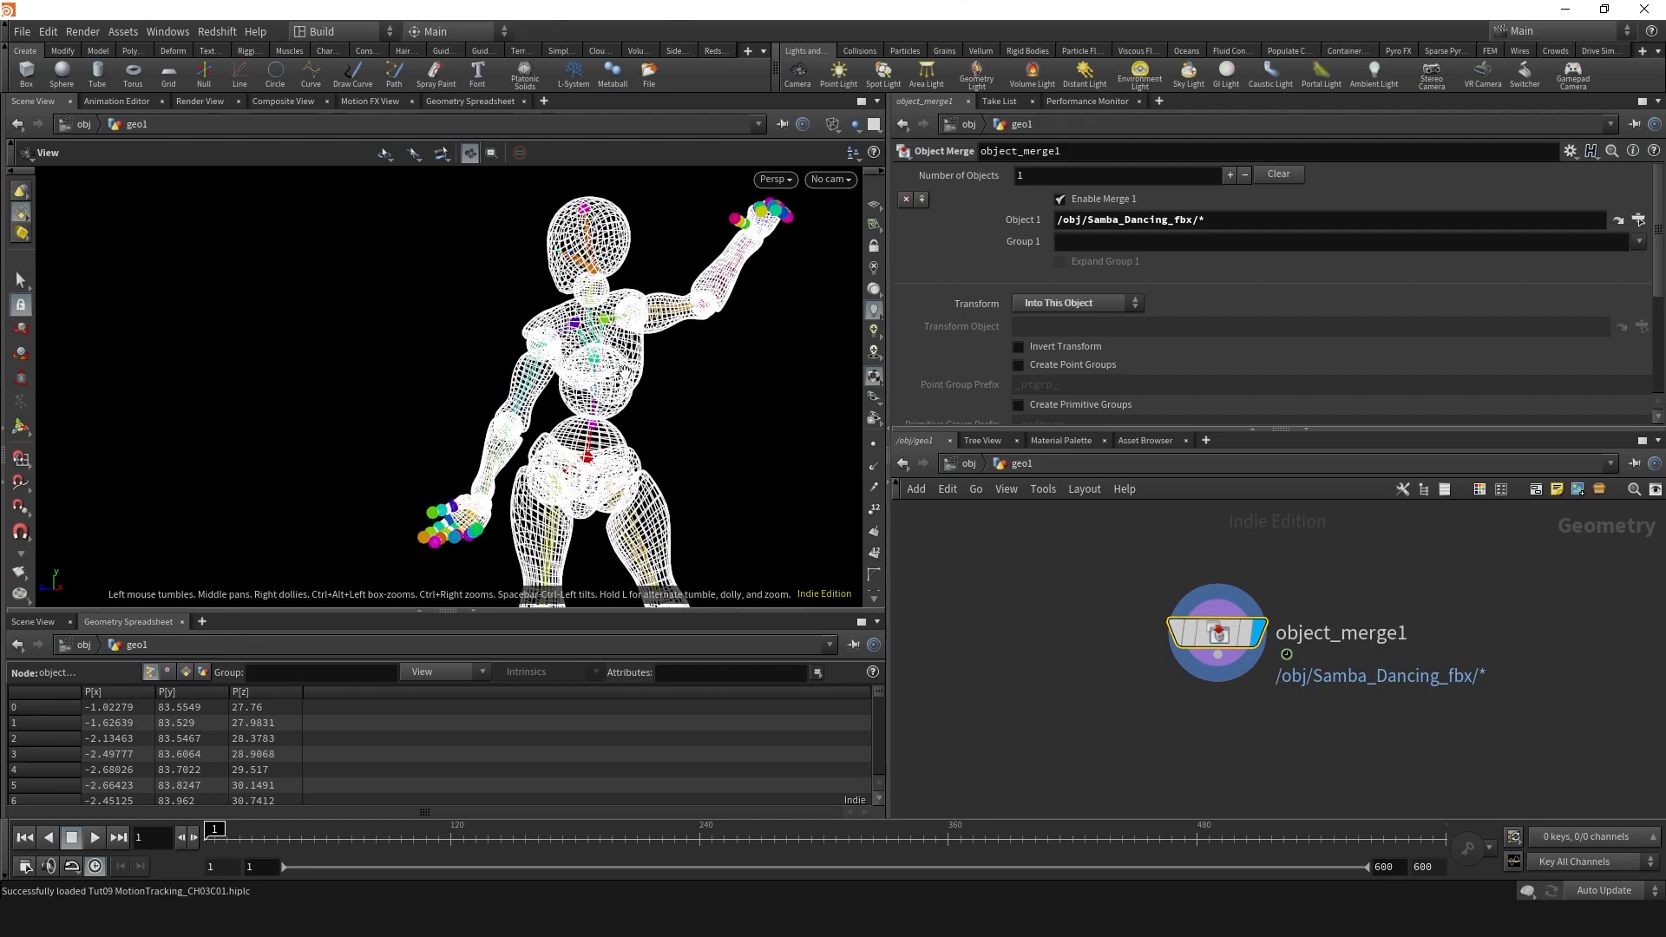
pyautogui.scroll(-4, 963, 361)
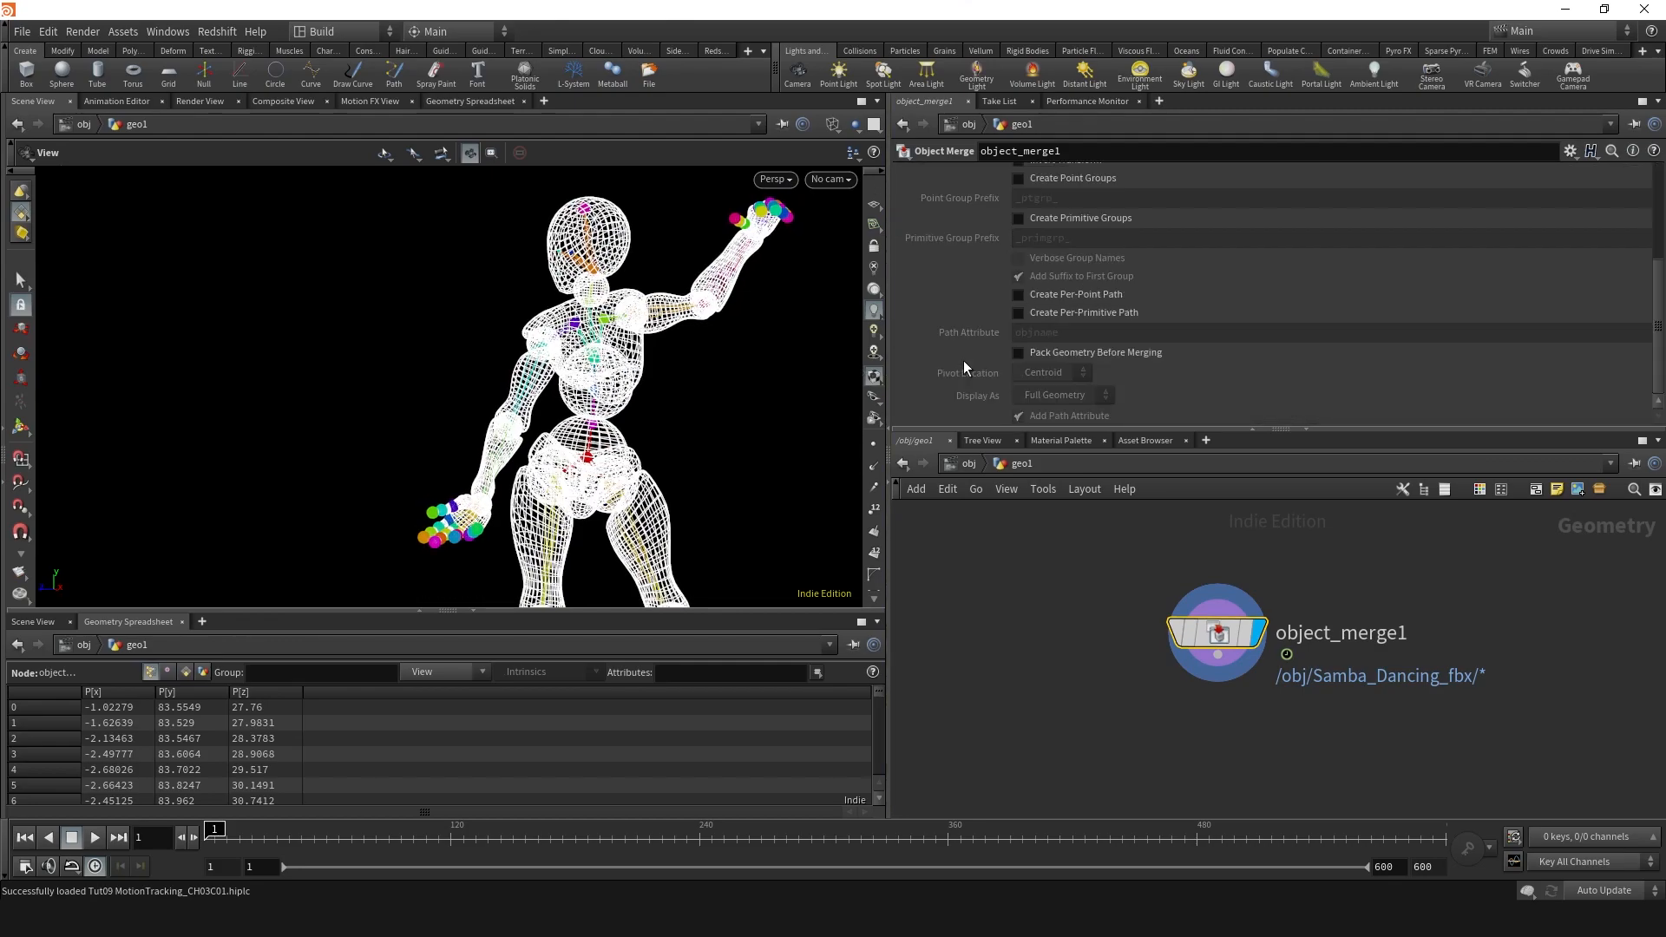
pyautogui.click(1017, 353)
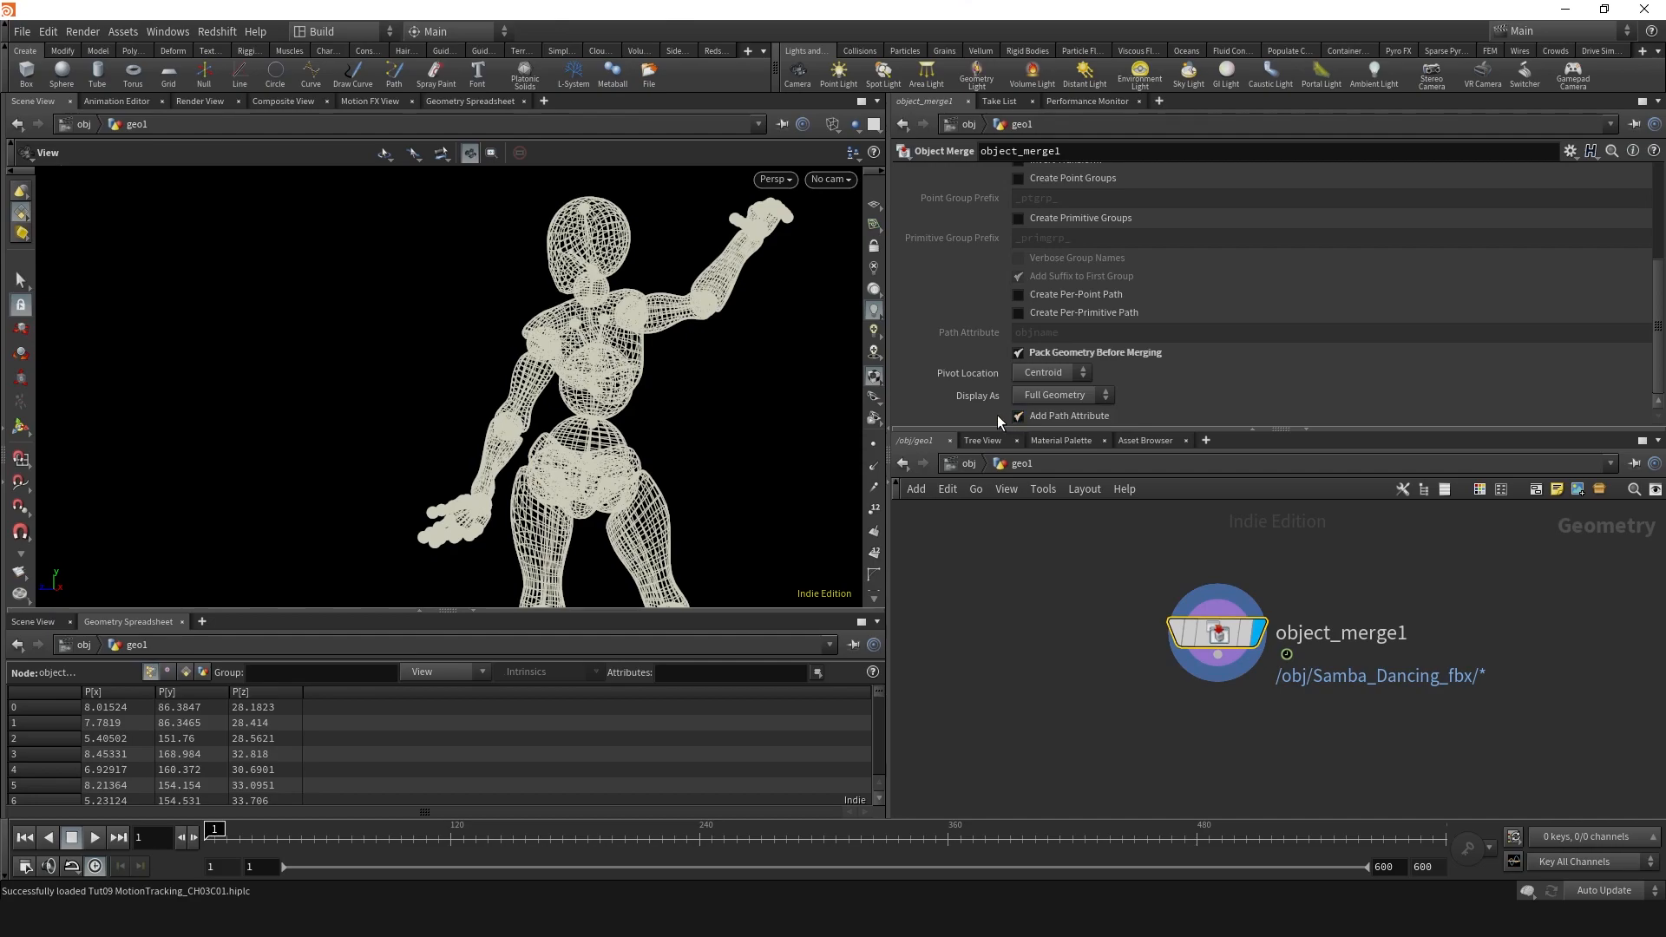
# - Examine the packed primitives' full path attribute values in an enlarged Geometry Spreadsheet
pyautogui.click(185, 673)
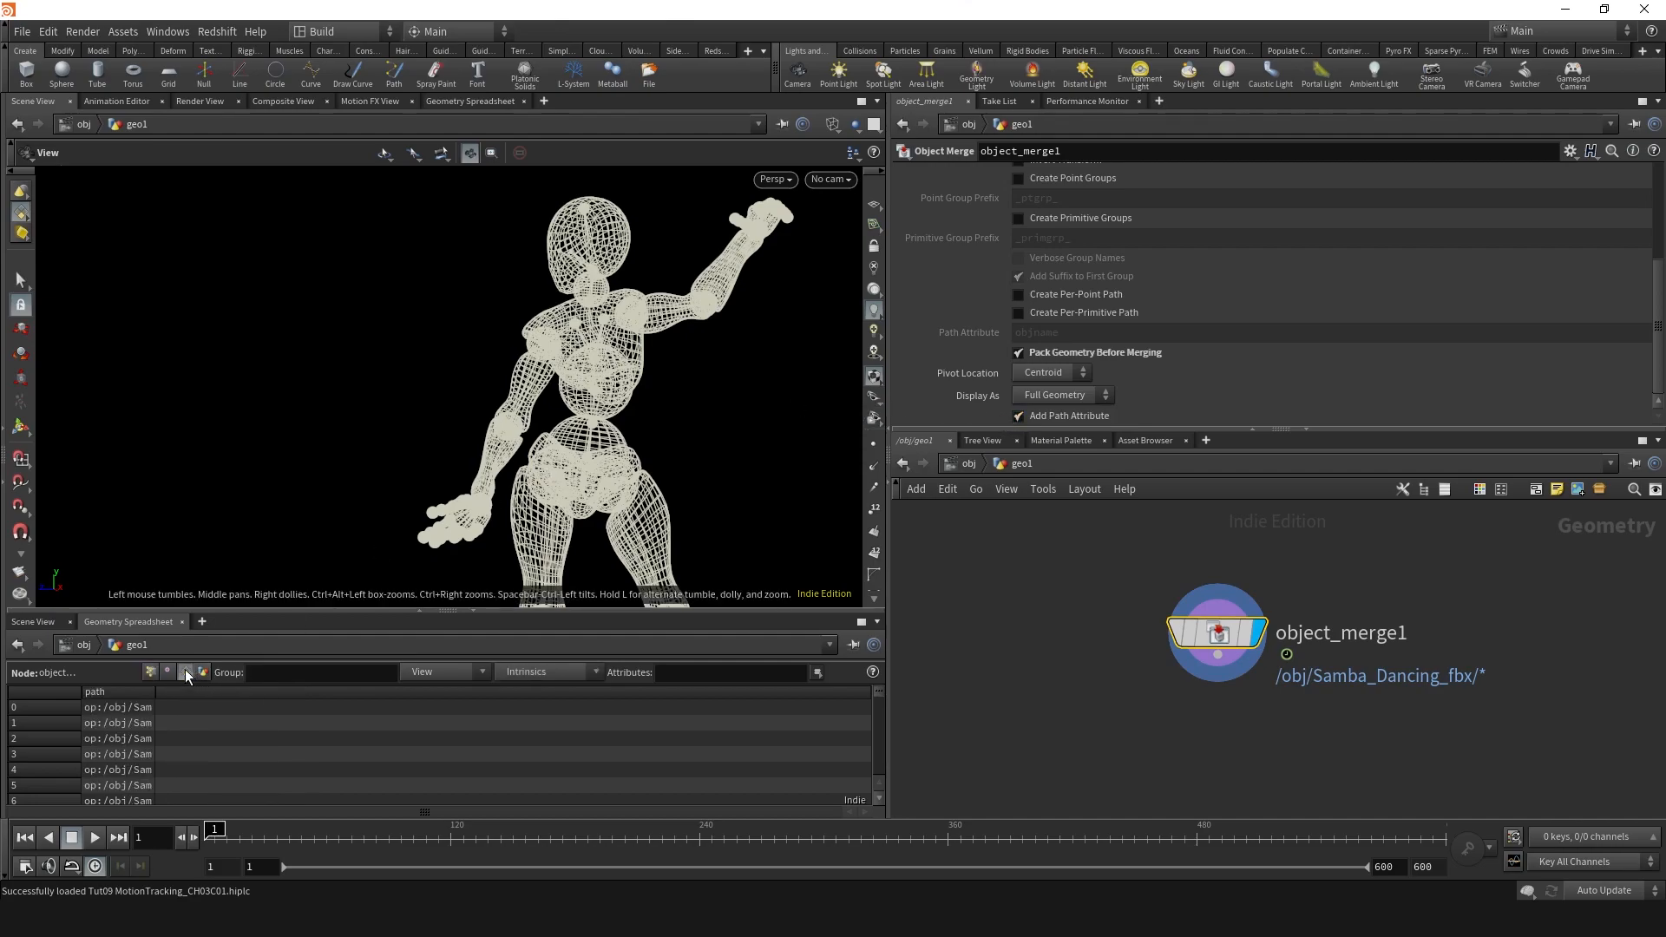
pyautogui.moveTo(156, 691); pyautogui.dragTo(540, 691)
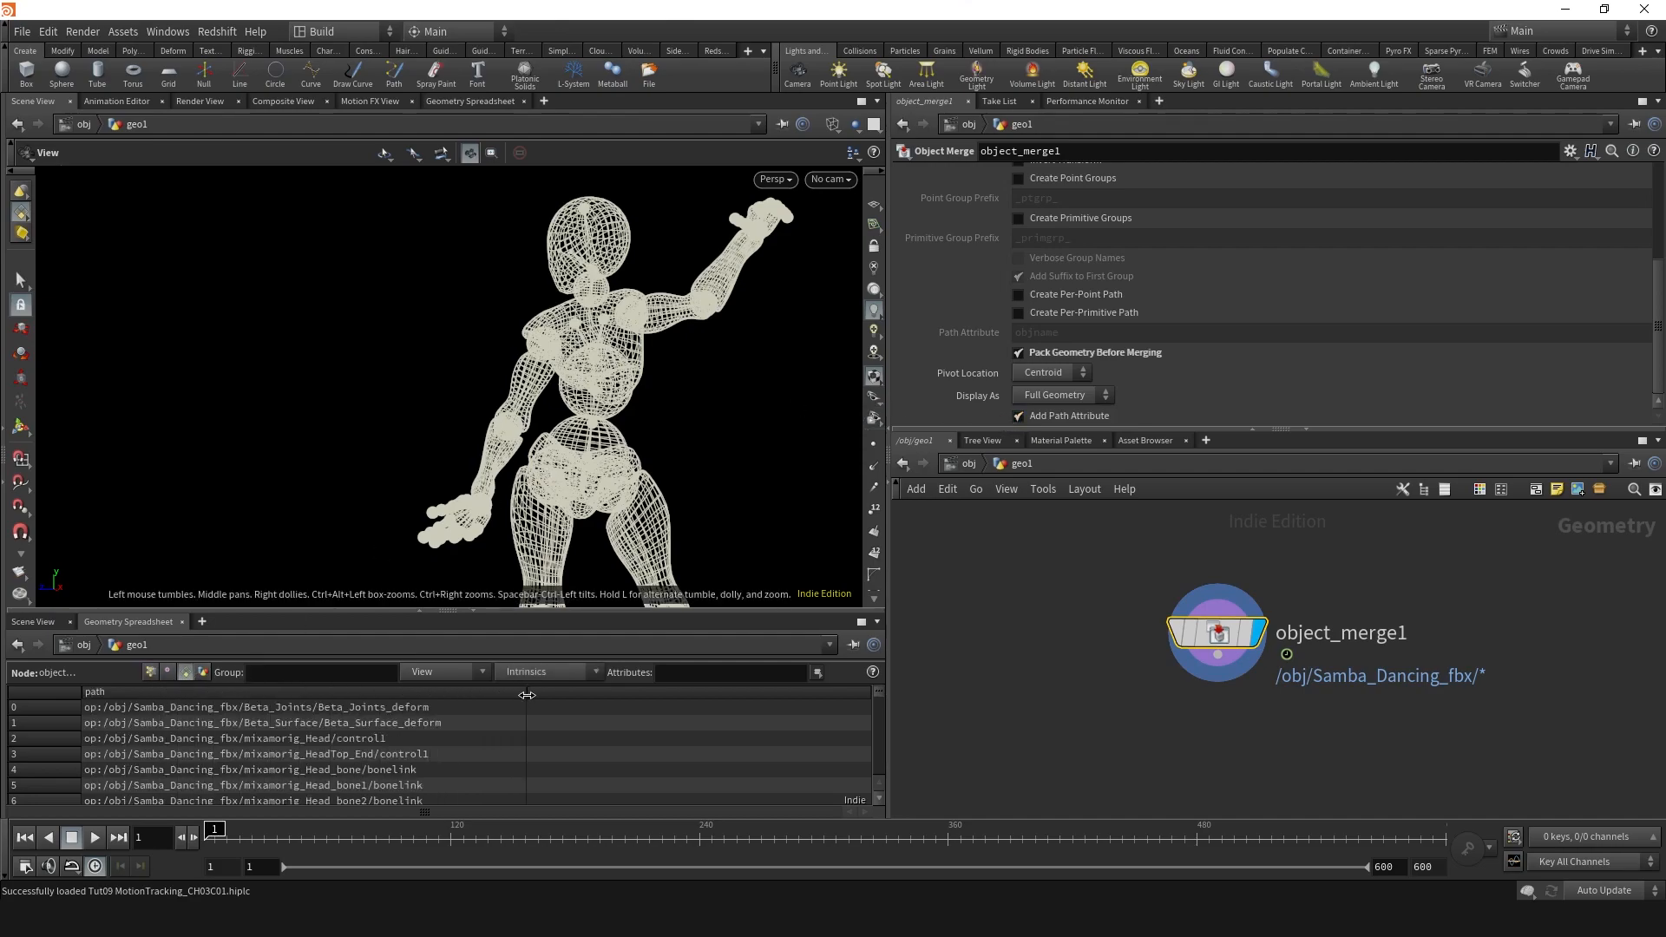
pyautogui.scroll(-3, 374, 720)
pyautogui.click(346, 753)
pyautogui.scroll(3, 347, 729)
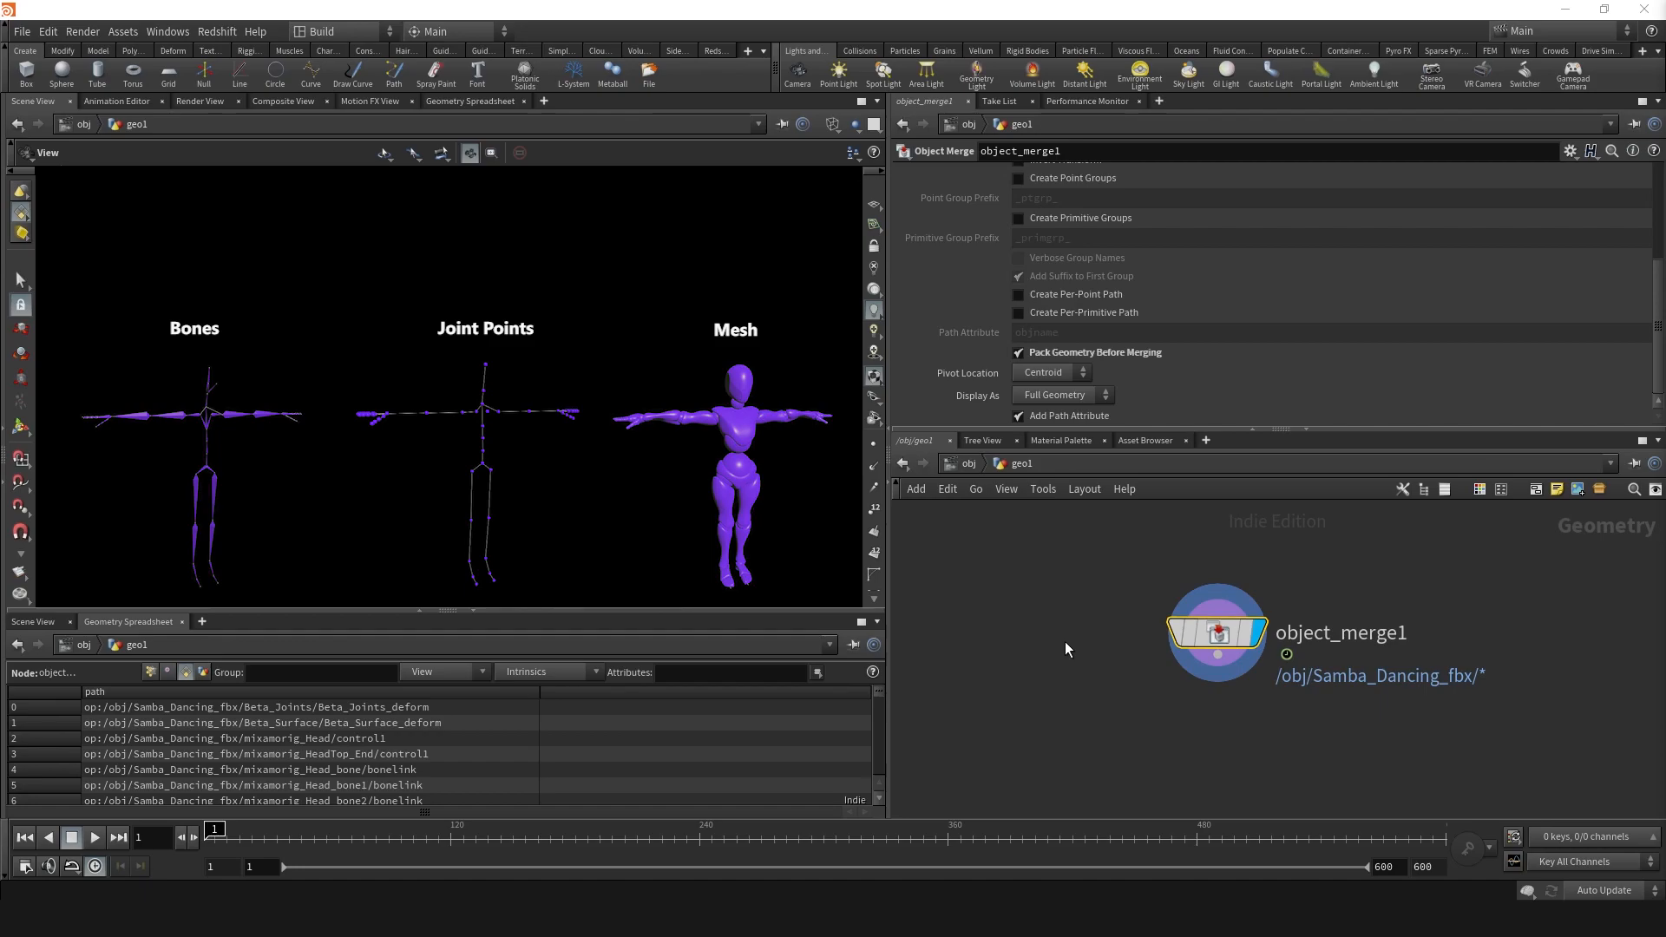
pyautogui.click(419, 611)
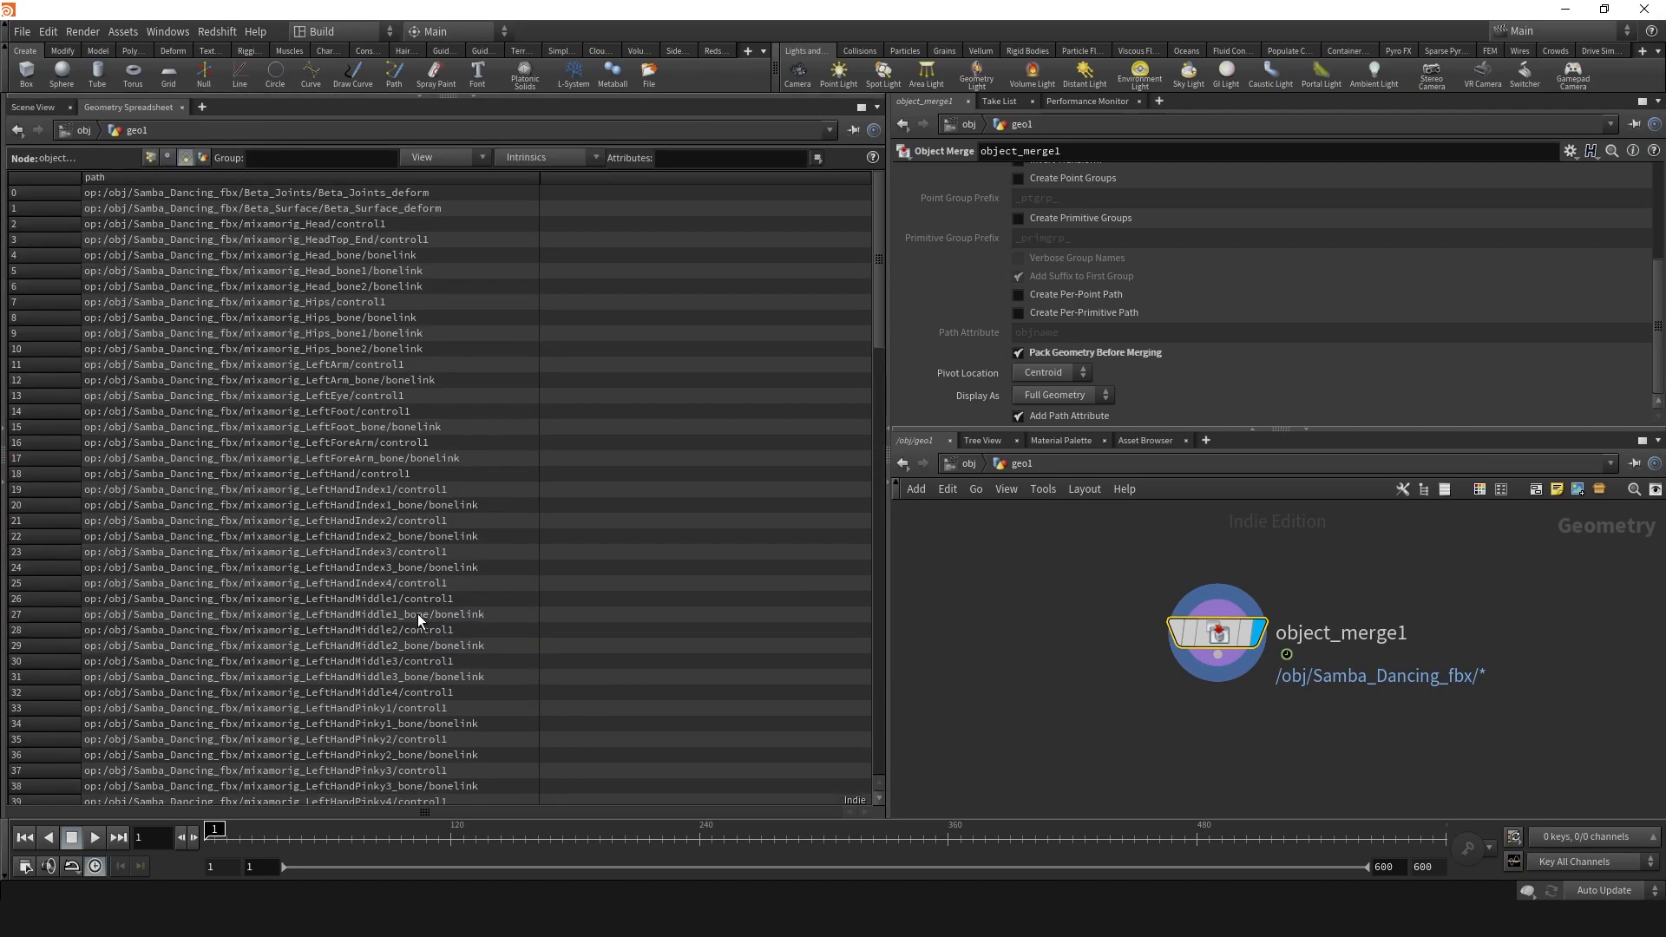
pyautogui.scroll(-4, 469, 578)
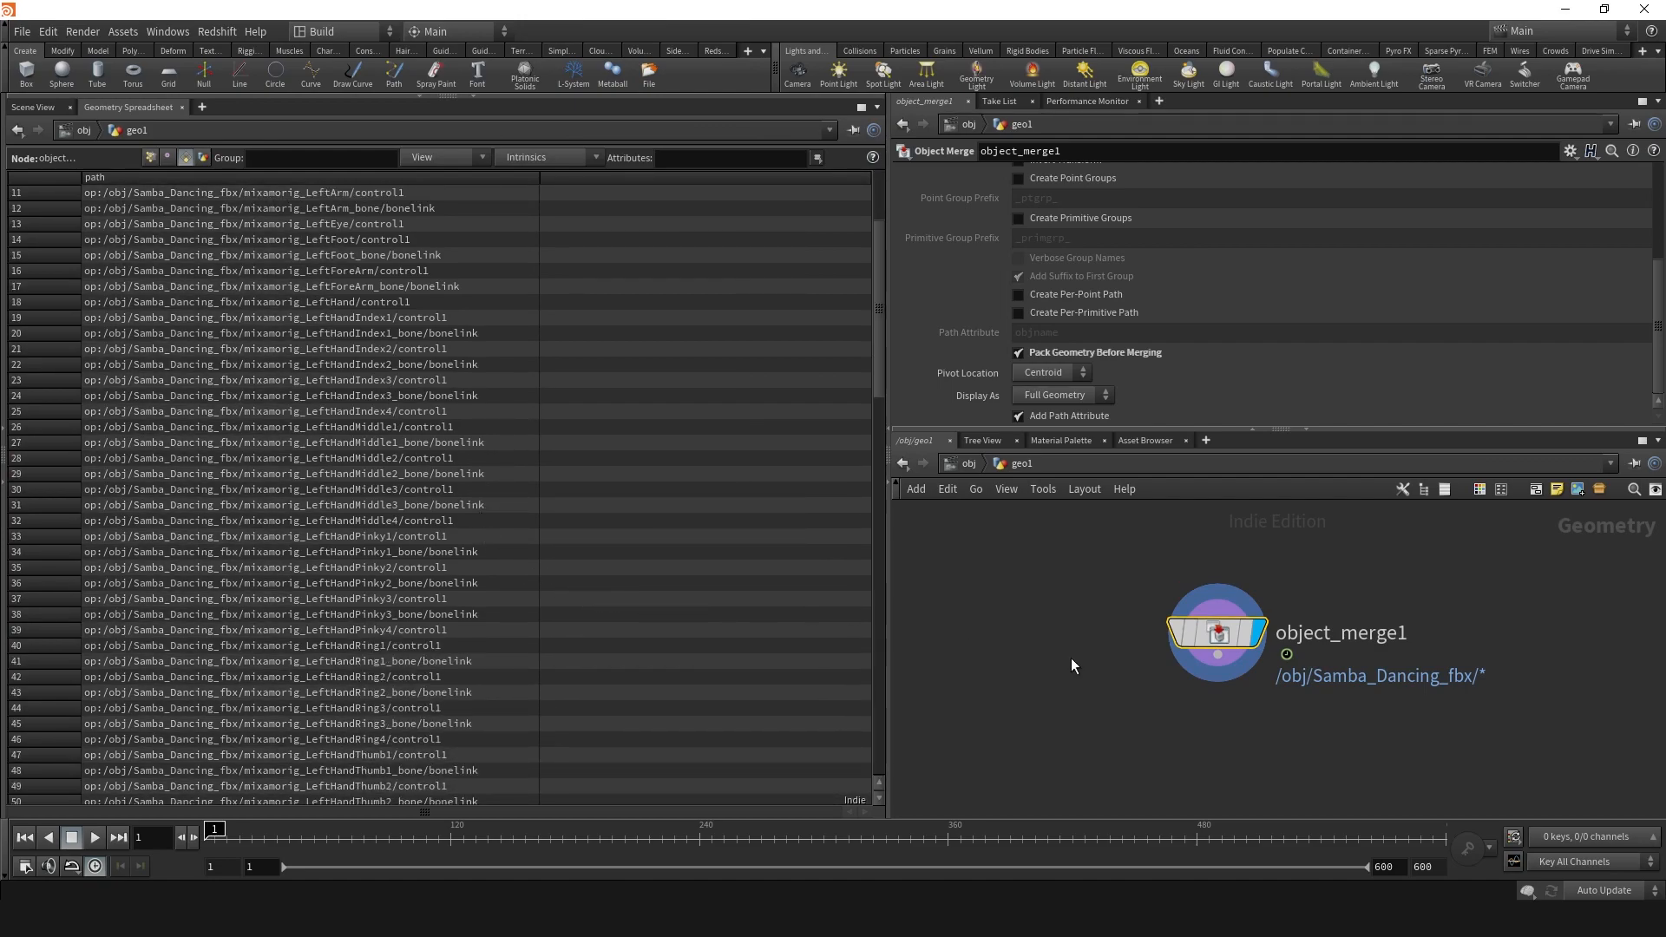
# - Add a Group Expression node after the Object Merge, display its output, and widen the spreadsheet's path column
pyautogui.scroll(-2, 1135, 621)
pyautogui.press('Tab')
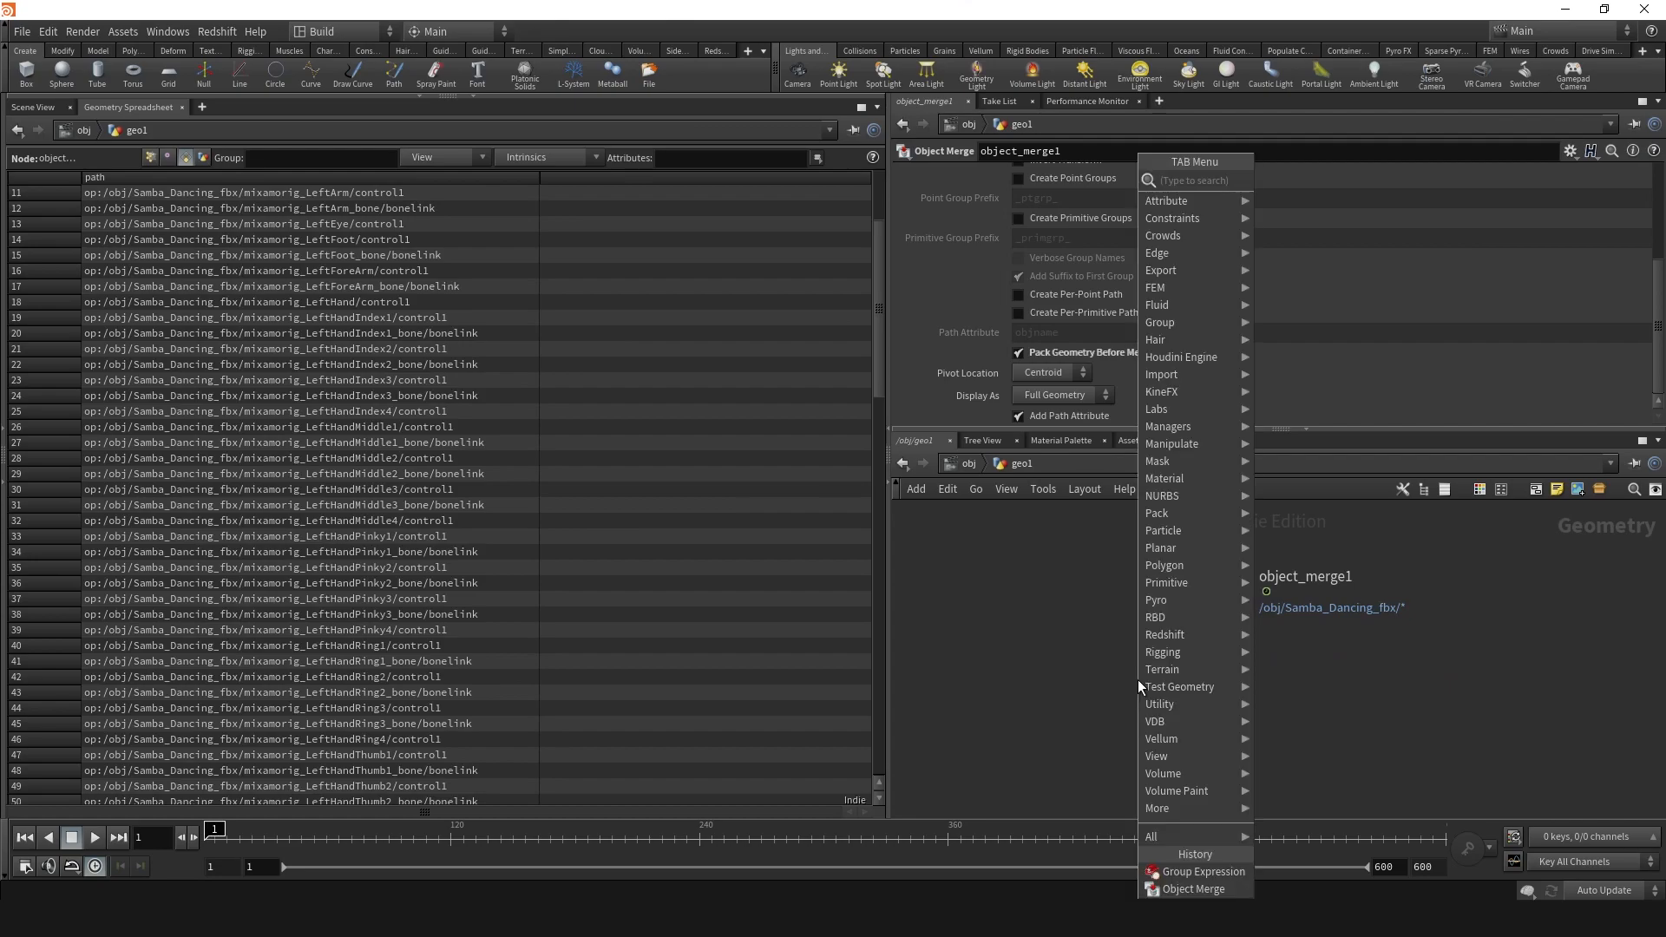
pyautogui.write('group')
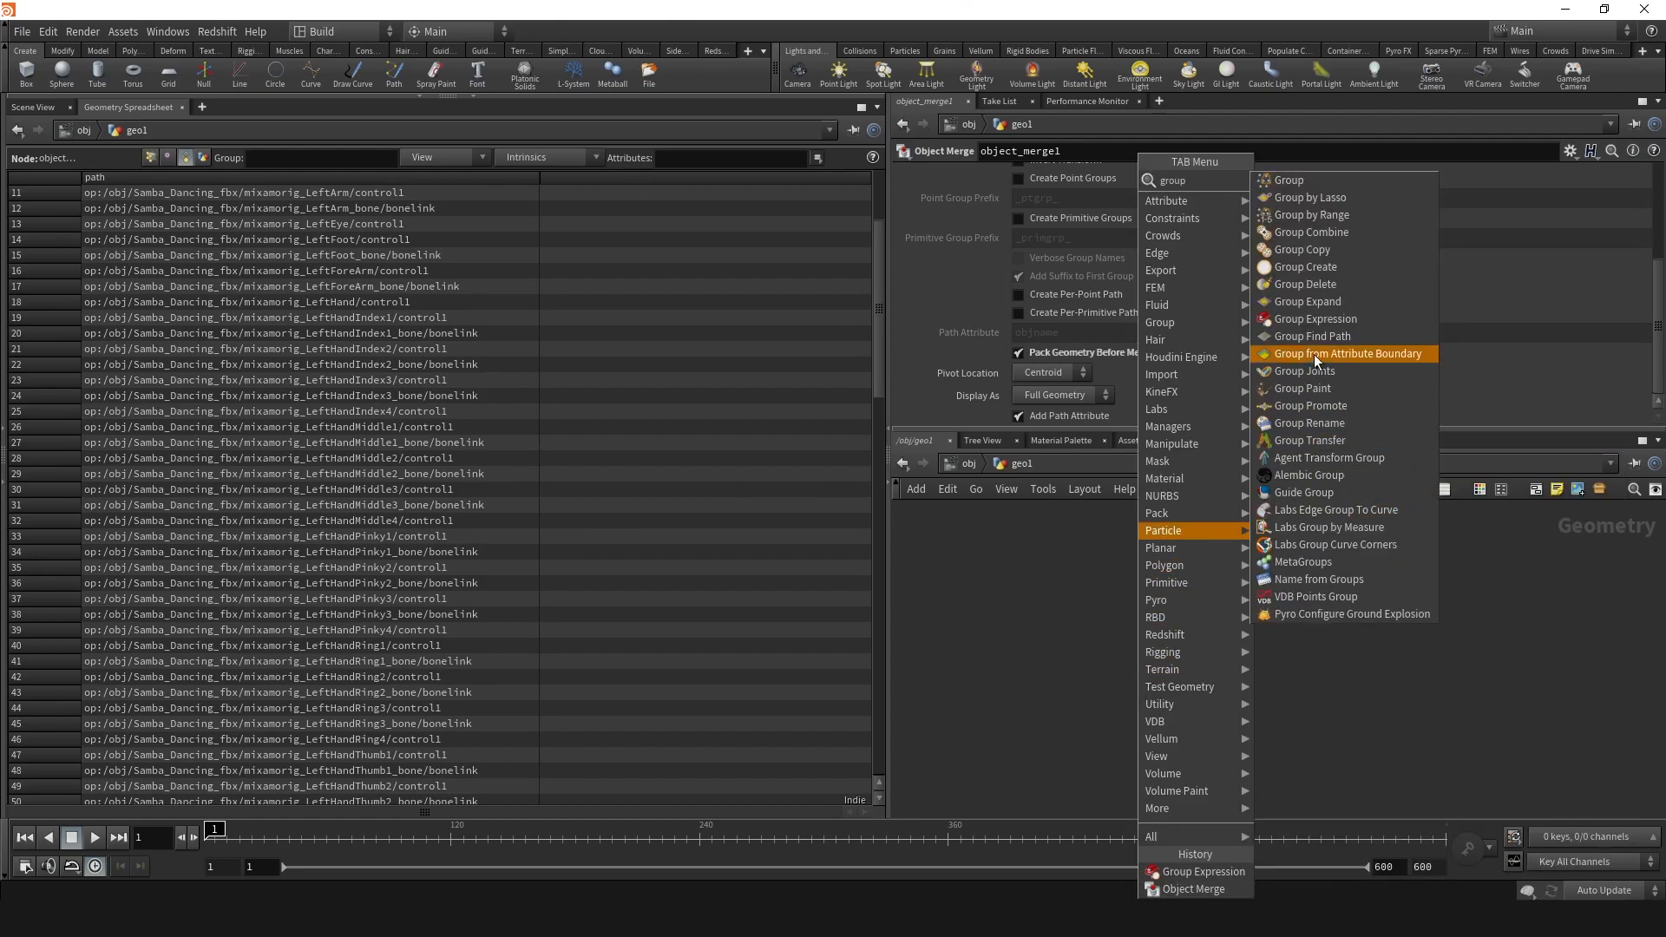
pyautogui.click(1325, 319)
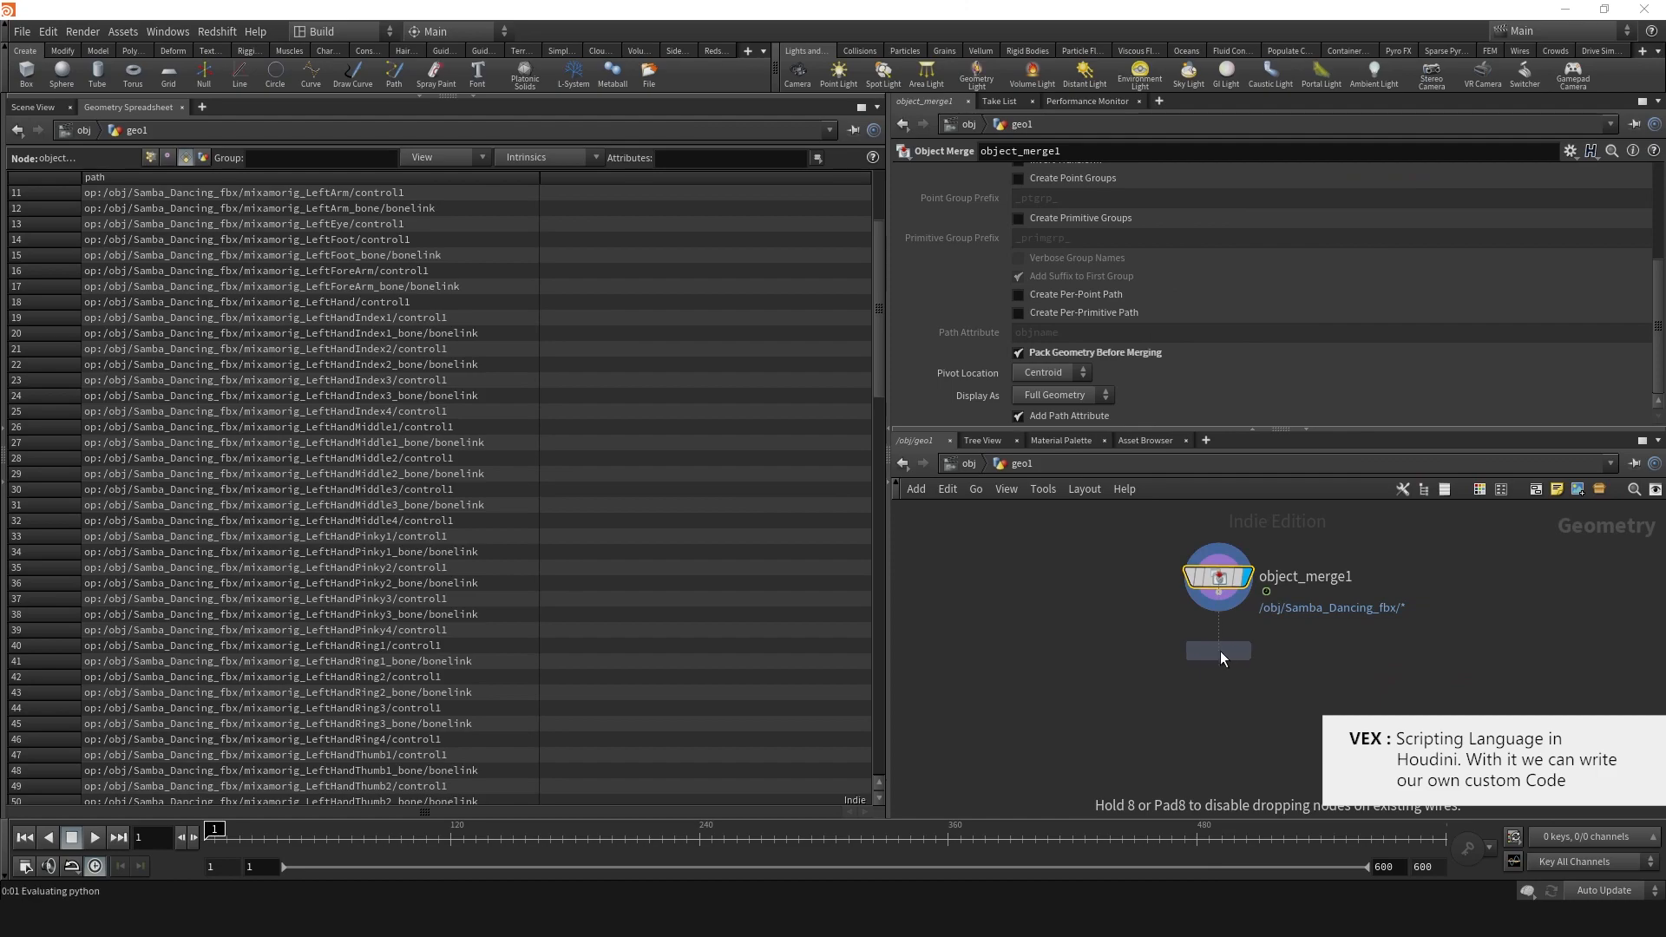
pyautogui.click(1220, 651)
pyautogui.click(1256, 621)
pyautogui.moveTo(159, 187); pyautogui.dragTo(540, 222)
# - Name the Group Expression's primitive group bones
pyautogui.doubleClick(1081, 246)
pyautogui.write('bones')
pyautogui.press('Return')
# - Look up the match VEX function in the Houdini help and shrink the help window to keep the path list visible
pyautogui.click(1089, 267)
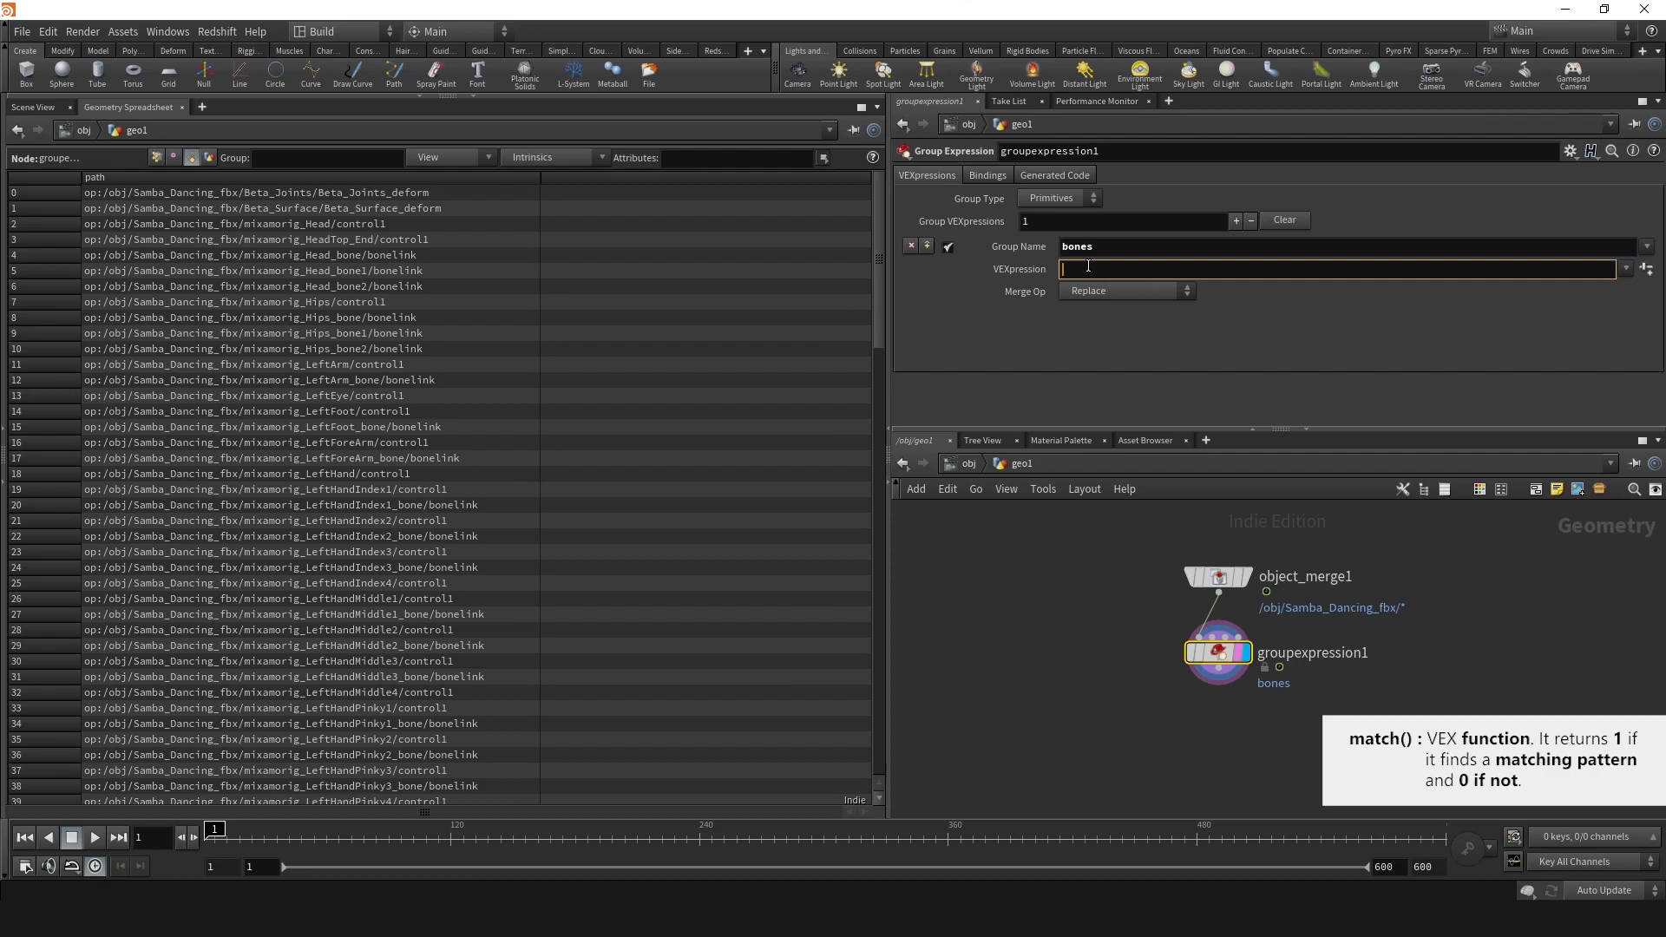
pyautogui.press('F1')
pyautogui.moveTo(1665, 313); pyautogui.dragTo(489, 240)
pyautogui.click(886, 311)
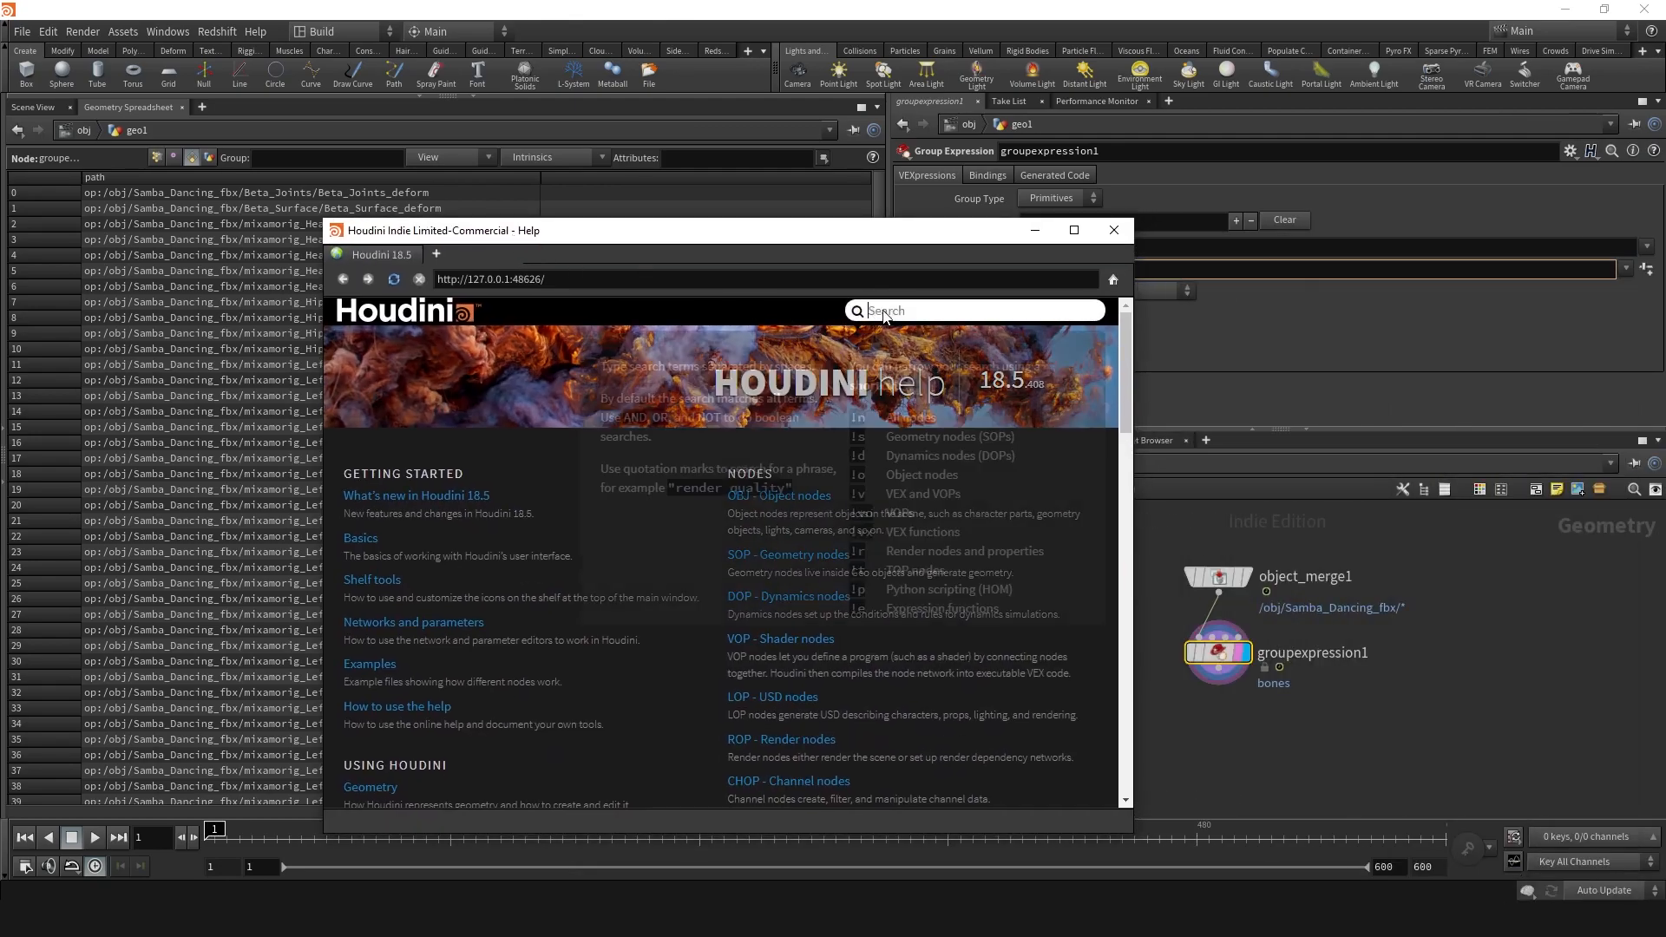
pyautogui.write('match')
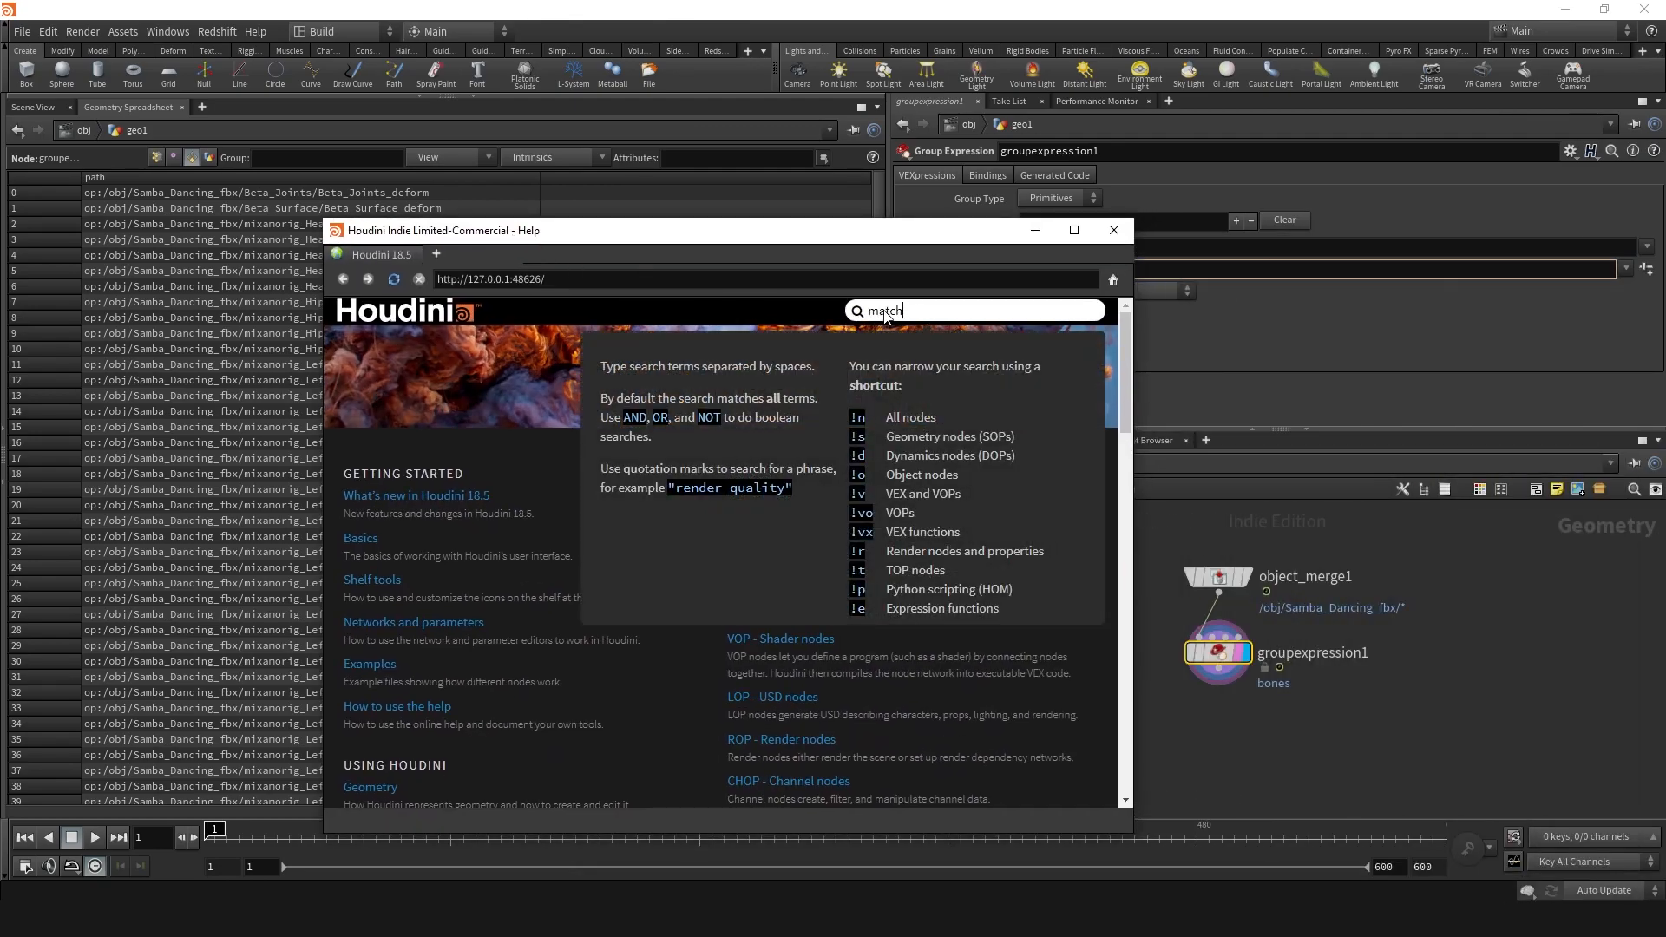
pyautogui.click(799, 388)
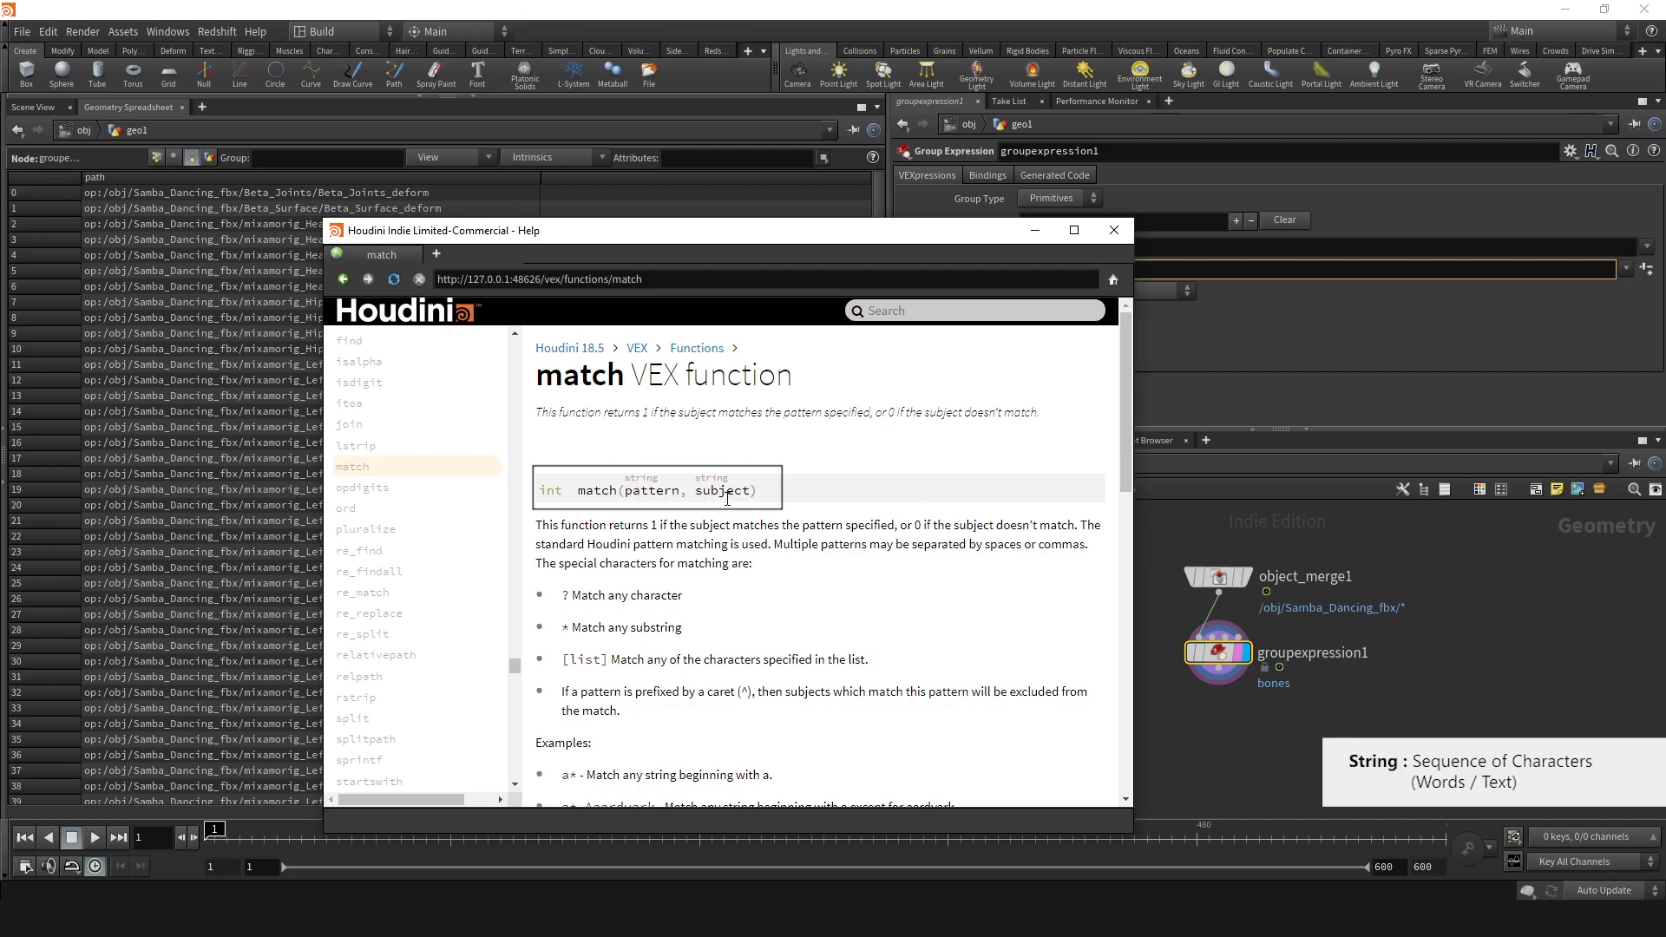
pyautogui.moveTo(806, 237); pyautogui.dragTo(560, 211)
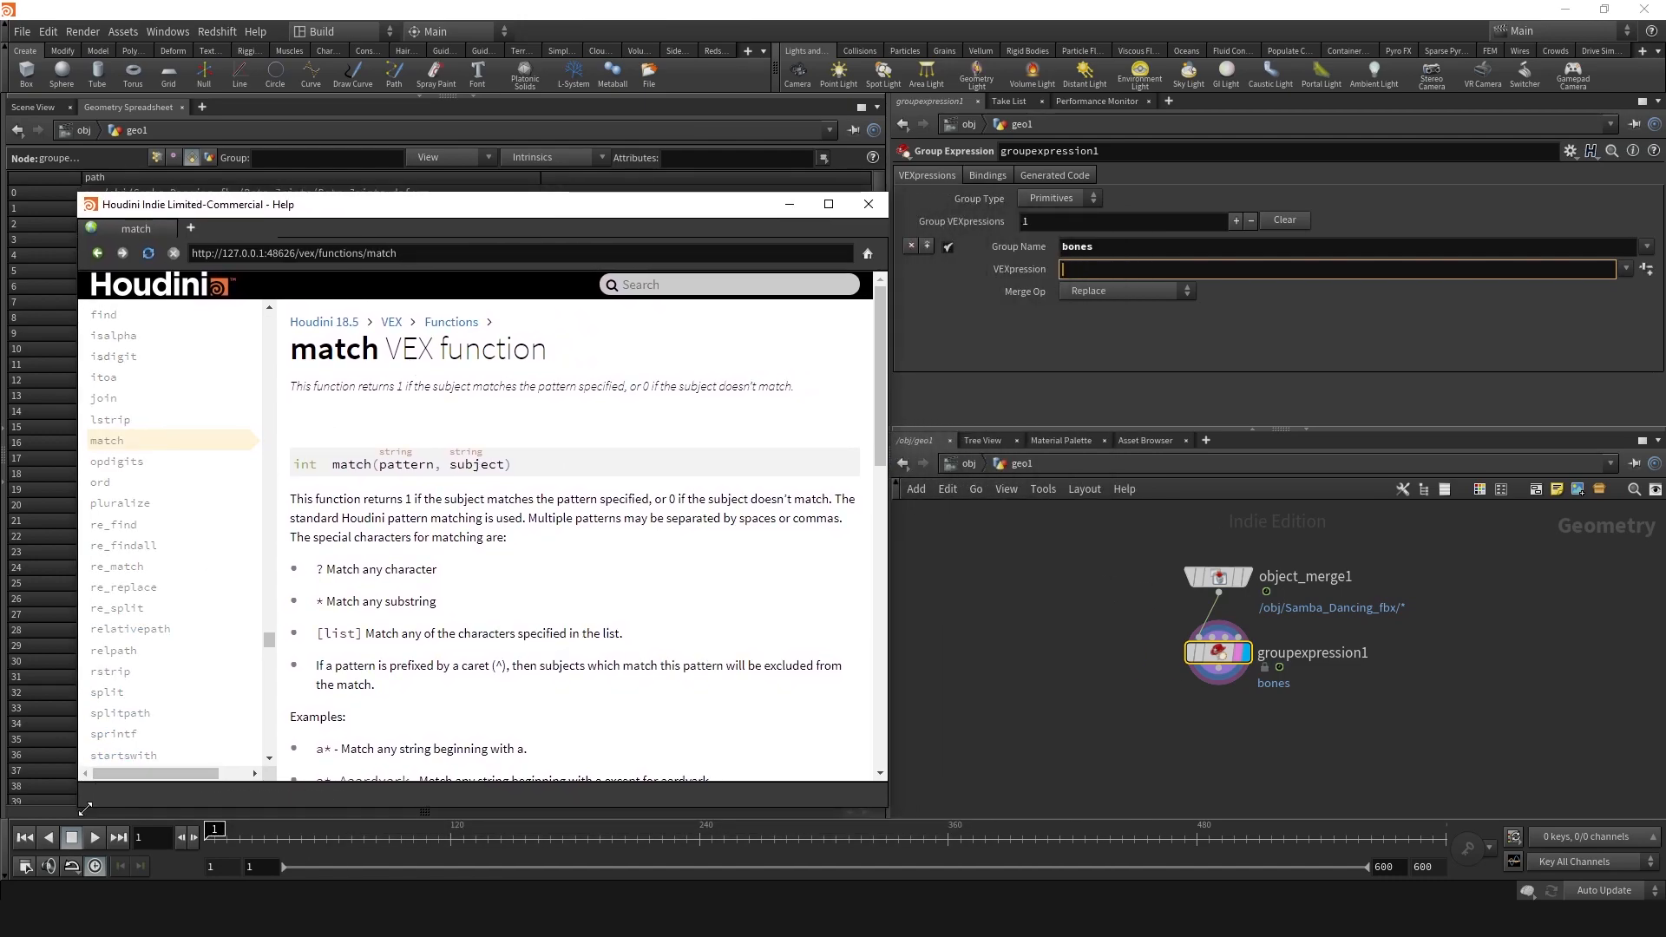
pyautogui.moveTo(79, 806); pyautogui.dragTo(544, 538)
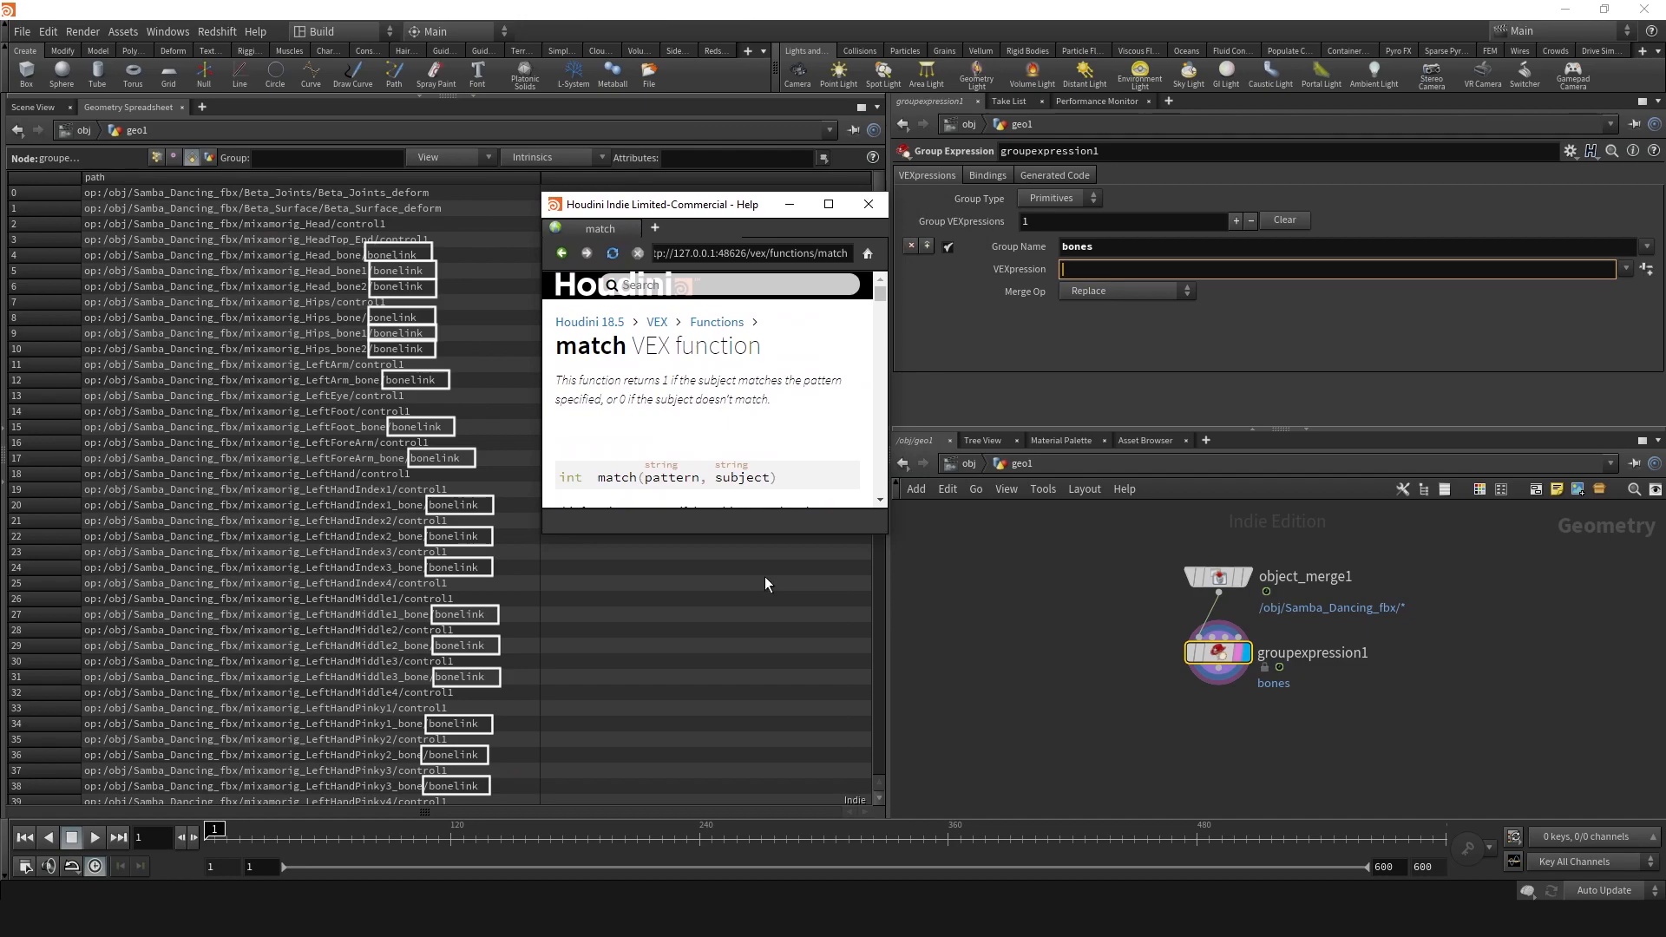
# - Enter match("*bonelink",s@path) as the VEXpression for the bones group
pyautogui.click(1084, 267)
pyautogui.write('match()')
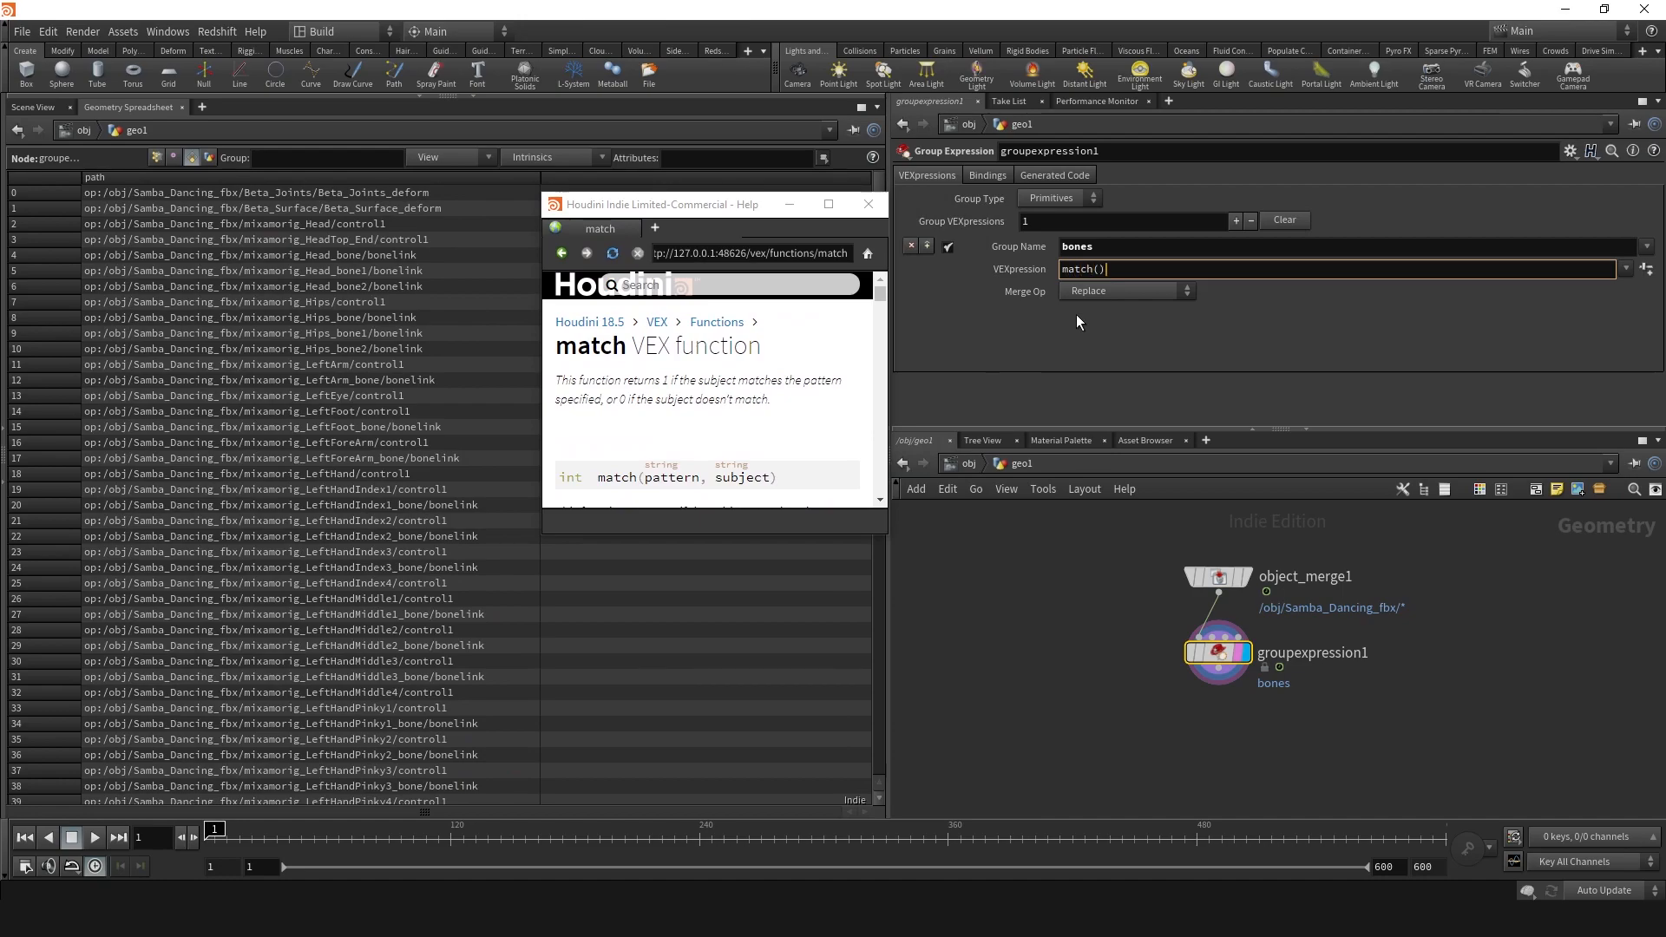
pyautogui.press('Left')
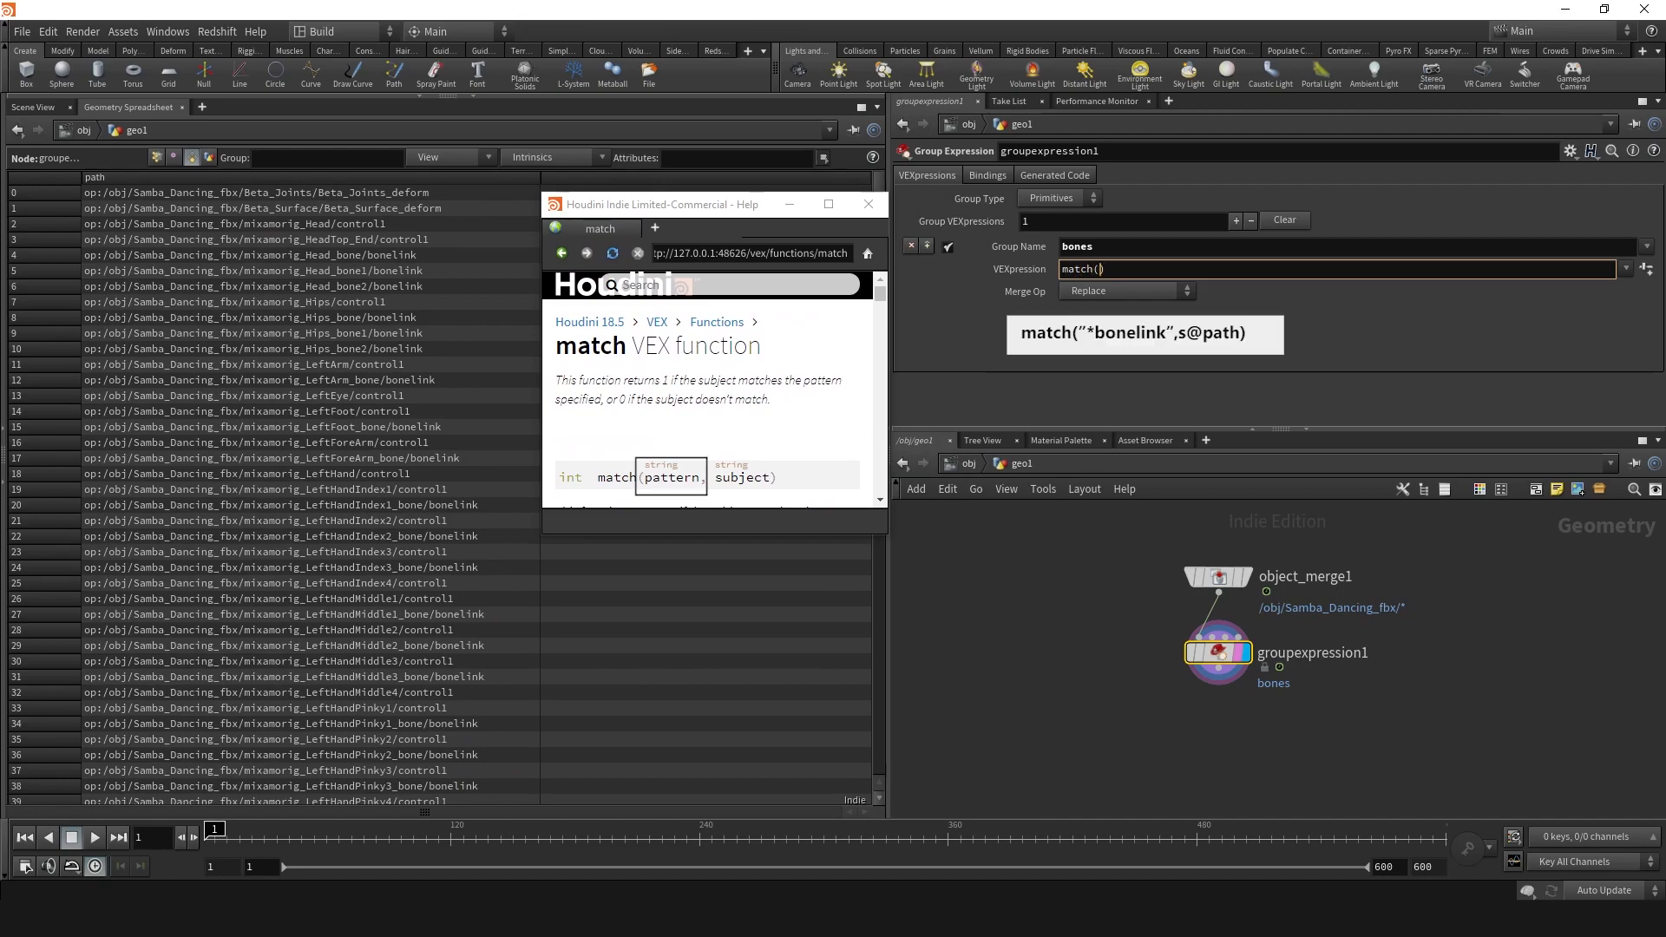
pyautogui.write('"*bonelink",')
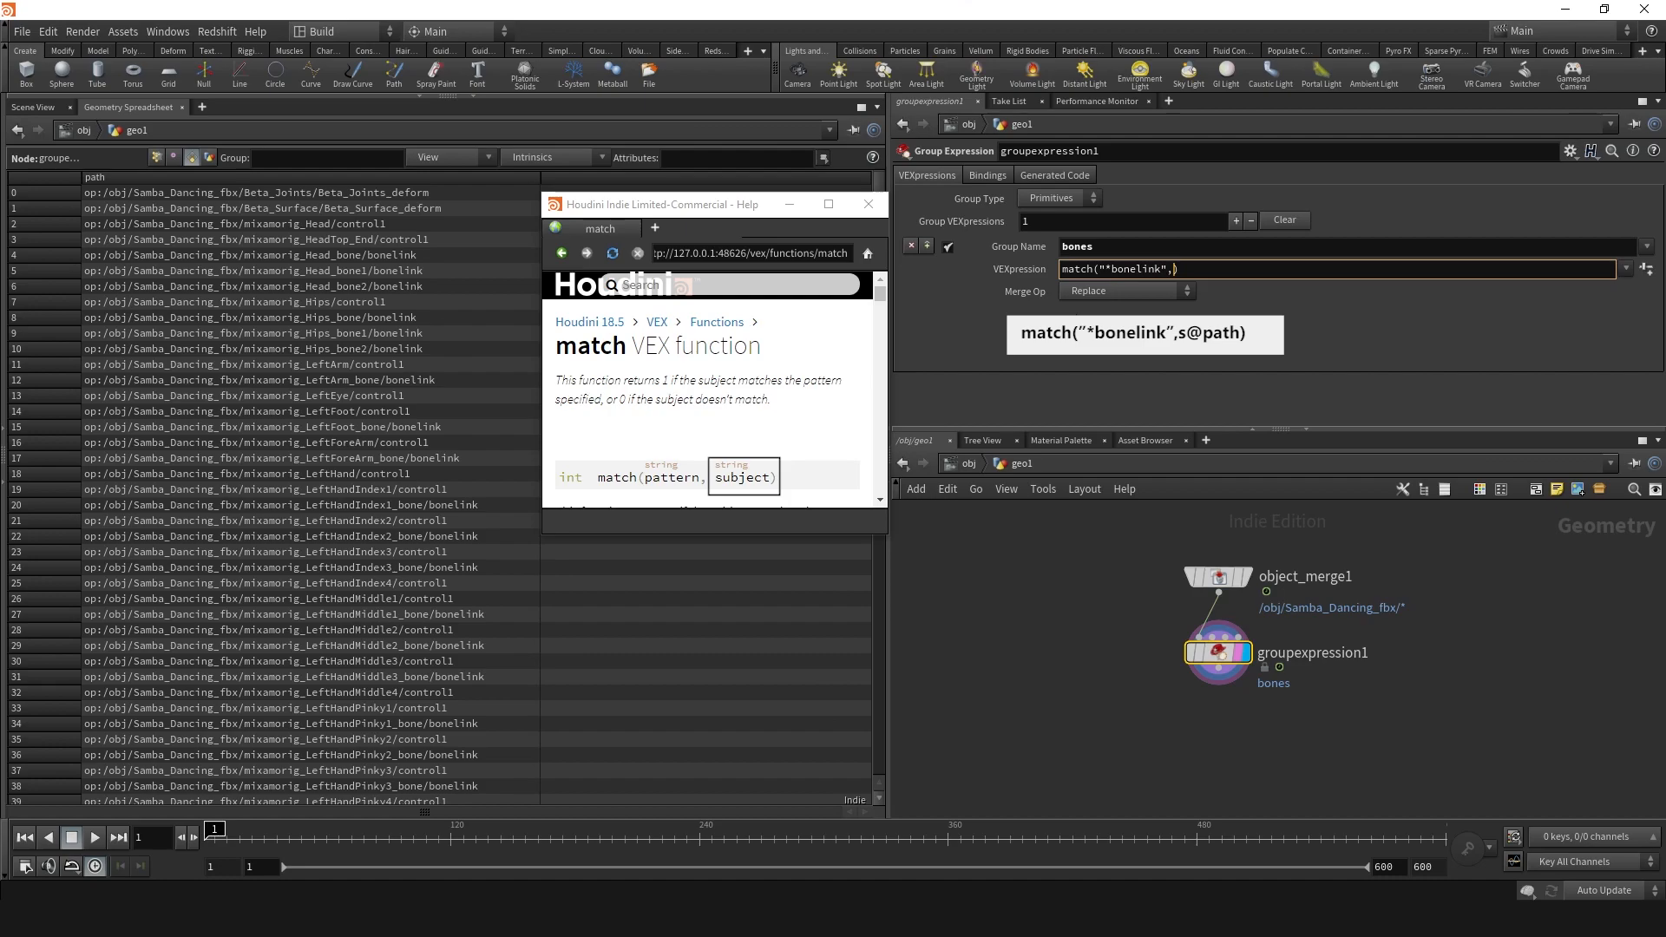
pyautogui.write('s@path')
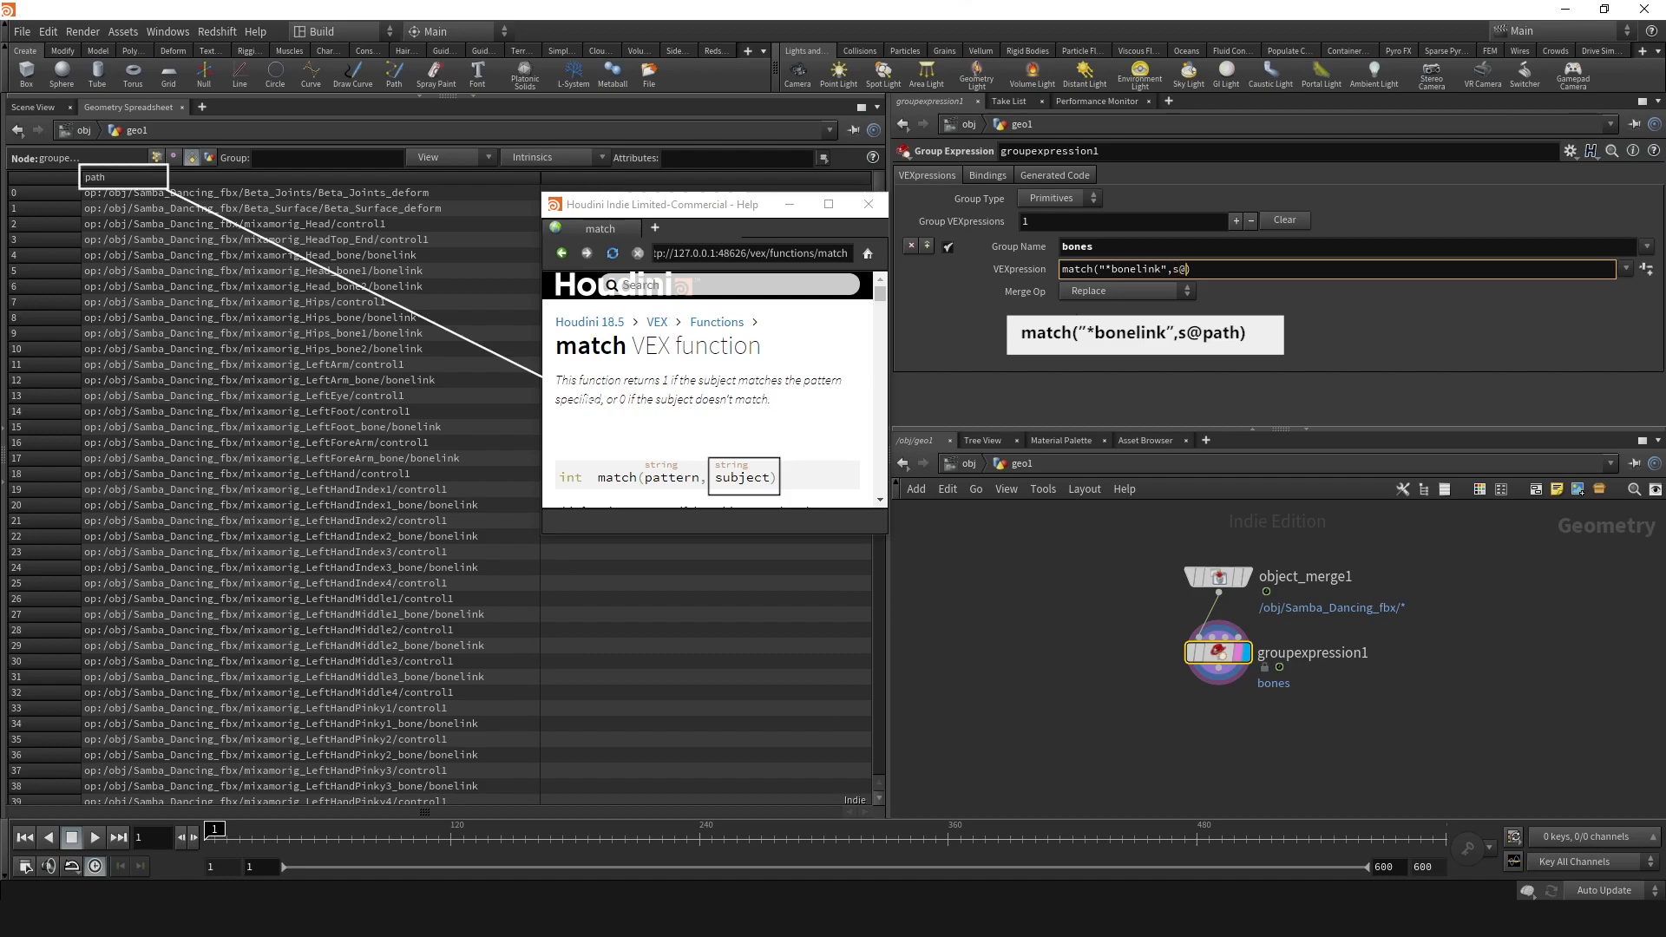
pyautogui.press('Return')
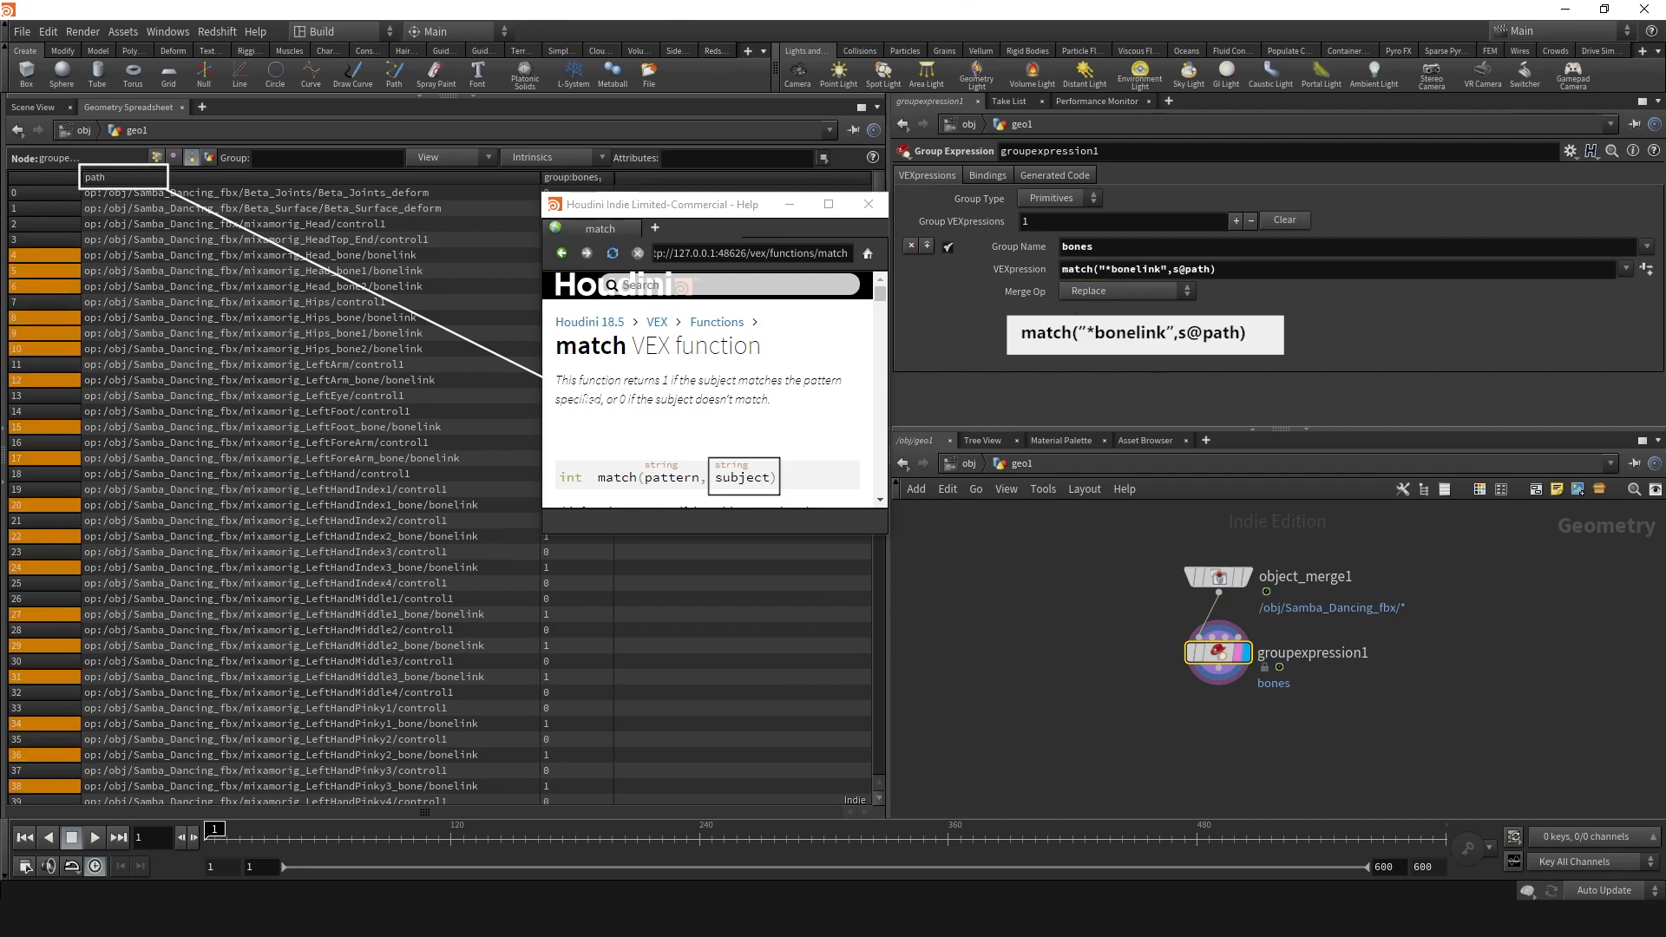
# - Close the help window, sort the spreadsheet by bones group membership, review the grouped primitives, and restore the 3D view
pyautogui.click(868, 204)
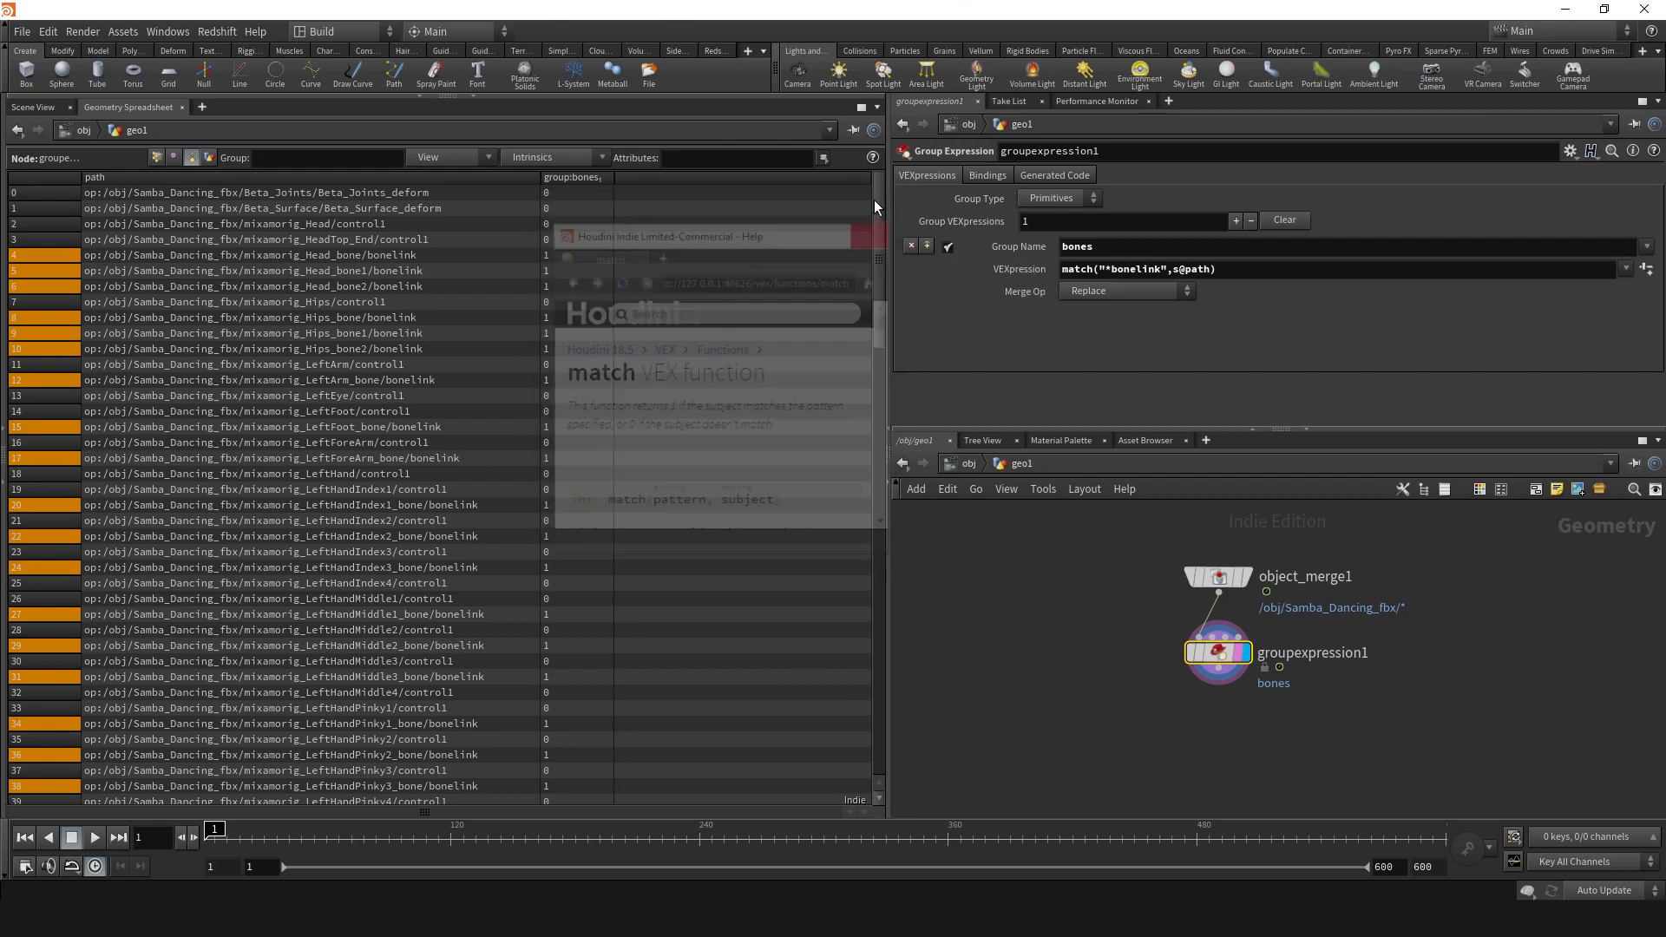
pyautogui.click(591, 176)
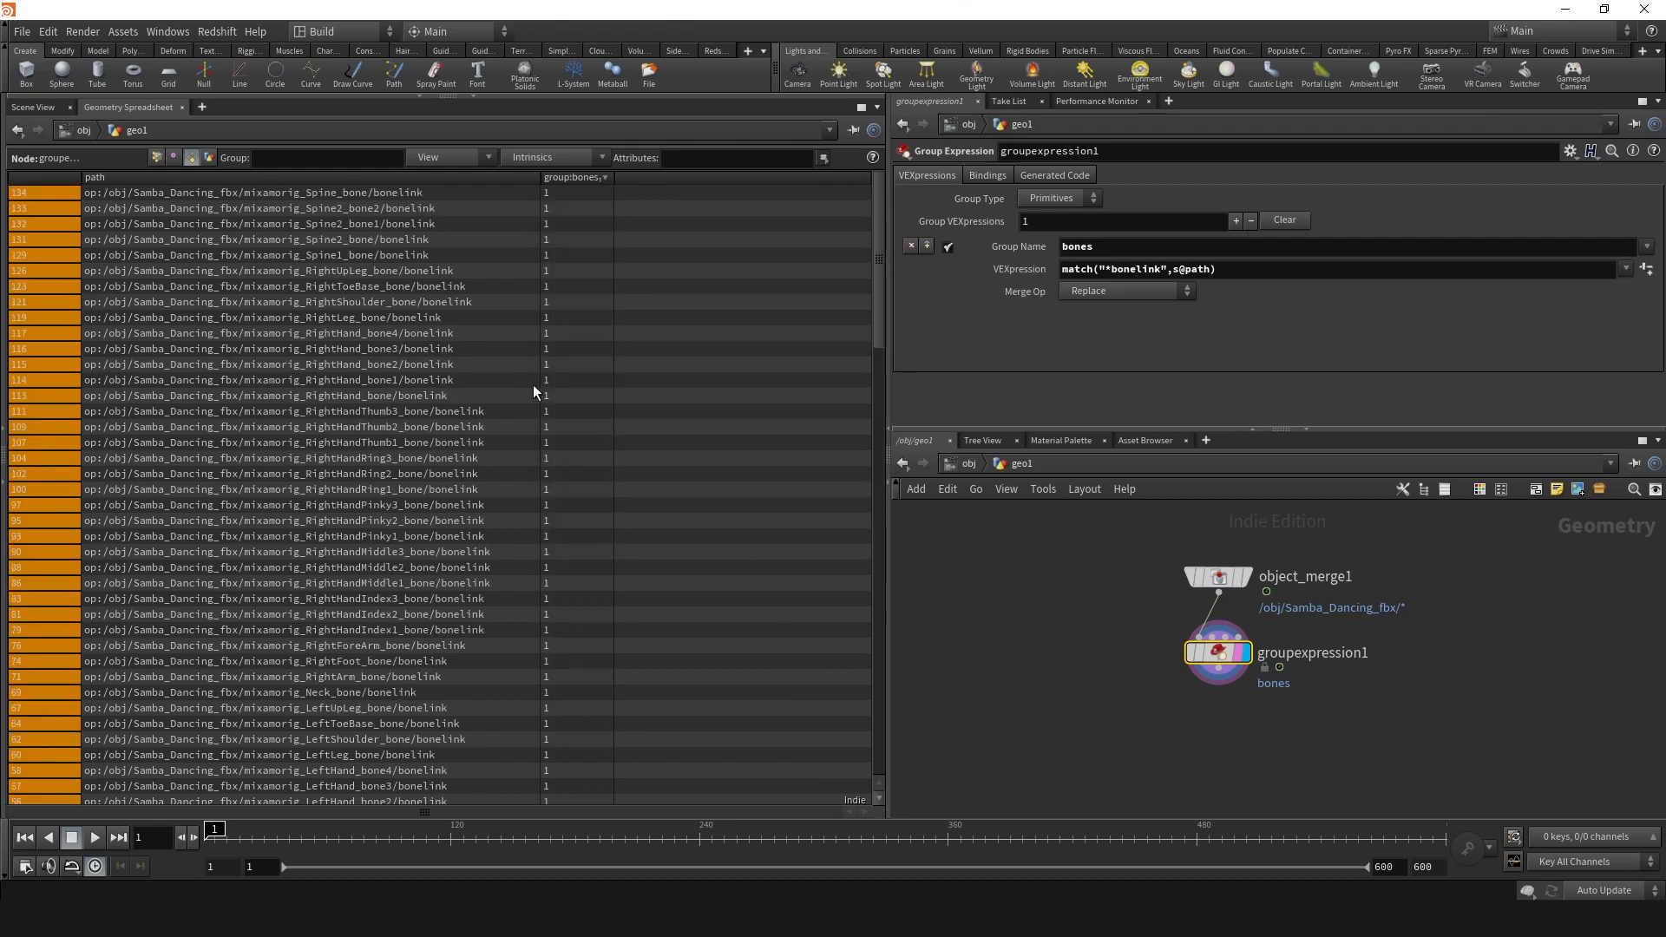
pyautogui.moveTo(878, 257); pyautogui.dragTo(876, 398)
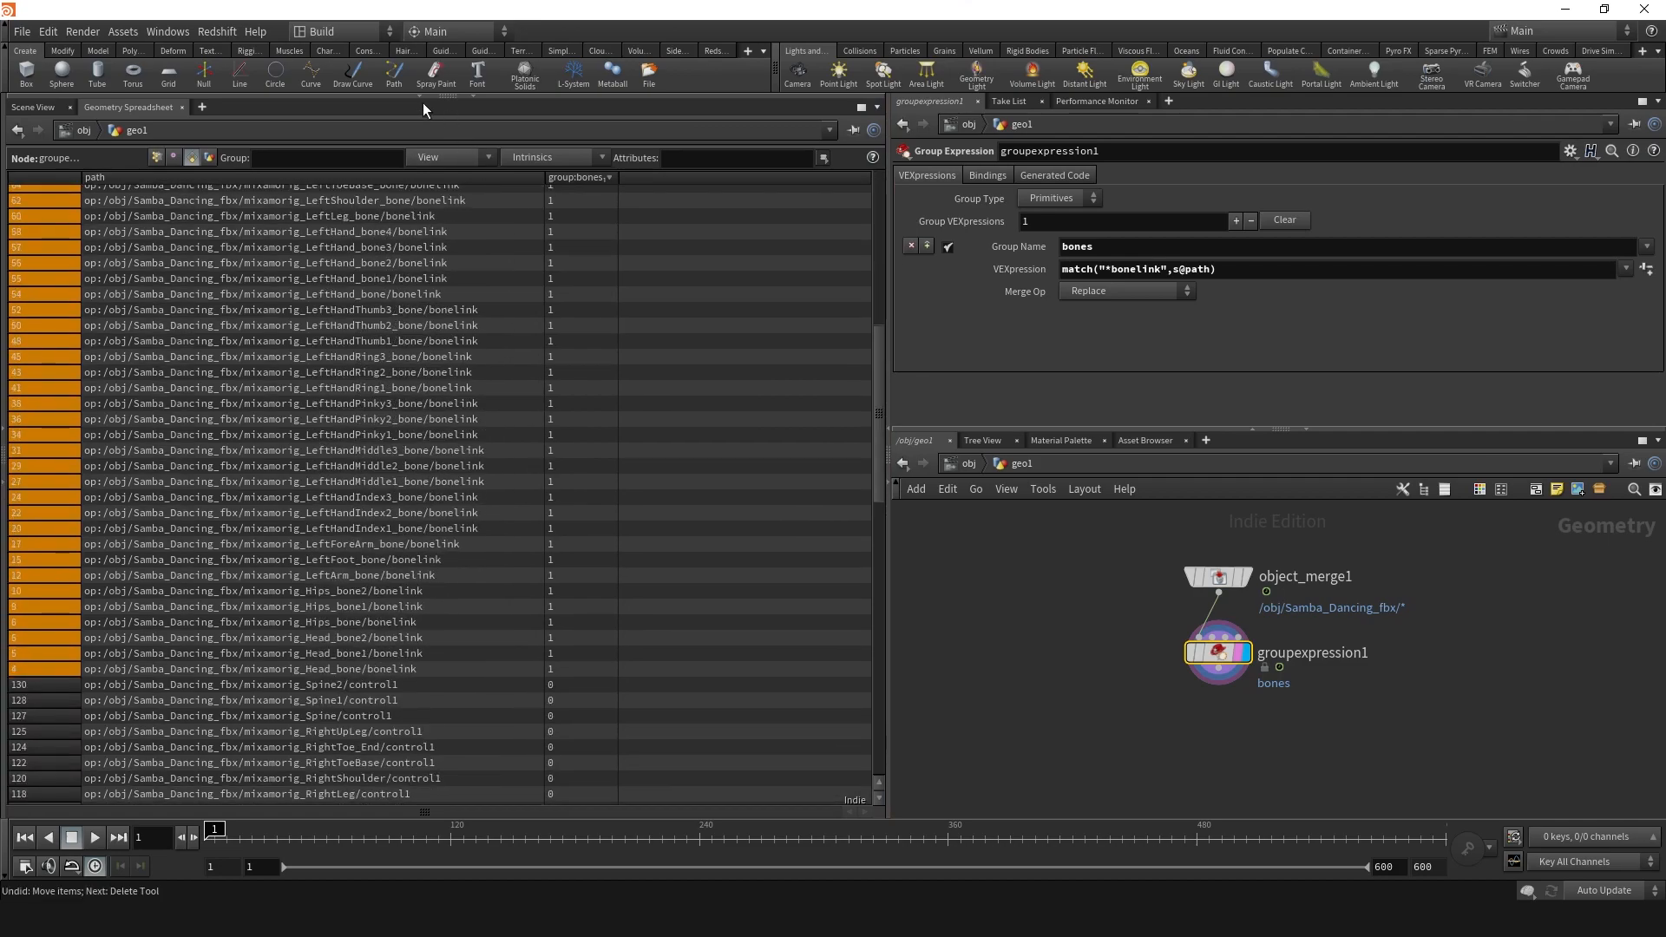
pyautogui.click(420, 101)
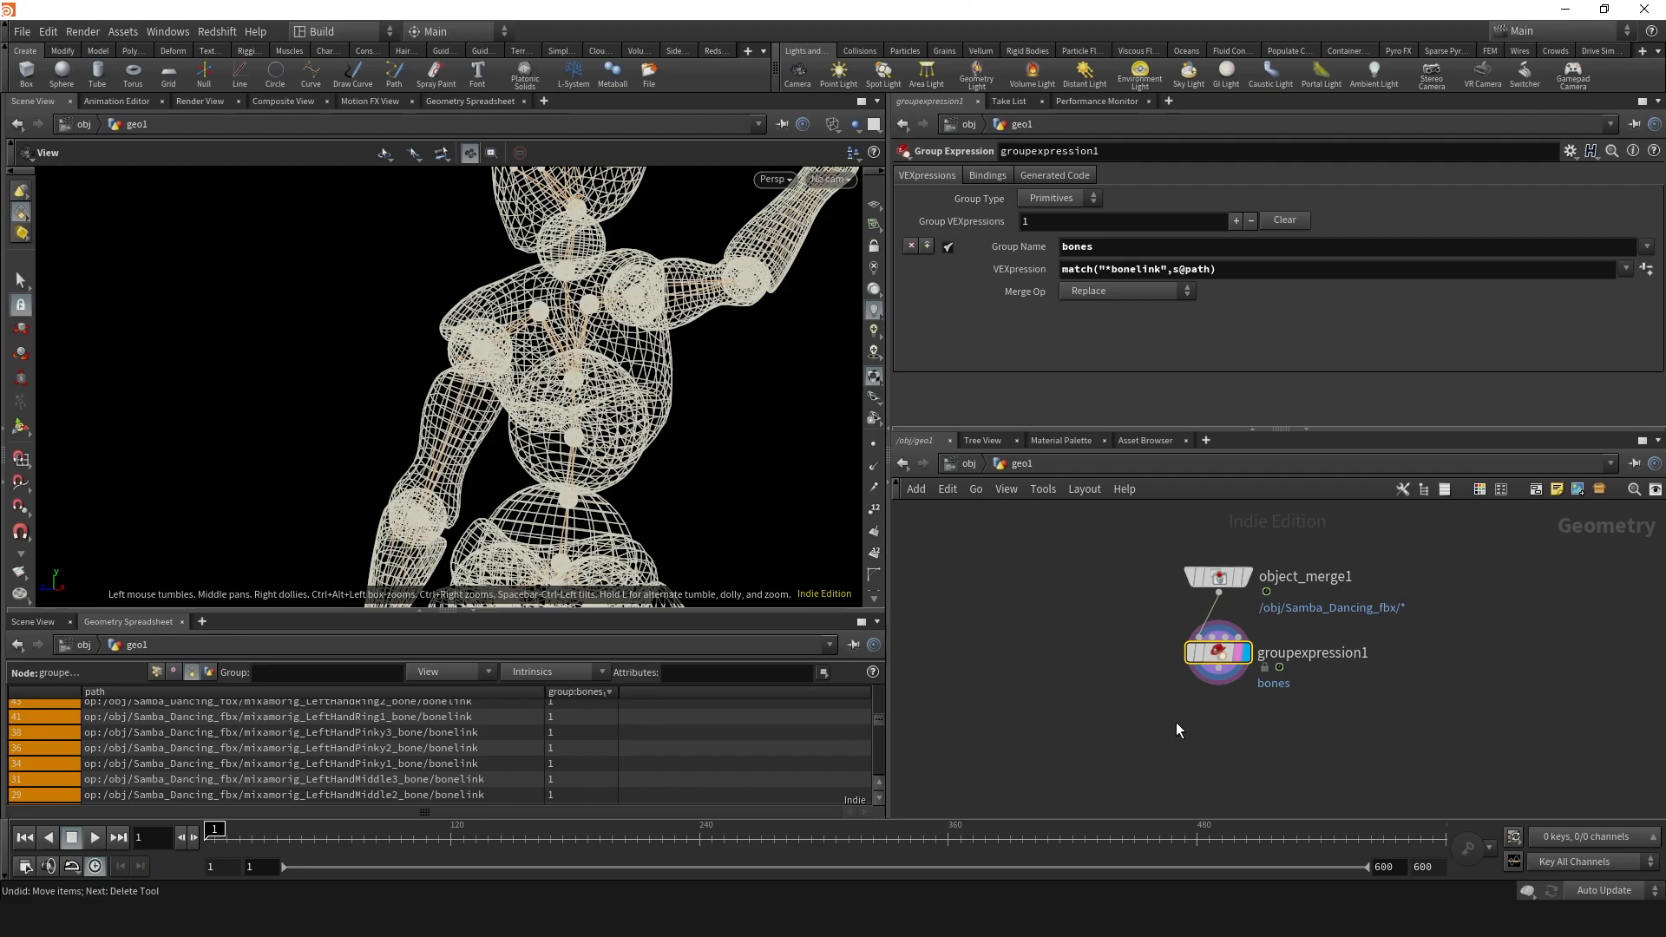
# - Add a Delete node after the Group Expression node and display its output
pyautogui.press('Tab')
pyautogui.write('delete')
pyautogui.press('Return')
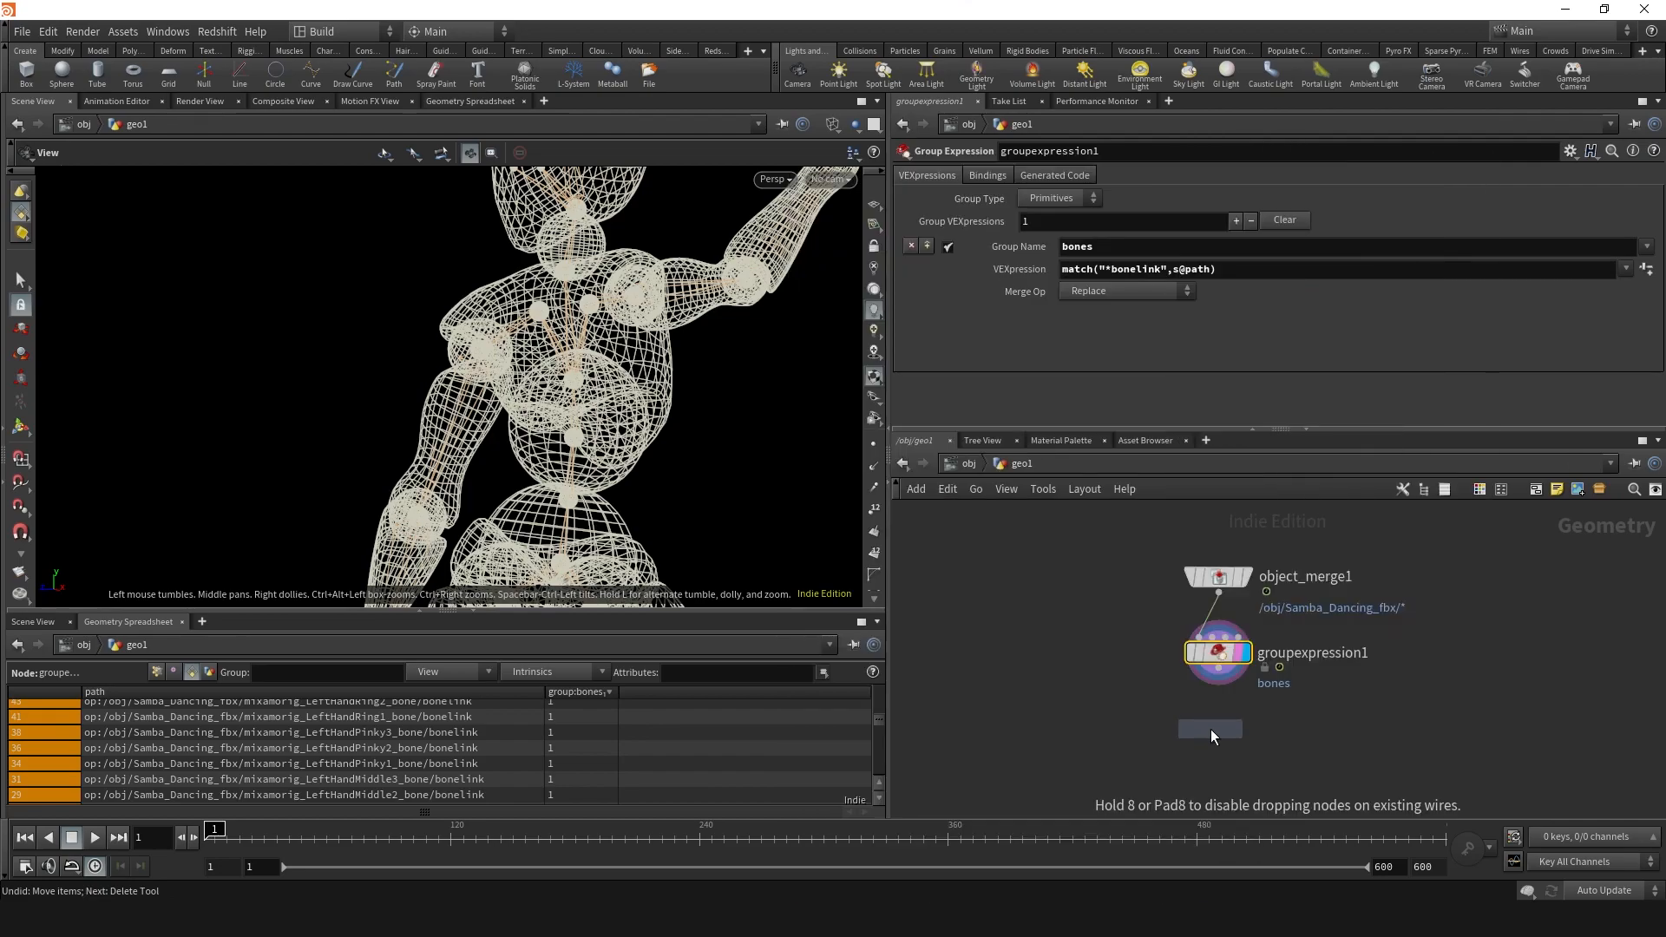
pyautogui.click(1217, 733)
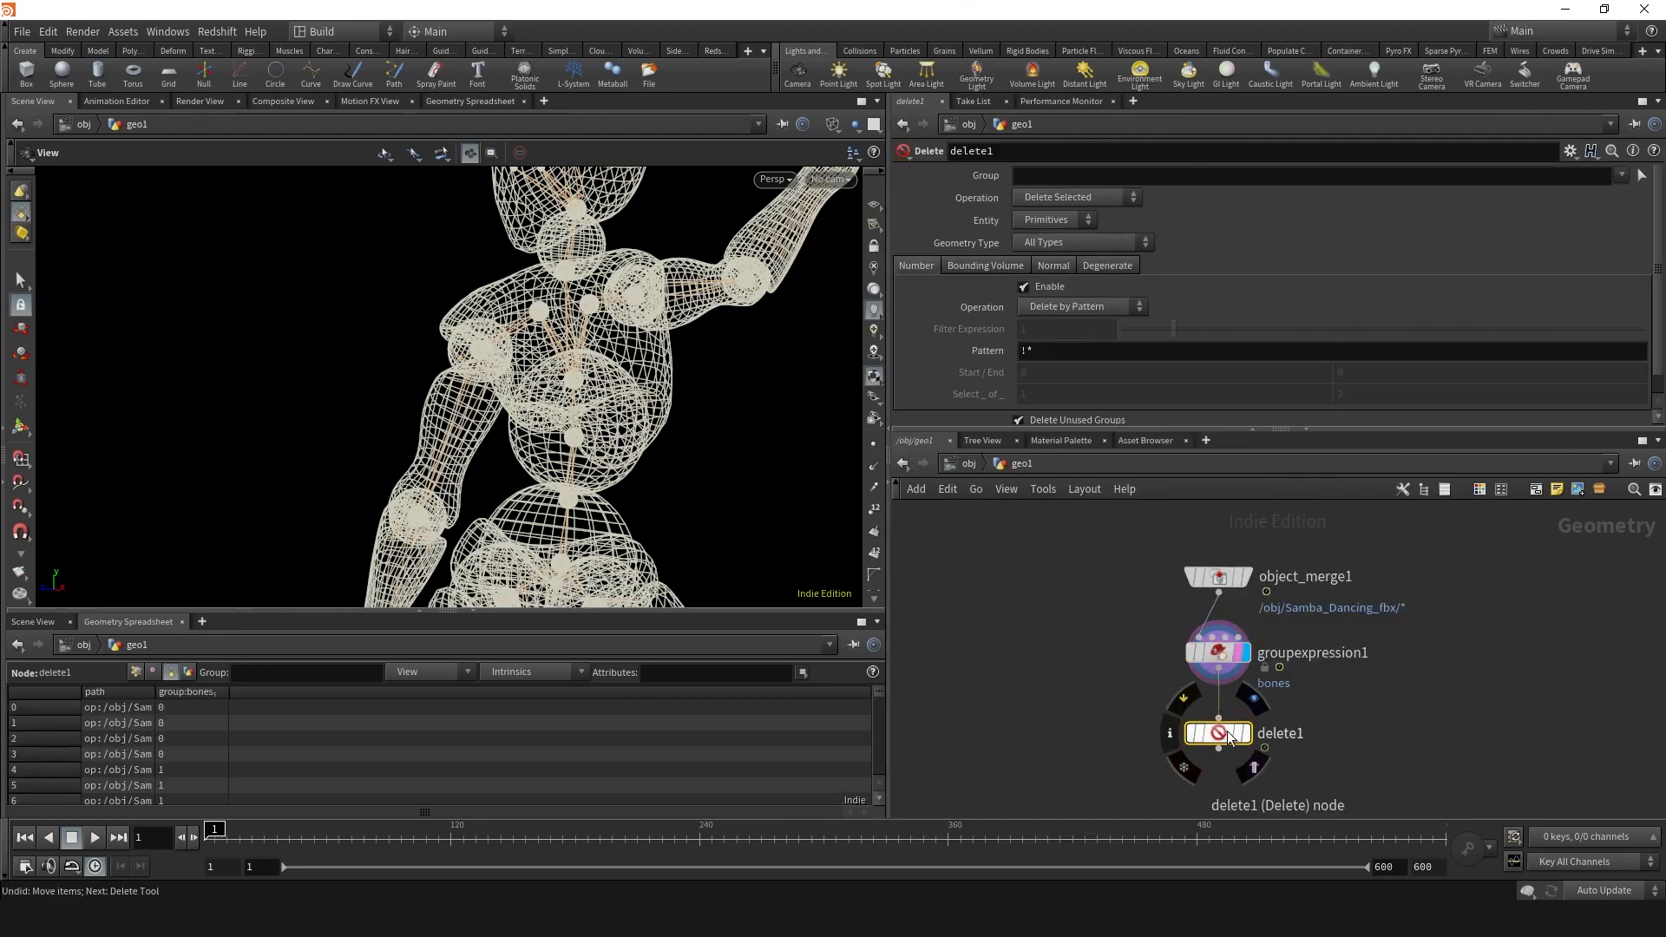
pyautogui.click(1245, 733)
# - Set the Delete node's Group to bones
pyautogui.click(1567, 174)
pyautogui.click(1623, 177)
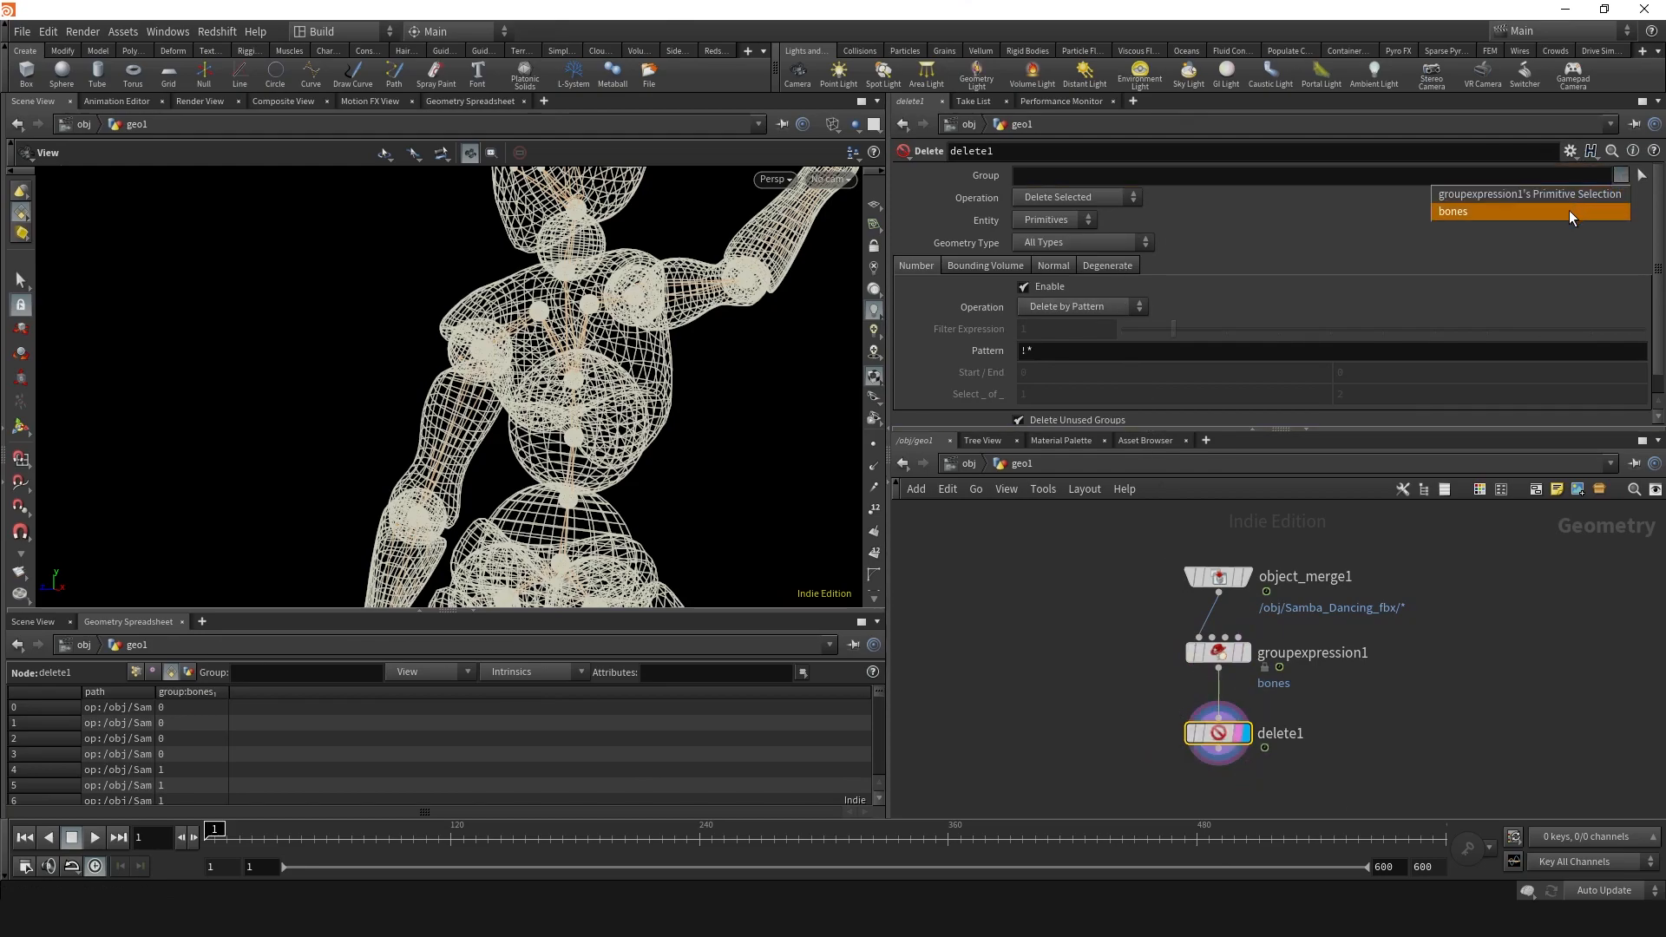
pyautogui.click(1569, 210)
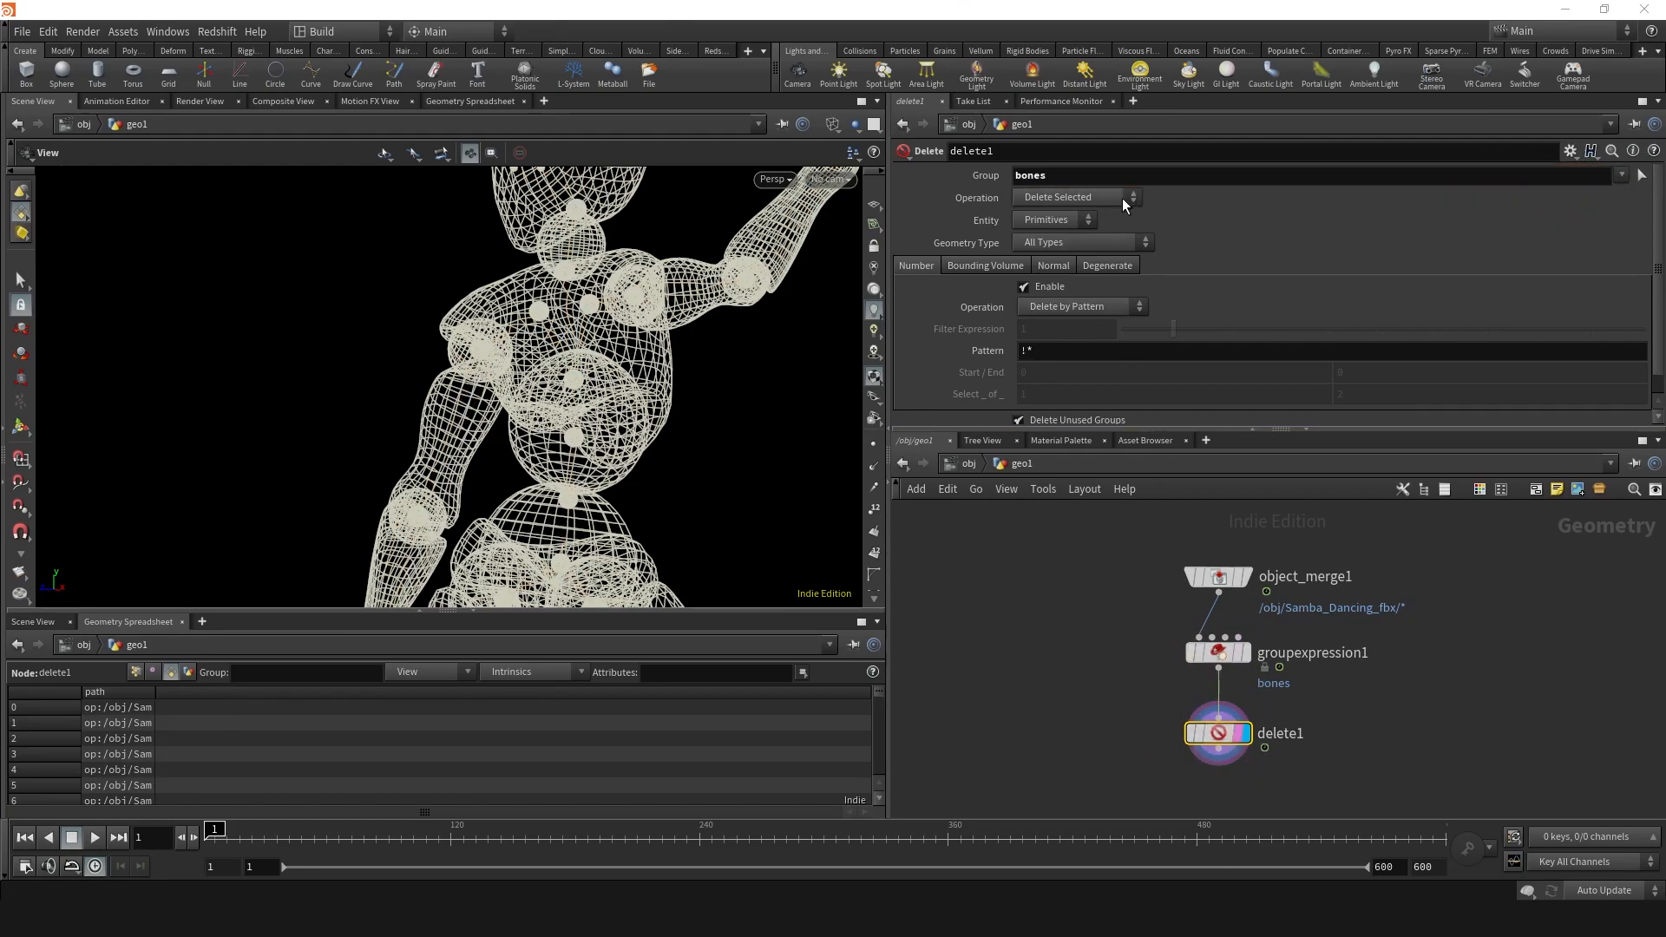
pyautogui.click(1062, 222)
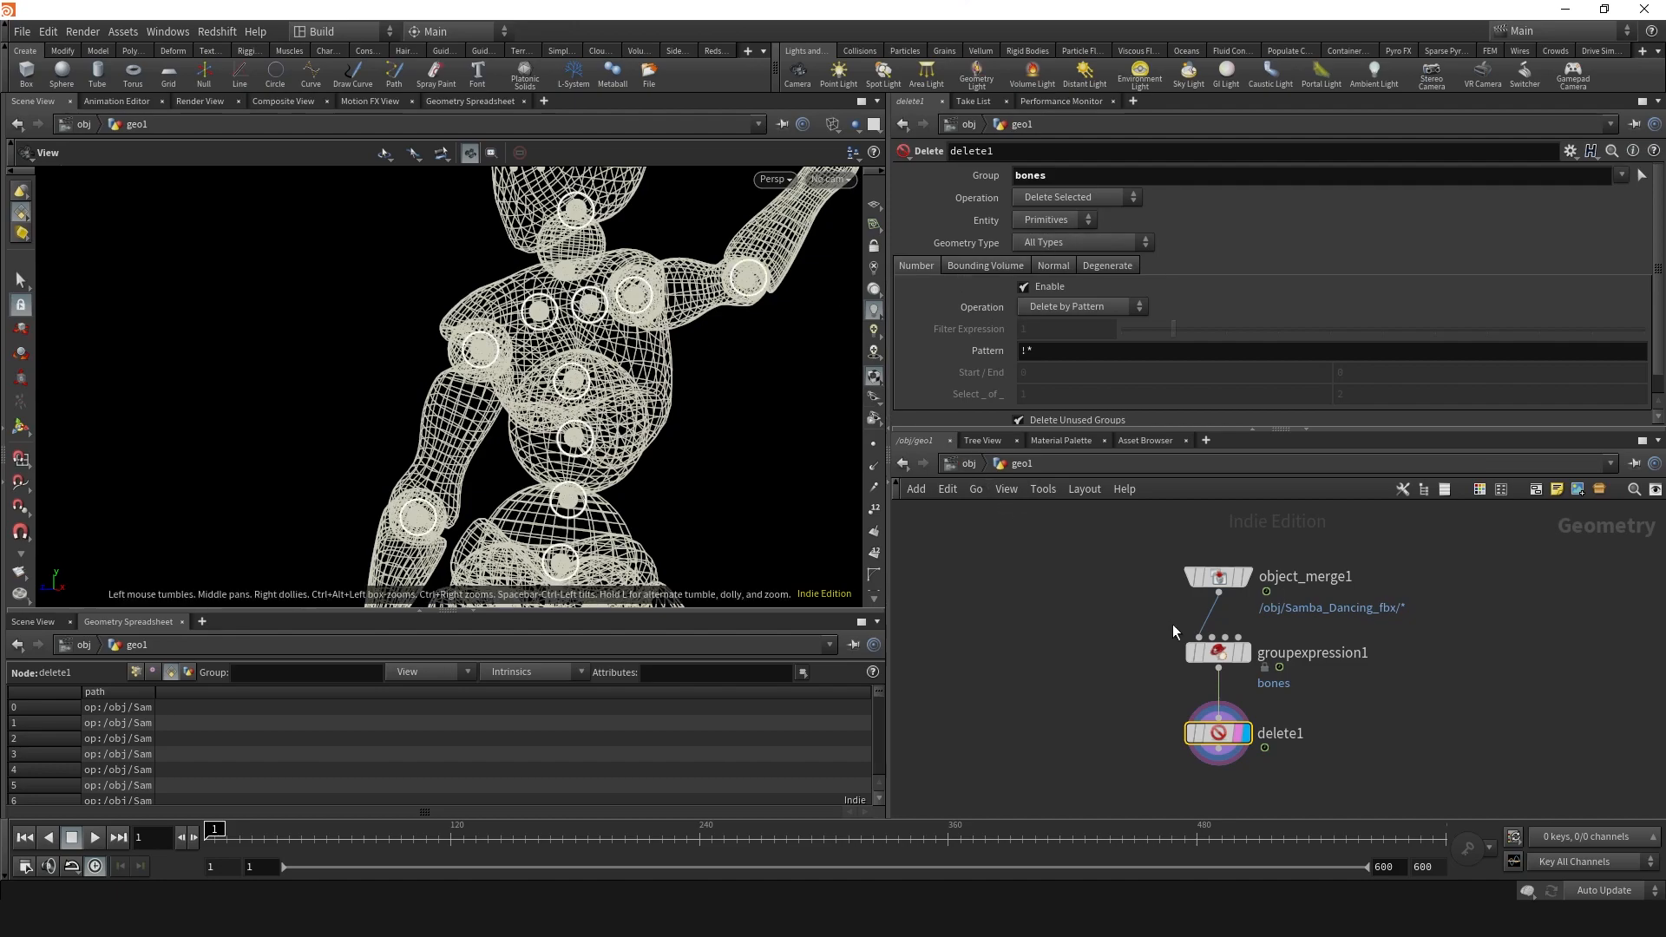
# - Add a second group entry to the Group Expression node and name it JointPoints
pyautogui.click(1218, 652)
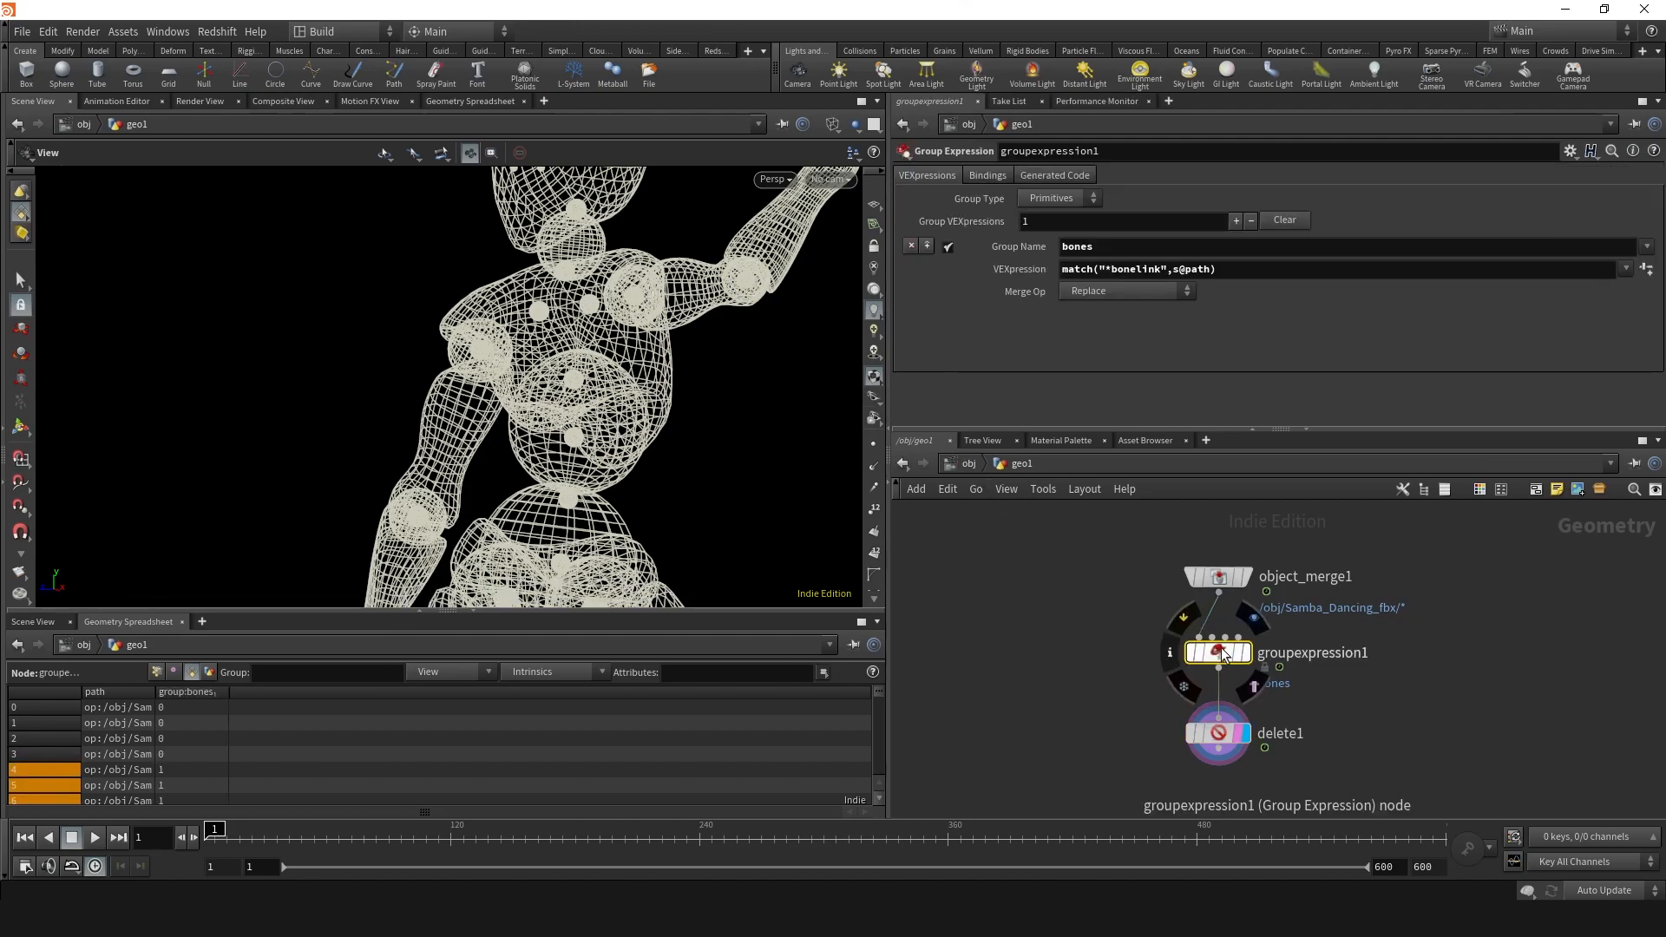
pyautogui.click(927, 247)
pyautogui.write('J')
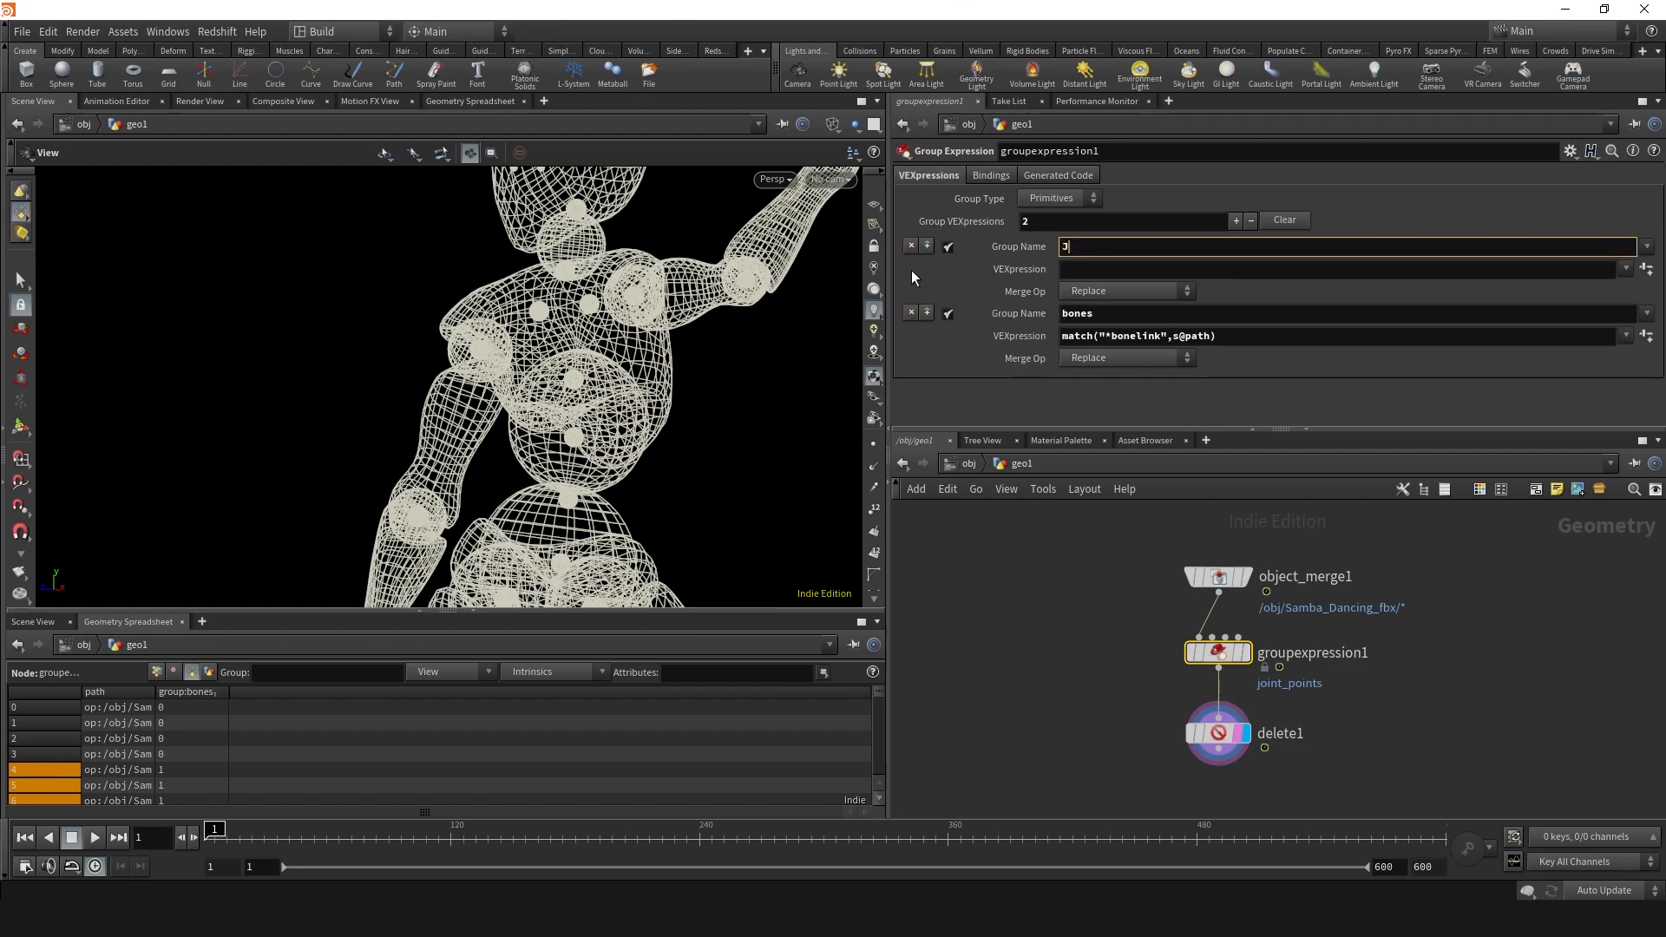
pyautogui.write('ointPoints')
pyautogui.press('Return')
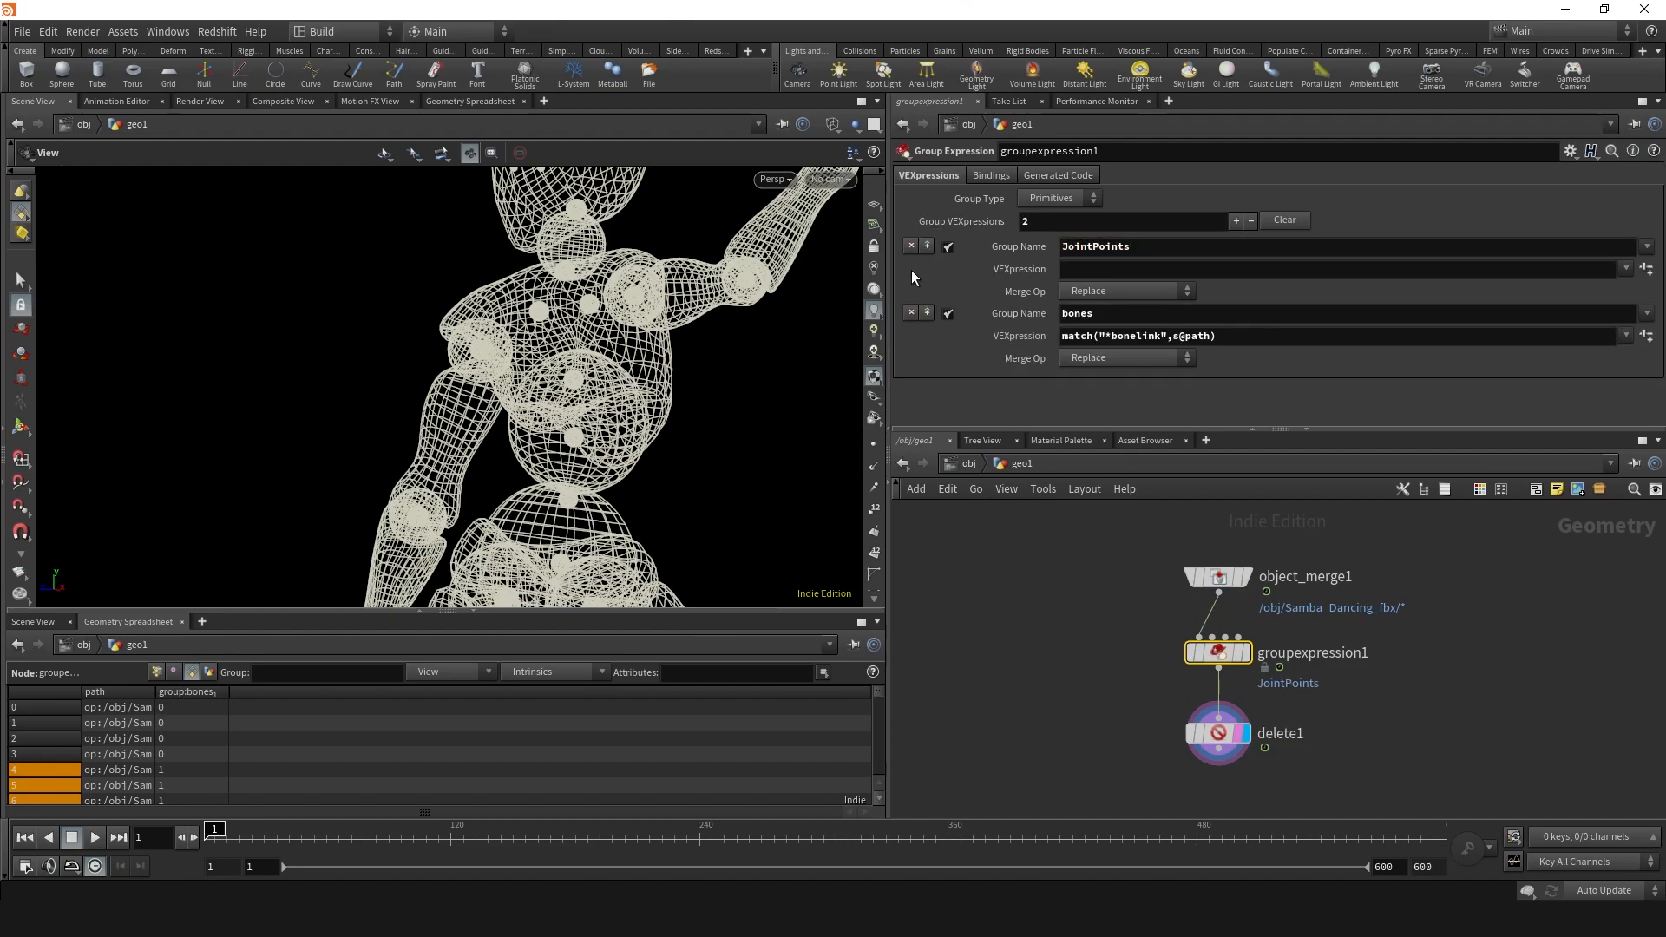
# - Enter match("*control1",s@path) as the VEXpression for the JointPoints group
pyautogui.click(1128, 269)
pyautogui.write('match("")')
pyautogui.write('*control')
pyautogui.write('1",s@path)')
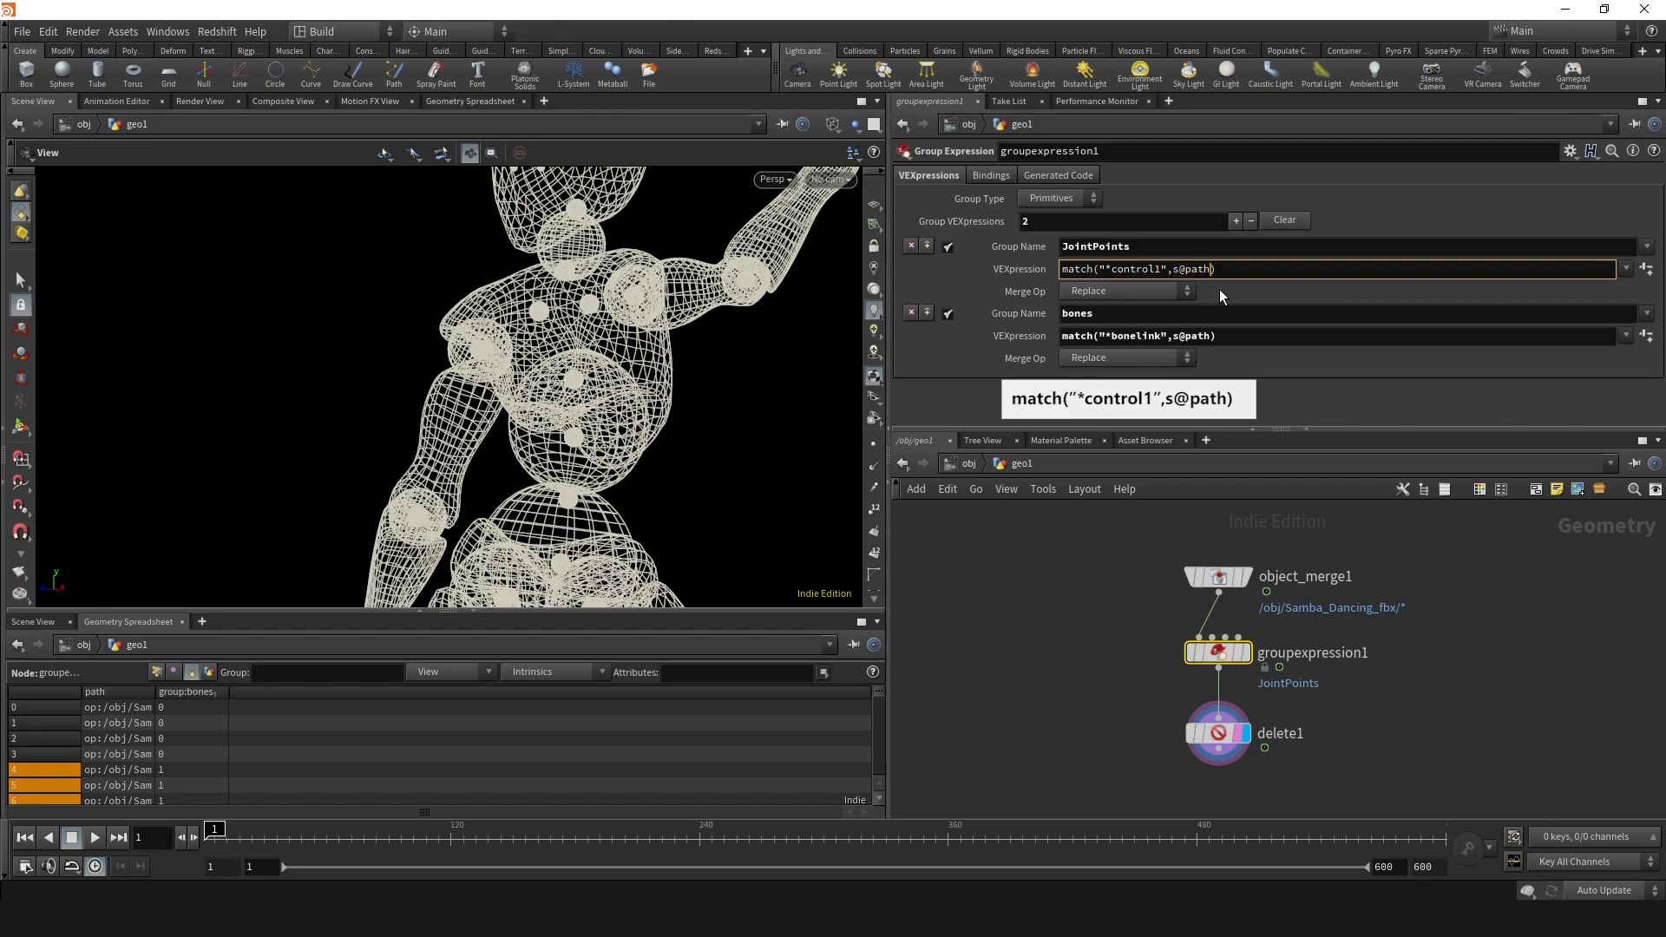
pyautogui.press('Return')
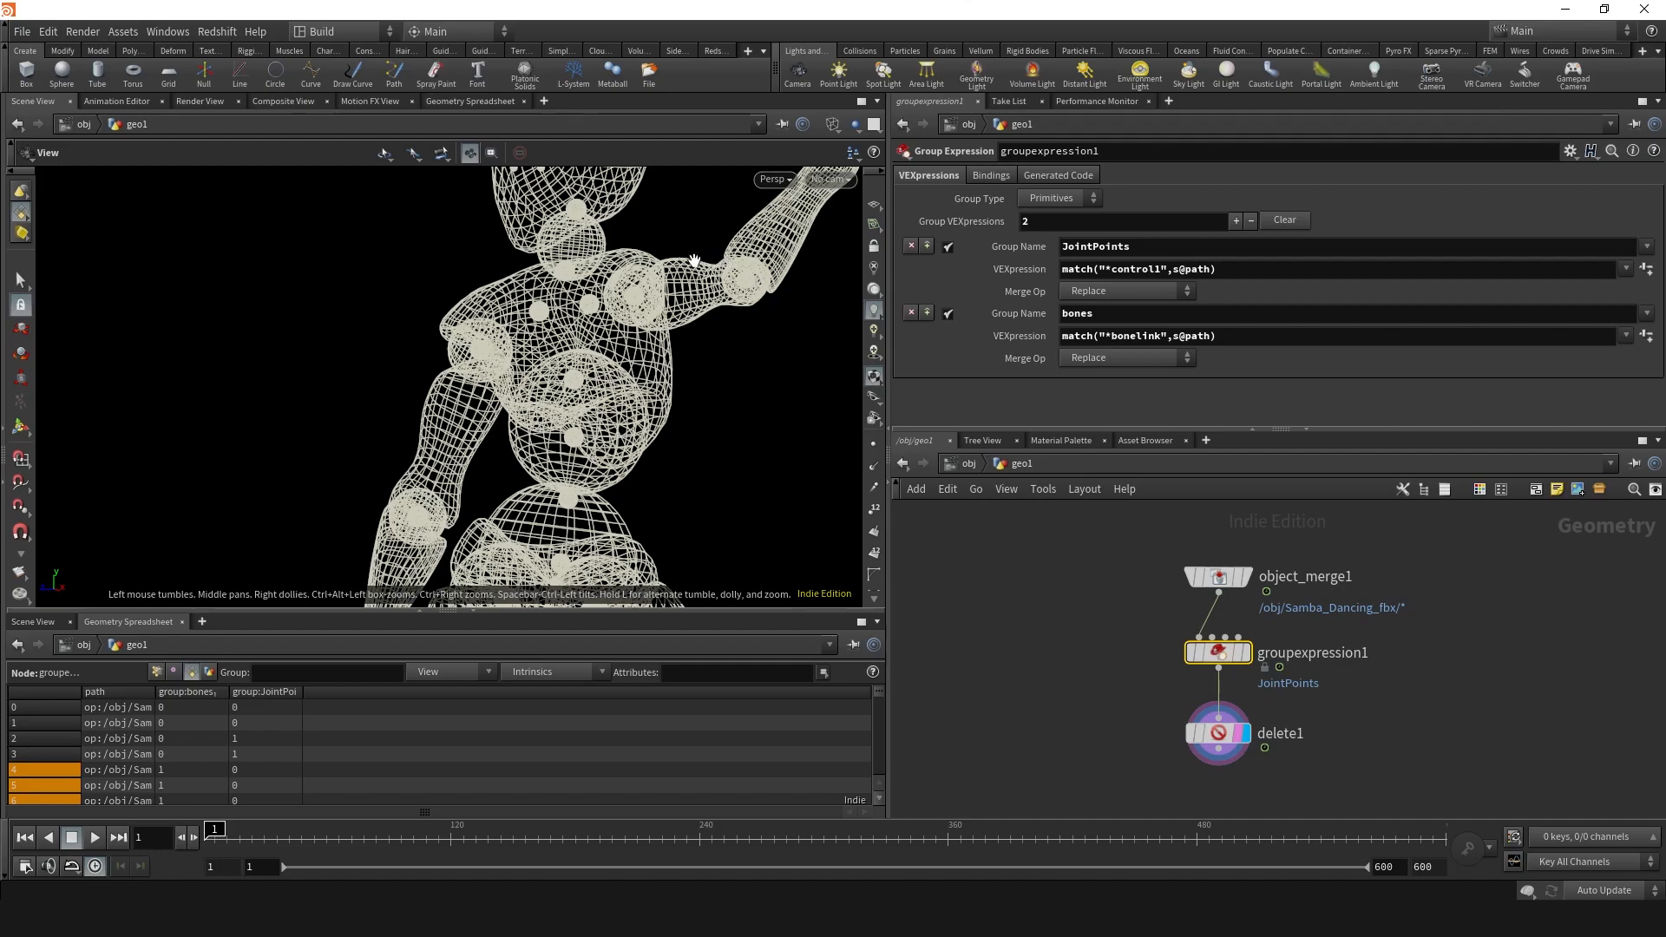
# - Add a third group entry to the Group Expression node and name it Eyes
pyautogui.moveTo(695, 260); pyautogui.dragTo(762, 395, button='middle')
pyautogui.moveTo(762, 395); pyautogui.dragTo(952, 359, button='right')
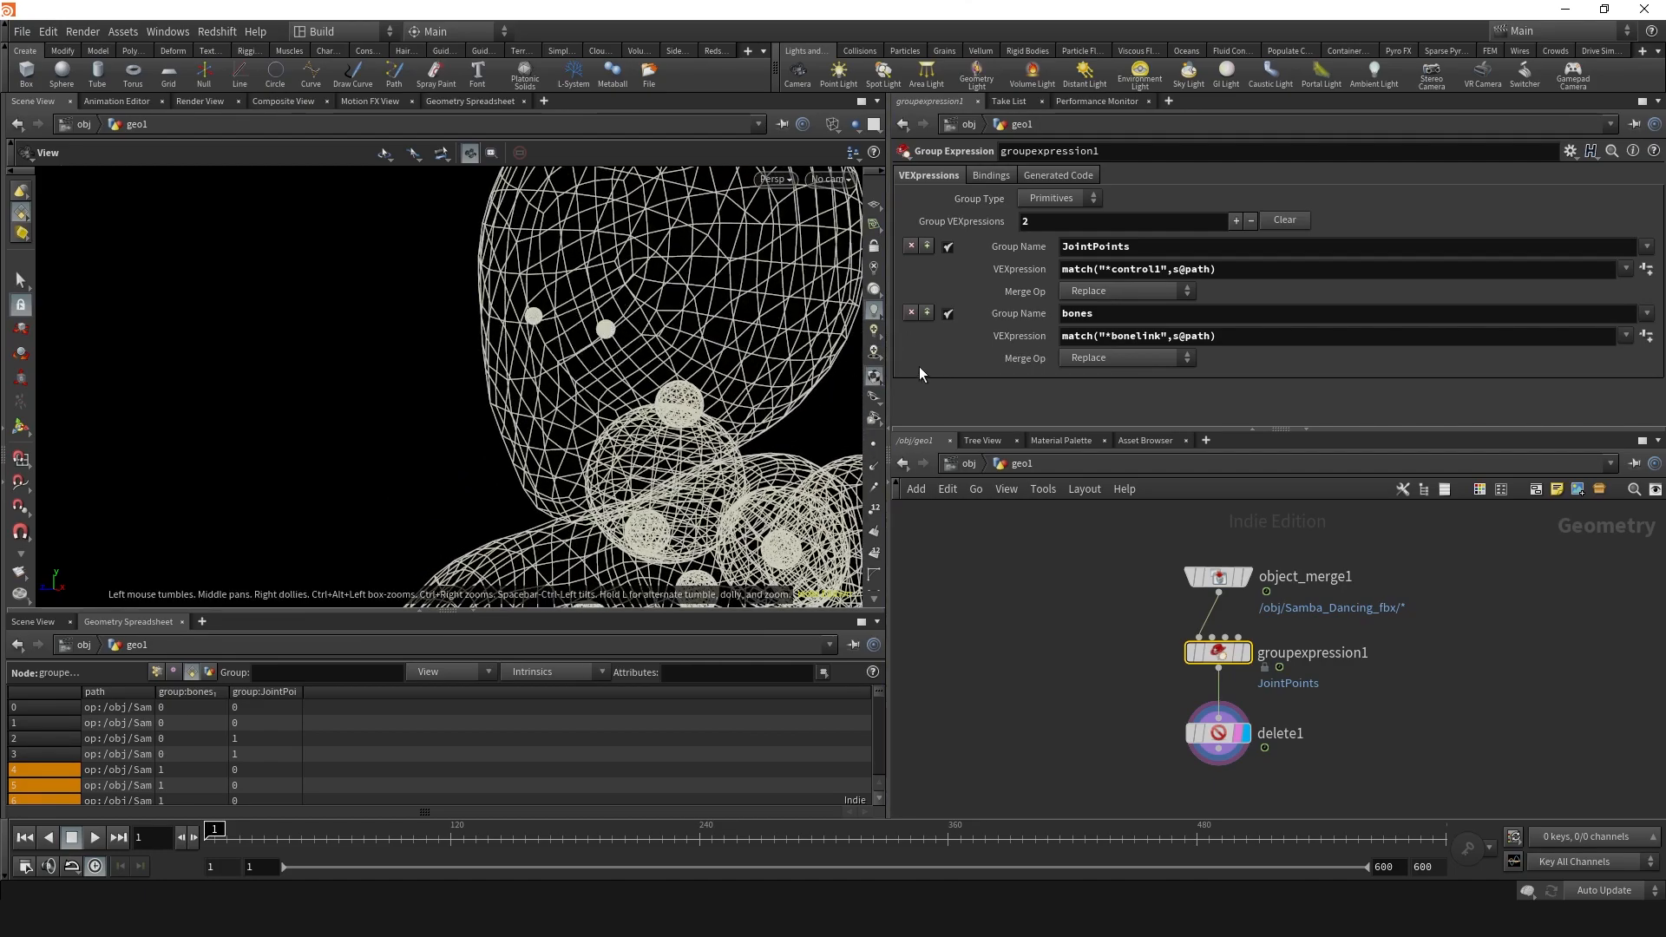
pyautogui.click(928, 248)
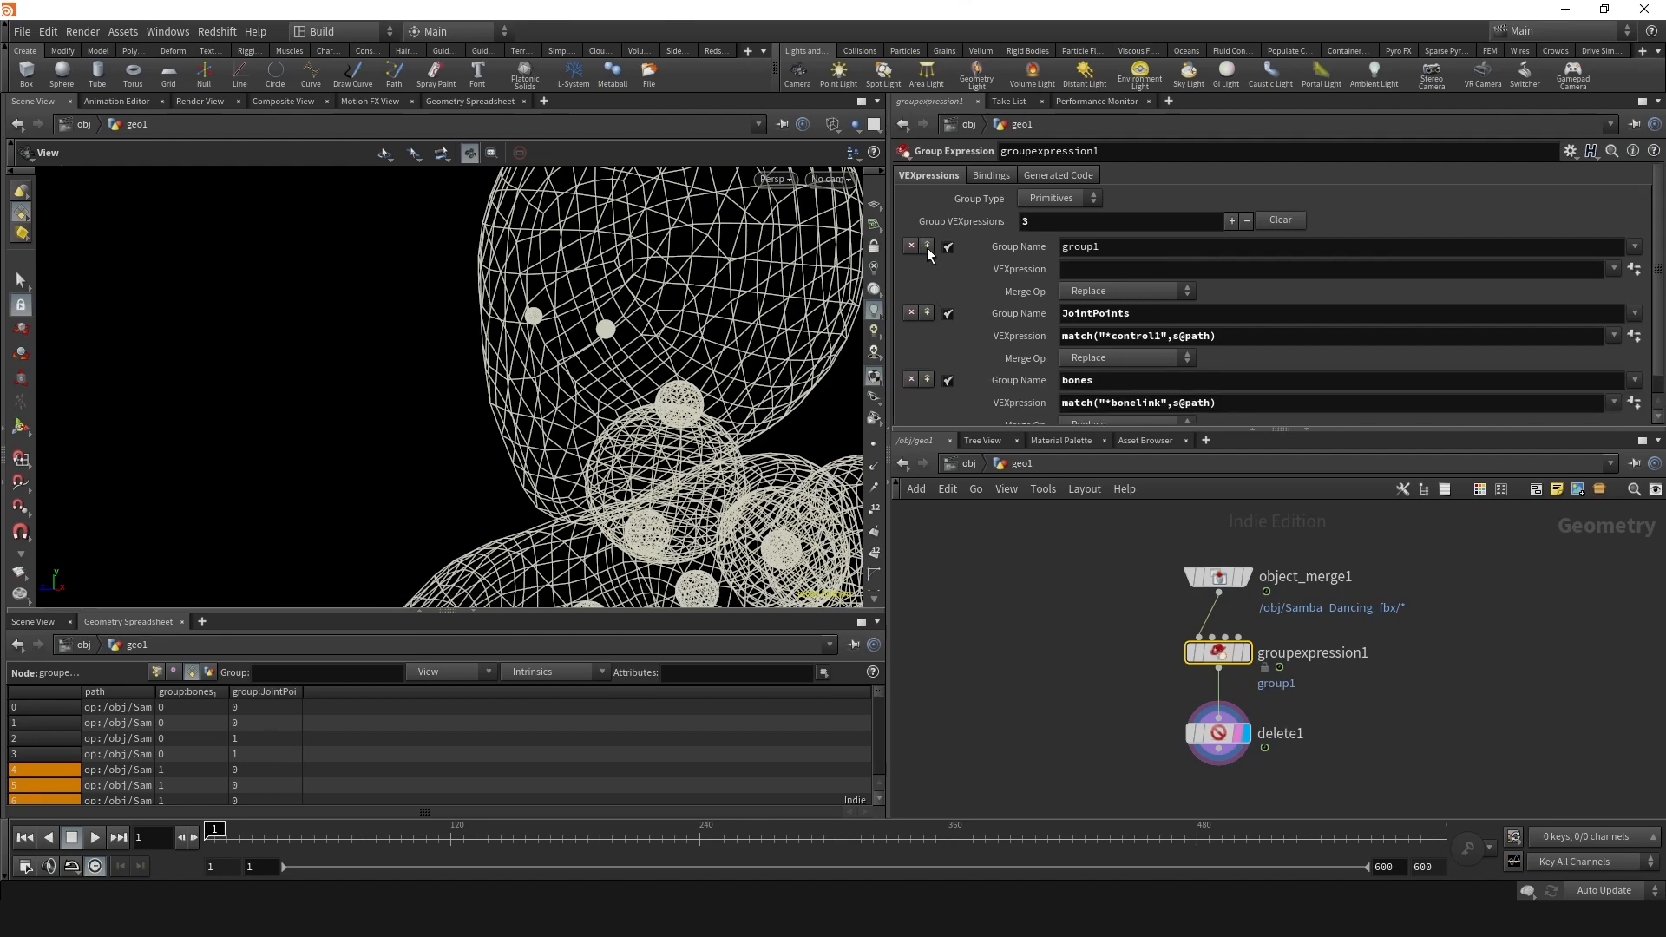
pyautogui.moveTo(1099, 247); pyautogui.dragTo(1045, 241)
pyautogui.write('Eyes')
pyautogui.press('Return')
# - Enter match("*Eye*",s@path) as the VEXpression for the Eyes group
pyautogui.click(1075, 270)
pyautogui.write('match("')
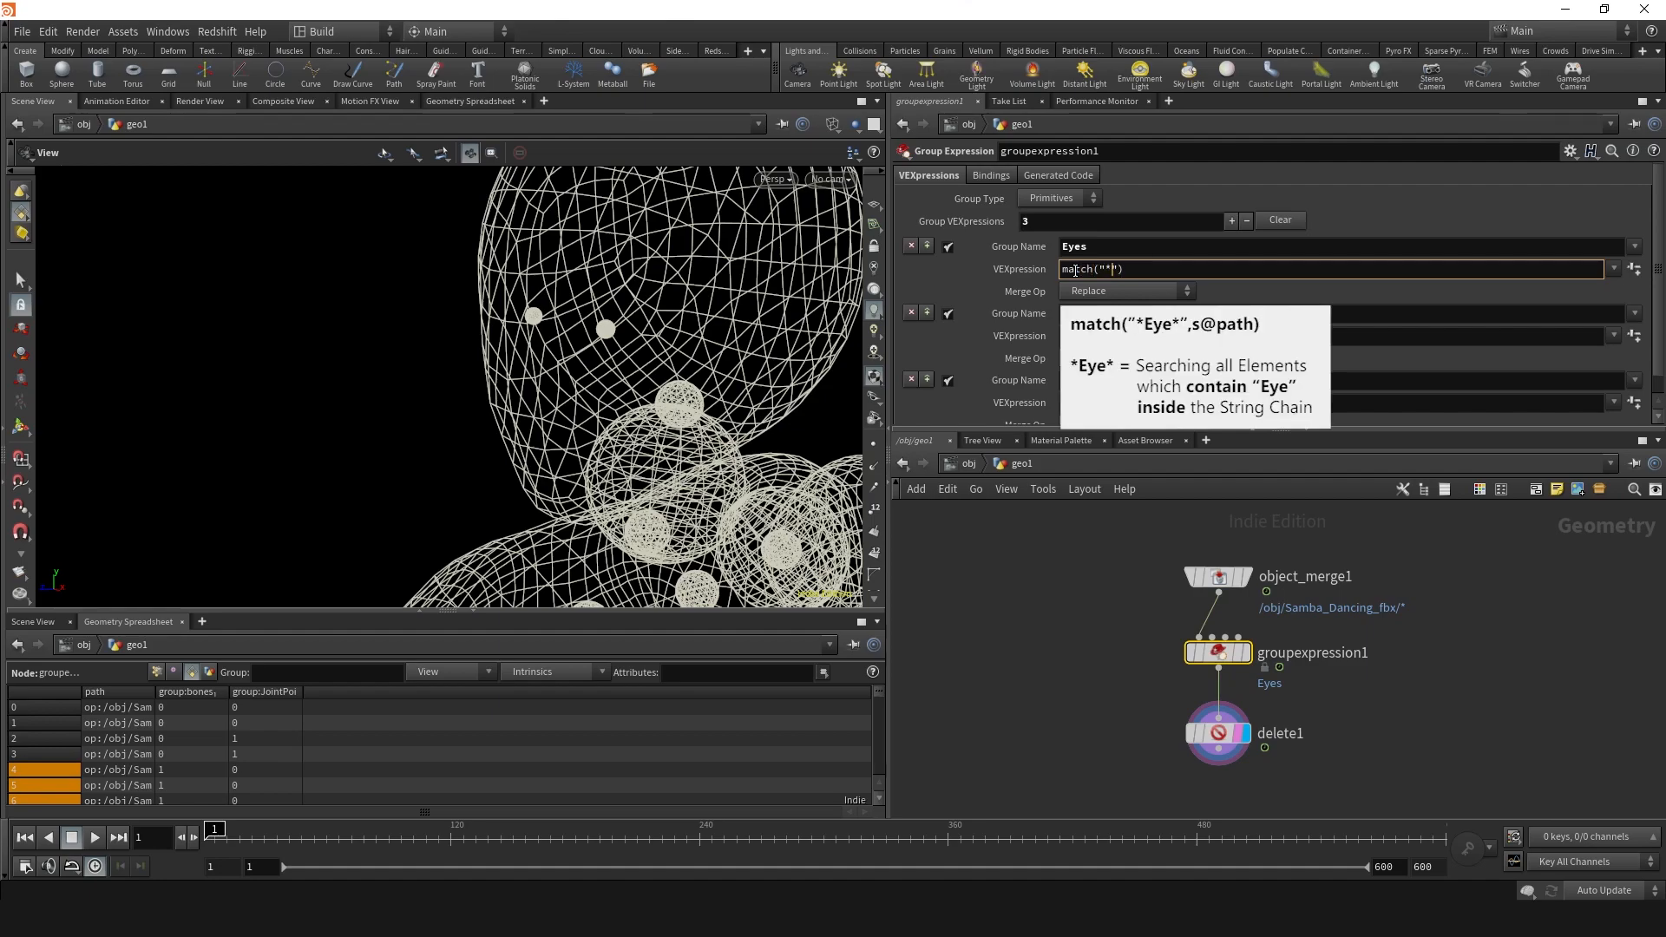
pyautogui.write('*Eye*",s@path')
pyautogui.press('Return')
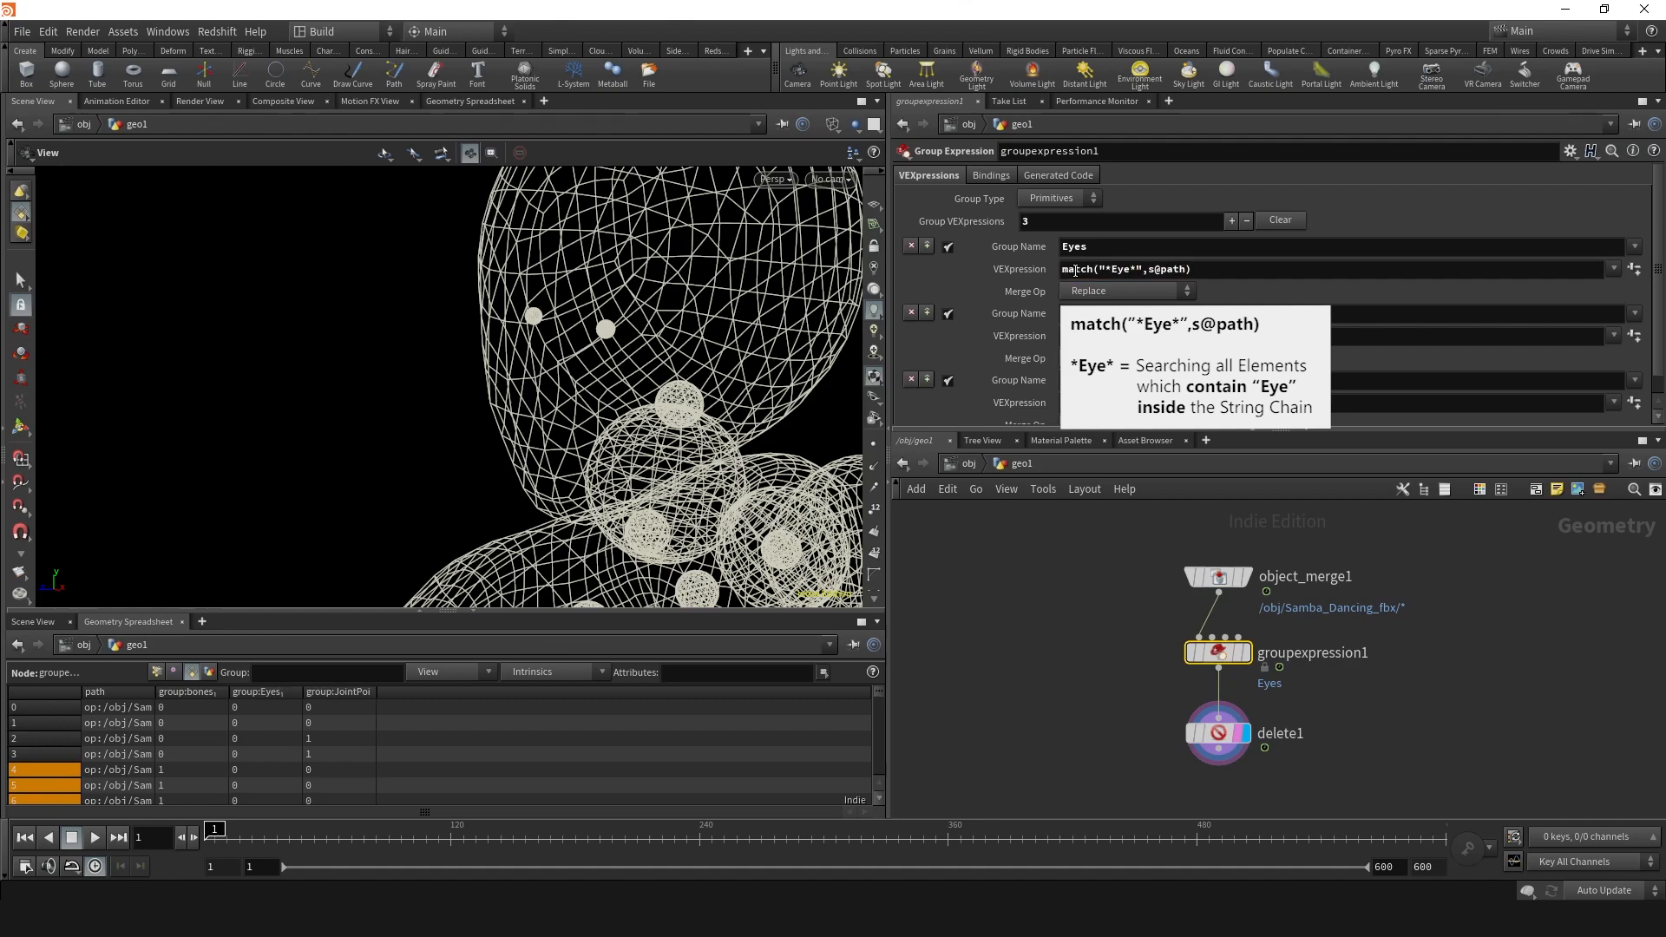
# - Add the Eyes group to the delete1 node's Group alongside bones and check the dancer's head
pyautogui.click(1219, 733)
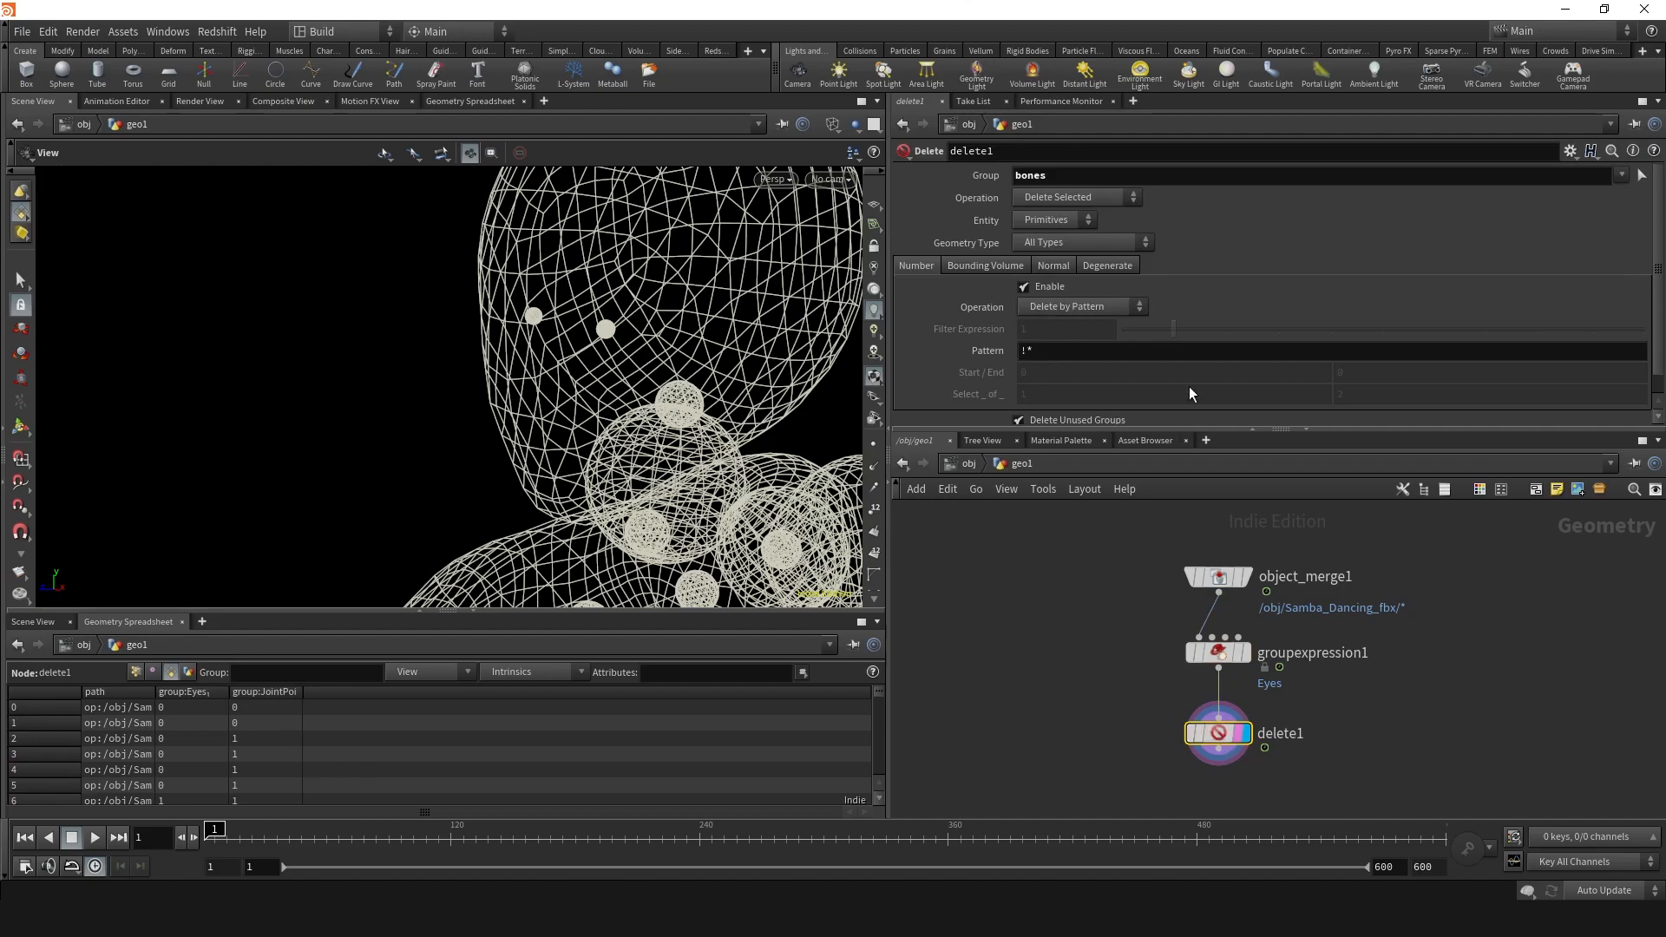
pyautogui.click(1621, 176)
pyautogui.click(1494, 215)
pyautogui.moveTo(649, 358); pyautogui.dragTo(564, 334)
pyautogui.moveTo(801, 395); pyautogui.dragTo(561, 398, button='right')
pyautogui.moveTo(561, 398); pyautogui.dragTo(607, 404)
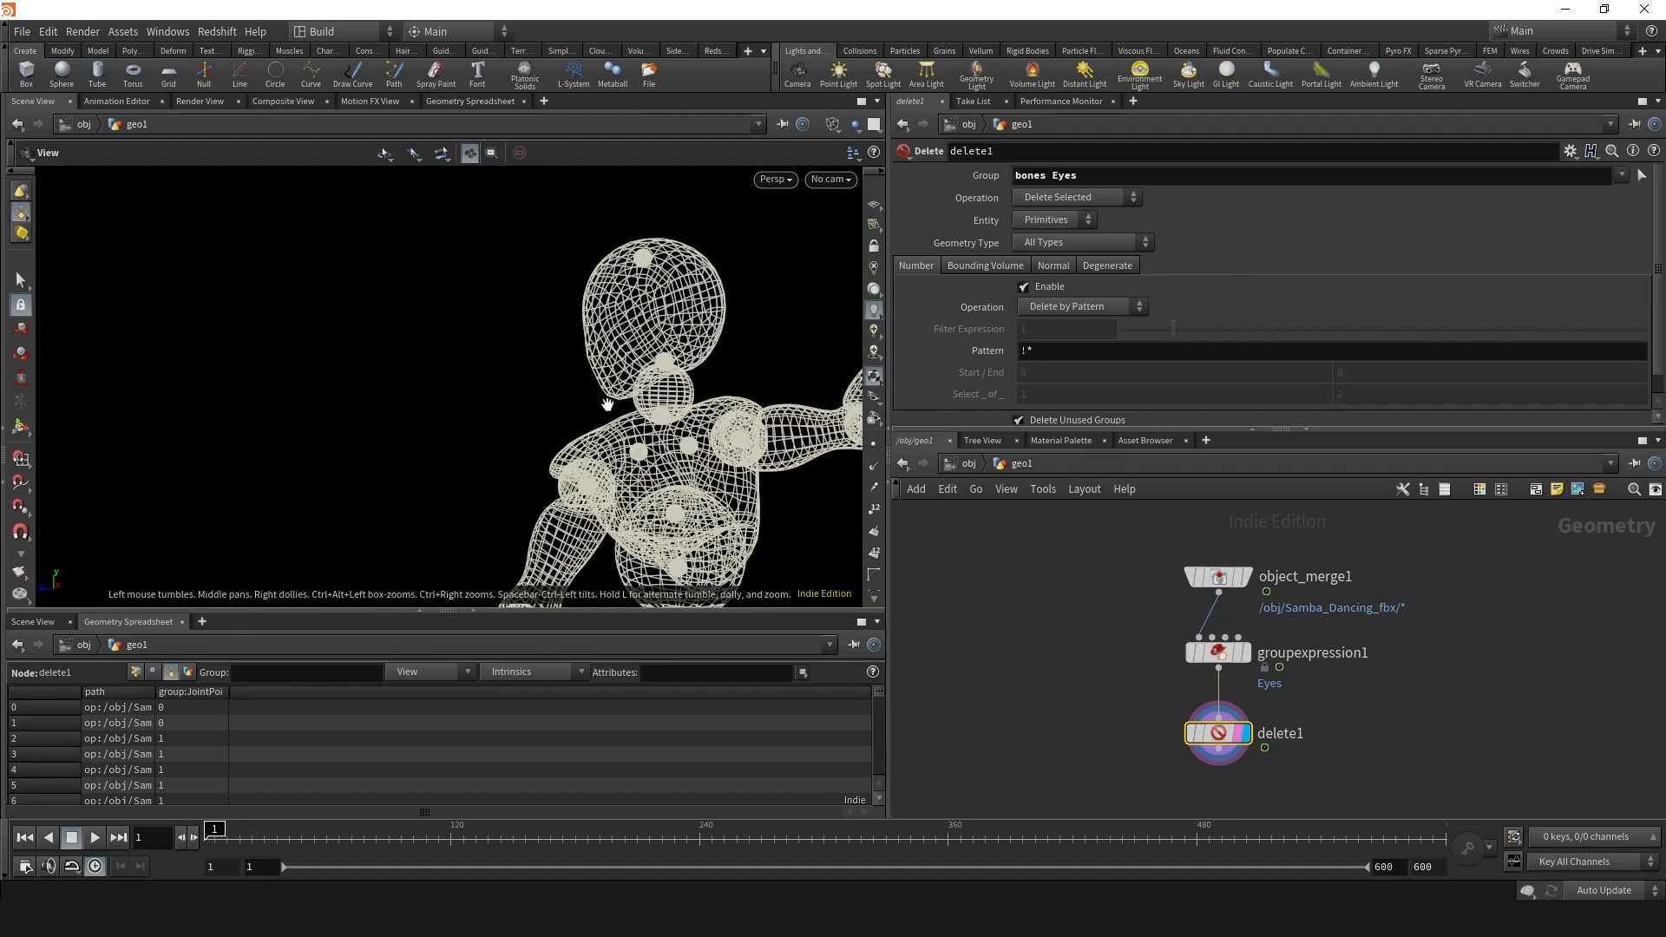
# - Place two more Delete nodes side by side below delete1 and wire its output into both
pyautogui.click(1061, 762)
pyautogui.moveTo(1086, 755); pyautogui.dragTo(1063, 672, button='middle')
pyautogui.press('Tab')
pyautogui.write('del')
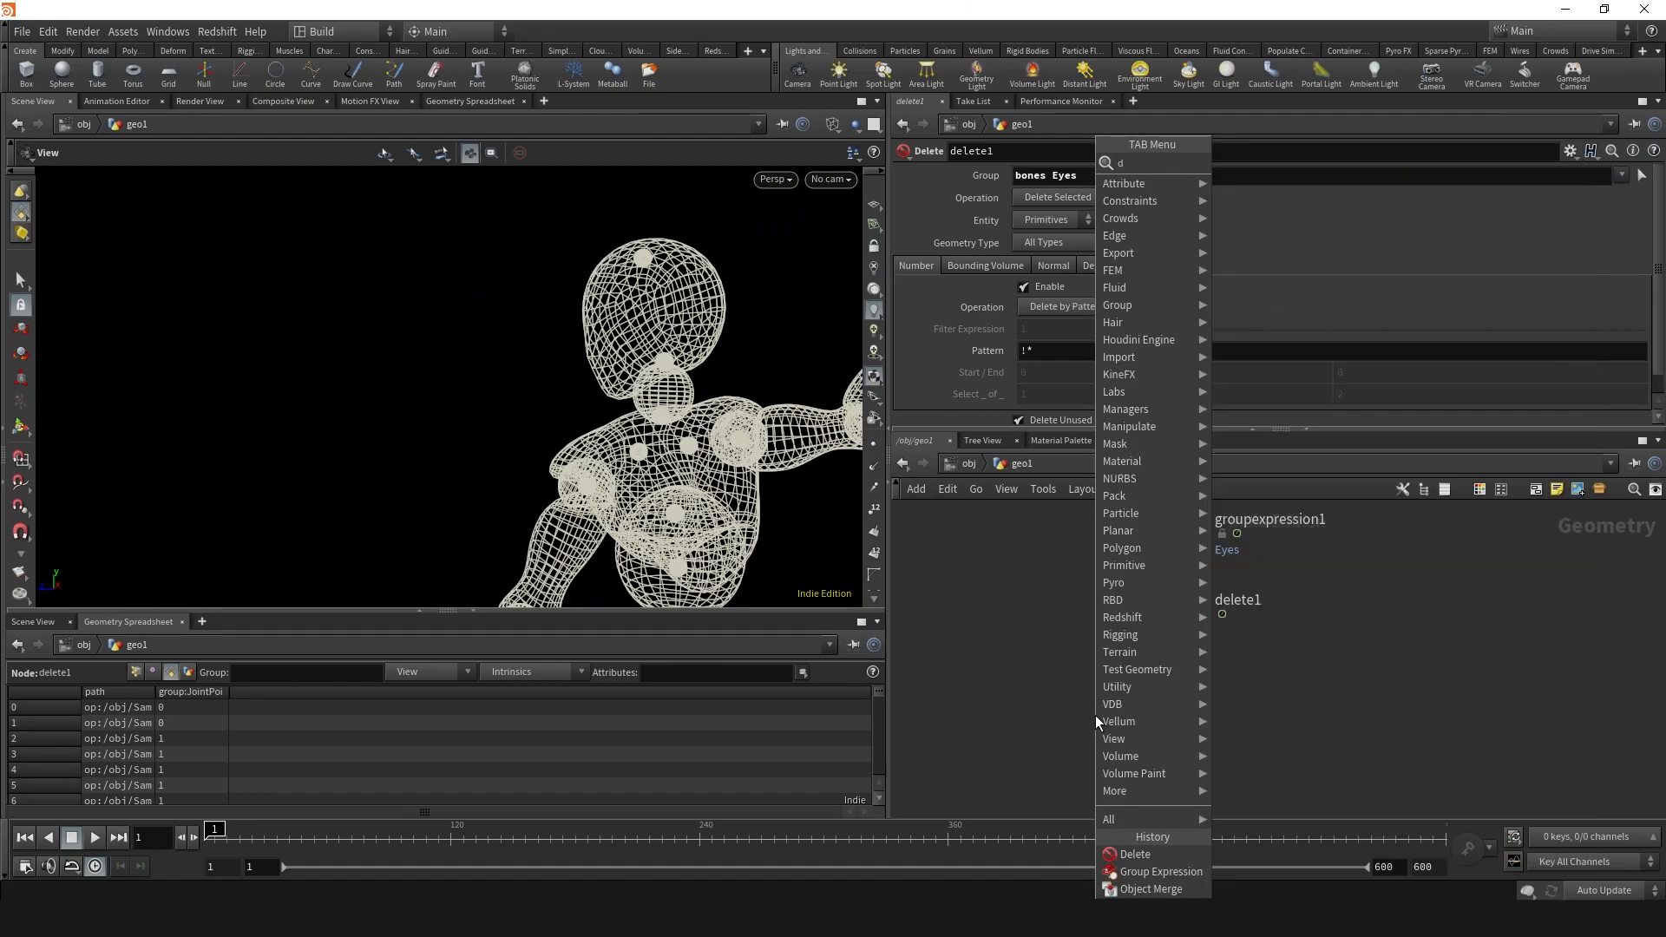
pyautogui.press('Return')
pyautogui.click(1095, 716)
pyautogui.moveTo(1095, 716); pyautogui.dragTo(1250, 718)
pyautogui.moveTo(1177, 615); pyautogui.dragTo(1095, 700)
pyautogui.moveTo(1177, 618); pyautogui.dragTo(1249, 702)
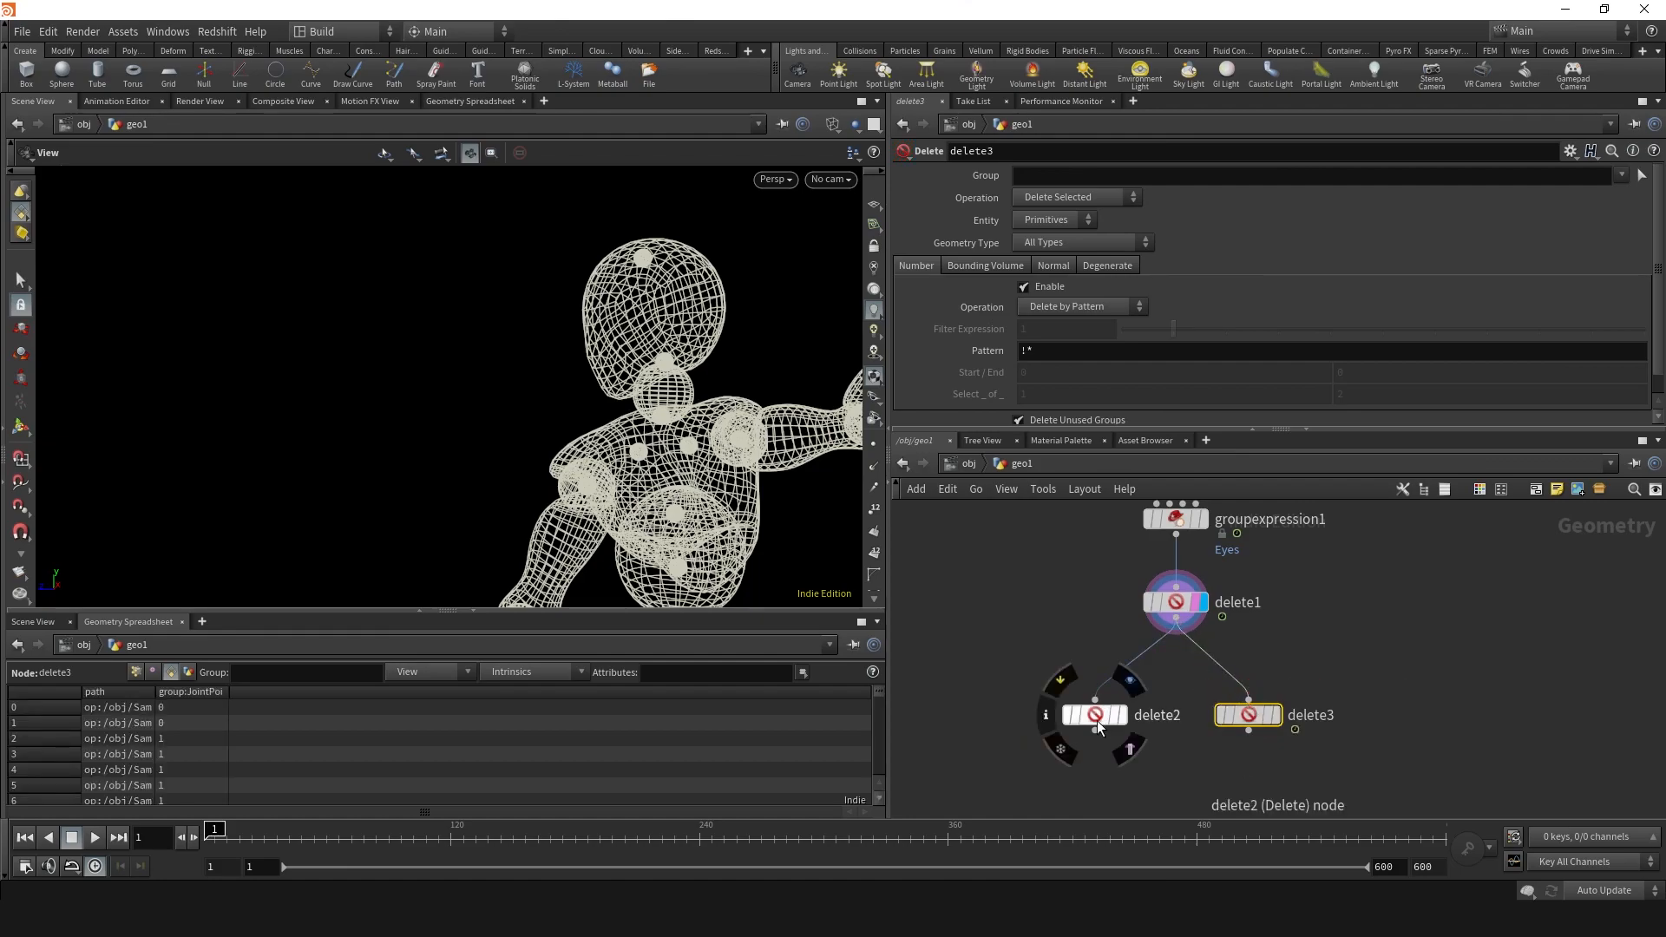
# - Display delete2, set its Group to JointPoints, and set its Operation to Delete Non-Selected
pyautogui.click(1131, 680)
pyautogui.click(1131, 748)
pyautogui.click(1096, 718)
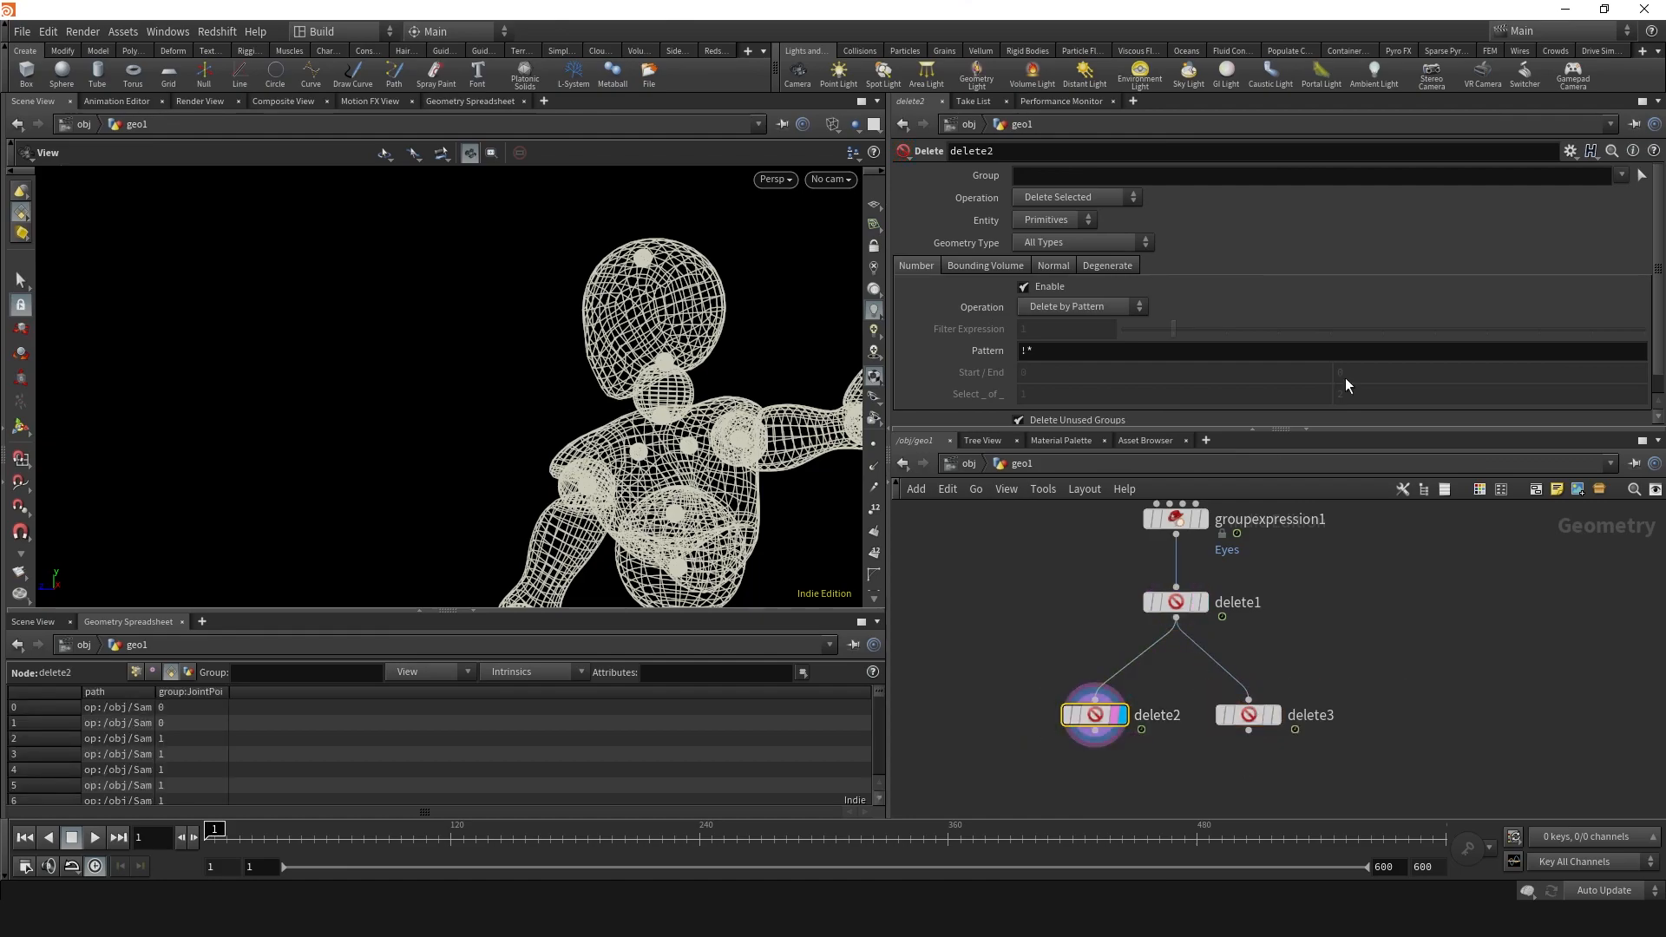
pyautogui.click(1621, 176)
pyautogui.click(1595, 194)
pyautogui.click(1076, 197)
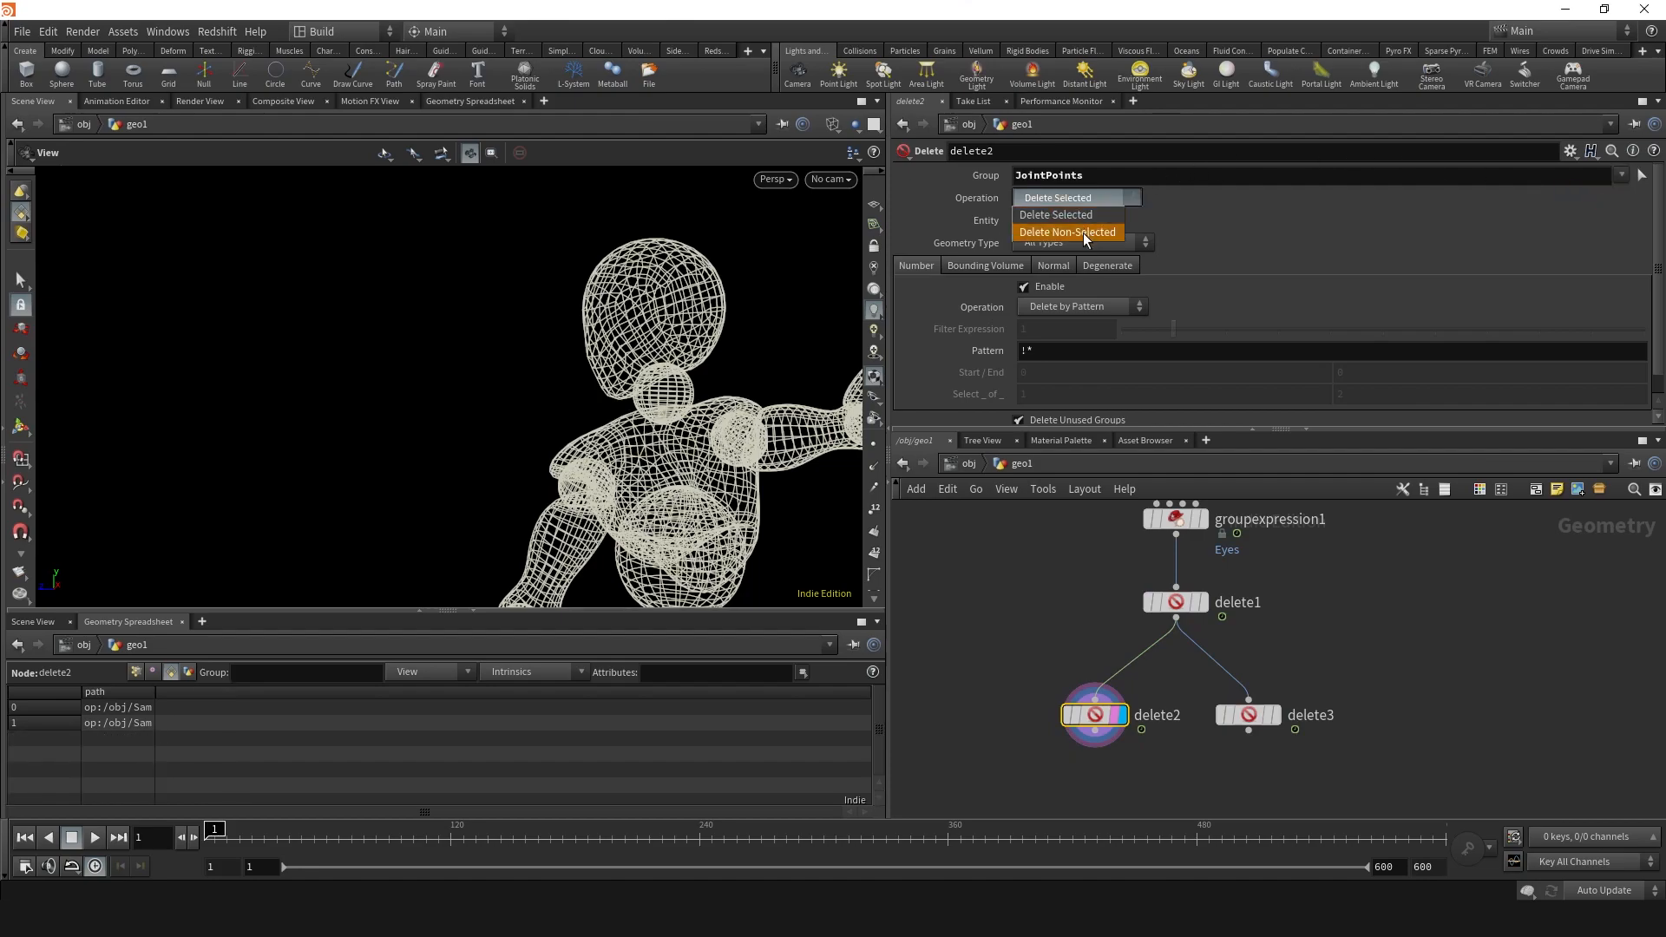
pyautogui.click(1083, 229)
pyautogui.moveTo(722, 410); pyautogui.dragTo(648, 414)
# - Display delete3 and set its Group to JointPoints so the joint primitives are removed from the mesh
pyautogui.click(1272, 715)
pyautogui.click(1285, 684)
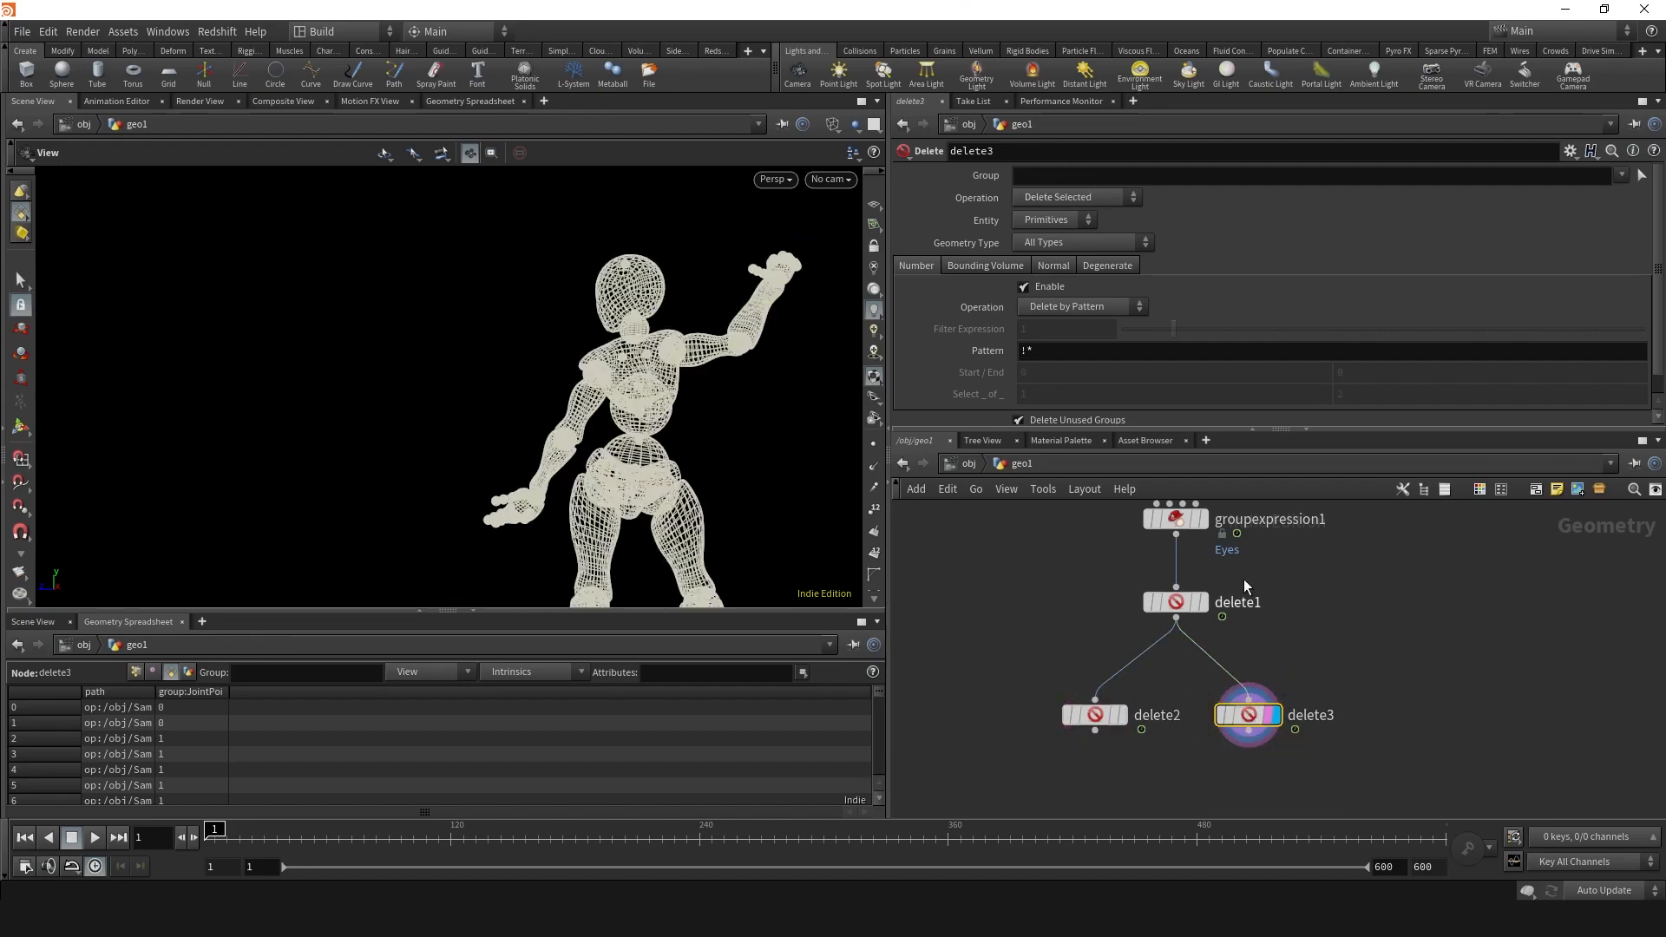
pyautogui.click(1622, 176)
pyautogui.click(1613, 193)
# - Place Null nodes below delete2 and delete3, wire delete2 into the first one, and rename it OUT_Joints
pyautogui.moveTo(992, 669); pyautogui.dragTo(1012, 561, button='middle')
pyautogui.press('Tab')
pyautogui.write('null')
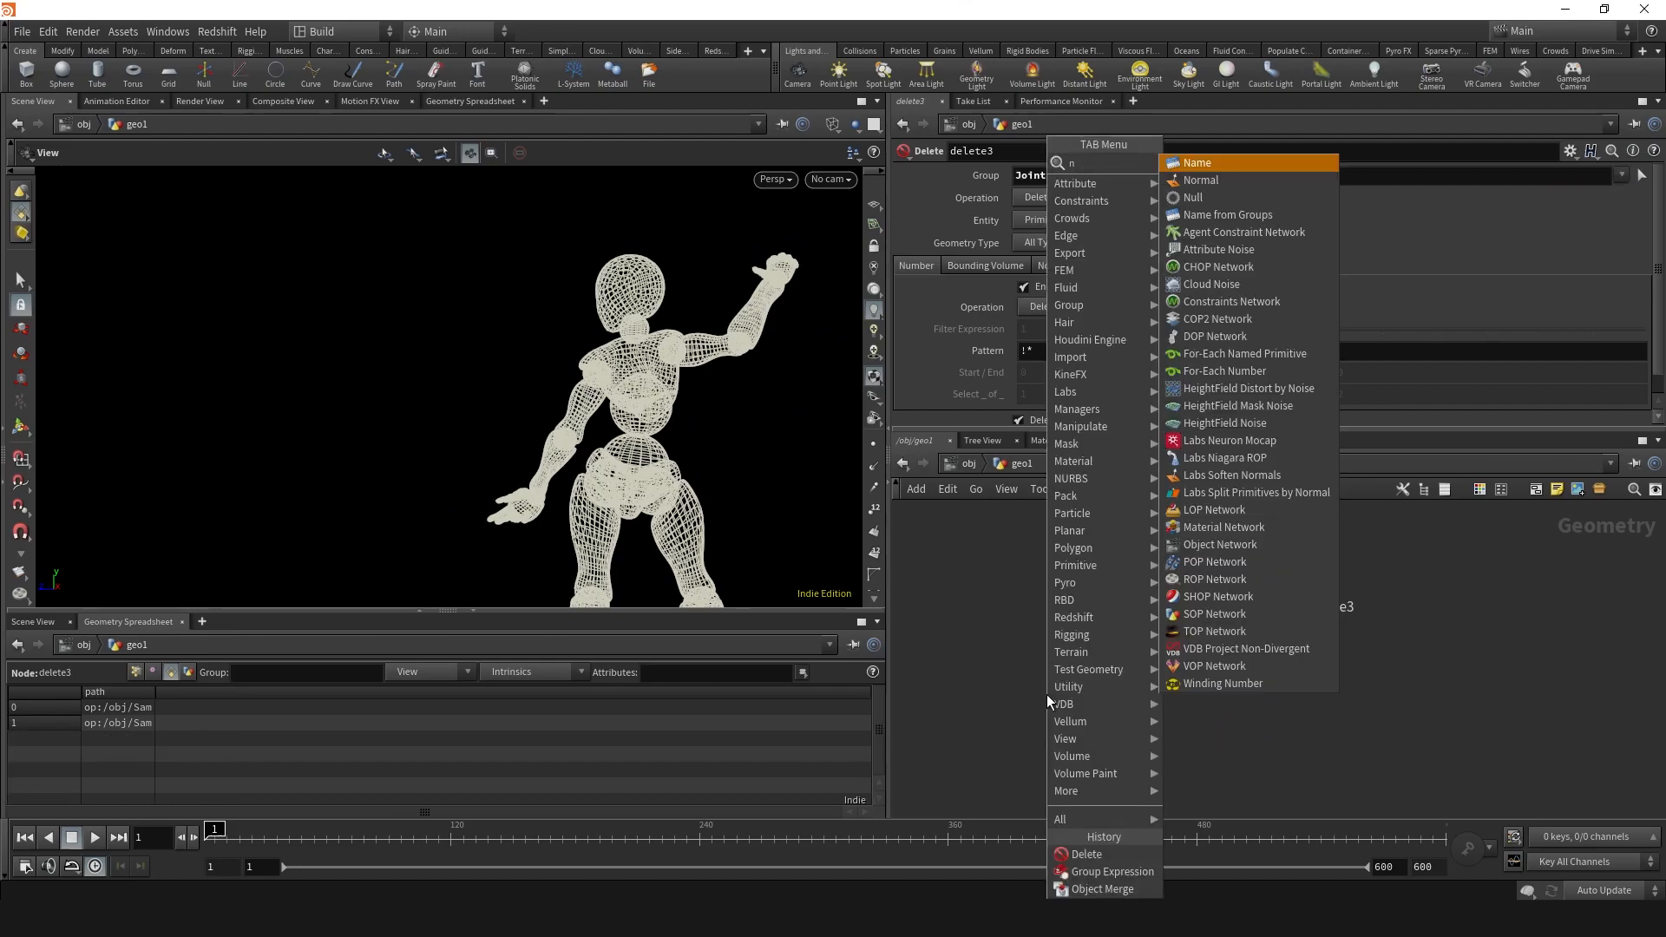
pyautogui.press('Return')
pyautogui.click(1117, 710)
pyautogui.click(1267, 711)
pyautogui.moveTo(1107, 693); pyautogui.dragTo(1105, 690)
pyautogui.press('F2')
pyautogui.write('OUT_Joints')
pyautogui.press('Return')
# - Rename the second Null node OUT_Mesh and connect delete3's output to it
pyautogui.doubleClick(1315, 711)
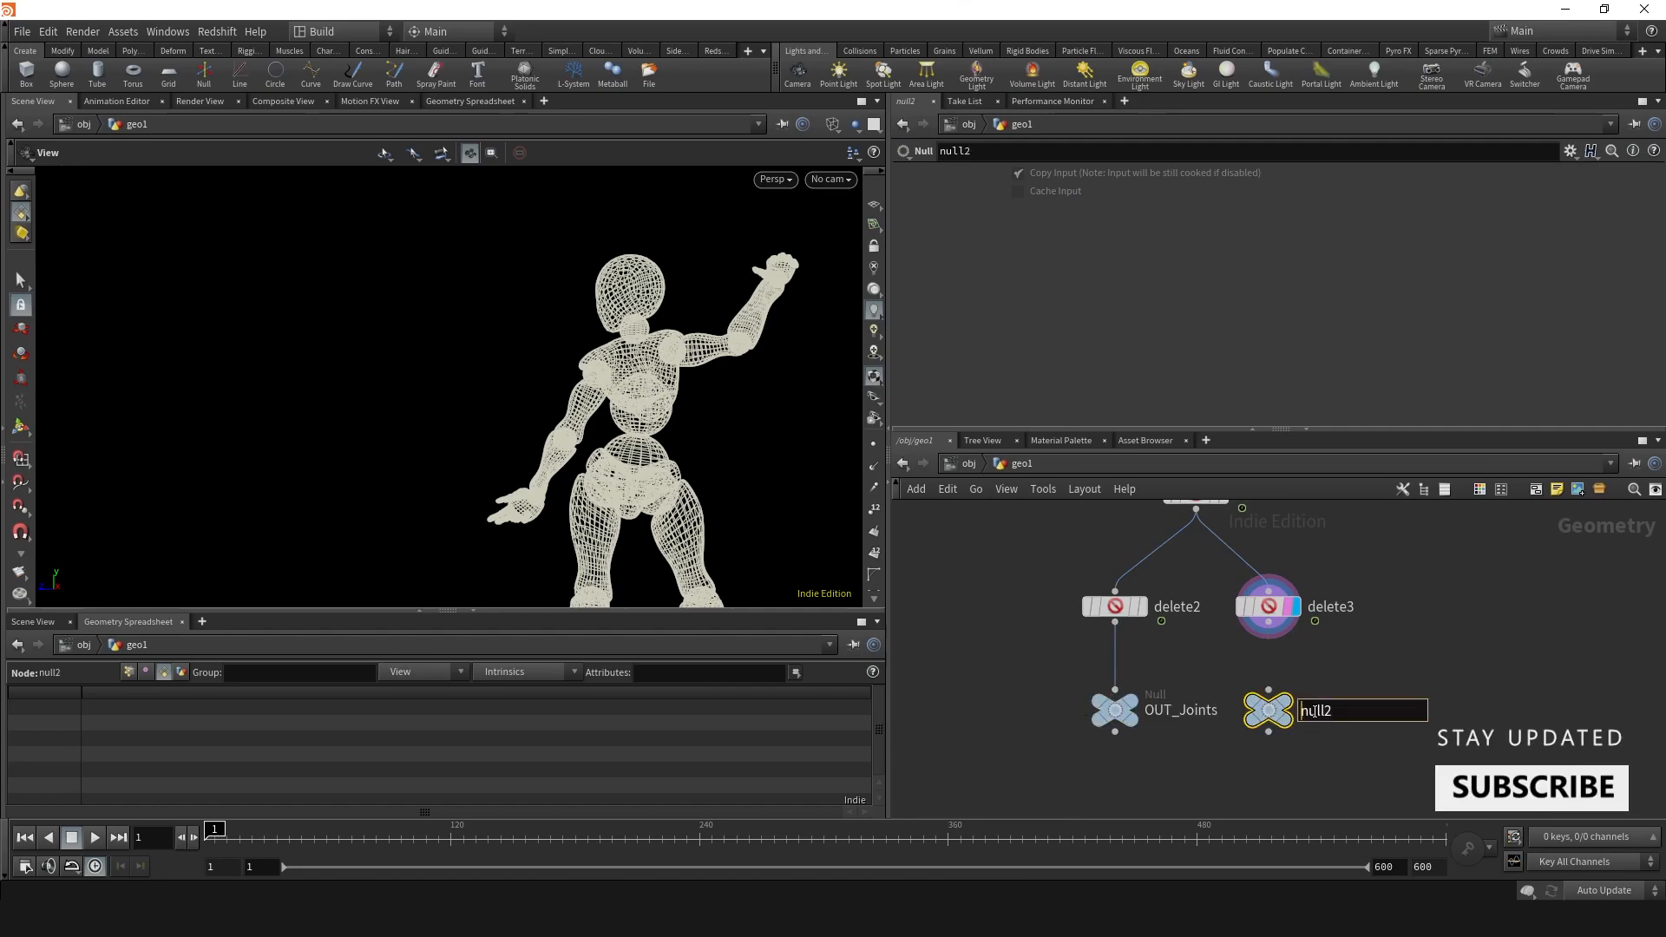
pyautogui.write('OUT_Mesh')
pyautogui.press('Return')
pyautogui.moveTo(1271, 631); pyautogui.dragTo(1268, 692)
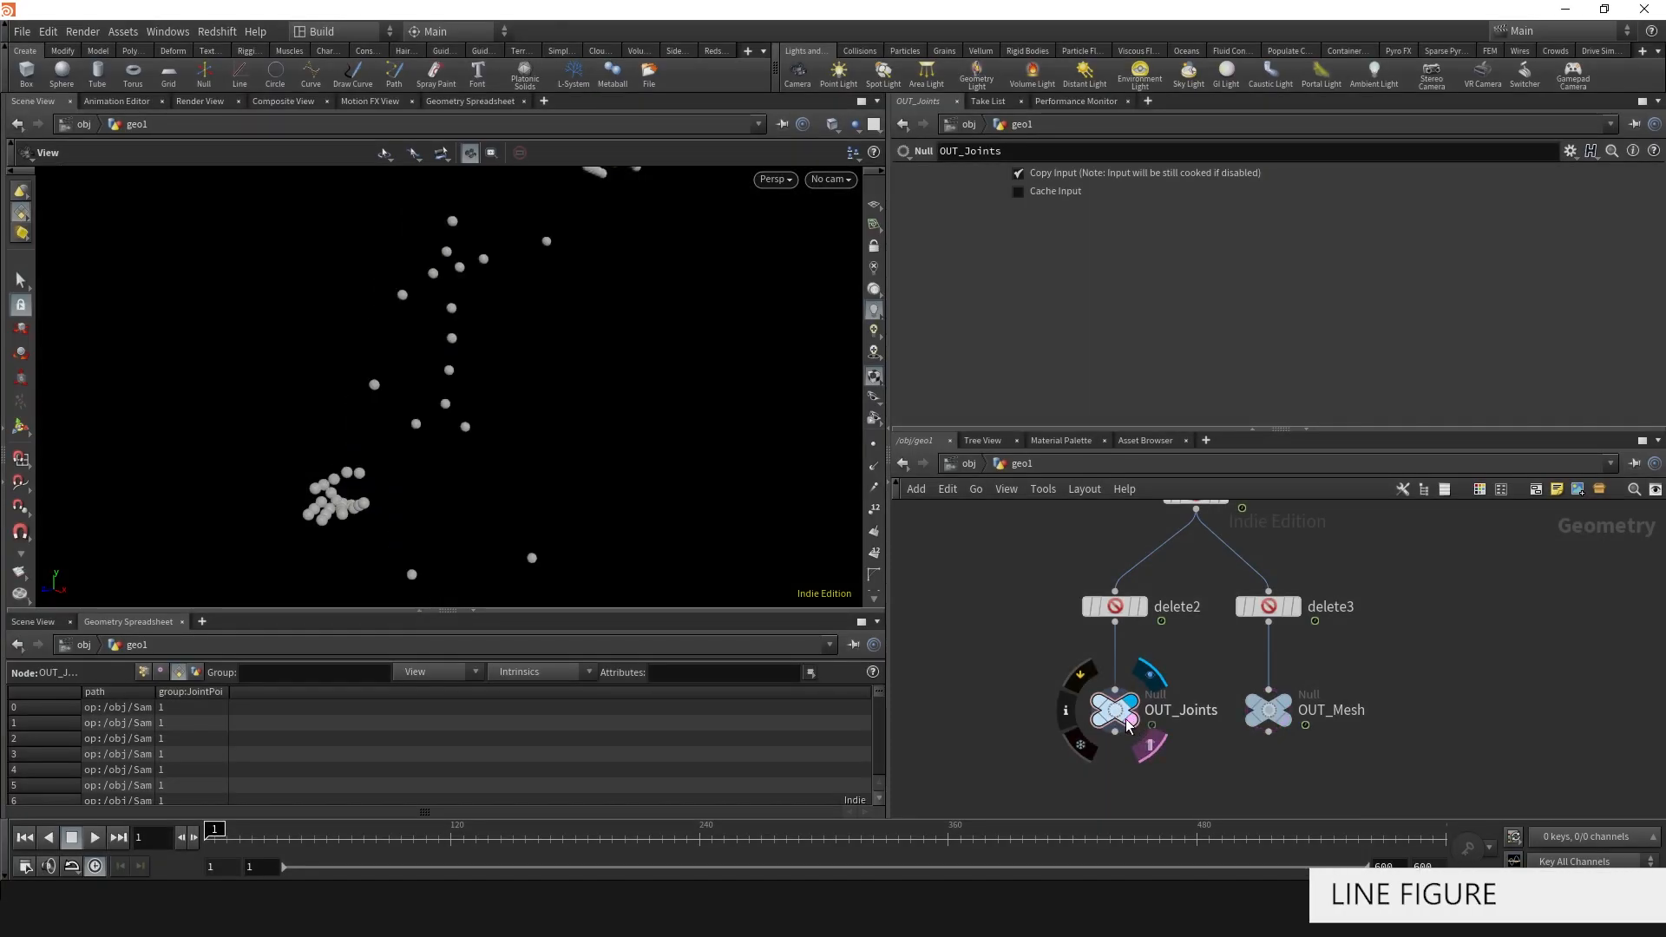
# - Append an Add node to OUT_Joints, display it, and enable Delete Geometry But Keep the Points
pyautogui.scroll(3, 559, 441)
pyautogui.moveTo(559, 441)
pyautogui.mouseDown()
pyautogui.moveTo(584, 450)
pyautogui.moveTo(570, 454)
pyautogui.mouseUp()
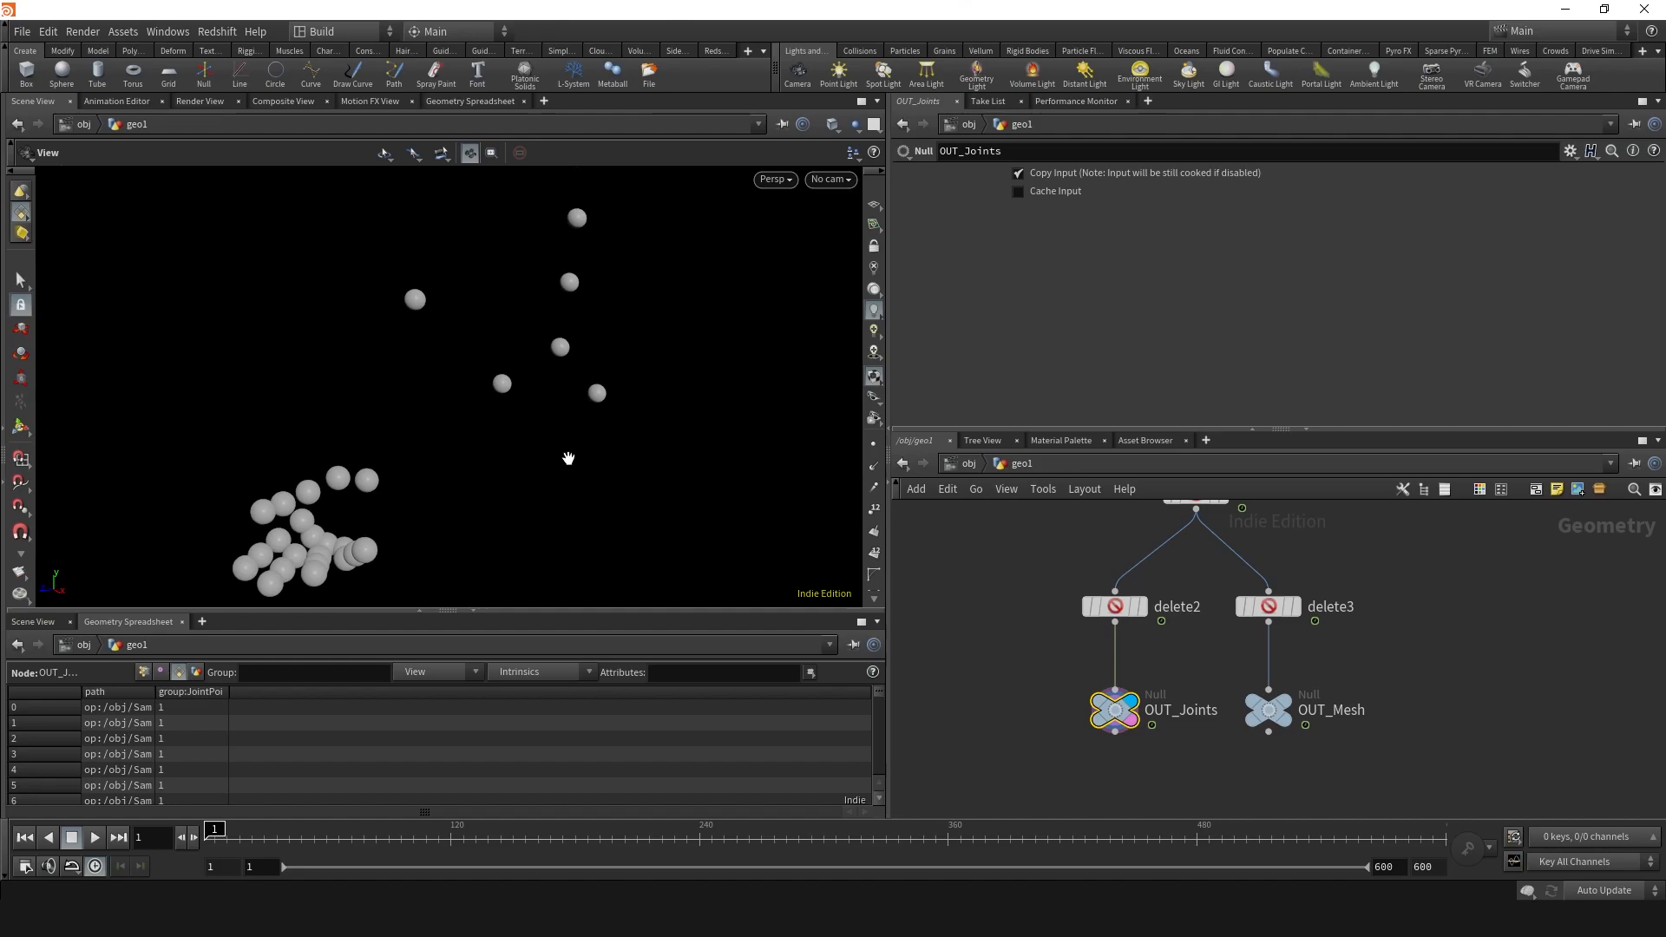
pyautogui.moveTo(1035, 758); pyautogui.dragTo(1005, 632, button='middle')
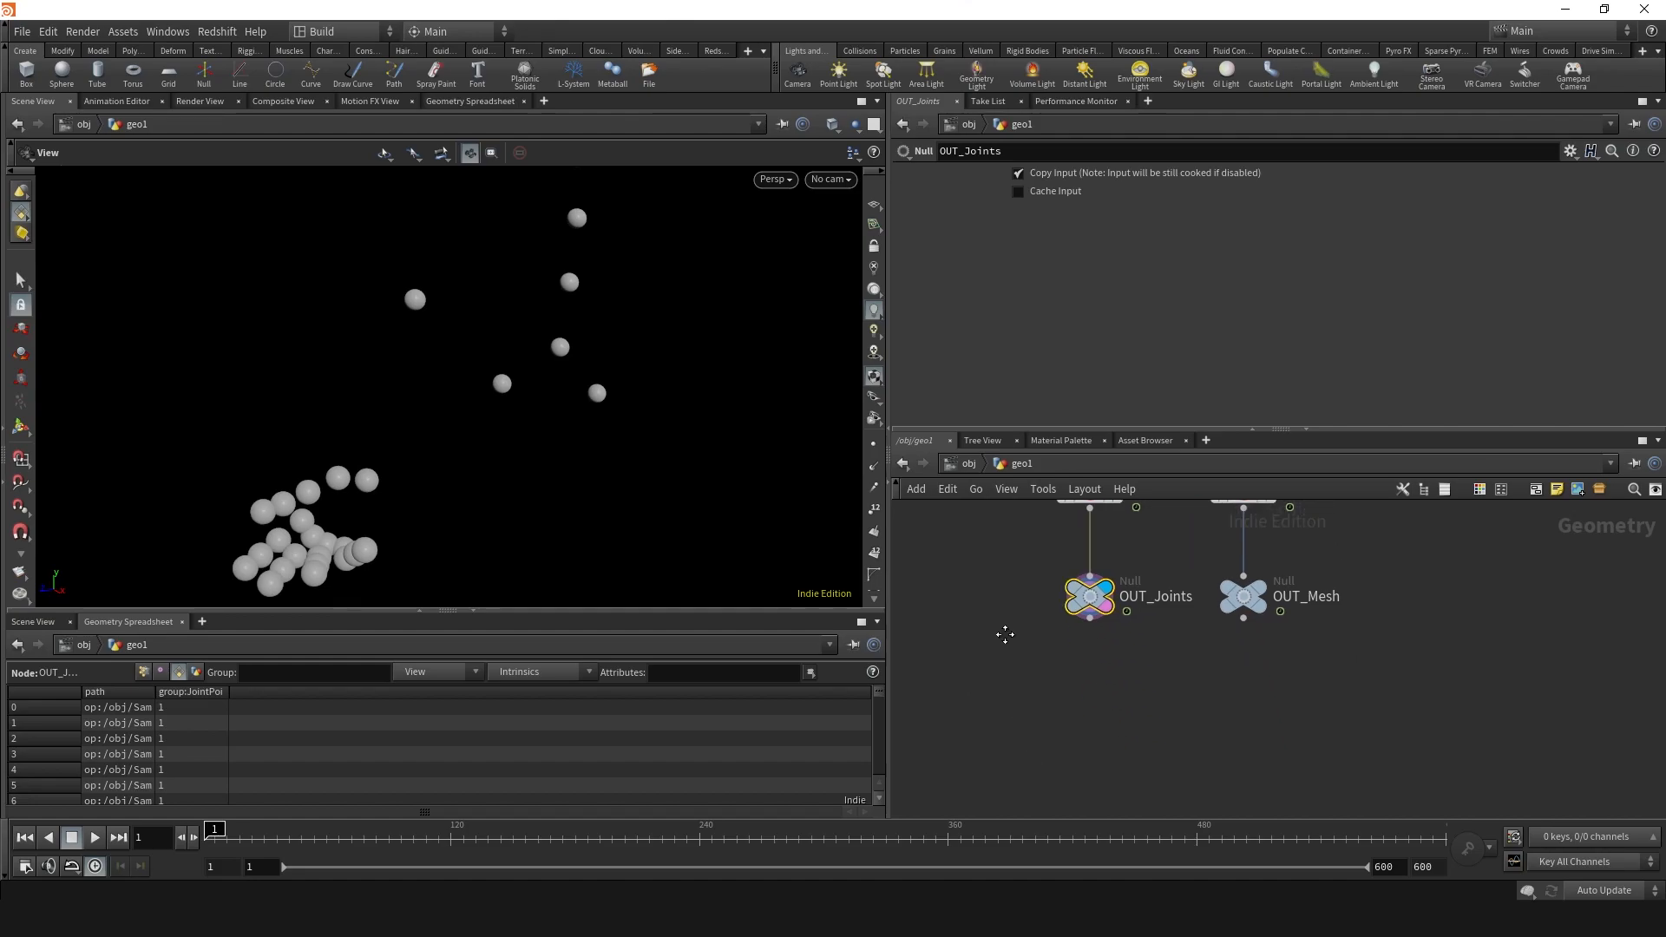
pyautogui.press('Tab')
pyautogui.write('add')
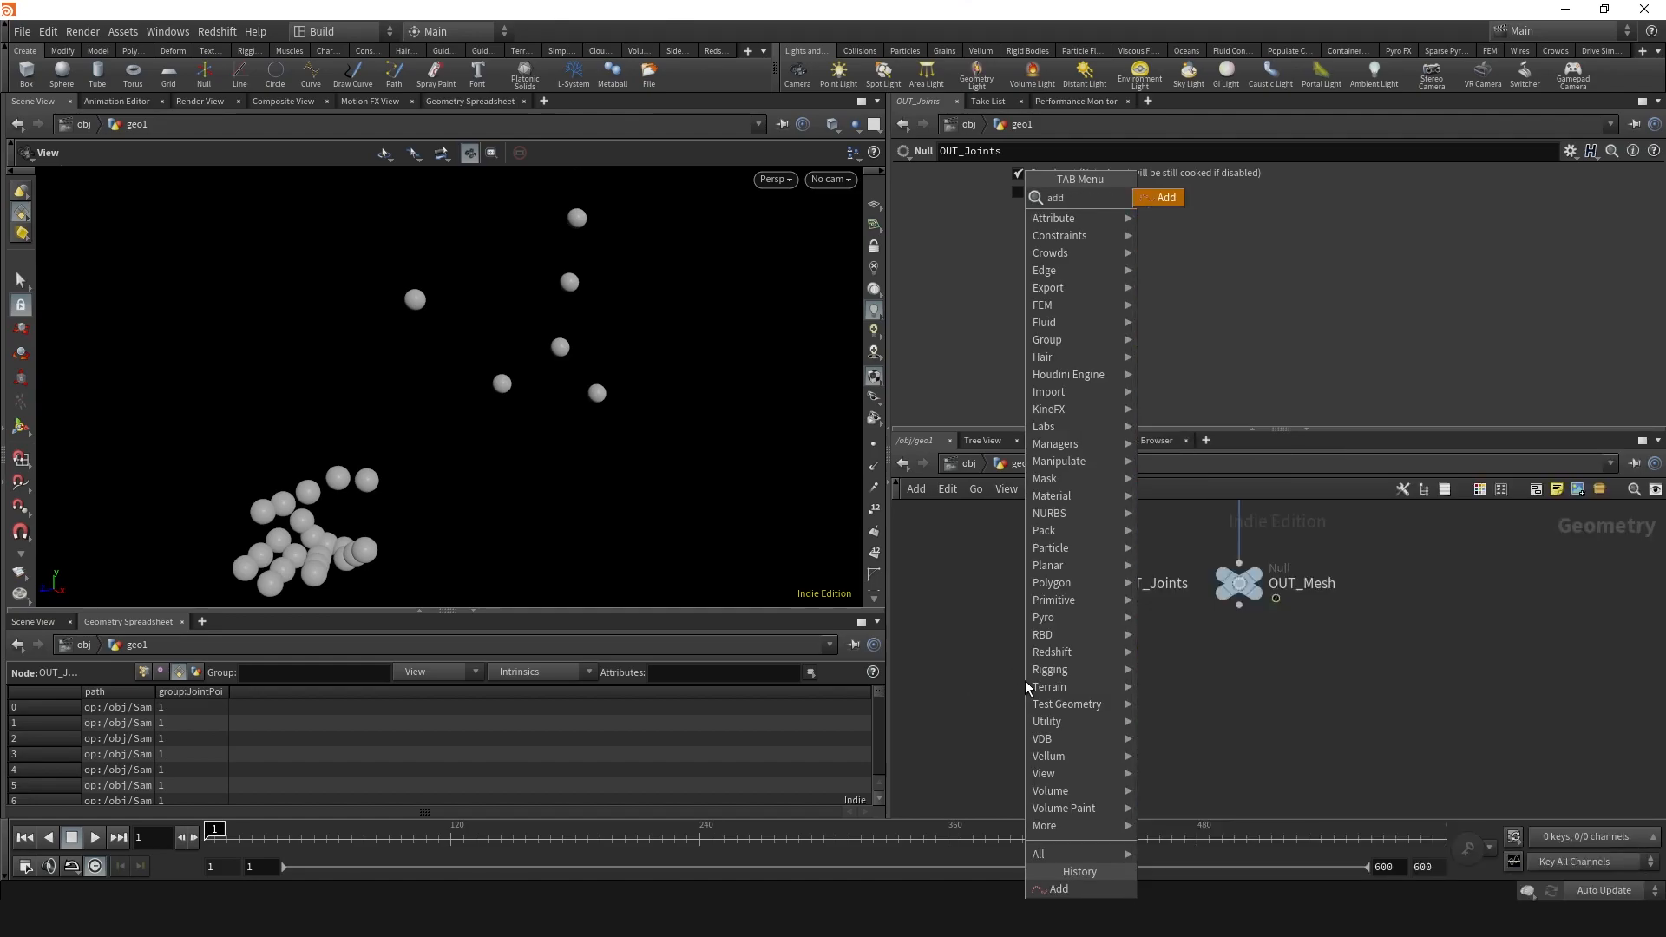
pyautogui.press('Return')
pyautogui.click(1085, 670)
pyautogui.click(1085, 607)
pyautogui.click(1086, 656)
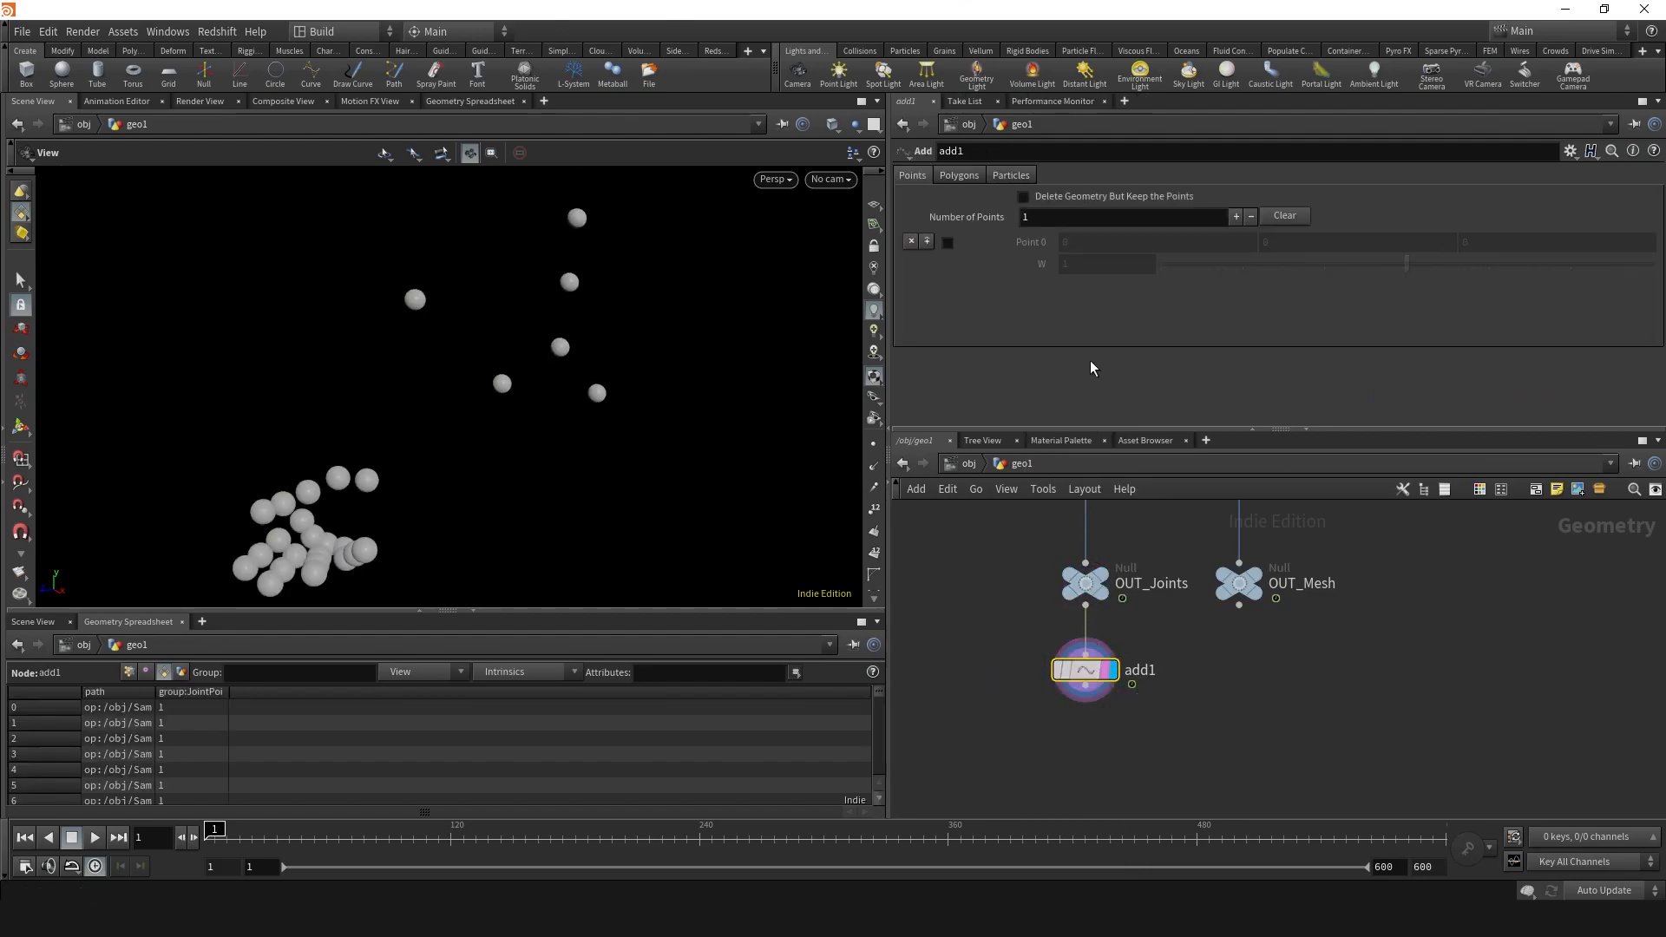
pyautogui.click(1022, 197)
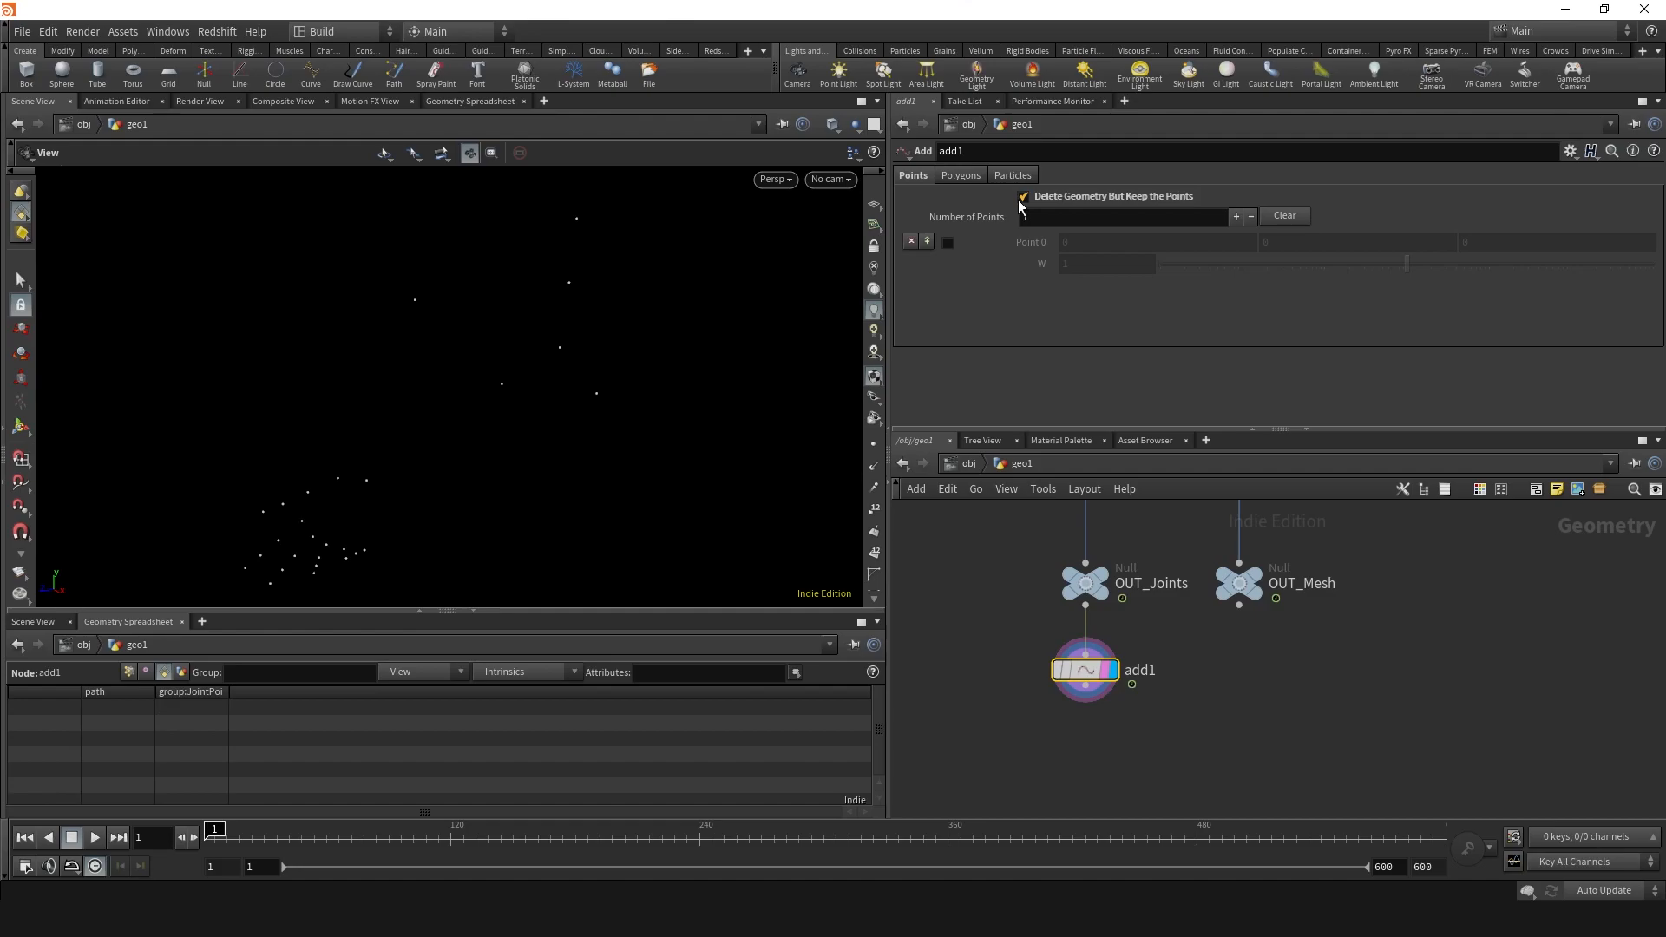
# - Append a second Add node after add1 and display its output
pyautogui.moveTo(1027, 741); pyautogui.dragTo(1028, 710, button='middle')
pyautogui.press('Tab')
pyautogui.write('add')
pyautogui.press('Return')
pyautogui.click(1095, 698)
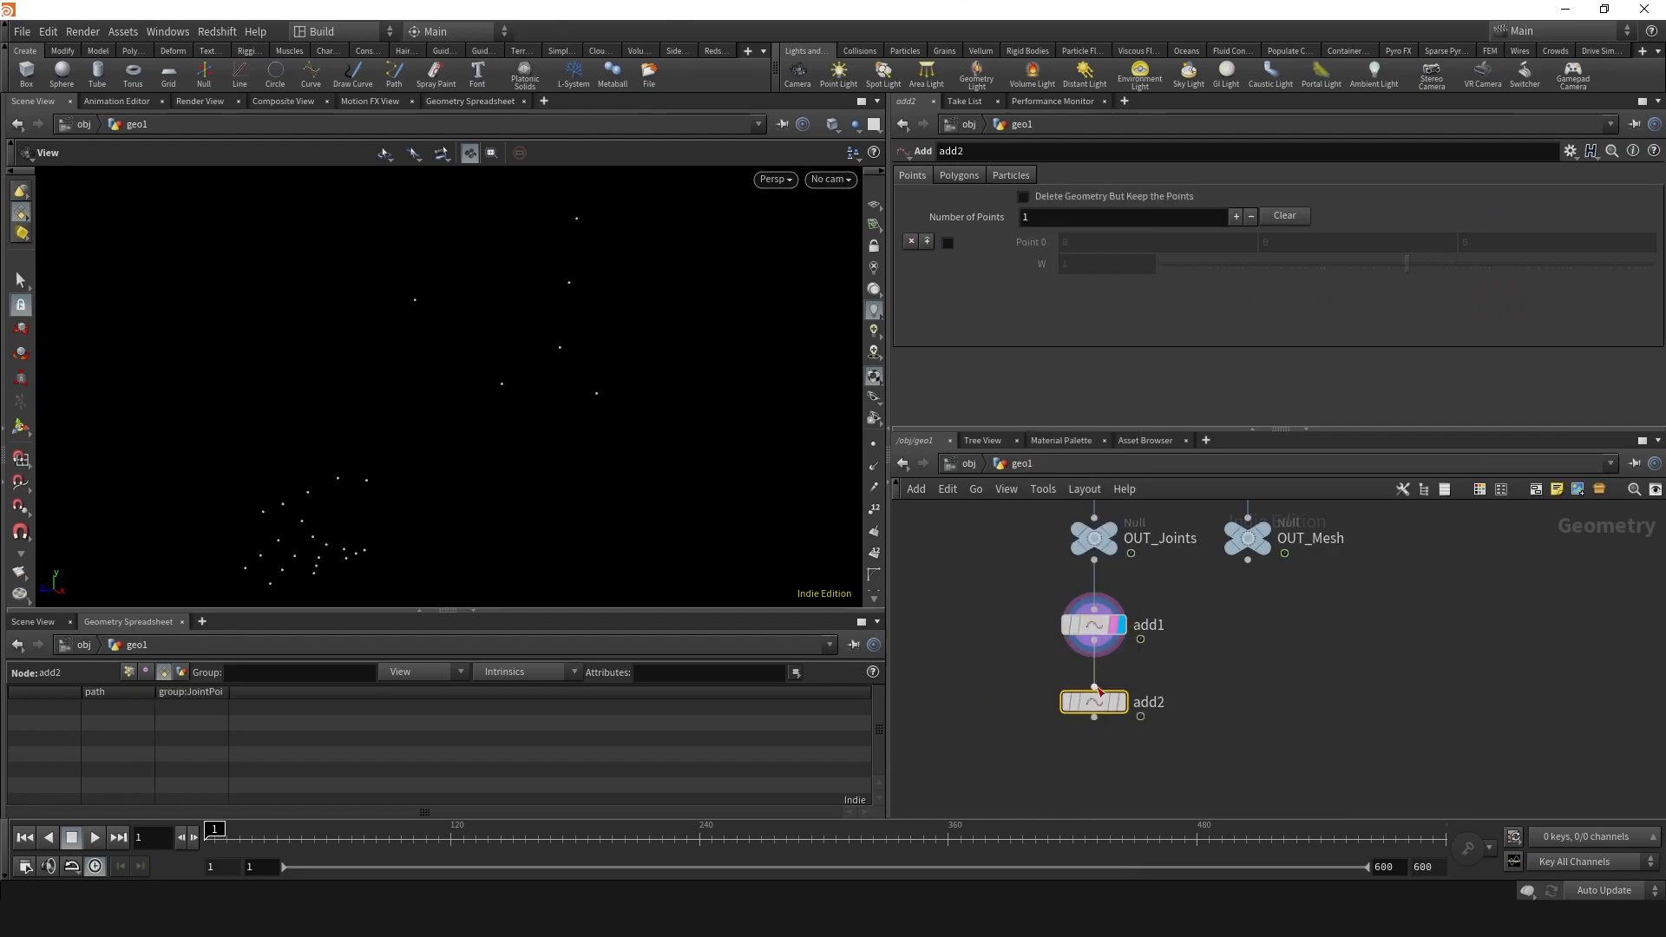
pyautogui.click(1127, 687)
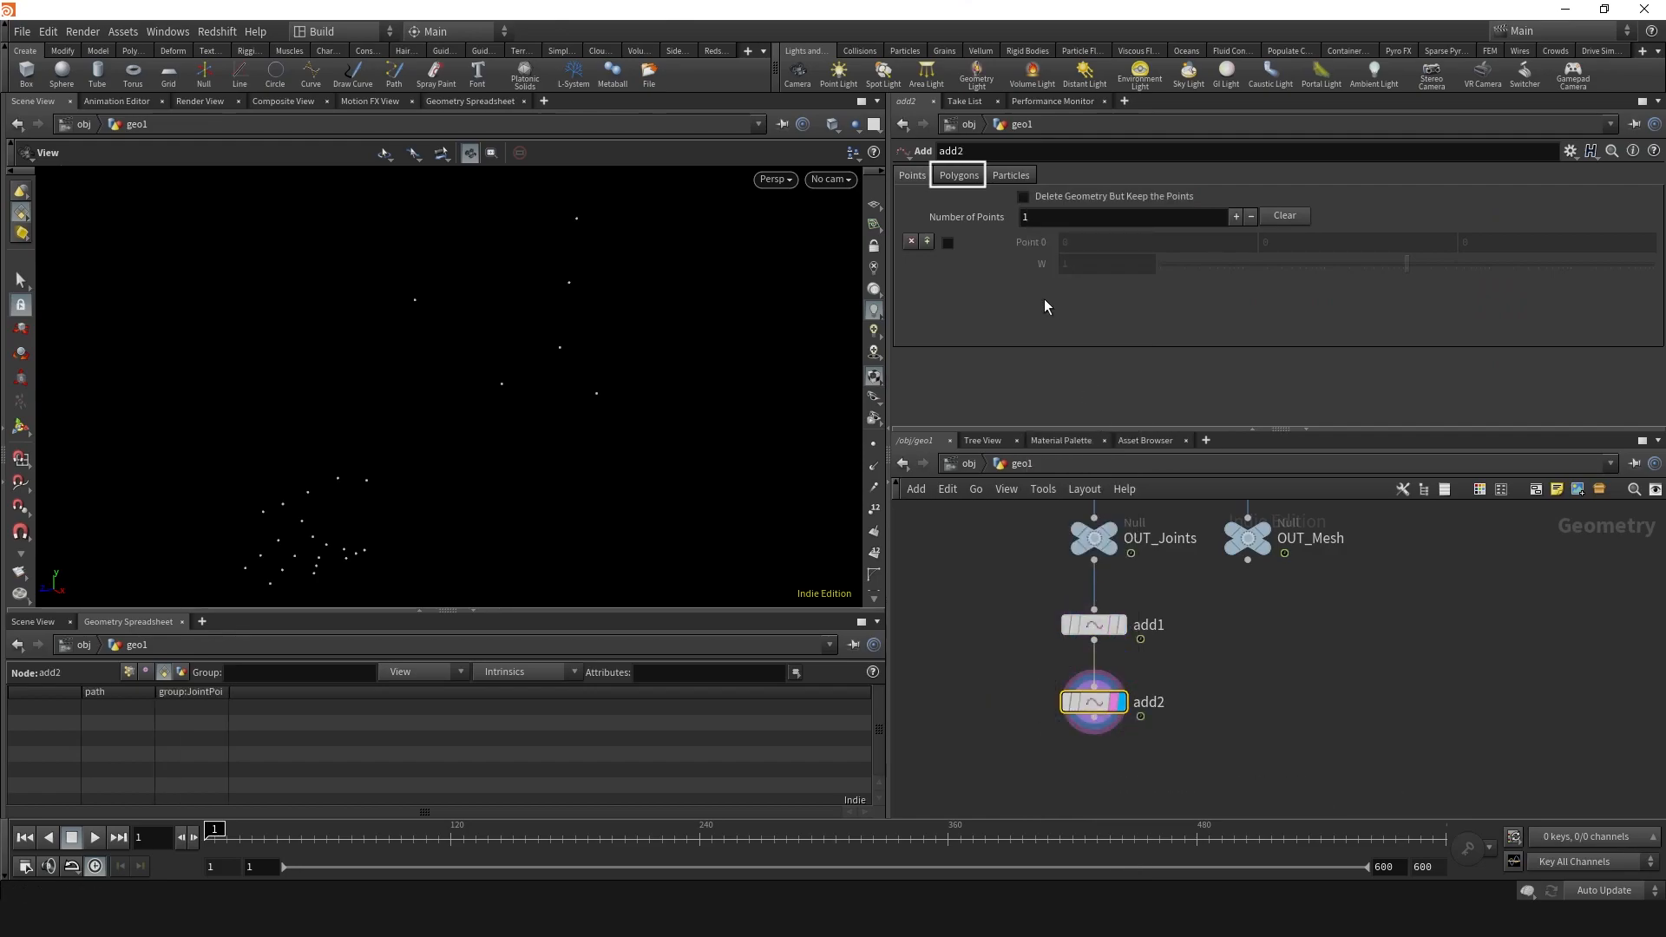
# - Open add2's polygon pattern settings, turn on point numbers in the viewport, and display add1's joint points
pyautogui.click(963, 176)
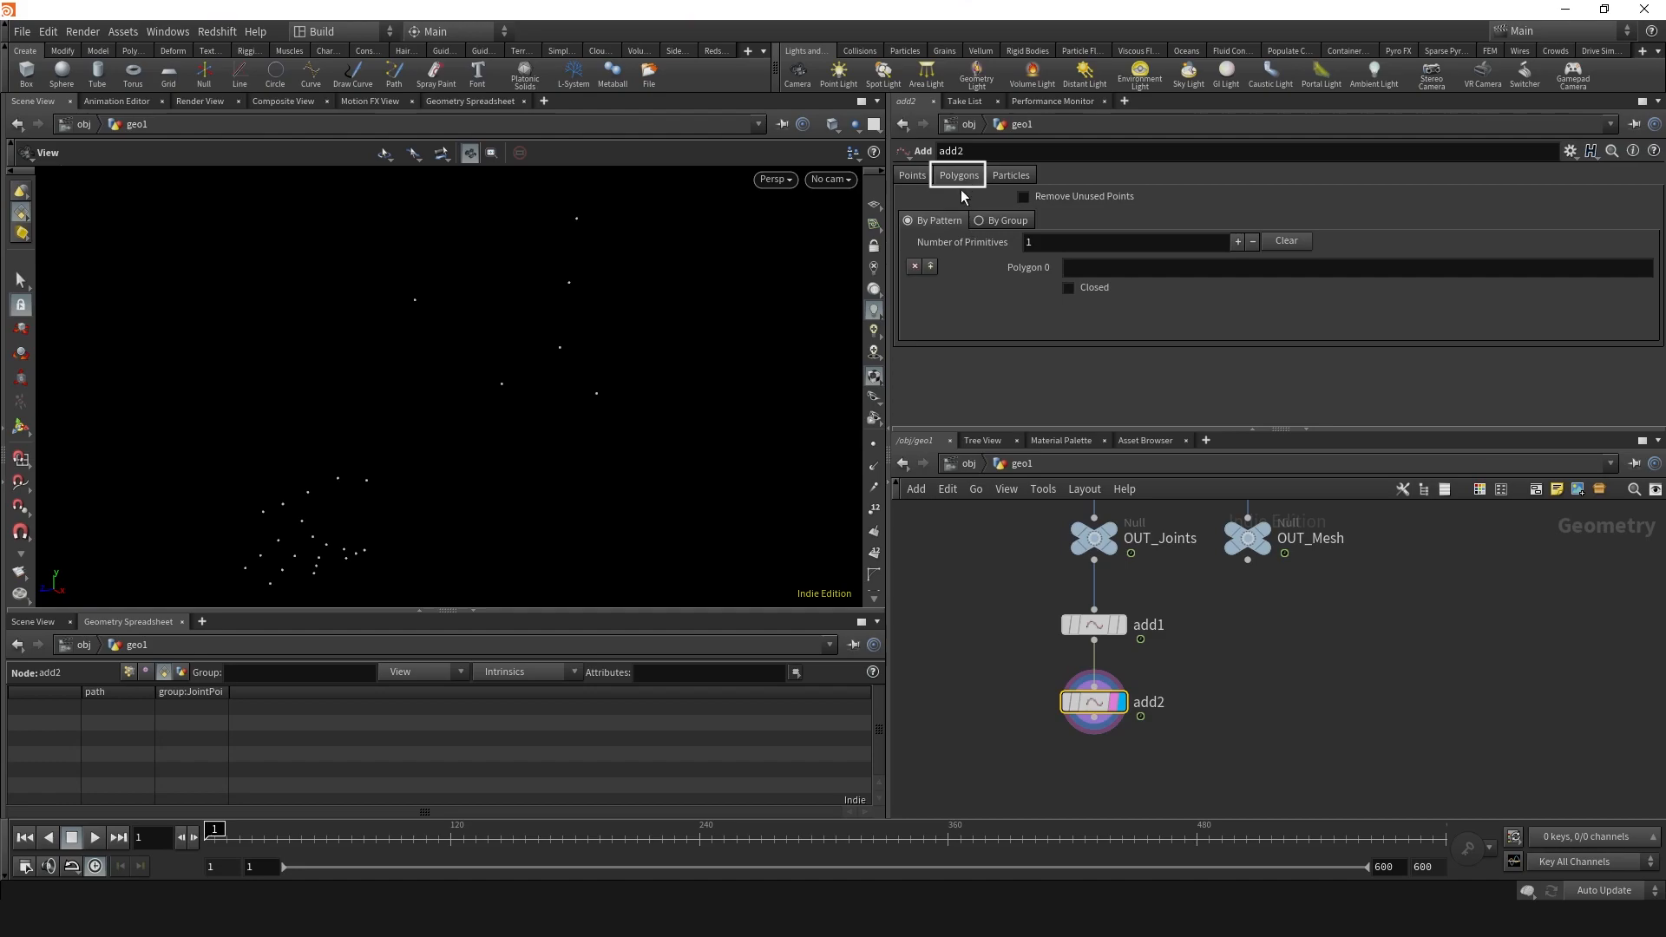
pyautogui.click(1083, 269)
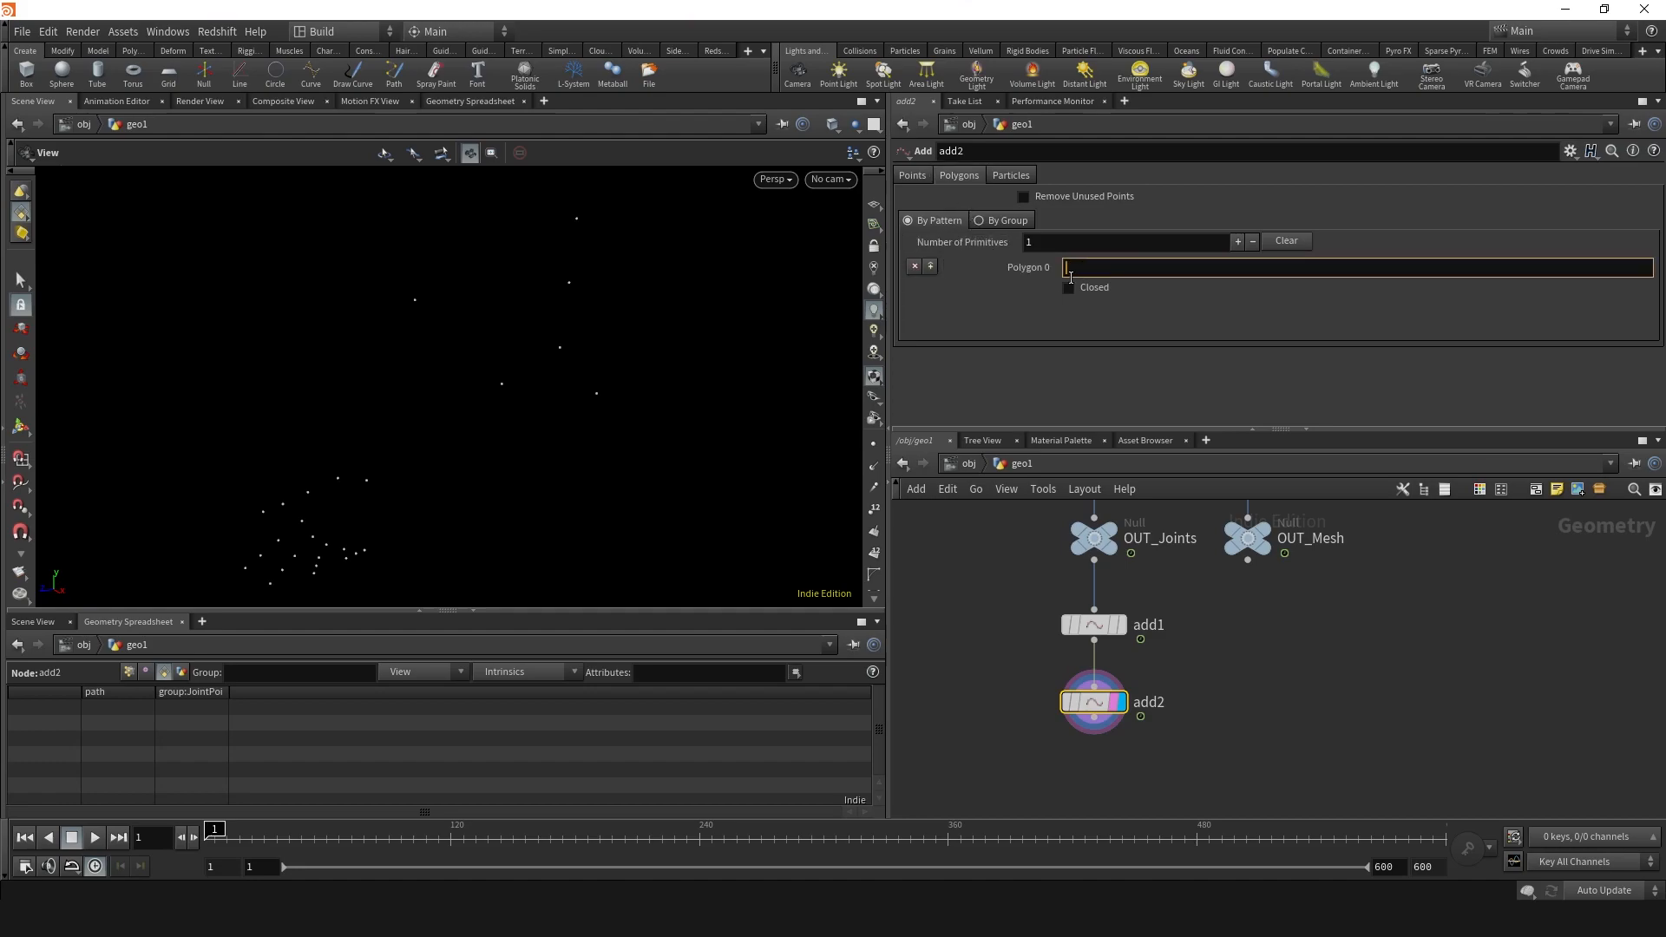
pyautogui.click(875, 510)
pyautogui.moveTo(653, 494); pyautogui.dragTo(645, 360)
pyautogui.moveTo(645, 360); pyautogui.dragTo(630, 259, button='middle')
pyautogui.moveTo(618, 451)
pyautogui.mouseDown(button='middle')
pyautogui.moveTo(620, 365)
pyautogui.moveTo(596, 429)
pyautogui.mouseUp(button='middle')
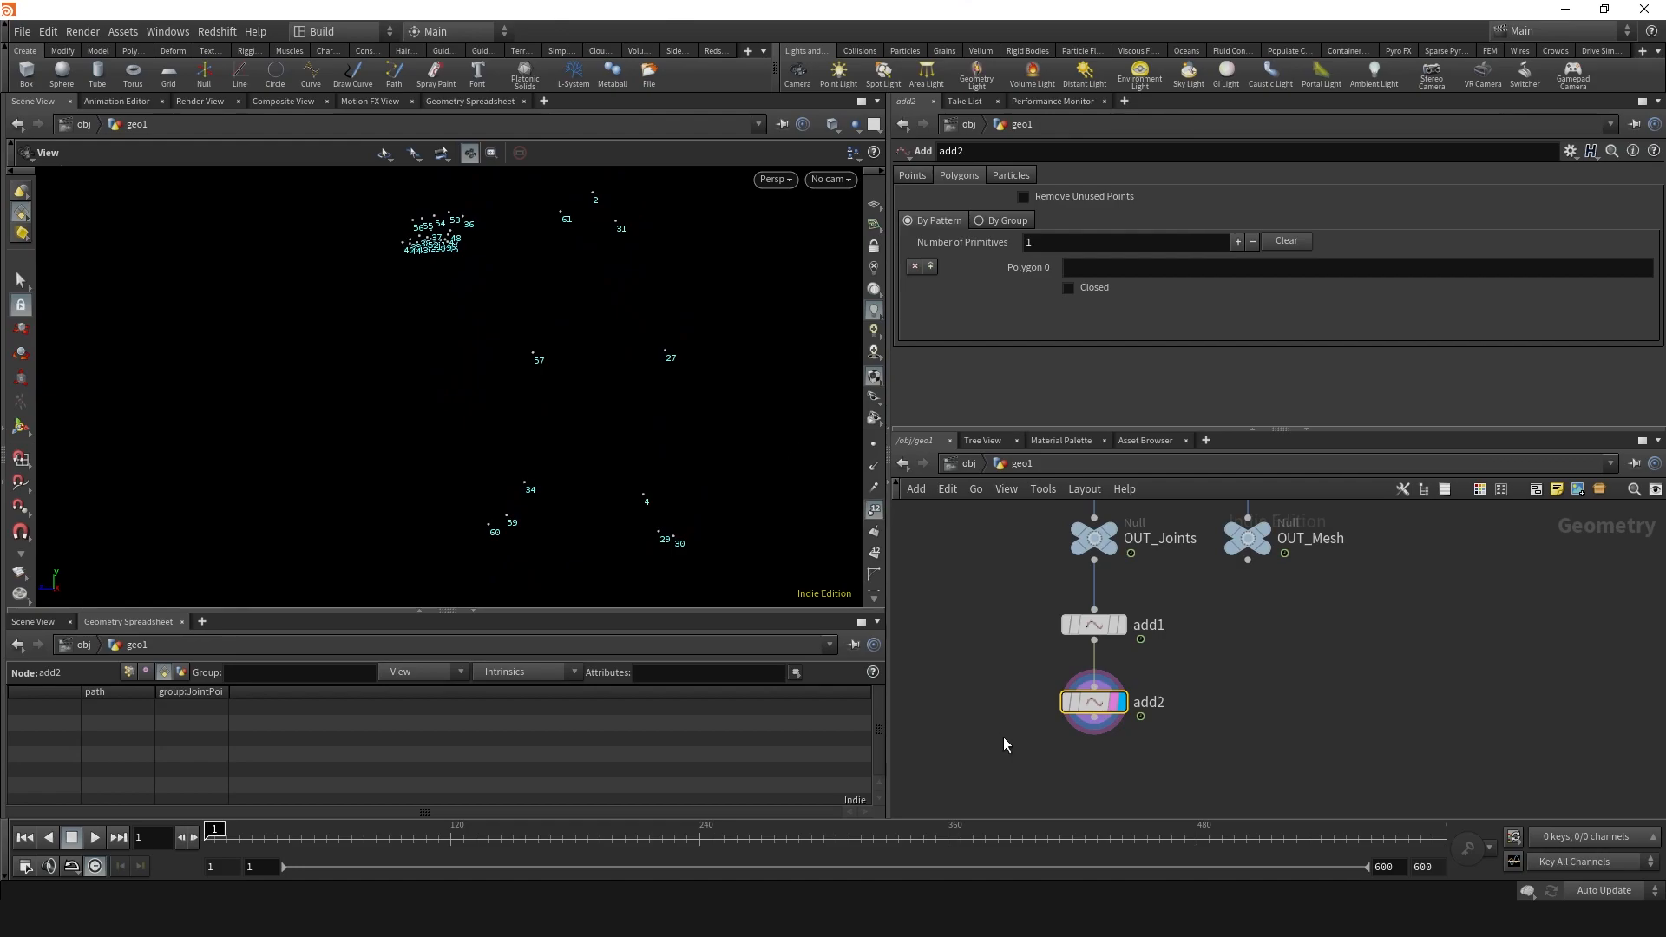
pyautogui.click(1122, 624)
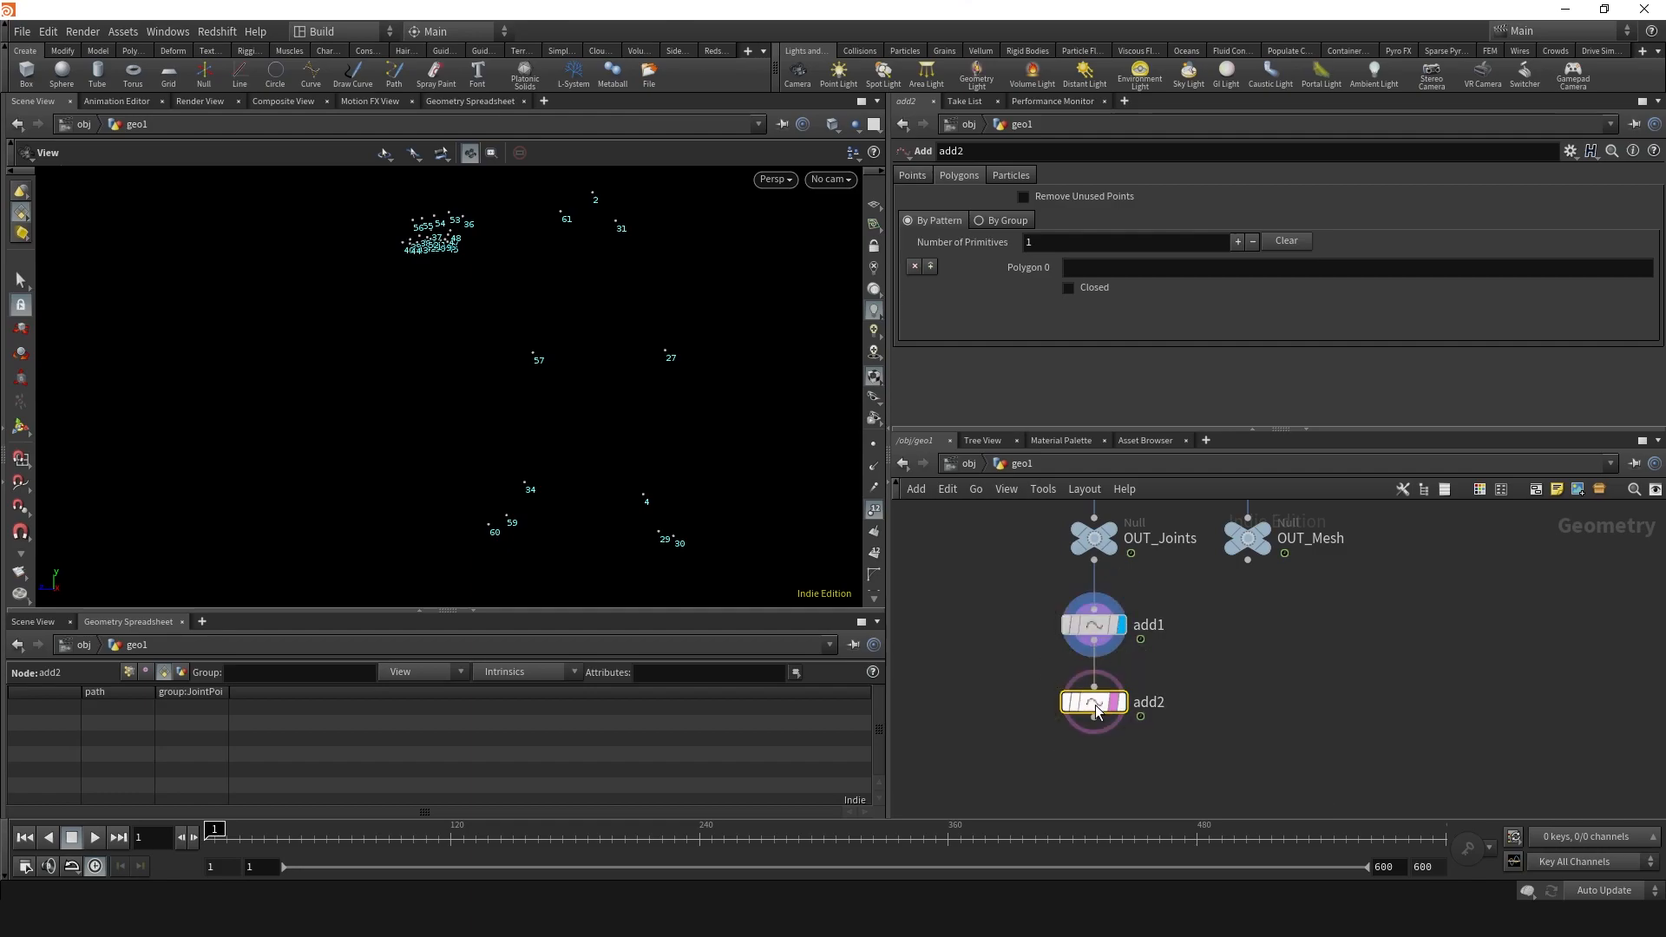
pyautogui.click(1103, 265)
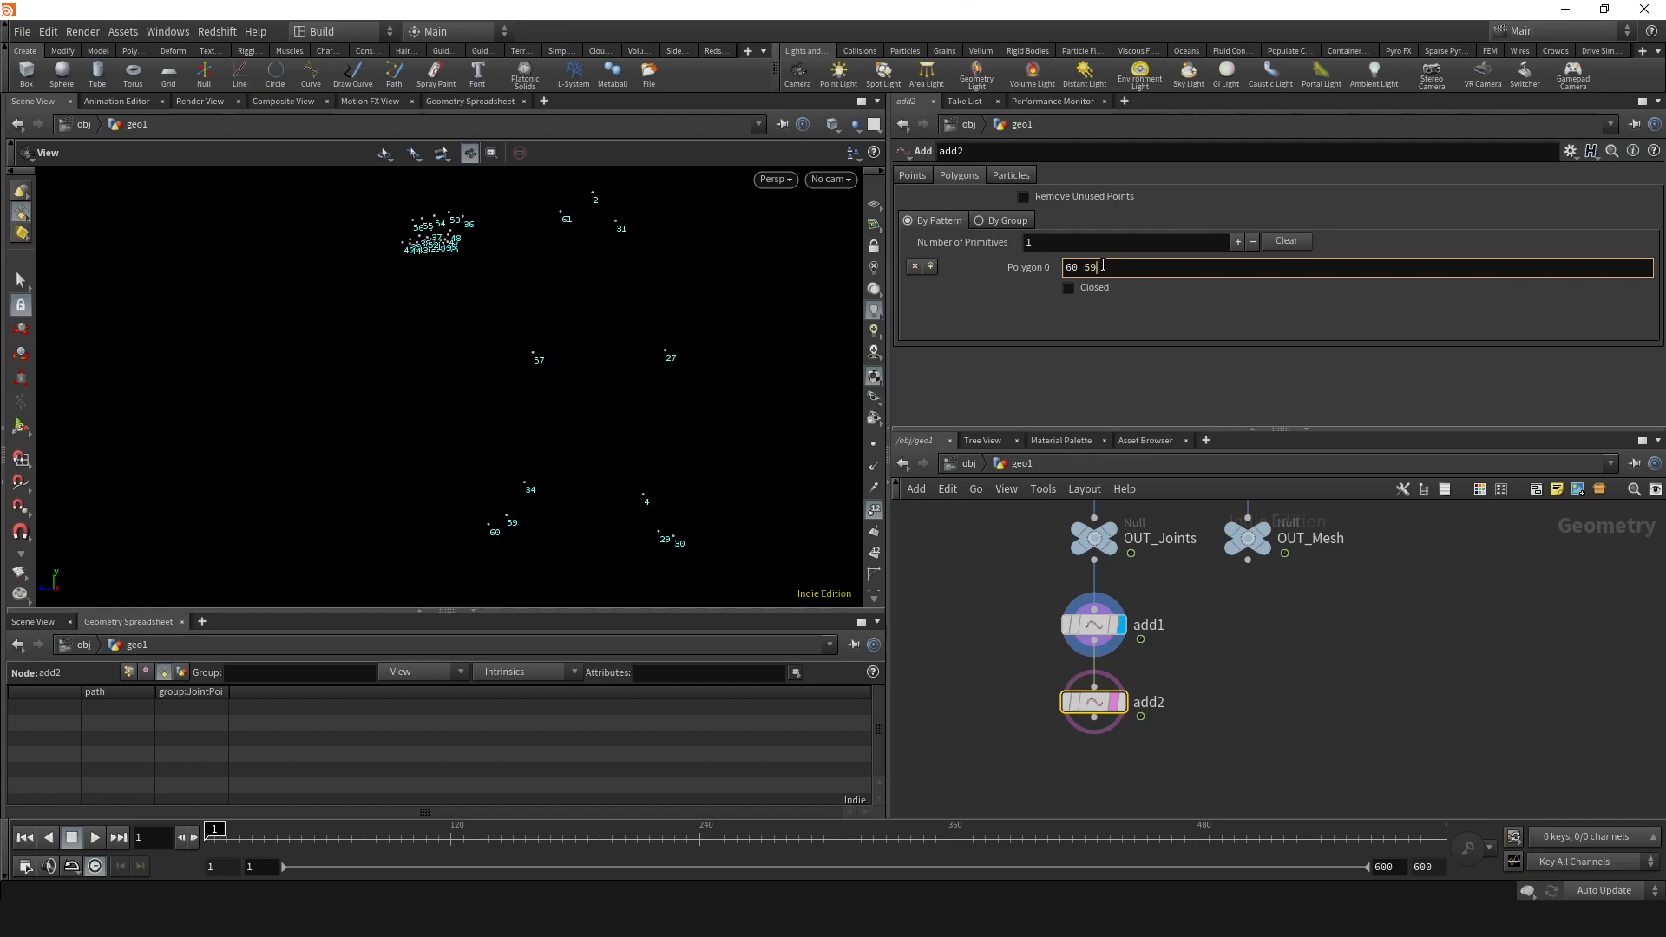
pyautogui.moveTo(606, 481); pyautogui.dragTo(618, 476)
pyautogui.click(1128, 268)
pyautogui.write('57 61 2 31')
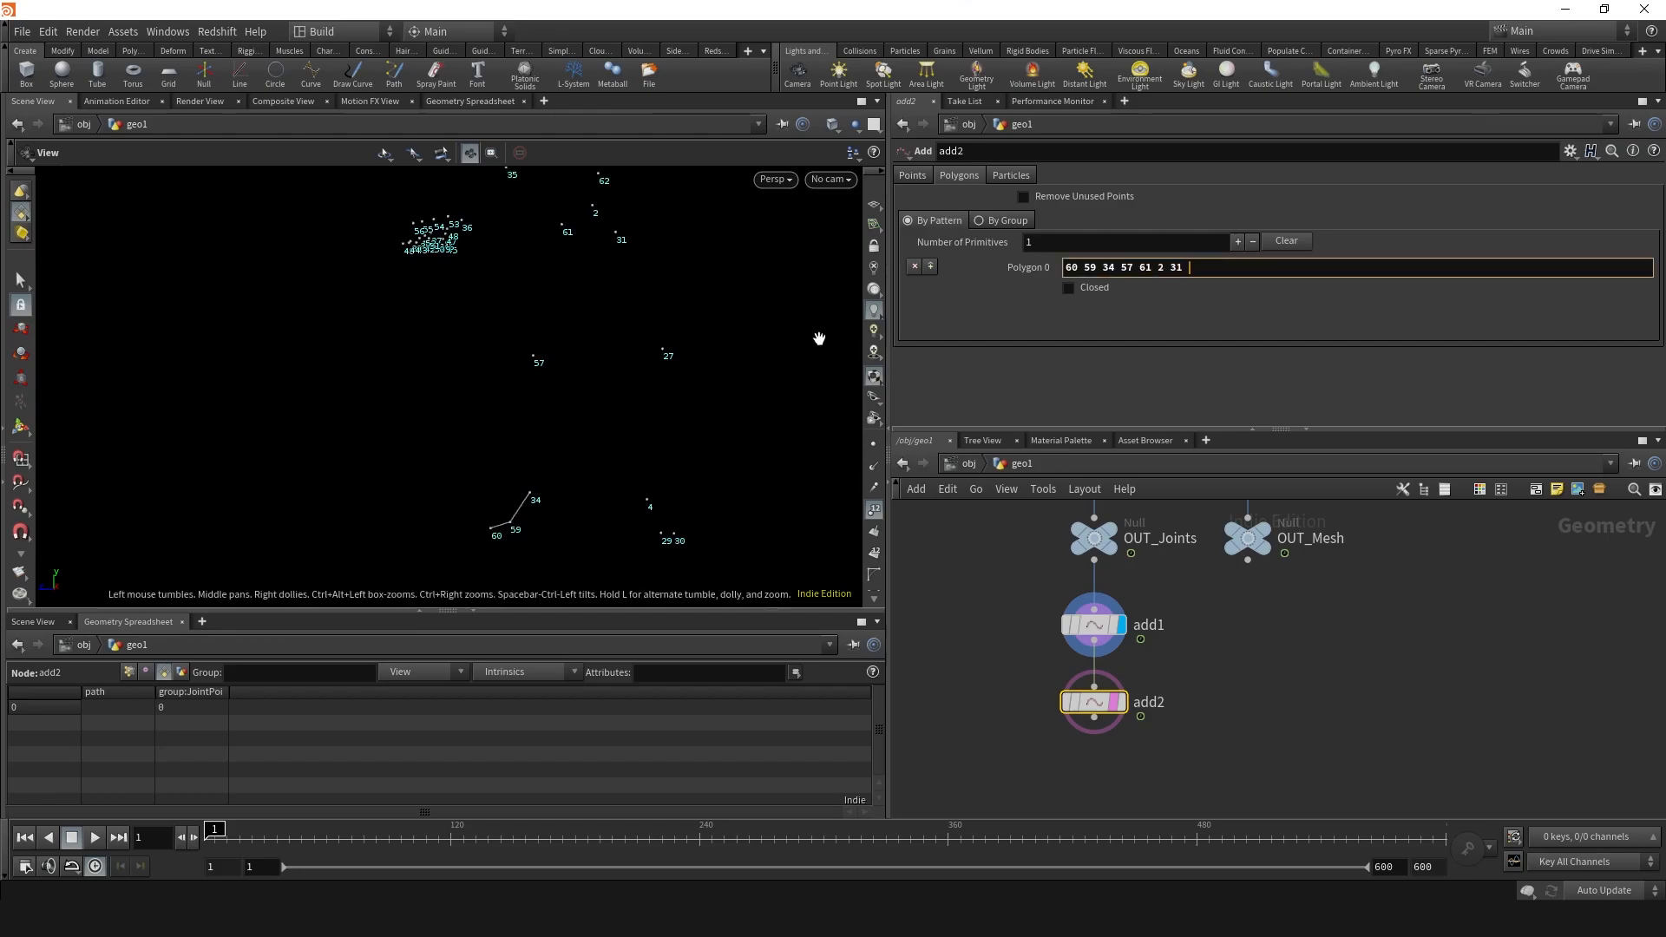
pyautogui.moveTo(818, 342); pyautogui.dragTo(694, 338)
pyautogui.click(1079, 269)
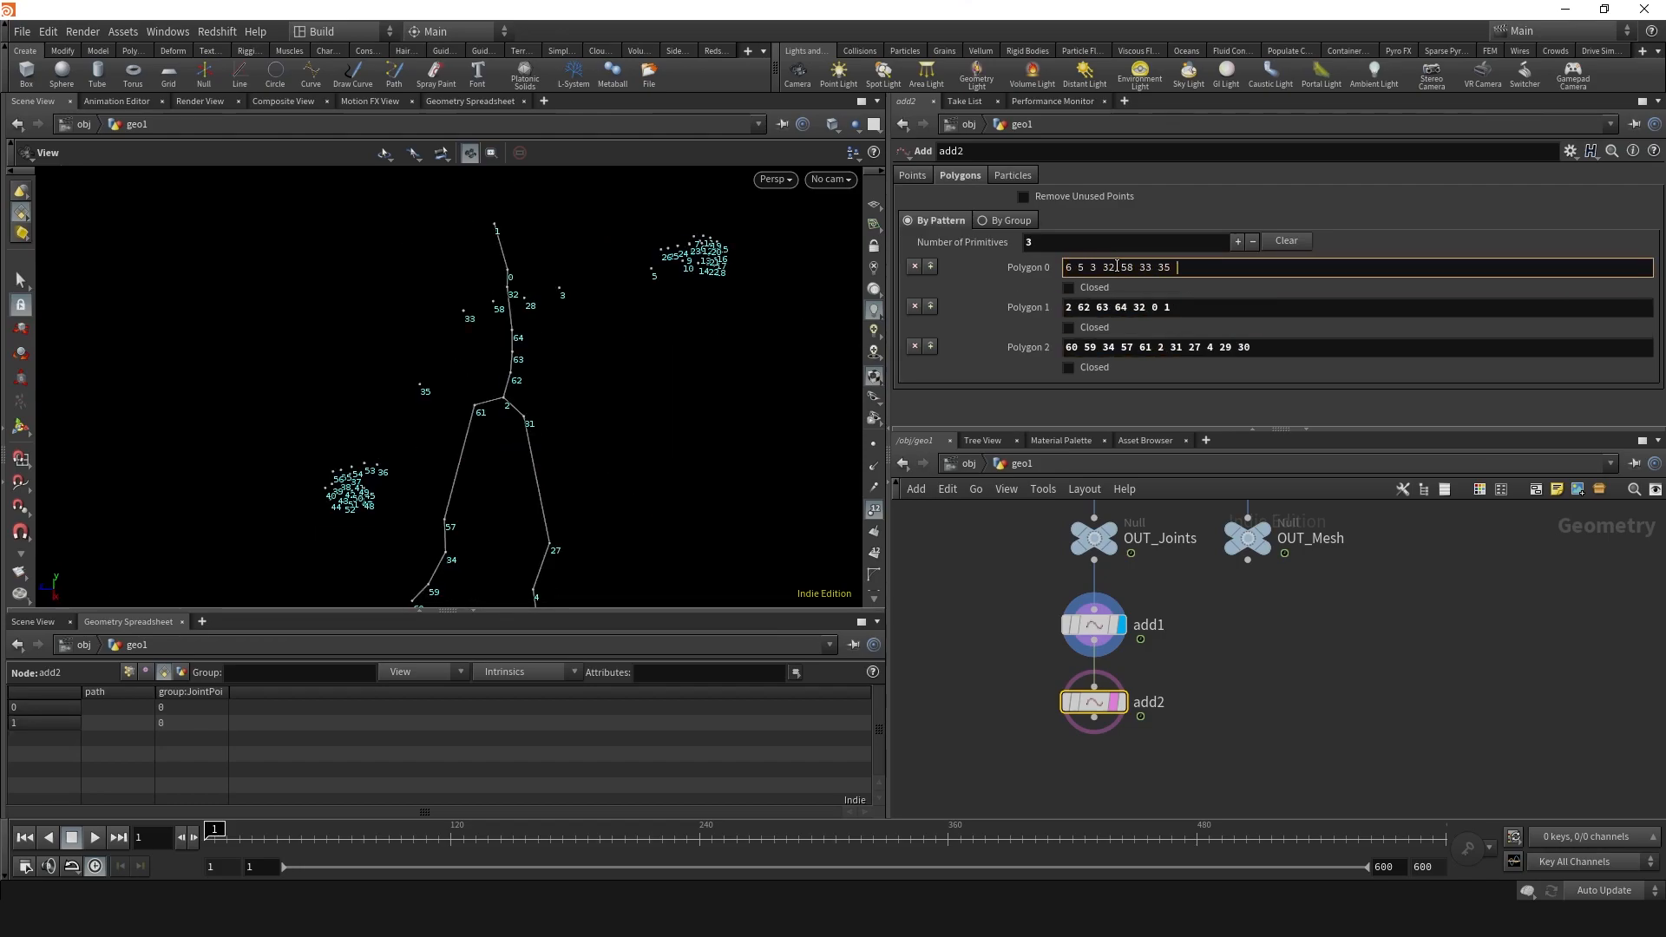
pyautogui.write('36')
pyautogui.press('Return')
pyautogui.moveTo(564, 382); pyautogui.dragTo(594, 403)
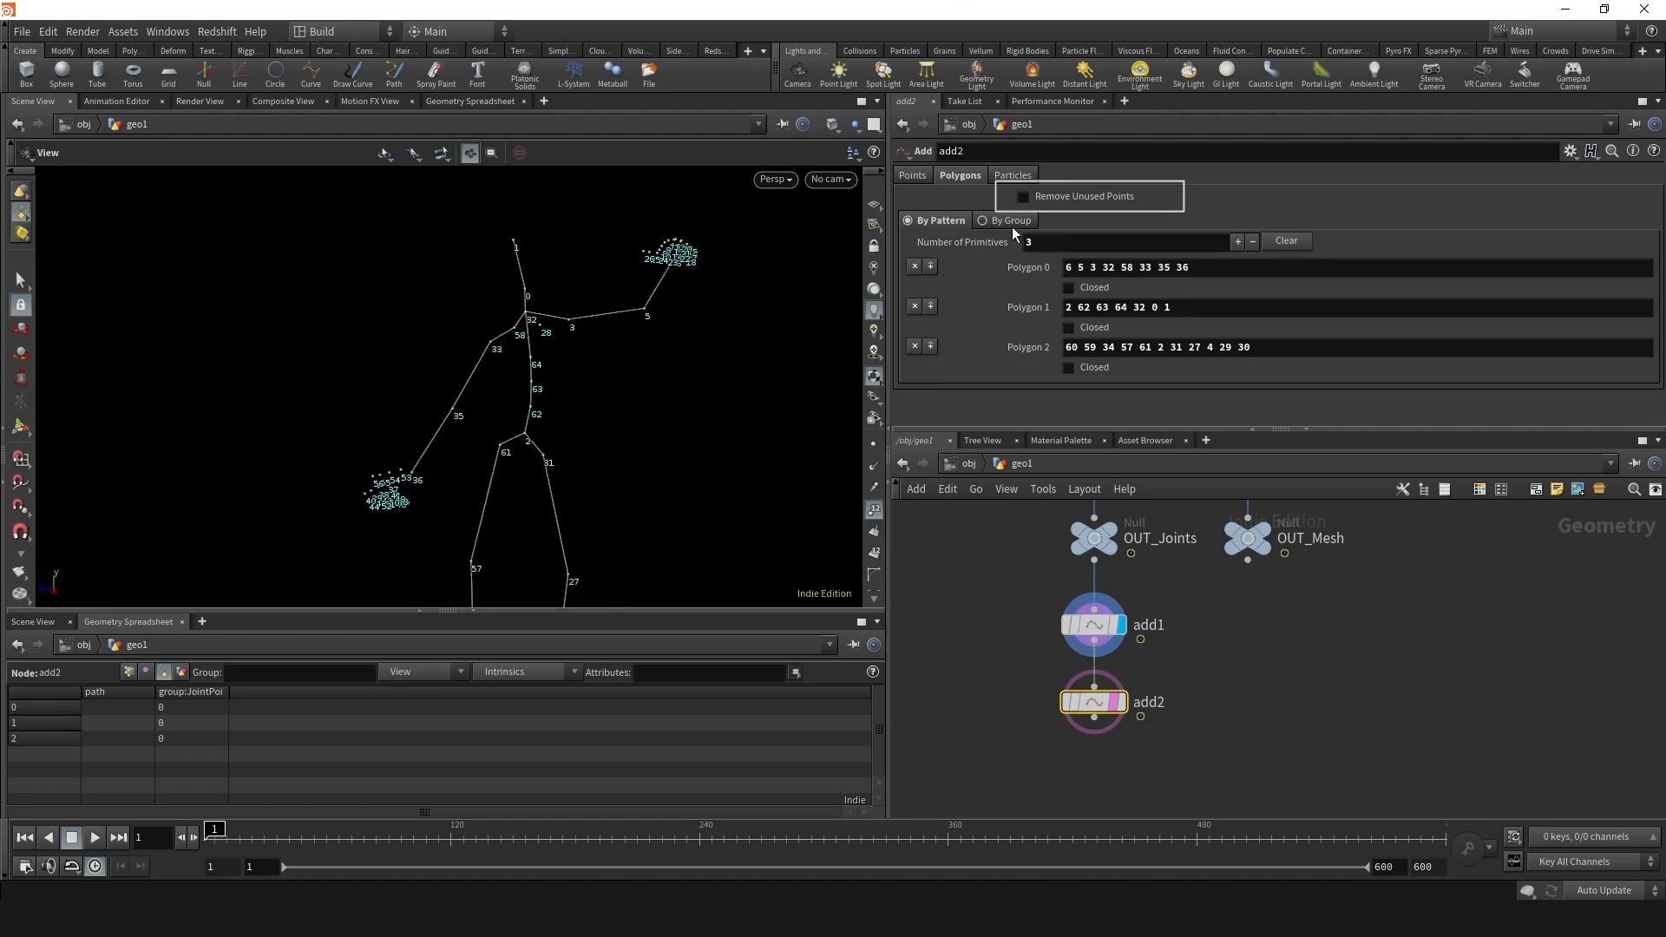
pyautogui.click(1025, 197)
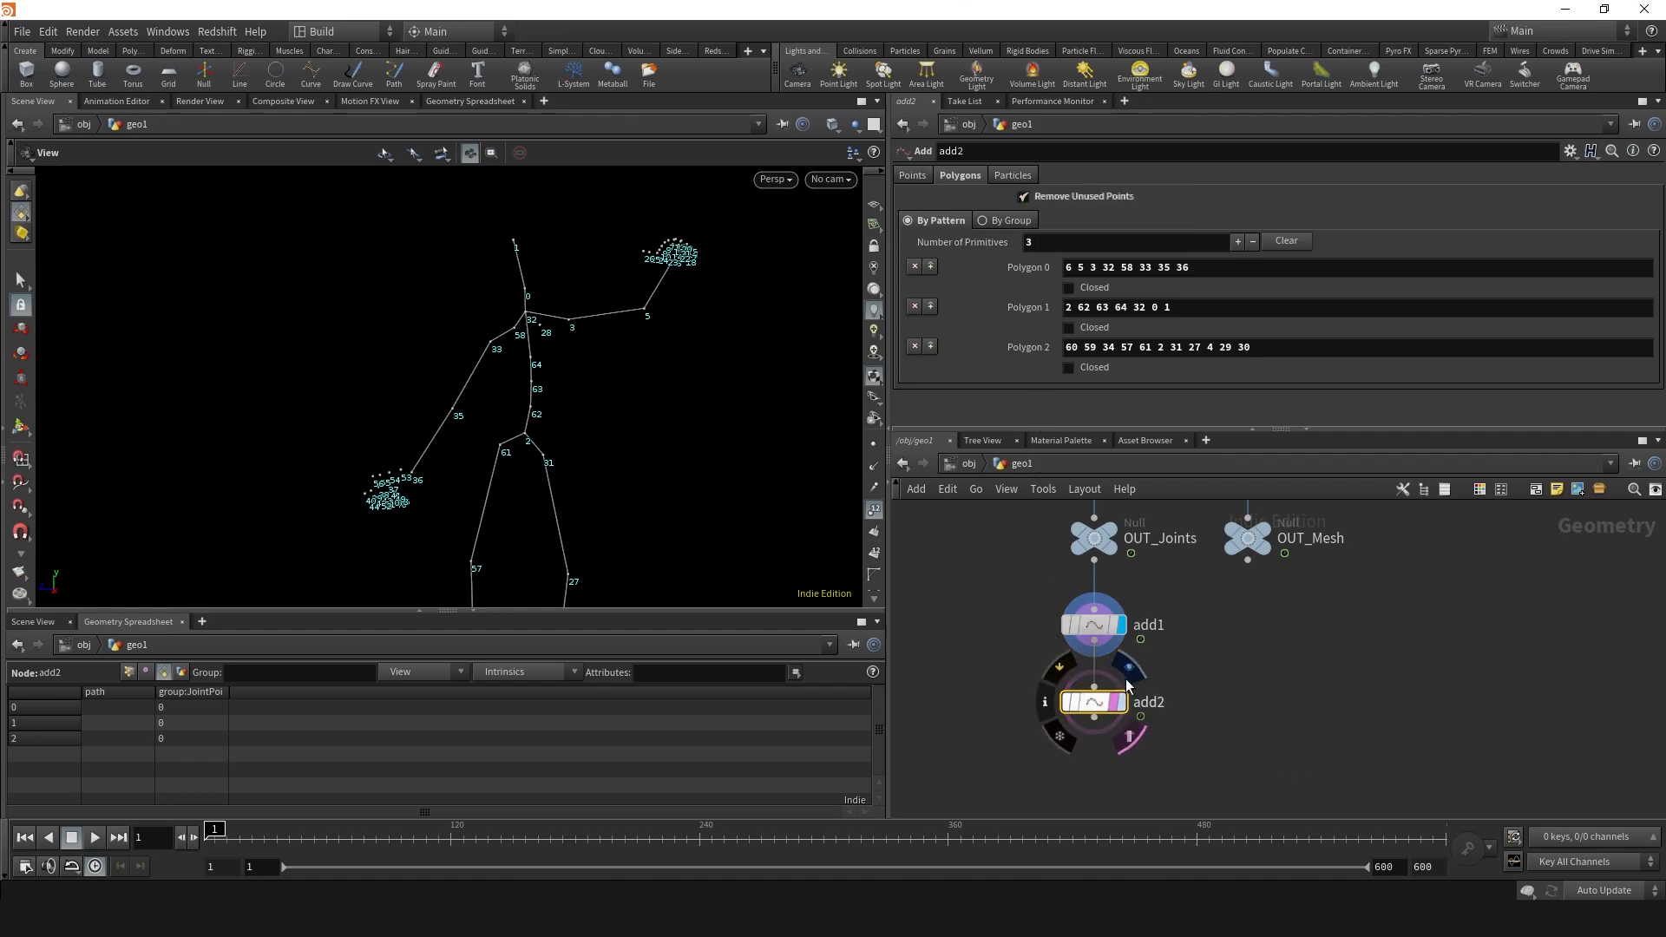
# - Display add2's line figure, and branch a new Add node off add1 beside add2
pyautogui.click(1127, 679)
pyautogui.moveTo(651, 413); pyautogui.dragTo(566, 347)
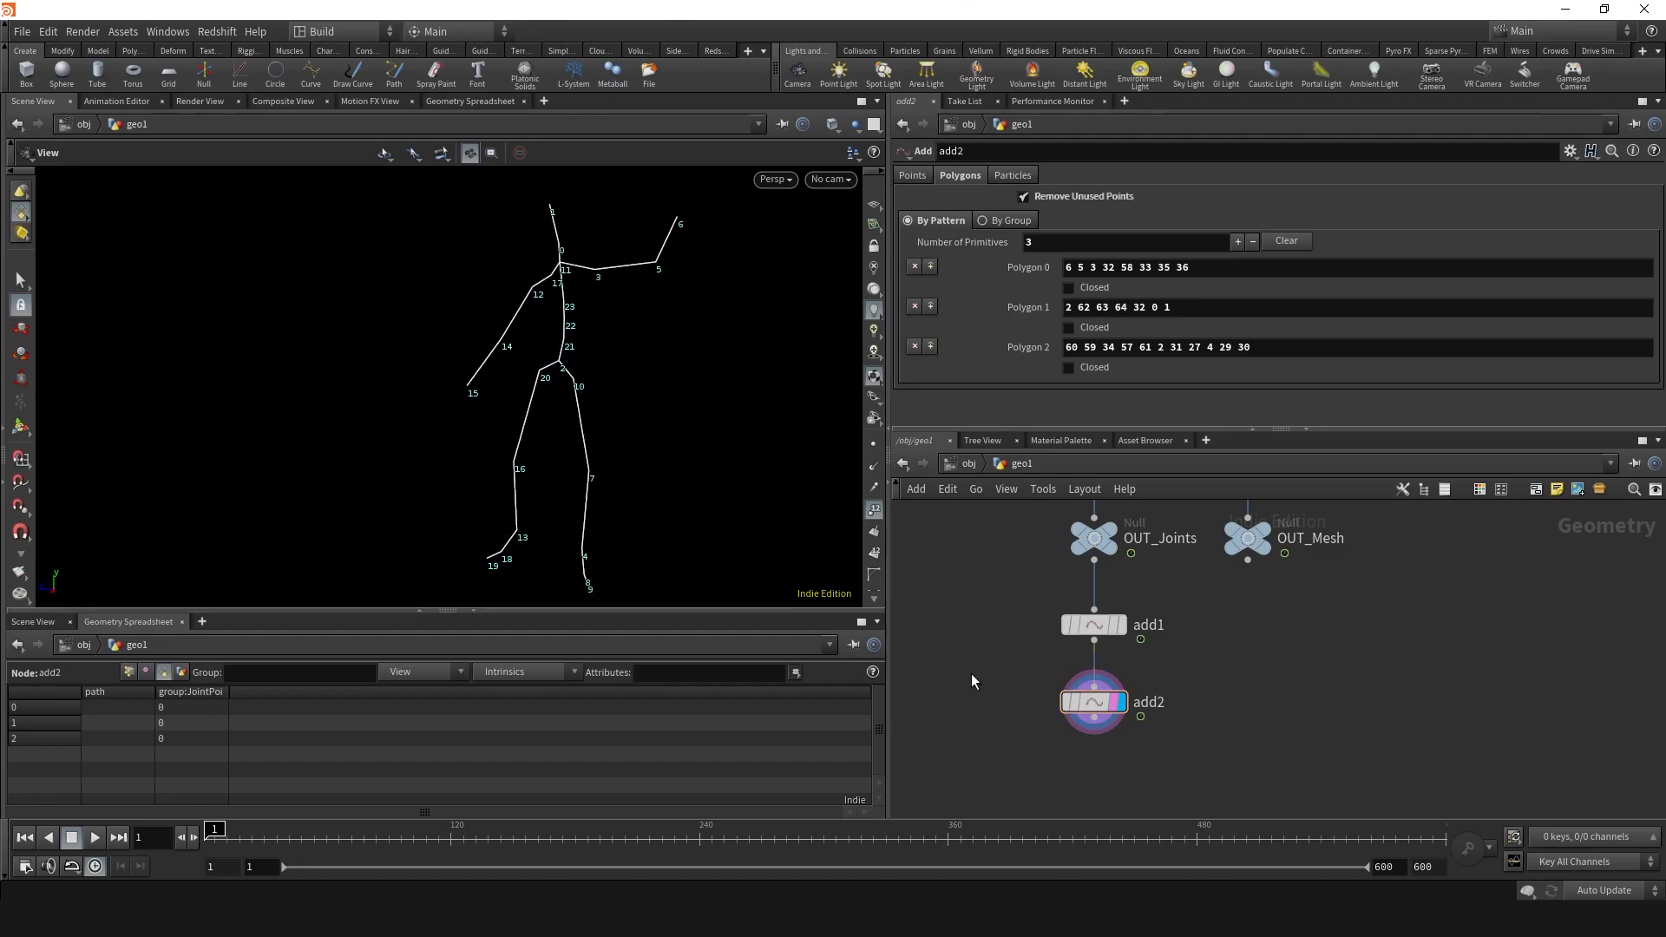
pyautogui.press('Tab')
pyautogui.write('add')
pyautogui.press('Return')
pyautogui.click(1242, 700)
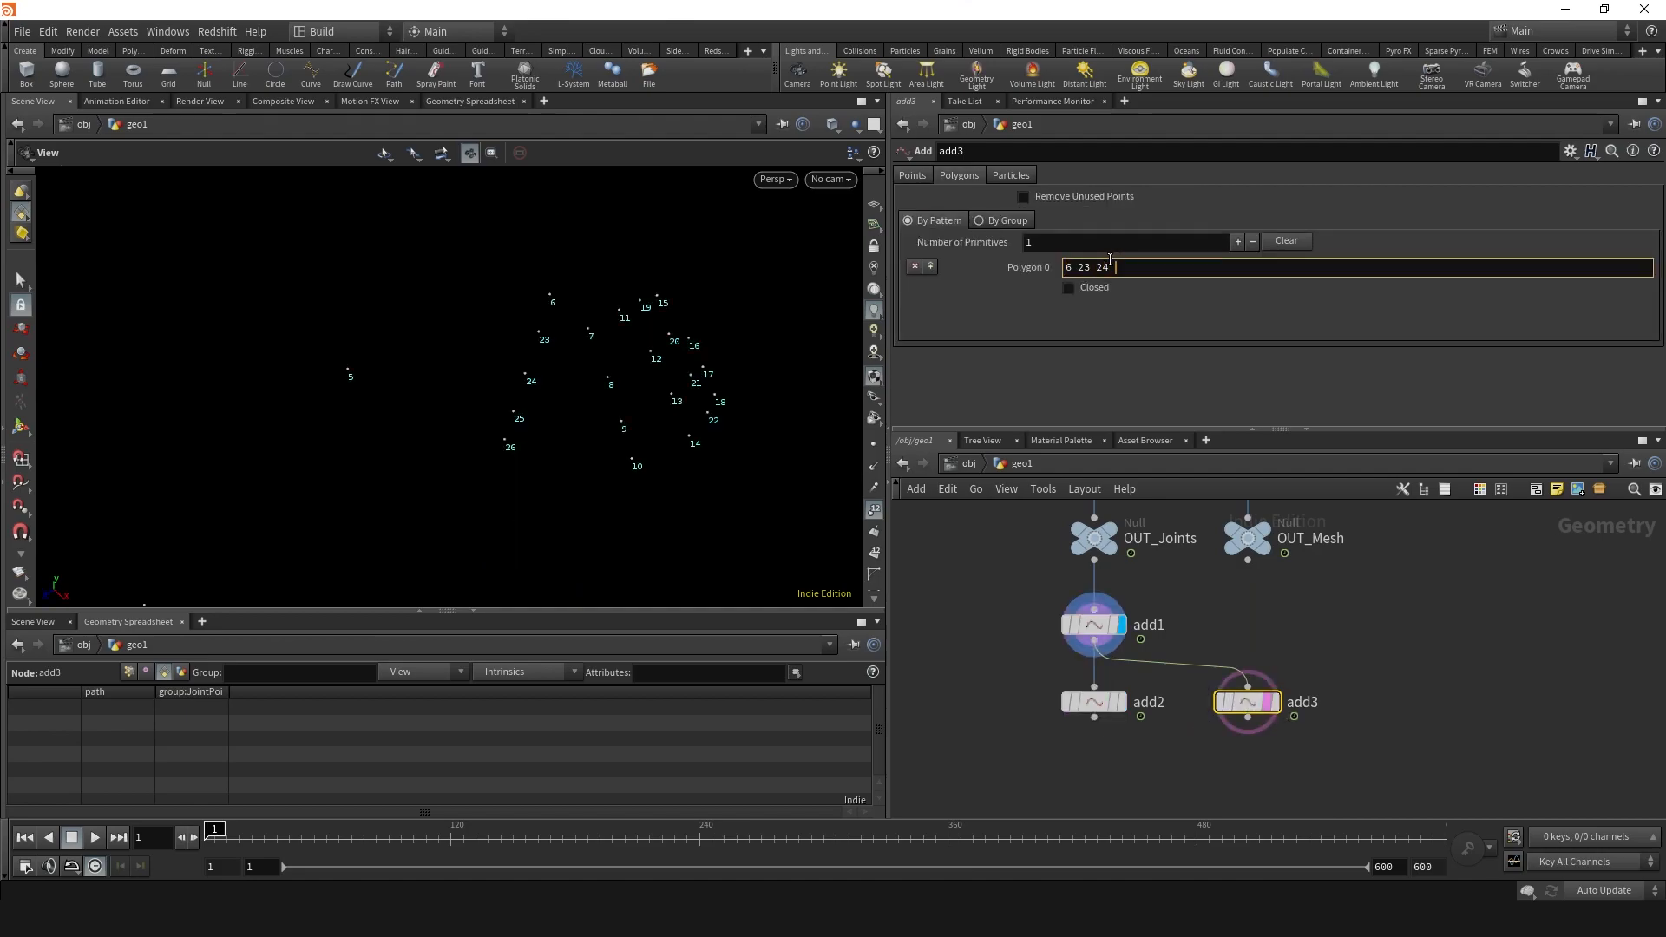
# - Enter add3's first finger polygon patterns for the hand at point 6, starting with 6 23 24 and 6 7 8
pyautogui.write('26')
pyautogui.press('Return')
pyautogui.click(931, 266)
pyautogui.click(1126, 268)
pyautogui.write('6 7 8')
pyautogui.press('Return')
pyautogui.click(931, 267)
pyautogui.click(1093, 268)
pyautogui.write('6 49 50 51 52')
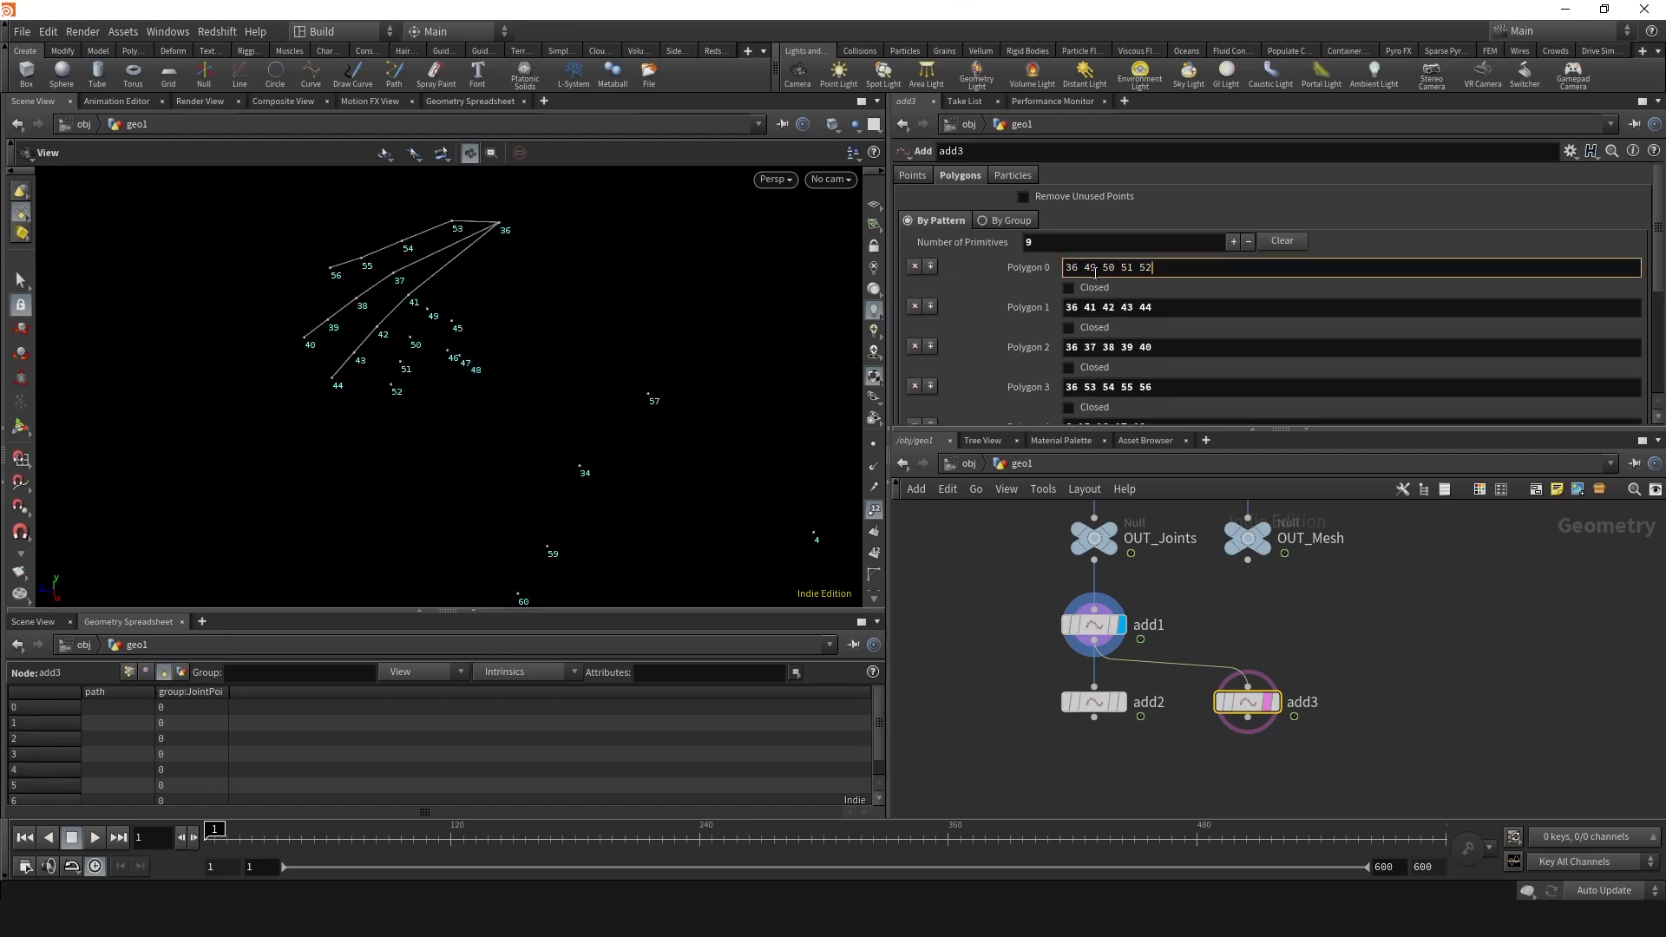
pyautogui.press('Return')
pyautogui.click(931, 267)
pyautogui.click(1081, 268)
pyautogui.write('36 49 50 51 52')
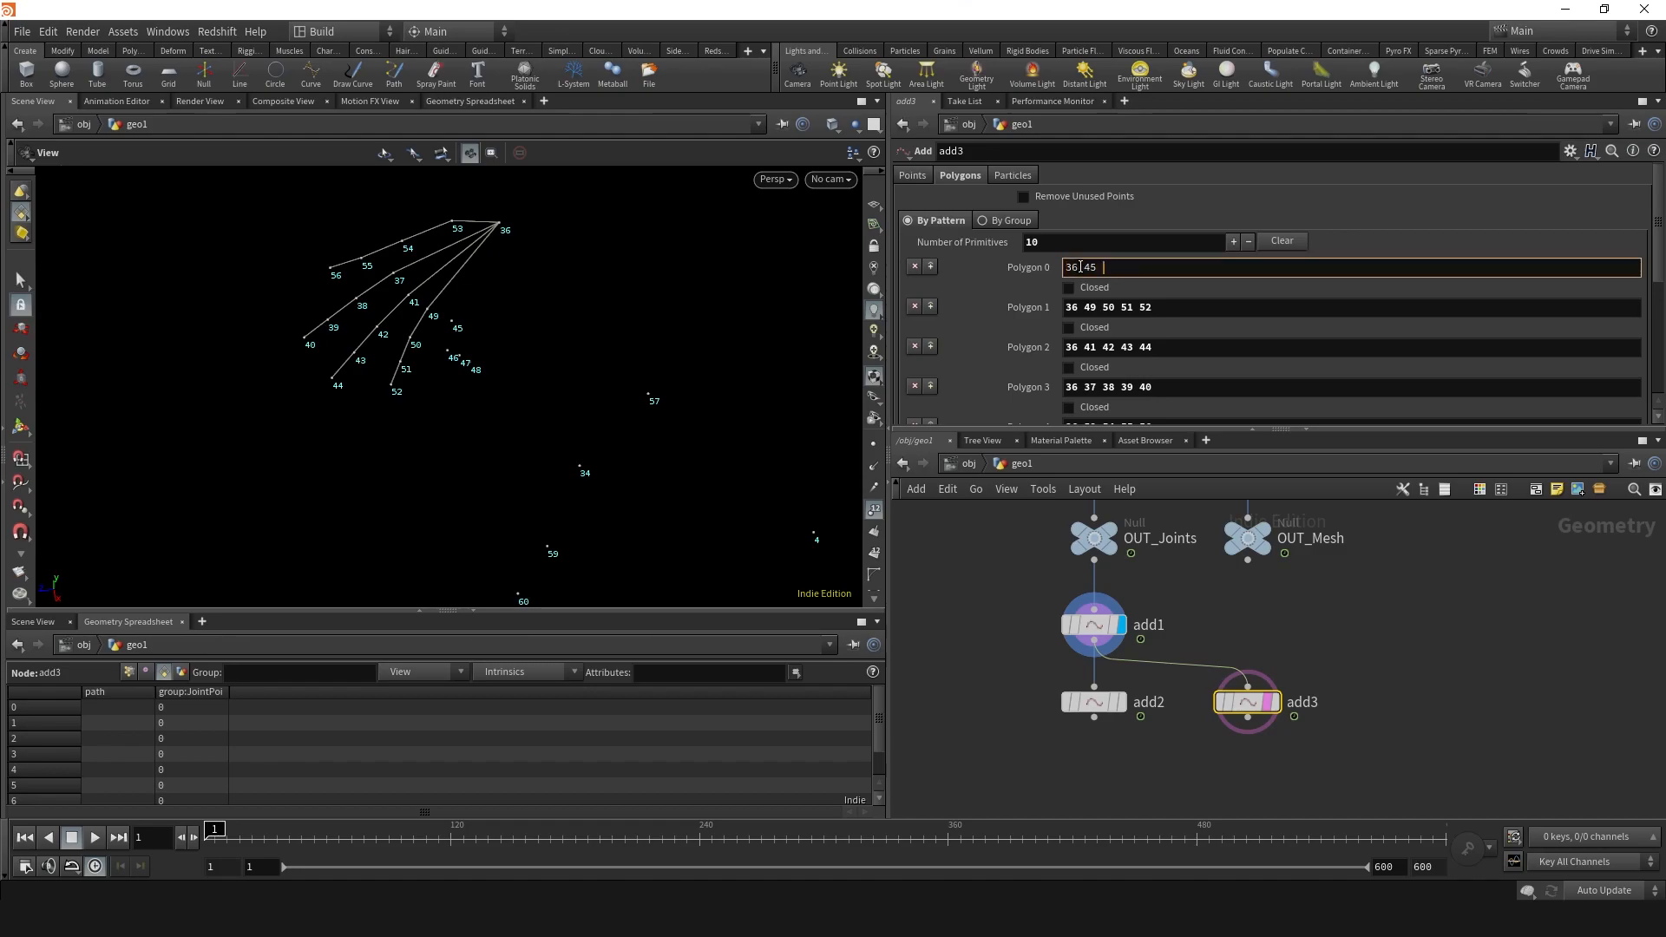
pyautogui.press('Return')
pyautogui.click(1273, 702)
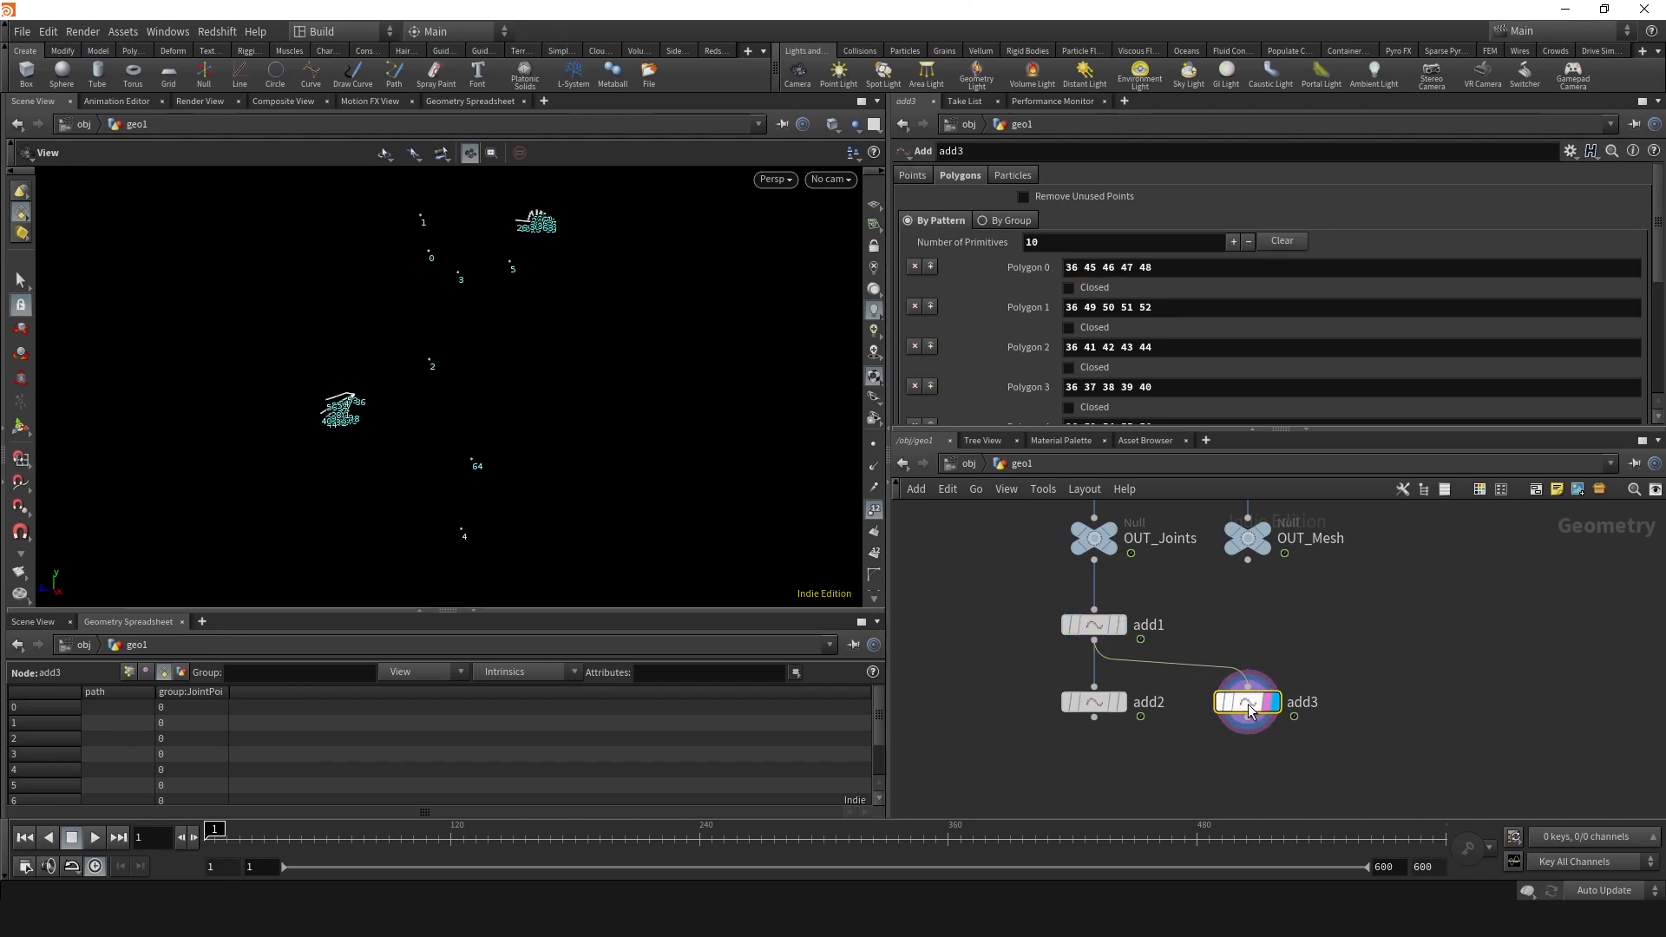
pyautogui.click(1023, 197)
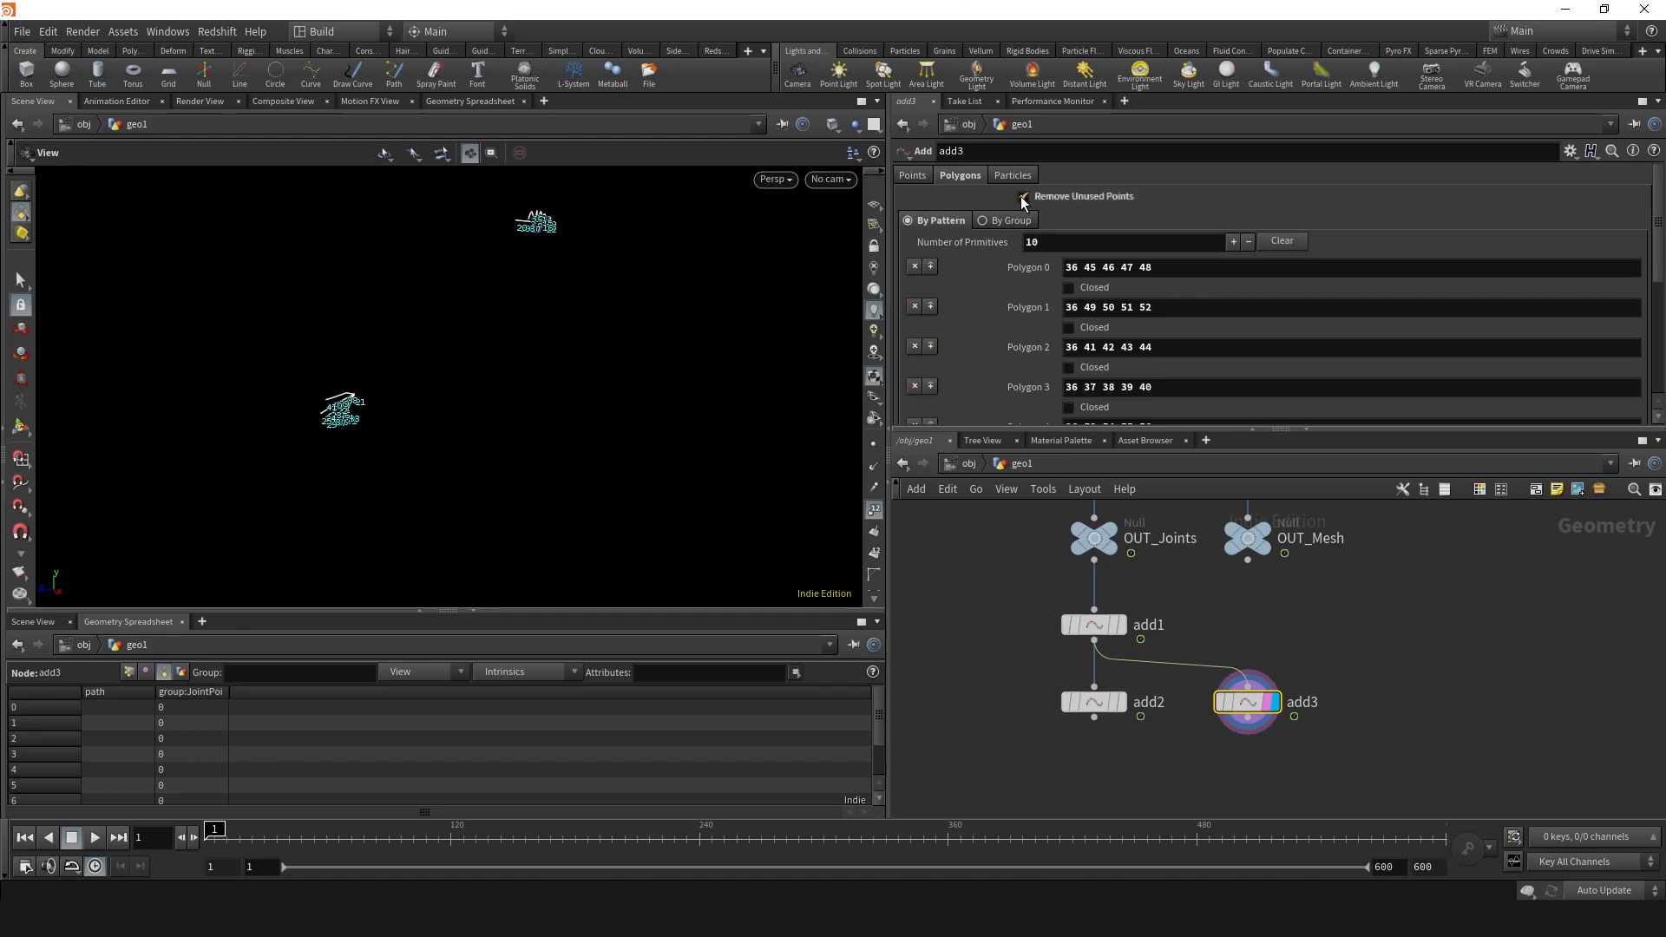
# - Combine add2 and add3 in a new Merge node and display the merged figure
pyautogui.click(1170, 751)
pyautogui.press('Tab')
pyautogui.write('merg')
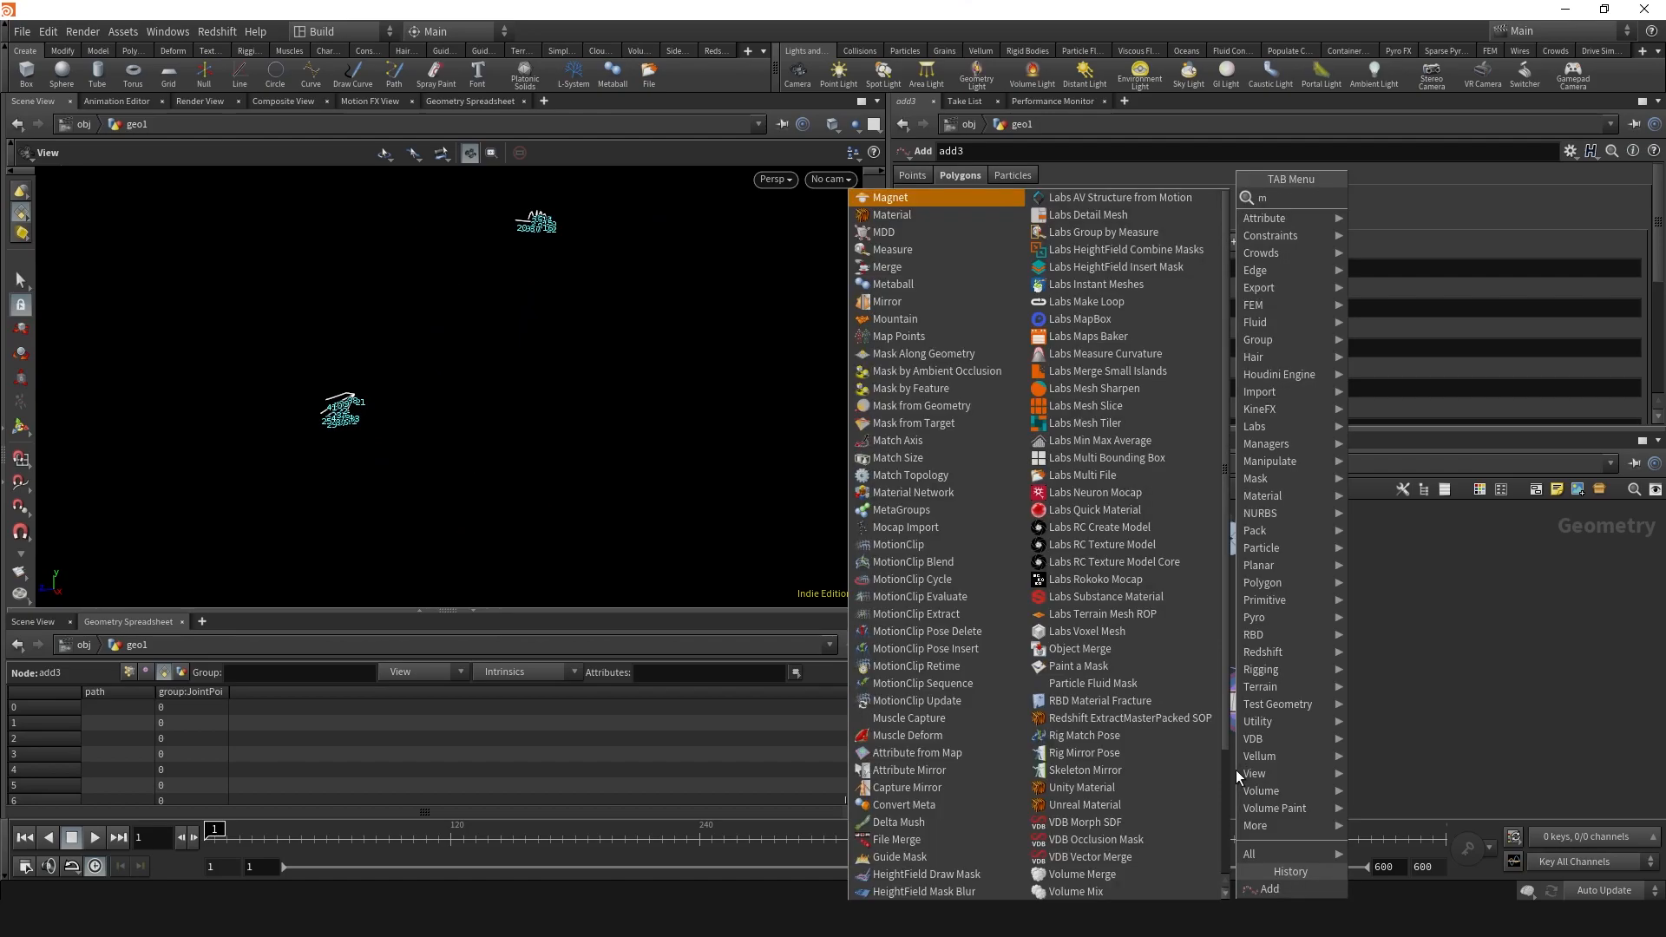
pyautogui.press('Return')
pyautogui.click(1181, 777)
pyautogui.moveTo(1303, 747); pyautogui.dragTo(1188, 795)
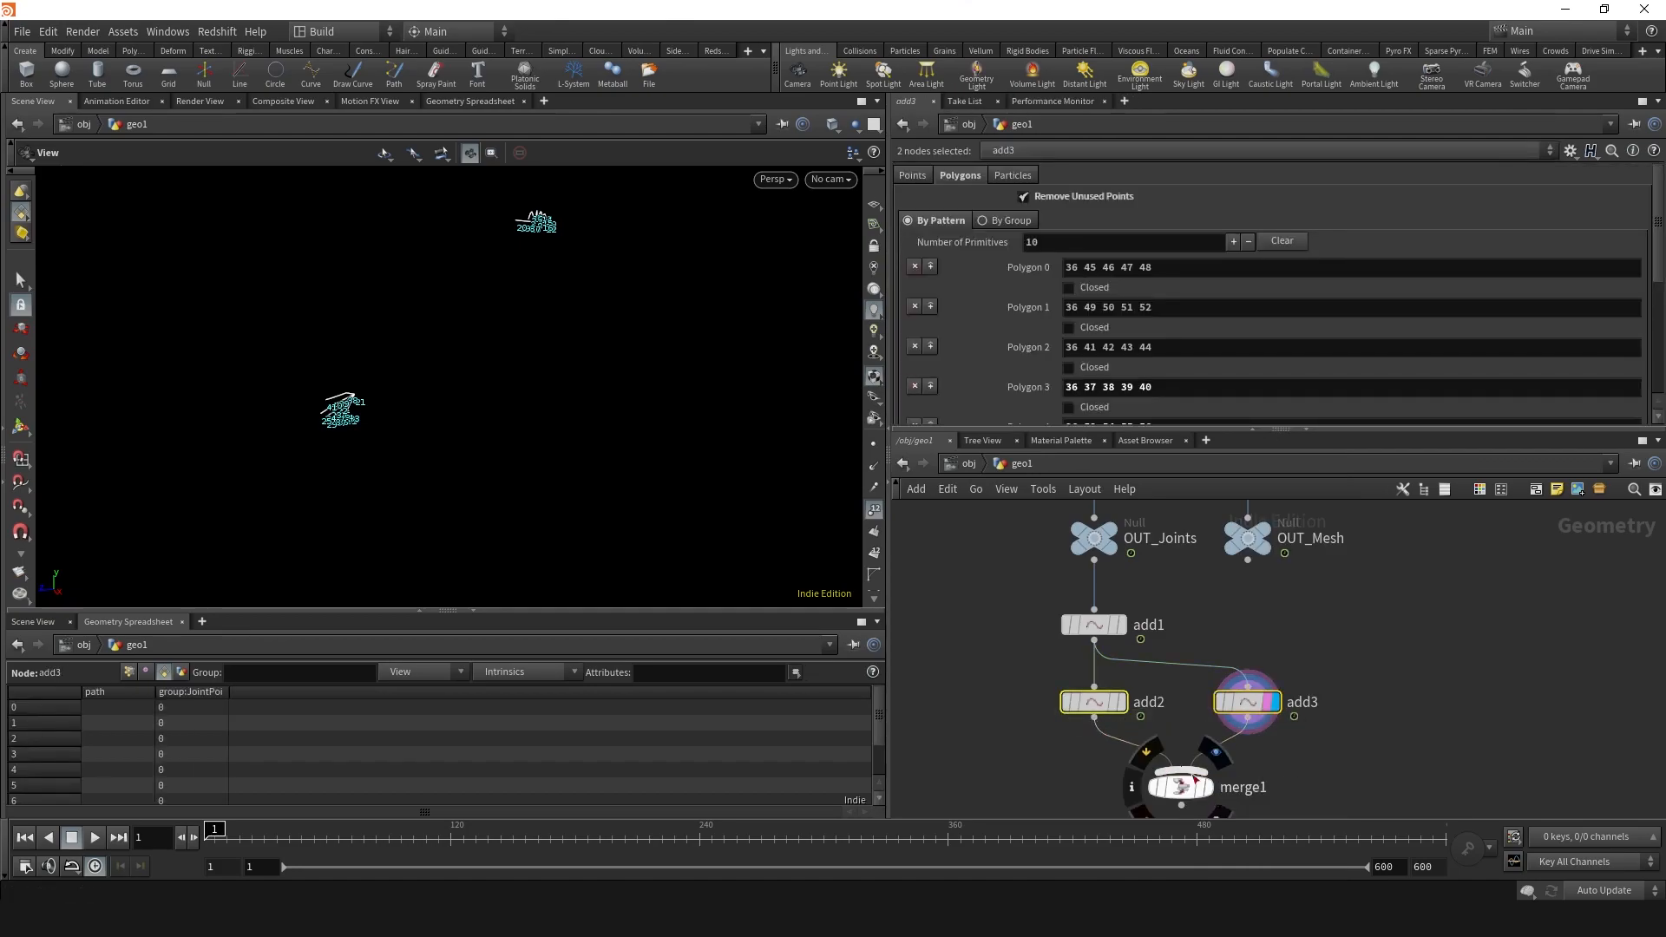
pyautogui.click(1206, 787)
# - Rename the add2 node to Body and the add3 node to Hands
pyautogui.moveTo(1207, 788); pyautogui.dragTo(1250, 693, button='middle')
pyautogui.click(1185, 609)
pyautogui.write('Body')
pyautogui.press('Return')
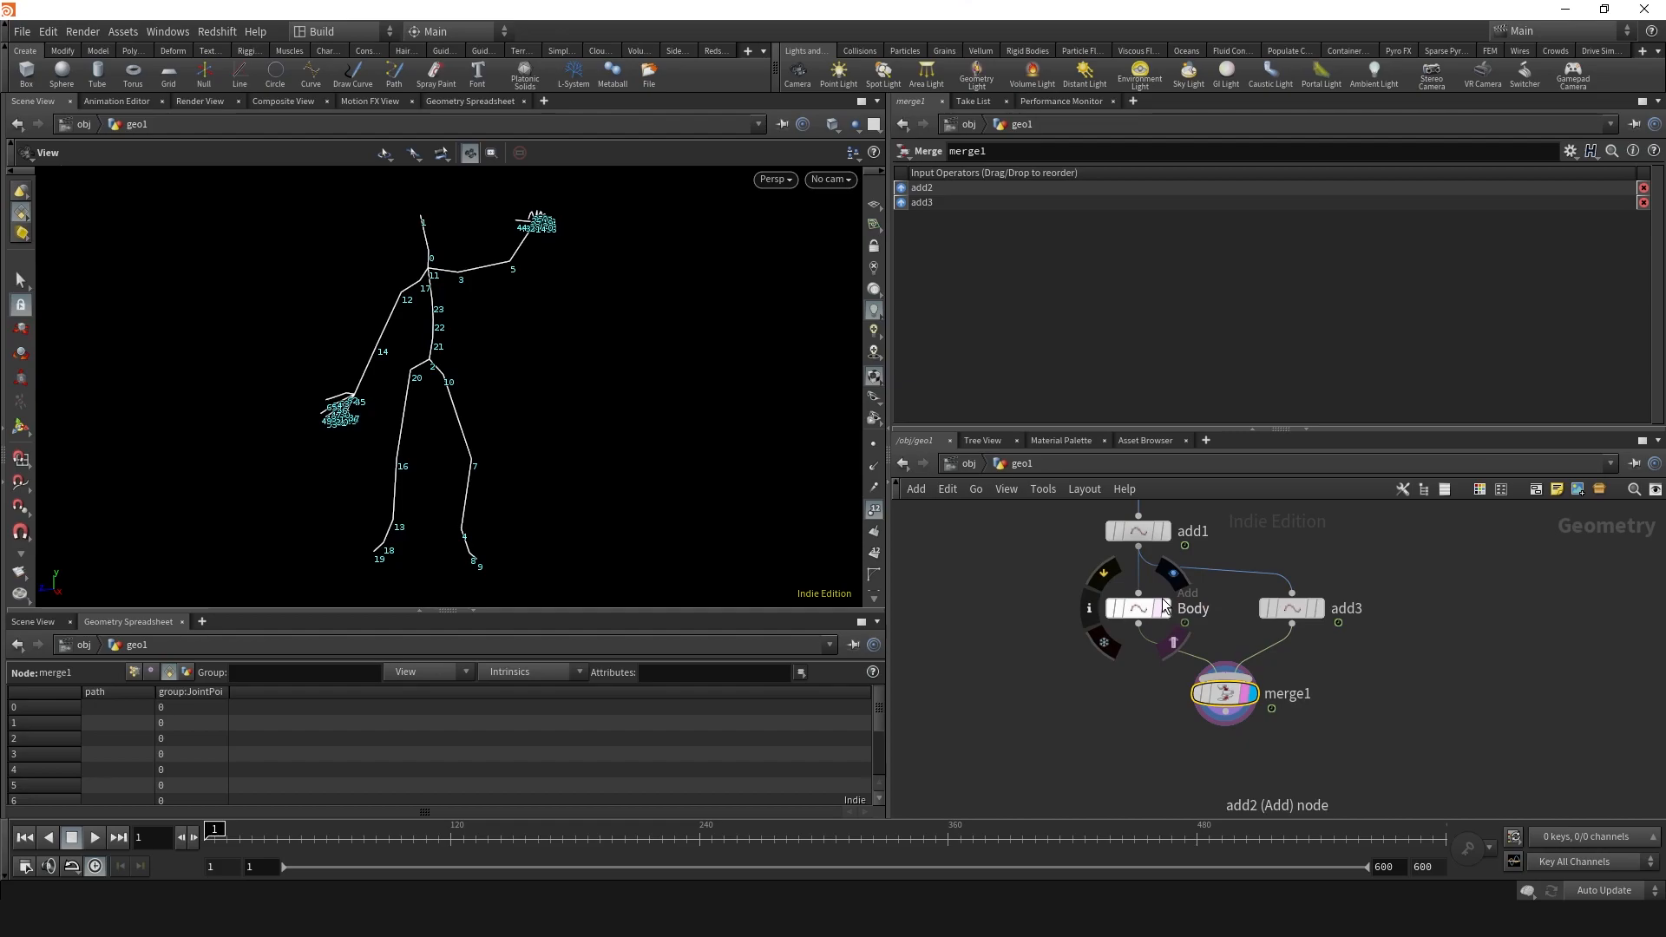
pyautogui.doubleClick(1346, 609)
pyautogui.write('Hands')
pyautogui.press('Return')
# - Rename the merge node to OUT_Full_Body, and turn on the reference grid in the viewport
pyautogui.press('F2')
pyautogui.write('OUT_Full_Bo')
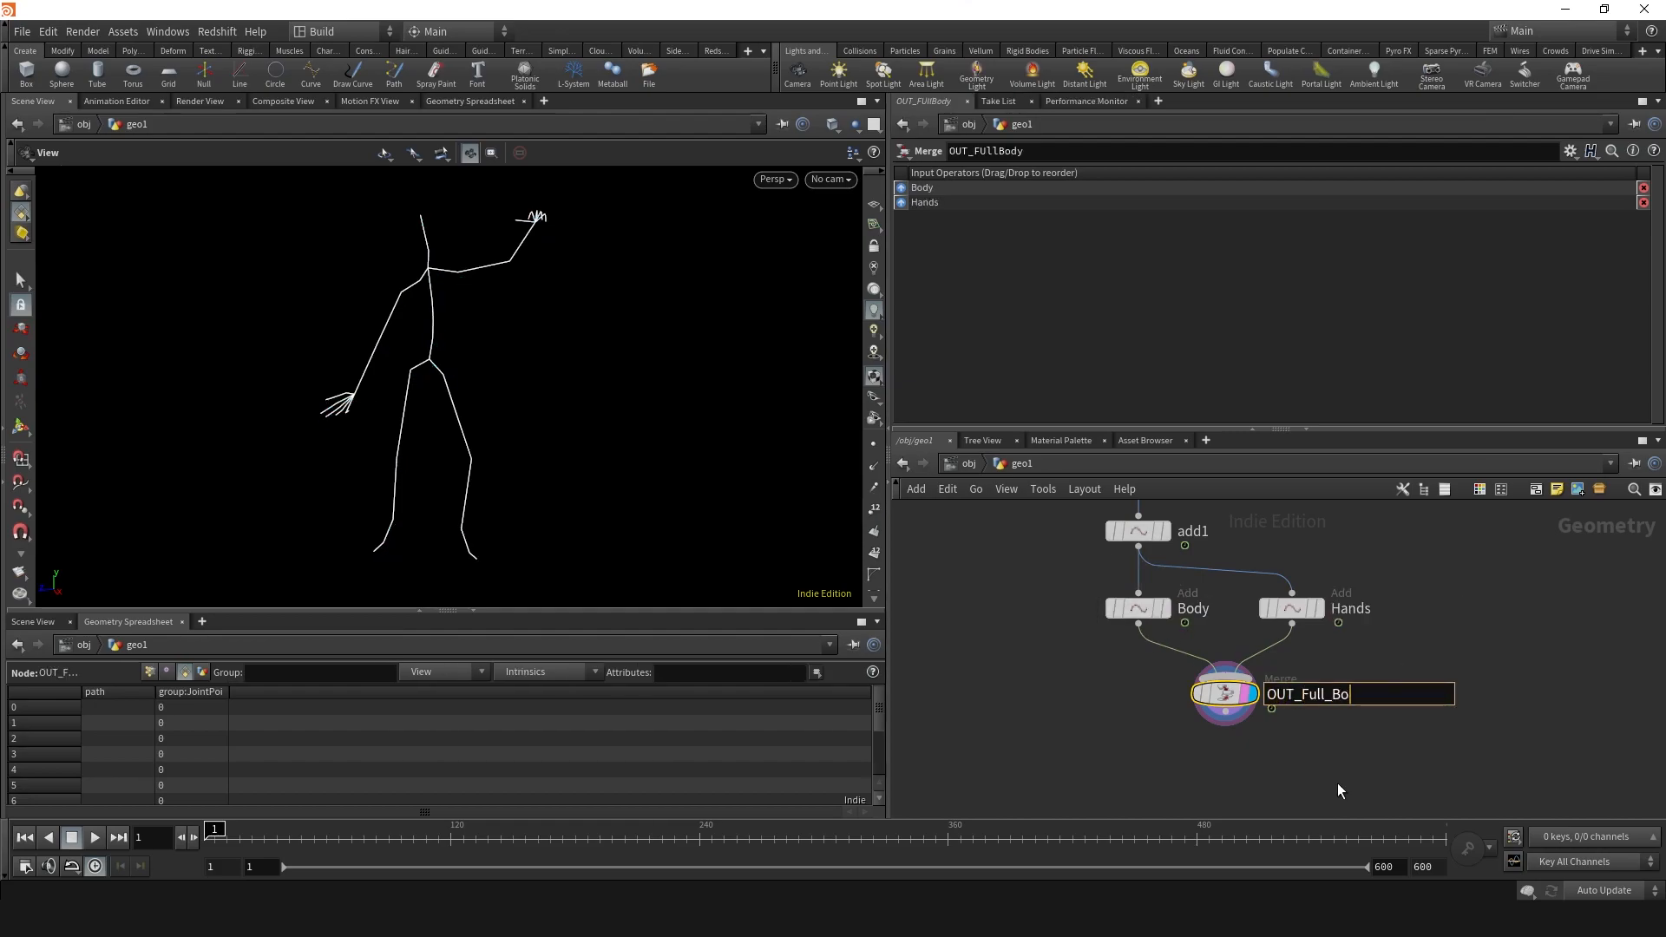
pyautogui.write('dy')
pyautogui.press('Return')
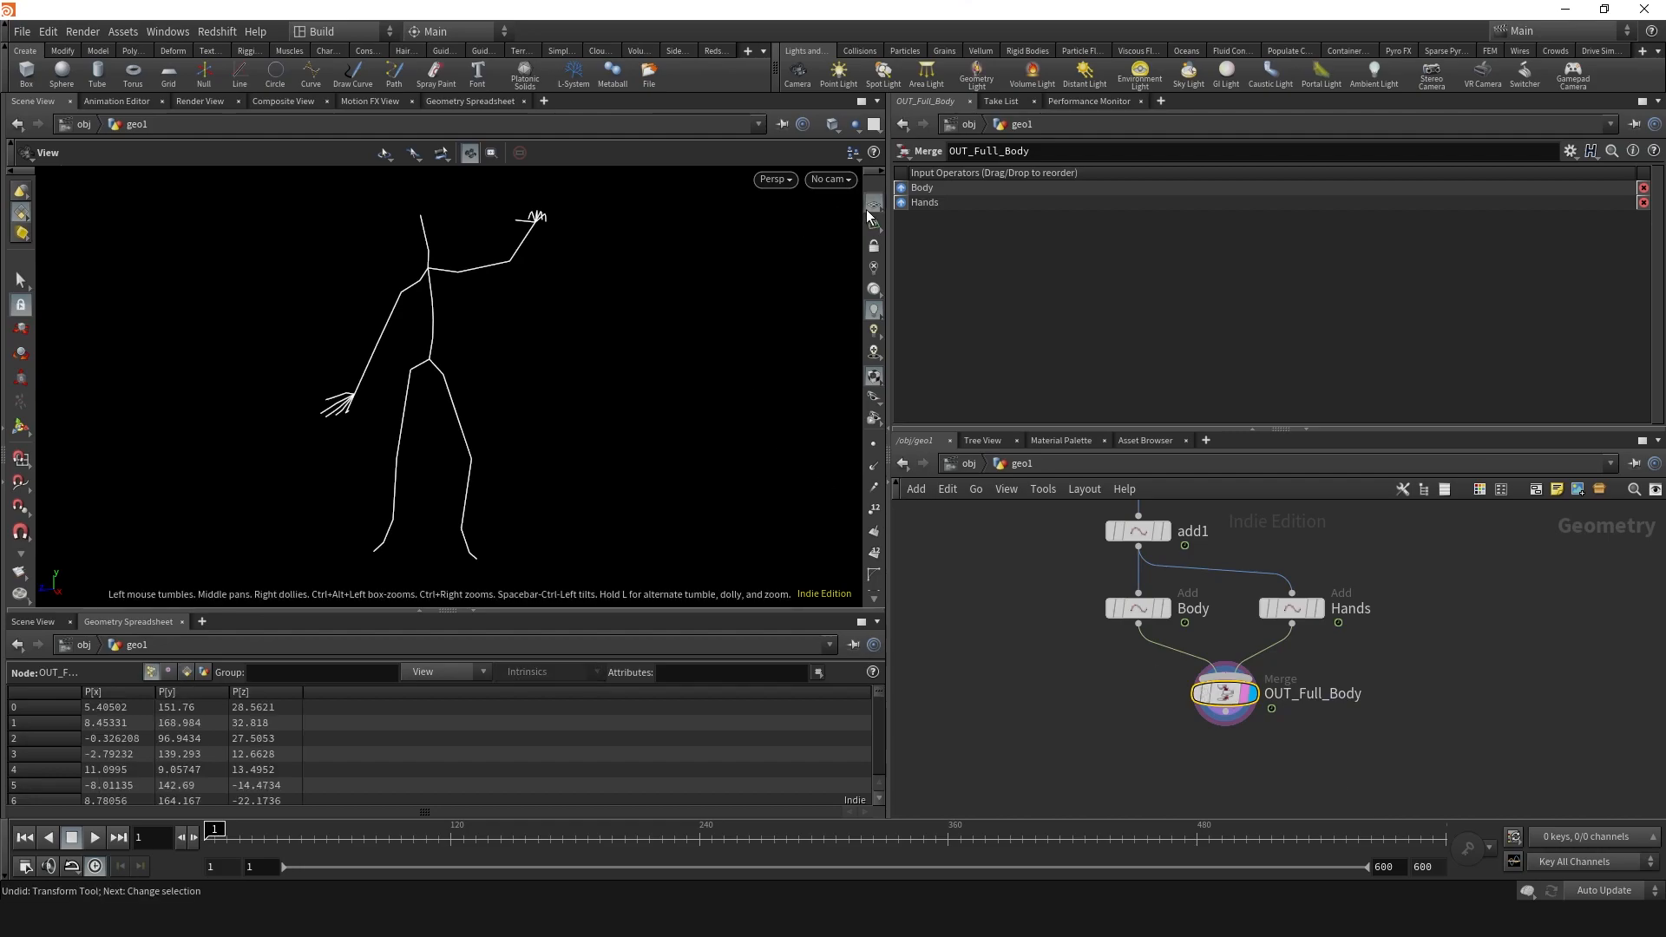
pyautogui.click(873, 205)
pyautogui.moveTo(606, 413); pyautogui.dragTo(614, 471)
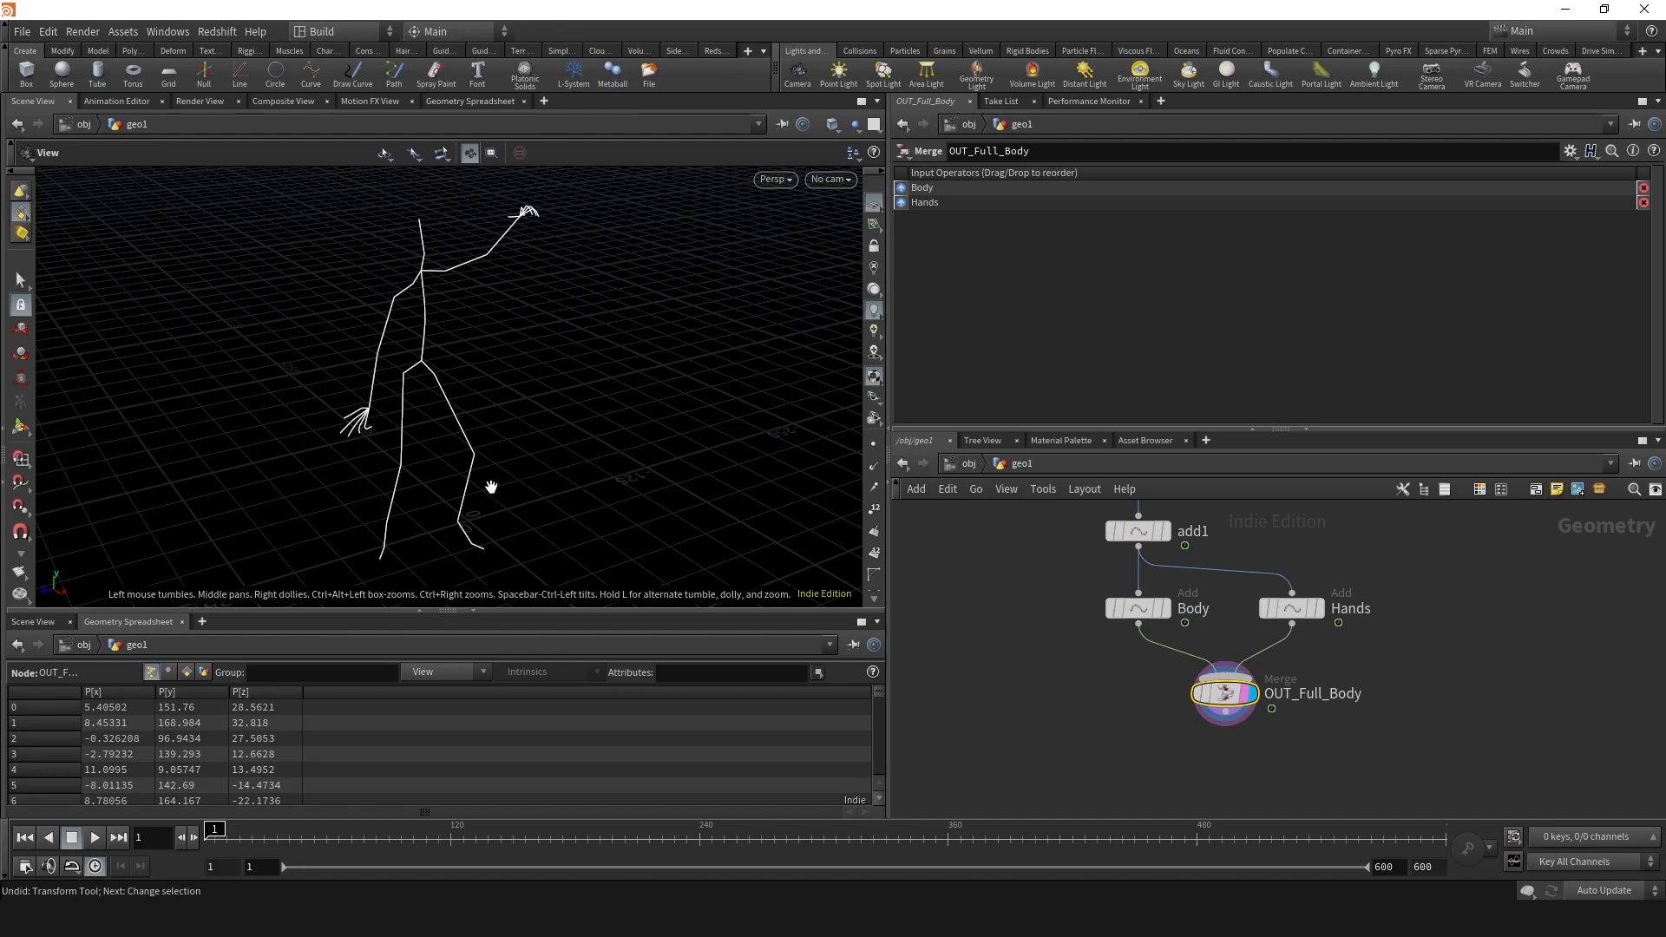
# - Insert a Transform node between object_merge1 and groupexpression1
pyautogui.scroll(-5, 1026, 605)
pyautogui.moveTo(1024, 597); pyautogui.dragTo(1026, 668, button='middle')
pyautogui.scroll(5, 1050, 591)
pyautogui.press('Tab')
pyautogui.write('tra')
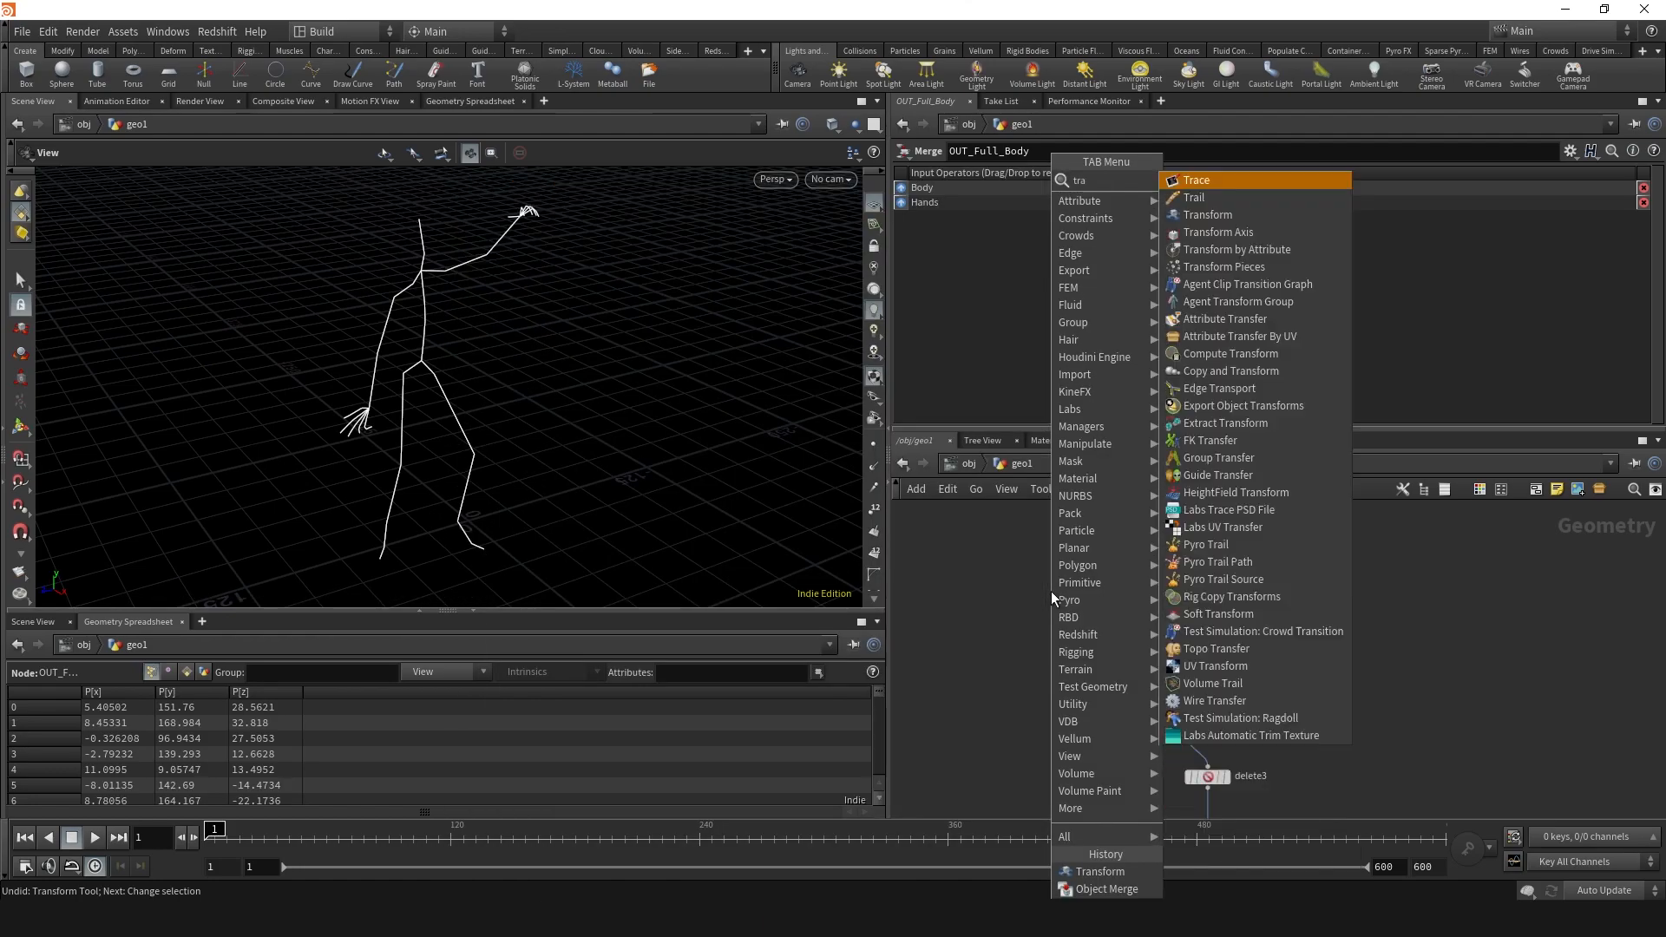
pyautogui.press('Down')
pyautogui.press('Down')
pyautogui.press('Return')
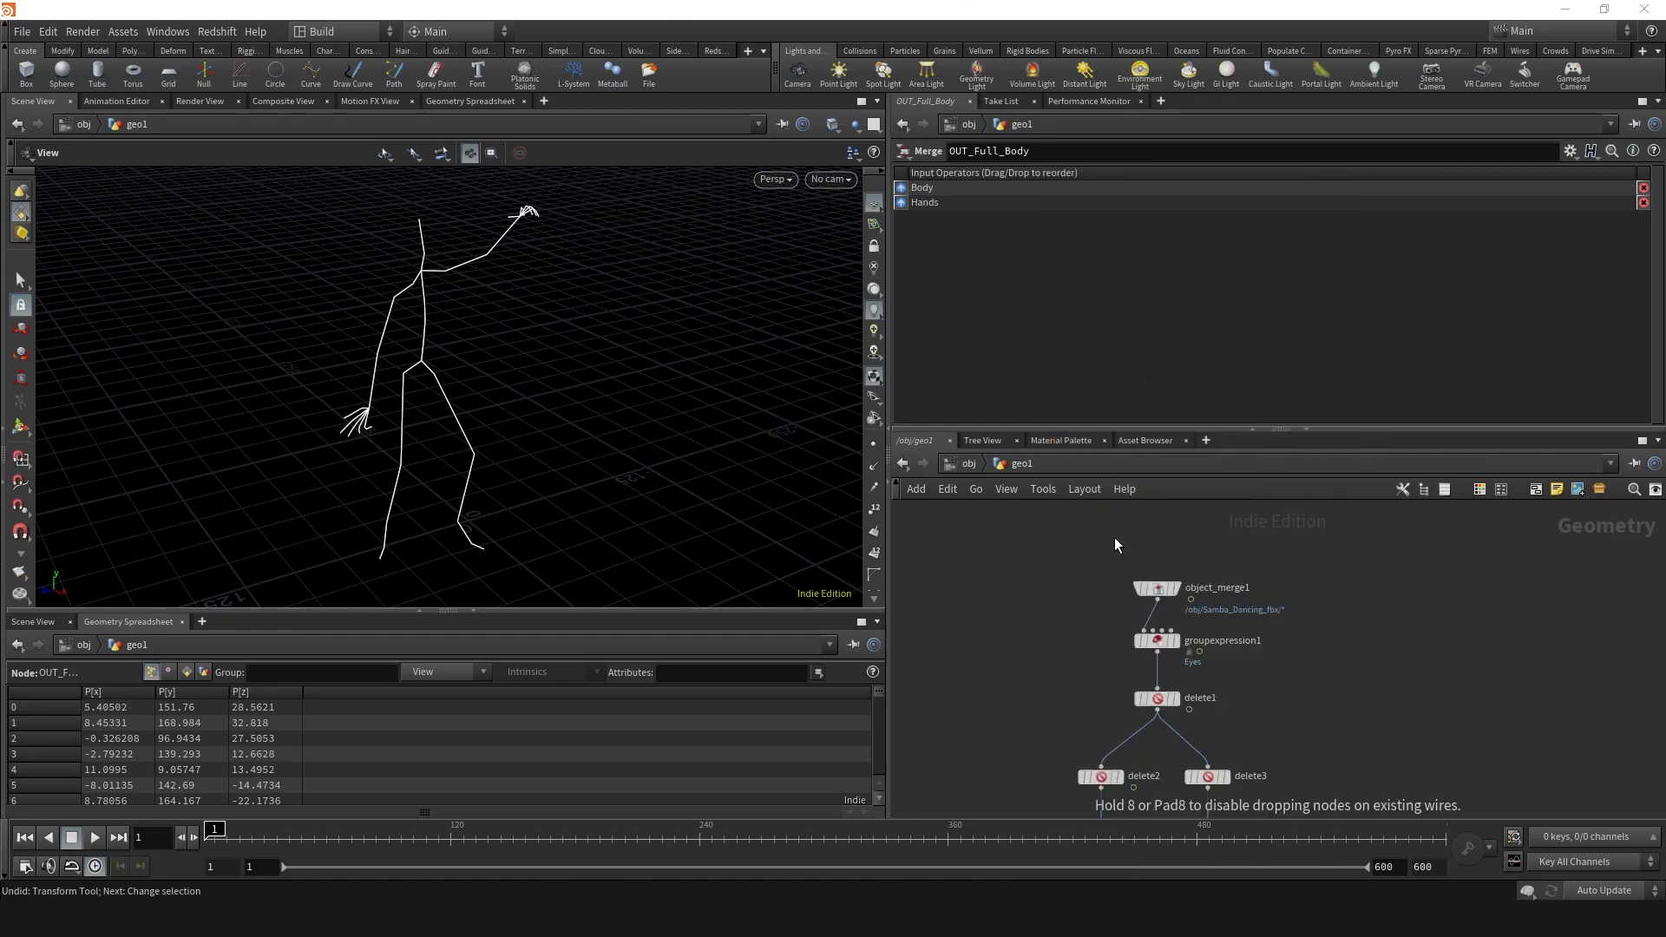
pyautogui.click(1057, 647)
pyautogui.moveTo(1057, 647); pyautogui.dragTo(1159, 636)
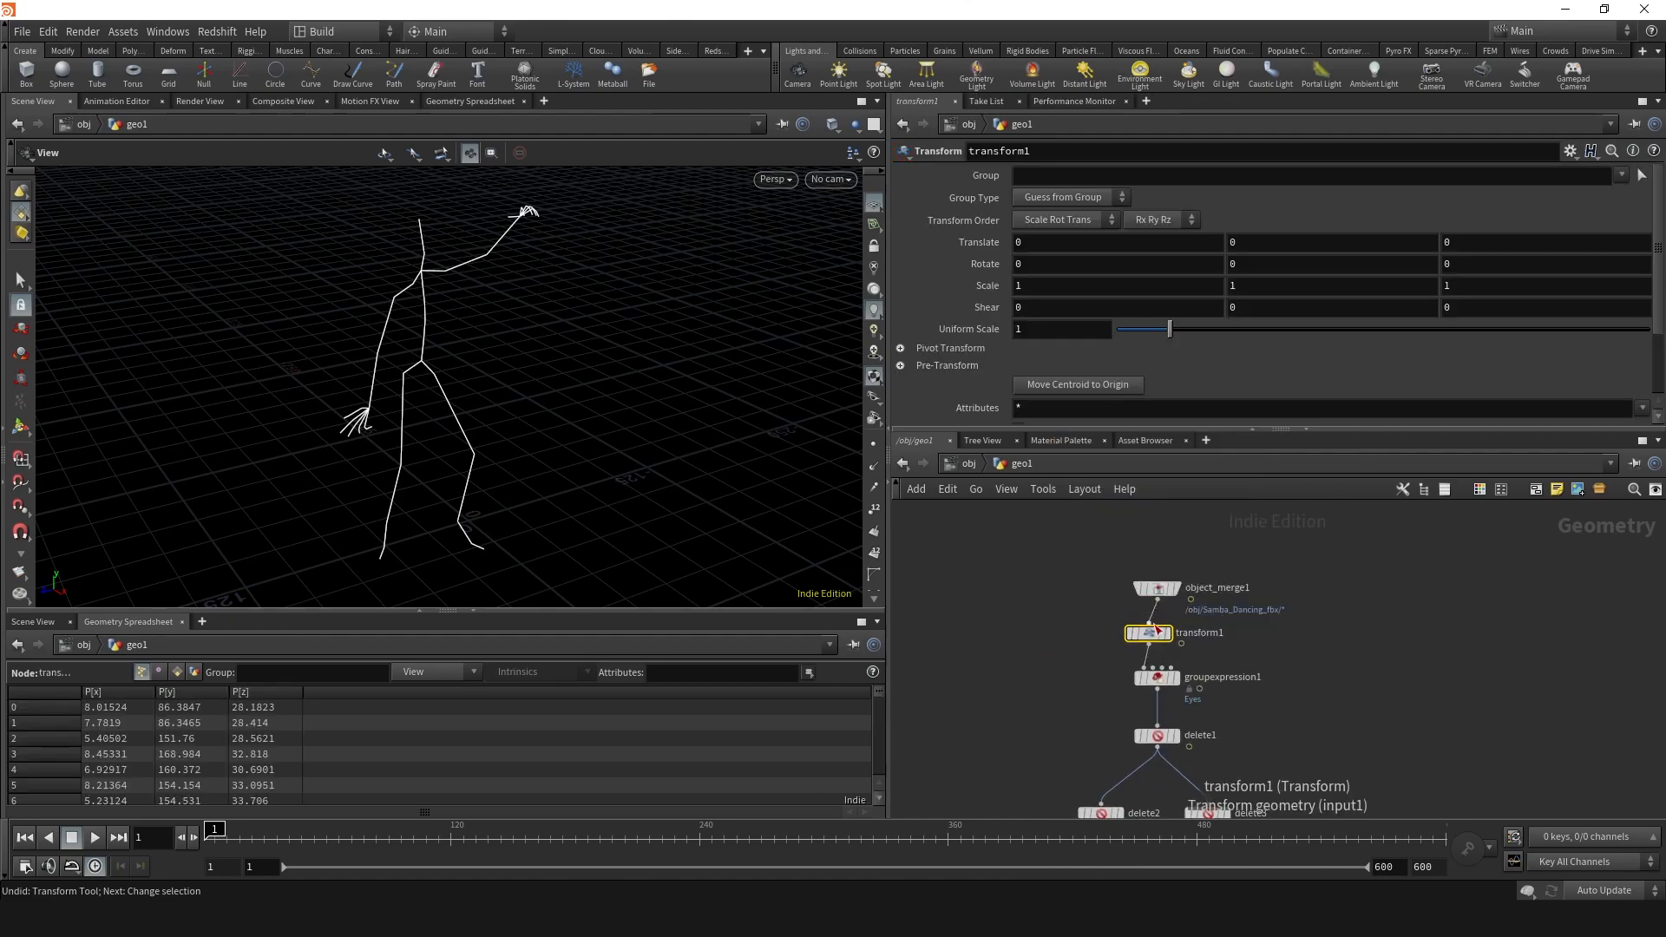
# - Set transform1's Uniform Scale to 0.01 and reframe the scaled figure in the viewport
pyautogui.click(1021, 331)
pyautogui.write('0.01')
pyautogui.press('Return')
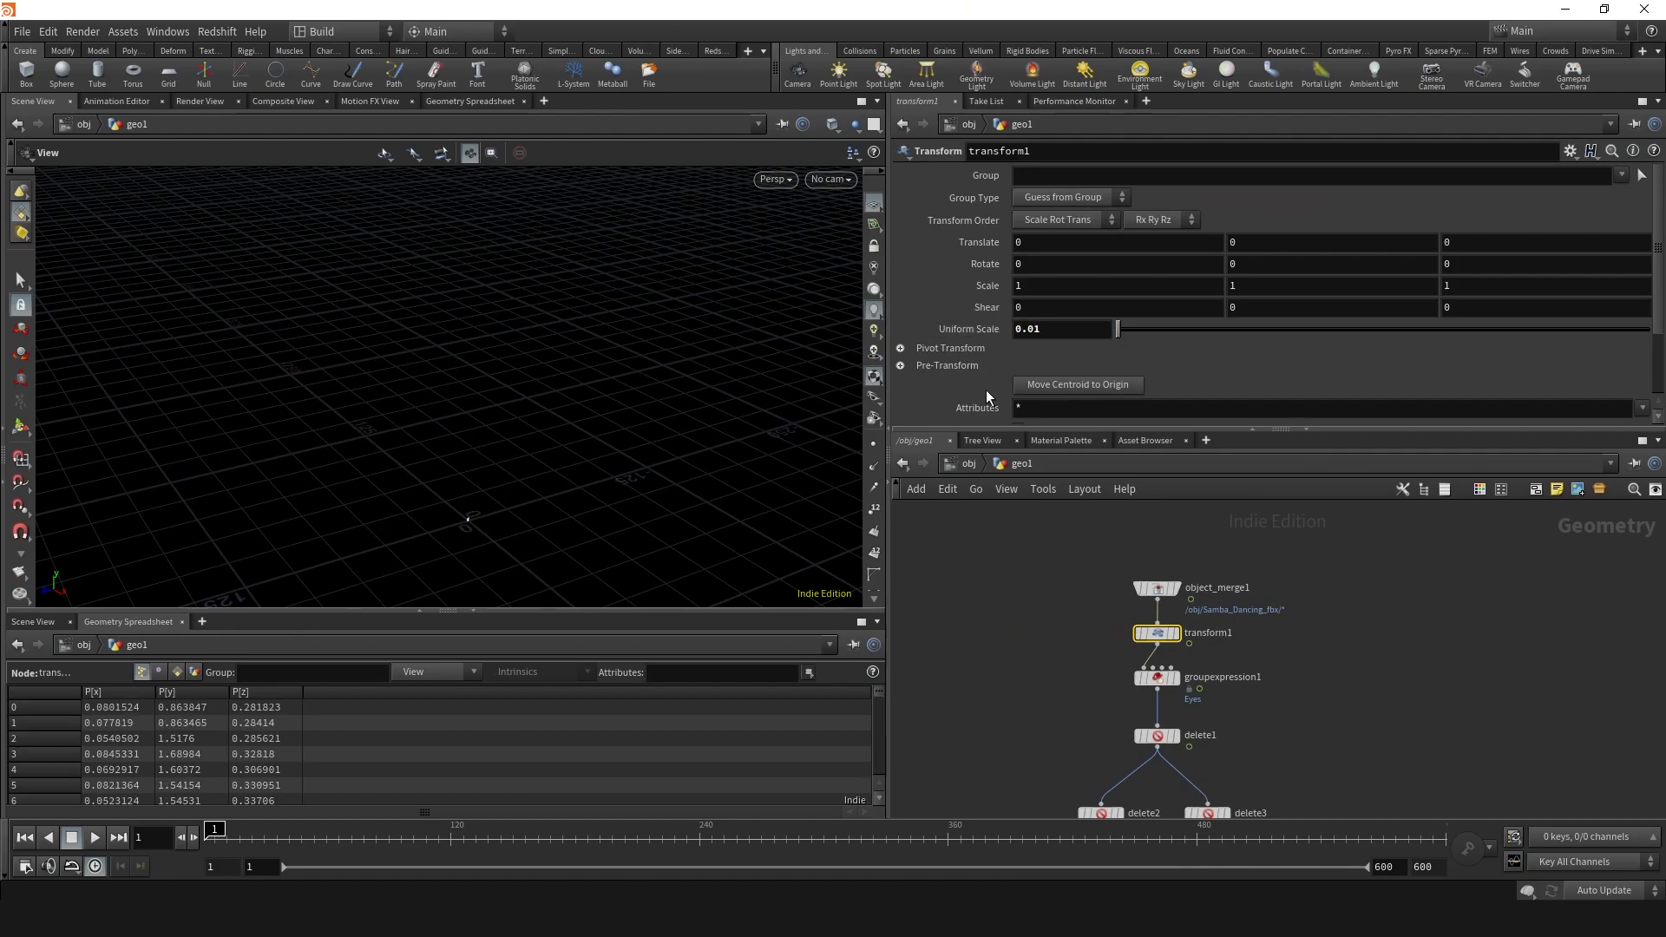
pyautogui.press('g')
pyautogui.moveTo(594, 489); pyautogui.dragTo(562, 480)
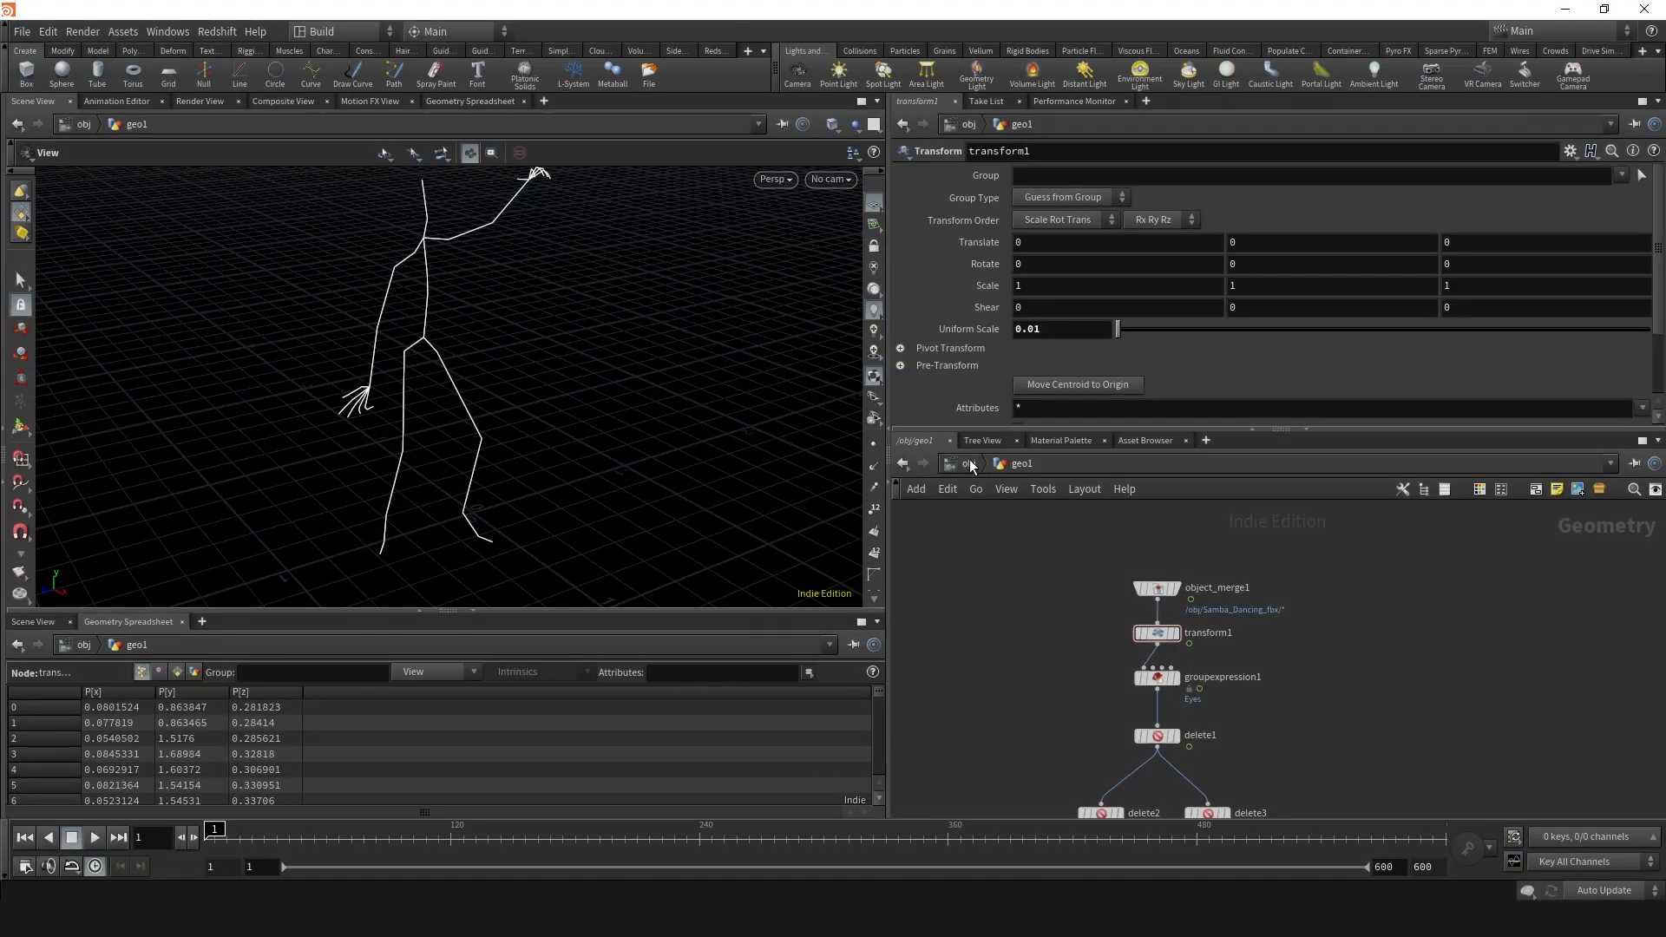
# - Create a new Geometry object at the obj level and name it Dancer
pyautogui.click(969, 464)
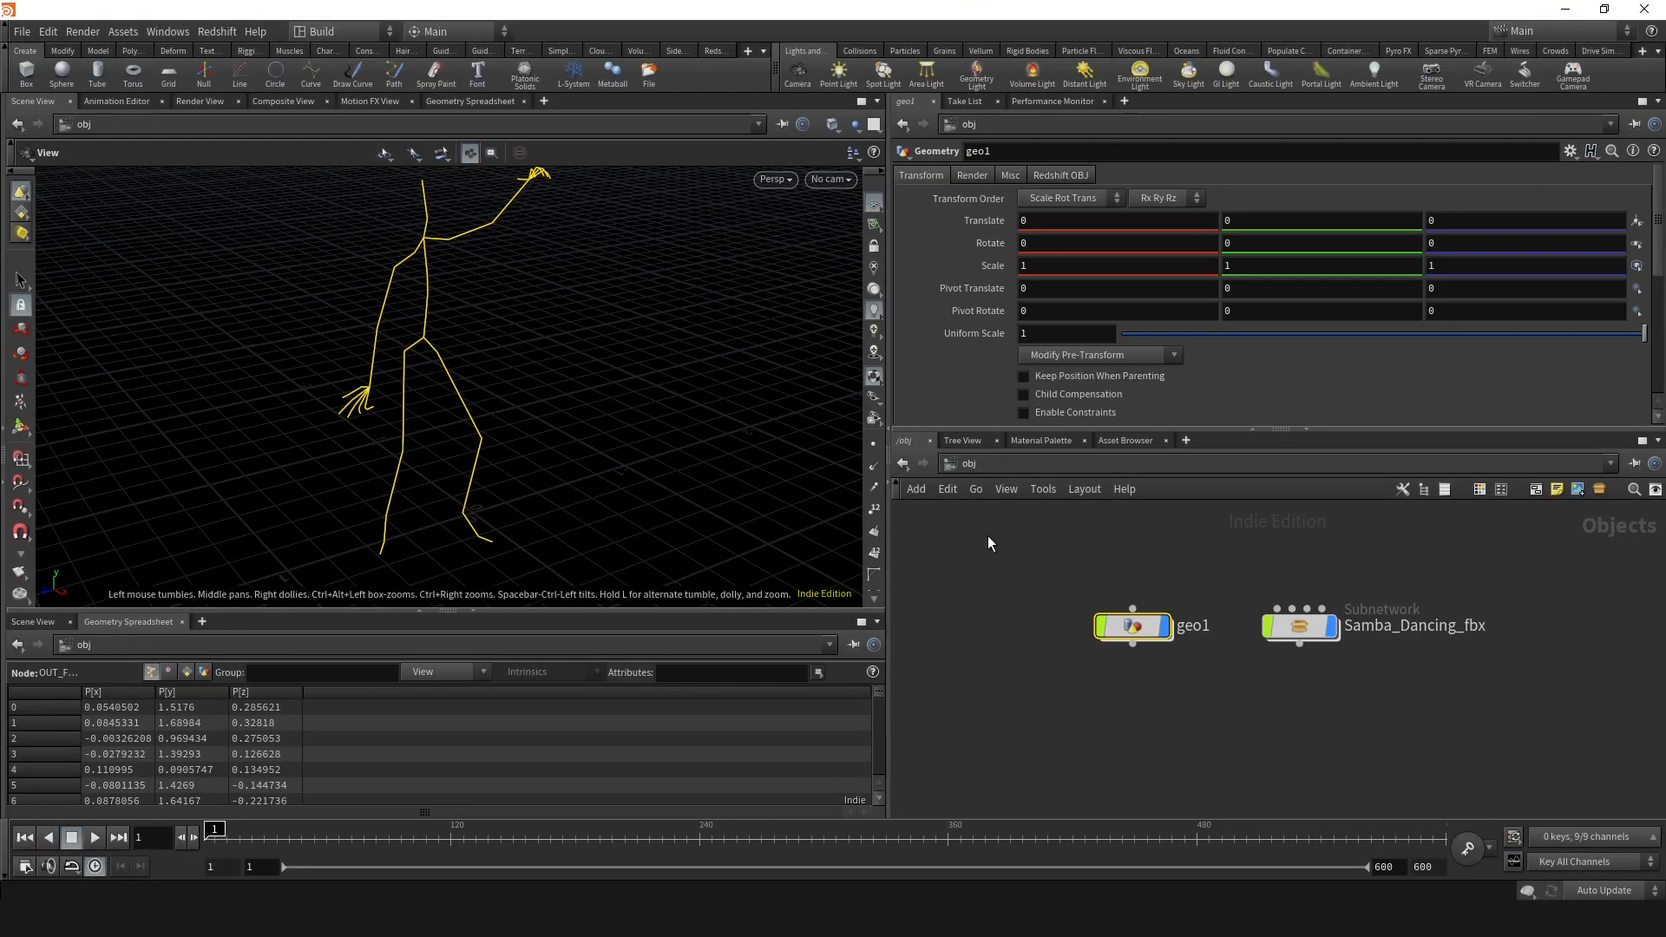
pyautogui.press('Tab')
pyautogui.write('geo')
pyautogui.press('Return')
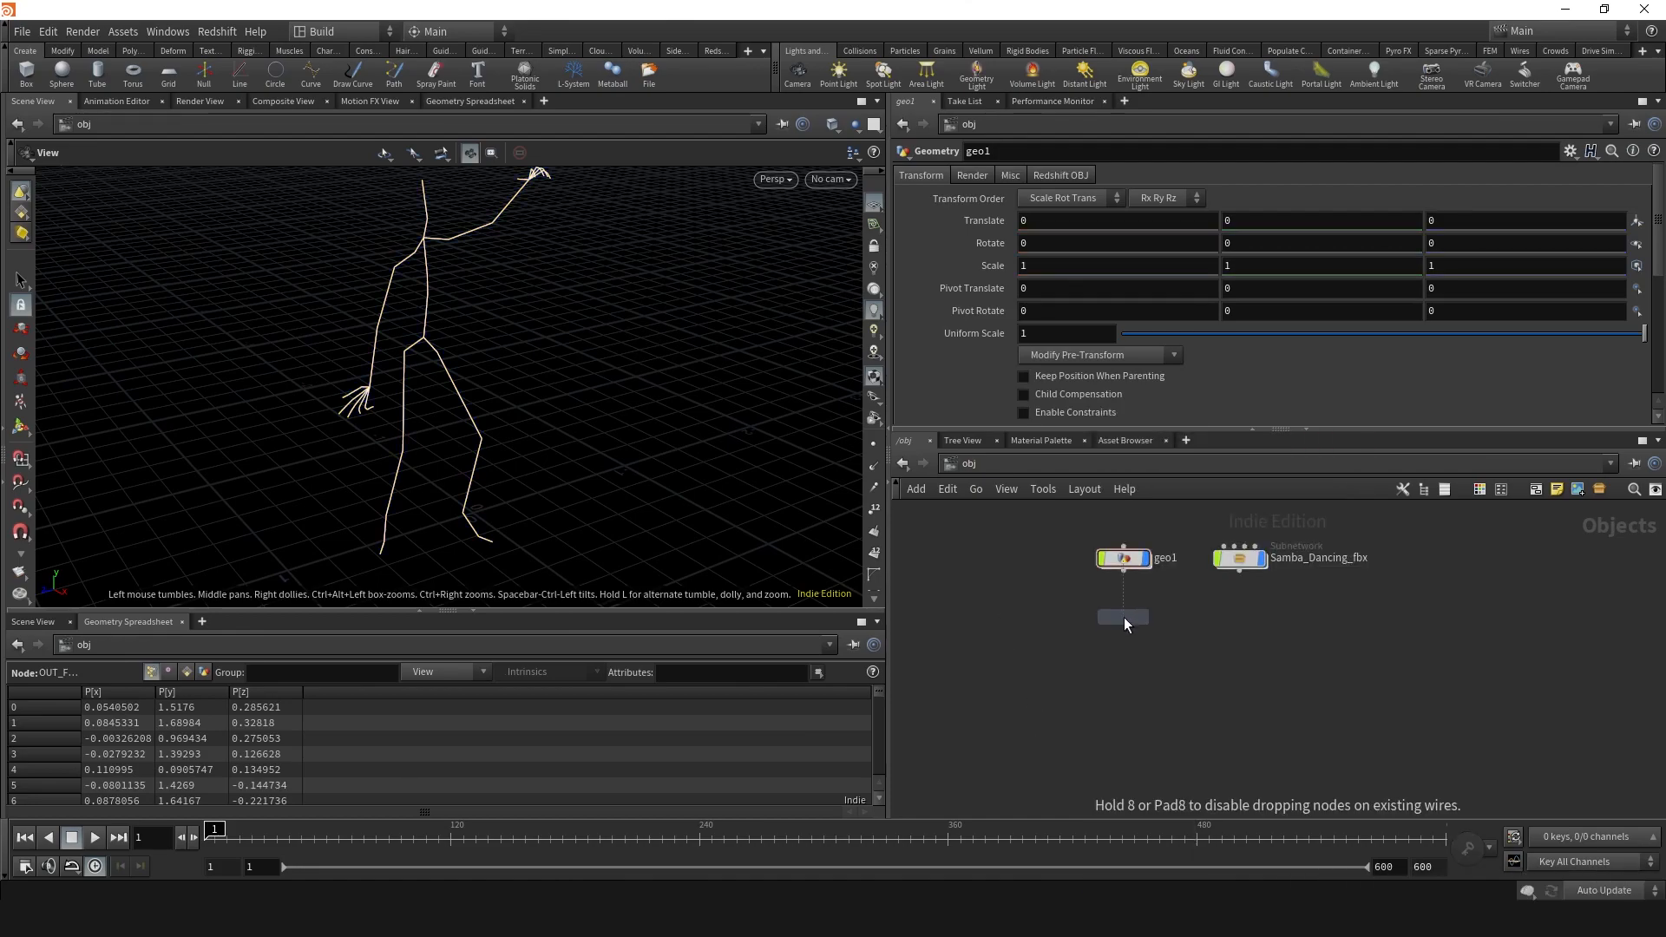
pyautogui.click(1123, 618)
pyautogui.doubleClick(1166, 617)
pyautogui.write('Dancer')
pyautogui.press('Return')
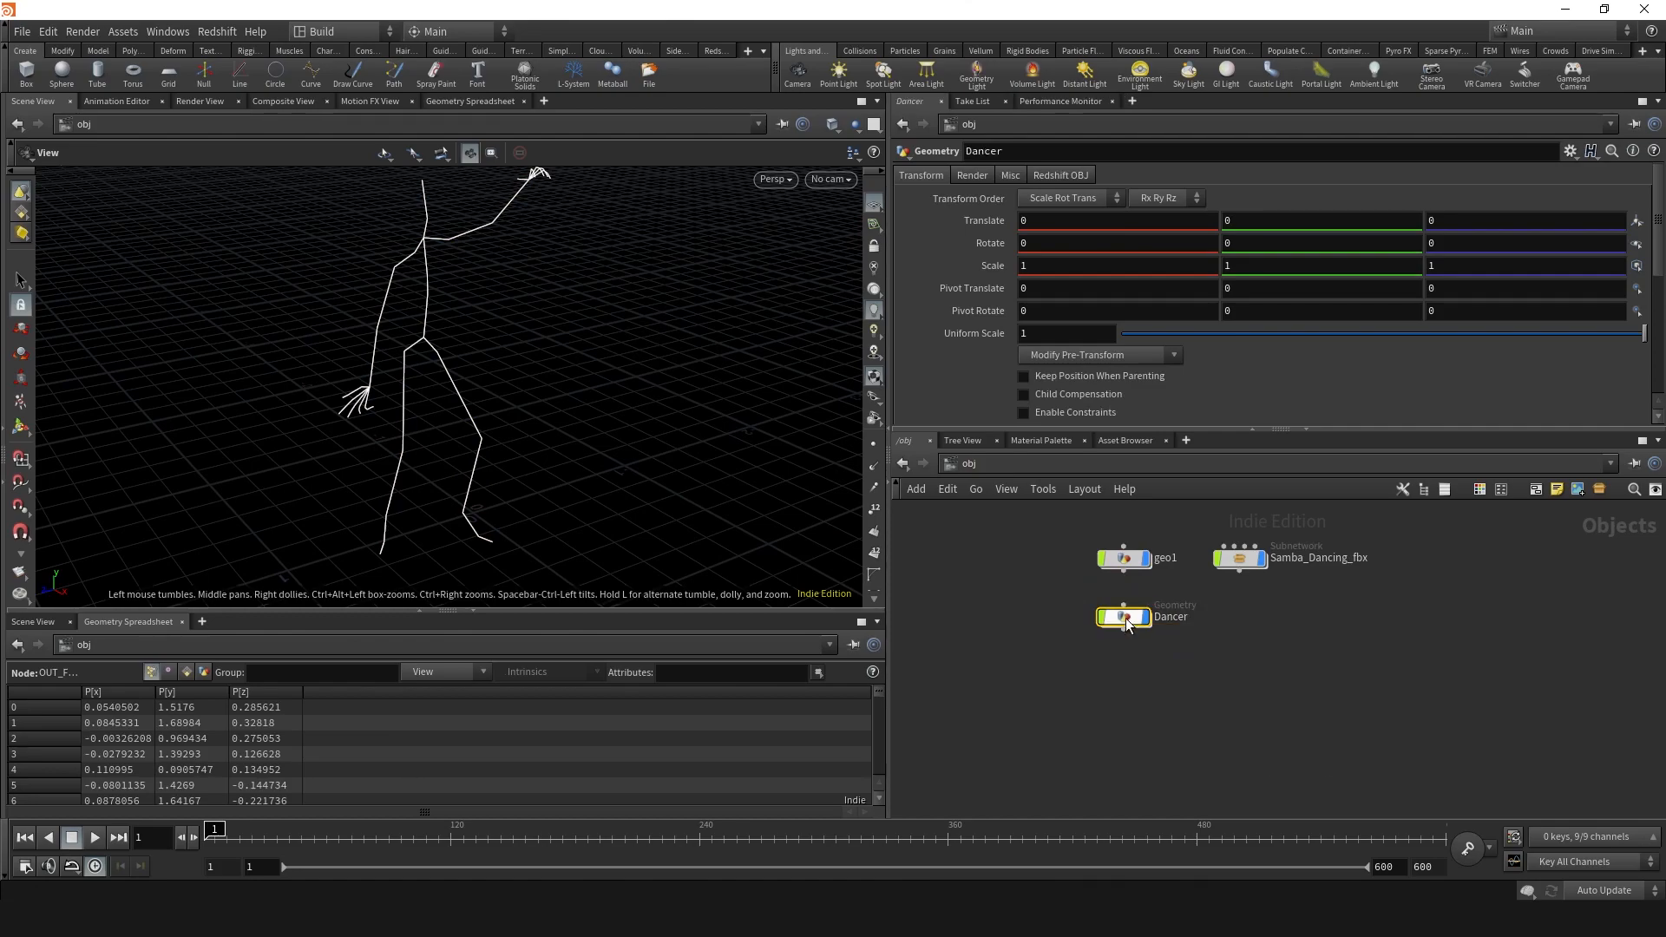
# - Inside Dancer, add an Object Merge node that imports /obj/geo1/OUT_Mesh
pyautogui.doubleClick(1124, 618)
pyautogui.press('Tab')
pyautogui.write('obj')
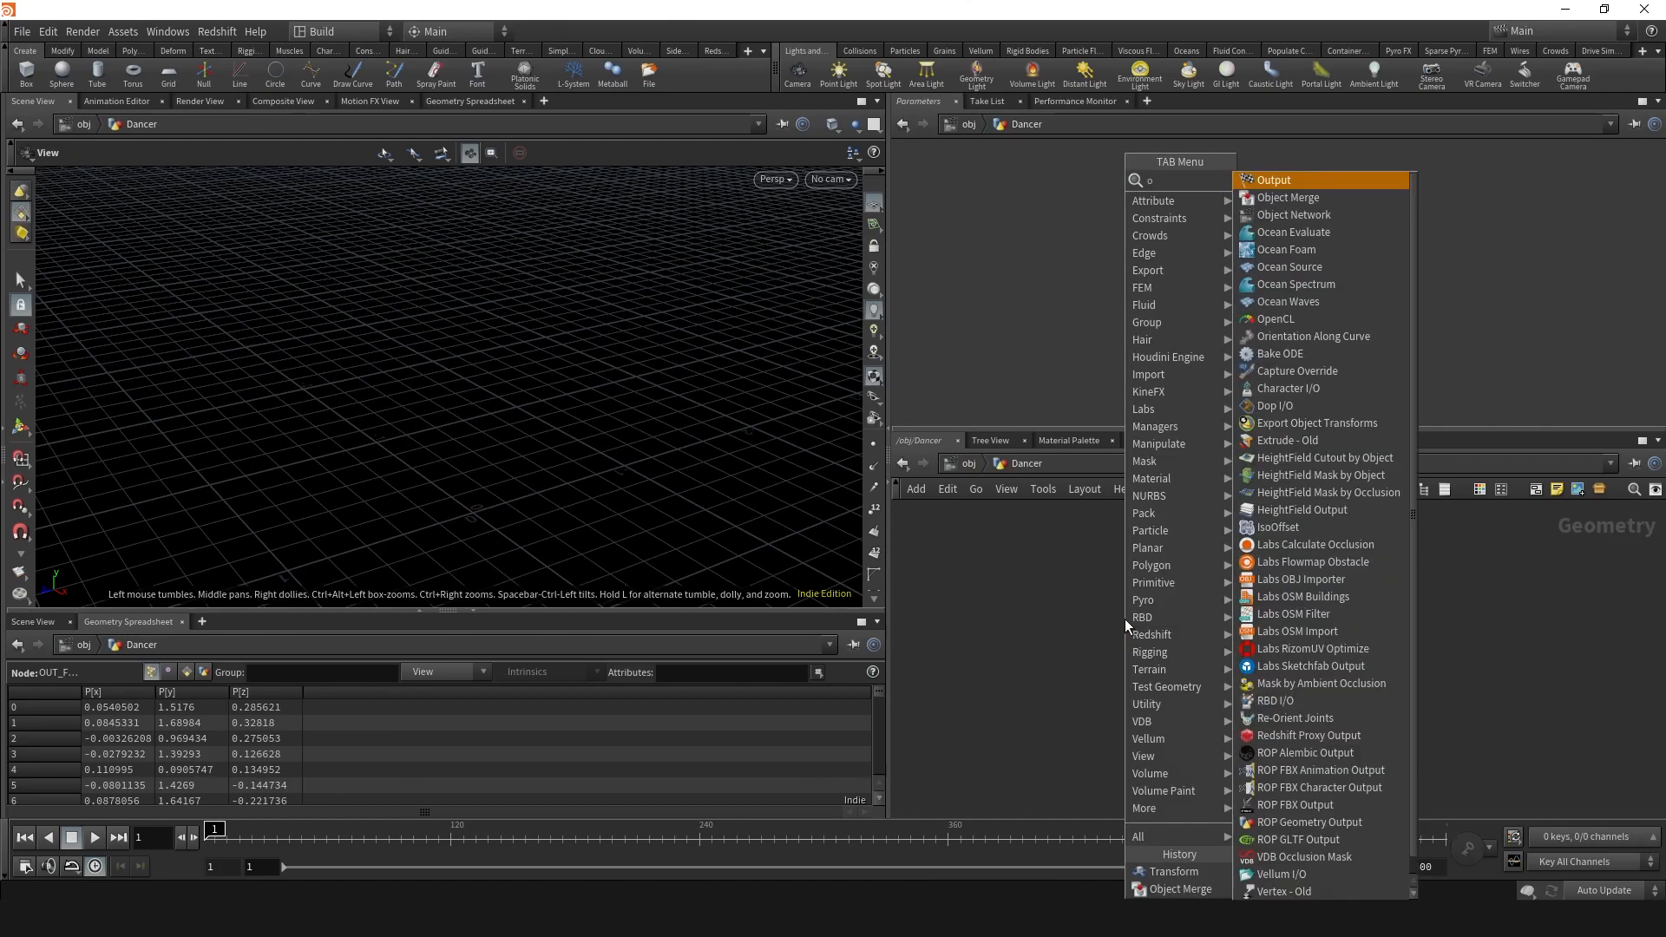
pyautogui.press('Return')
pyautogui.click(1182, 595)
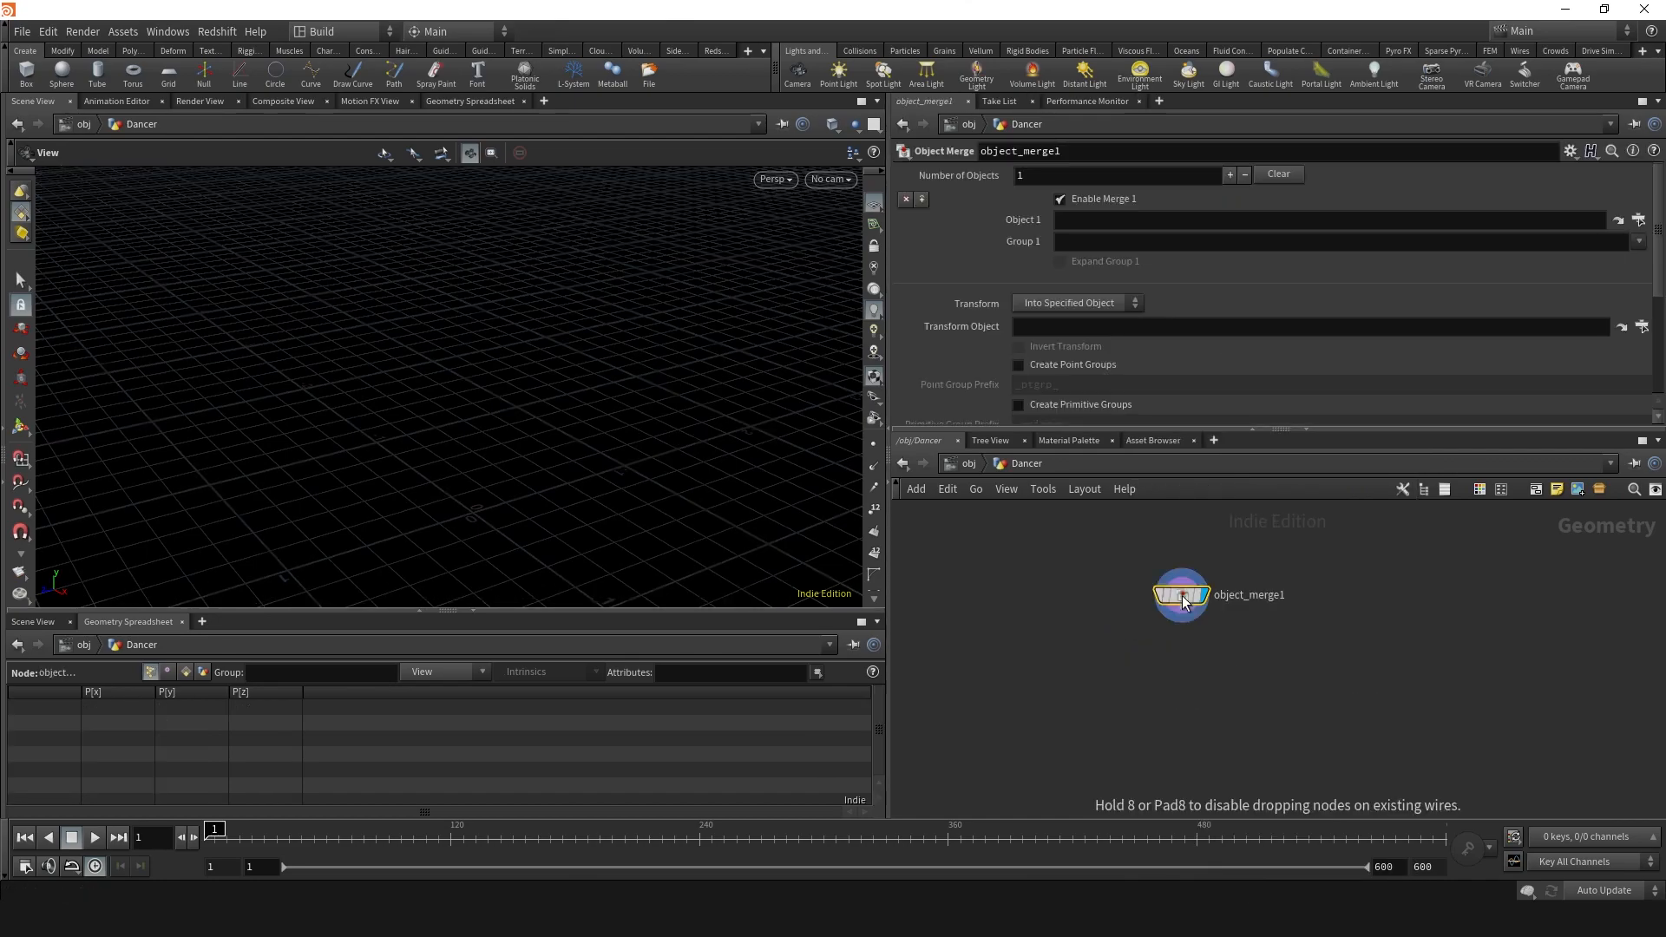
pyautogui.click(1622, 208)
pyautogui.click(1485, 179)
pyautogui.doubleClick(1538, 256)
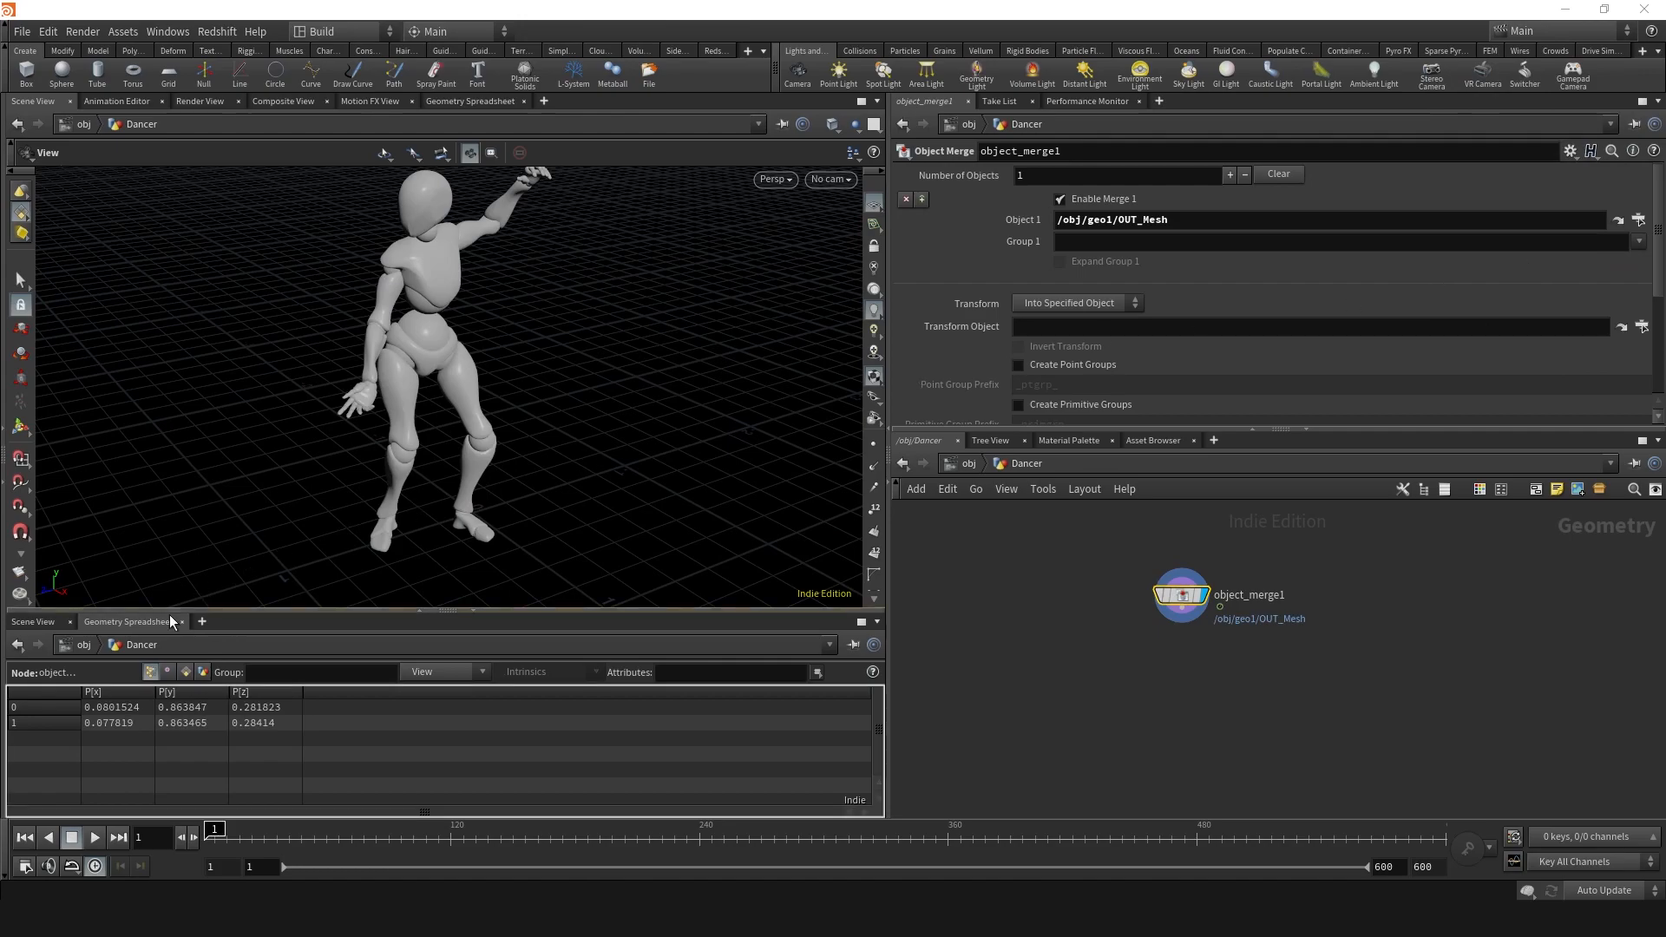
# - Check the imported mesh's primitive attributes, and append an Unpack node after object_merge1
pyautogui.click(185, 673)
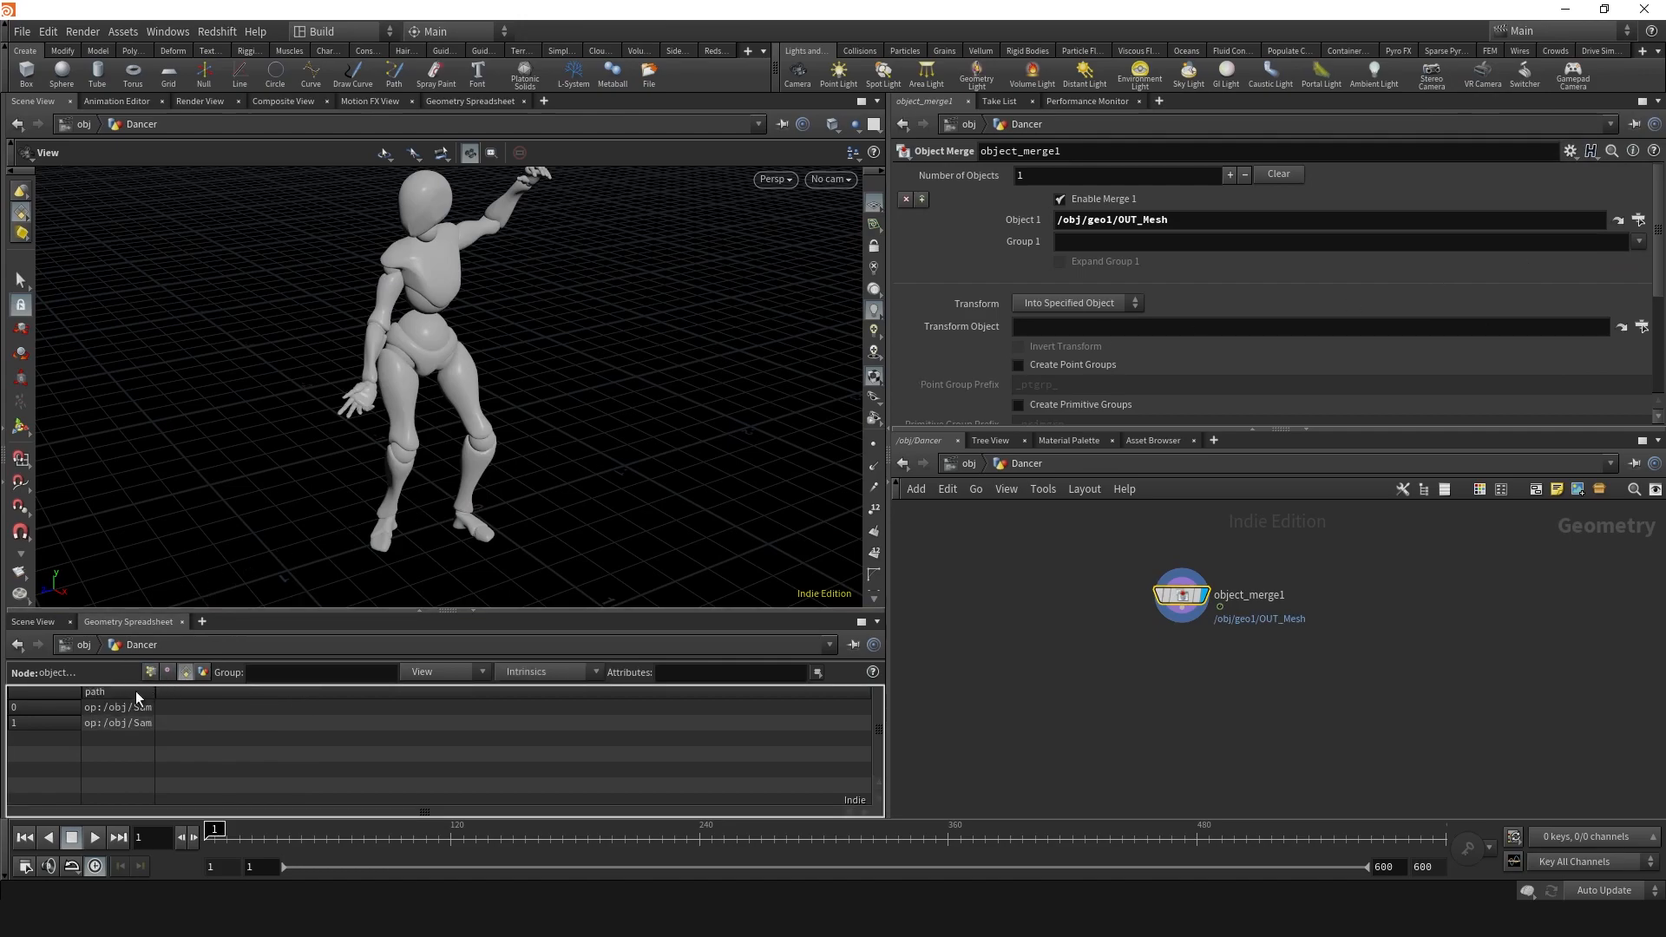
pyautogui.click(150, 674)
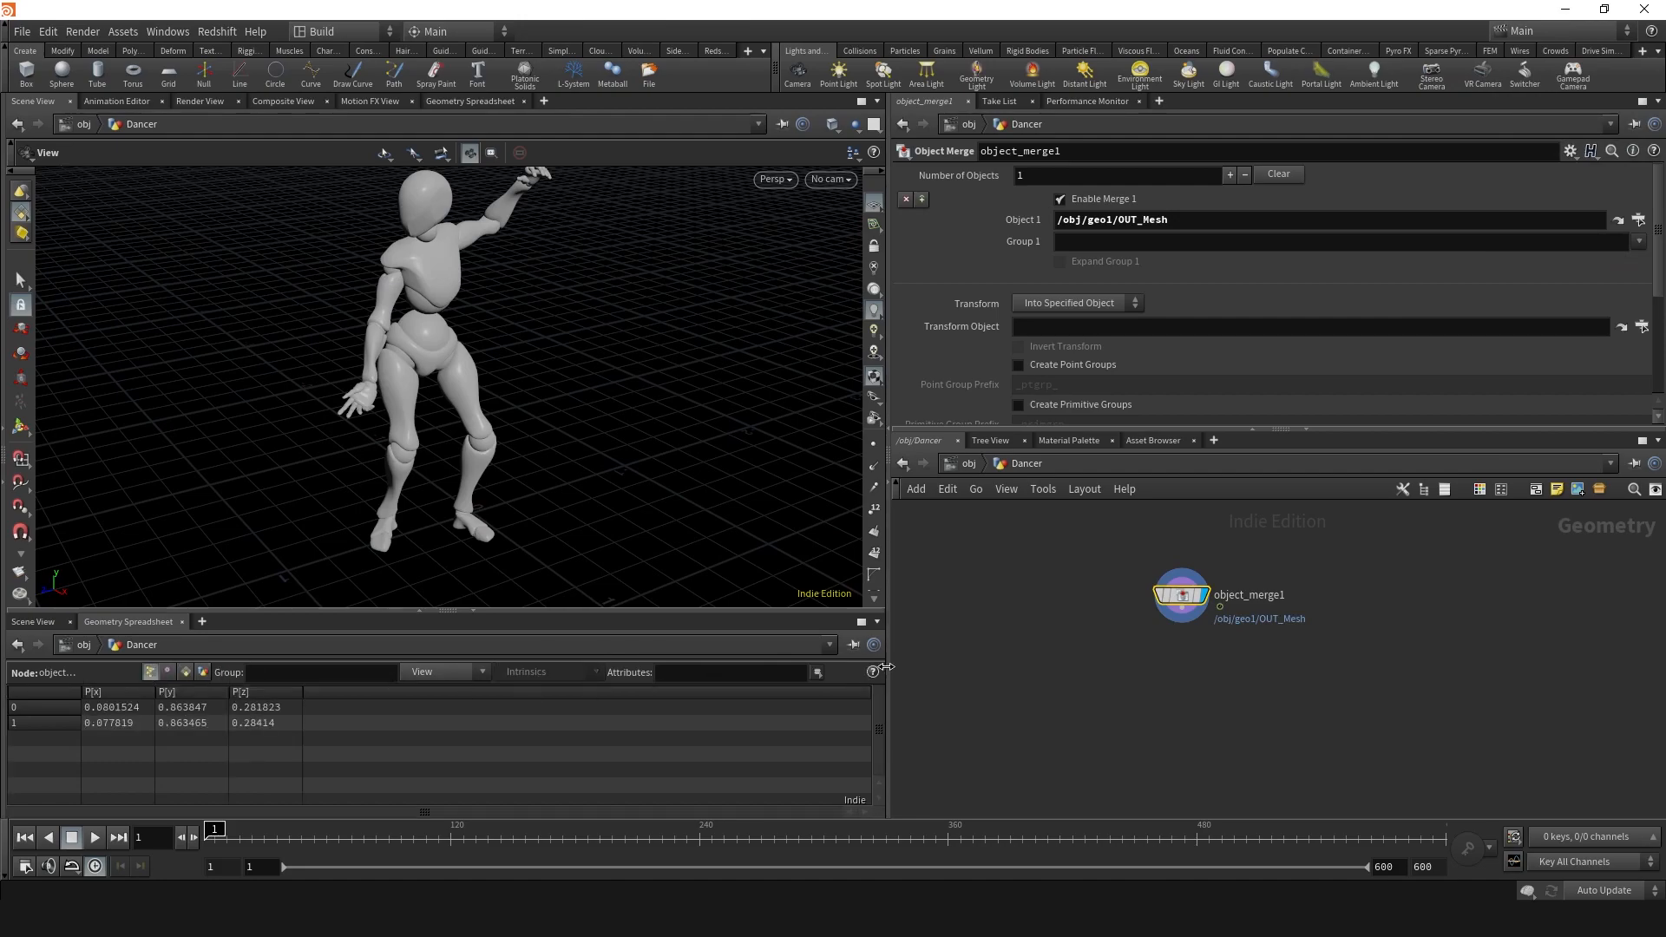
pyautogui.moveTo(437, 380)
pyautogui.mouseDown()
pyautogui.moveTo(509, 382)
pyautogui.moveTo(526, 401)
pyautogui.moveTo(417, 354)
pyautogui.mouseUp()
pyautogui.moveTo(417, 354); pyautogui.dragTo(473, 336, button='right')
pyautogui.moveTo(473, 336); pyautogui.dragTo(473, 369, button='middle')
pyautogui.press('Tab')
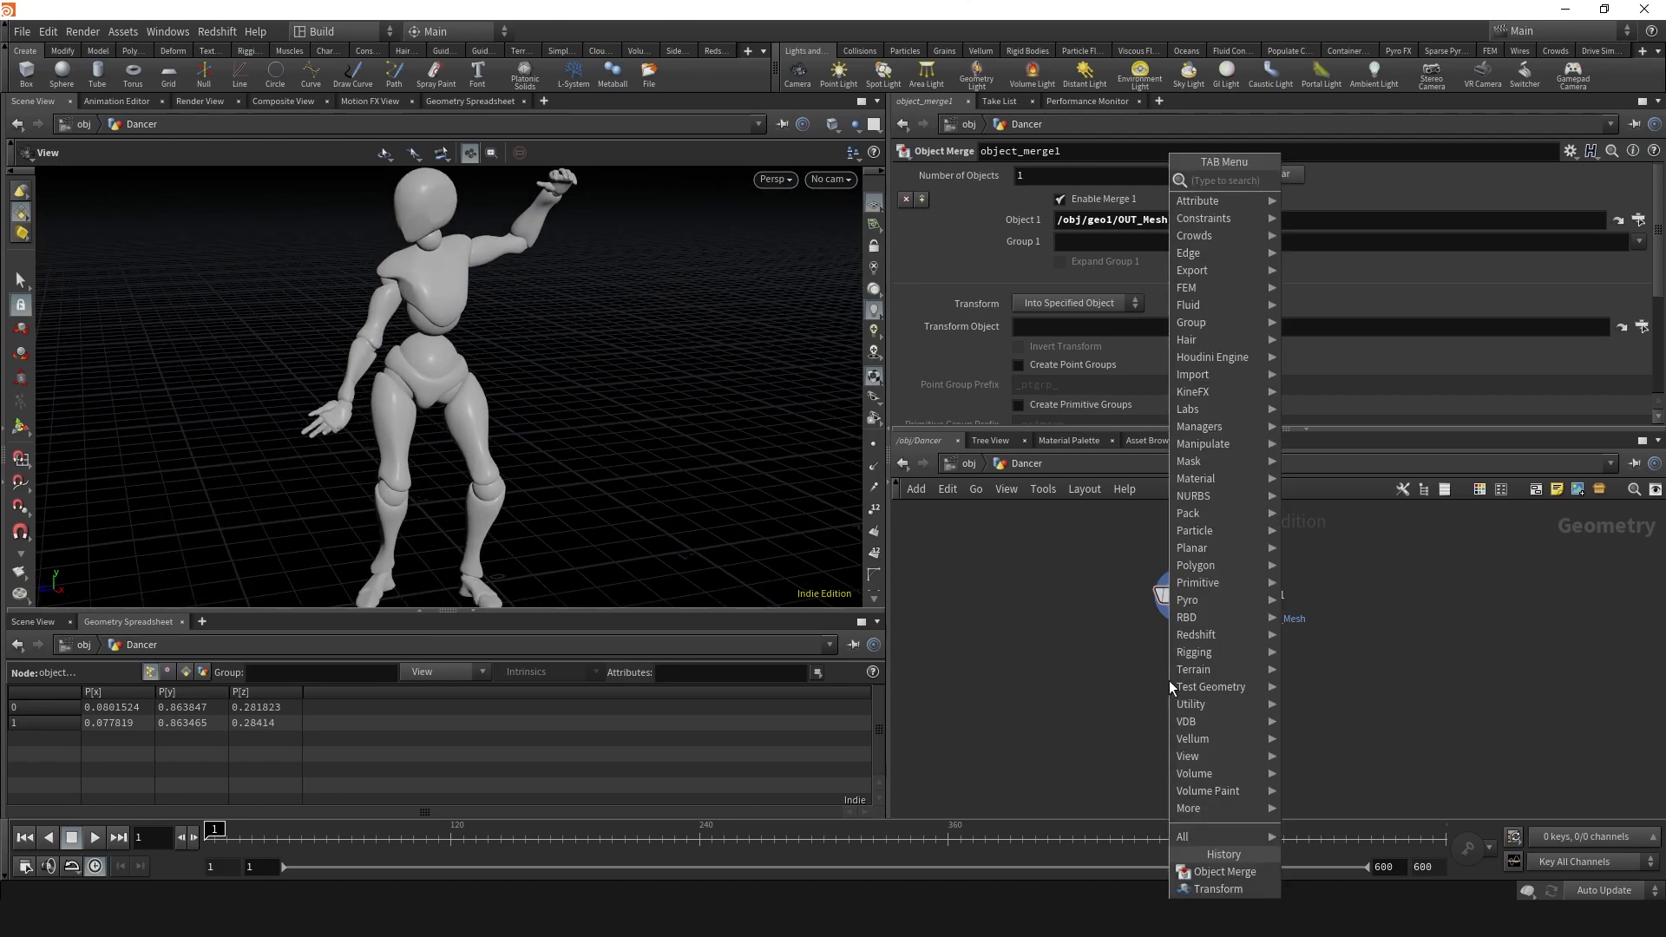
pyautogui.write('unpack')
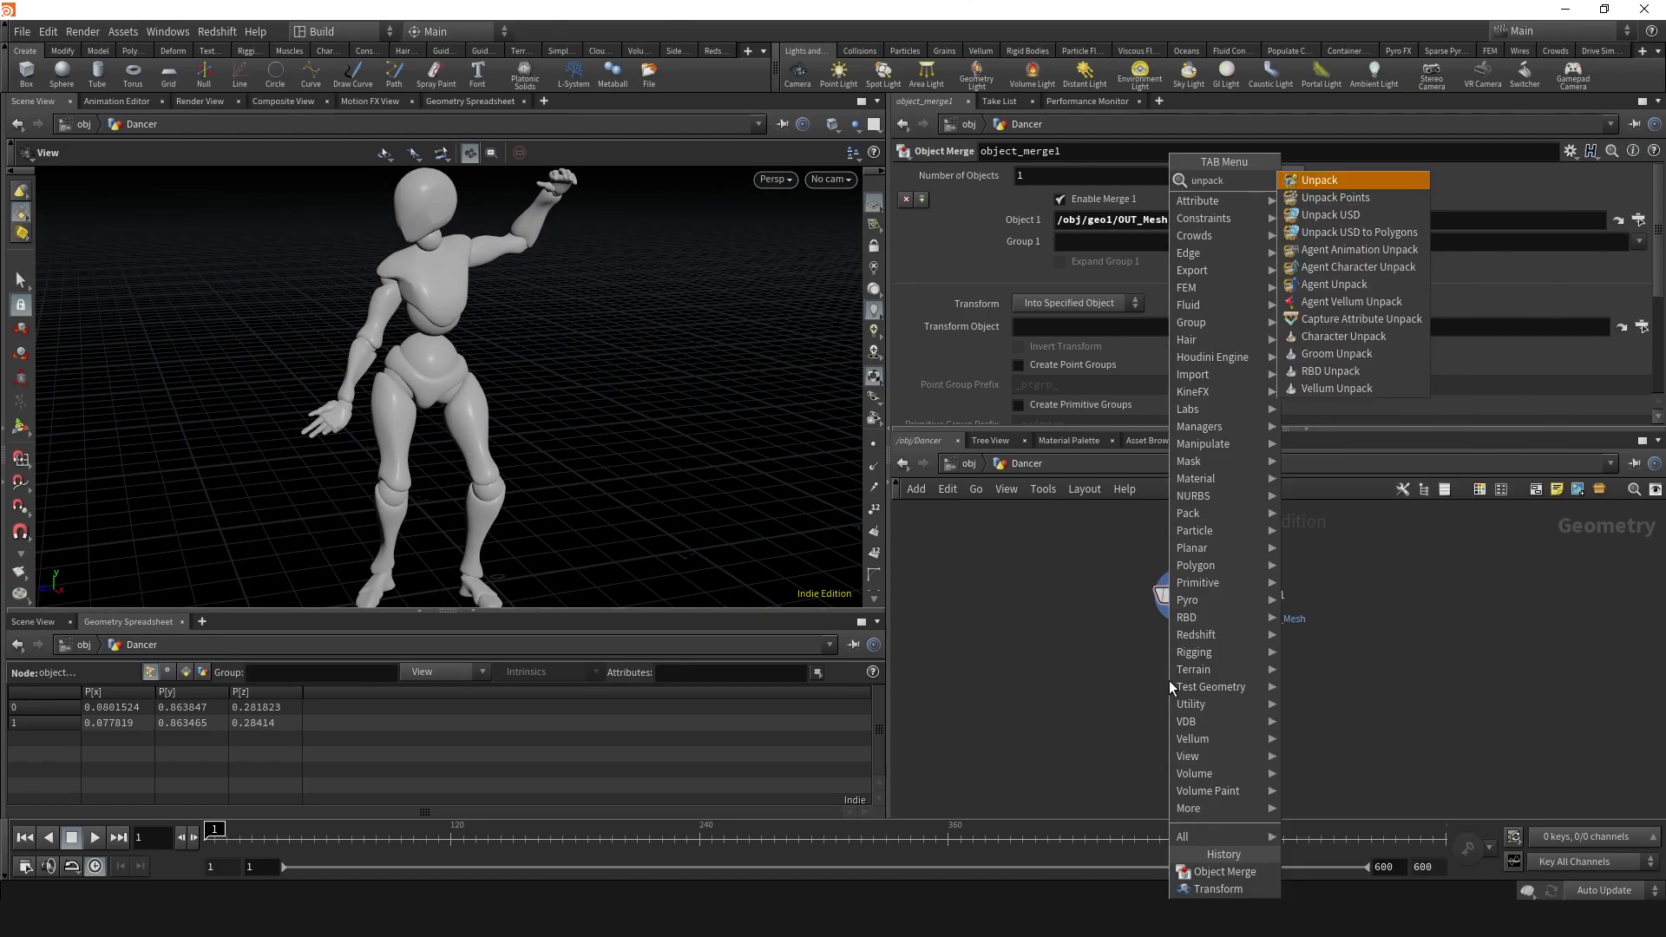
pyautogui.press('Return')
pyautogui.click(1182, 655)
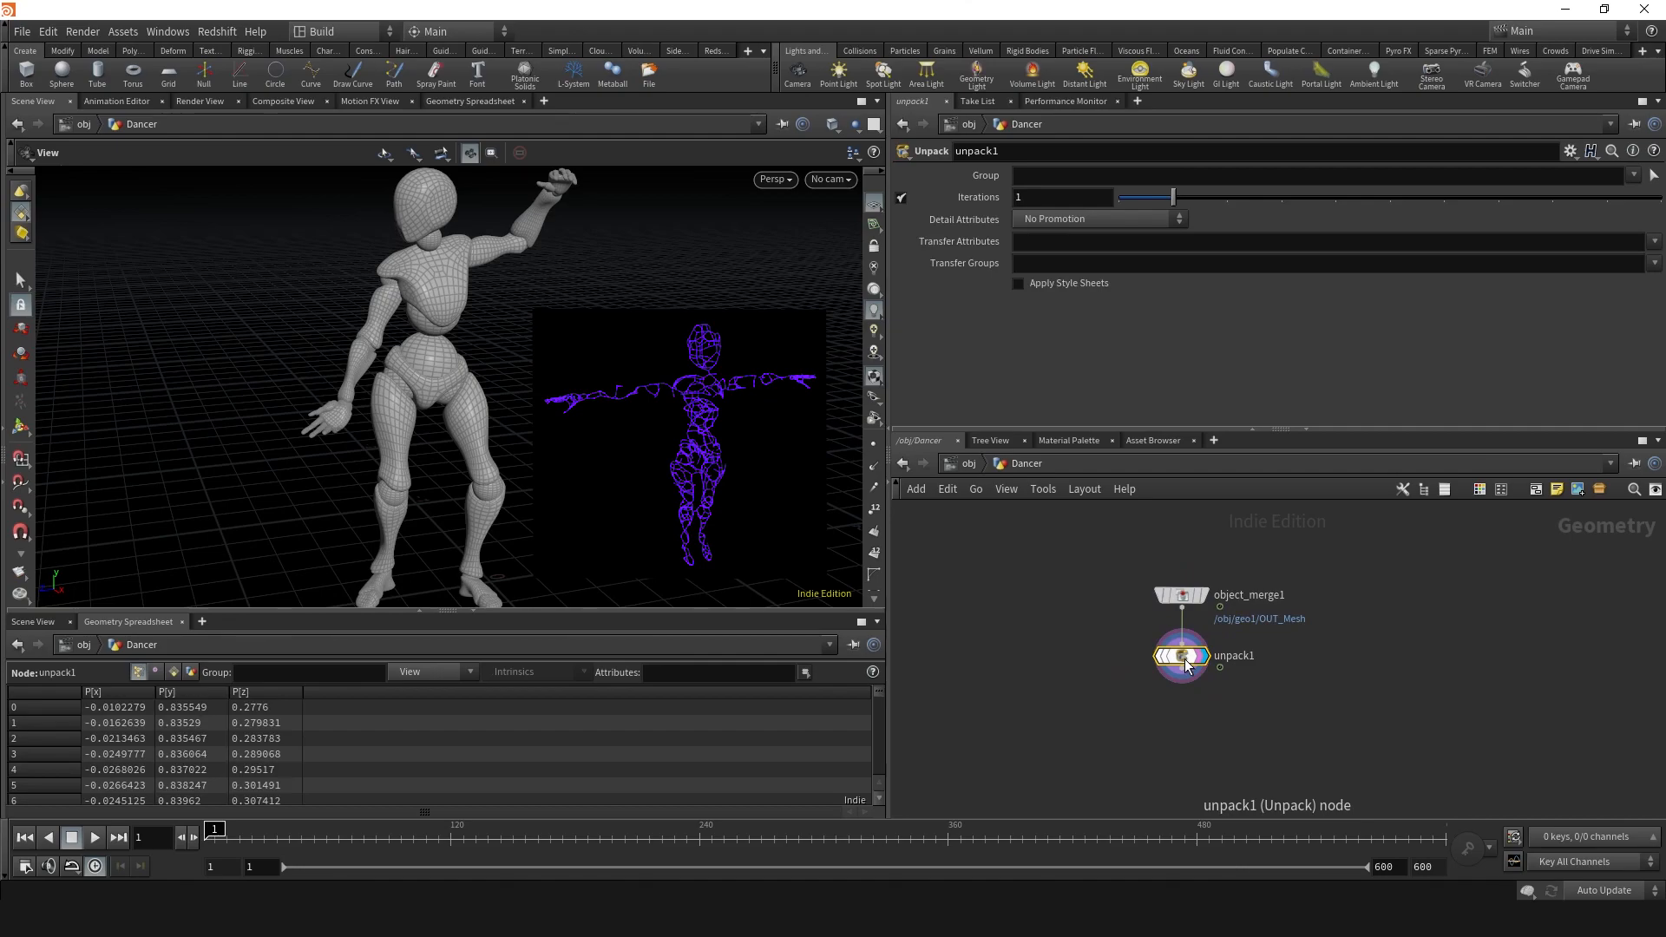
# - Append a displayed Scatter node after unpack1 and set its Force Total Count to 1126
pyautogui.press('Tab')
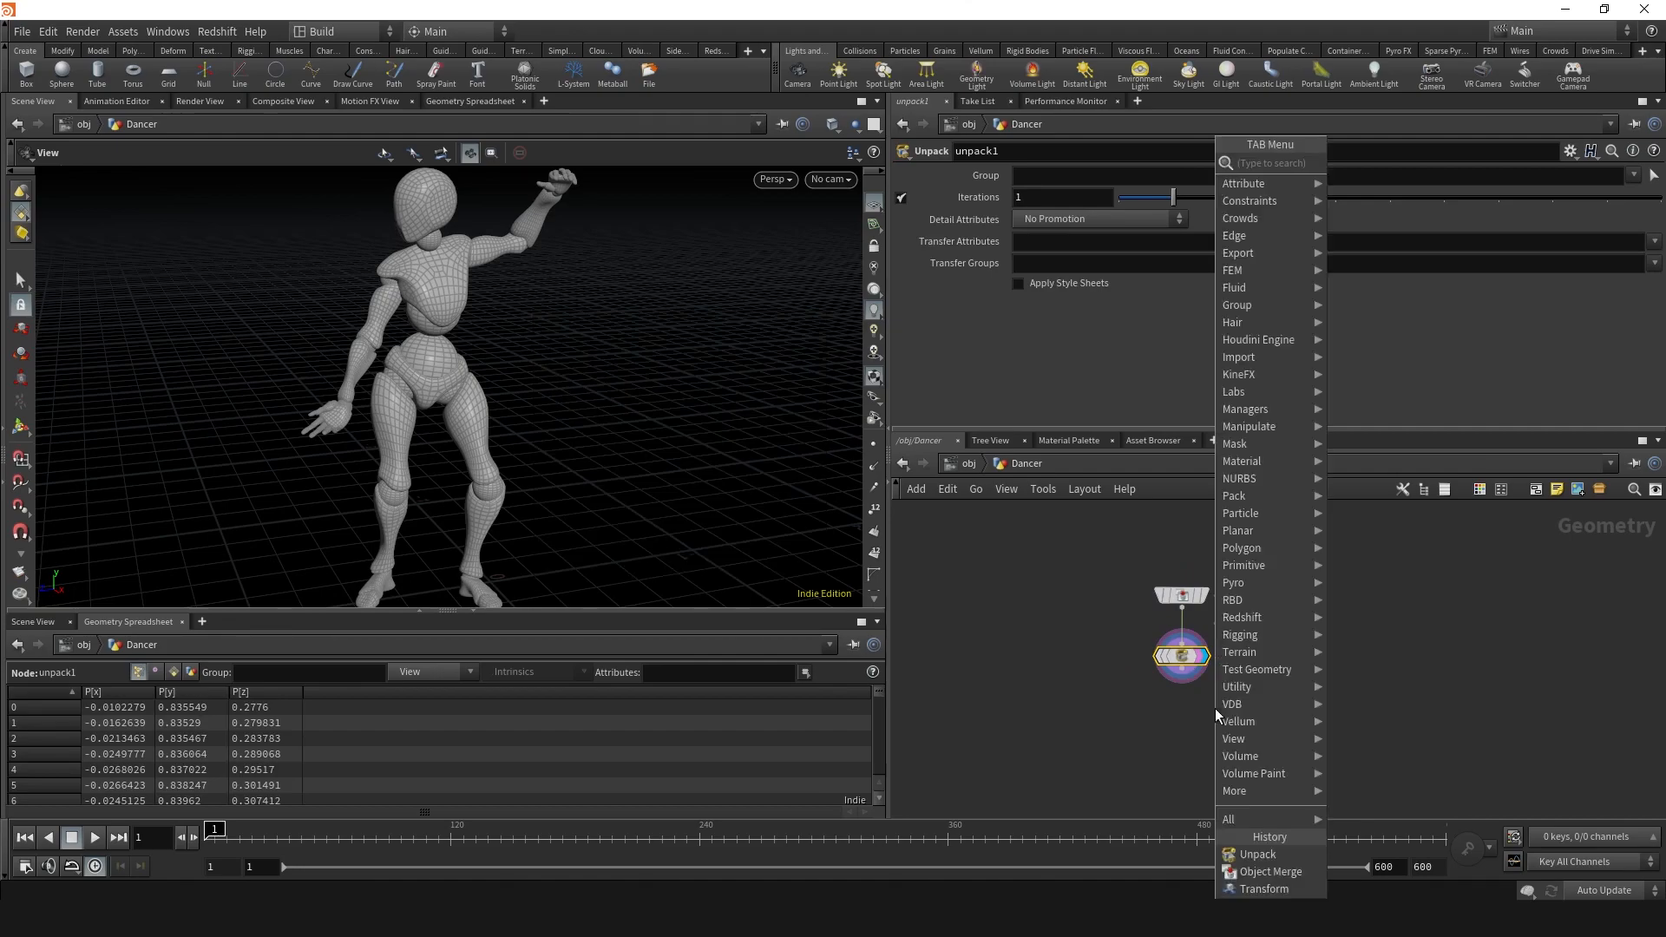
pyautogui.write('scatter')
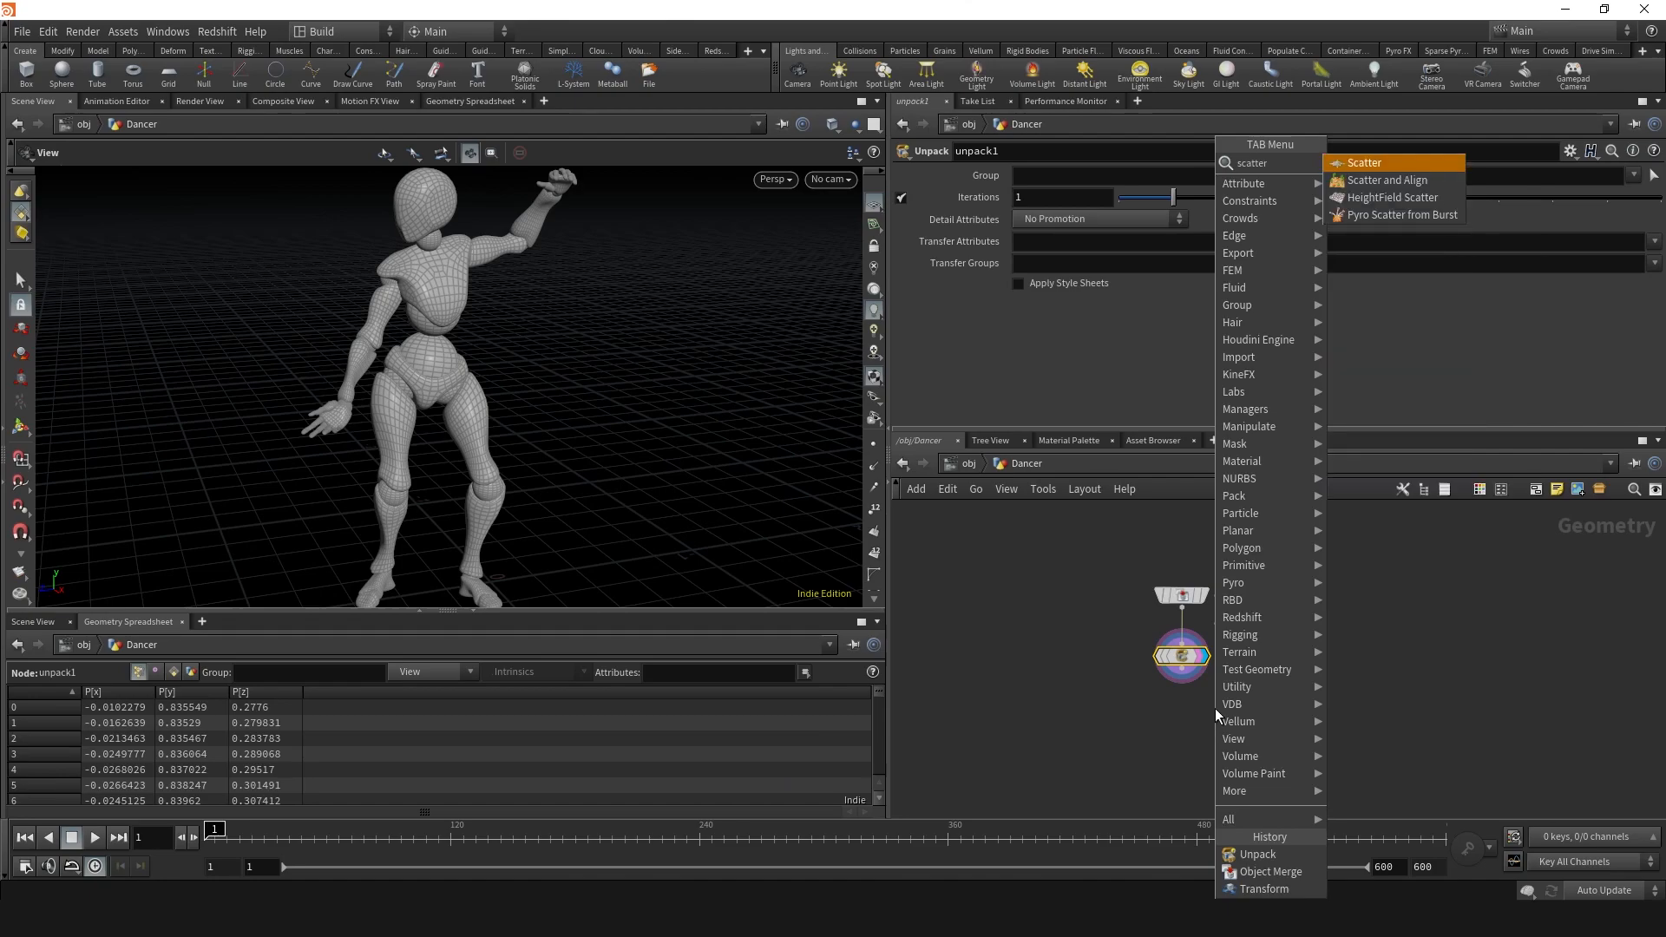
pyautogui.press('Return')
pyautogui.click(1184, 719)
pyautogui.click(1181, 674)
pyautogui.click(1182, 705)
pyautogui.click(1211, 748)
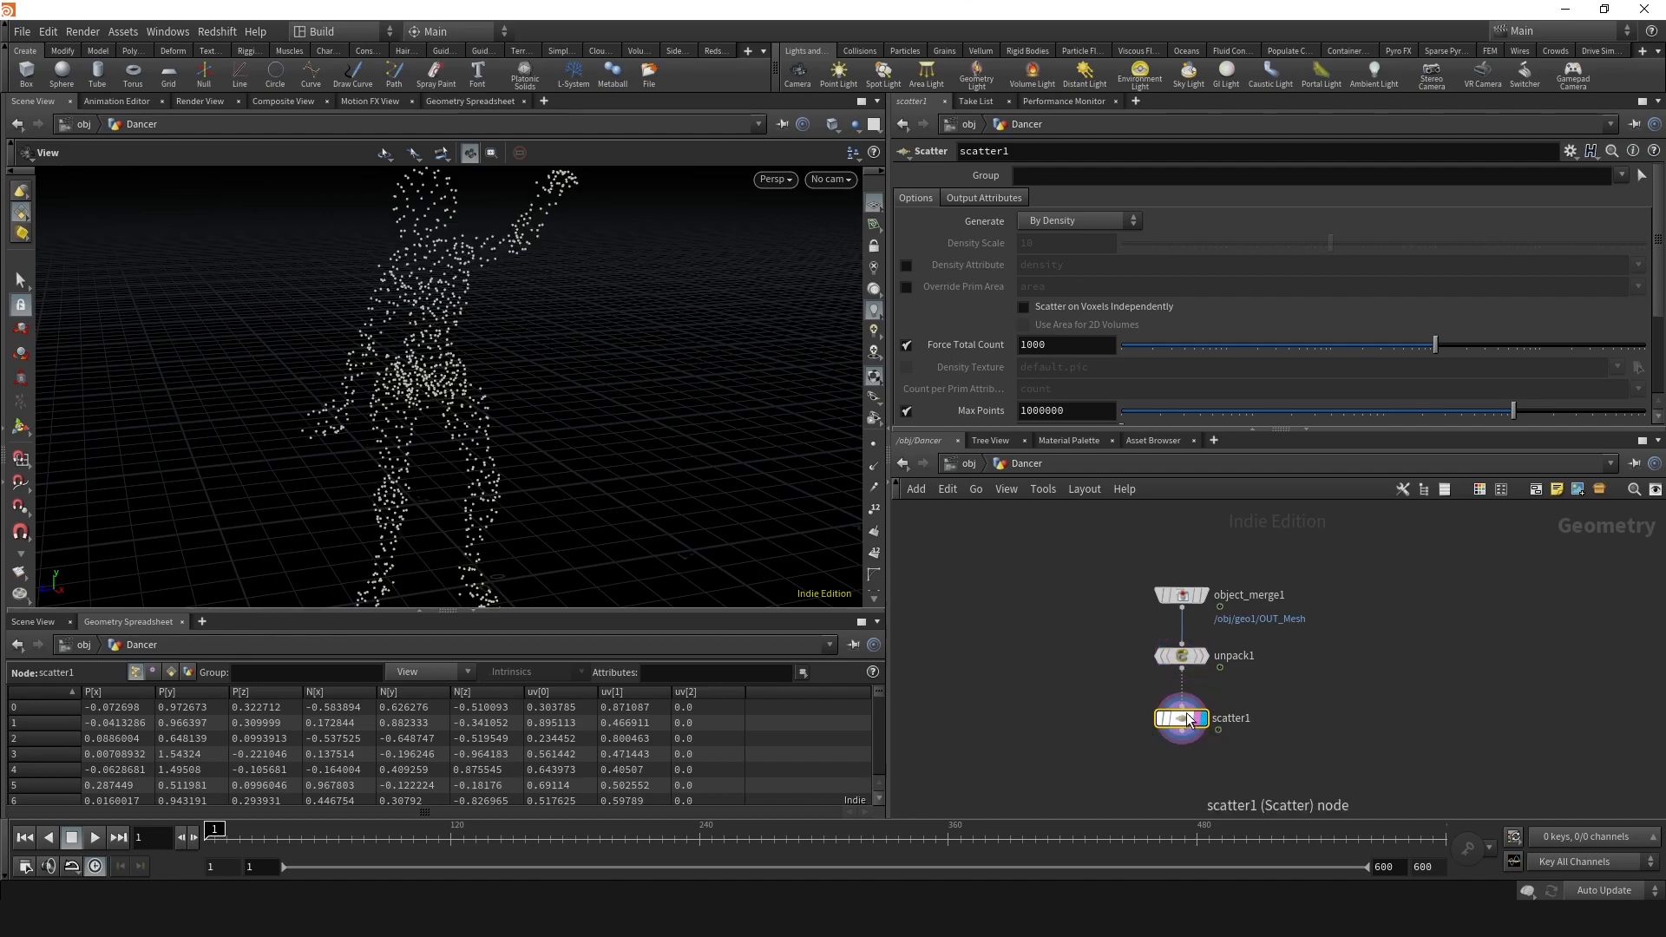
pyautogui.moveTo(1437, 345); pyautogui.dragTo(1440, 347)
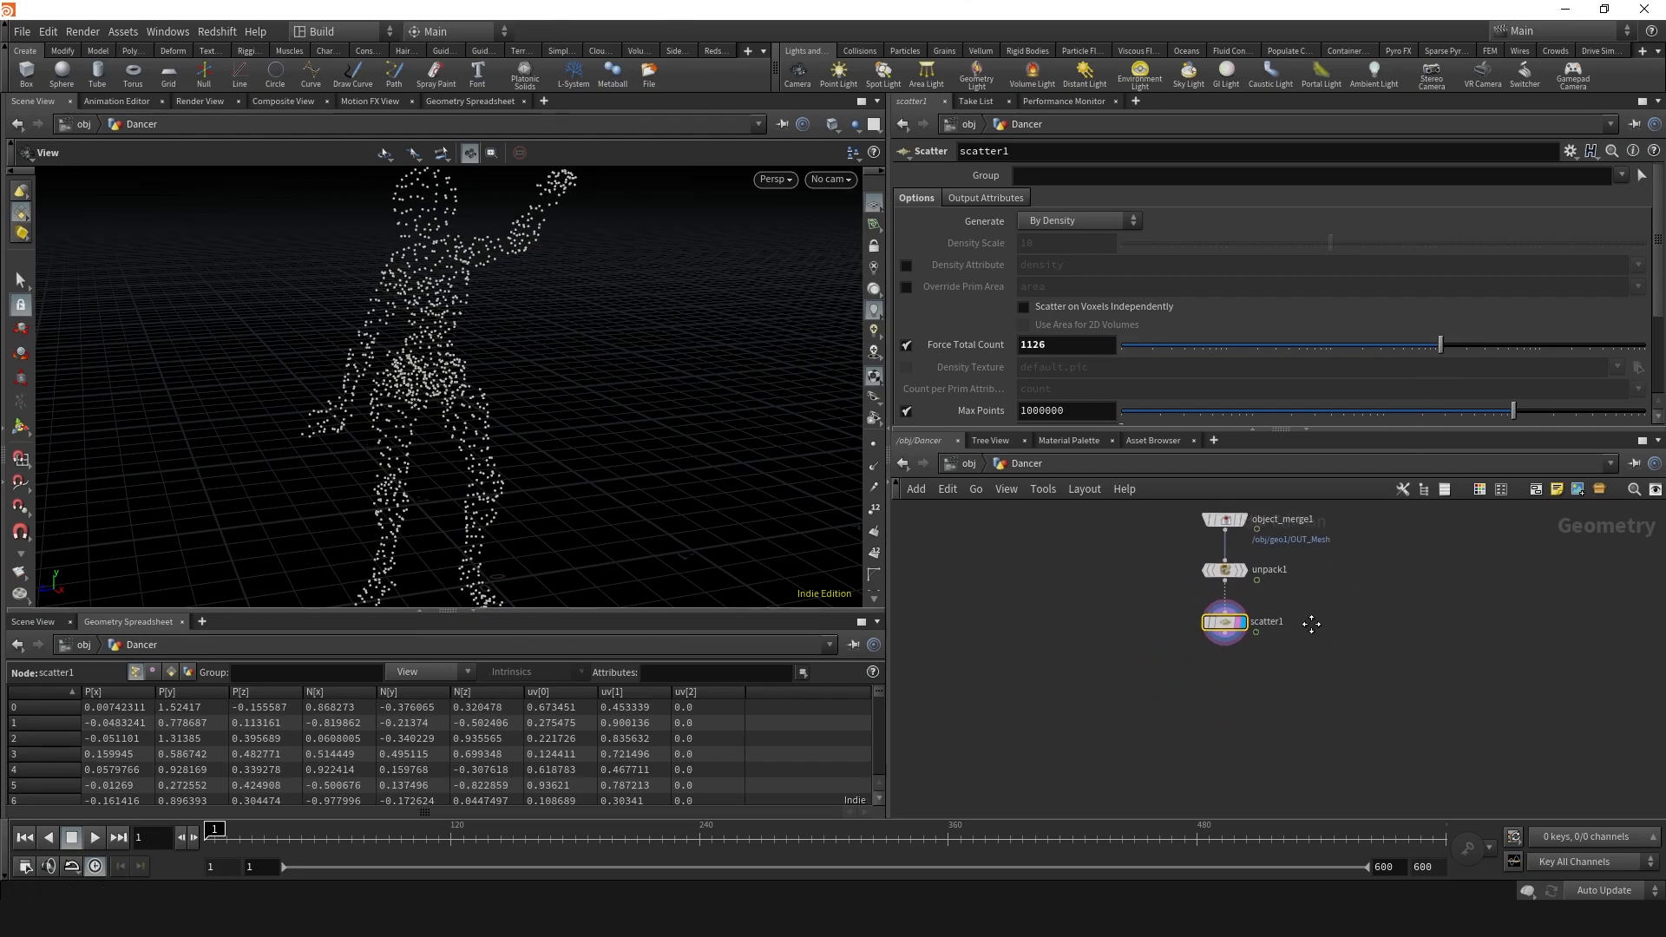
# - Append a Connect Adjacent Pieces node after scatter1 and display its output
pyautogui.press('Tab')
pyautogui.write('conn')
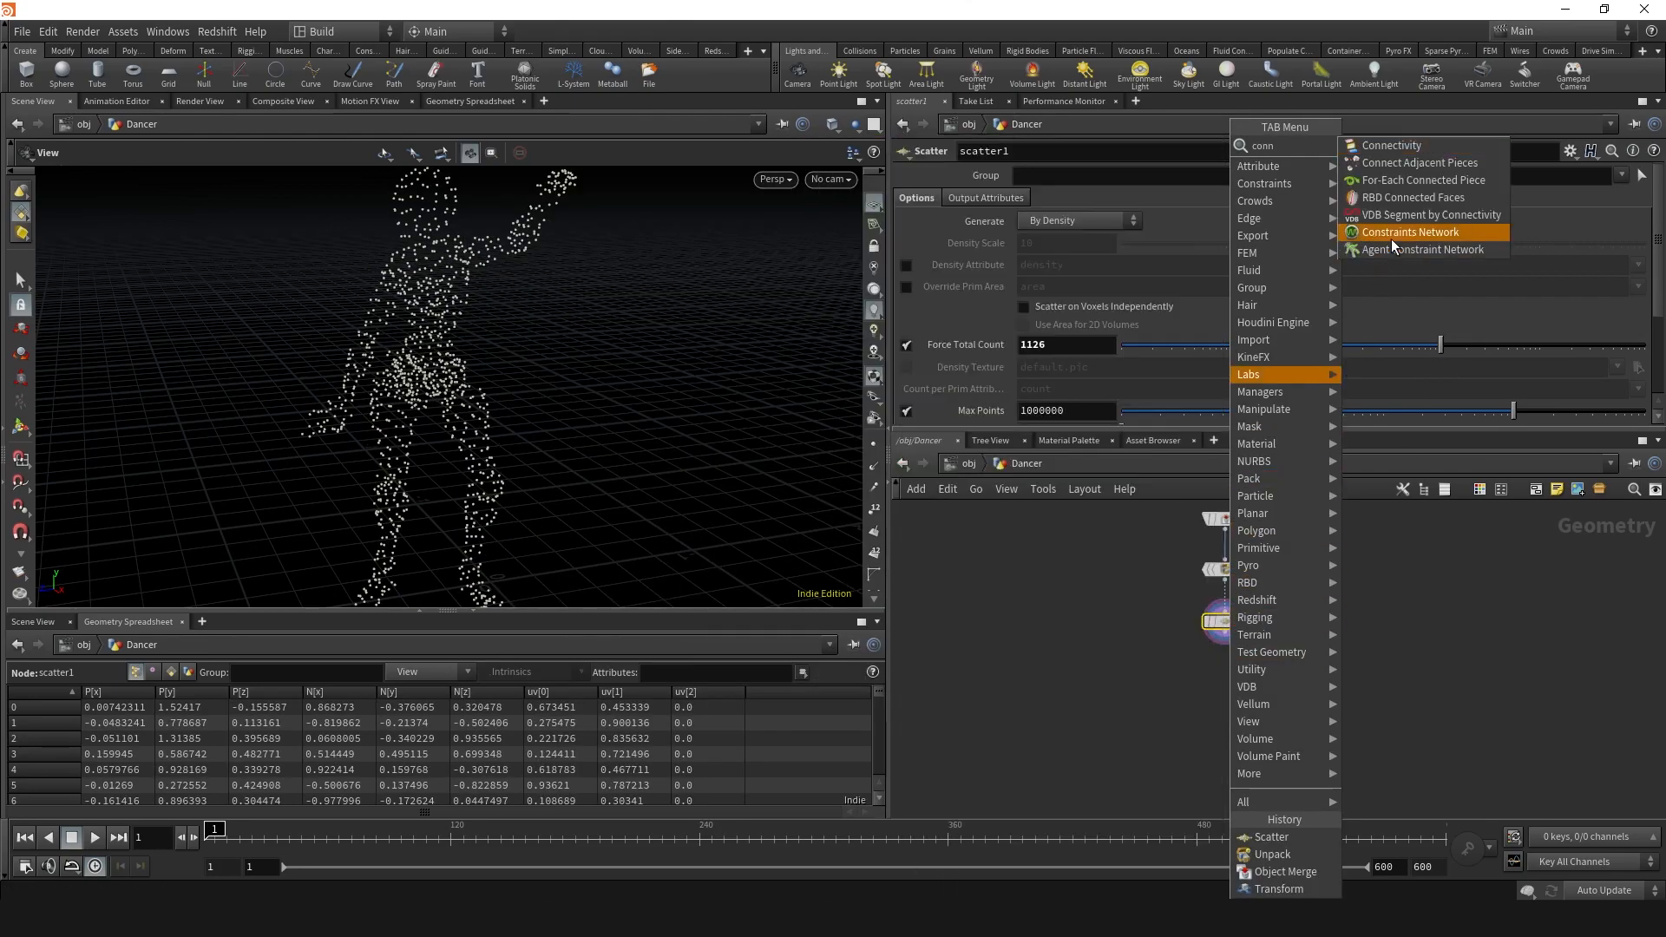
pyautogui.click(1411, 163)
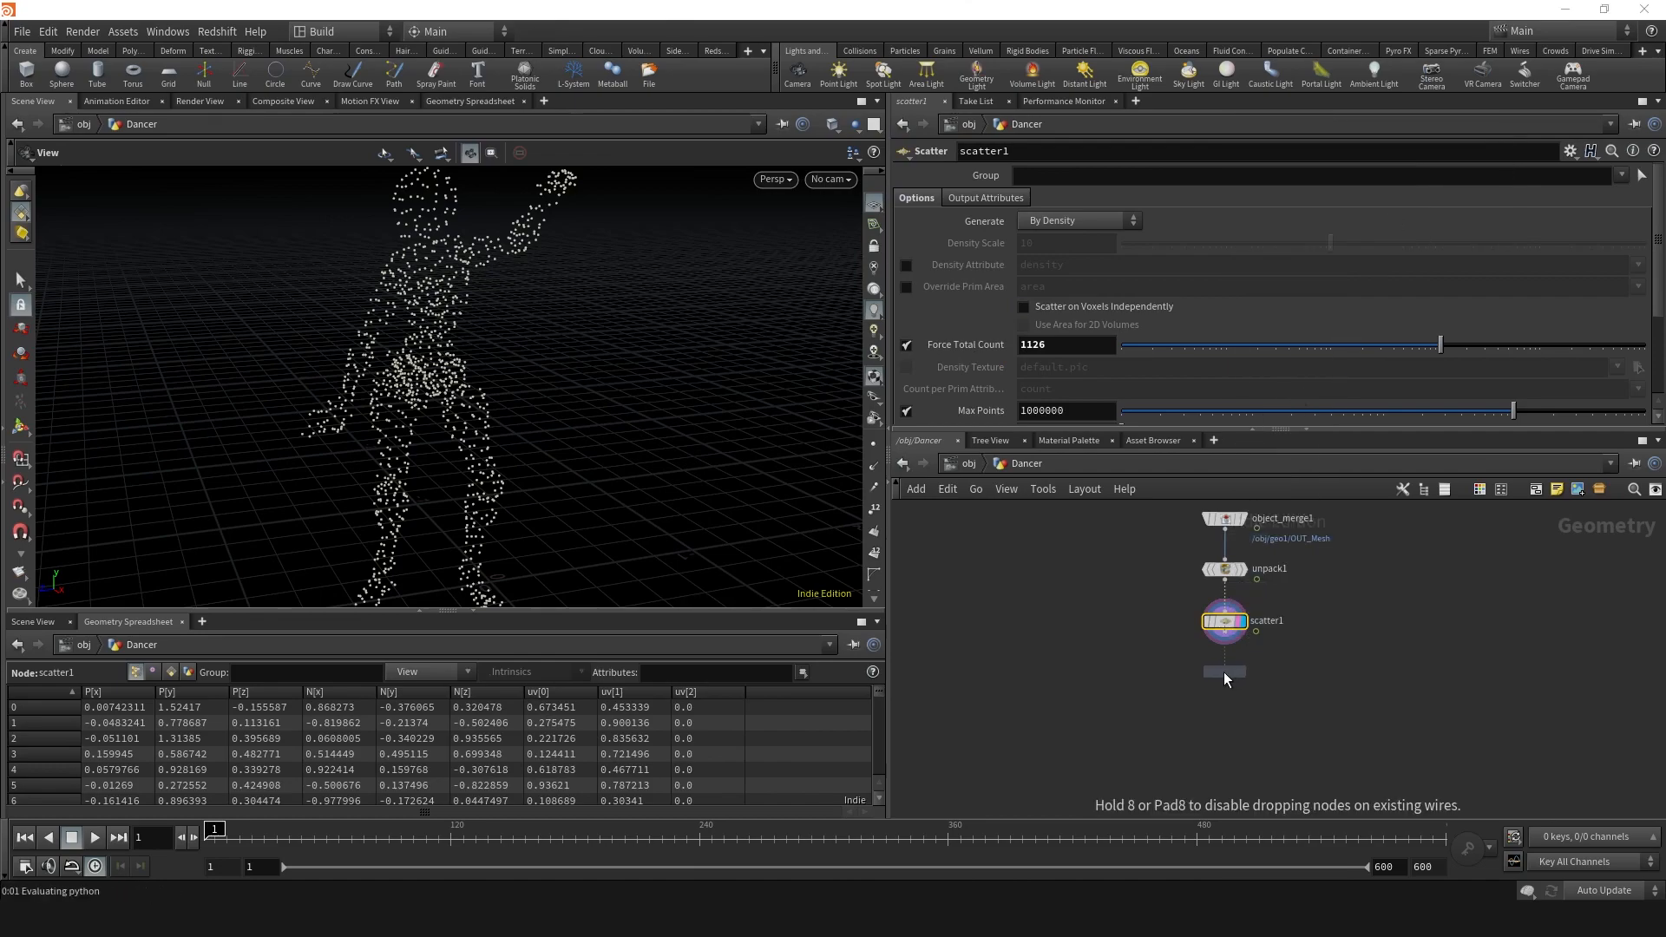
pyautogui.click(1224, 672)
pyautogui.click(1245, 674)
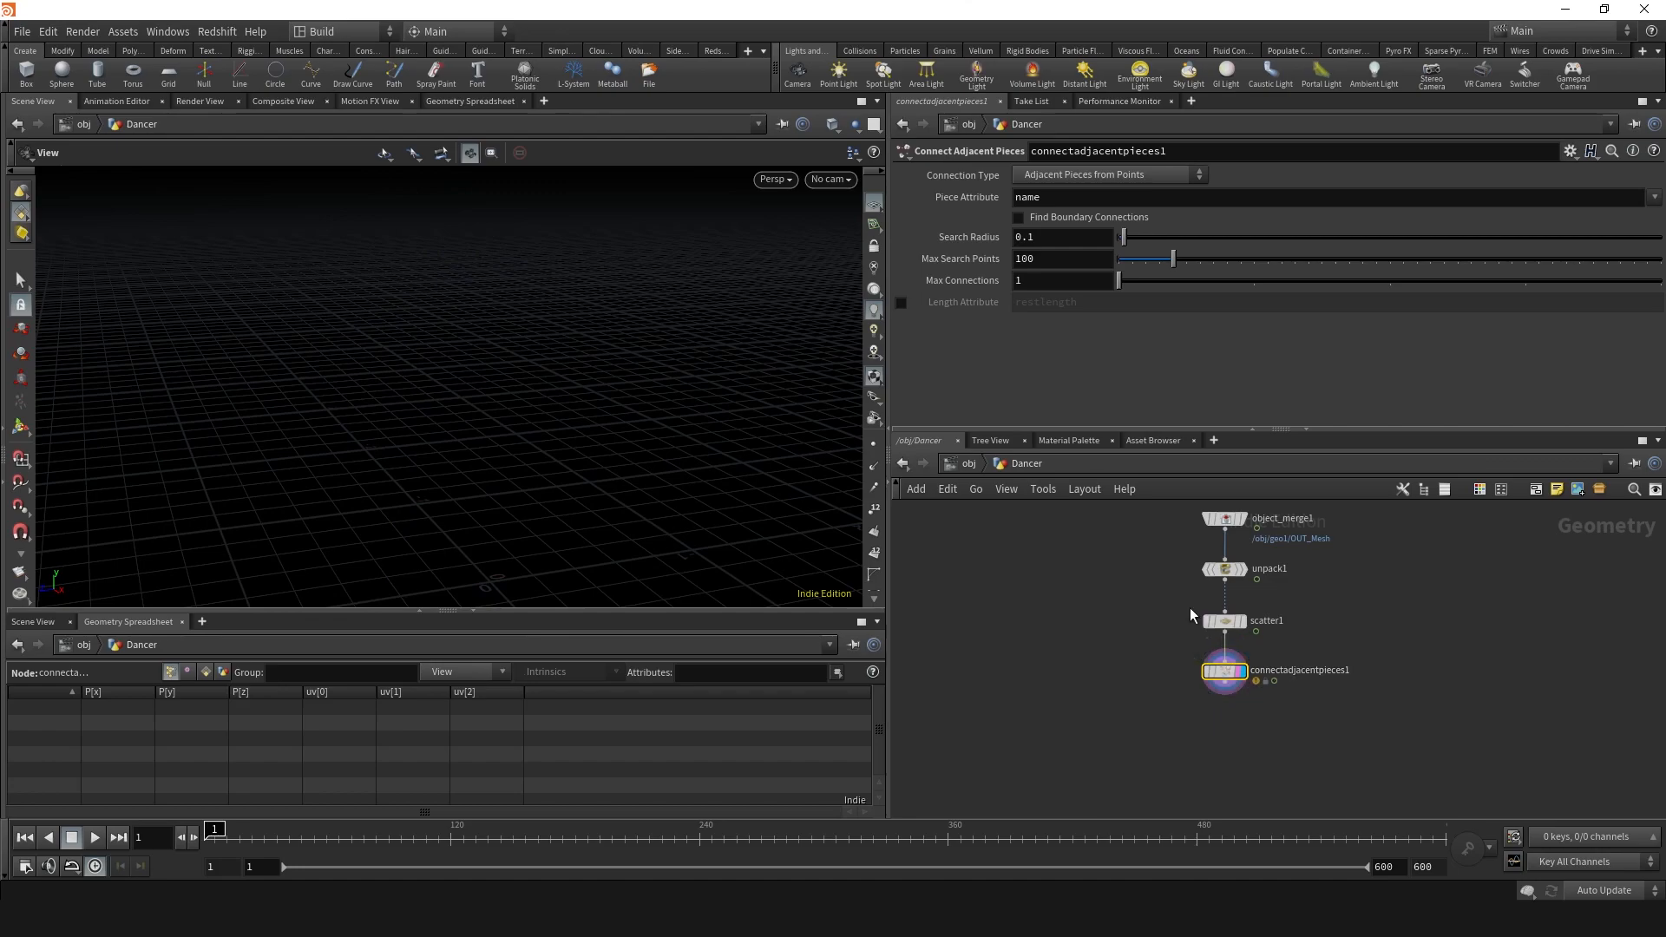
# - Set connectadjacentpieces1 to connect Adjacent Points with a Search Radius of 1.3 and 4 Max Search Points
pyautogui.click(1149, 173)
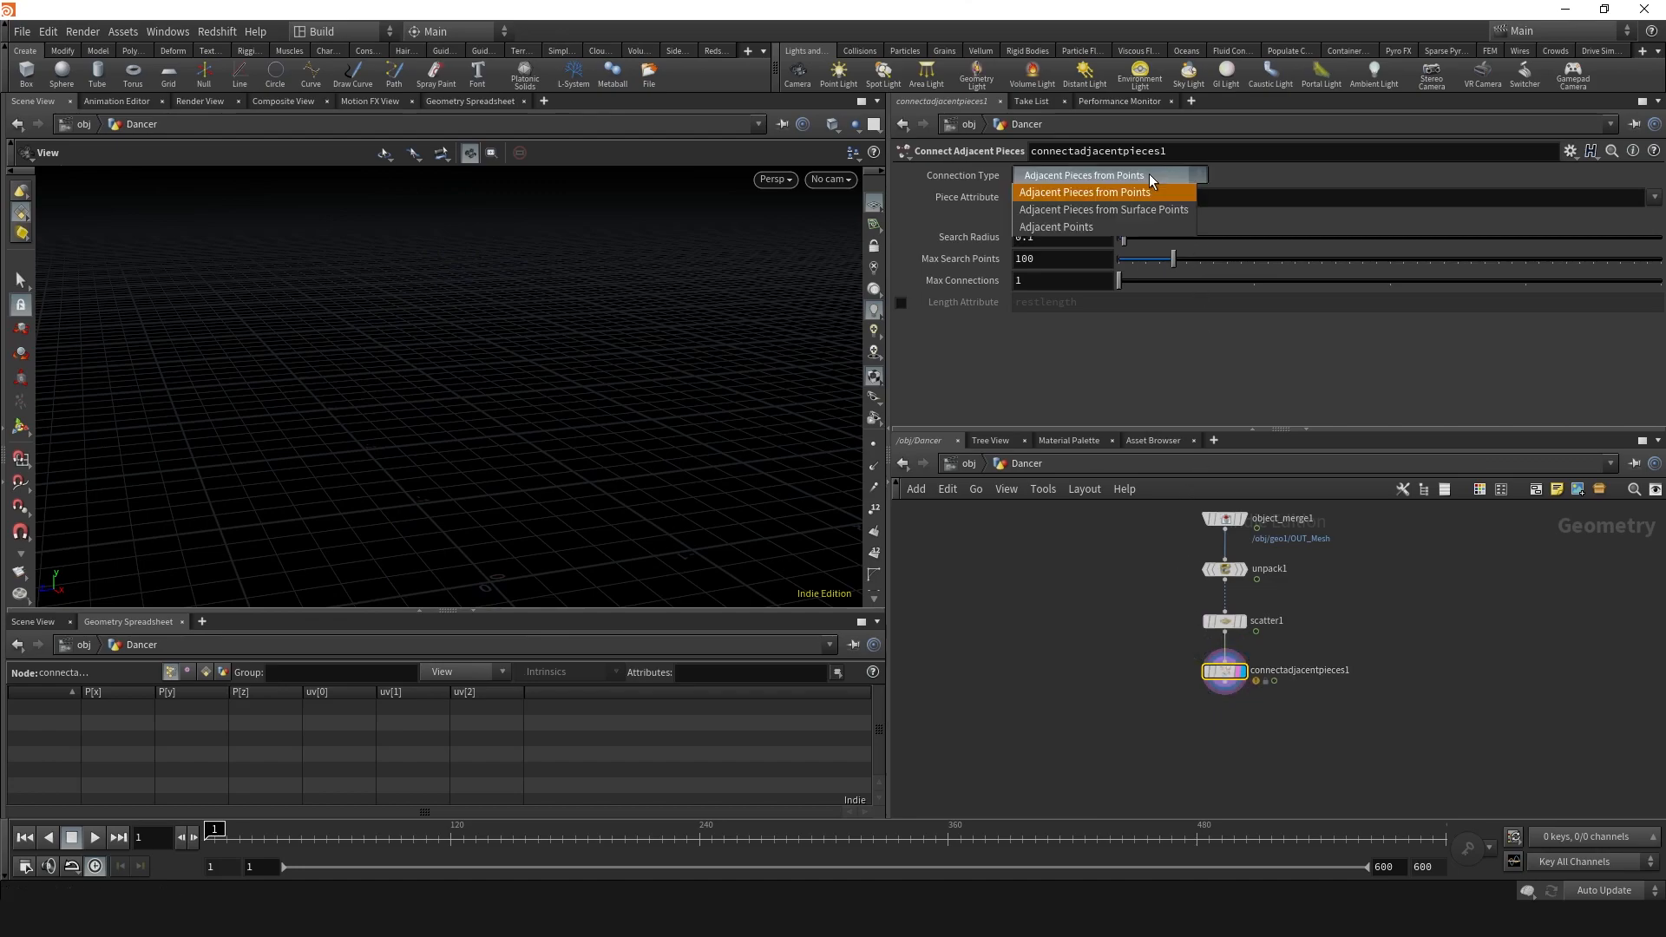
pyautogui.click(1120, 227)
pyautogui.moveTo(1073, 217); pyautogui.dragTo(984, 195)
pyautogui.write('1.')
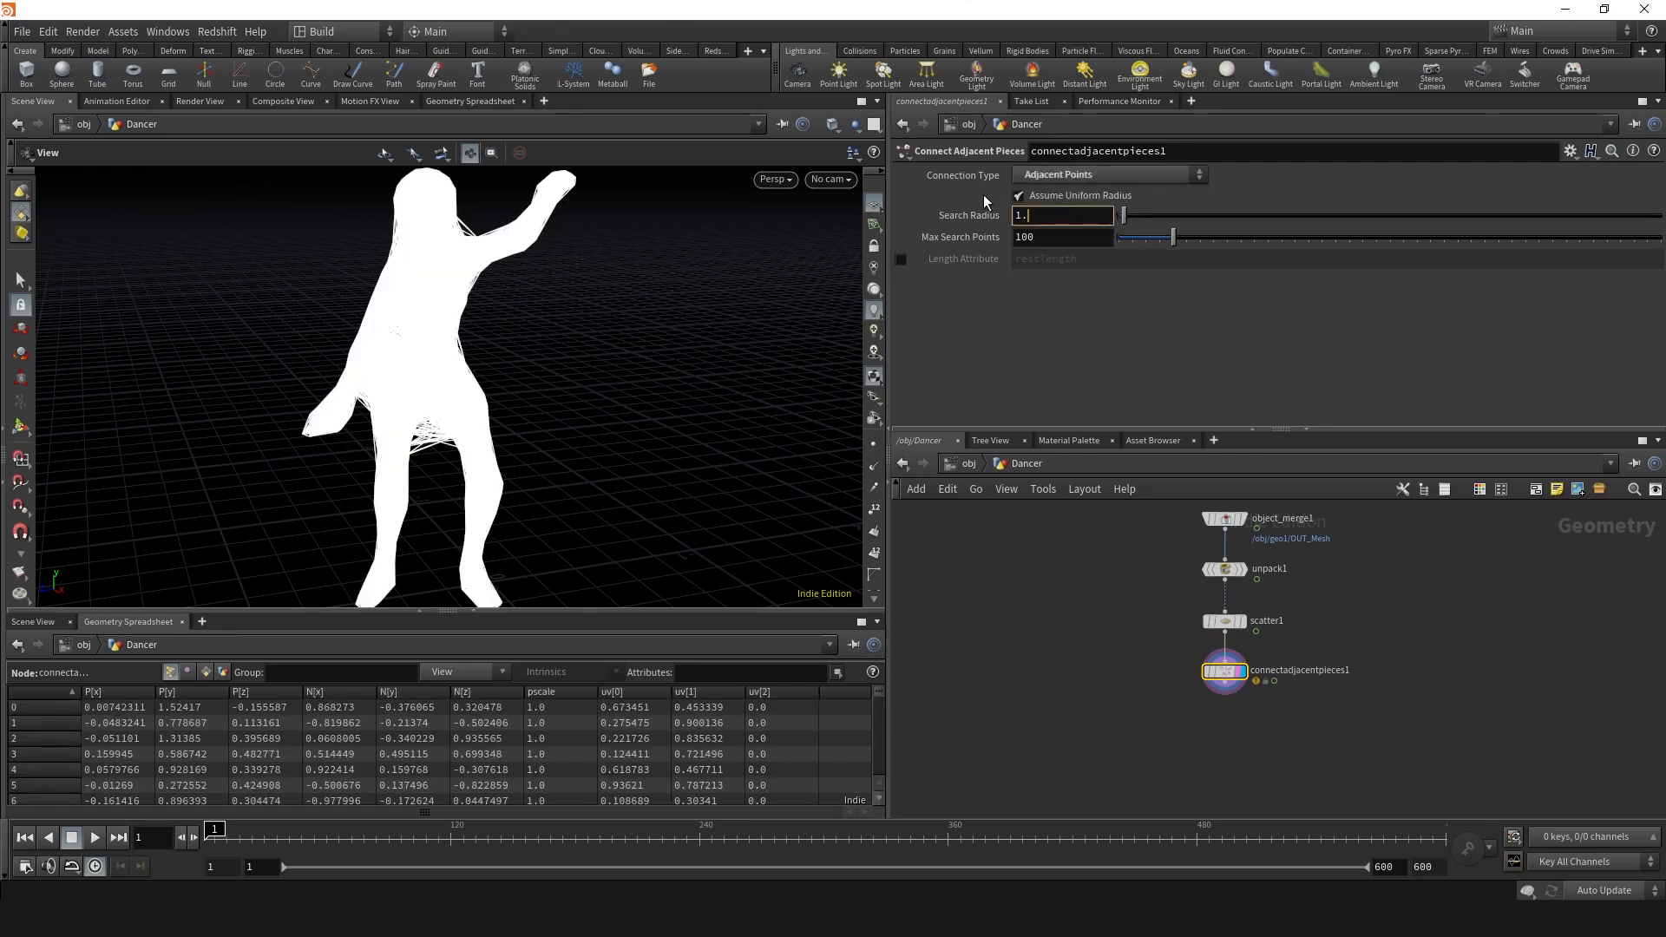
pyautogui.press('Return')
pyautogui.click(1022, 236)
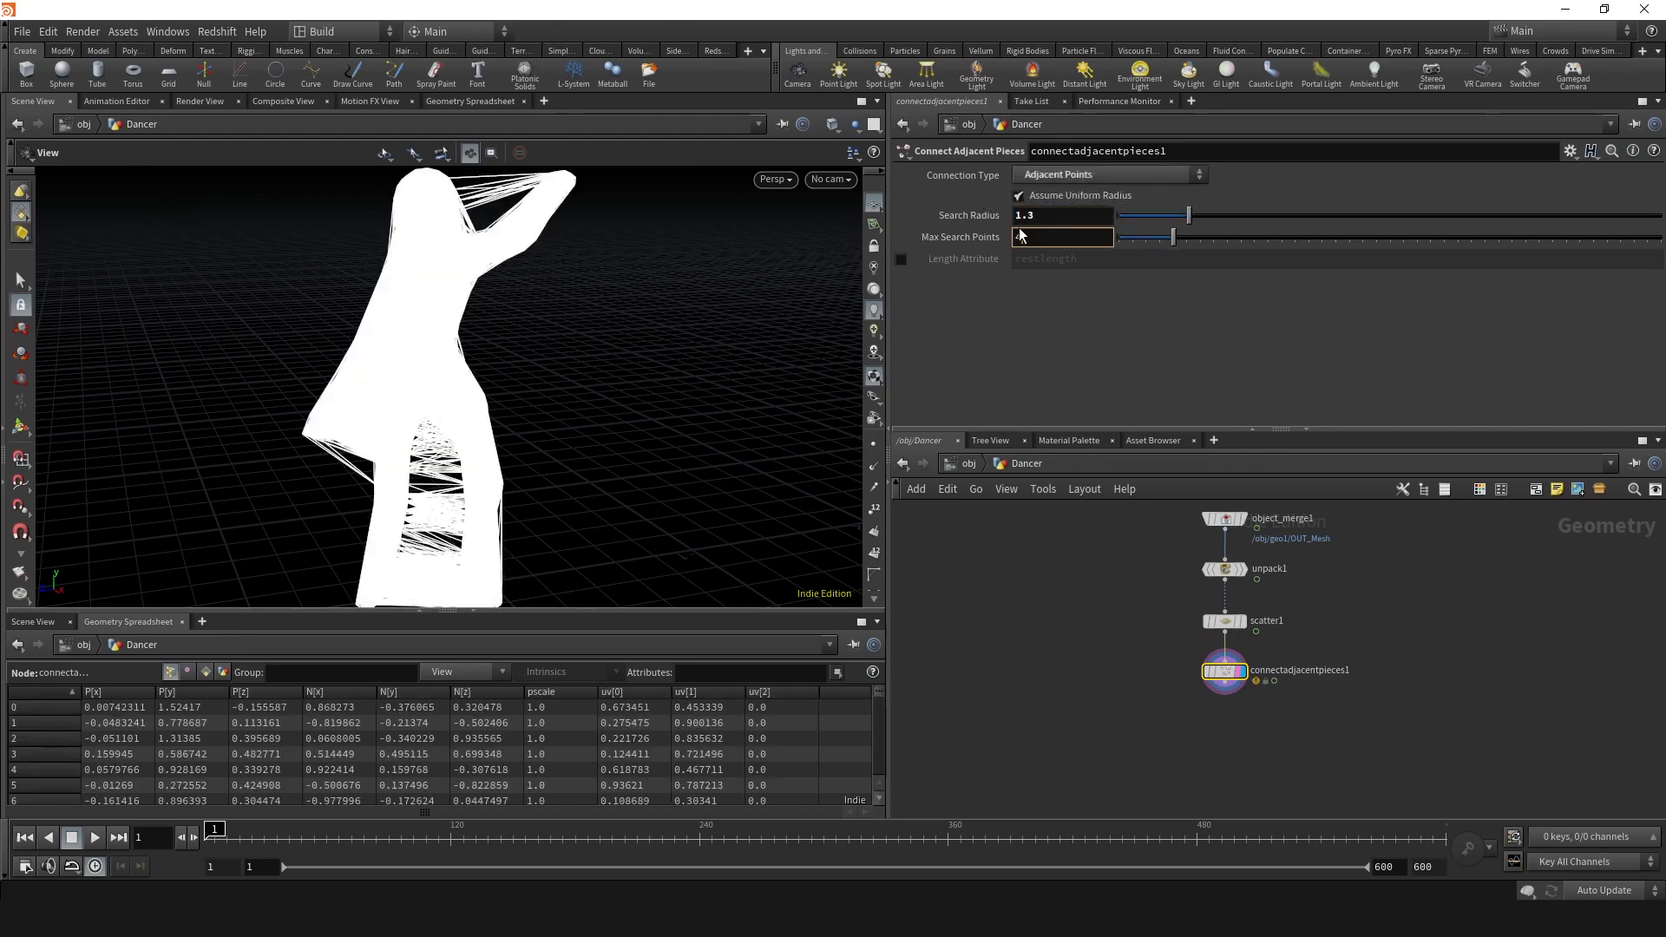
pyautogui.write('4')
pyautogui.press('Return')
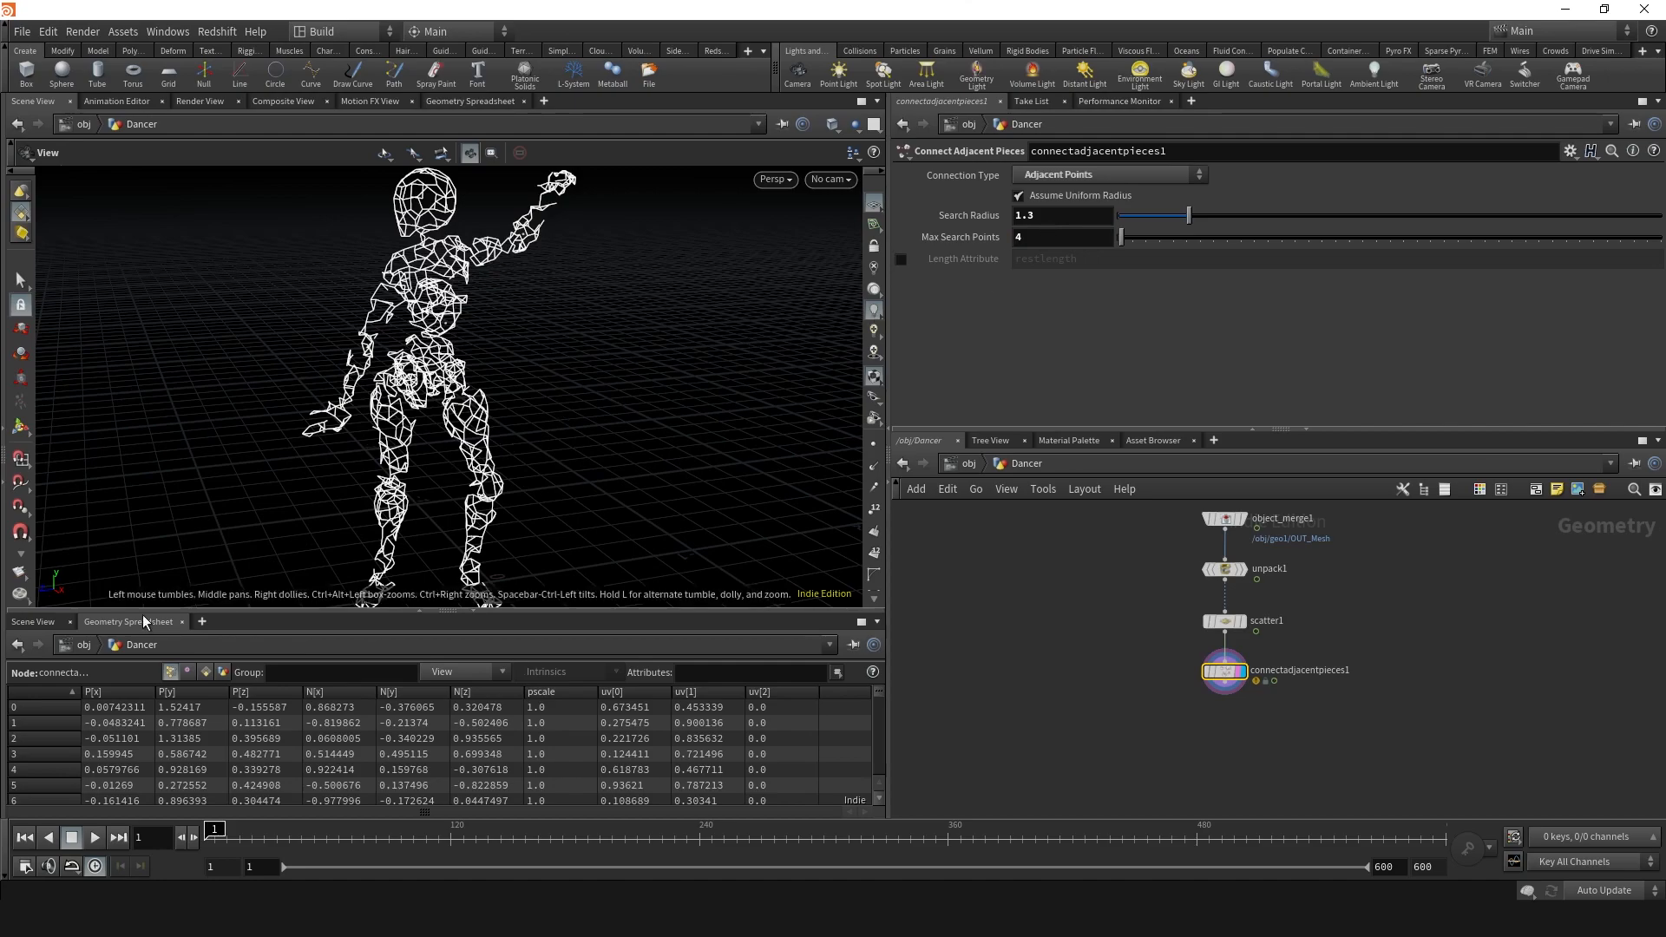
# - Play the animation to check how the point connections behave over time, and return to frame 1
pyautogui.click(94, 839)
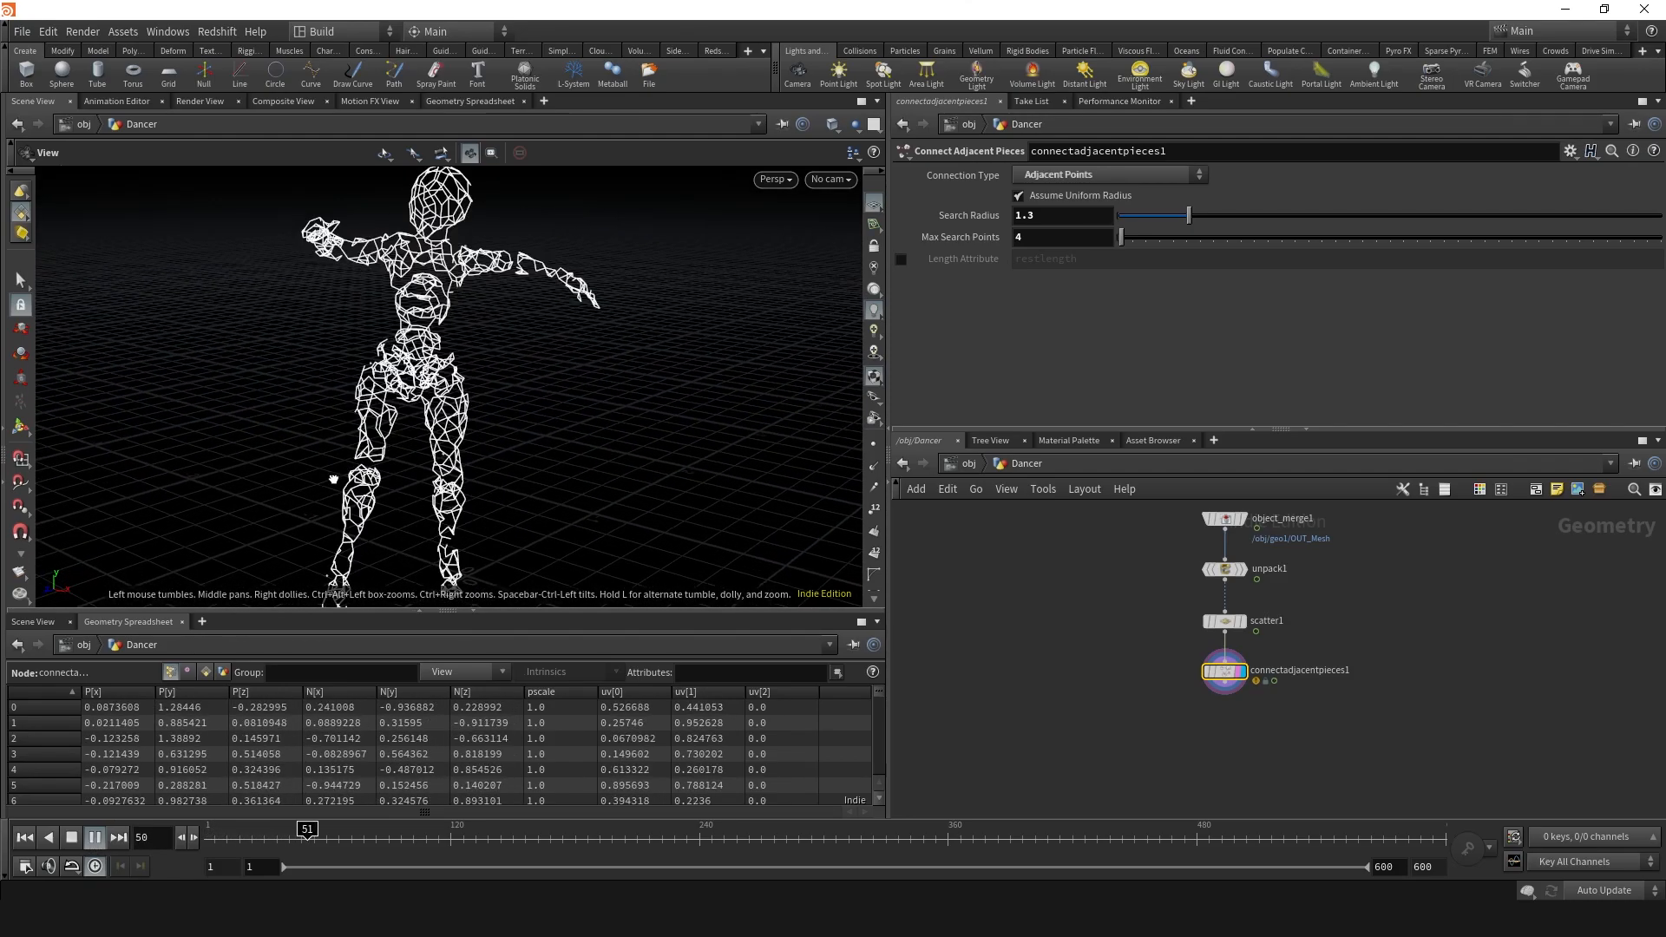
pyautogui.click(97, 840)
pyautogui.click(26, 838)
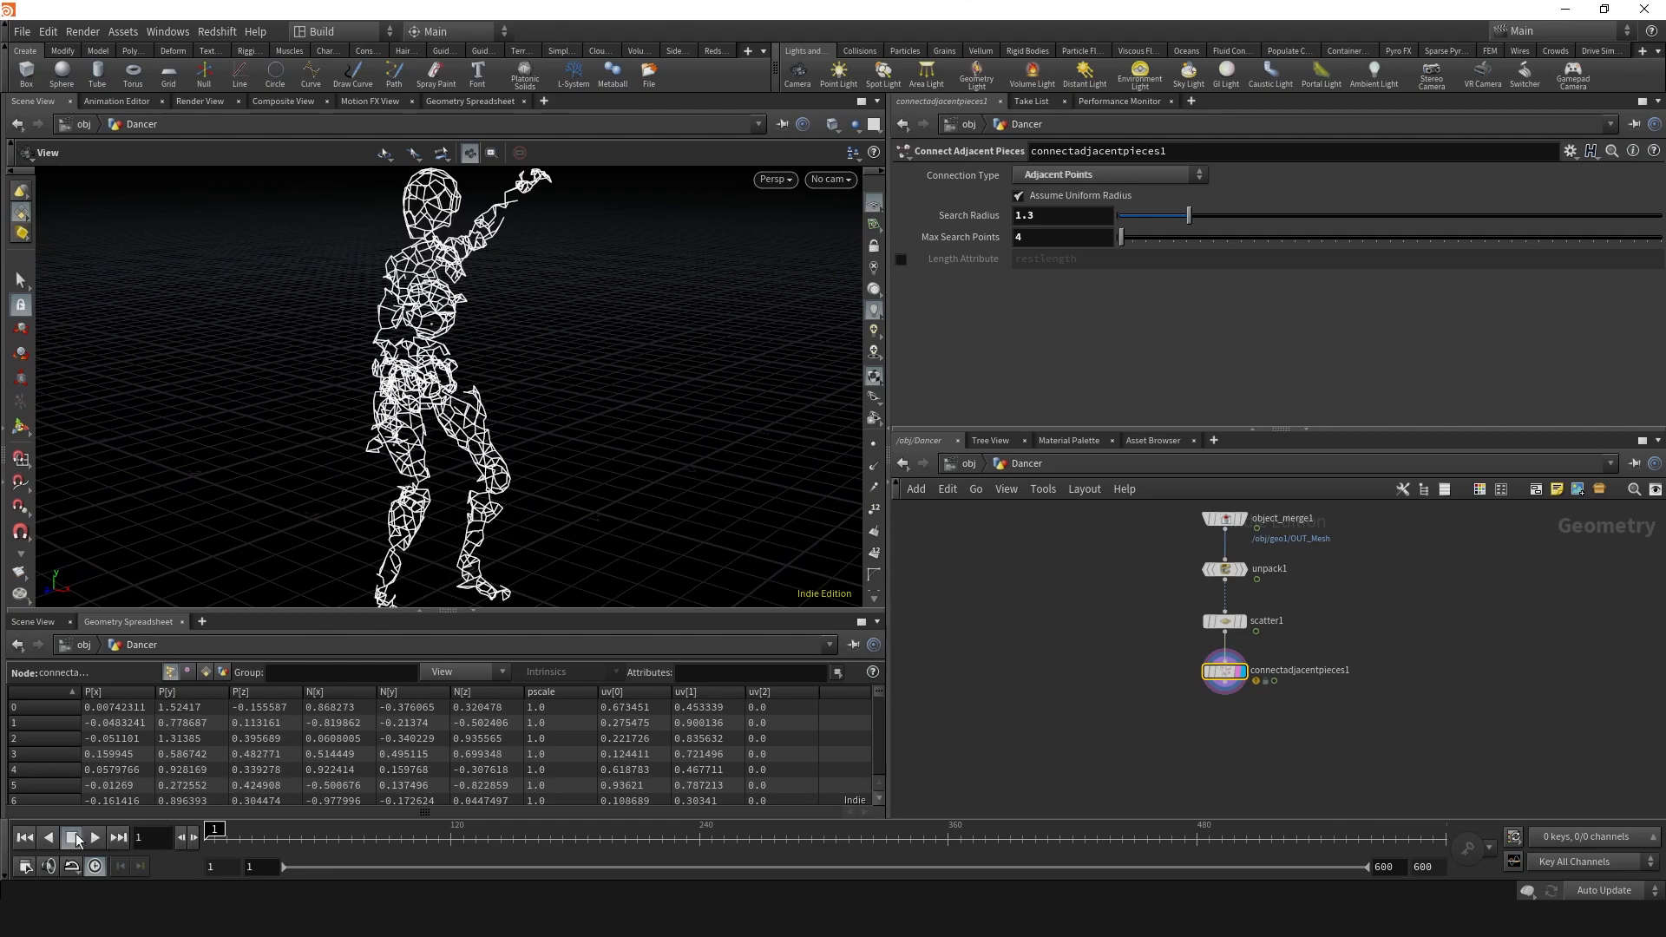
# - Save the scene and add an Attribute Interpolate node beside connectadjacentpieces1
pyautogui.moveTo(1230, 677)
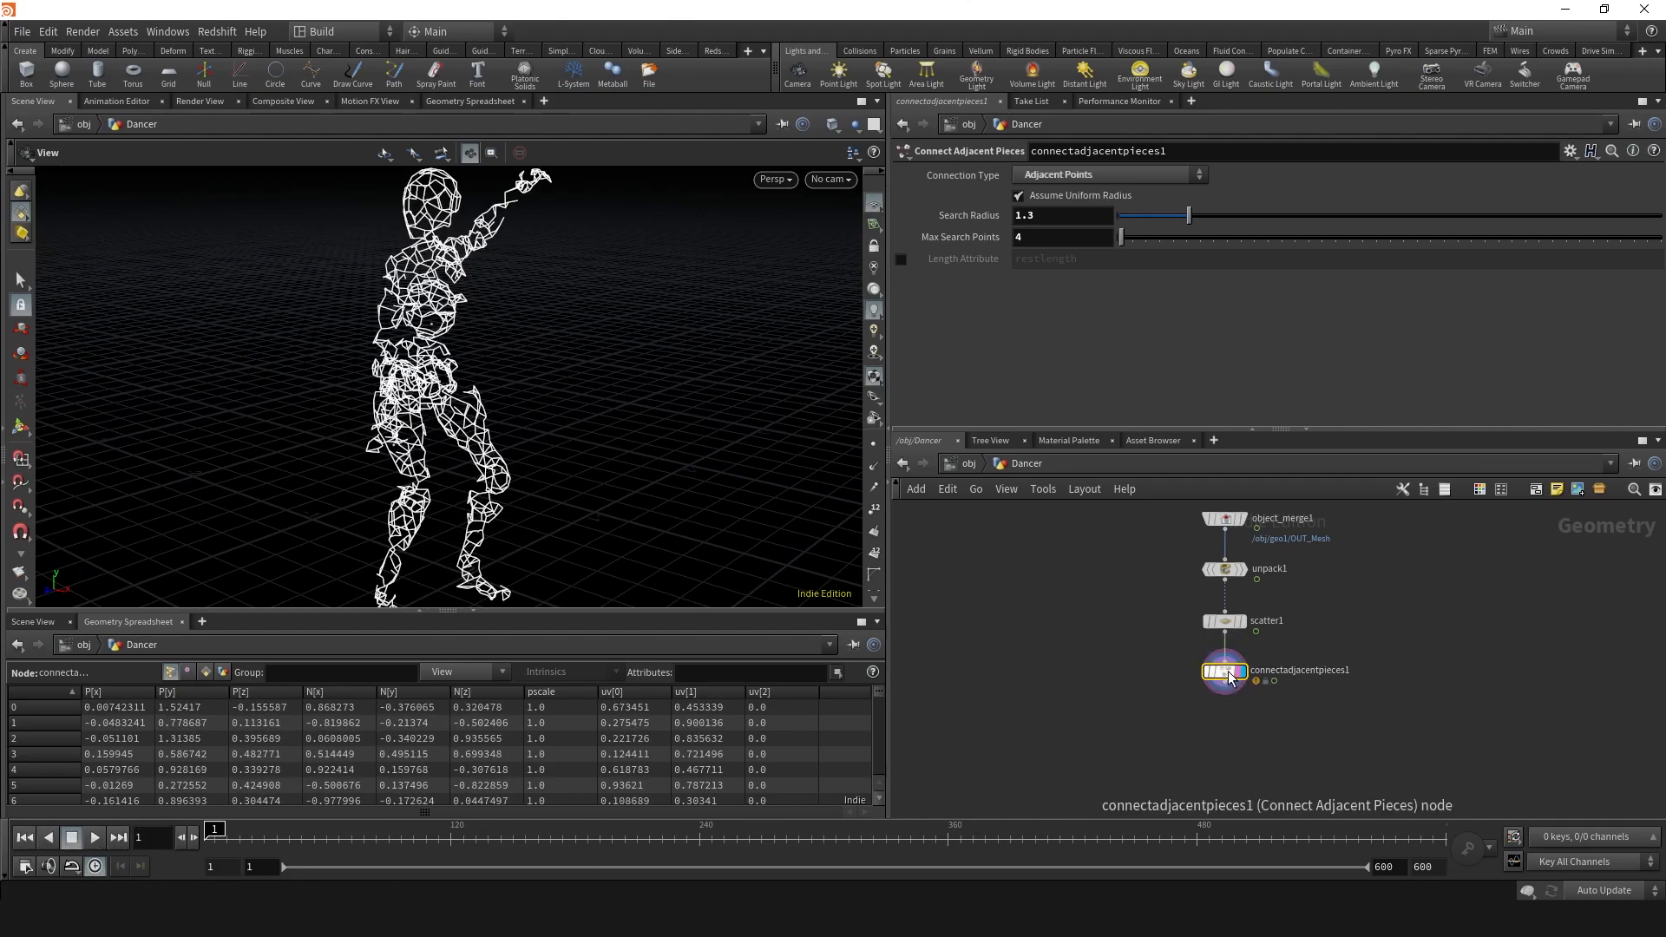
pyautogui.hotkey('ctrl', 's')
pyautogui.press('Tab')
pyautogui.write('attr')
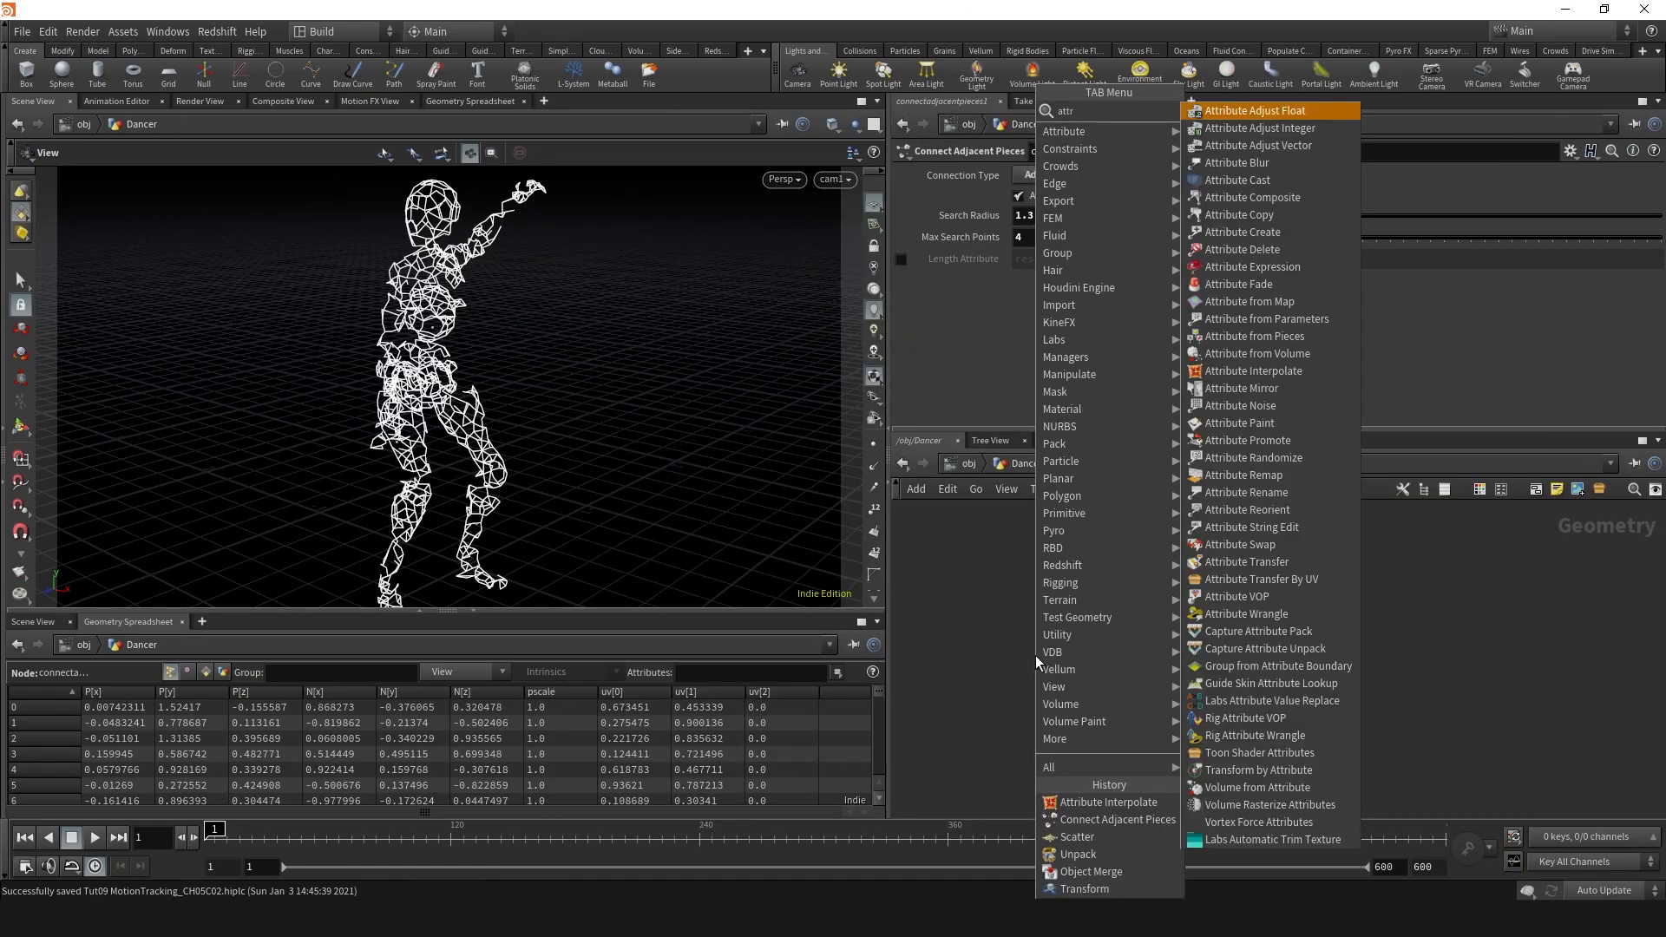
pyautogui.click(1299, 373)
pyautogui.click(1127, 670)
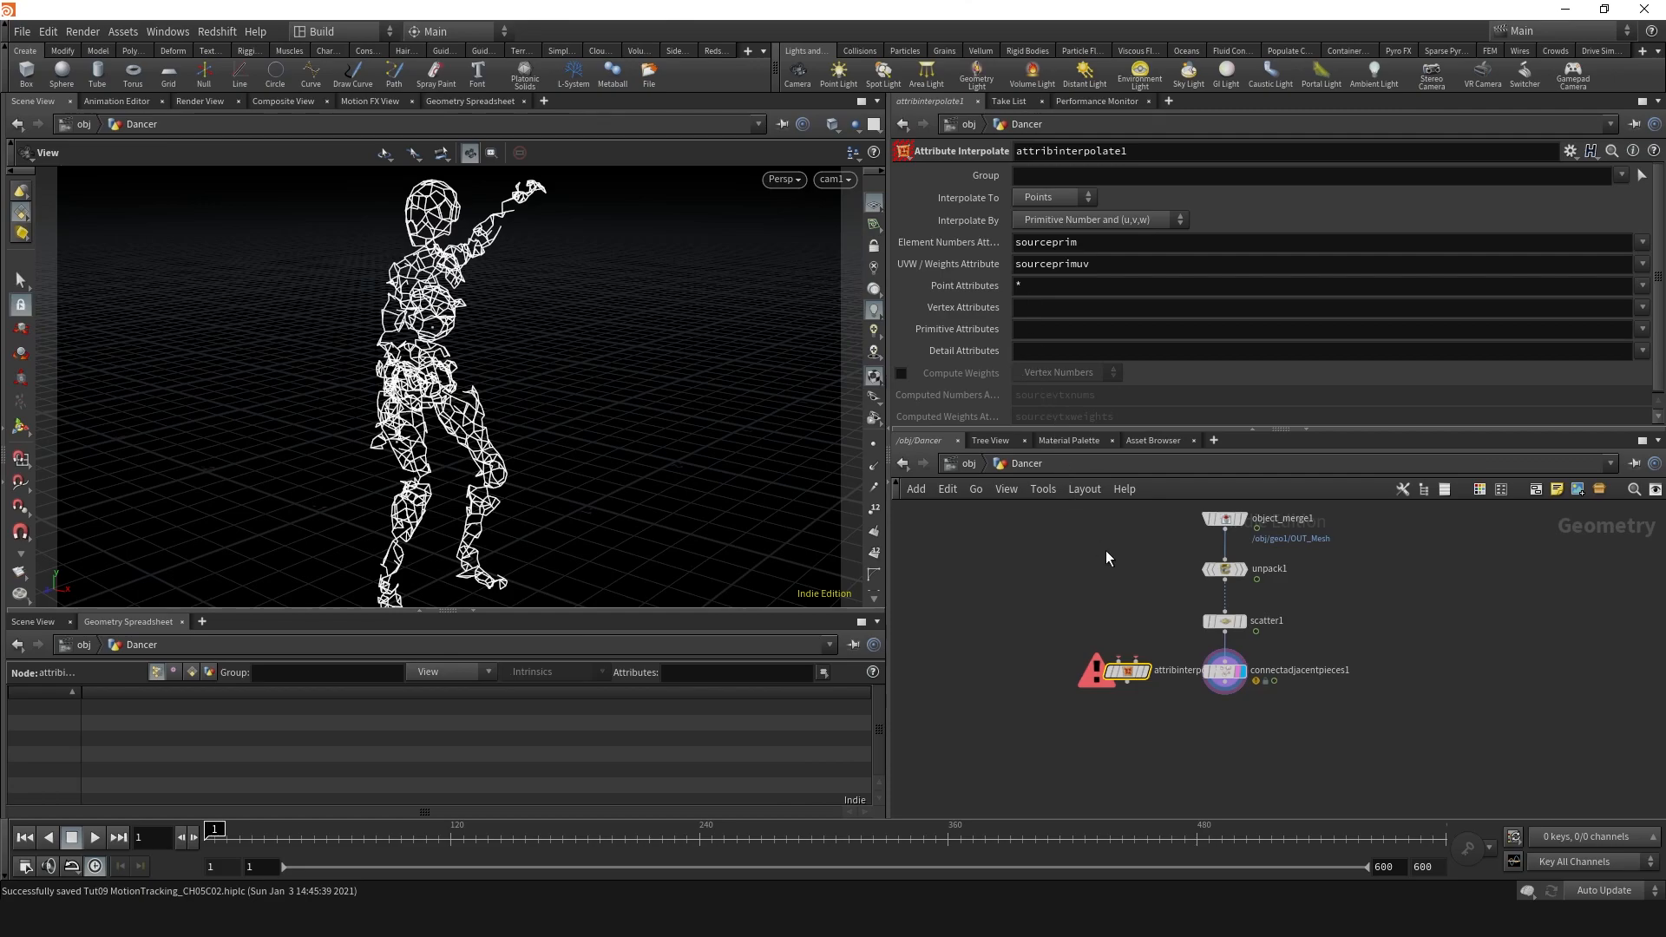
# - Add a Time Shift node and insert it between unpack1 and scatter1
pyautogui.press('Tab')
pyautogui.write('t')
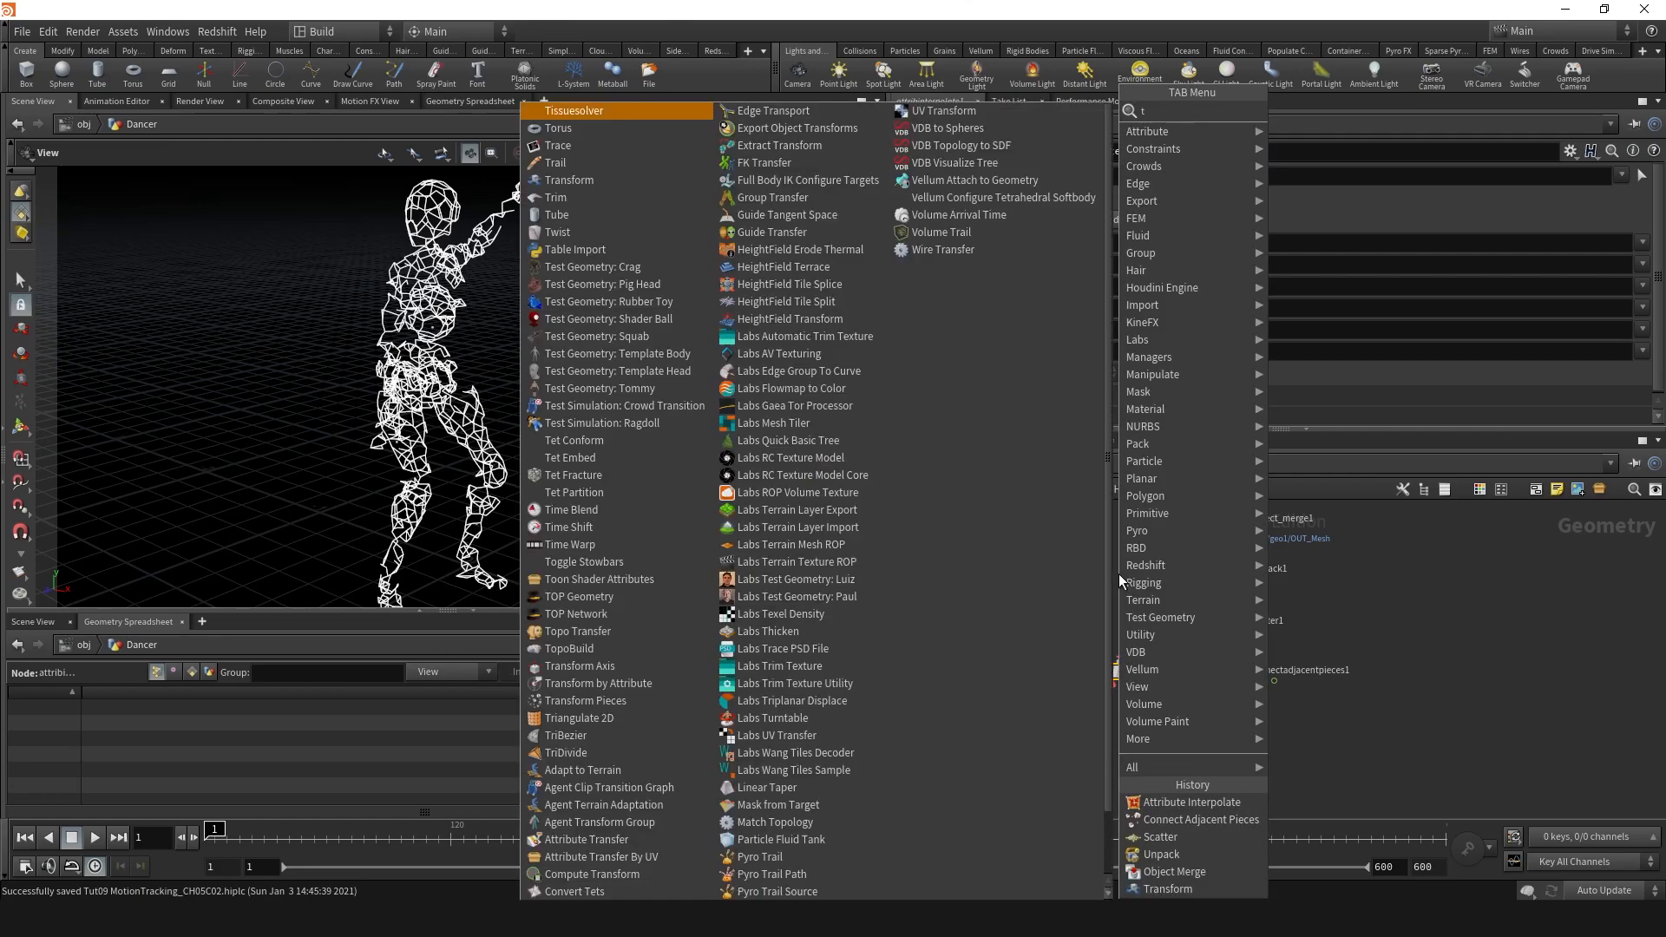
pyautogui.write('ime')
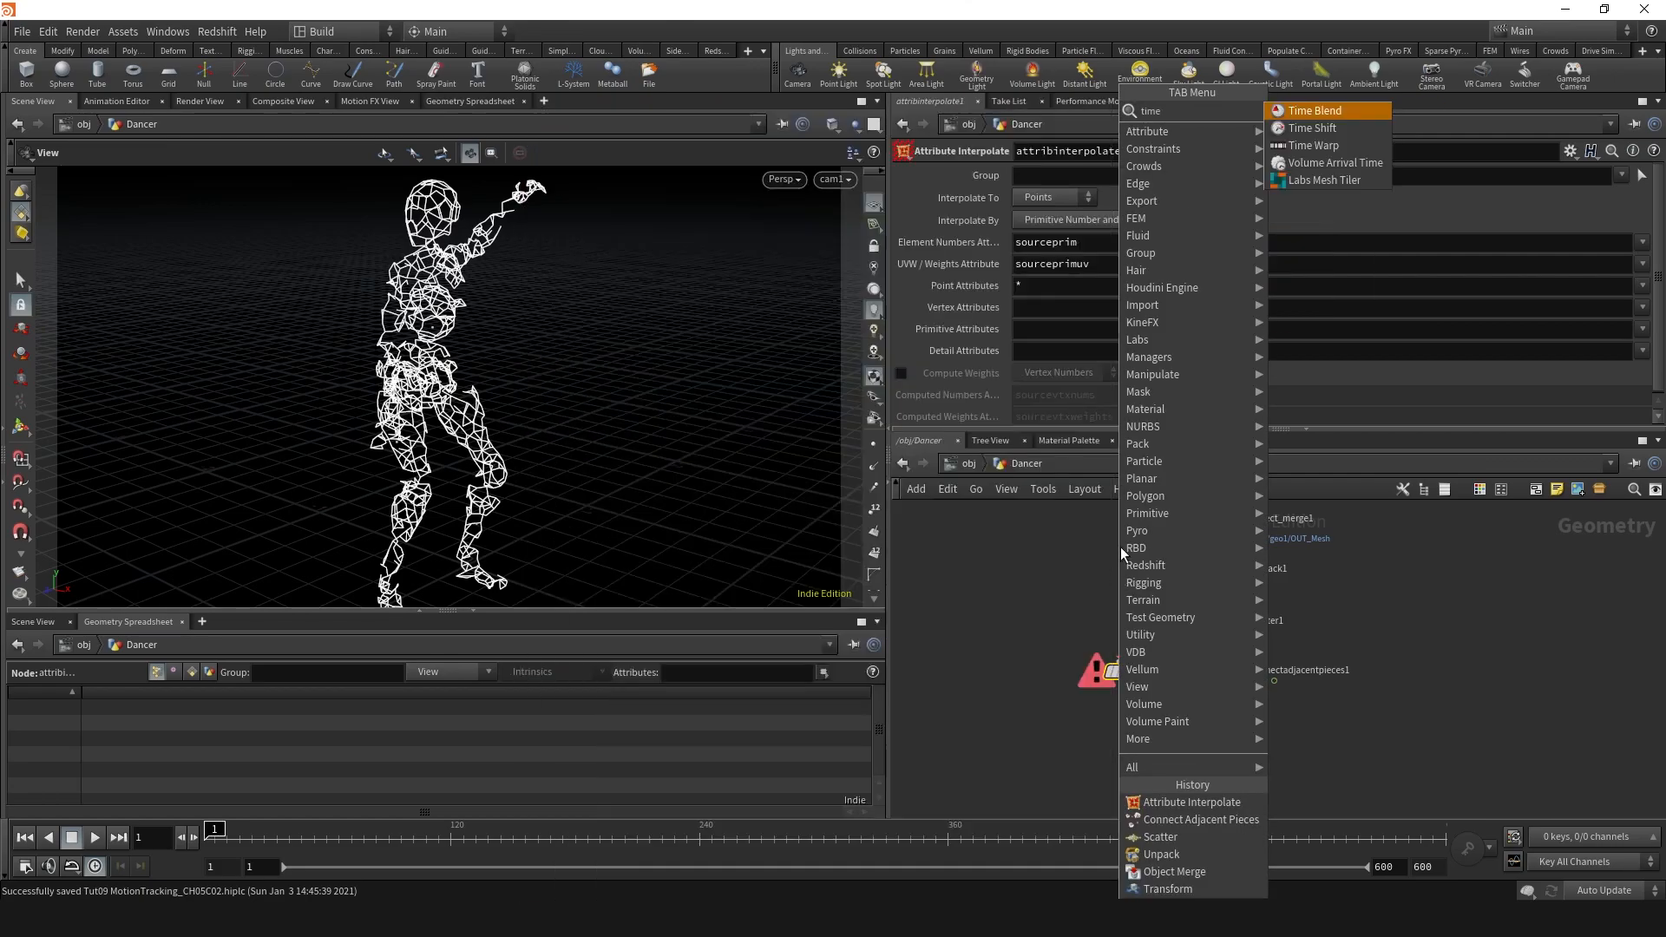
pyautogui.click(1306, 132)
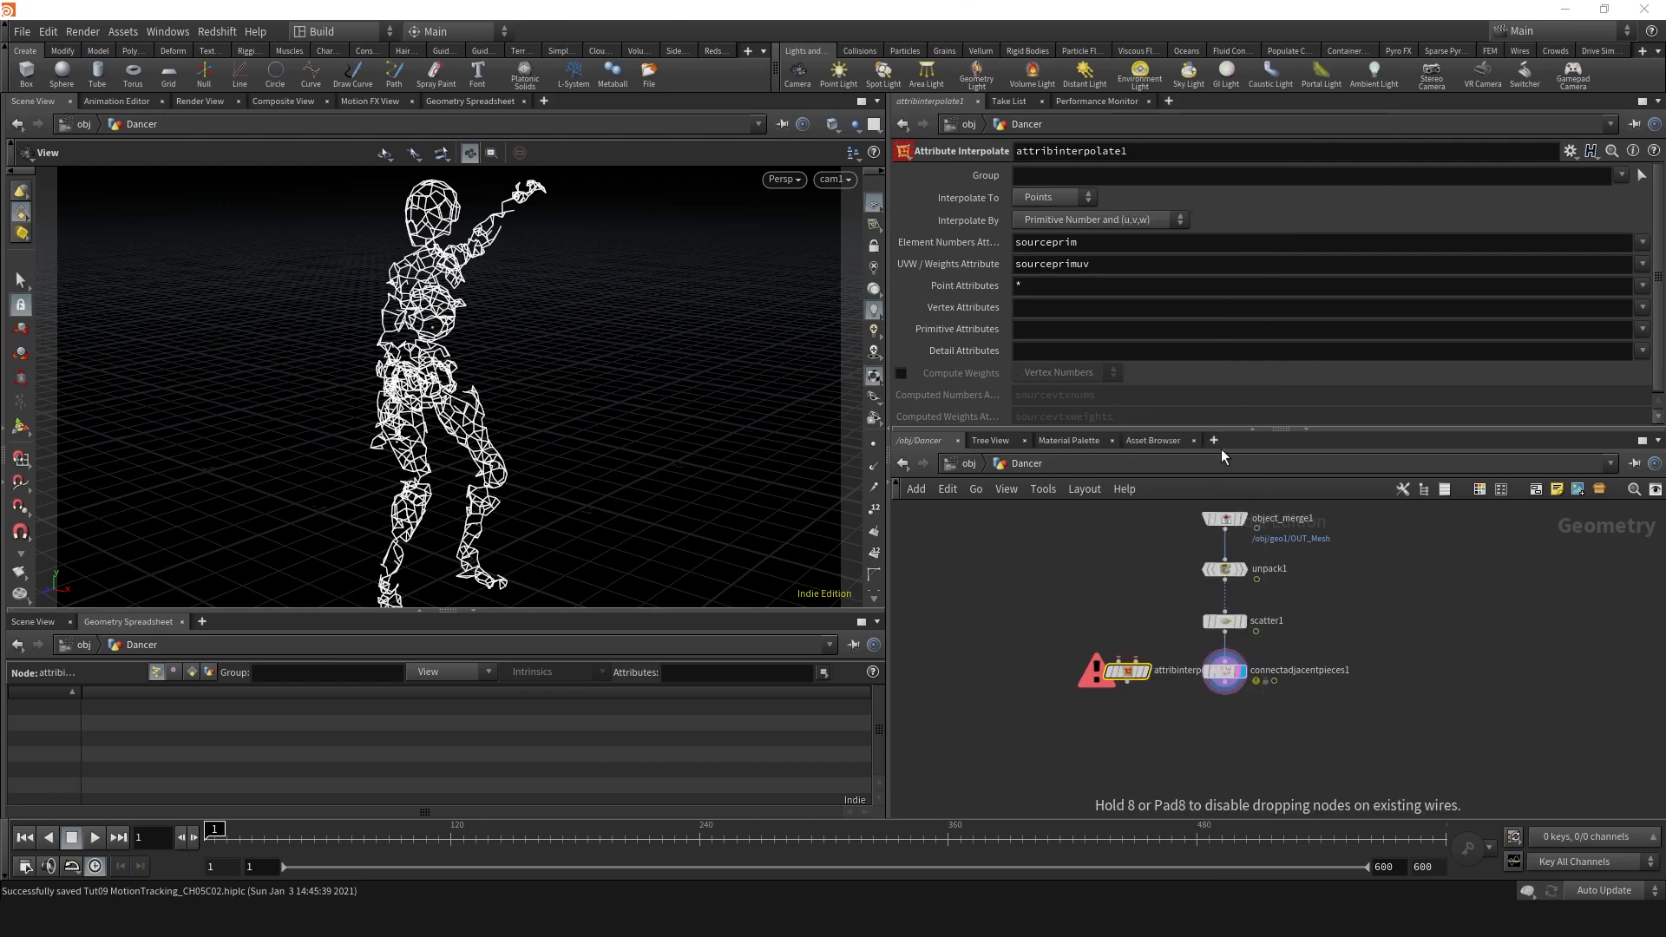
pyautogui.click(1135, 570)
pyautogui.moveTo(1136, 569); pyautogui.dragTo(1222, 599)
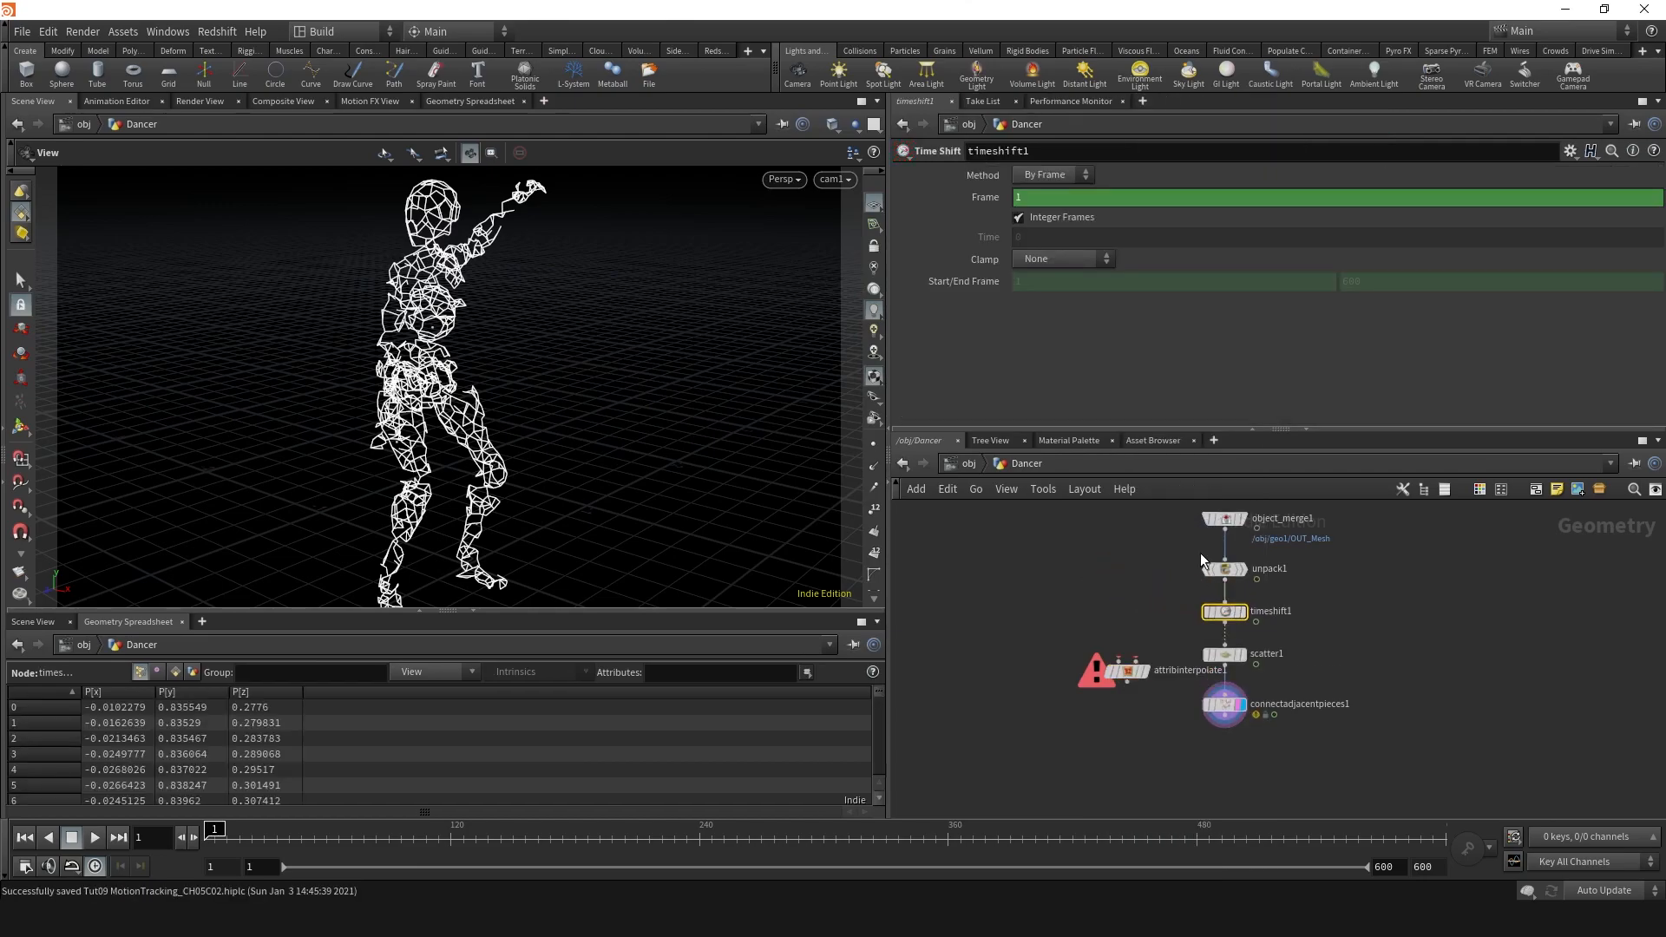
# - Delete the channels on timeshift1's Frame parameter so it holds frame 1, and display the node
pyautogui.rightClick(1034, 194)
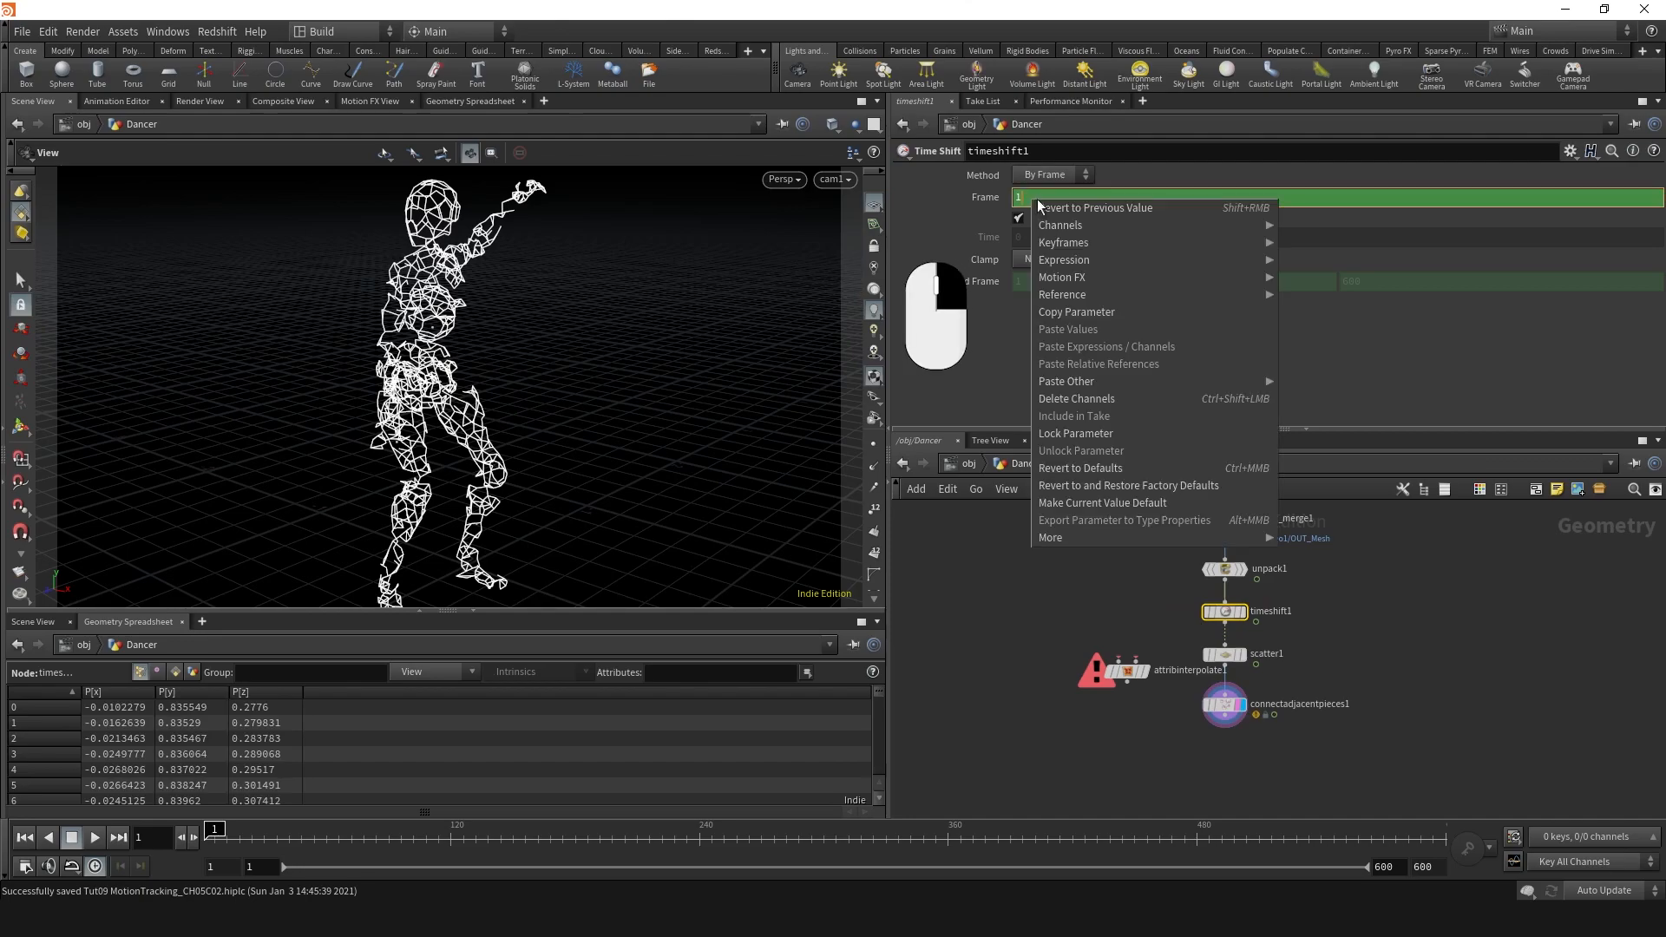
pyautogui.click(1092, 398)
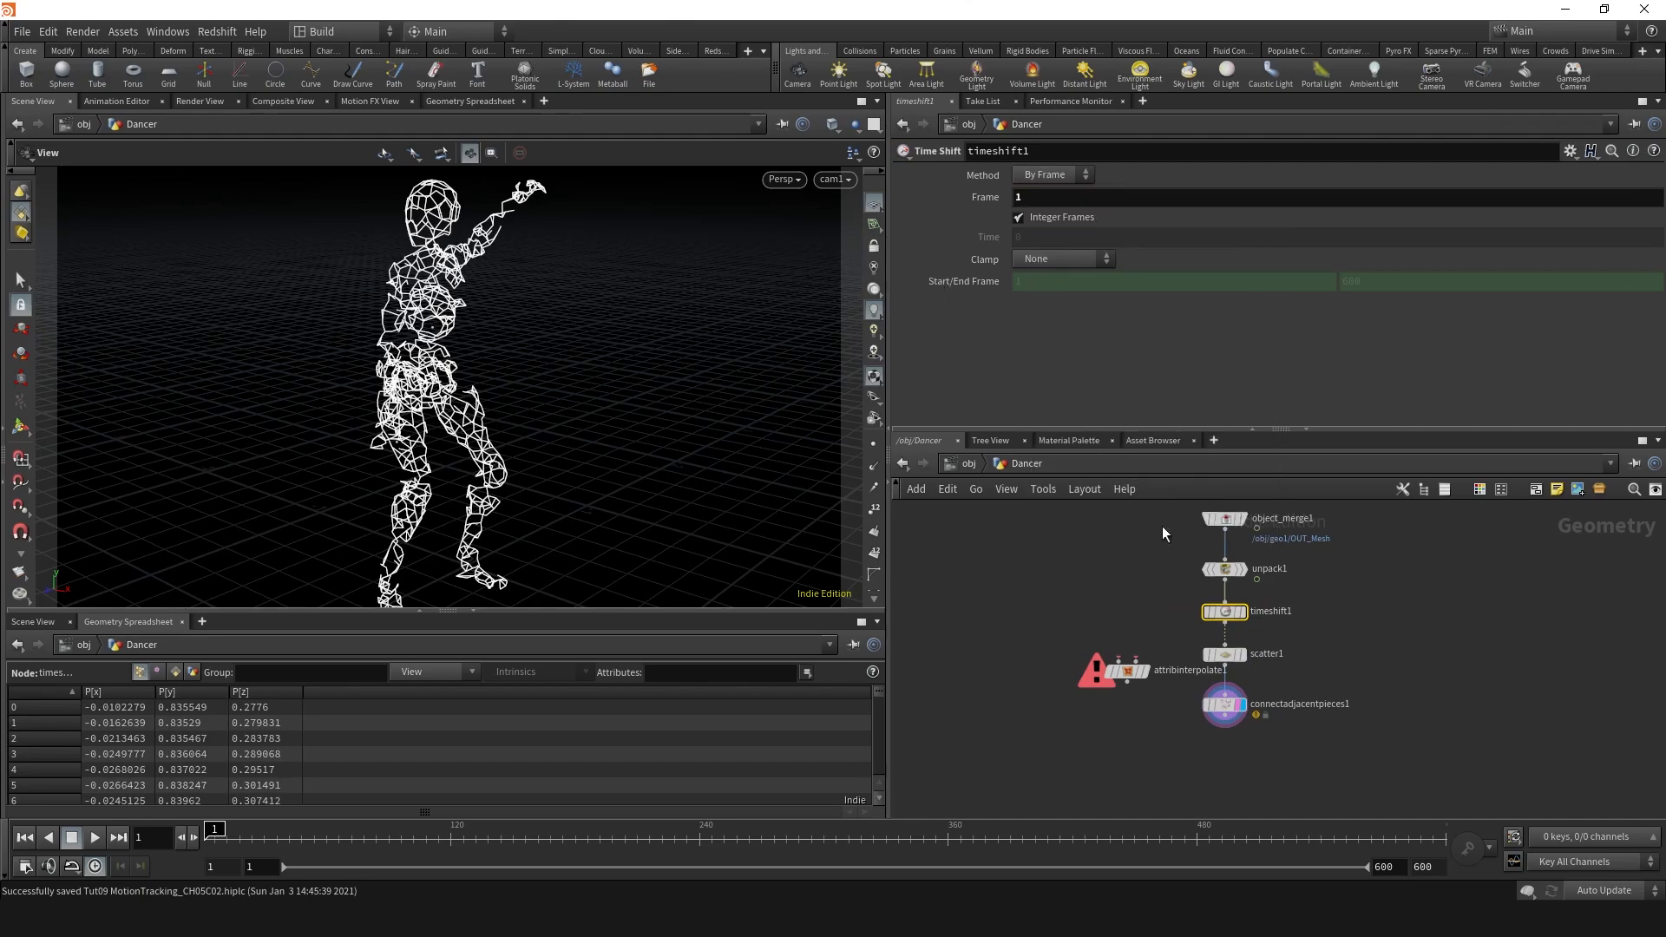
pyautogui.click(1244, 612)
pyautogui.click(1251, 638)
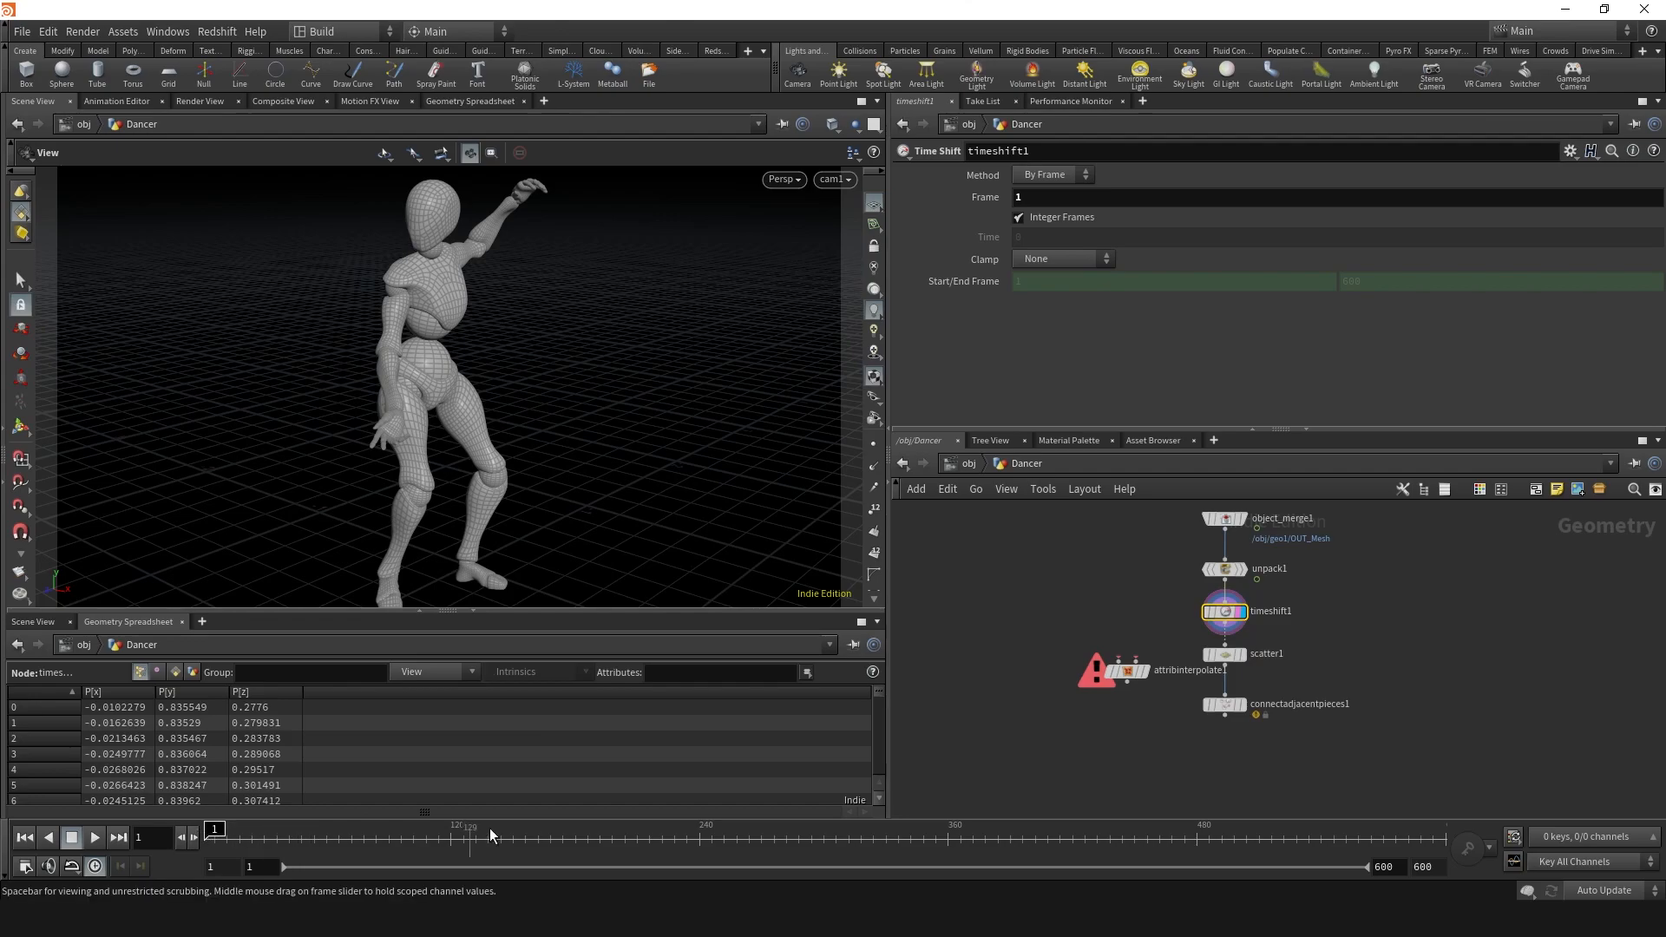
# - Display scatter1 and enable its Prim Num Attribute (sourceprim) and Prim UVW Attribute (sourceprimuv) outputs
pyautogui.click(1238, 654)
pyautogui.click(1249, 632)
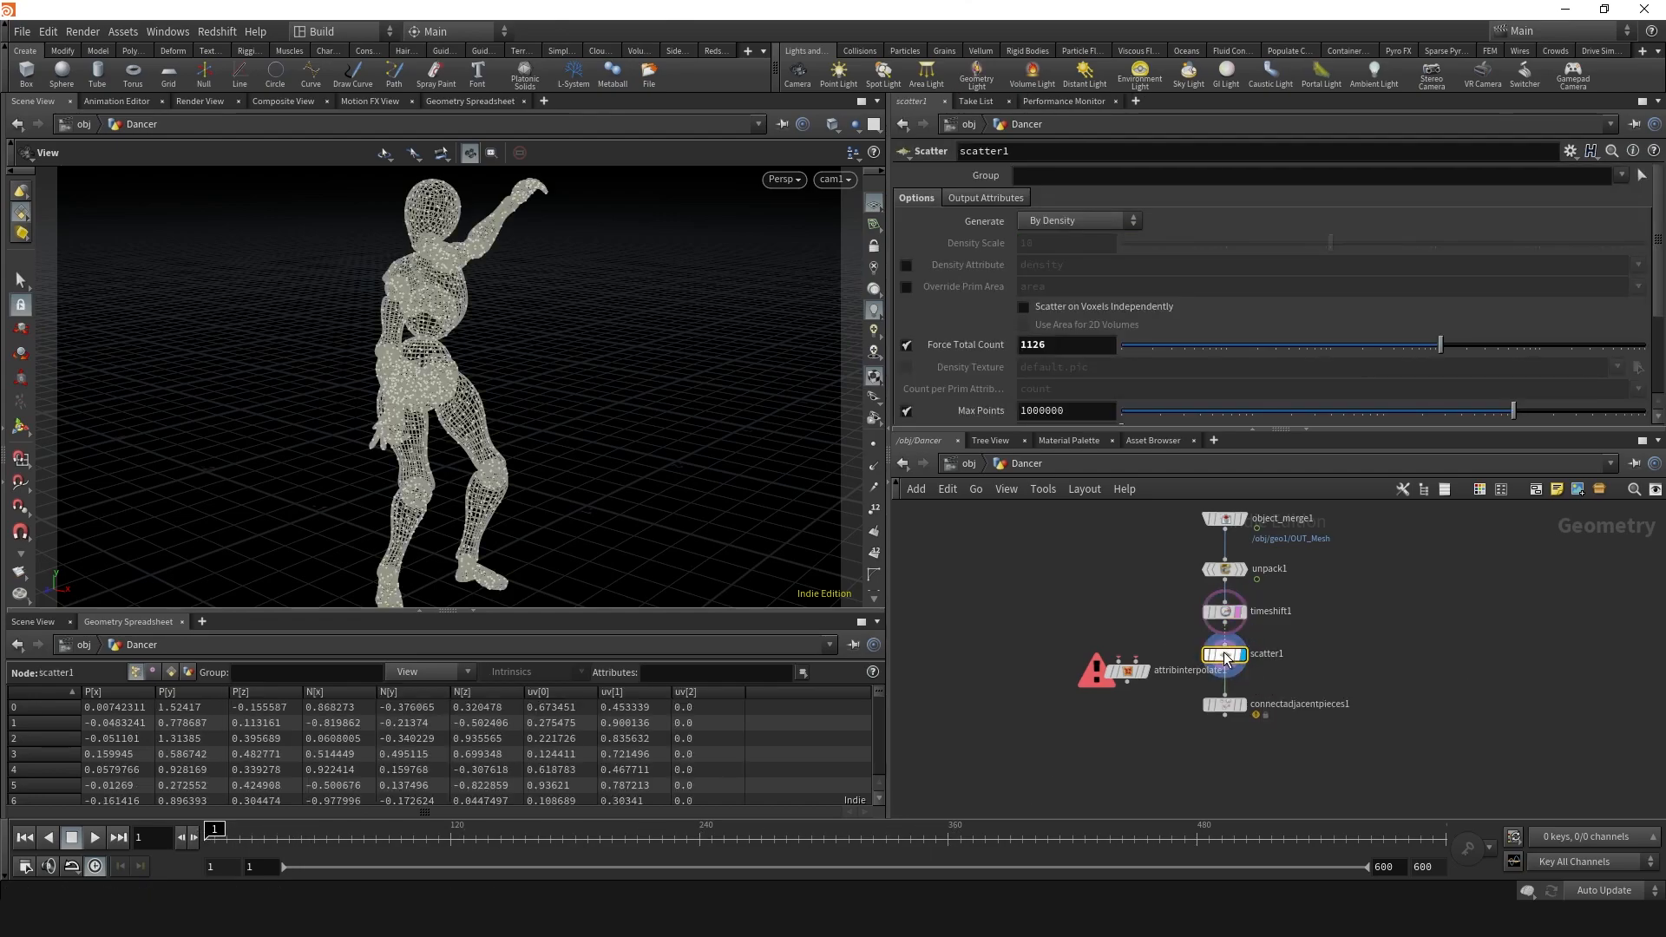
pyautogui.click(987, 199)
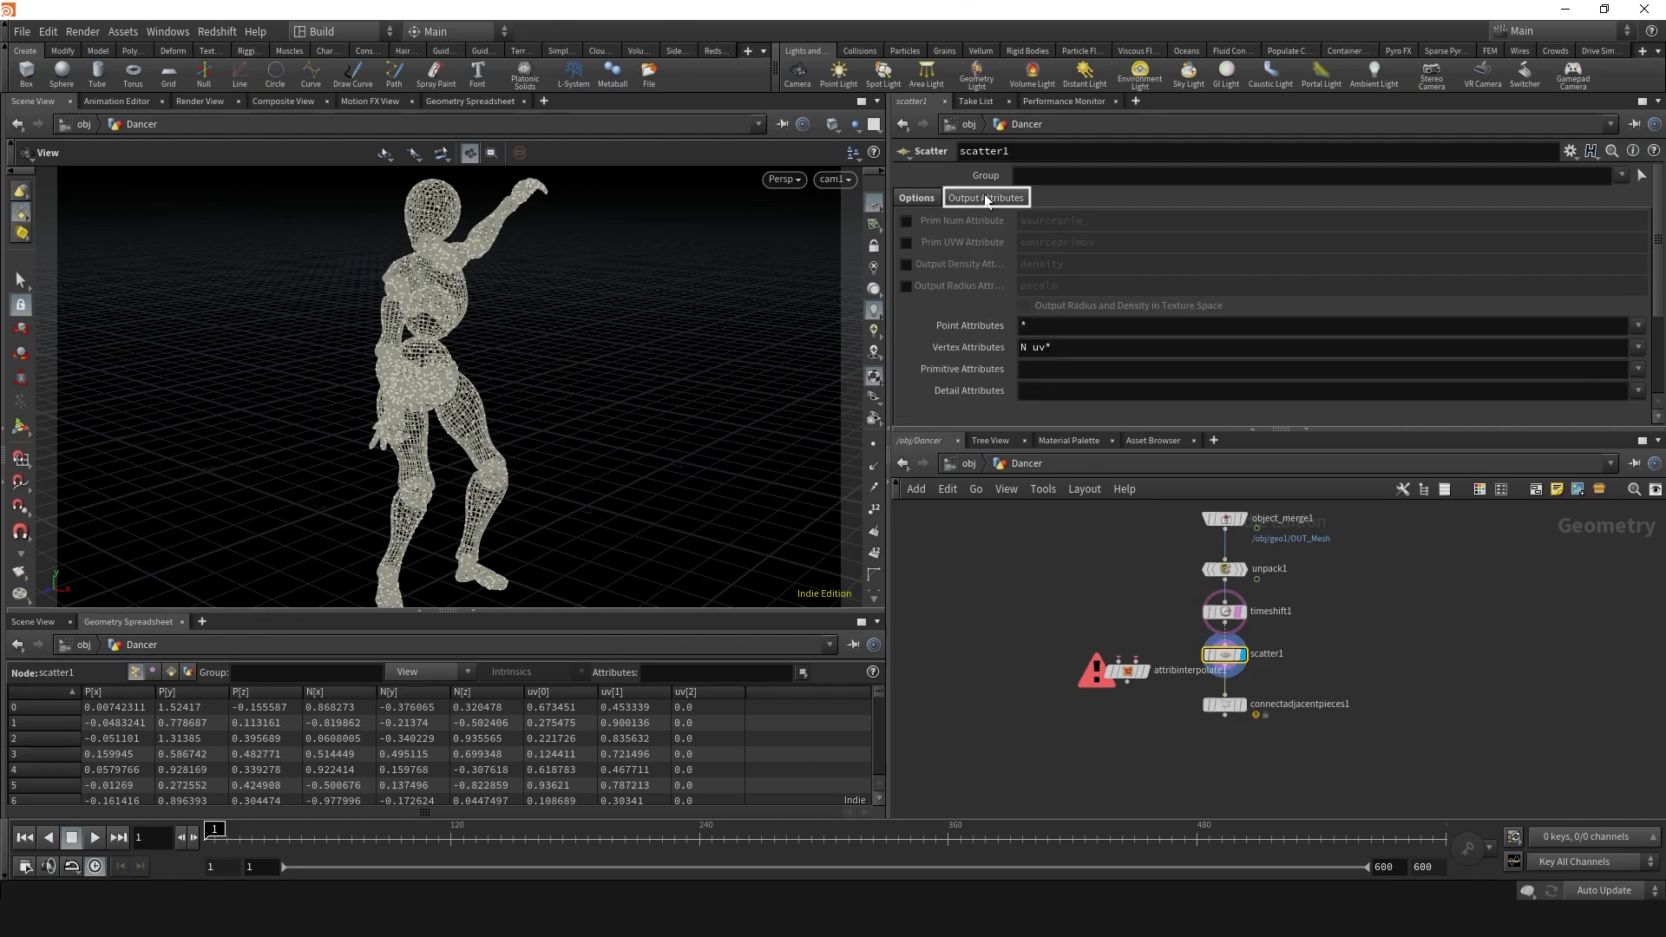
pyautogui.click(908, 220)
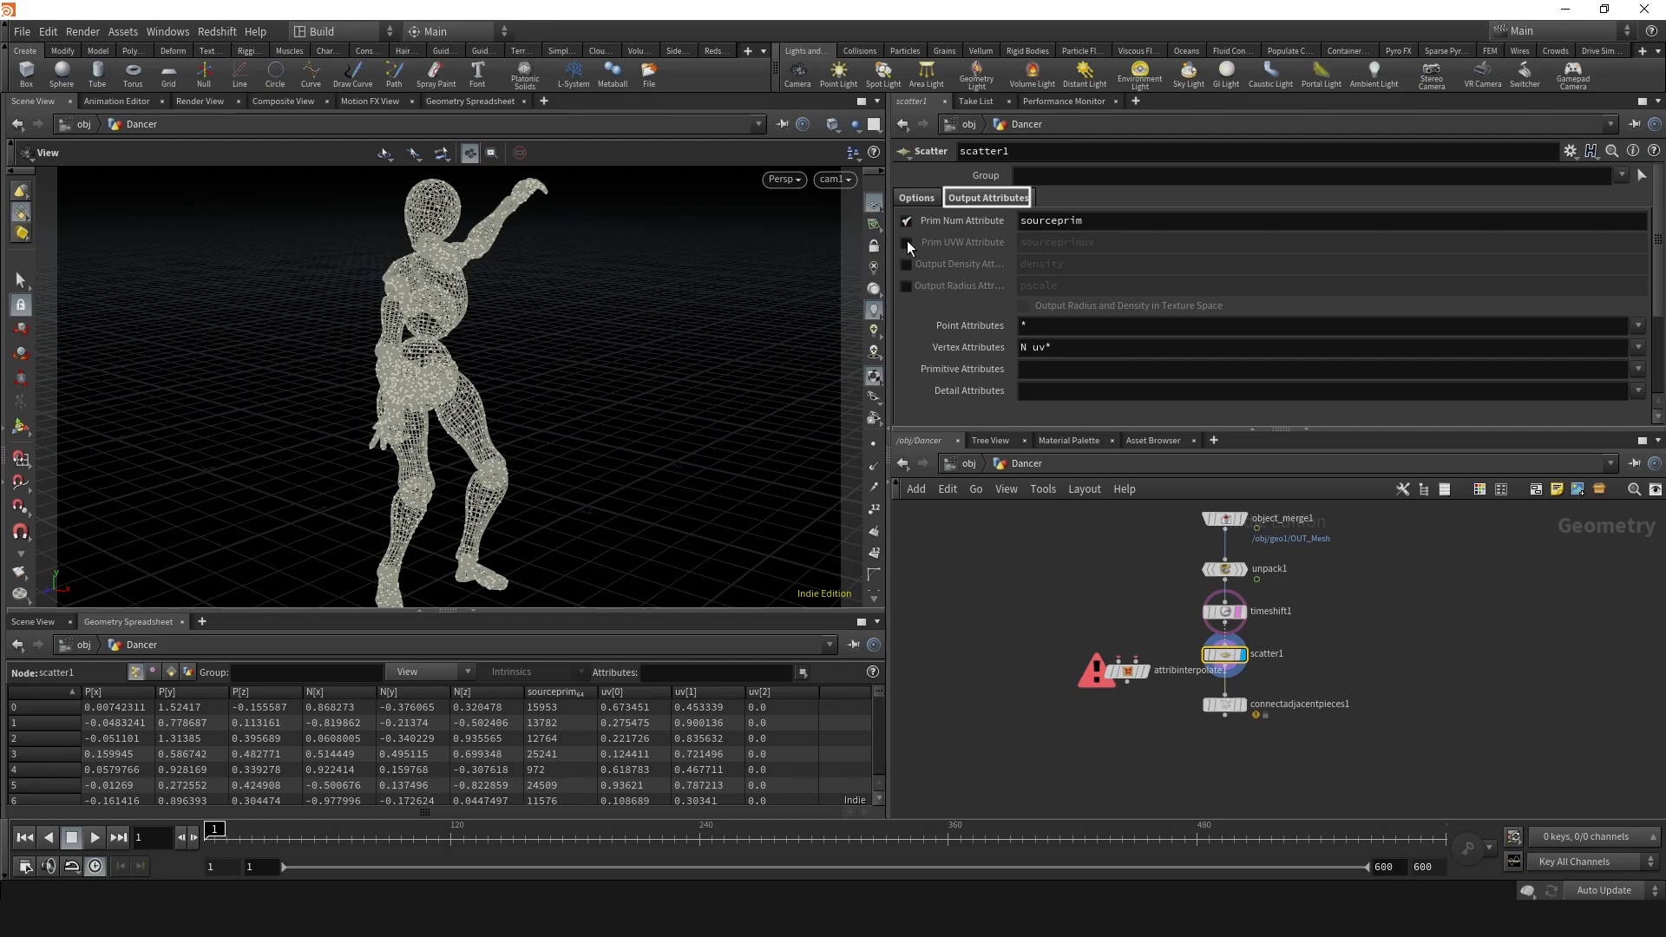
pyautogui.click(908, 242)
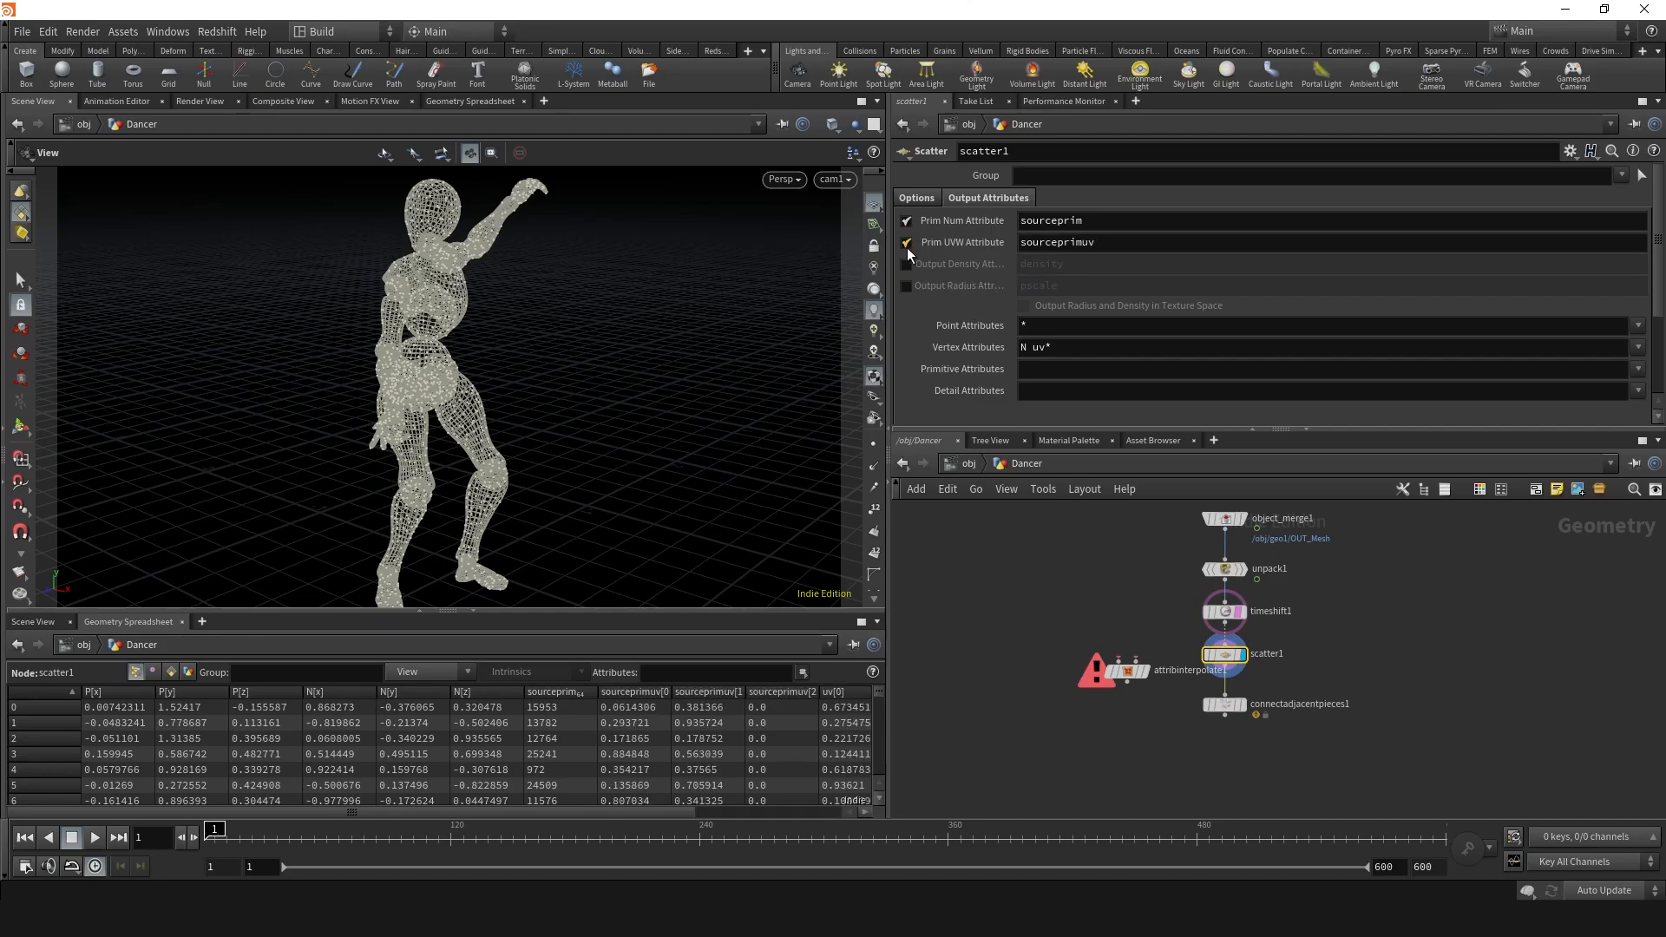
pyautogui.scroll(5, 724, 294)
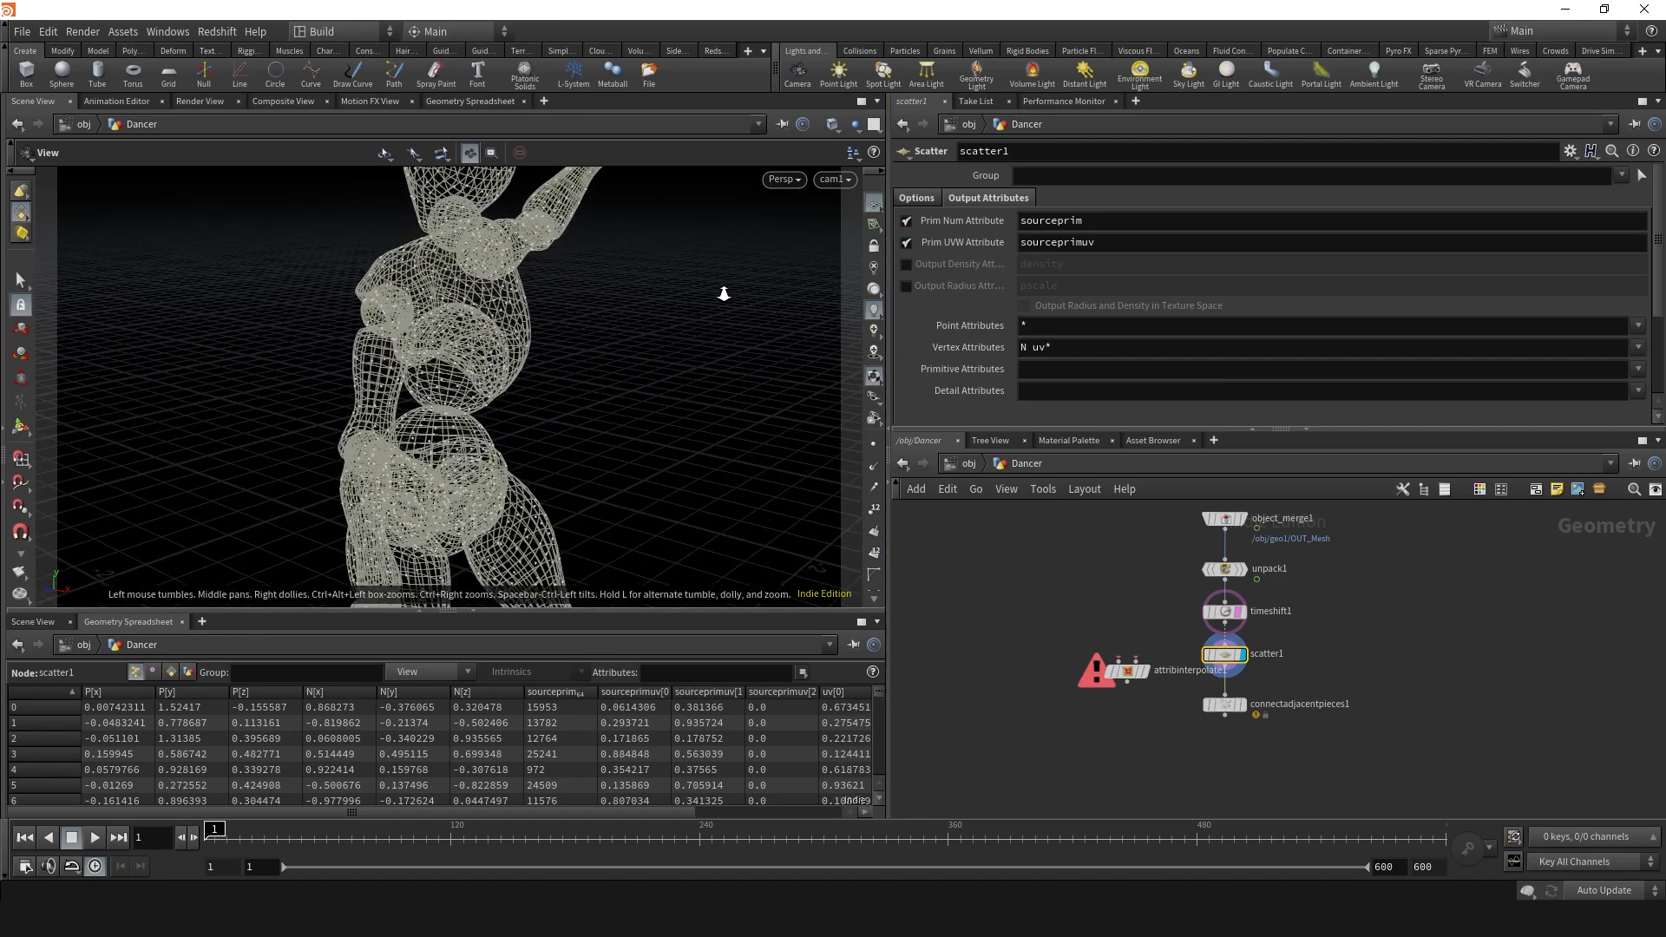
pyautogui.scroll(10, 724, 294)
pyautogui.moveTo(584, 327); pyautogui.dragTo(549, 309)
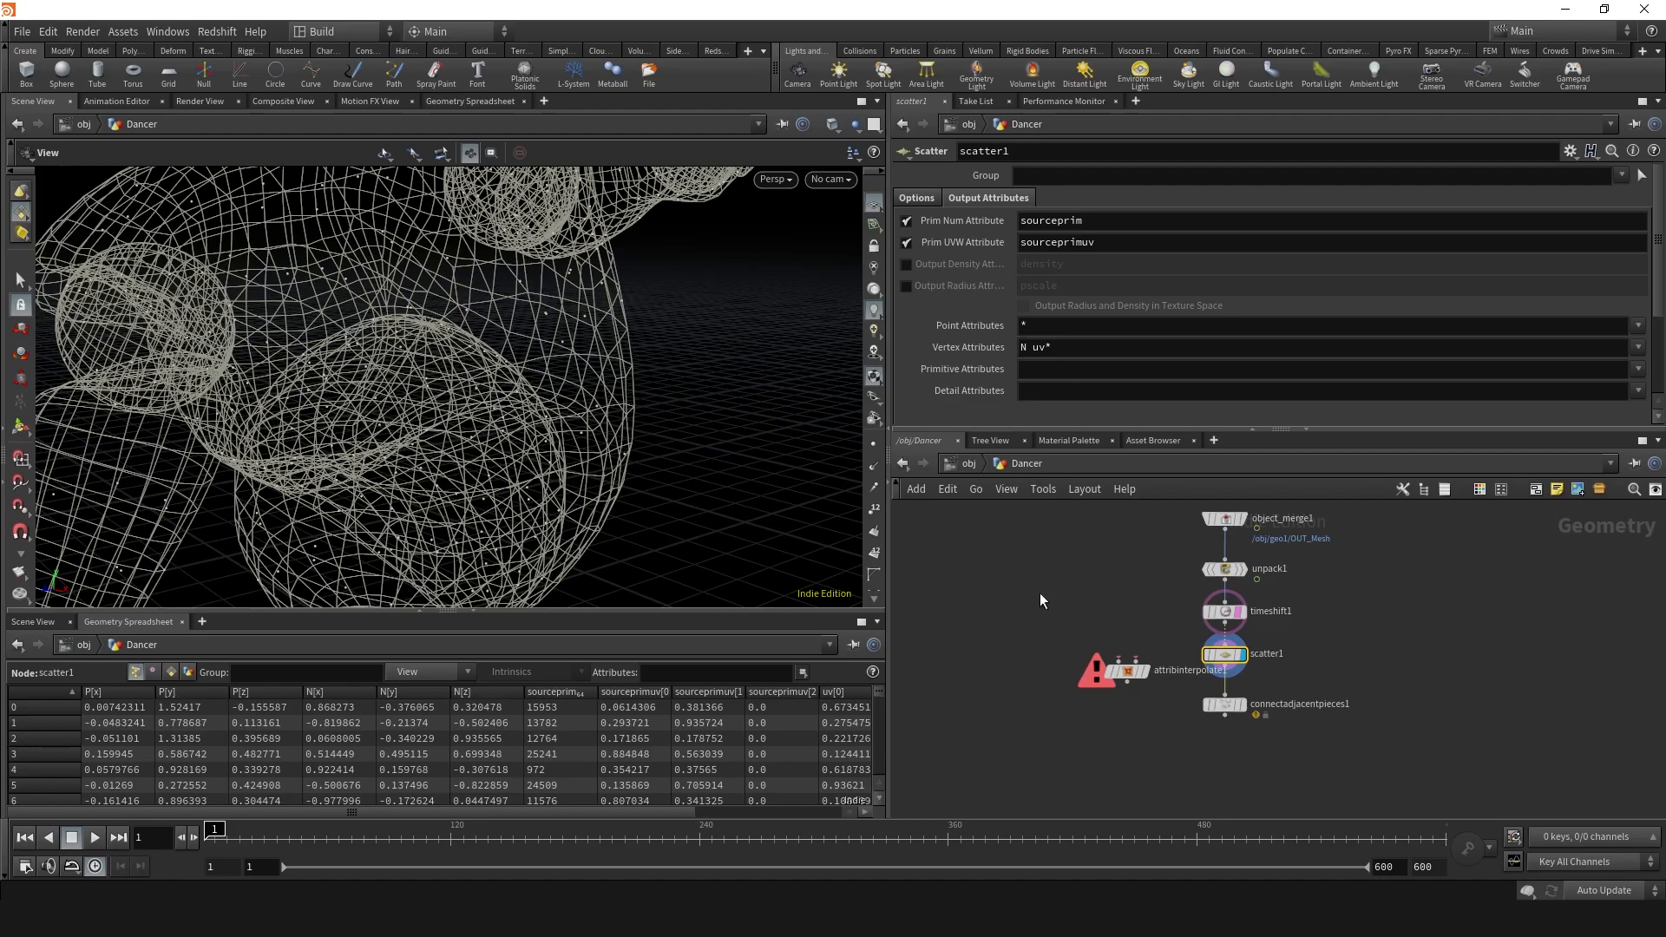
# - Insert attribinterpolate1 between scatter1 and connectadjacentpieces1, and feed unpack1 into its second input with the timeshift1 and scatter1 branch set aside
pyautogui.moveTo(1127, 672); pyautogui.dragTo(1234, 704)
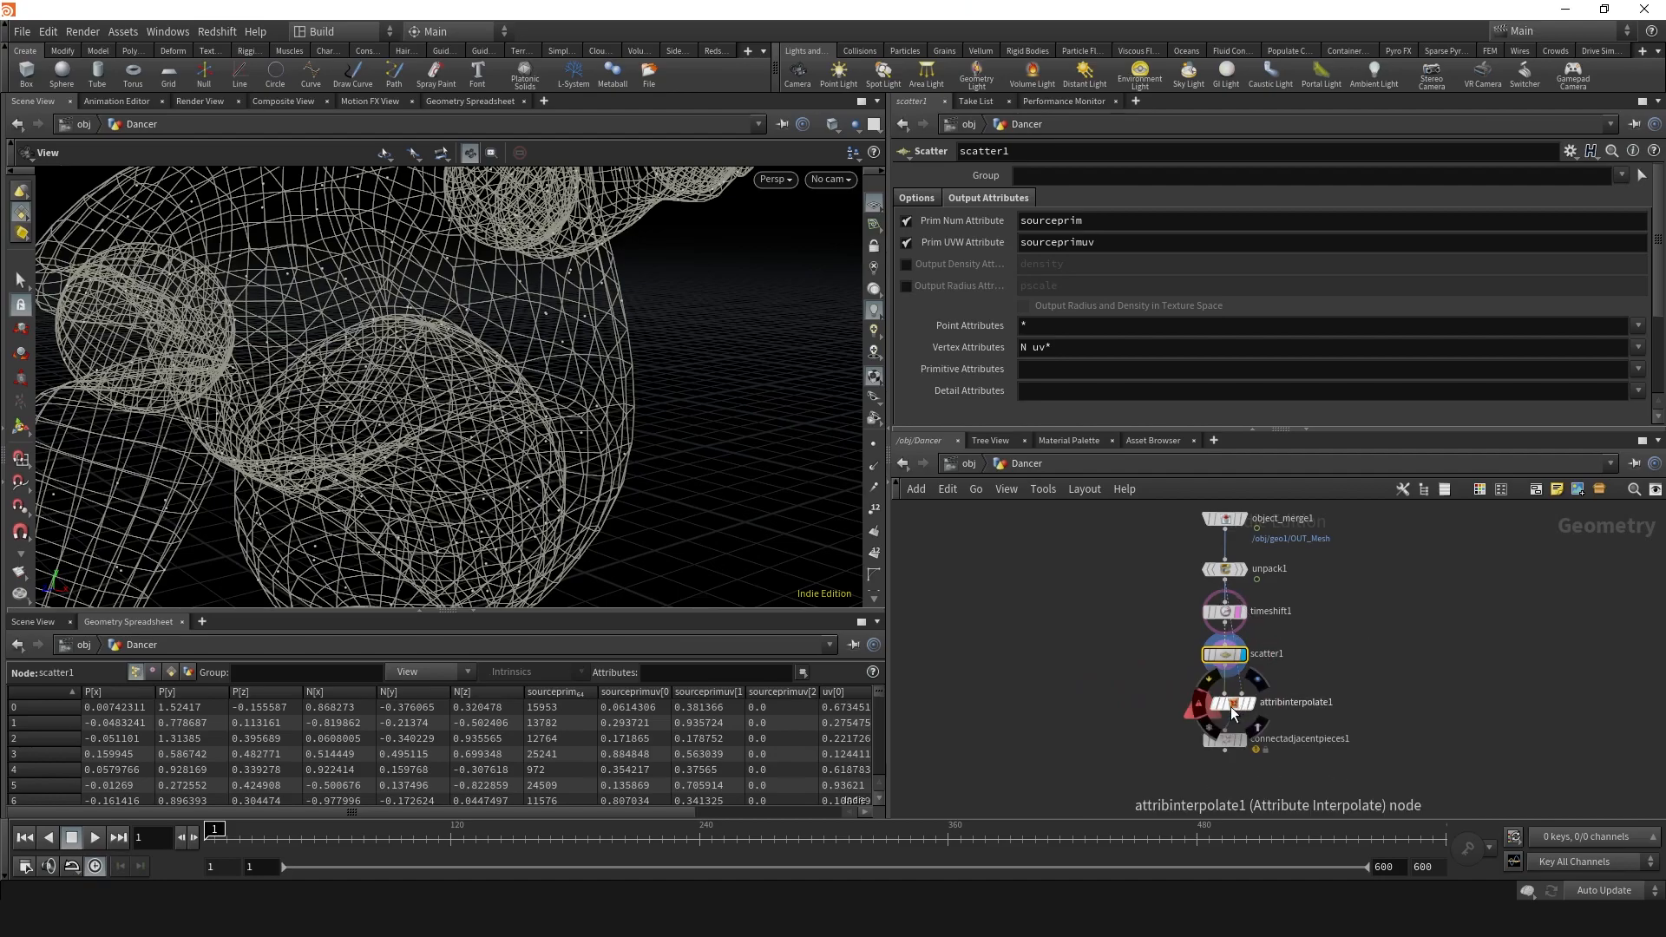
pyautogui.keyDown('shift'); pyautogui.click(1239, 616); pyautogui.keyUp('shift')
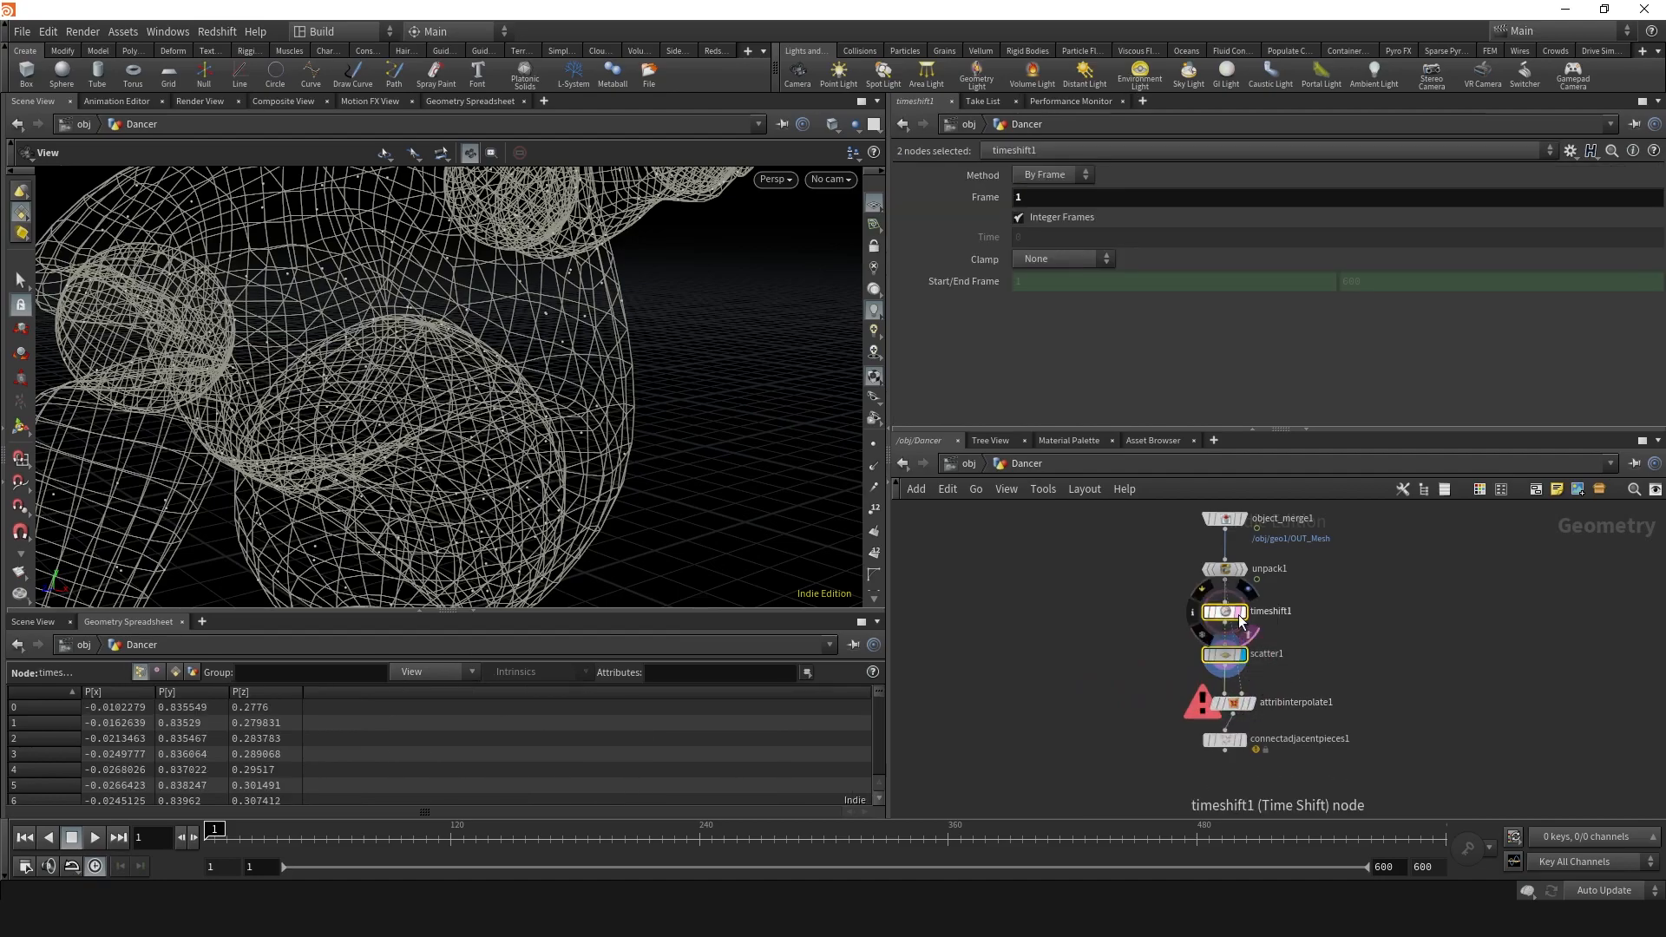
pyautogui.click(1249, 704)
pyautogui.click(1239, 705)
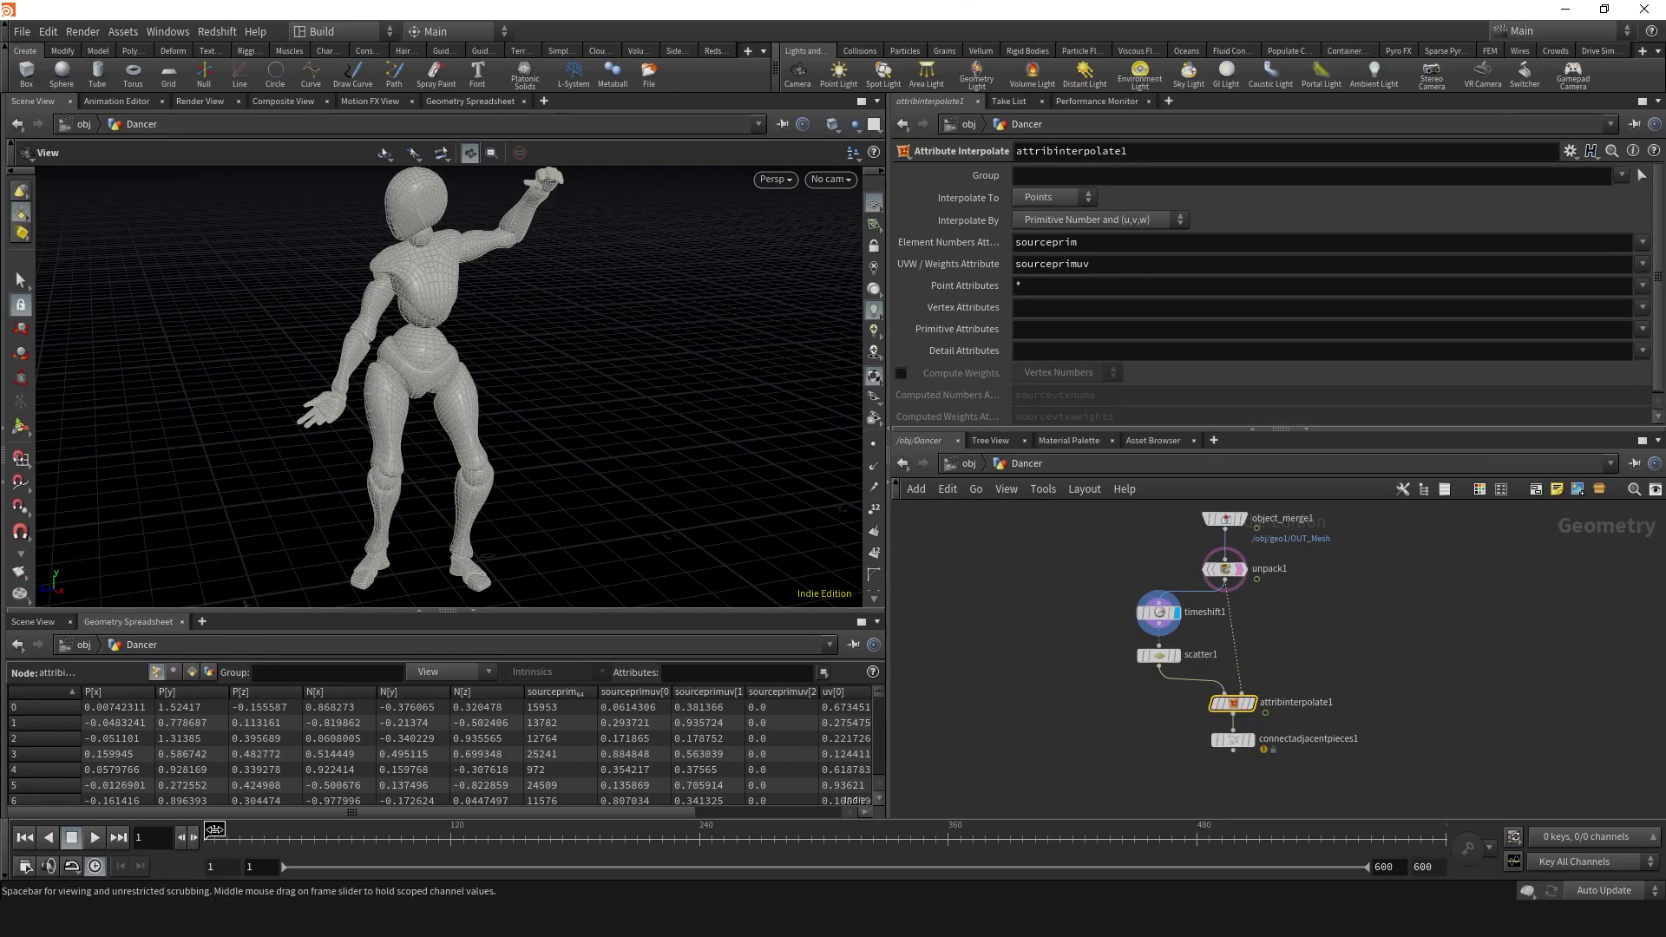
pyautogui.moveTo(211, 828)
pyautogui.mouseDown()
pyautogui.moveTo(304, 815)
pyautogui.moveTo(212, 821)
pyautogui.mouseUp()
pyautogui.moveTo(1246, 708)
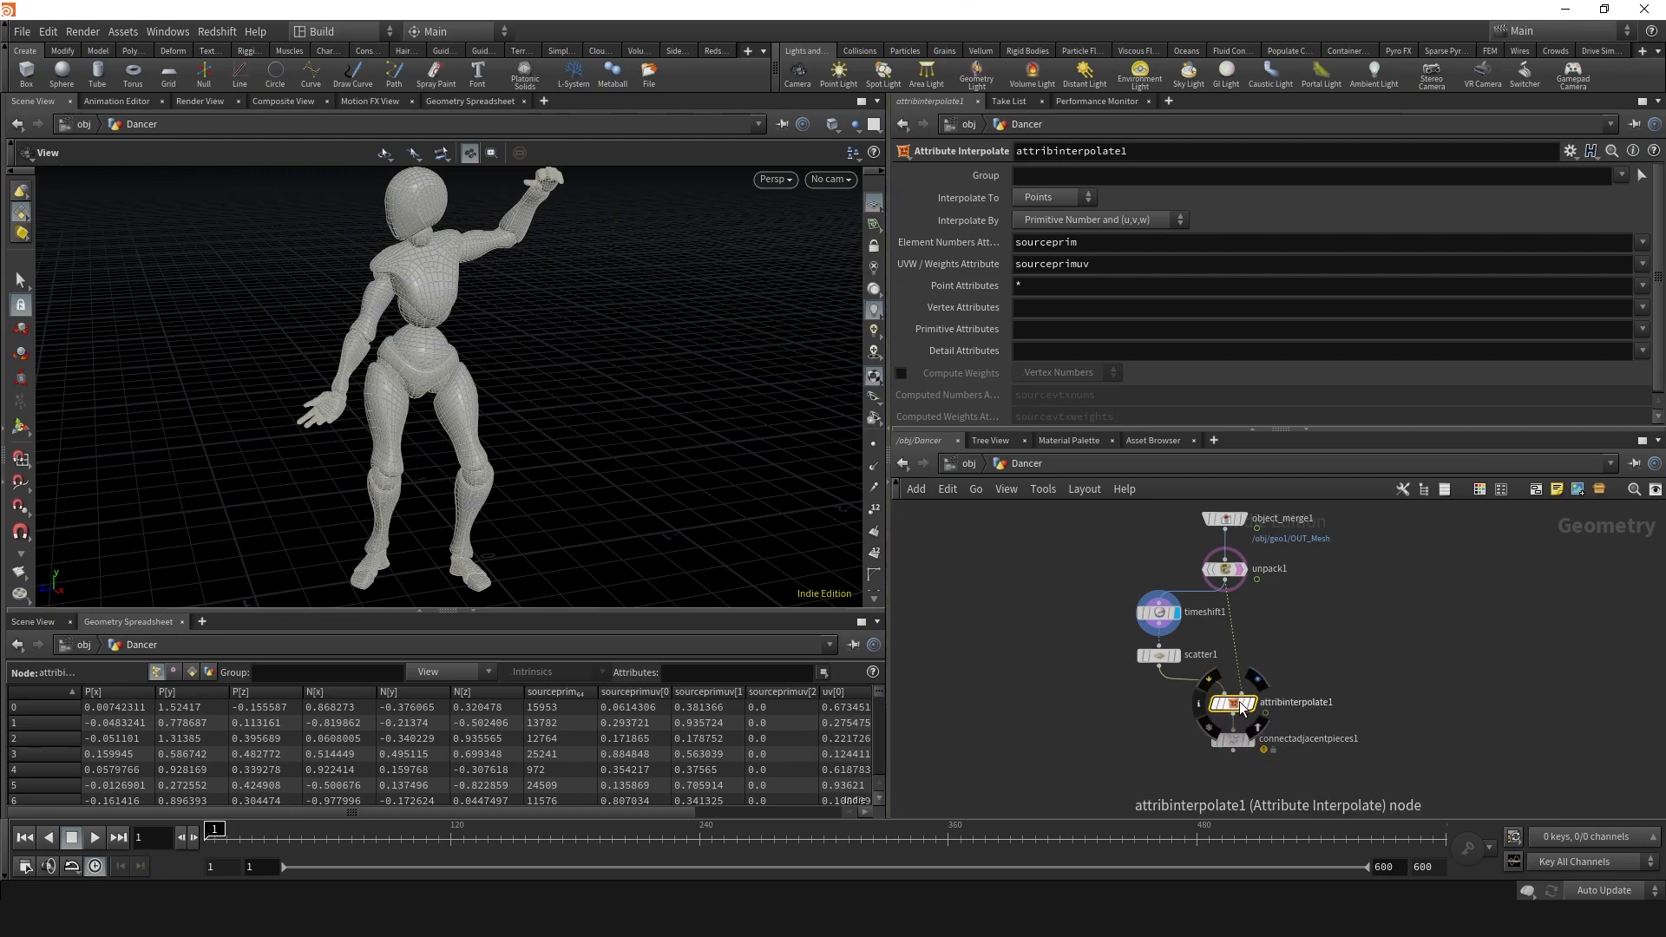
# - Display connectadjacentpieces1 and play the animation to check that the connections follow the dancer, then return to frame 1
pyautogui.click(1233, 739)
pyautogui.click(1260, 762)
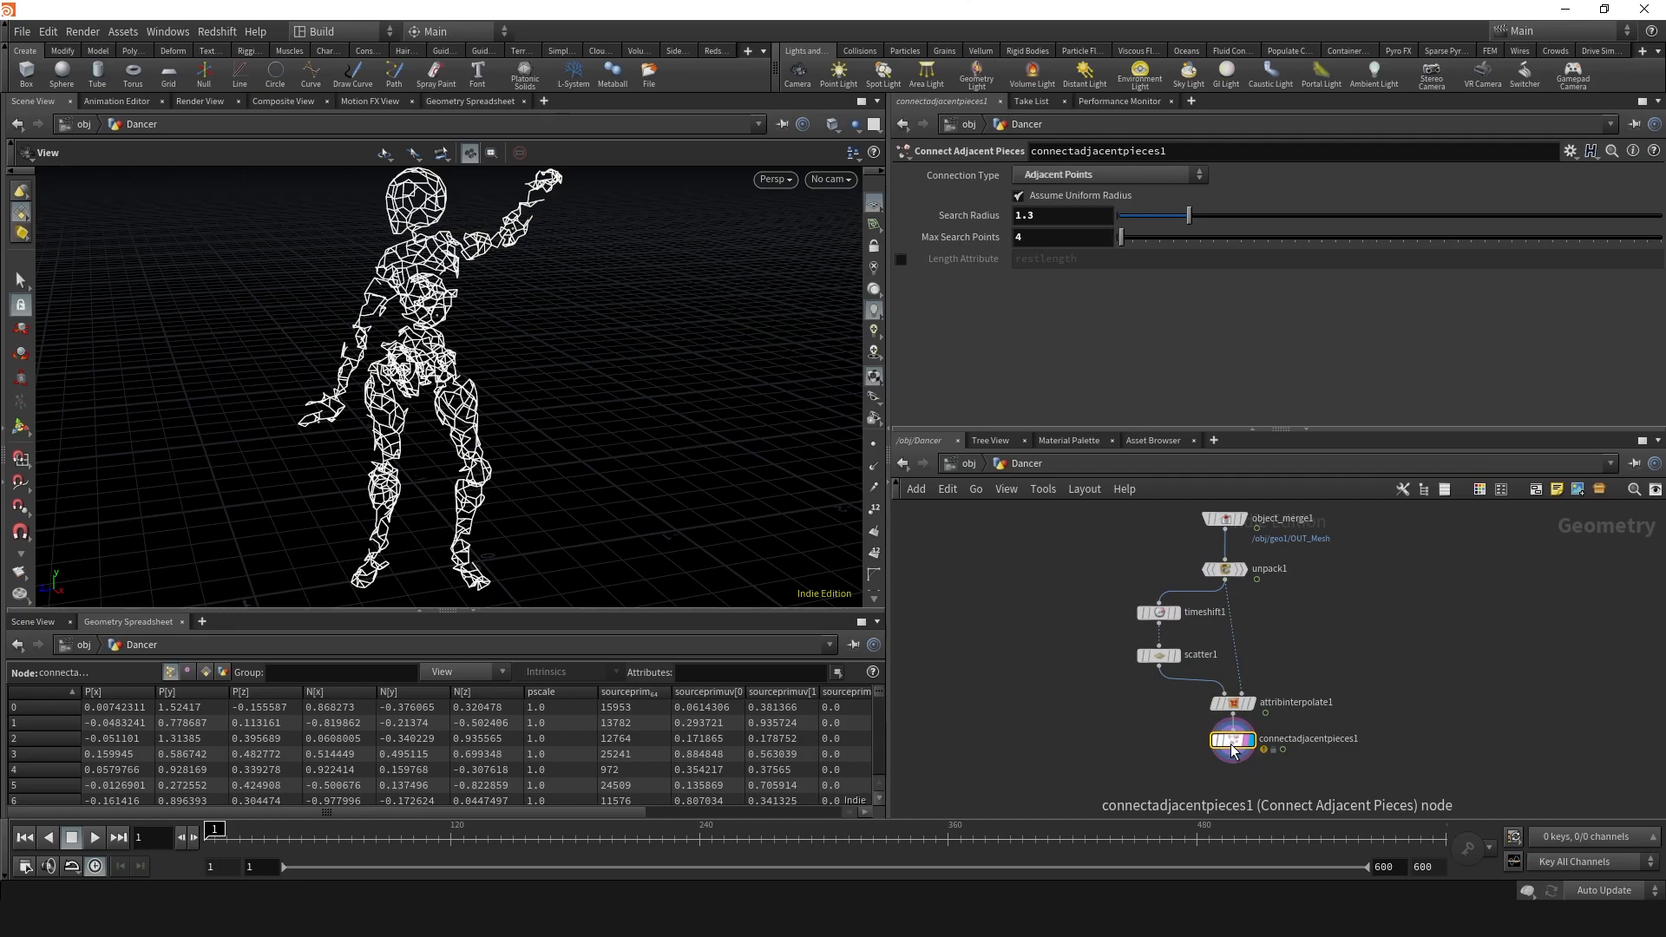
pyautogui.click(95, 838)
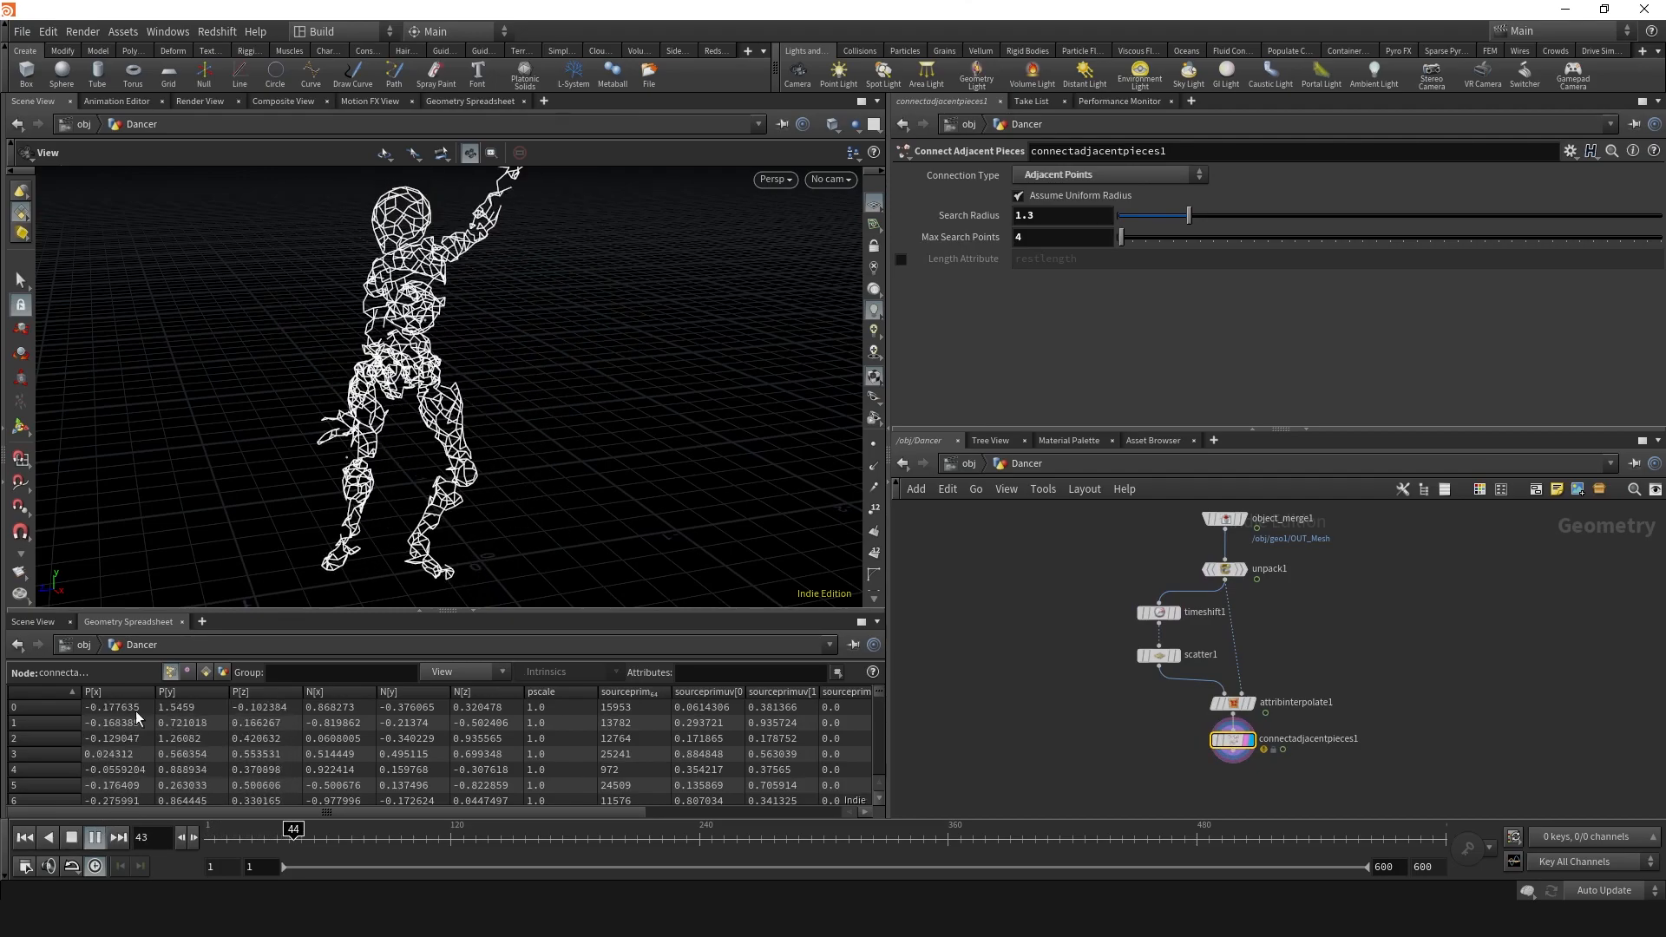
pyautogui.moveTo(312, 506); pyautogui.dragTo(400, 470)
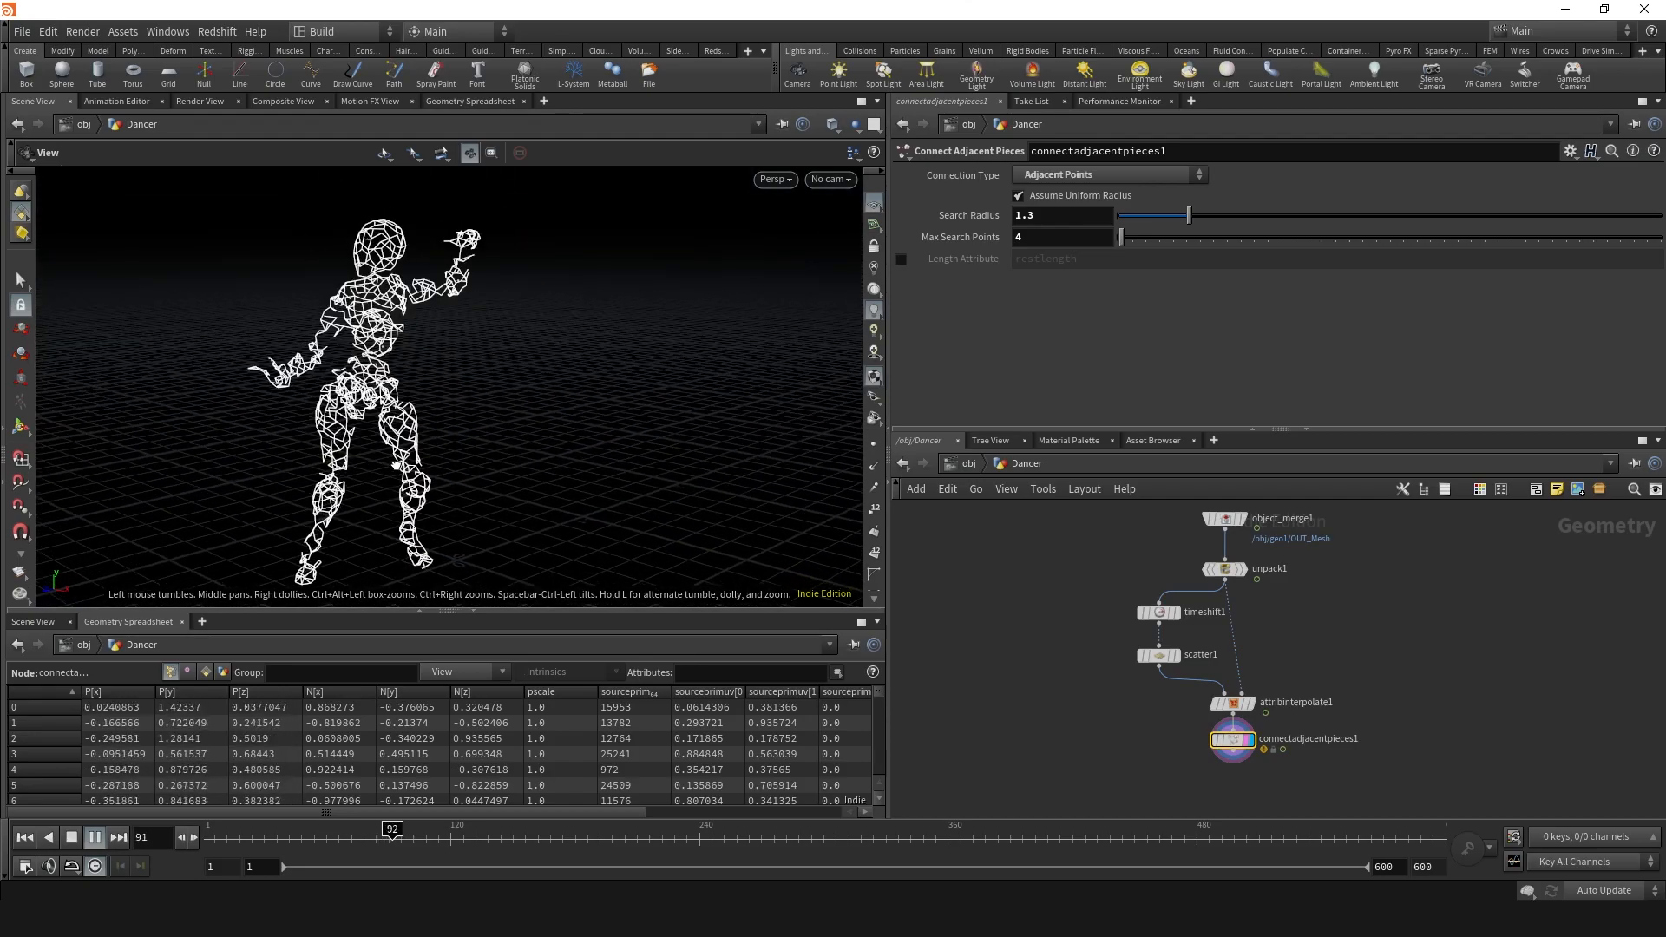
pyautogui.hotkey('ctrl', 'Up')
# - Append a Smooth node after connectadjacentpieces1 and display its output
pyautogui.press('Tab')
pyautogui.write('smo')
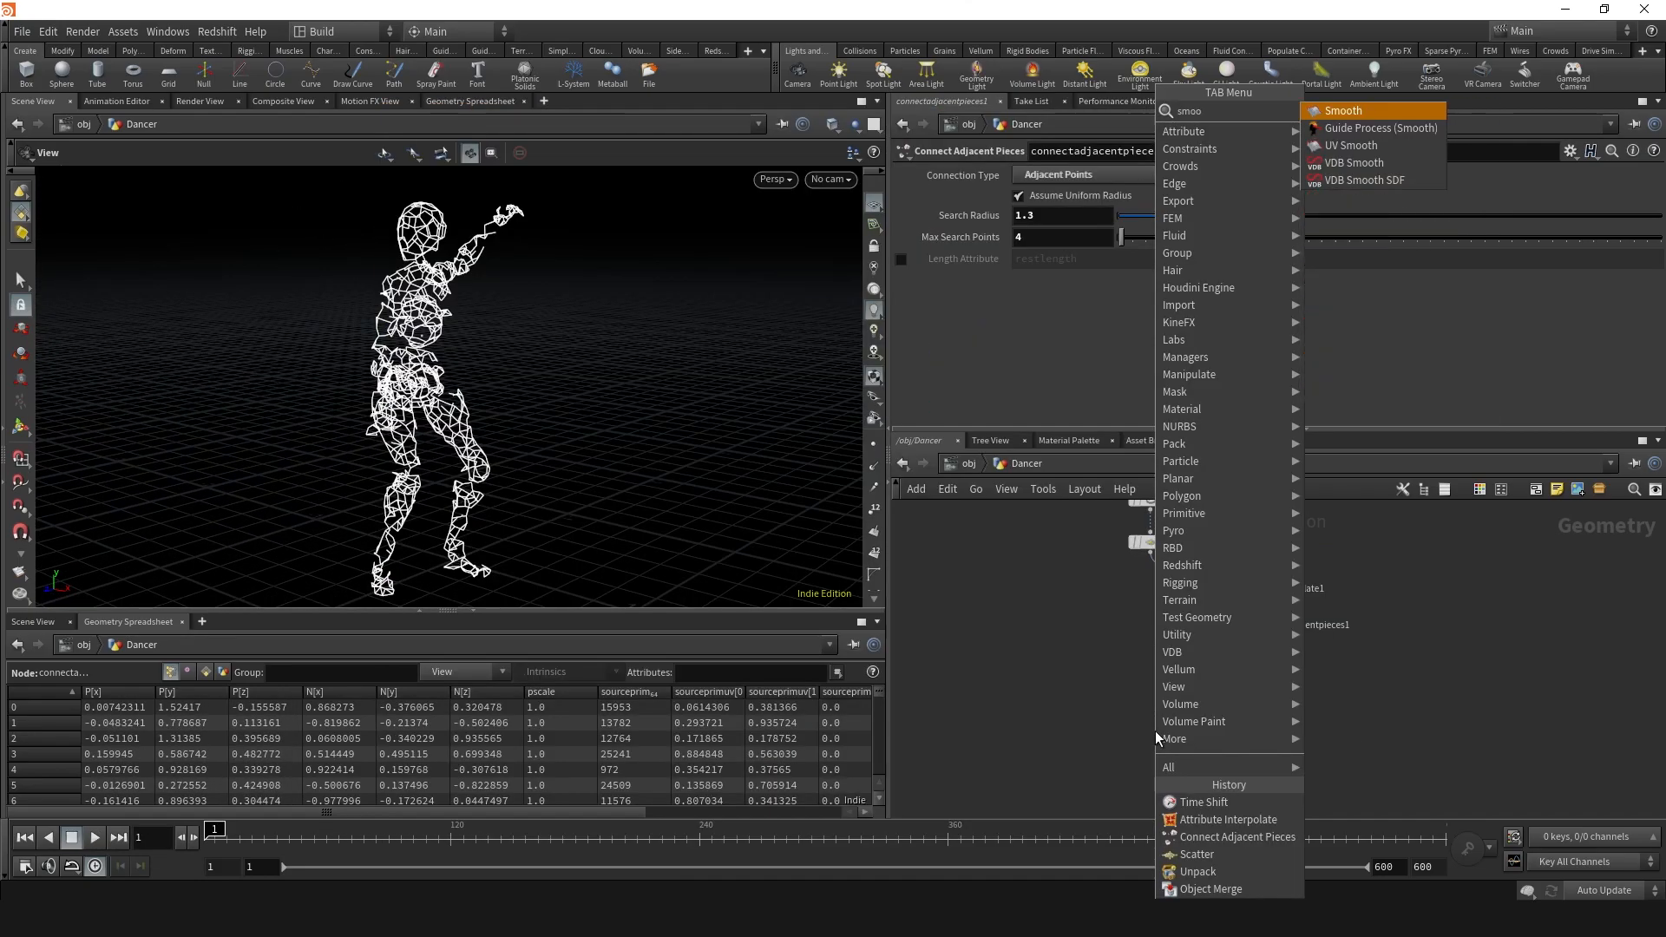
pyautogui.press('Return')
pyautogui.click(1224, 673)
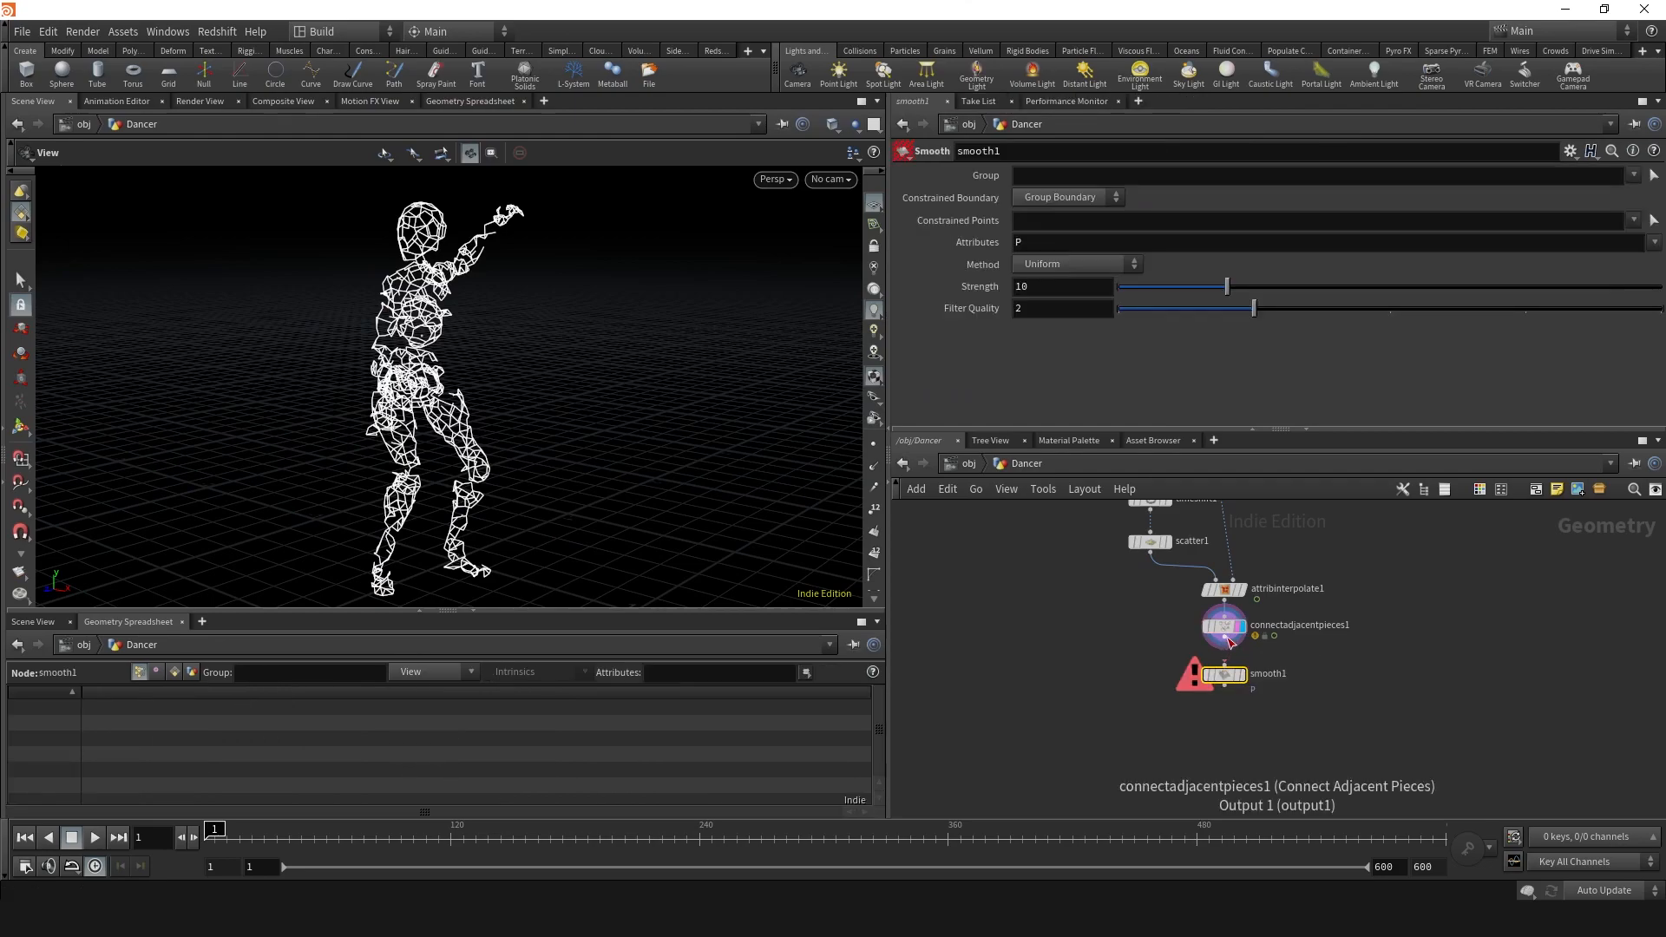
pyautogui.moveTo(1225, 643); pyautogui.dragTo(1225, 665)
pyautogui.click(1247, 674)
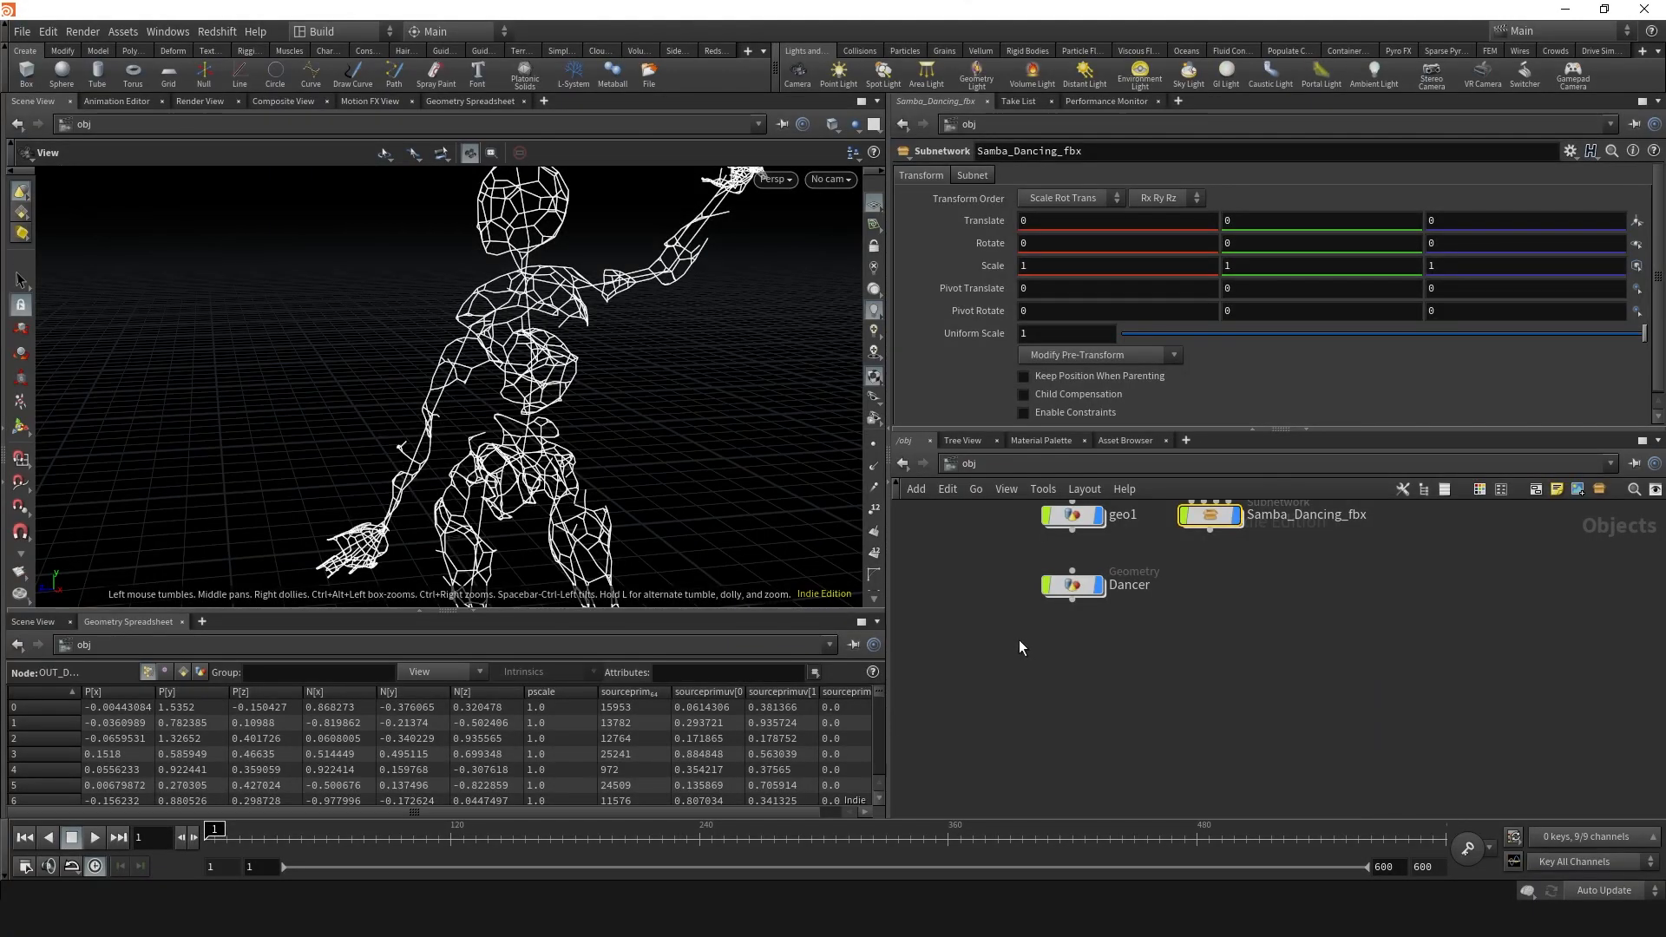
# - At object level, create a Geometry object below Dancer and name it Animation
pyautogui.click(1046, 665)
pyautogui.press('Tab')
pyautogui.write('geo')
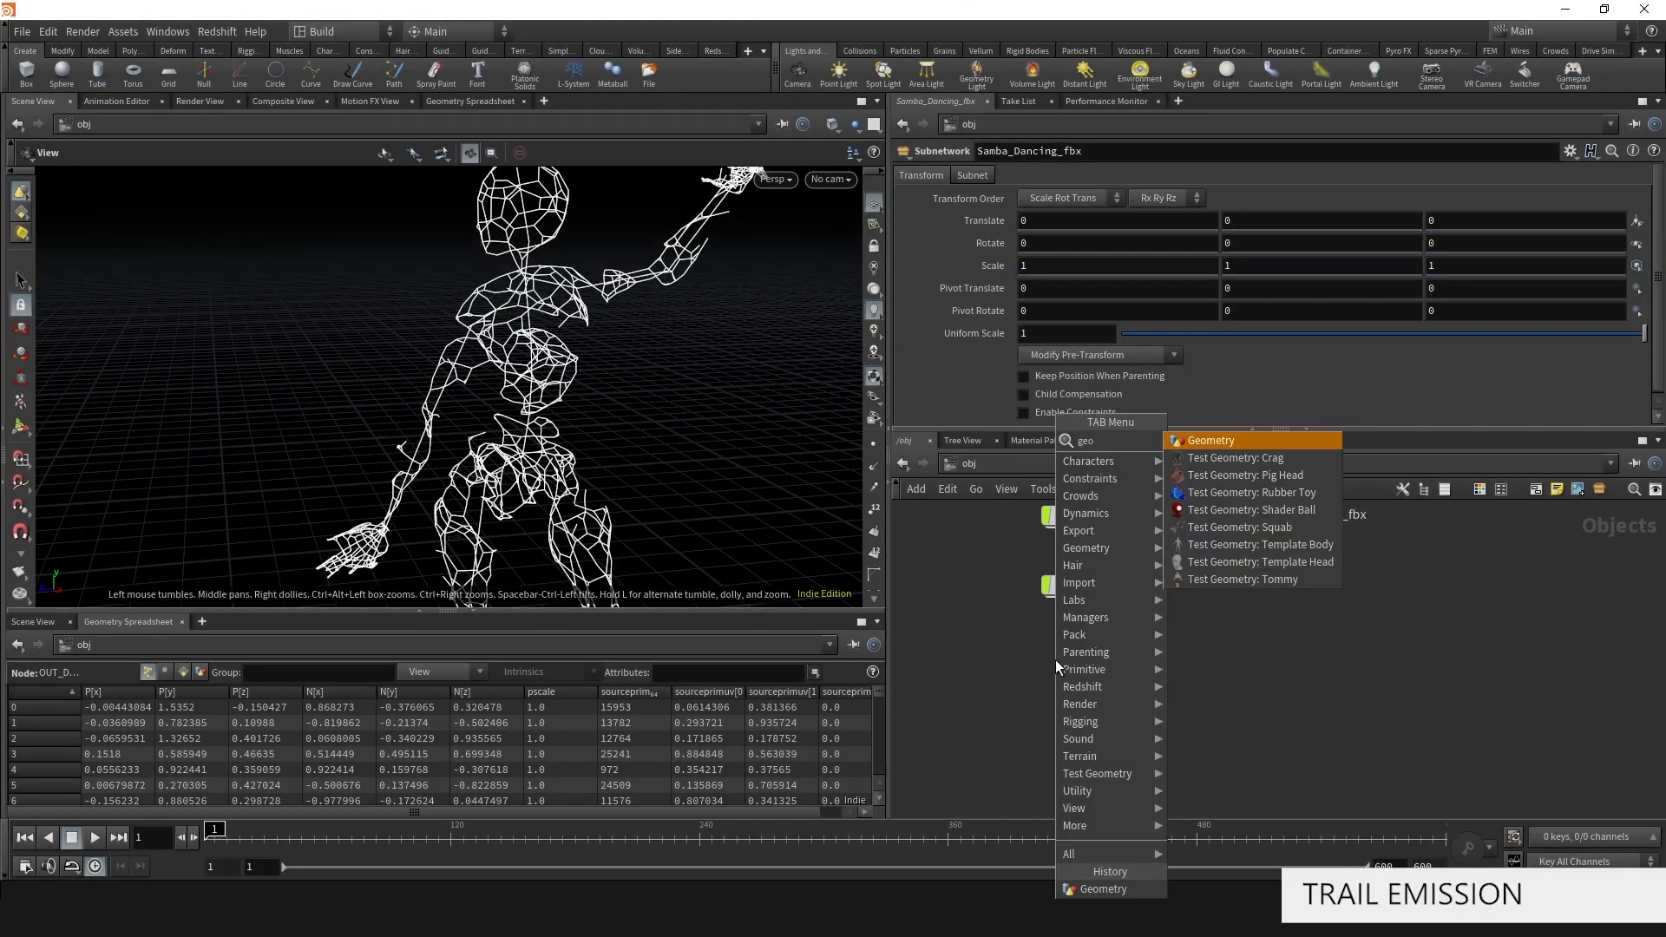
pyautogui.press('Return')
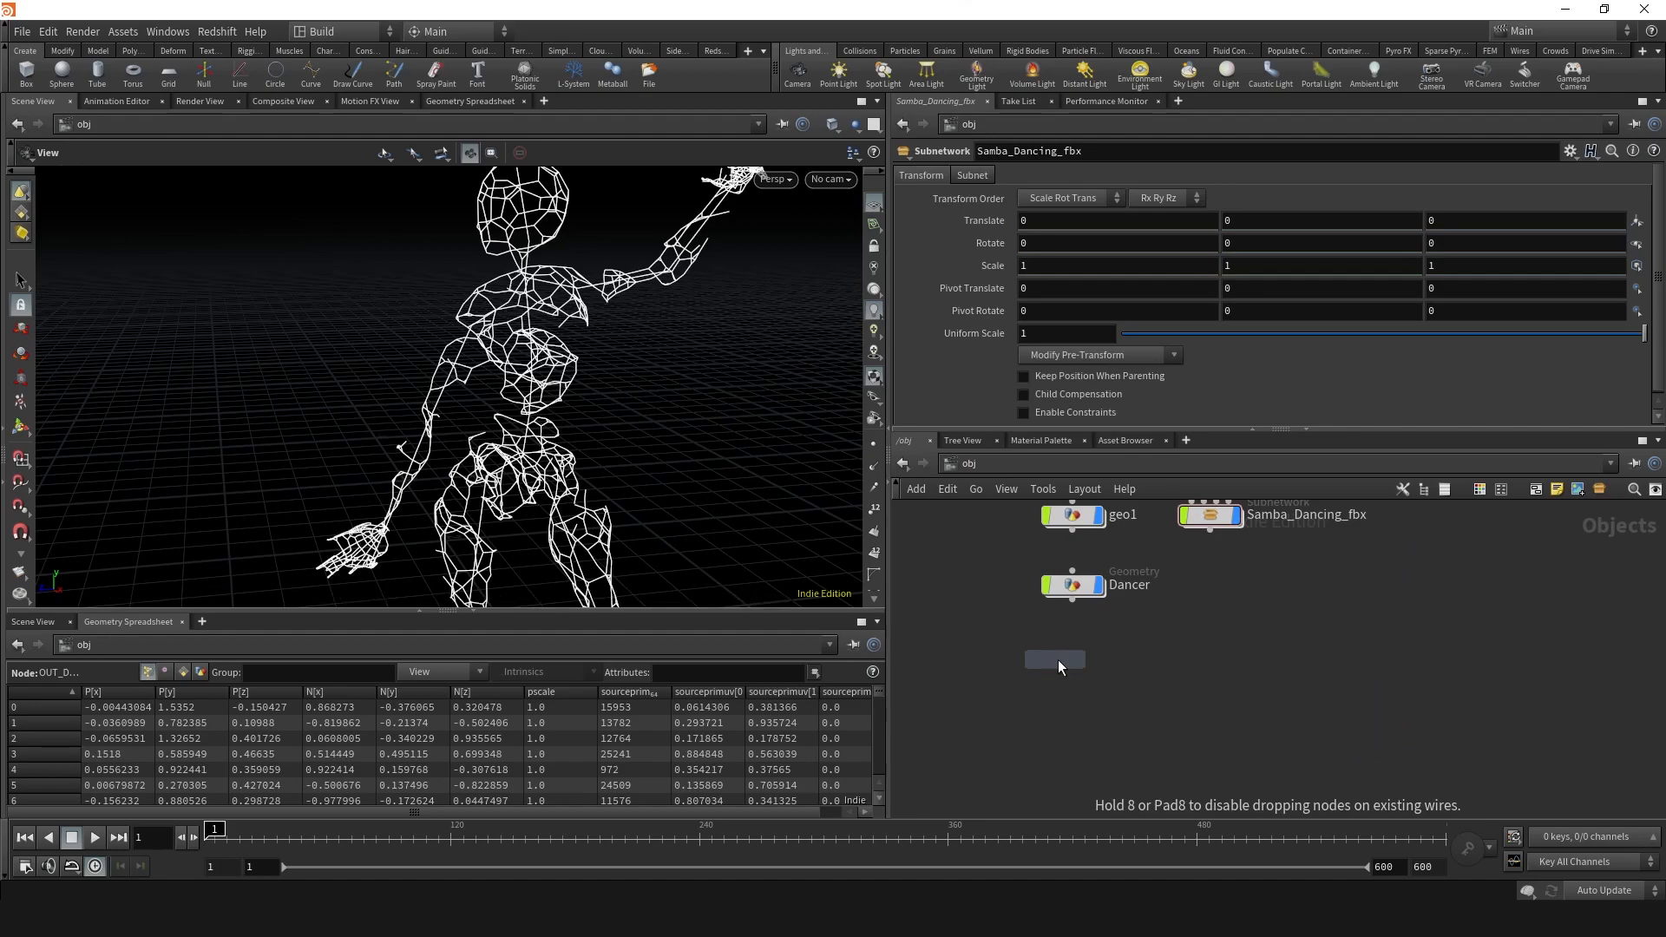
pyautogui.click(1070, 669)
pyautogui.doubleClick(1125, 667)
pyautogui.write('Animation')
pyautogui.press('Return')
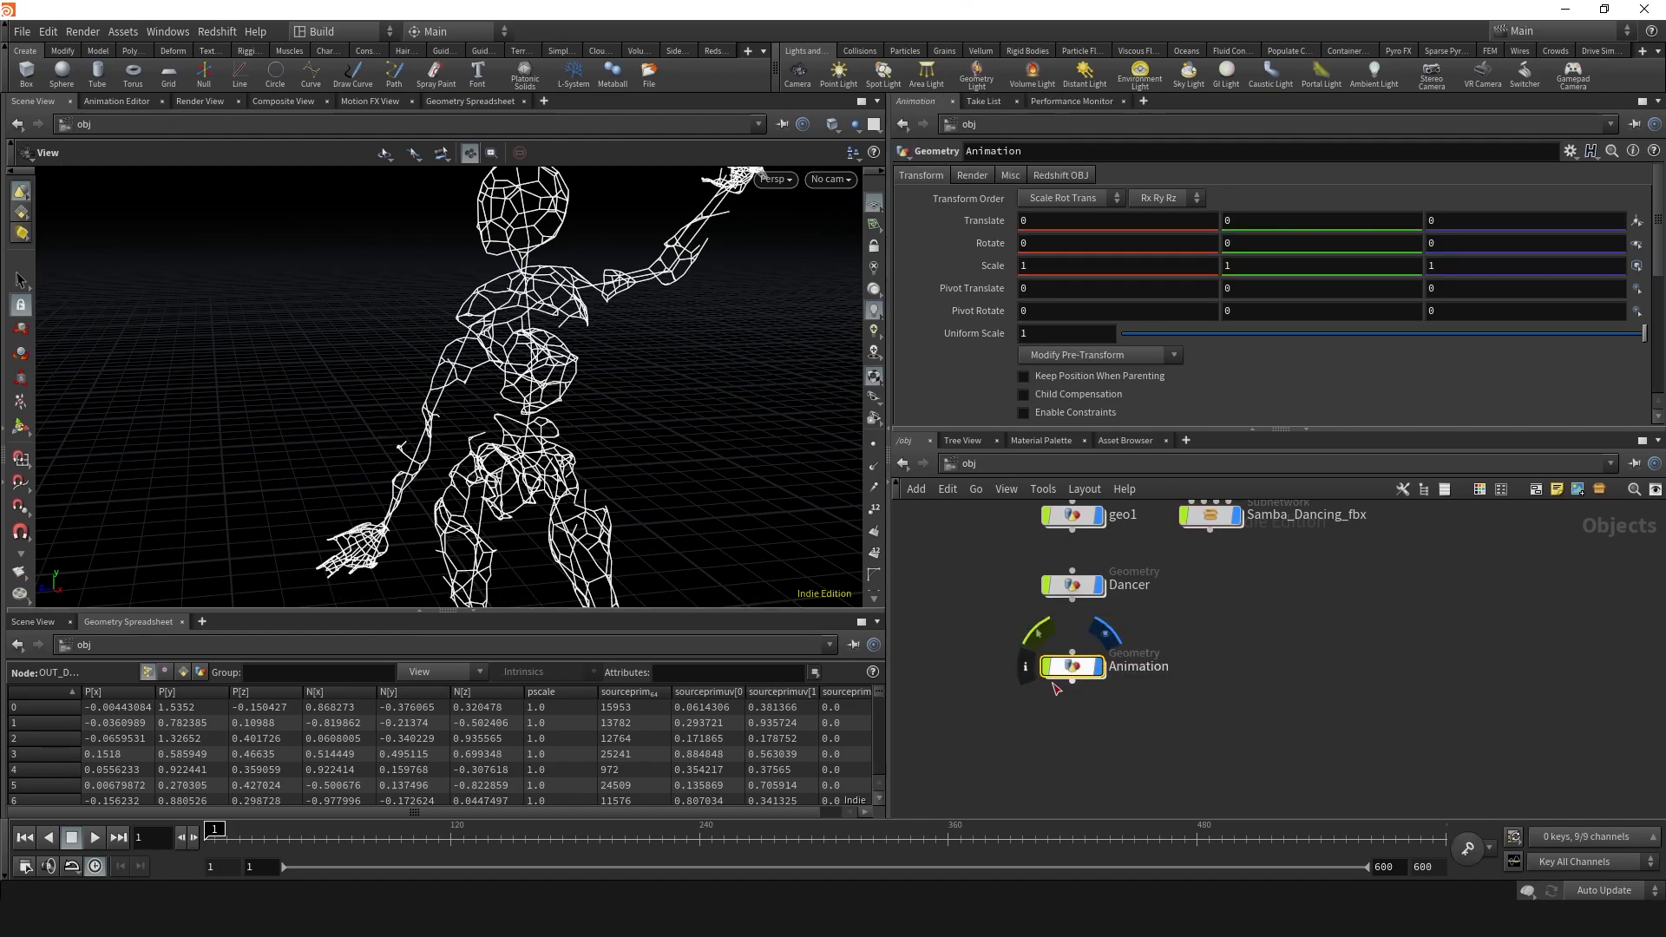
# - Inside the Animation object, add an Object Merge that loads /obj/geo1/OUT_Full_Body and scrub to frame 14 to check the motion
pyautogui.doubleClick(1074, 666)
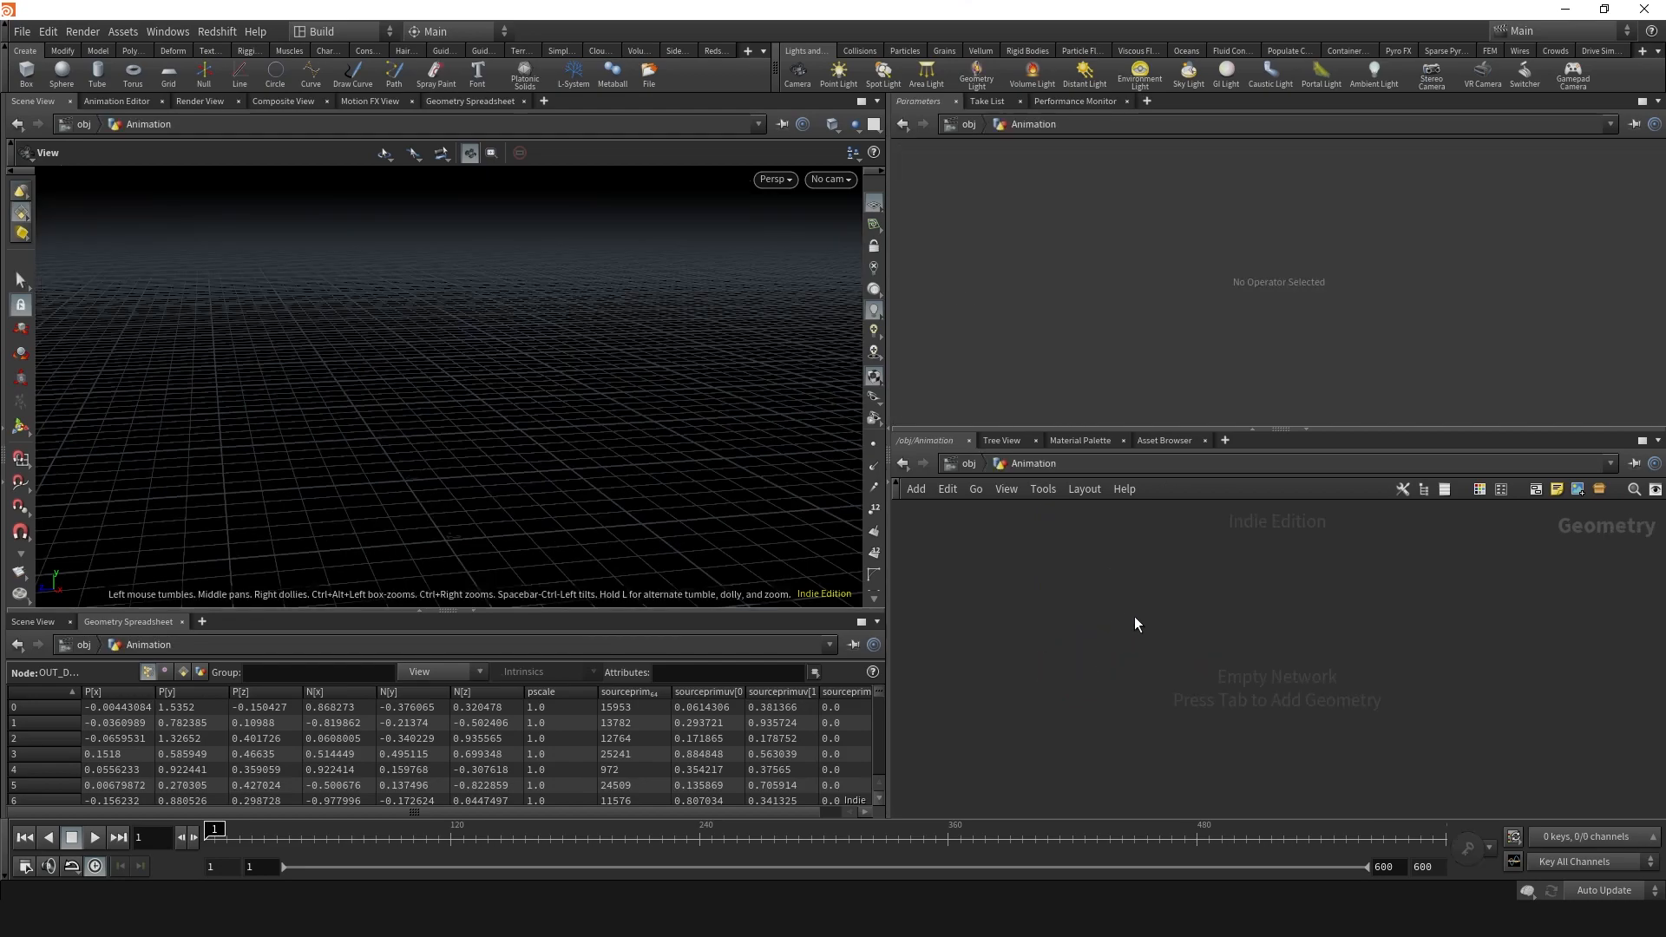
pyautogui.press('Tab')
pyautogui.write('ob')
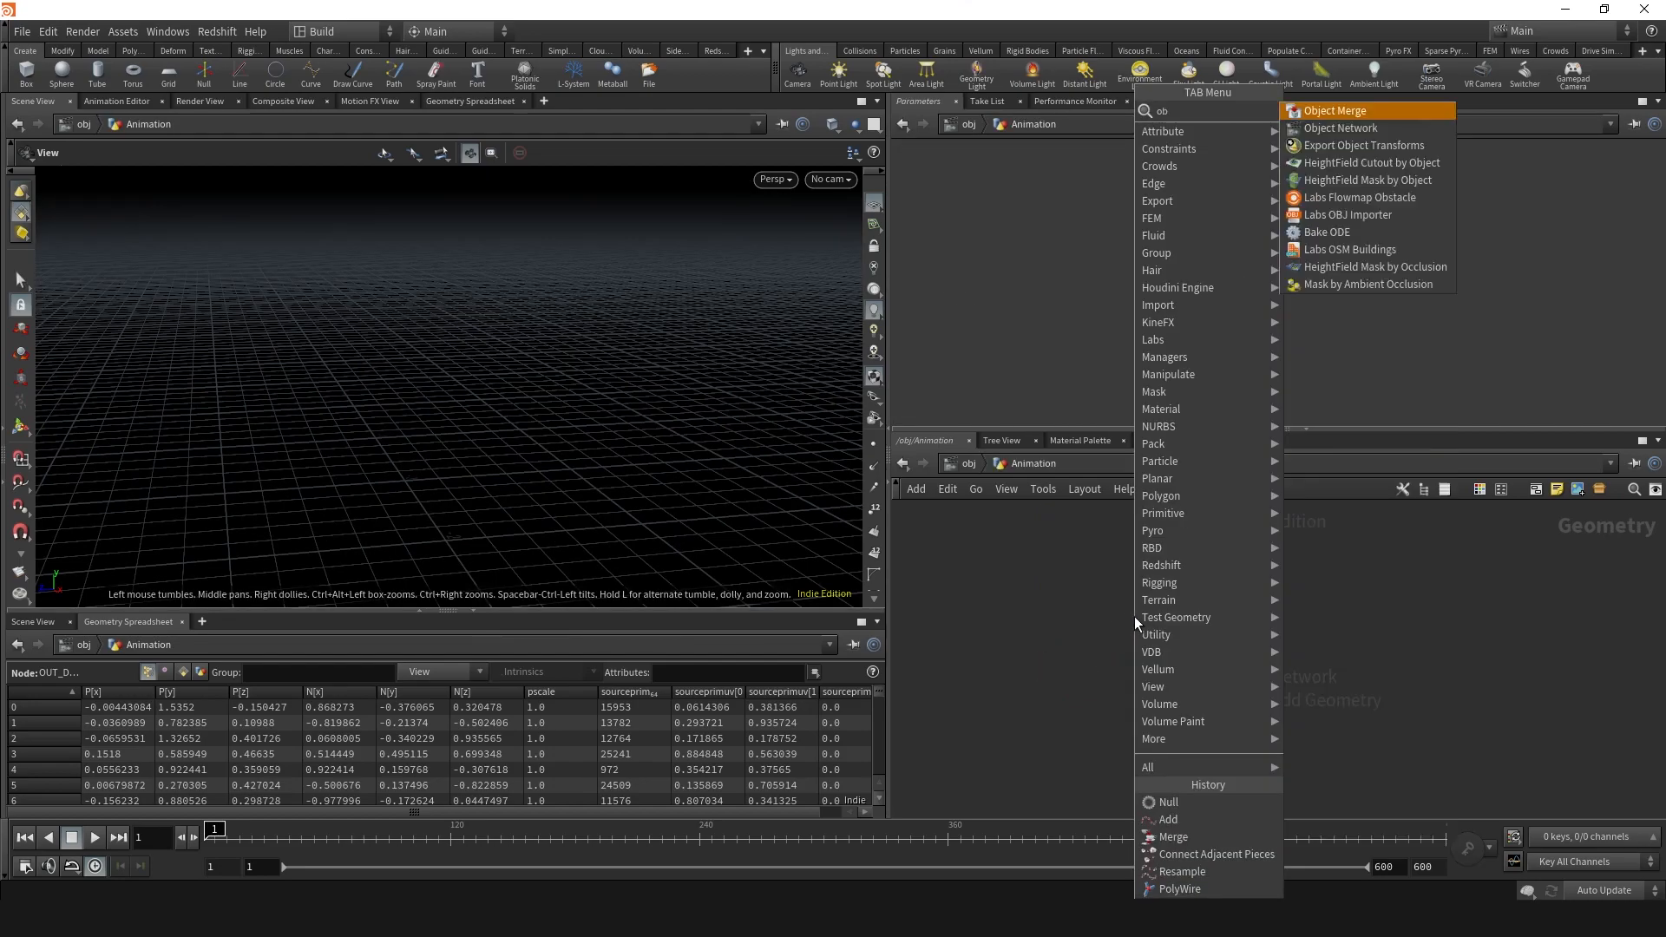
pyautogui.press('Return')
pyautogui.click(1148, 575)
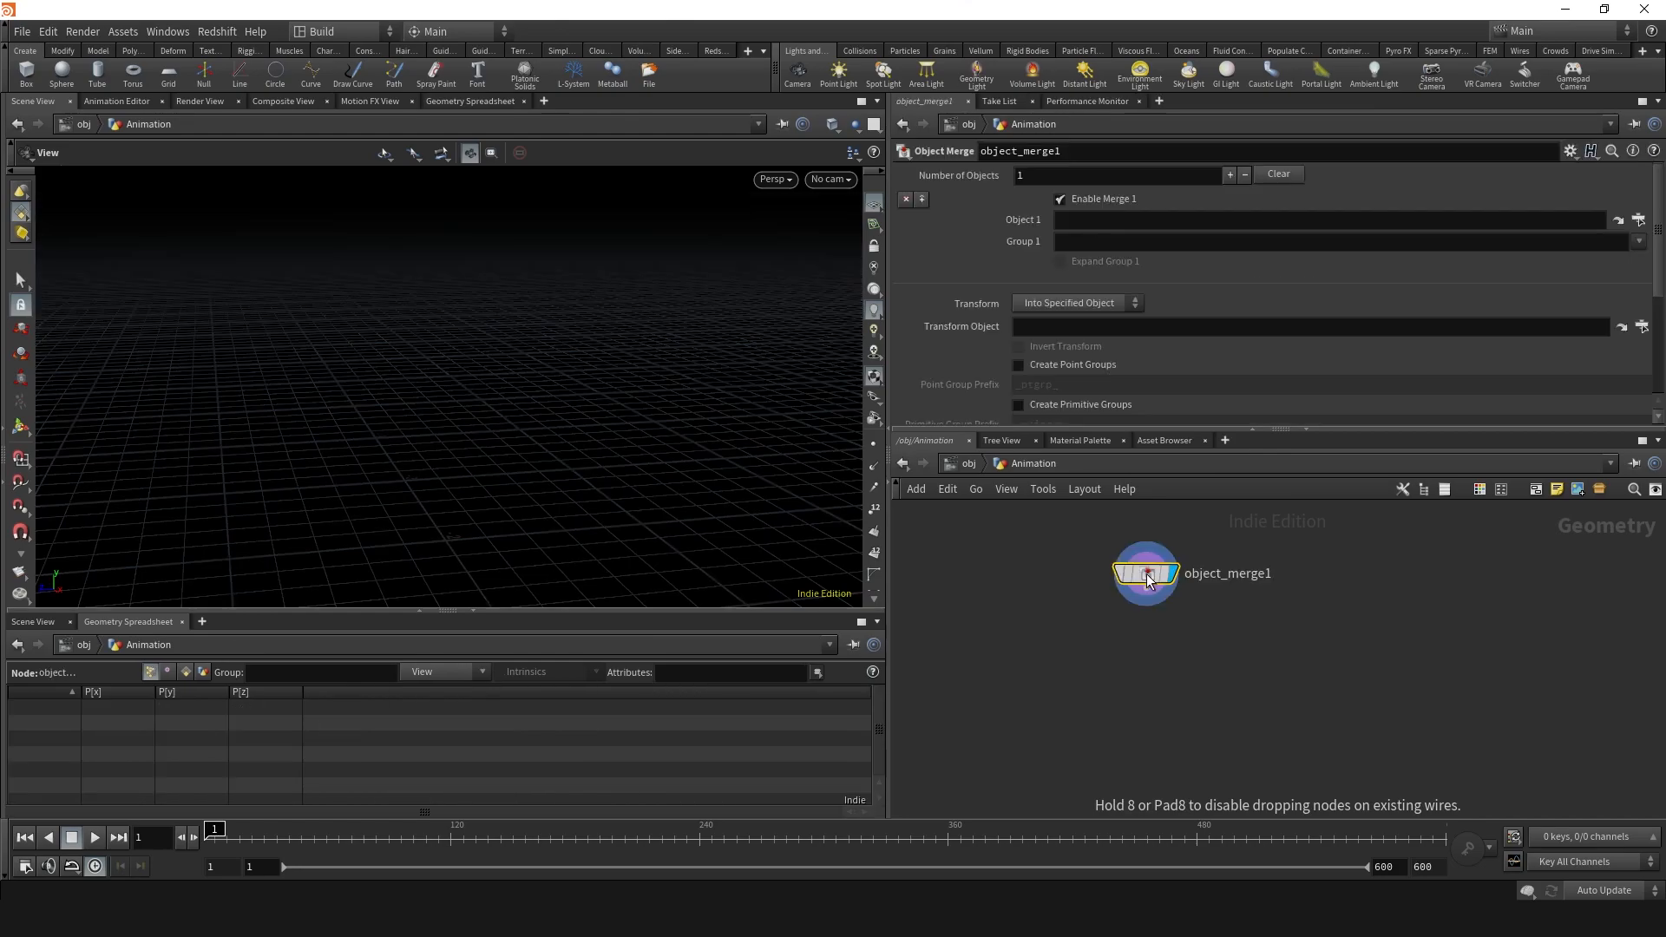
pyautogui.click(1638, 220)
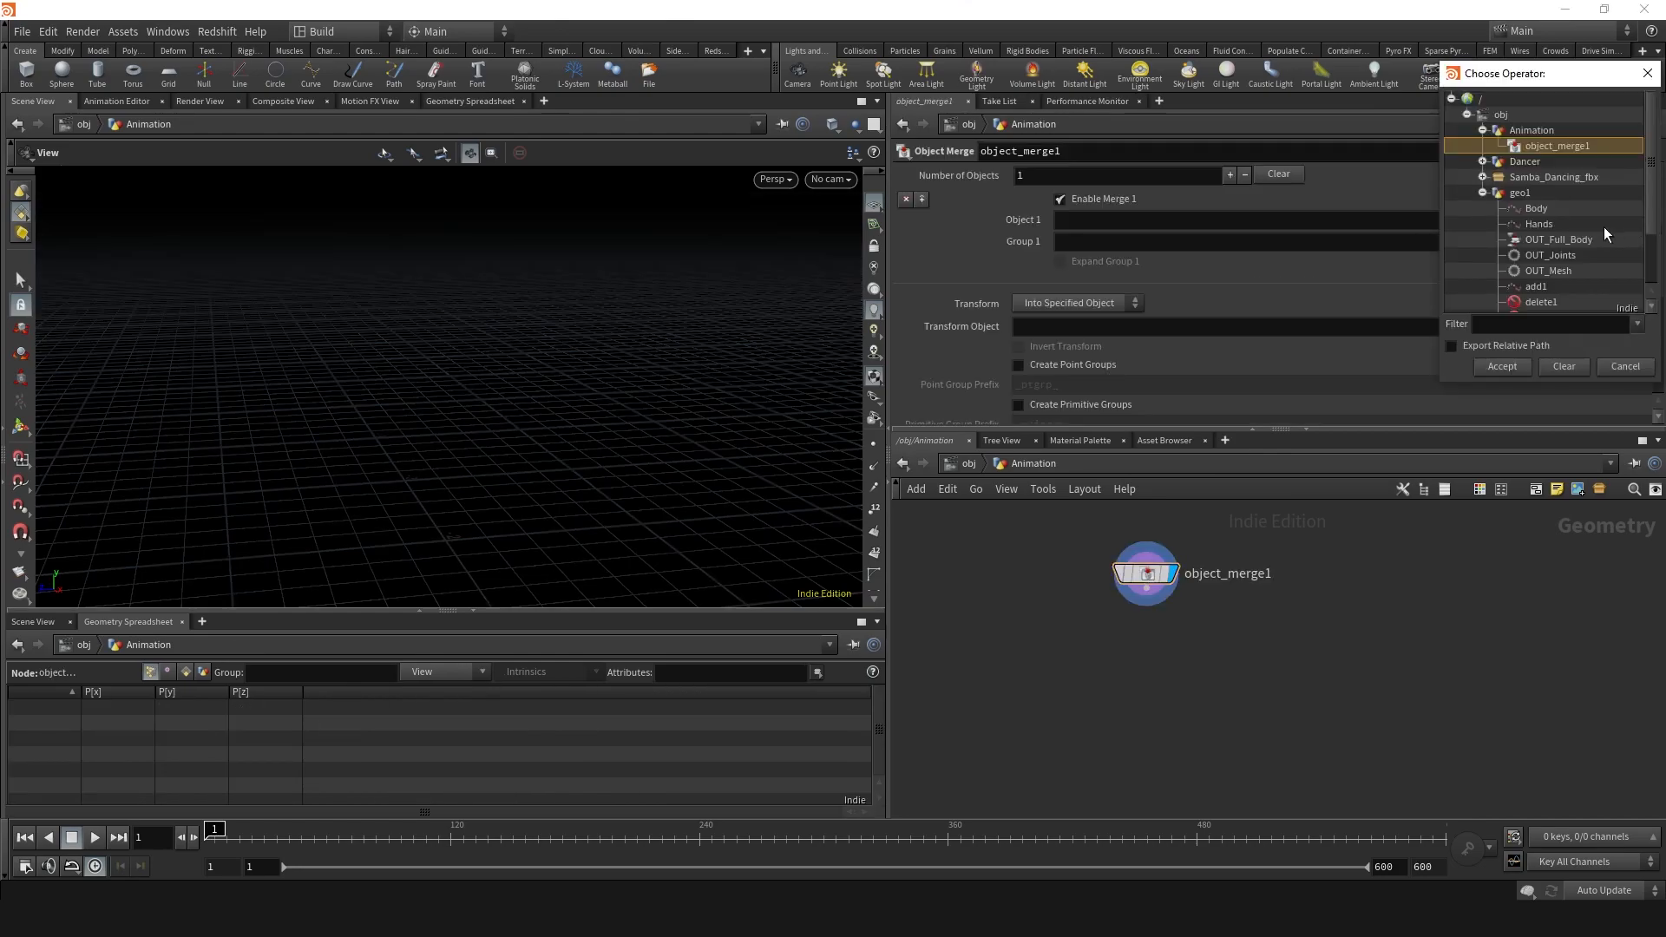
pyautogui.click(1545, 241)
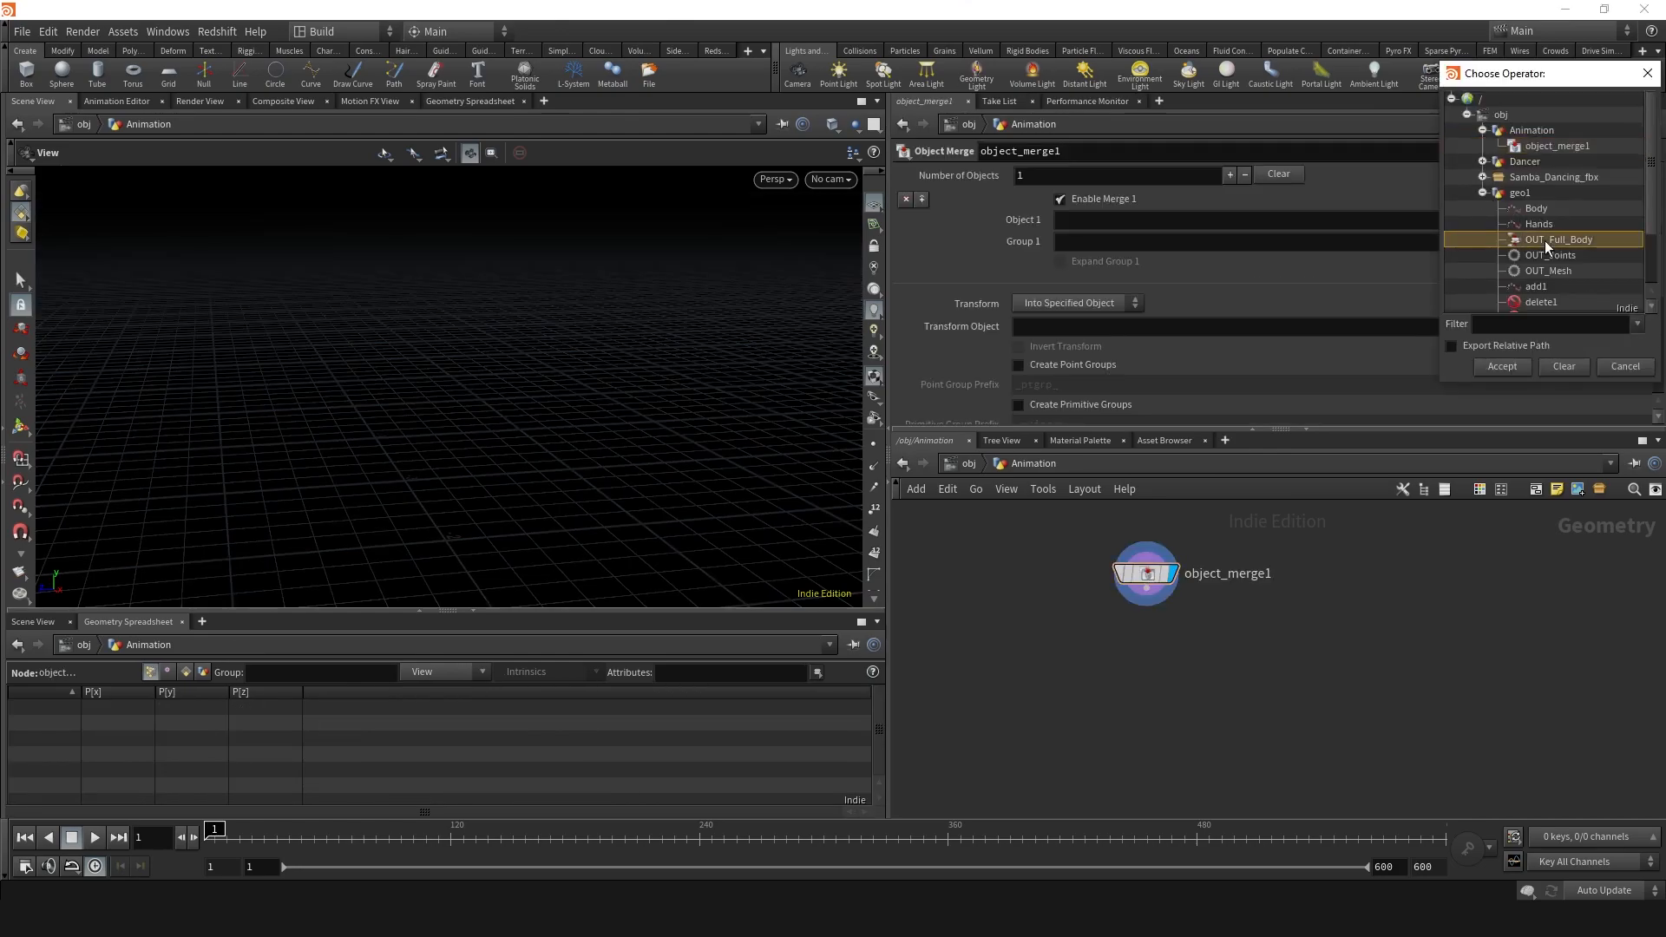
pyautogui.click(1512, 368)
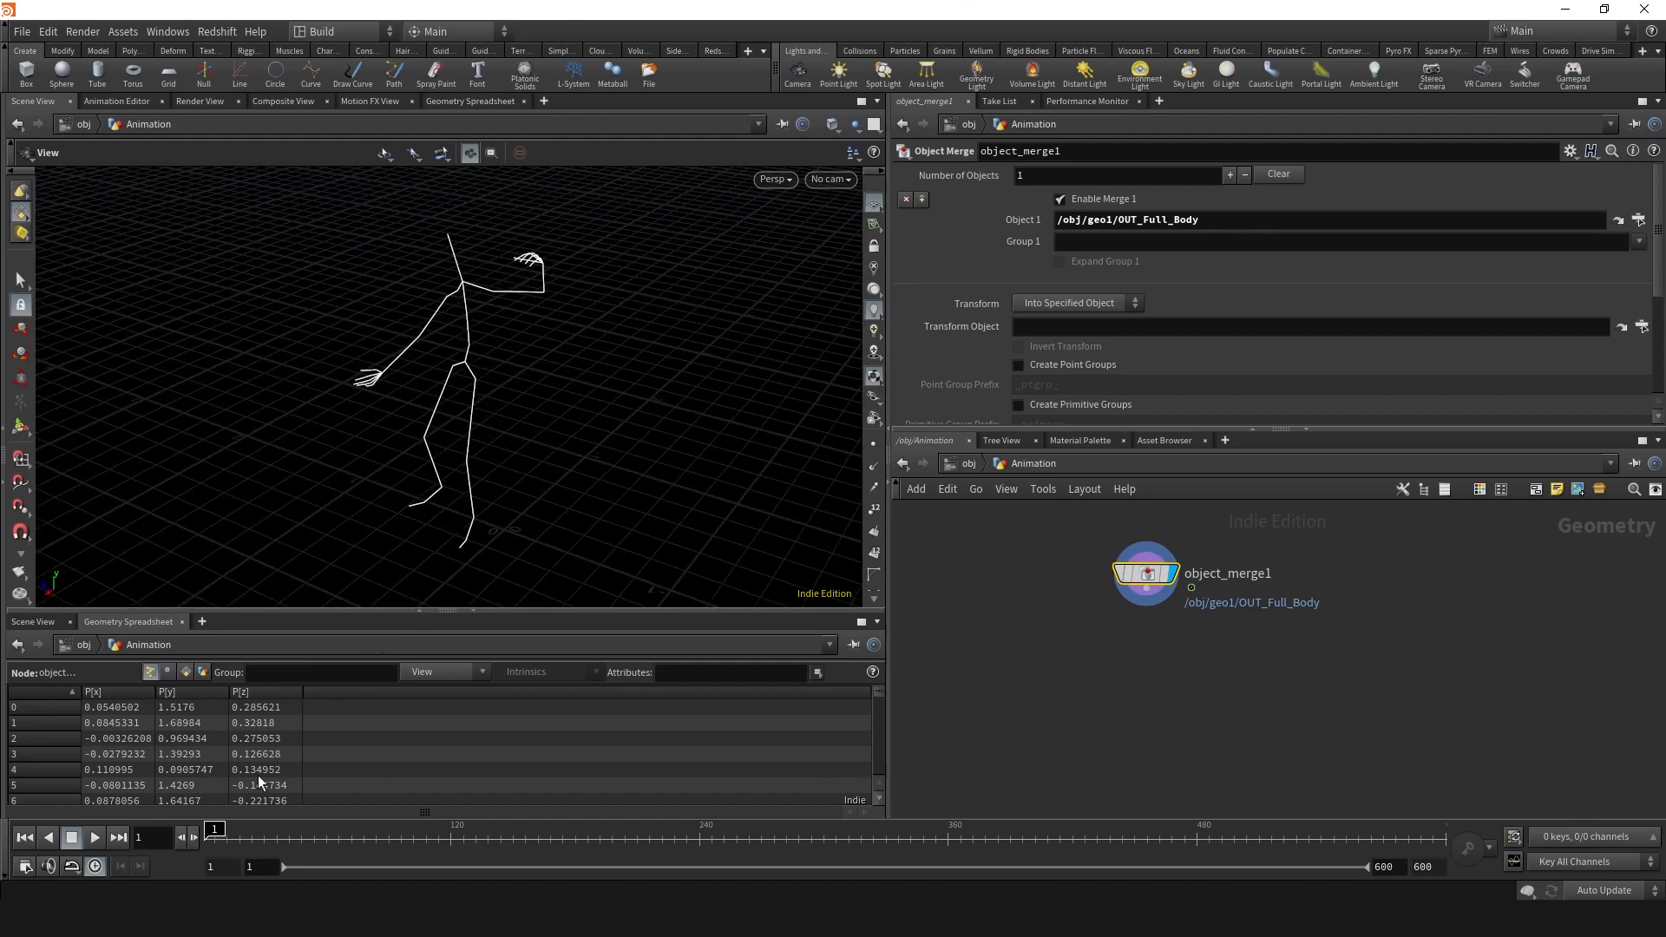
pyautogui.moveTo(216, 829); pyautogui.dragTo(236, 820)
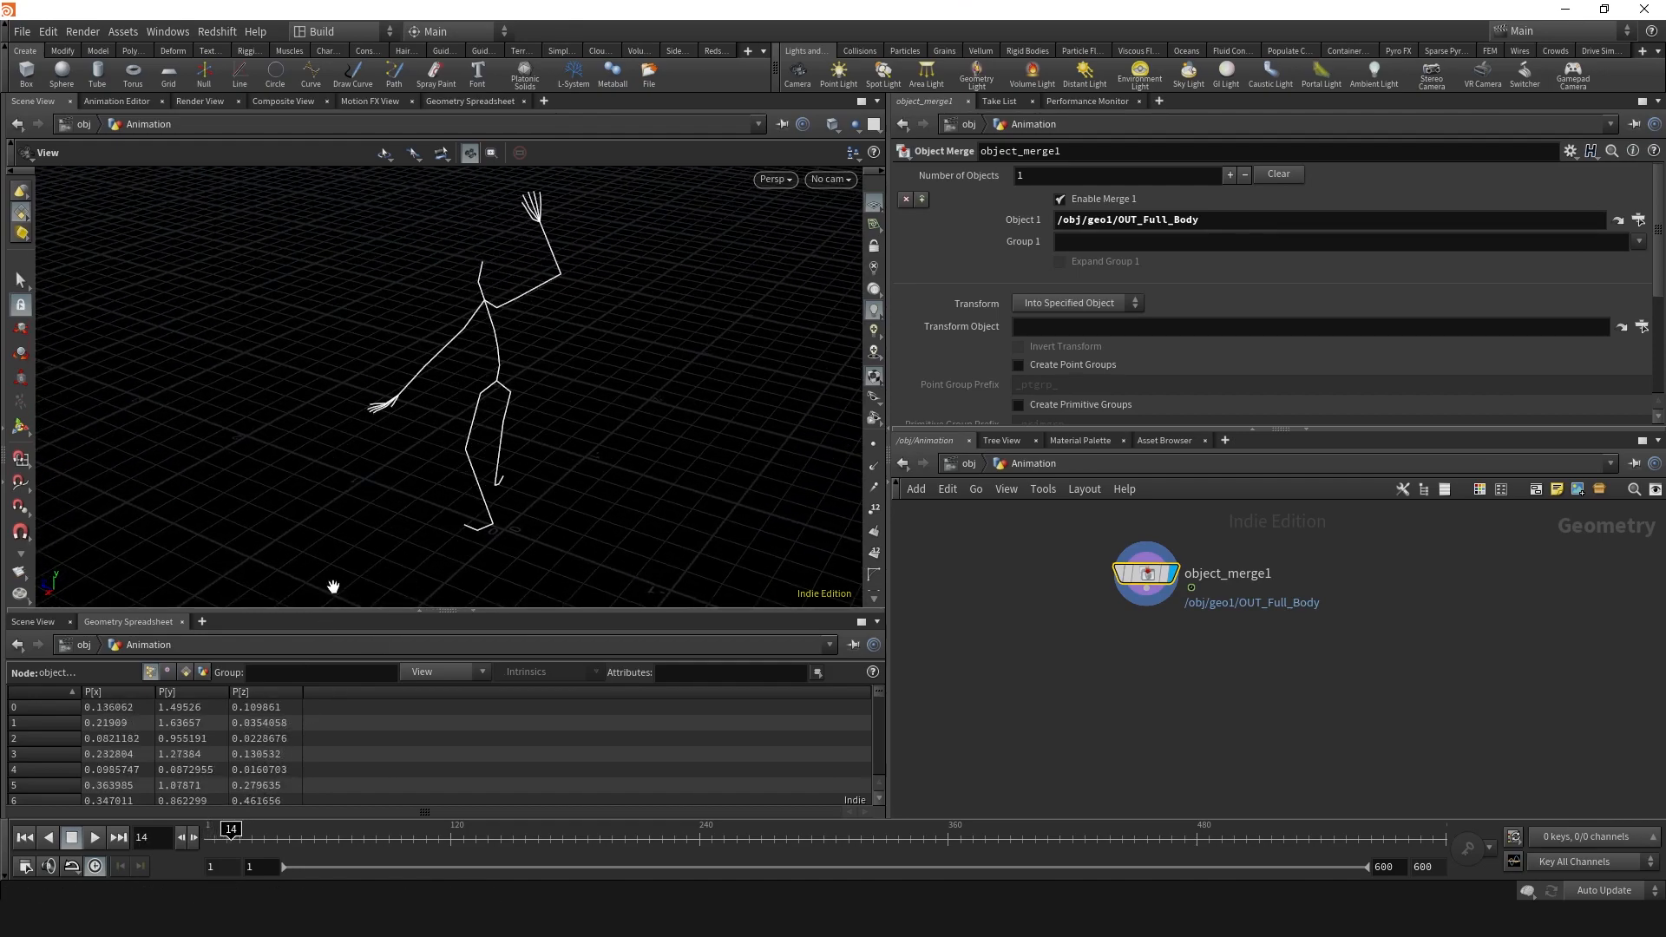
# - Create a POP Network below object_merge1, wire object_merge1 into its first input, display it and enter the network
pyautogui.press('Tab')
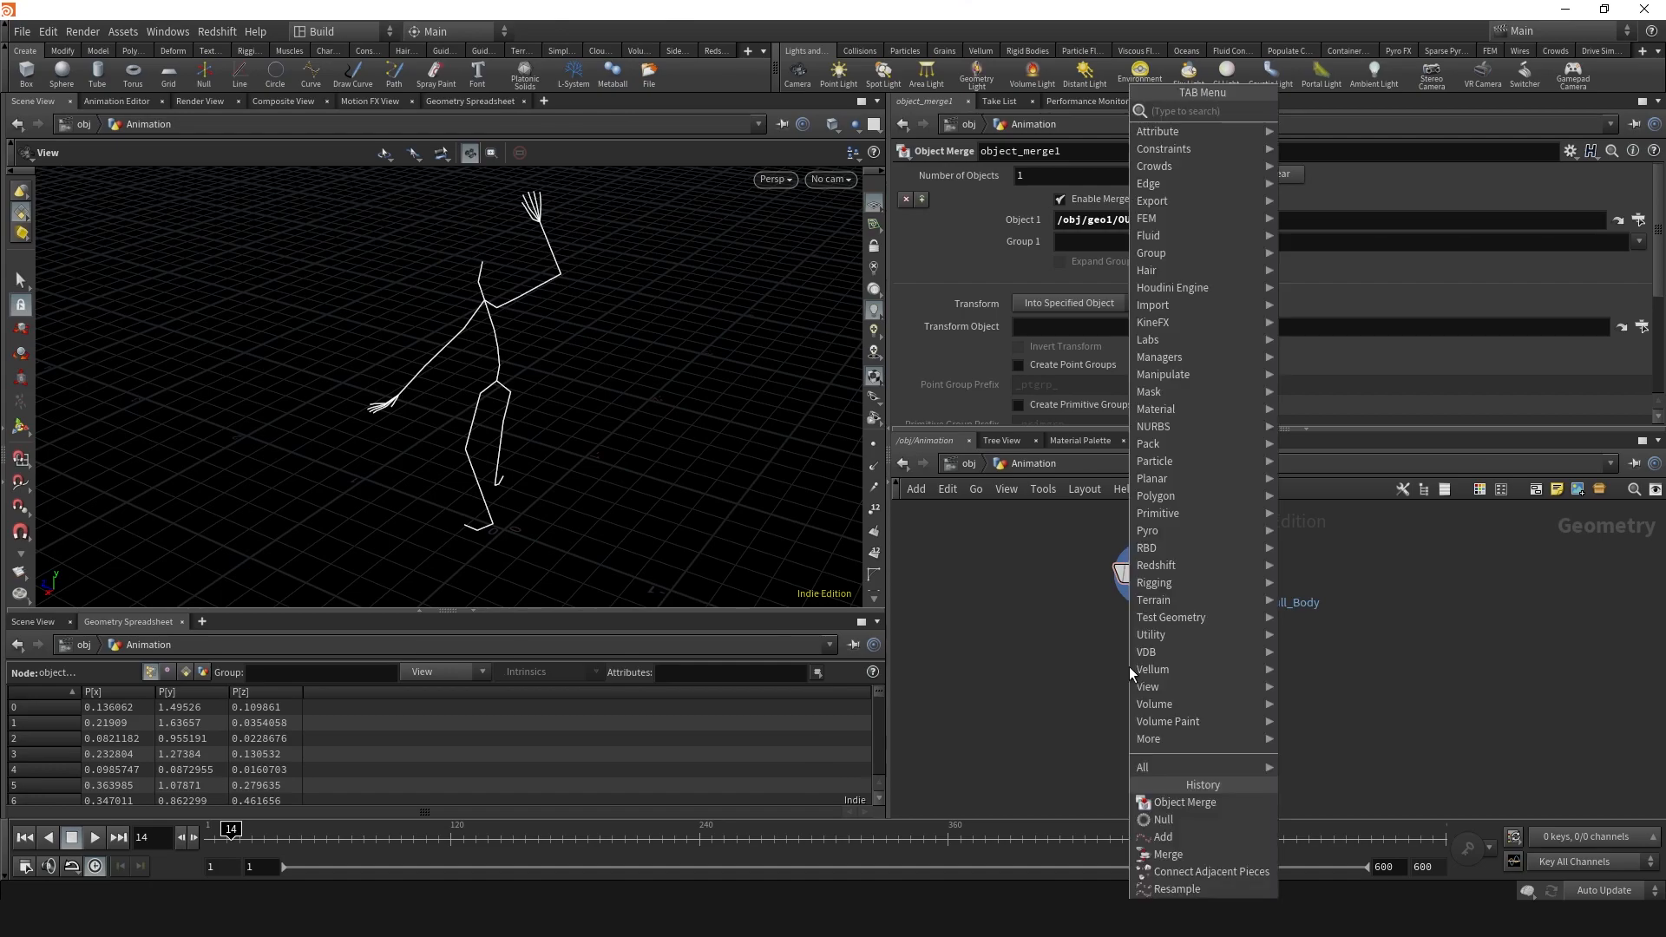
pyautogui.write('pop')
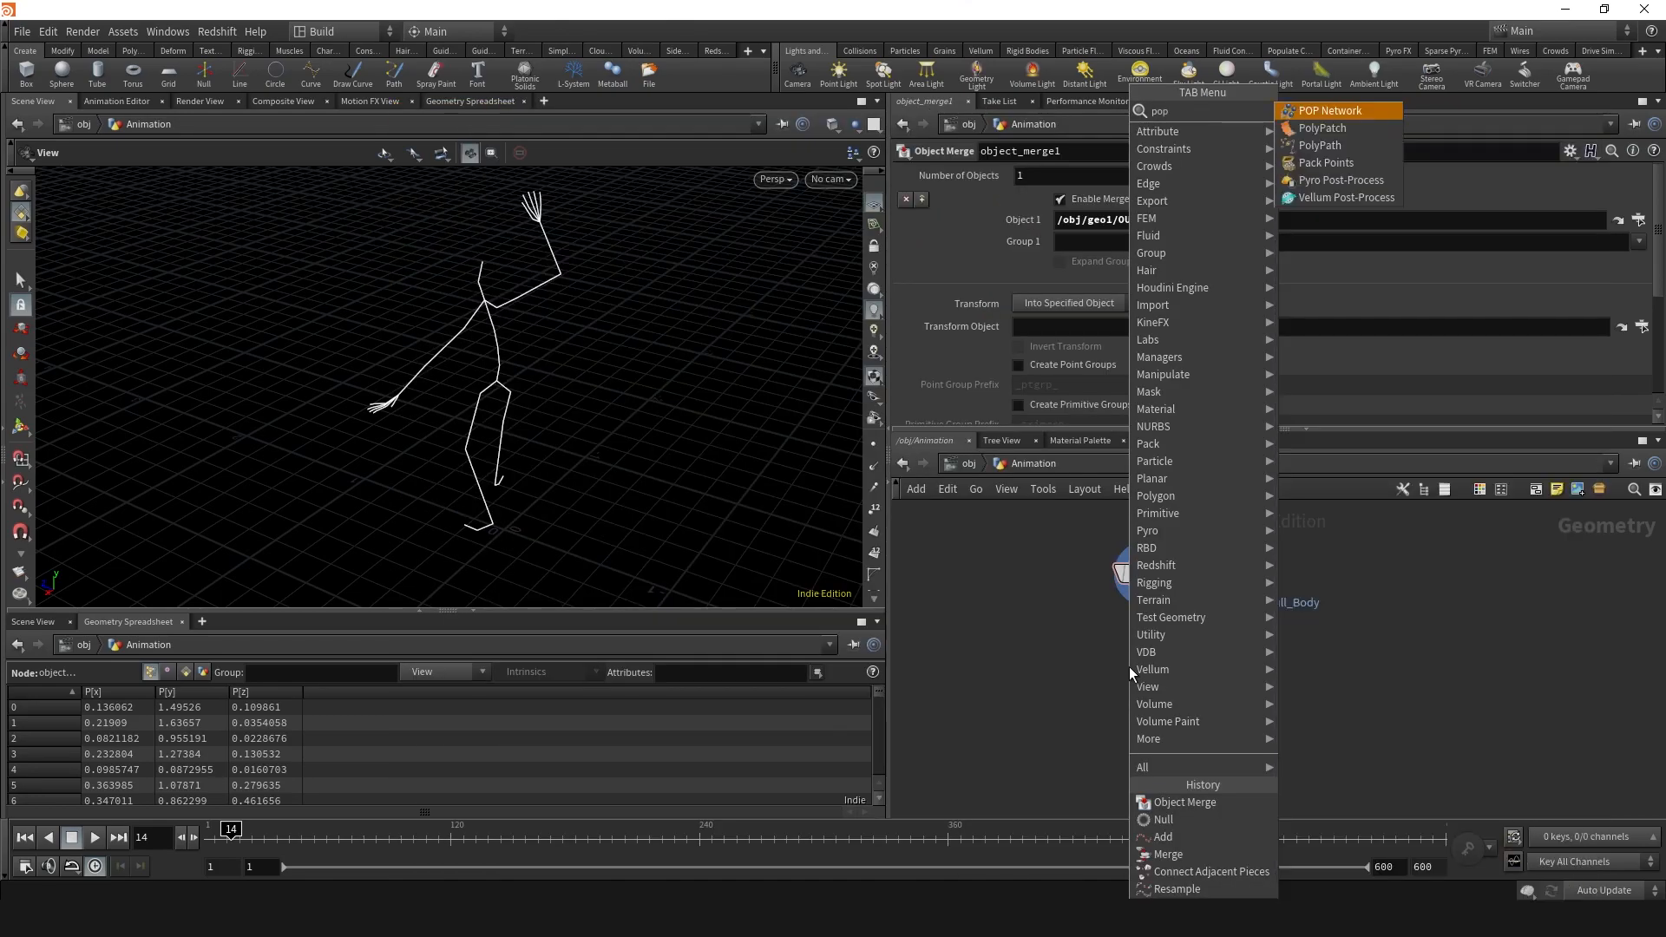
pyautogui.press('Return')
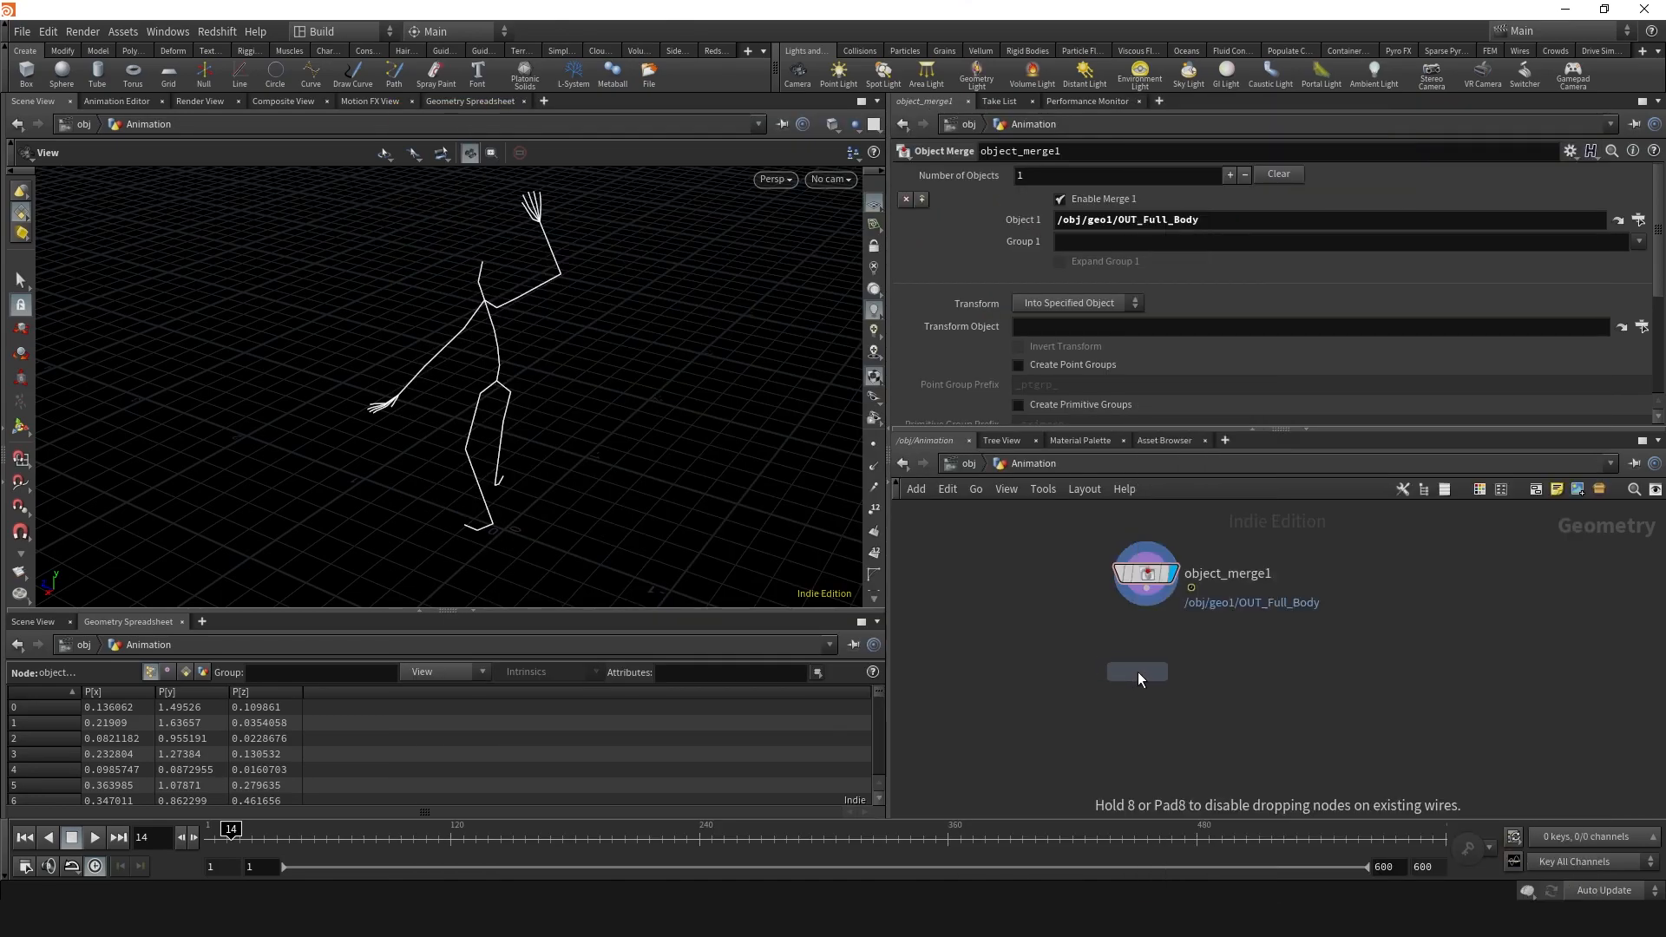
pyautogui.click(1144, 666)
pyautogui.click(1146, 590)
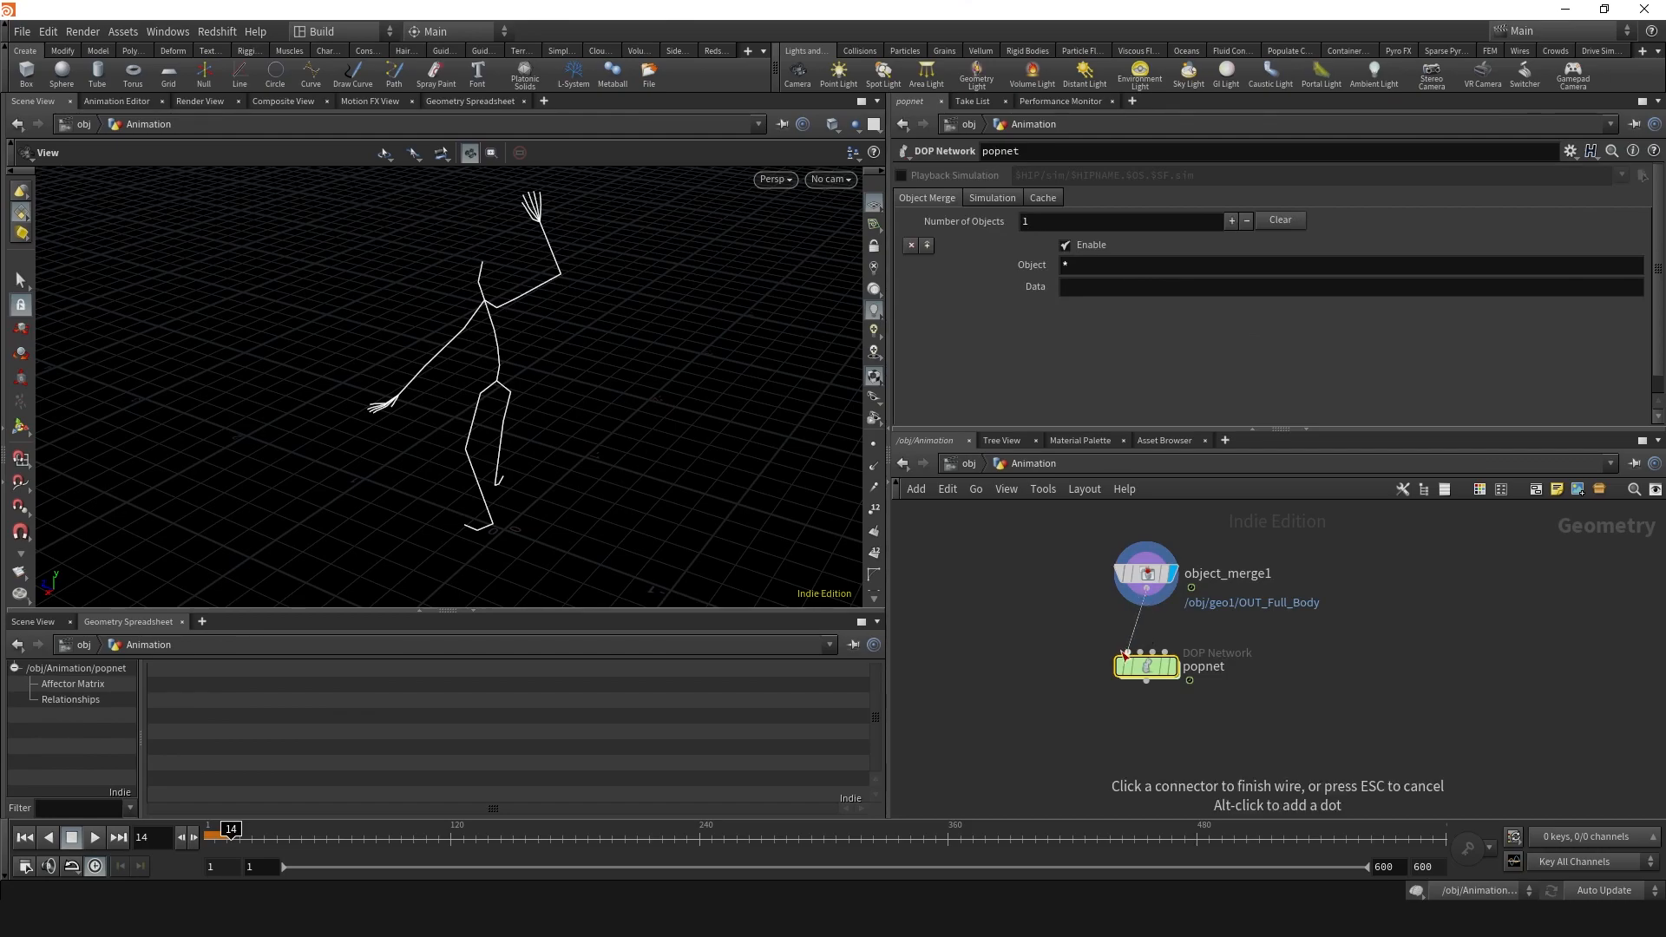
pyautogui.click(1158, 671)
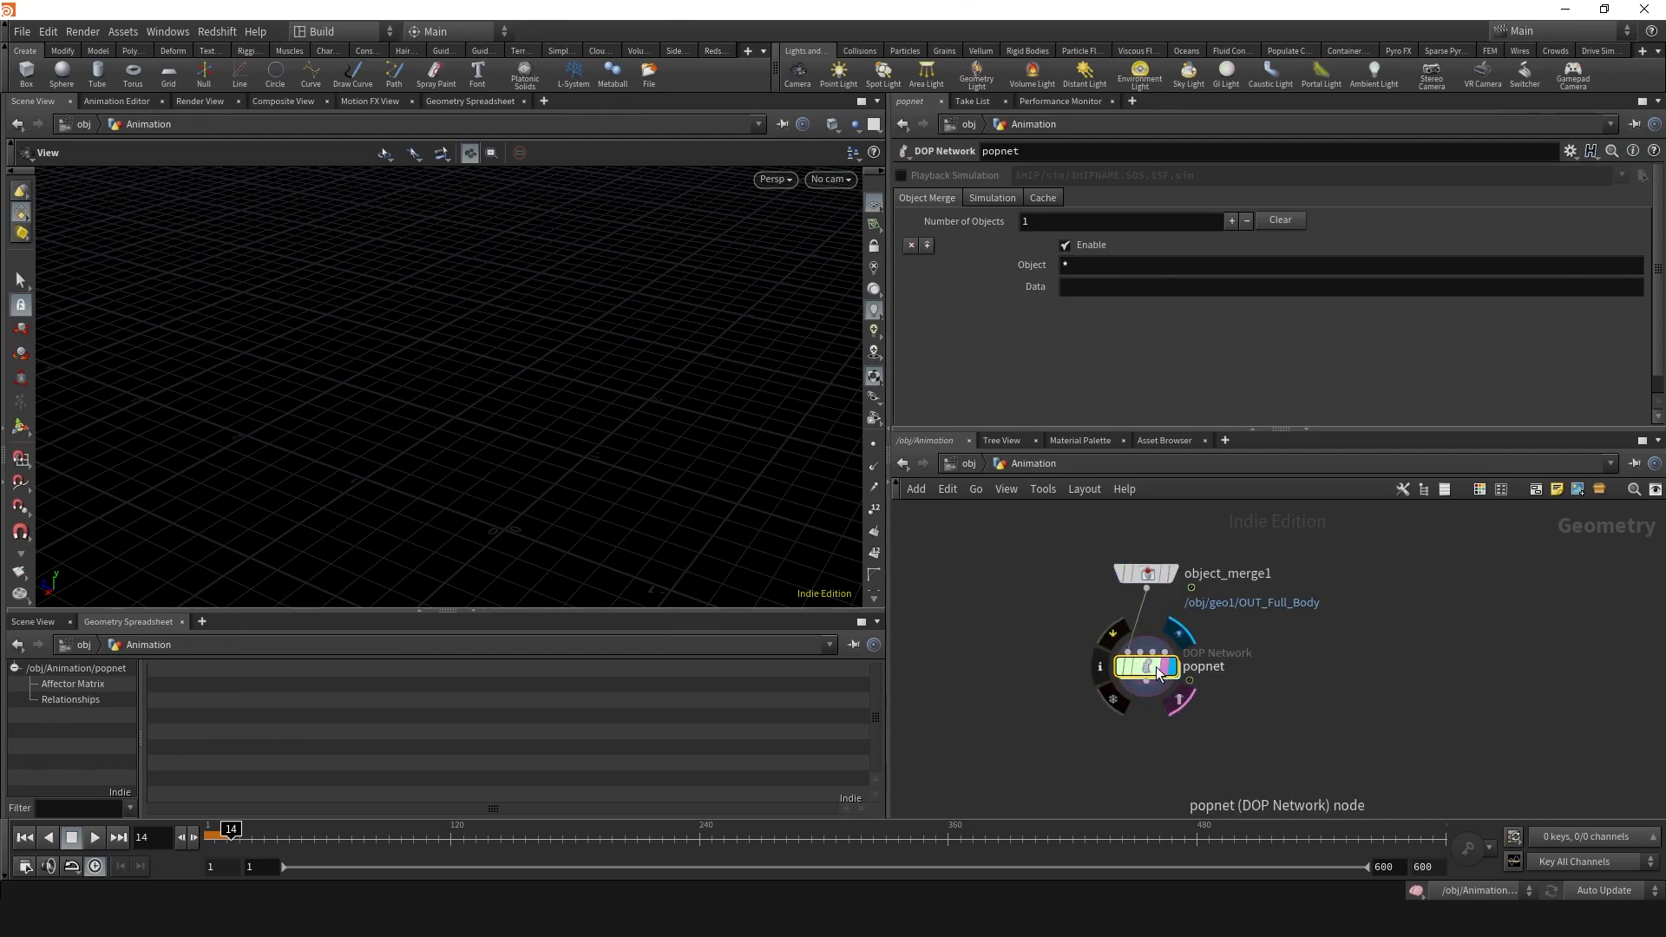
pyautogui.moveTo(1152, 672)
pyautogui.doubleClick(1149, 669)
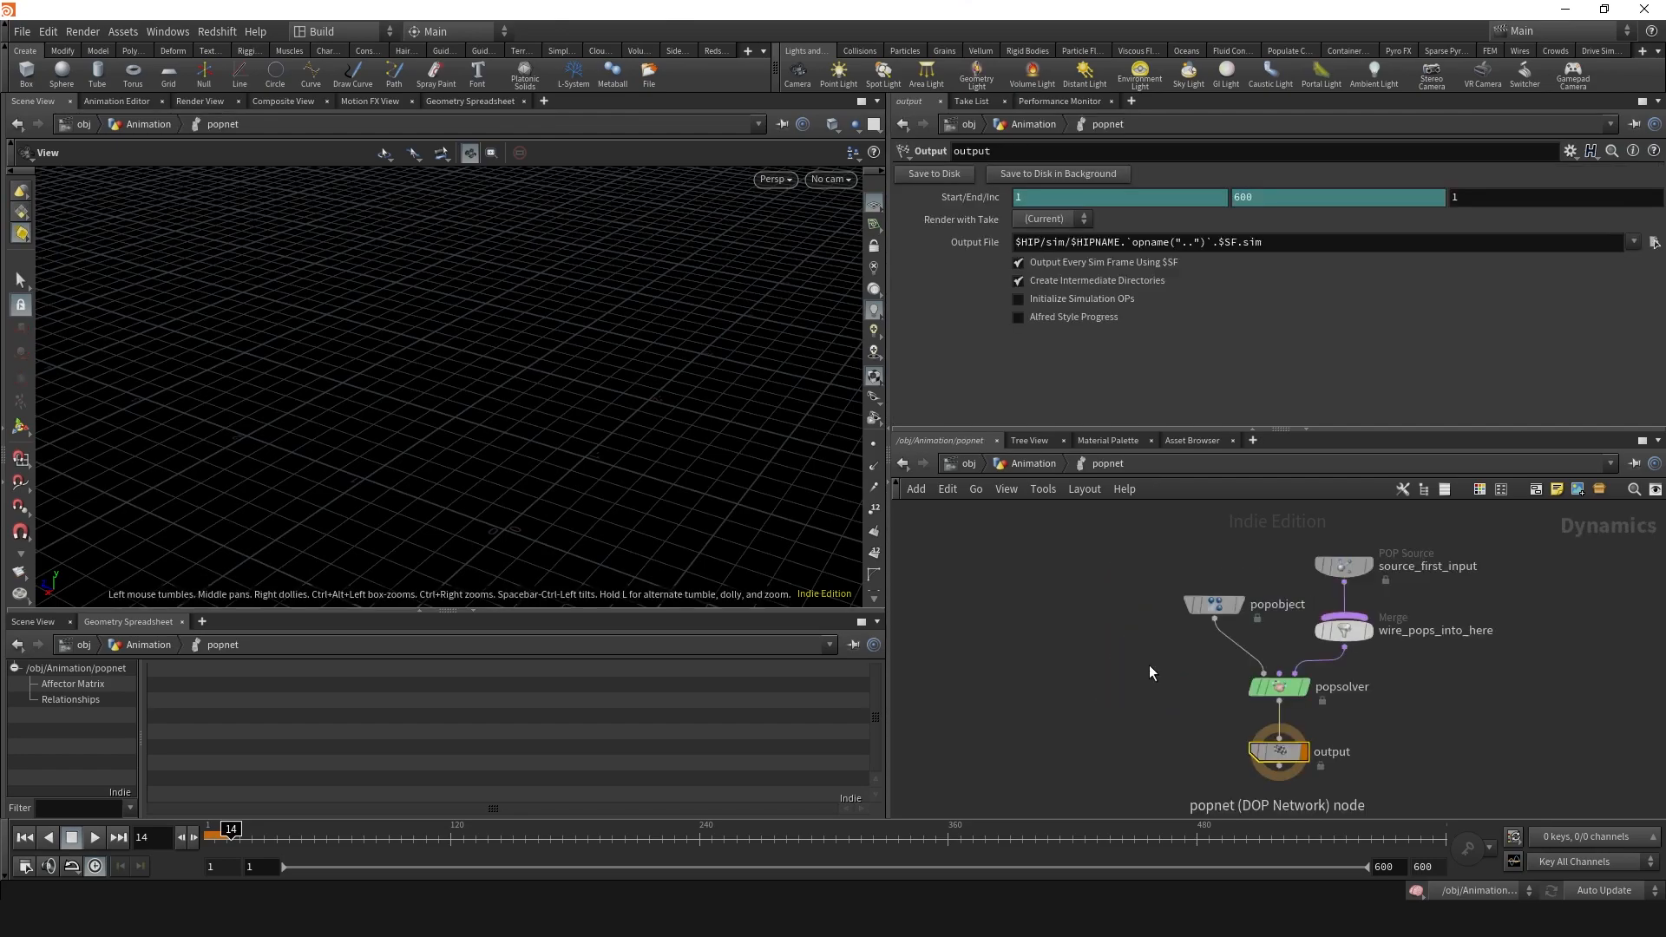
# - Save the scene and play the particle simulation from frame 1 to preview the default emission, then return to the start
pyautogui.hotkey('ctrl', 's')
pyautogui.click(29, 841)
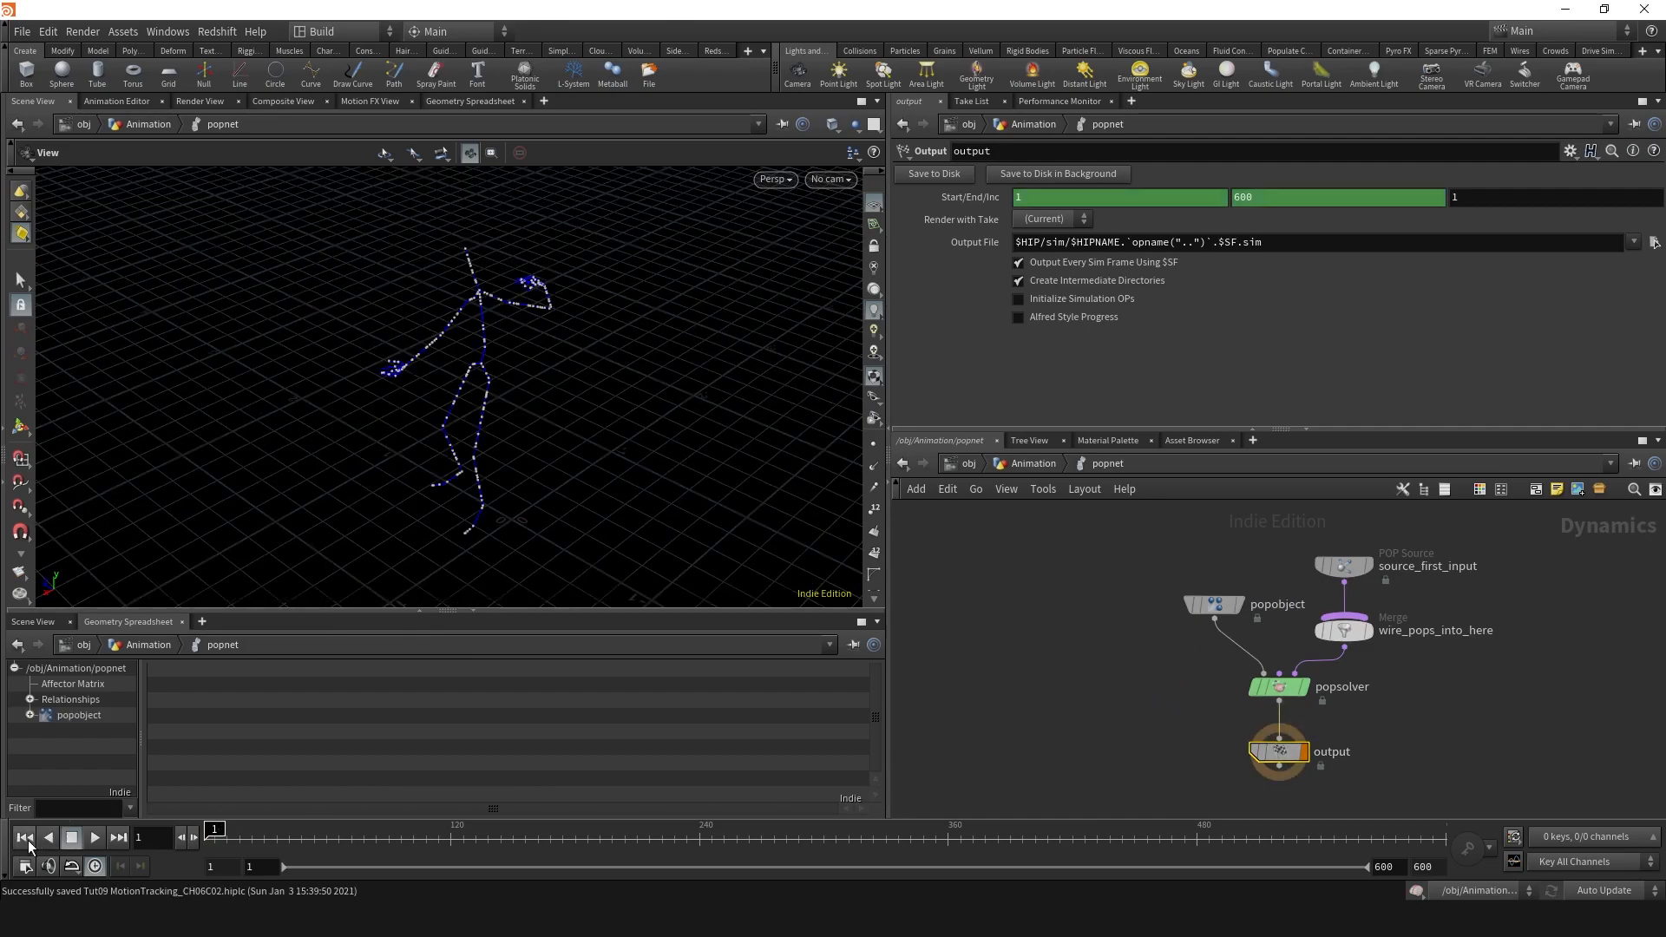
pyautogui.click(95, 839)
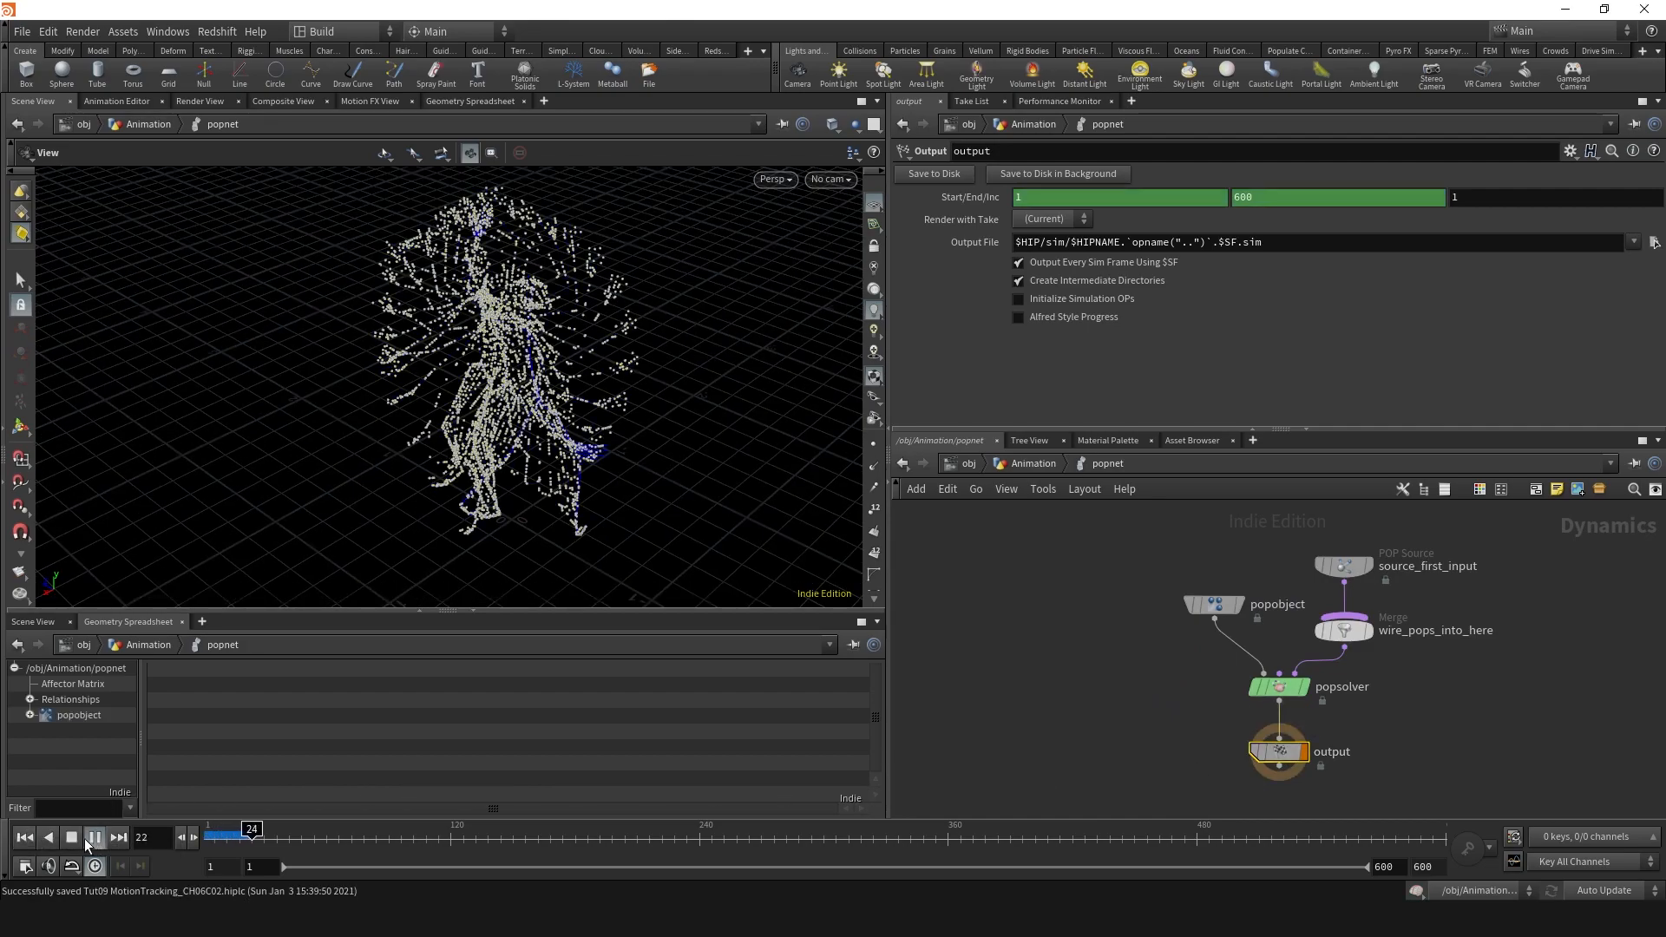
pyautogui.click(73, 840)
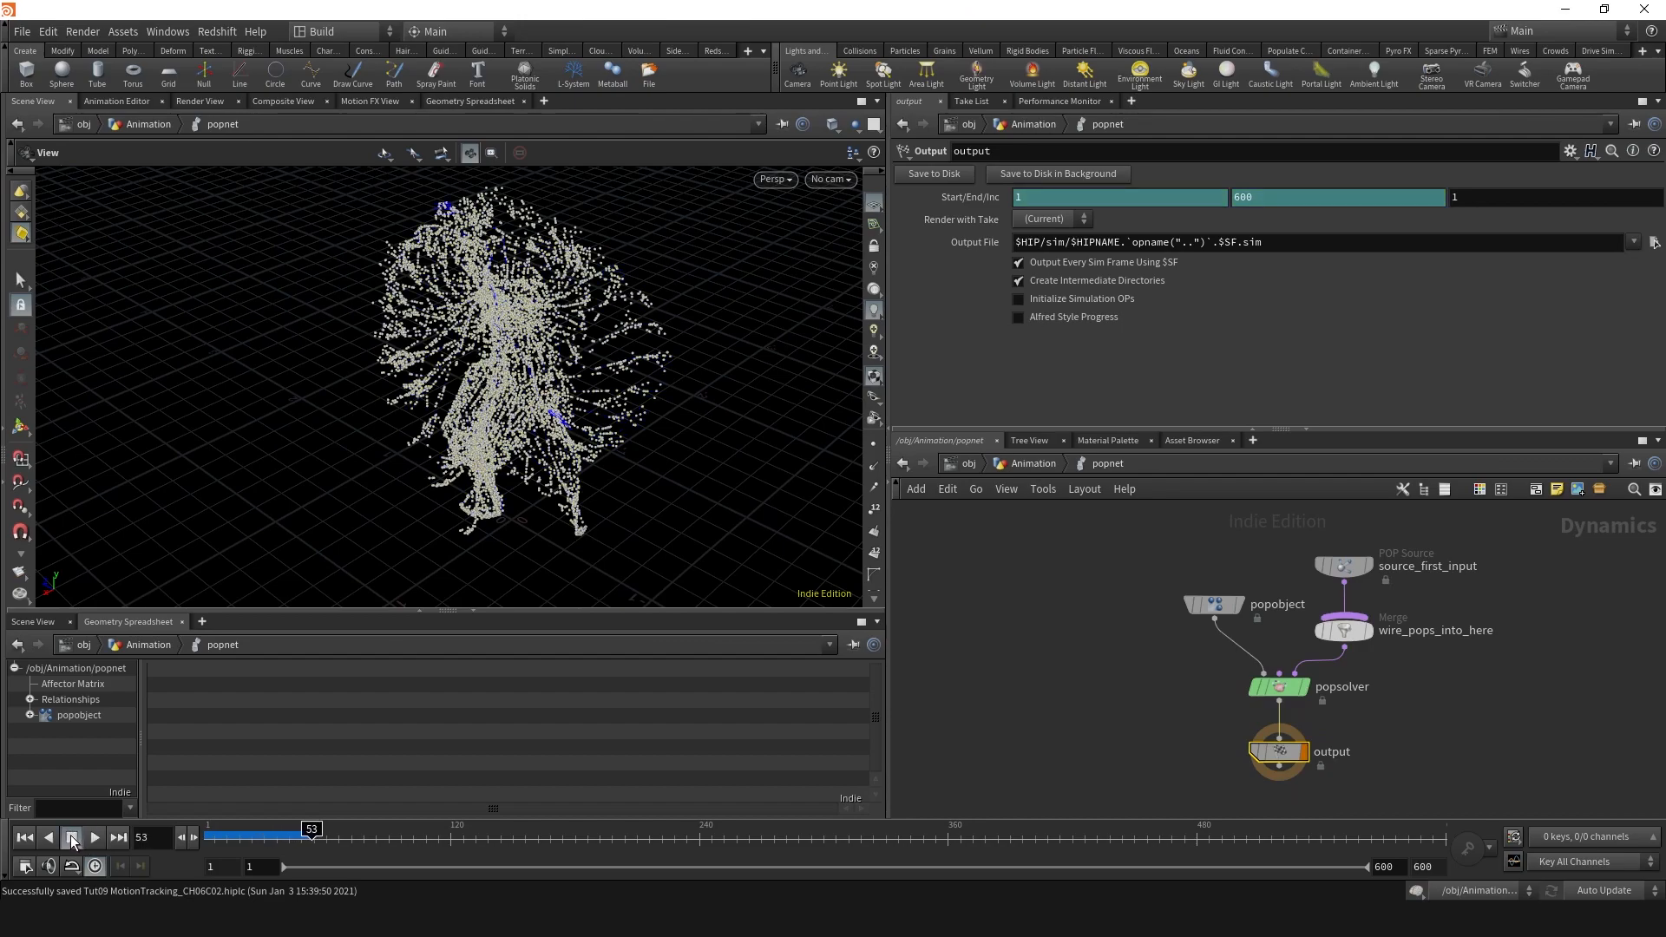
pyautogui.click(24, 840)
# - Set the emission type of source_first_input to All Geometry and its life expectancy to 10
pyautogui.click(1346, 566)
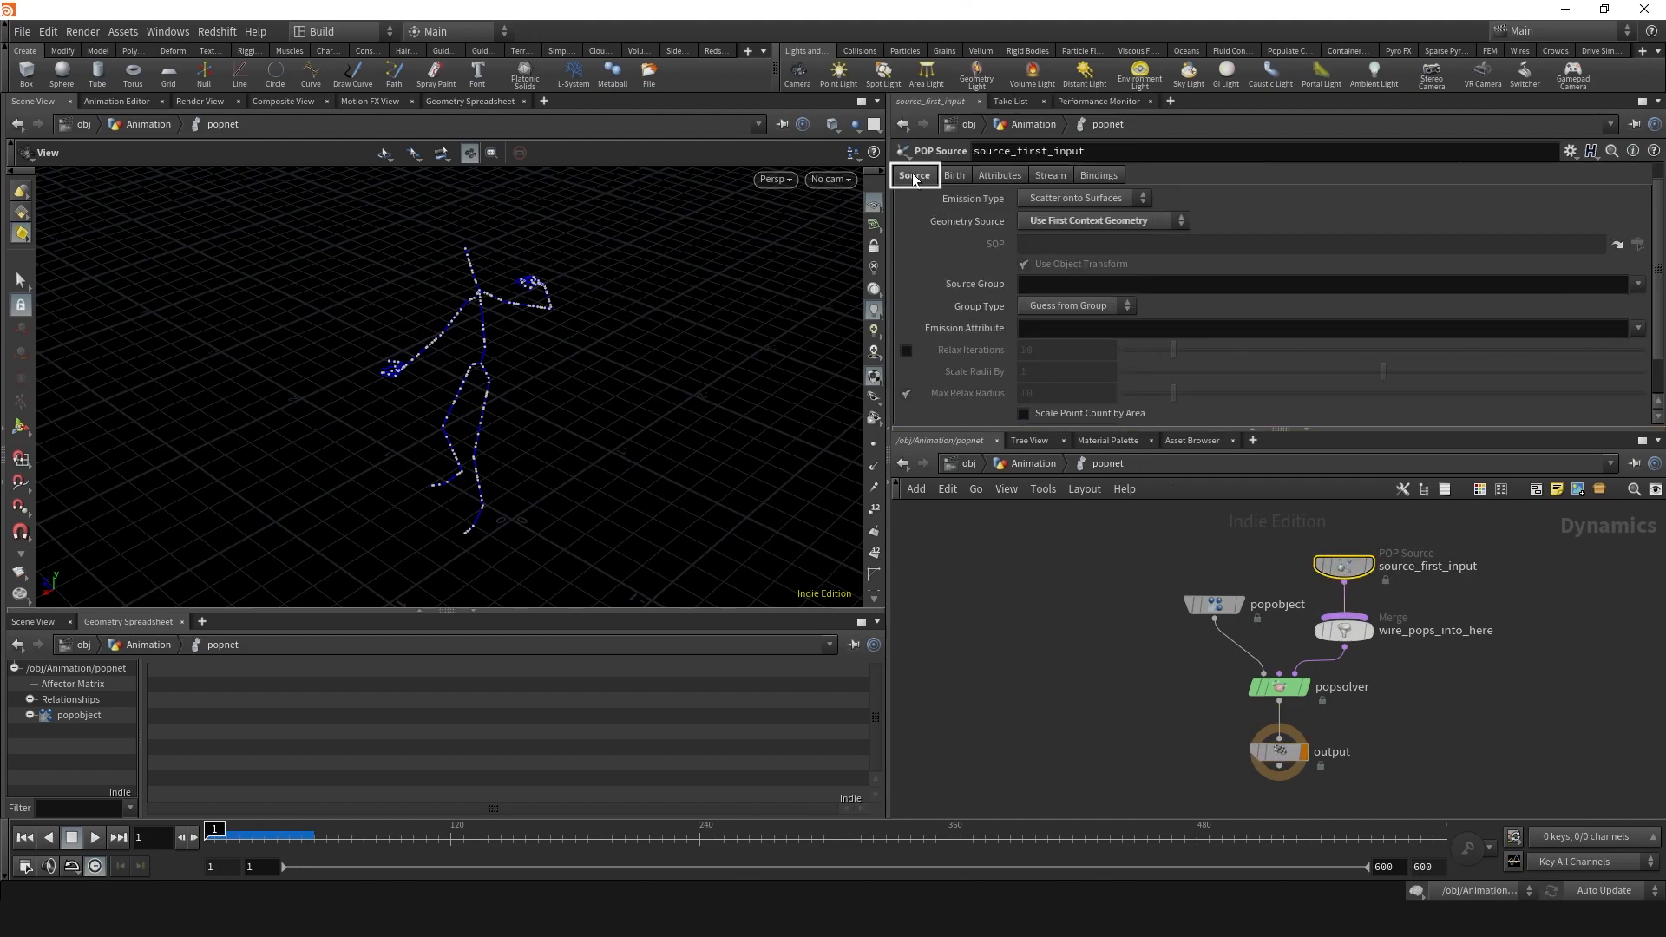
pyautogui.click(1043, 200)
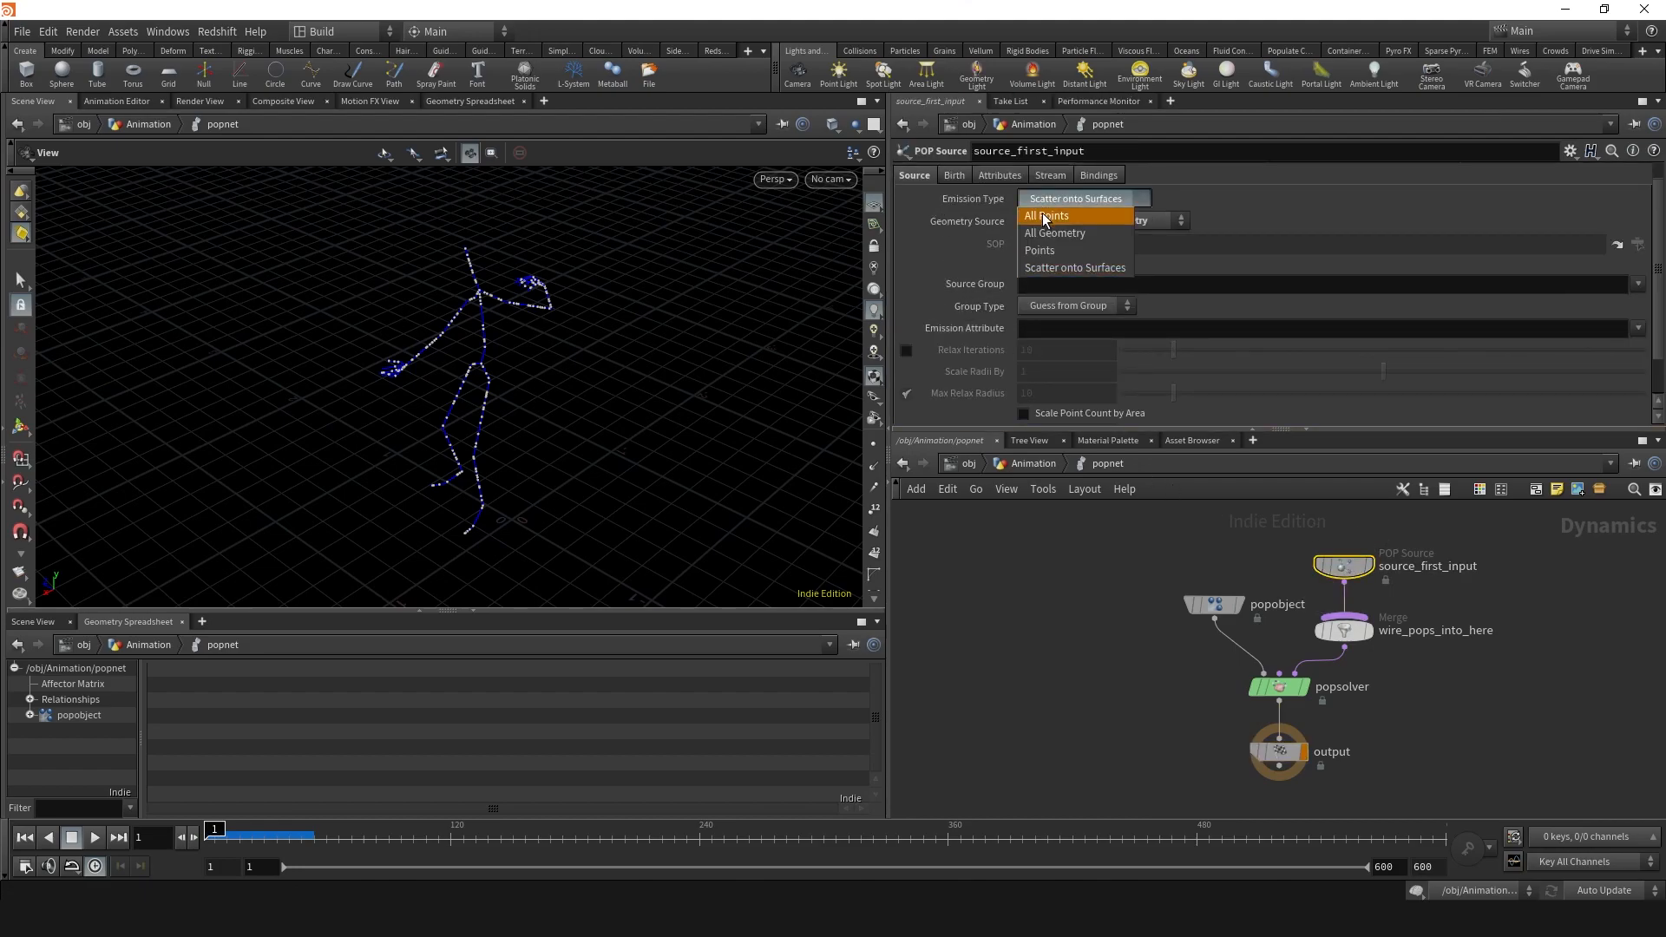
pyautogui.click(1044, 233)
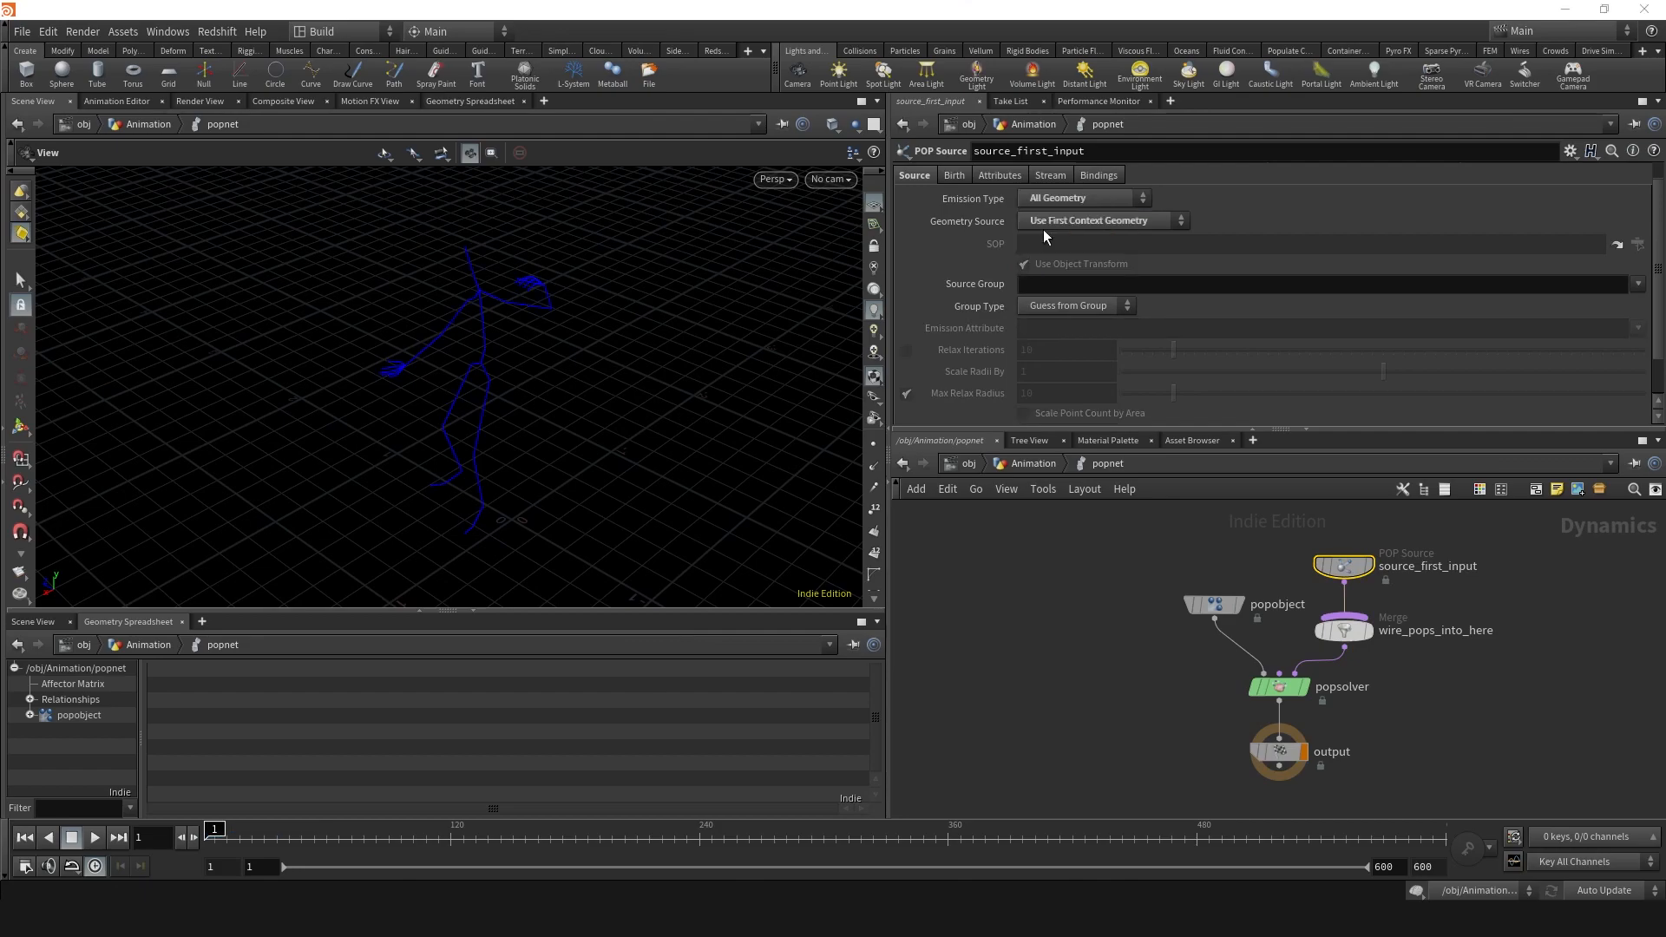
pyautogui.click(955, 175)
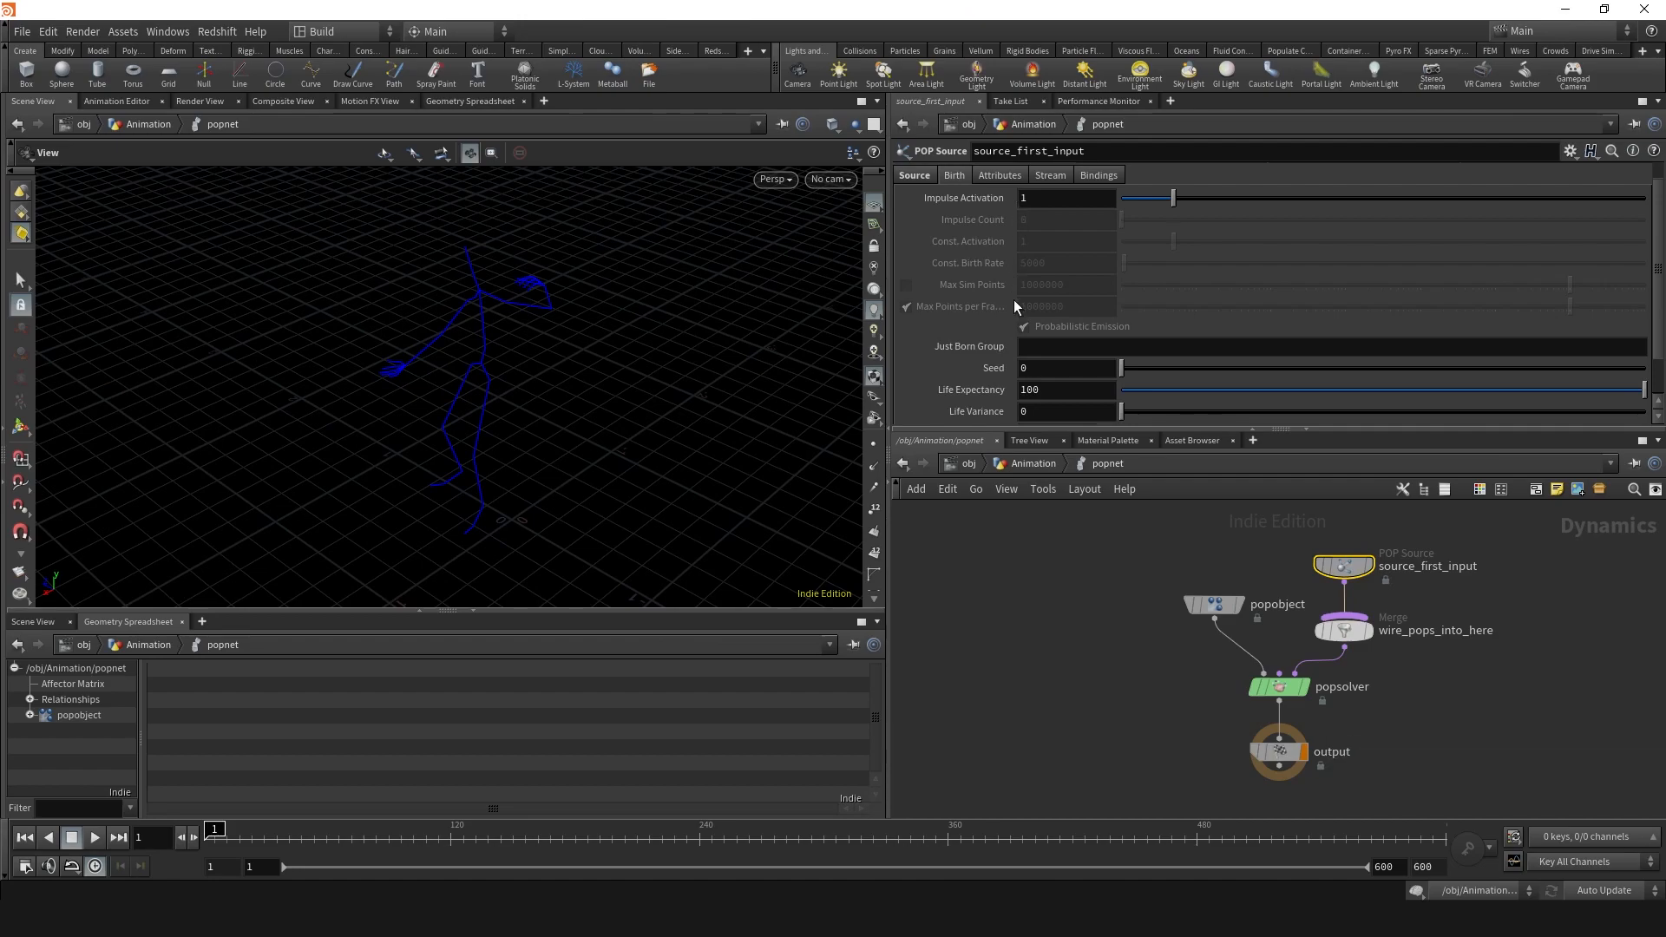
pyautogui.click(1059, 392)
pyautogui.press('Return')
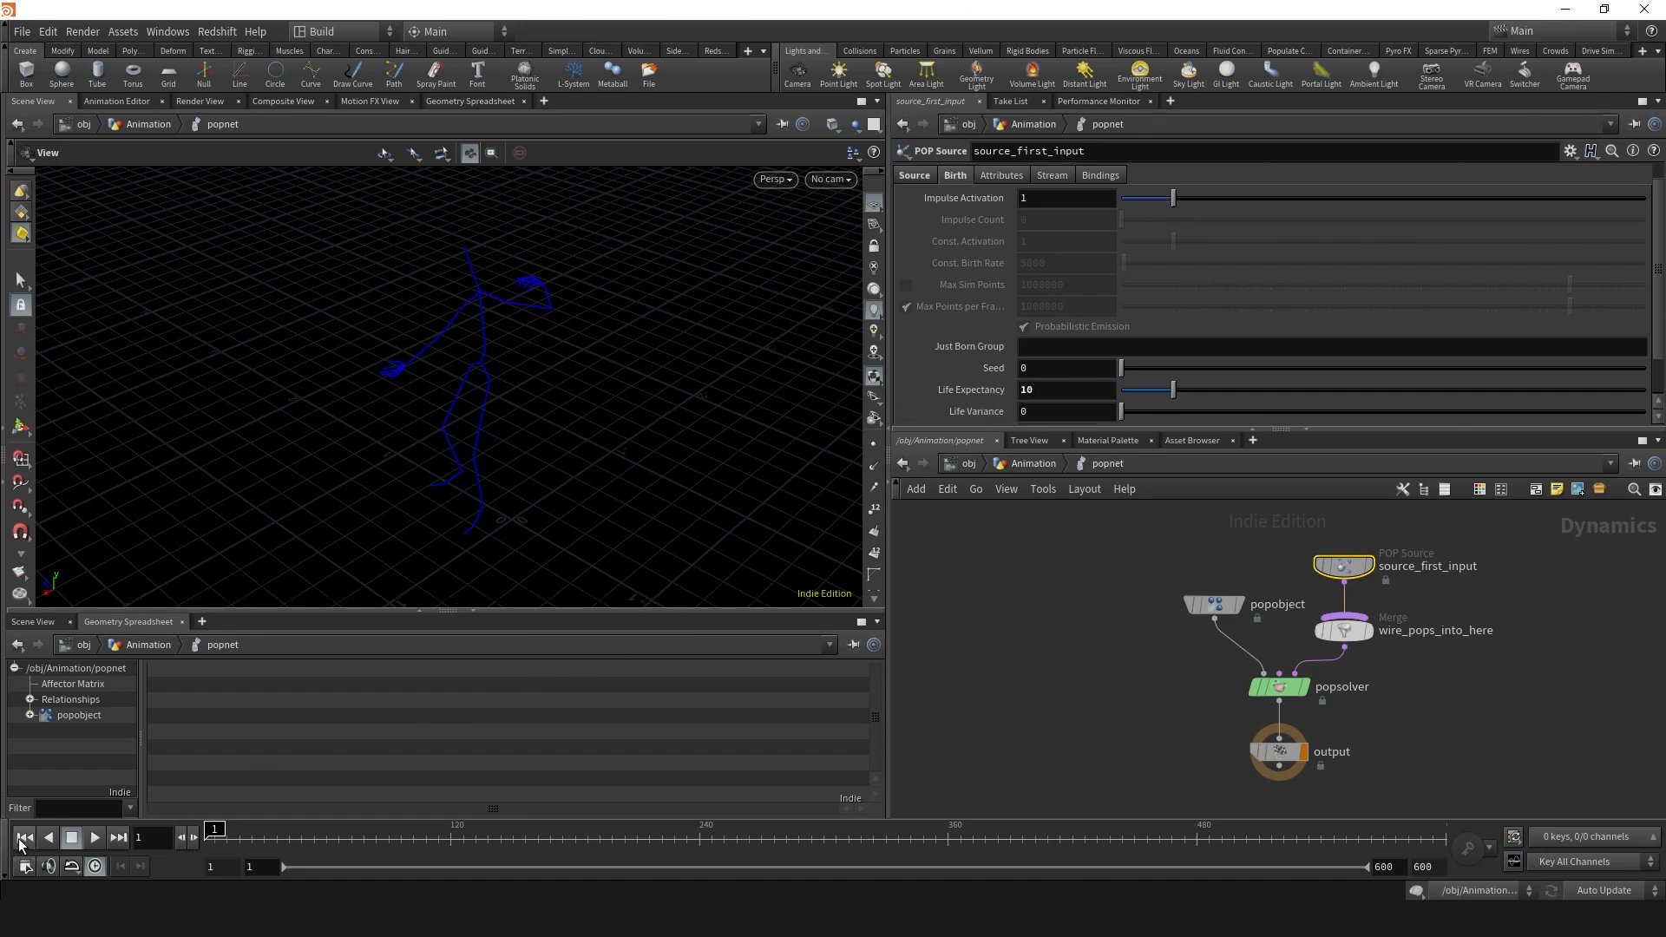
# - Play the simulation to check how the full skeleton lines are emitted, and view the result from another angle
pyautogui.click(94, 837)
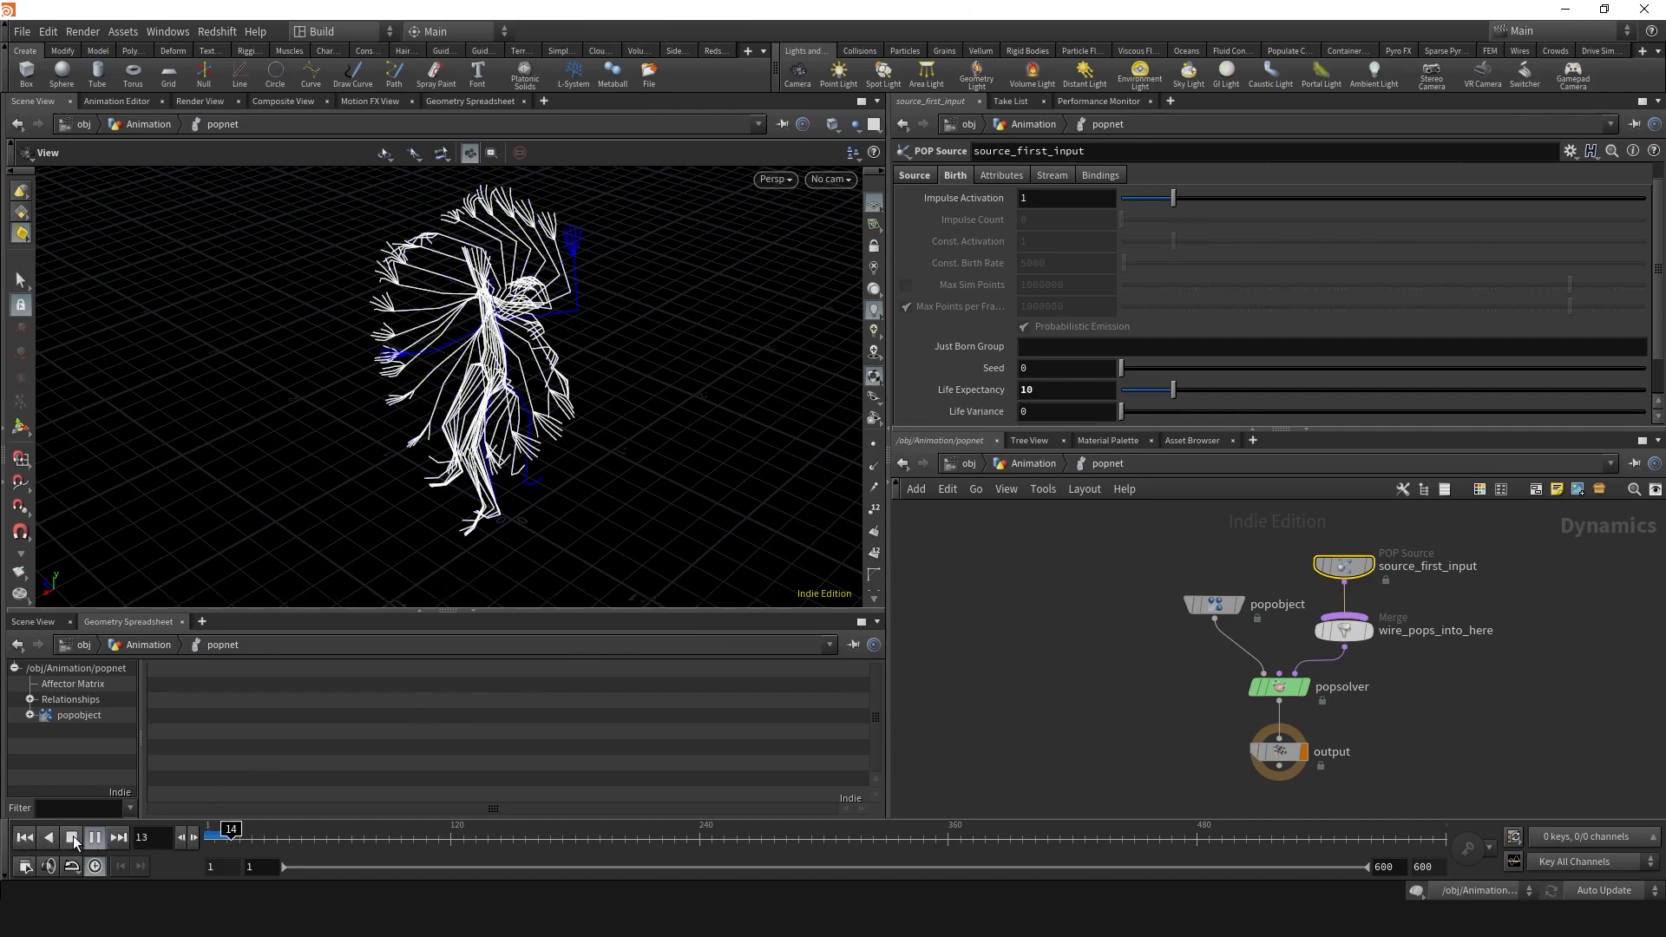
pyautogui.click(72, 838)
pyautogui.moveTo(425, 431); pyautogui.dragTo(311, 394)
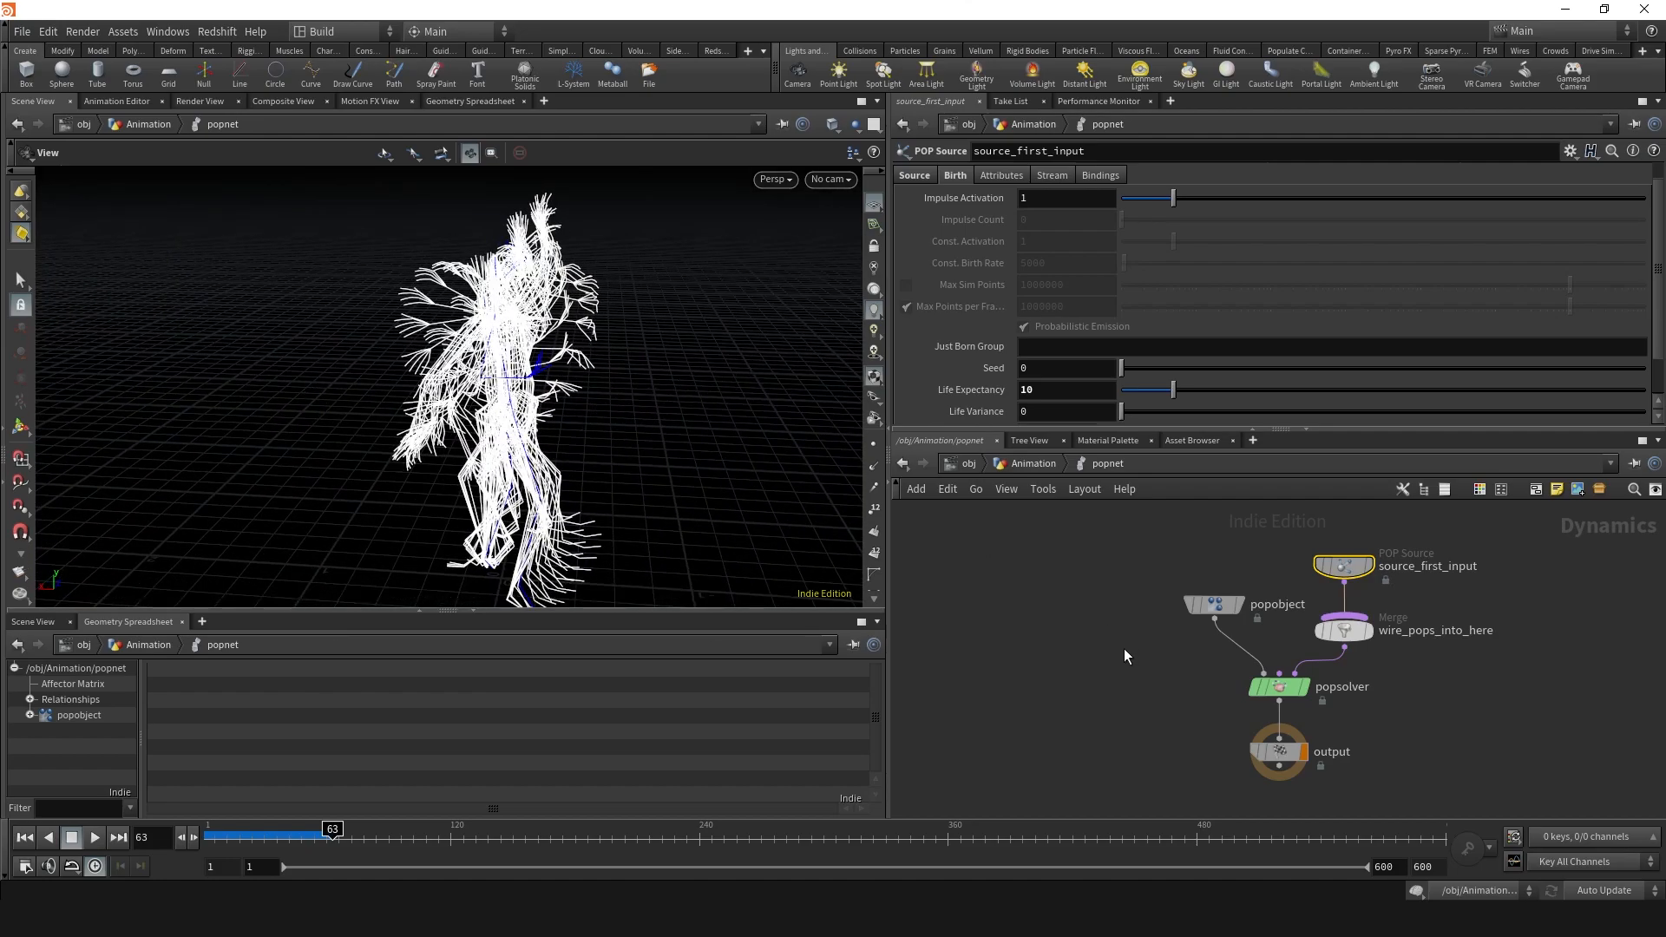
# - Insert a POP Wind node between source_first_input and wire_pops_into_here, moving the source up to make room
pyautogui.scroll(-1, 1125, 651)
pyautogui.moveTo(1109, 660); pyautogui.dragTo(1073, 692, button='middle')
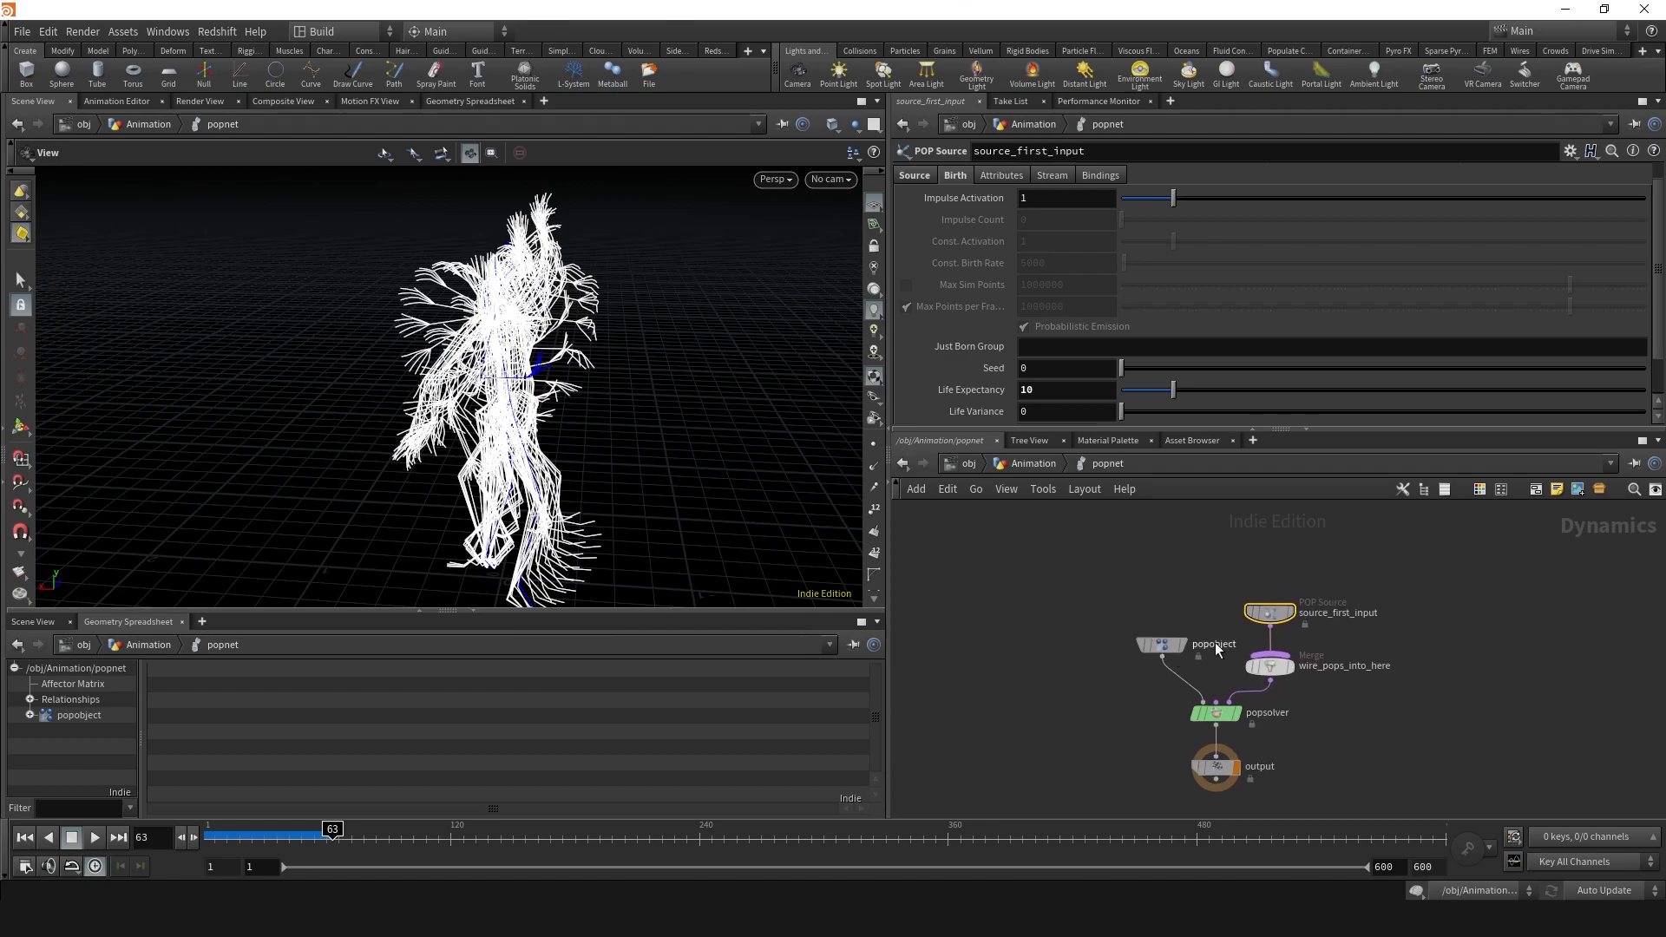
pyautogui.moveTo(1266, 611); pyautogui.dragTo(1267, 558)
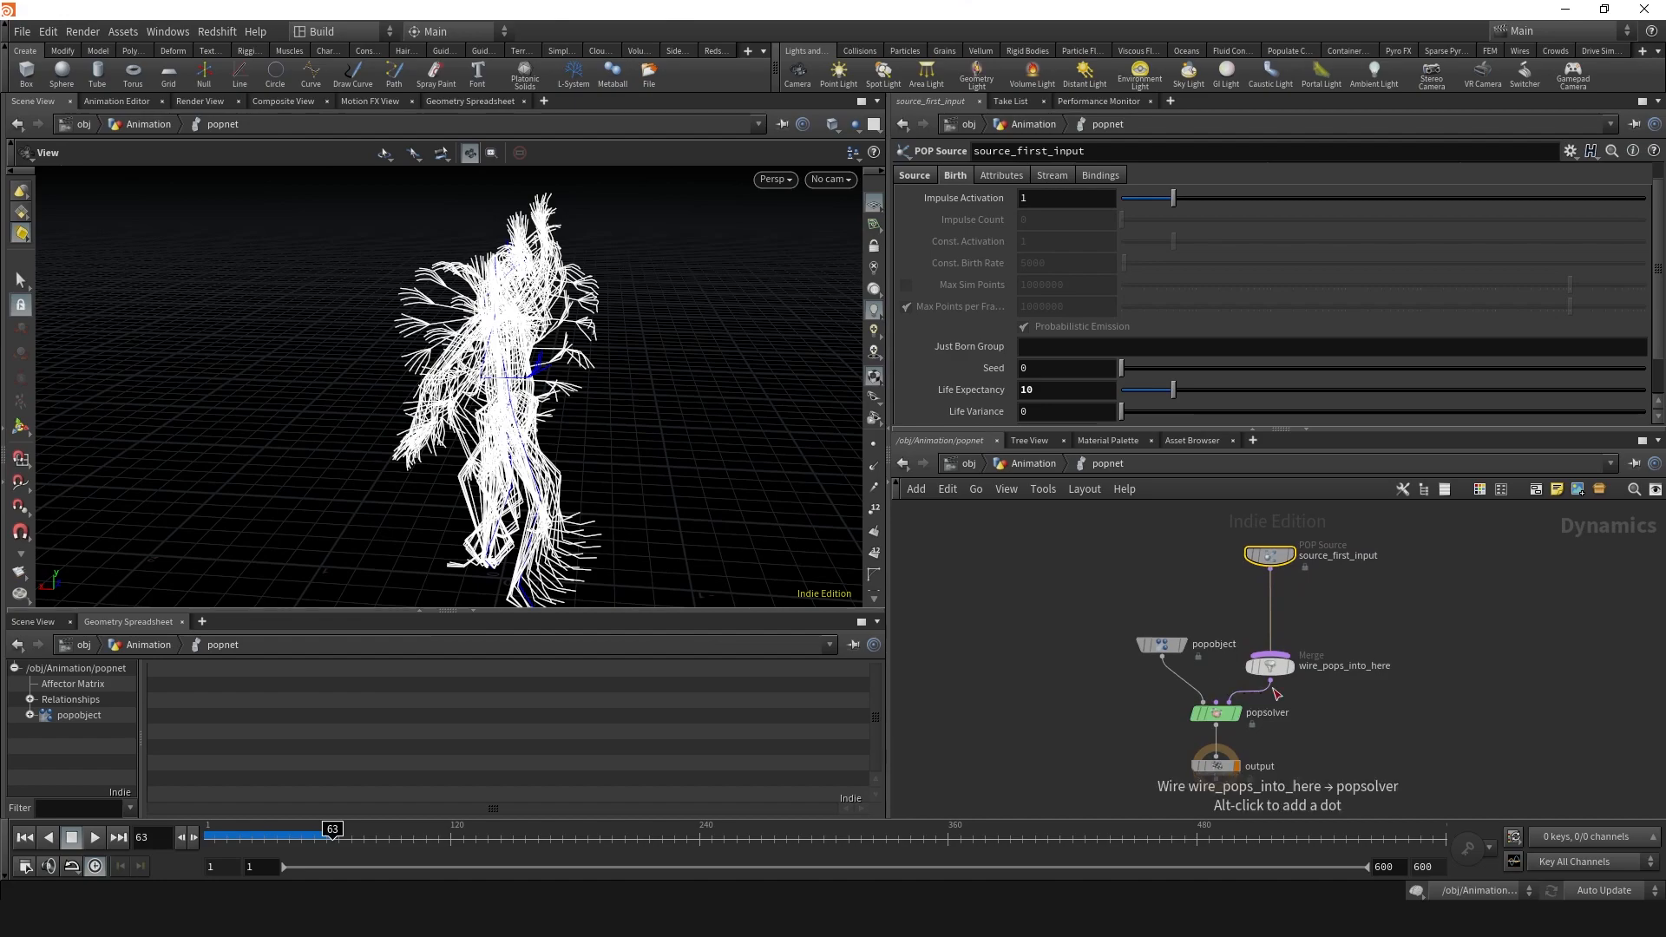
pyautogui.press('Tab')
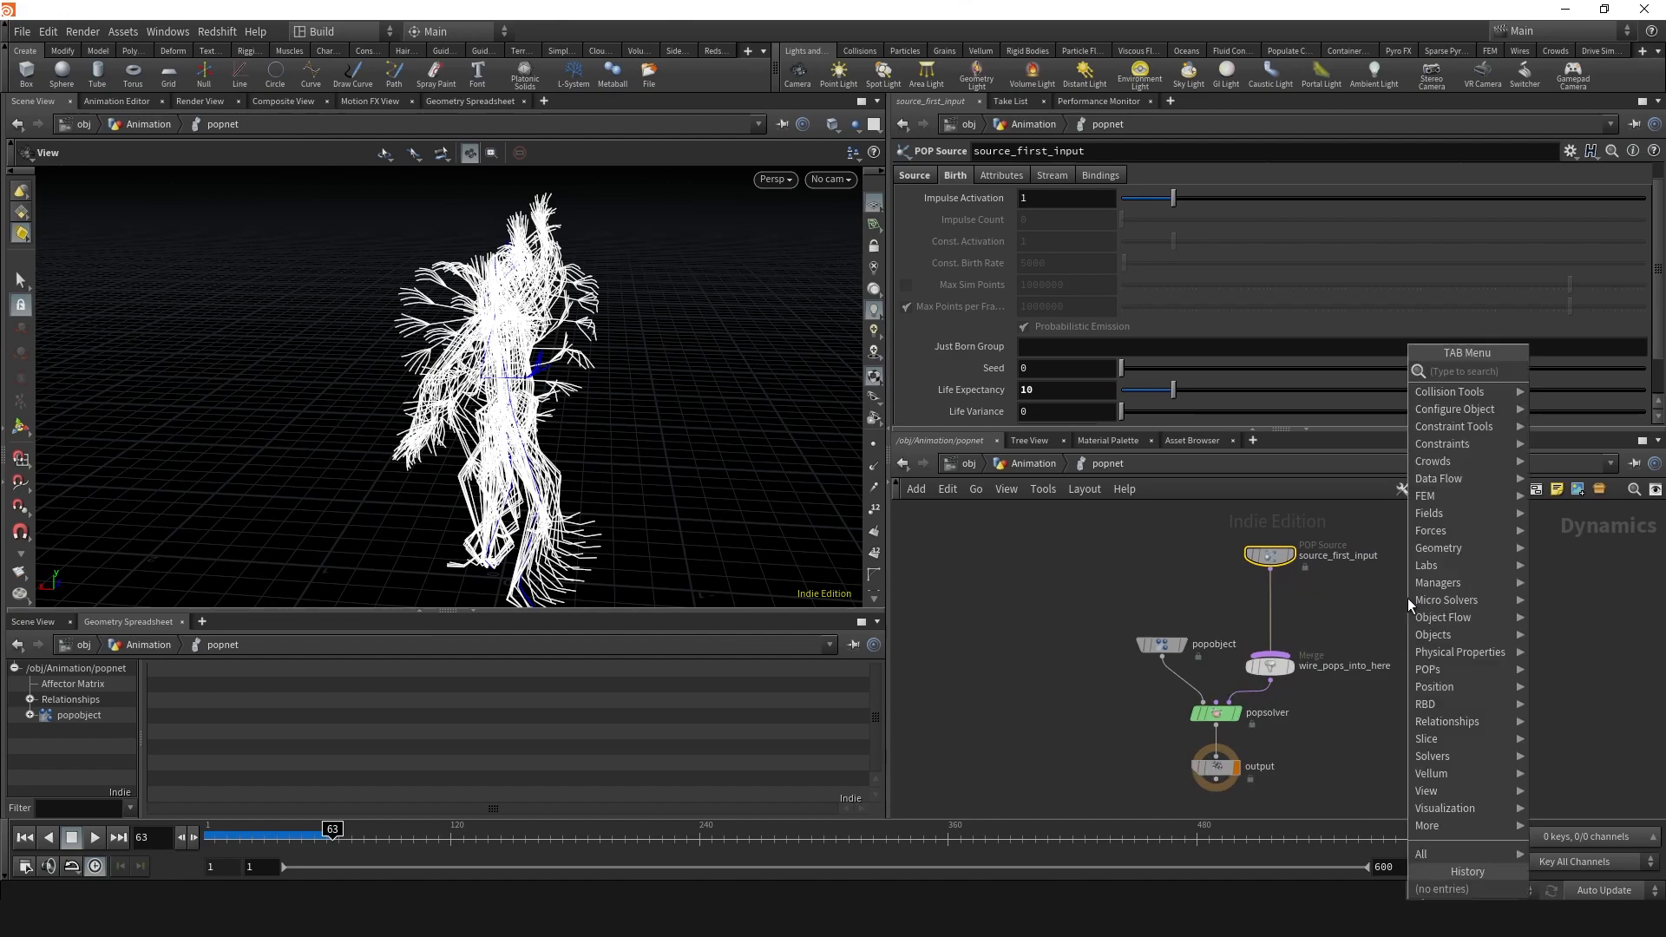
pyautogui.write('pop')
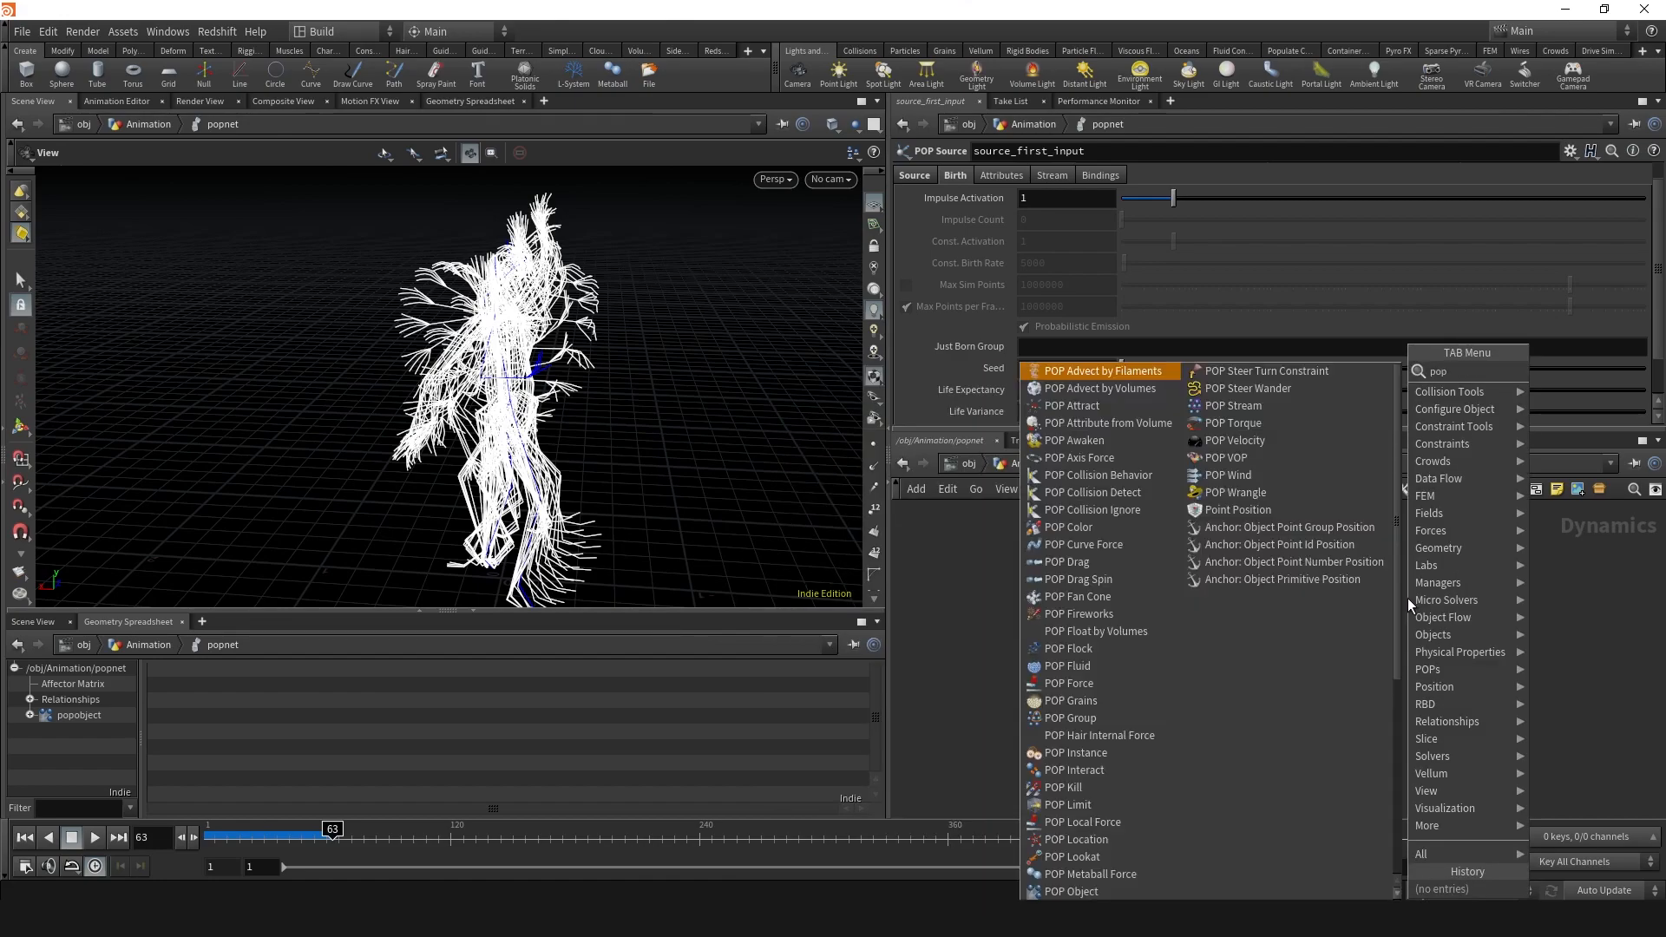
pyautogui.write(' wind')
pyautogui.press('Return')
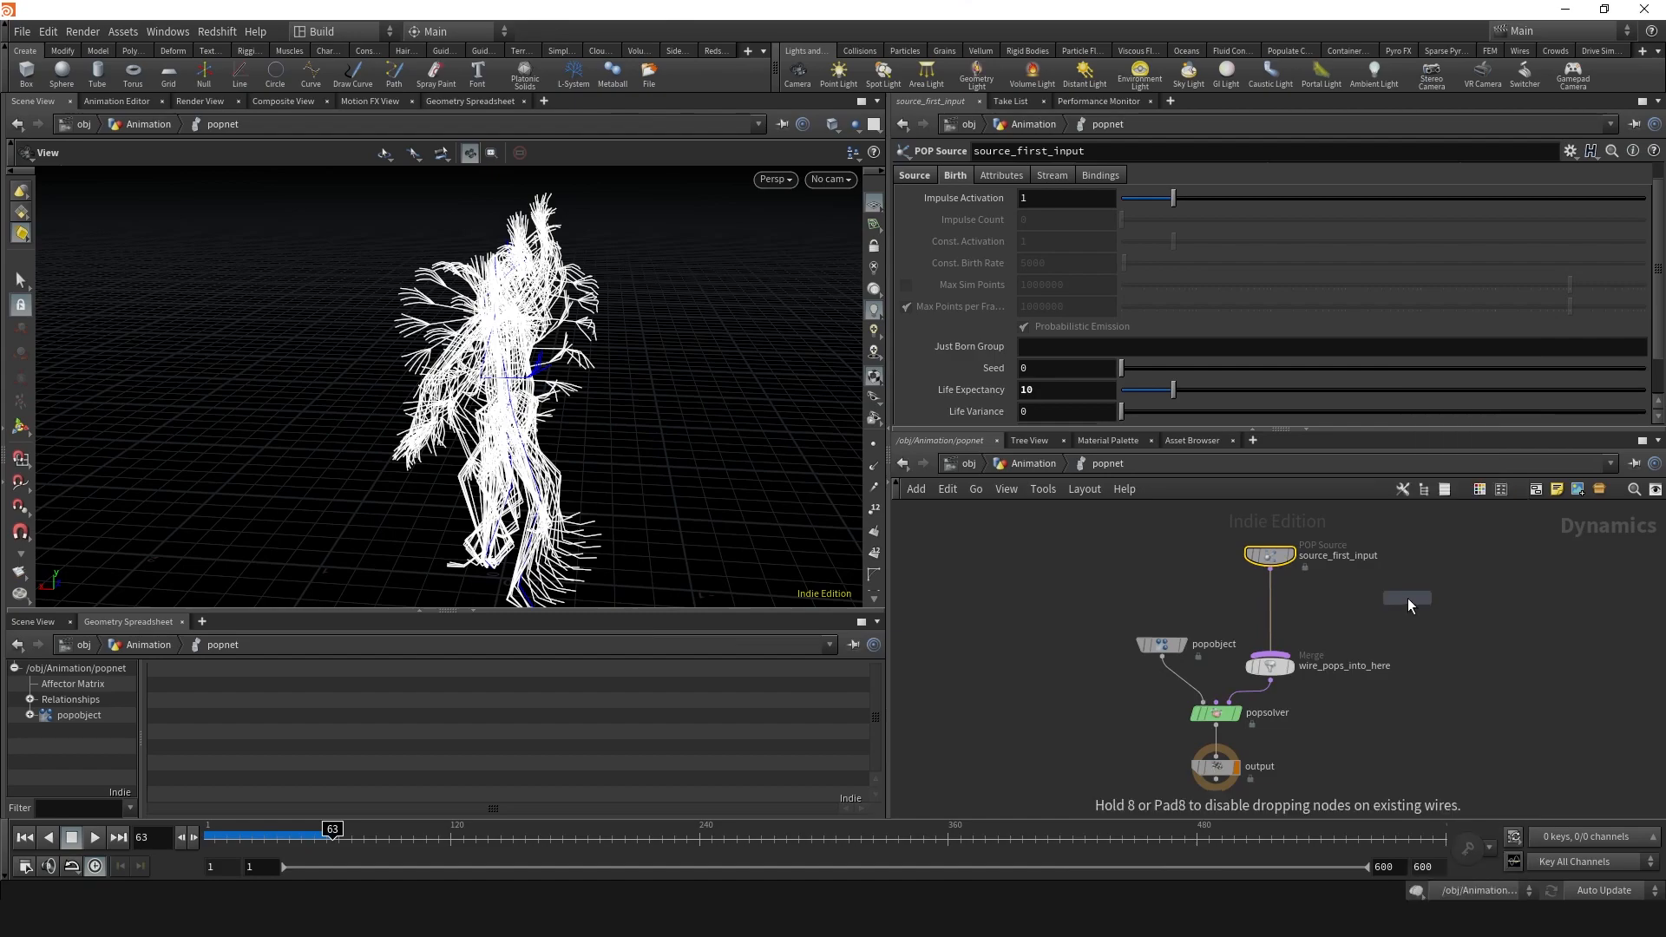
pyautogui.click(1407, 598)
pyautogui.moveTo(1408, 598); pyautogui.dragTo(1271, 597)
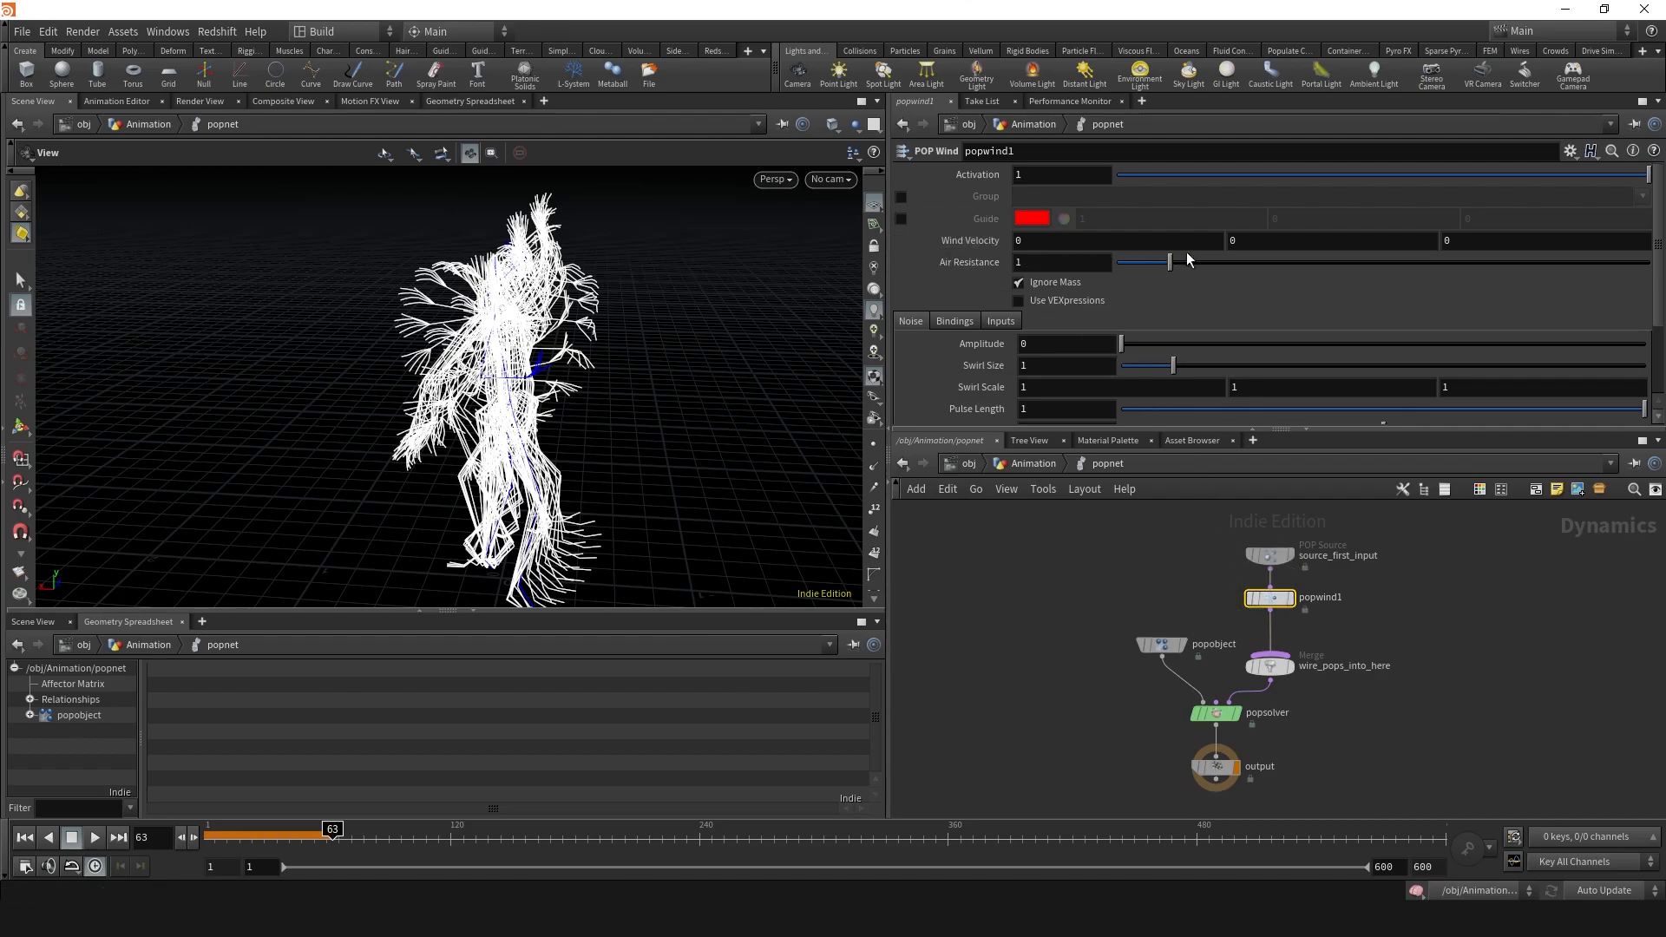
# - Set popwind1's wind velocity to 5 in X and 0.5 in Y
pyautogui.moveTo(685, 424); pyautogui.dragTo(522, 467)
pyautogui.moveTo(522, 467); pyautogui.dragTo(388, 510, button='middle')
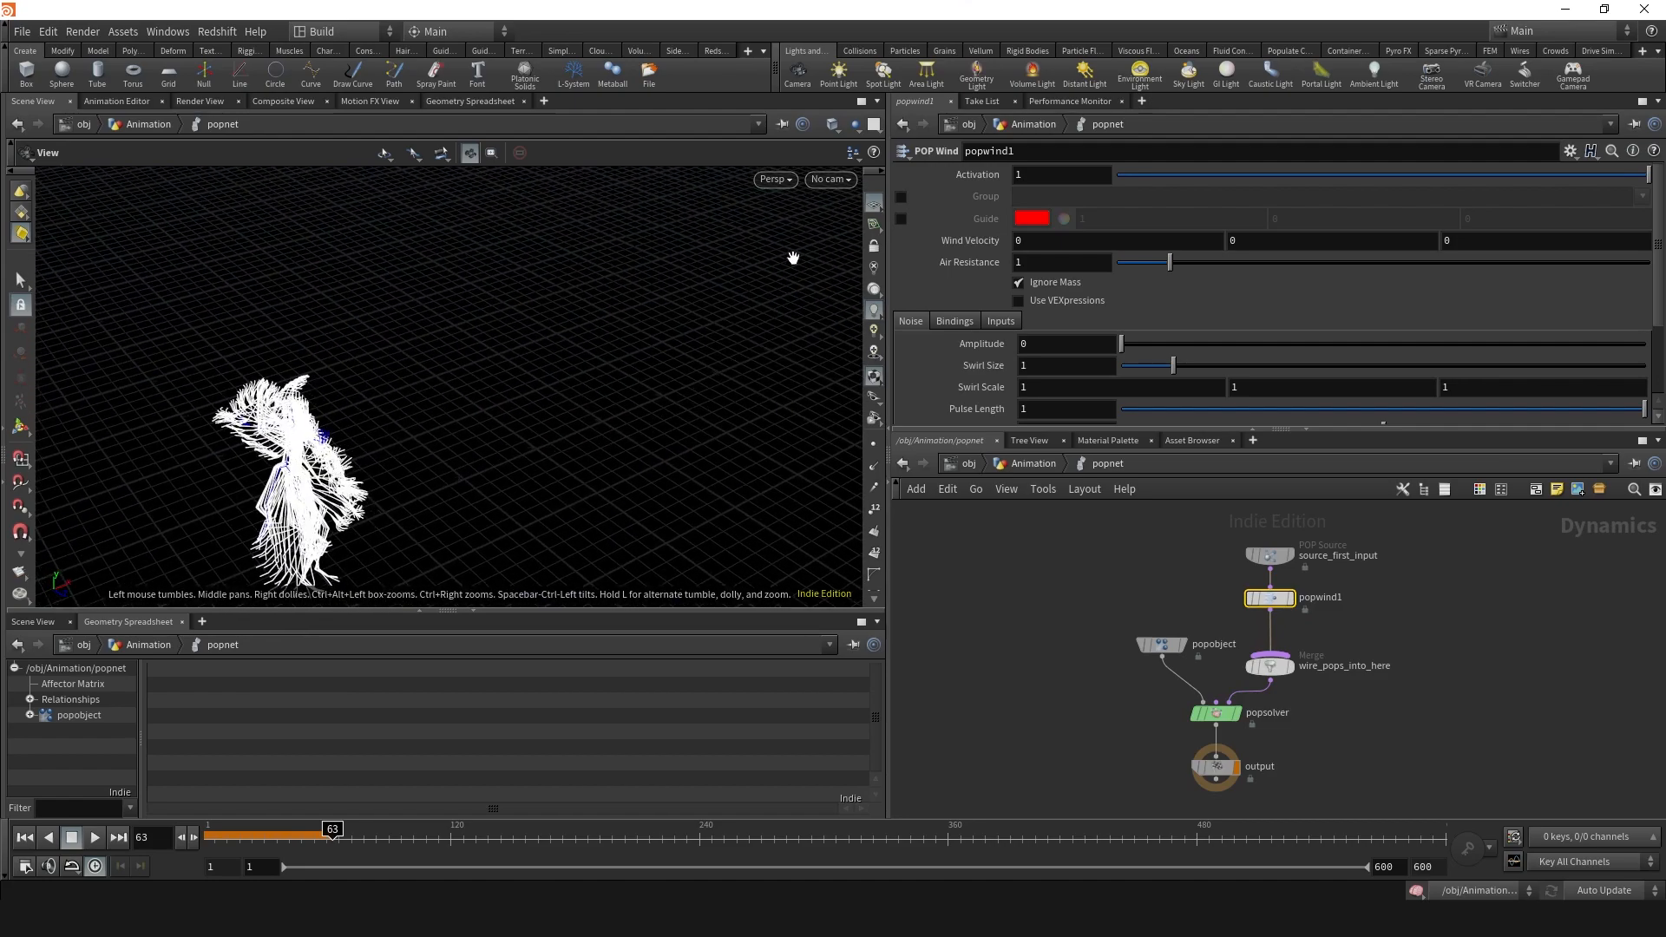
pyautogui.click(1041, 240)
pyautogui.write('5')
pyautogui.click(1245, 241)
pyautogui.write('.5')
pyautogui.press('Return')
# - Play the simulation from the first frame to check how the wind carries the skeleton lines away
pyautogui.hotkey('ctrl', 'Up')
pyautogui.click(95, 840)
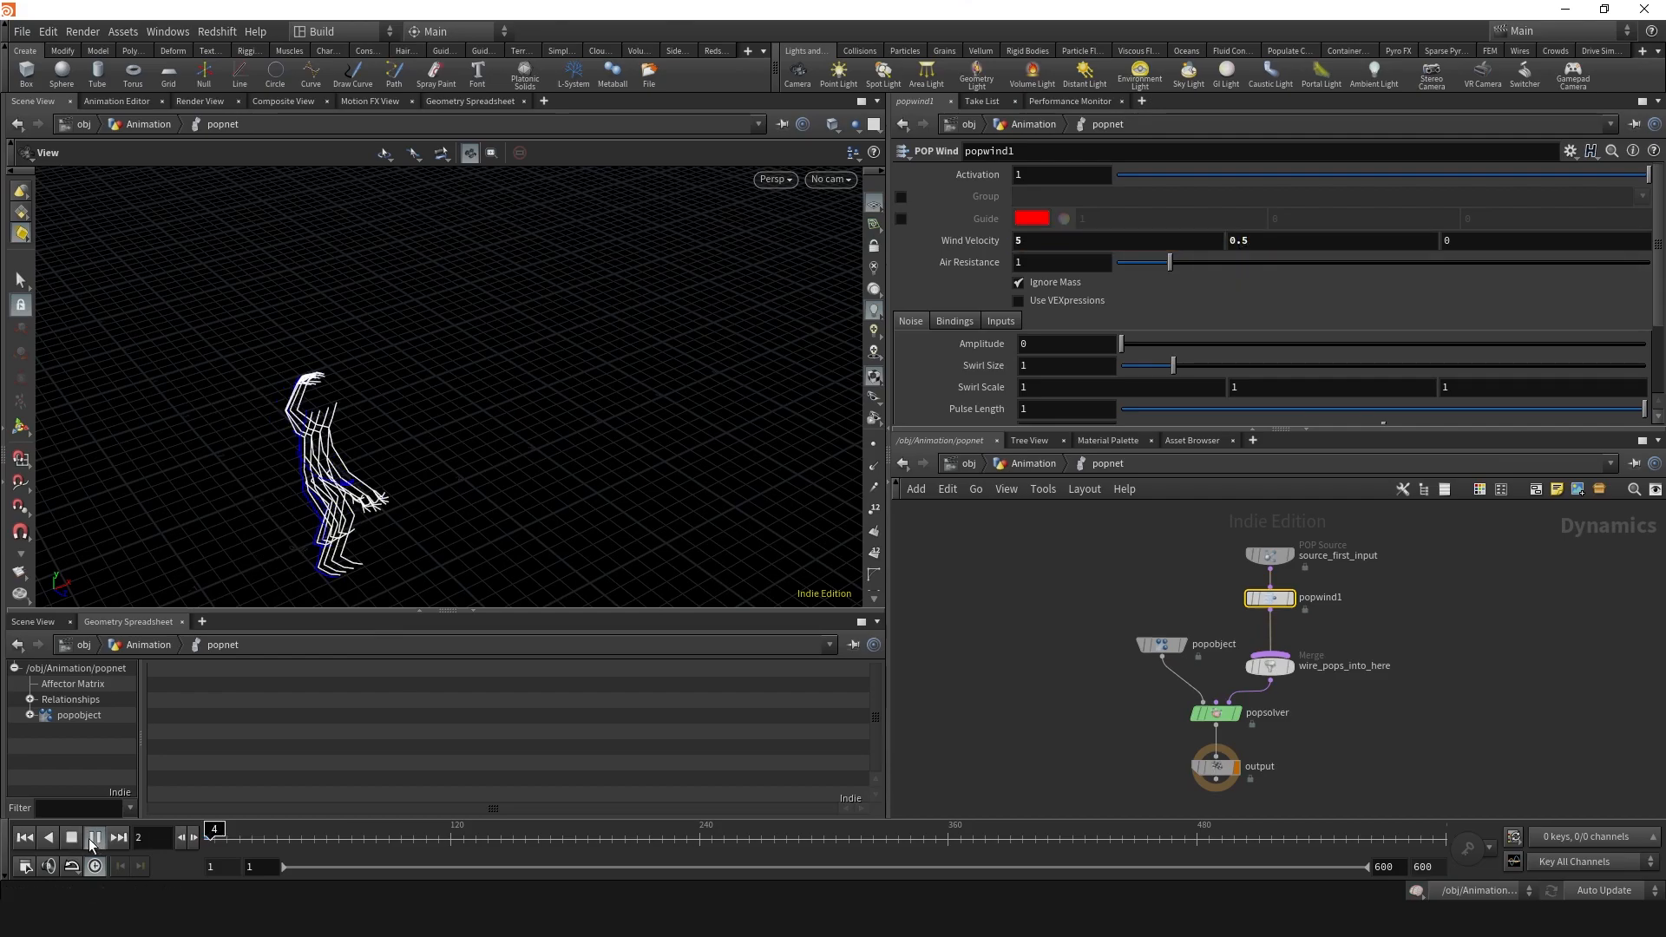
pyautogui.click(73, 842)
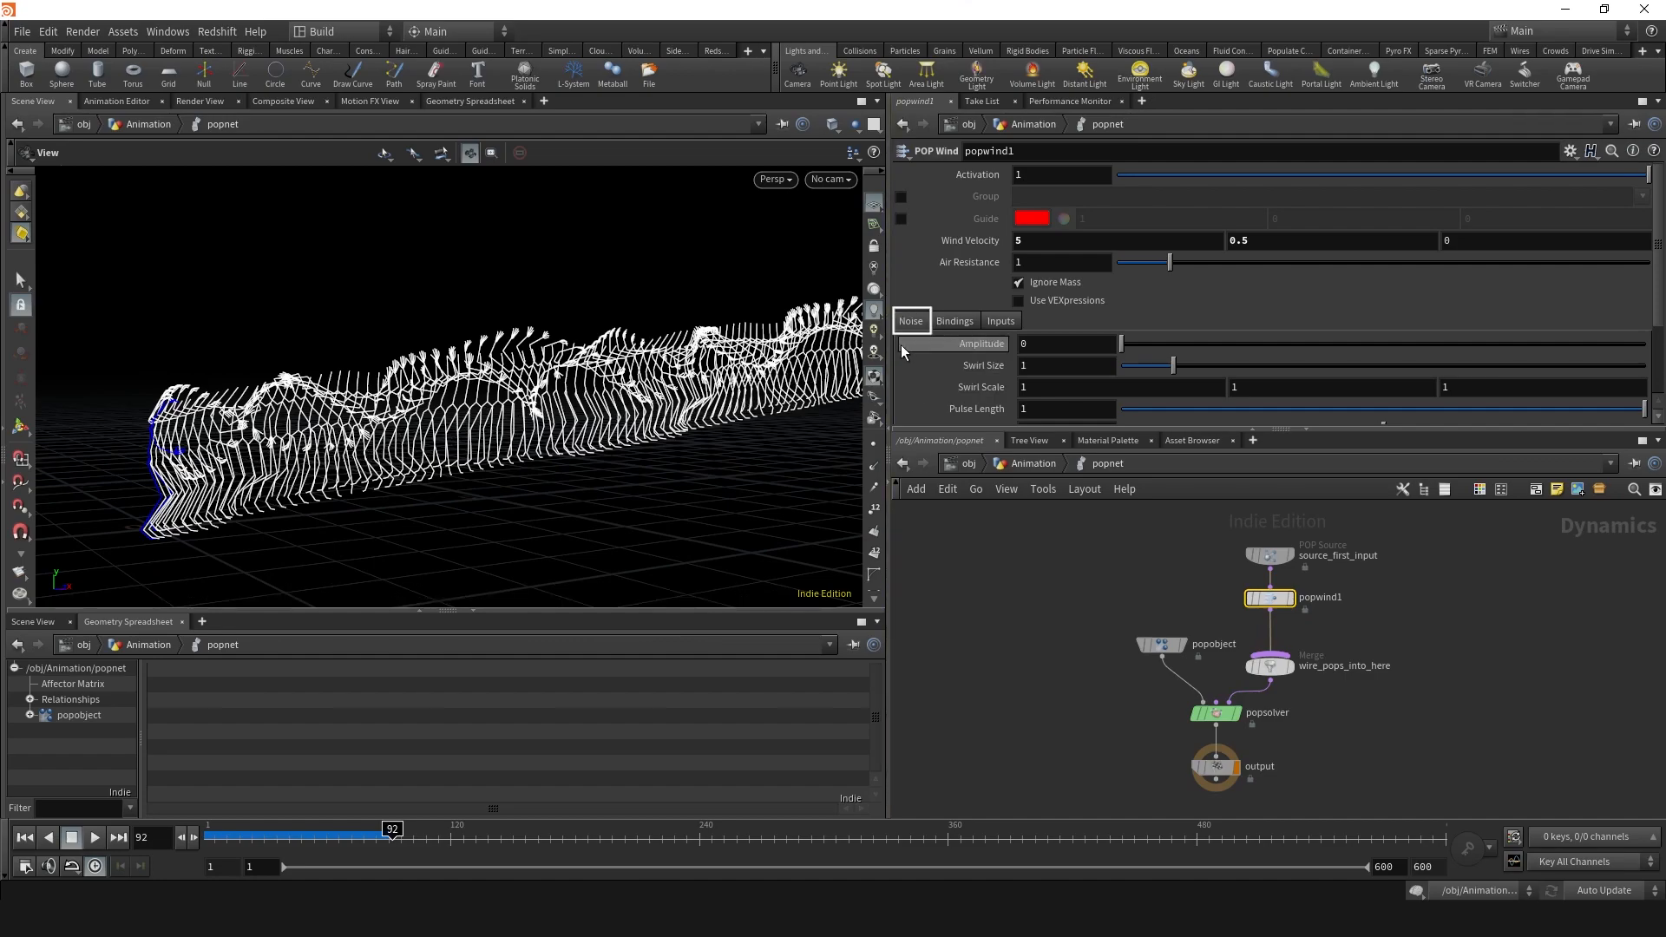
# - Set the noise of popwind1 to amplitude 1 and swirl size 10
pyautogui.scroll(-3, 920, 343)
pyautogui.scroll(-2, 920, 344)
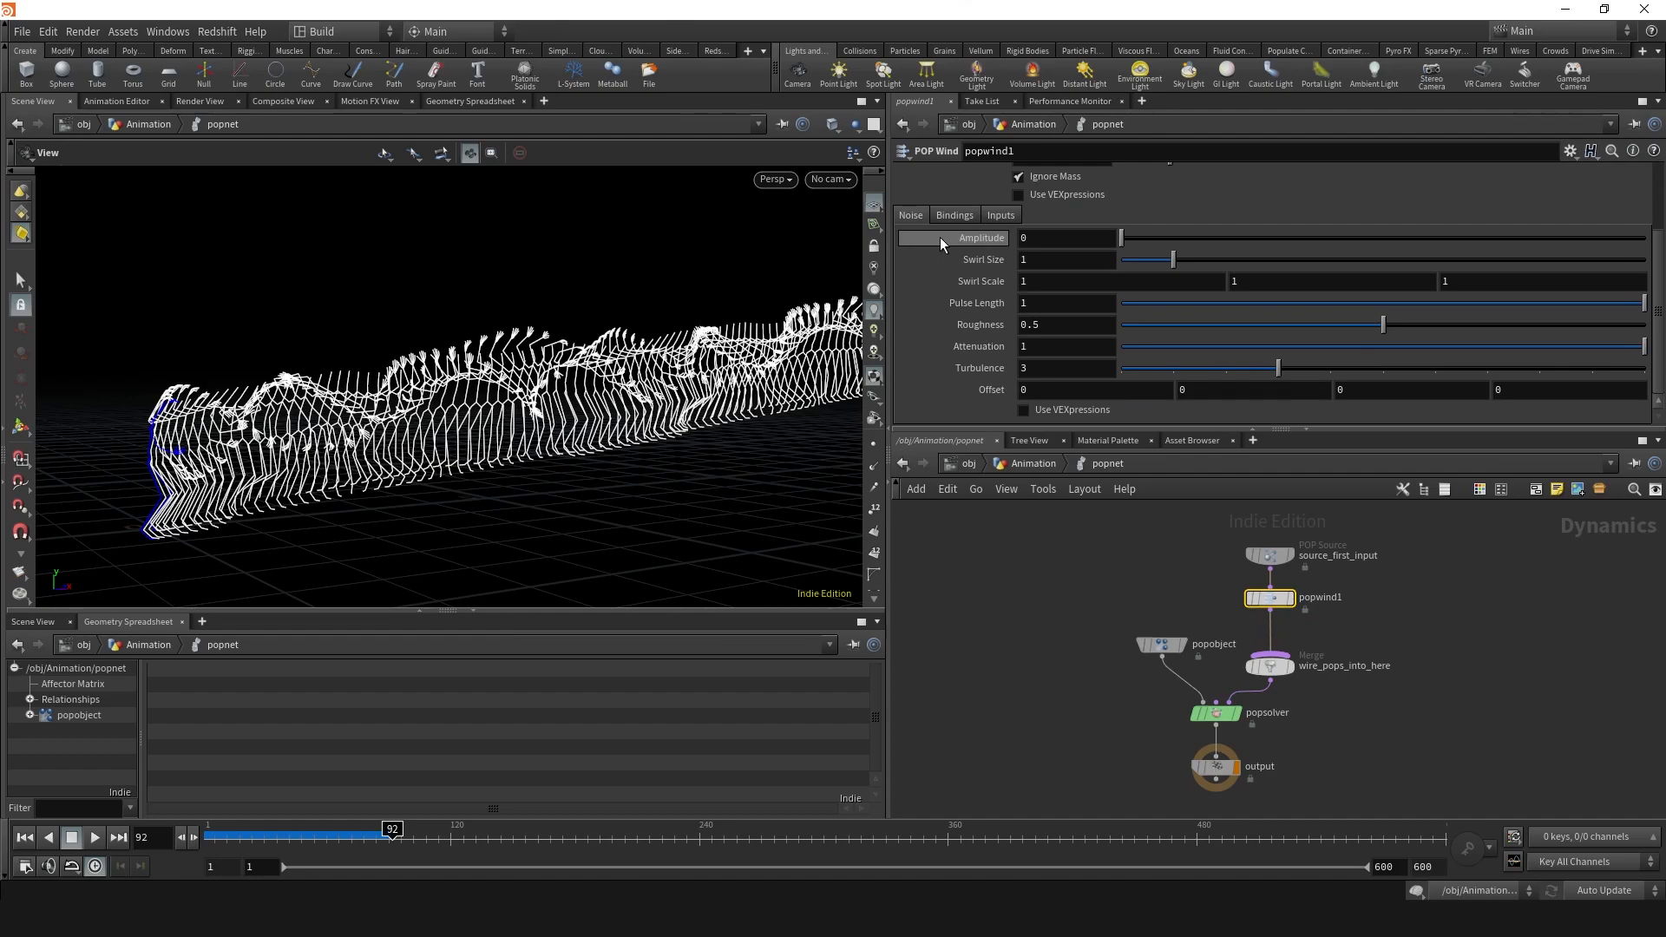
pyautogui.click(1022, 238)
pyautogui.click(1052, 256)
pyautogui.write('10')
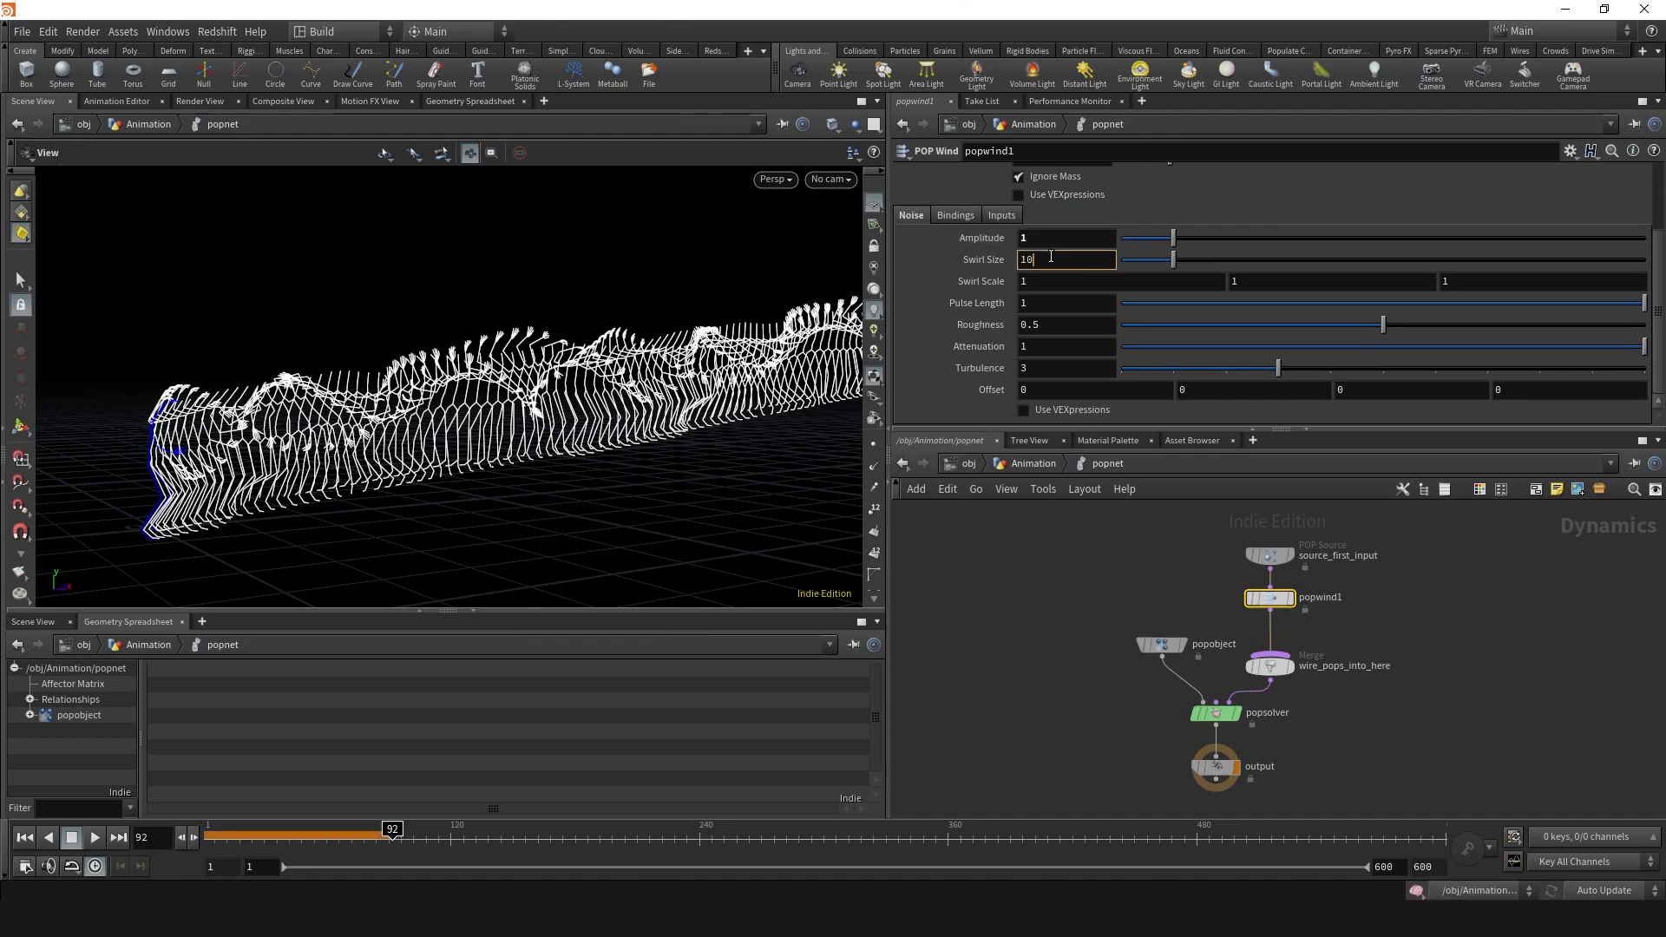
pyautogui.press('Return')
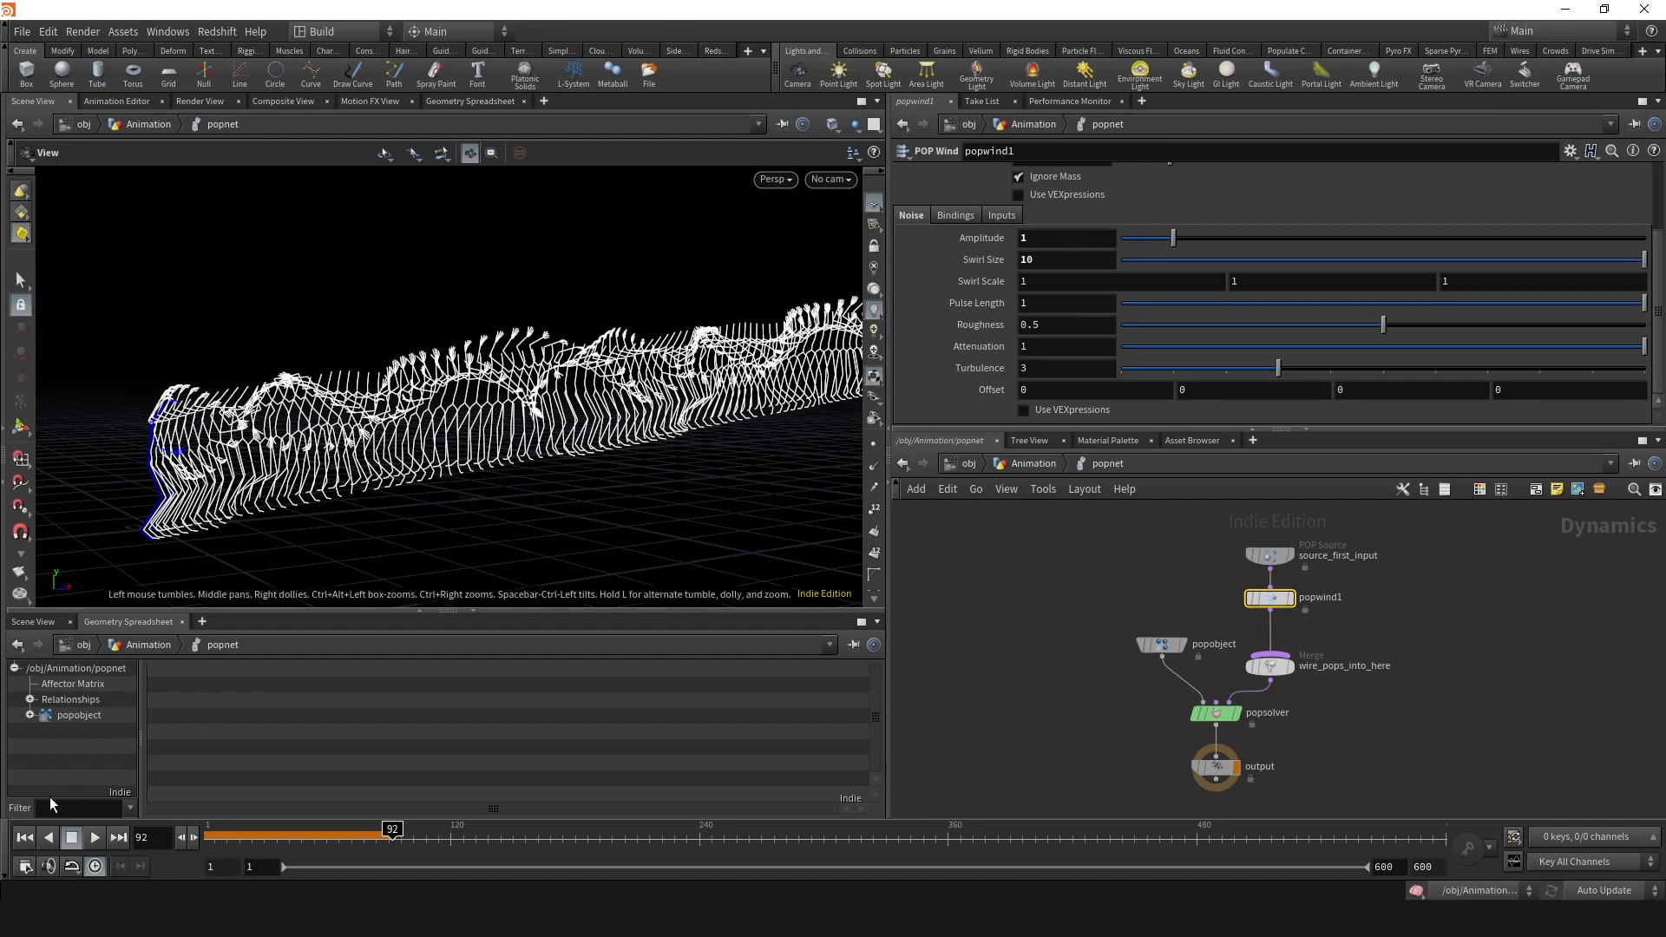
# - Play the simulation from the first frame to check how the wind noise distorts the skeleton trail
pyautogui.click(24, 837)
pyautogui.click(94, 838)
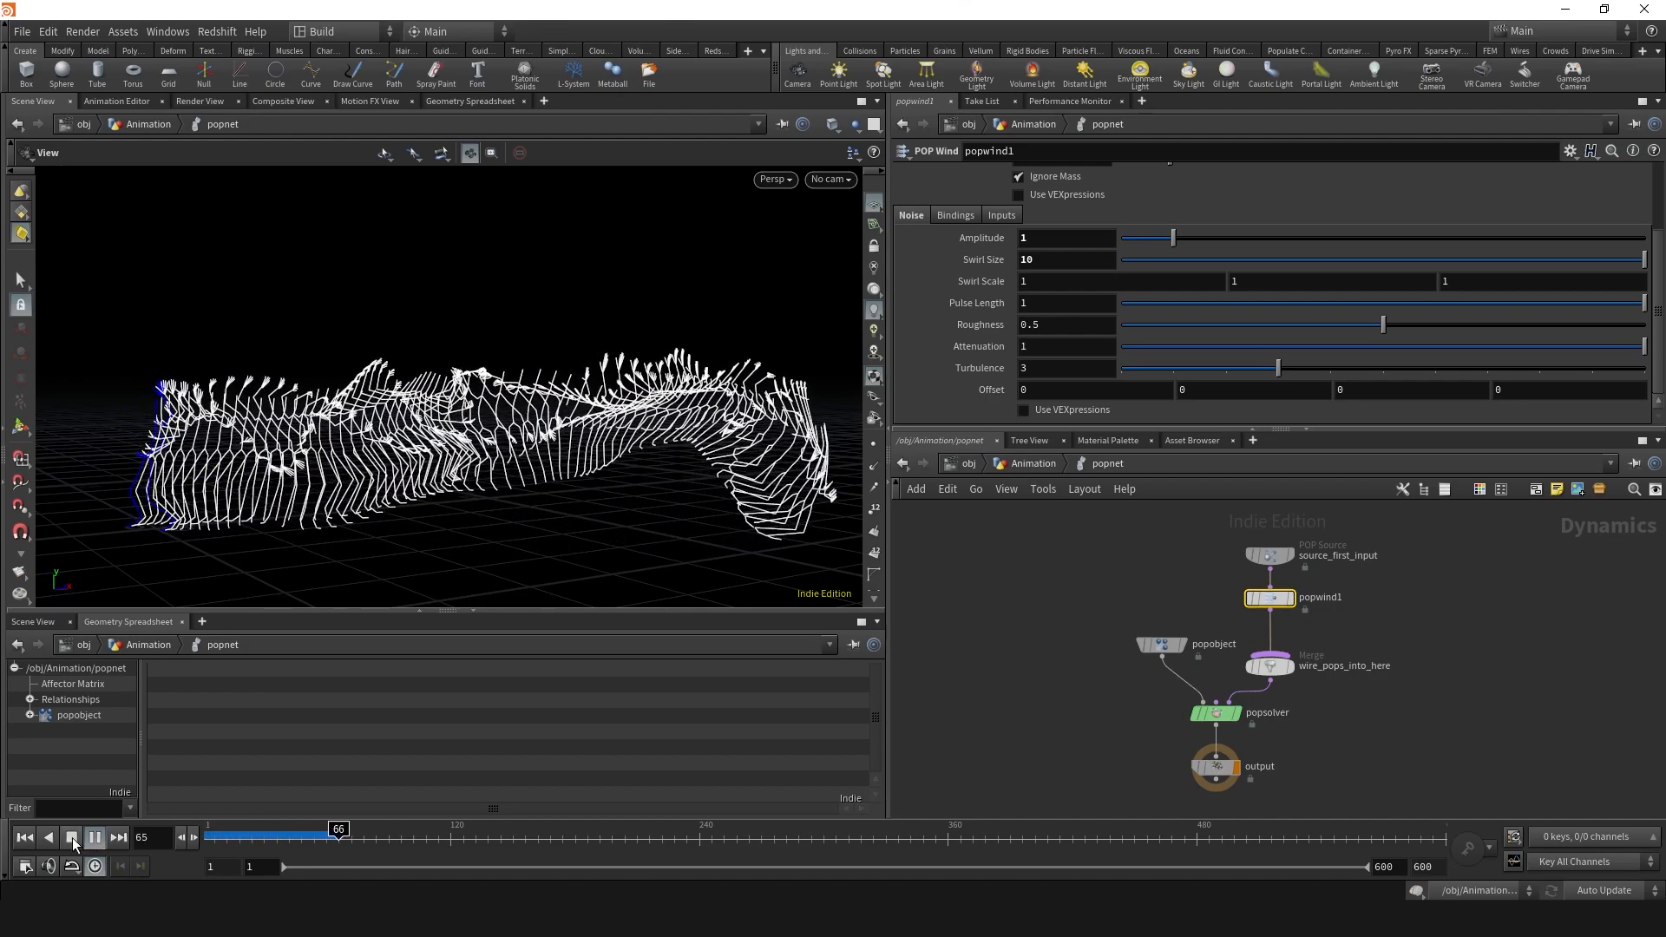
pyautogui.click(73, 840)
pyautogui.moveTo(470, 443)
pyautogui.mouseDown()
pyautogui.moveTo(584, 483)
pyautogui.moveTo(447, 444)
pyautogui.mouseUp()
# - Insert a POP Drag node between popwind1 and wire_pops_into_here
pyautogui.press('Tab')
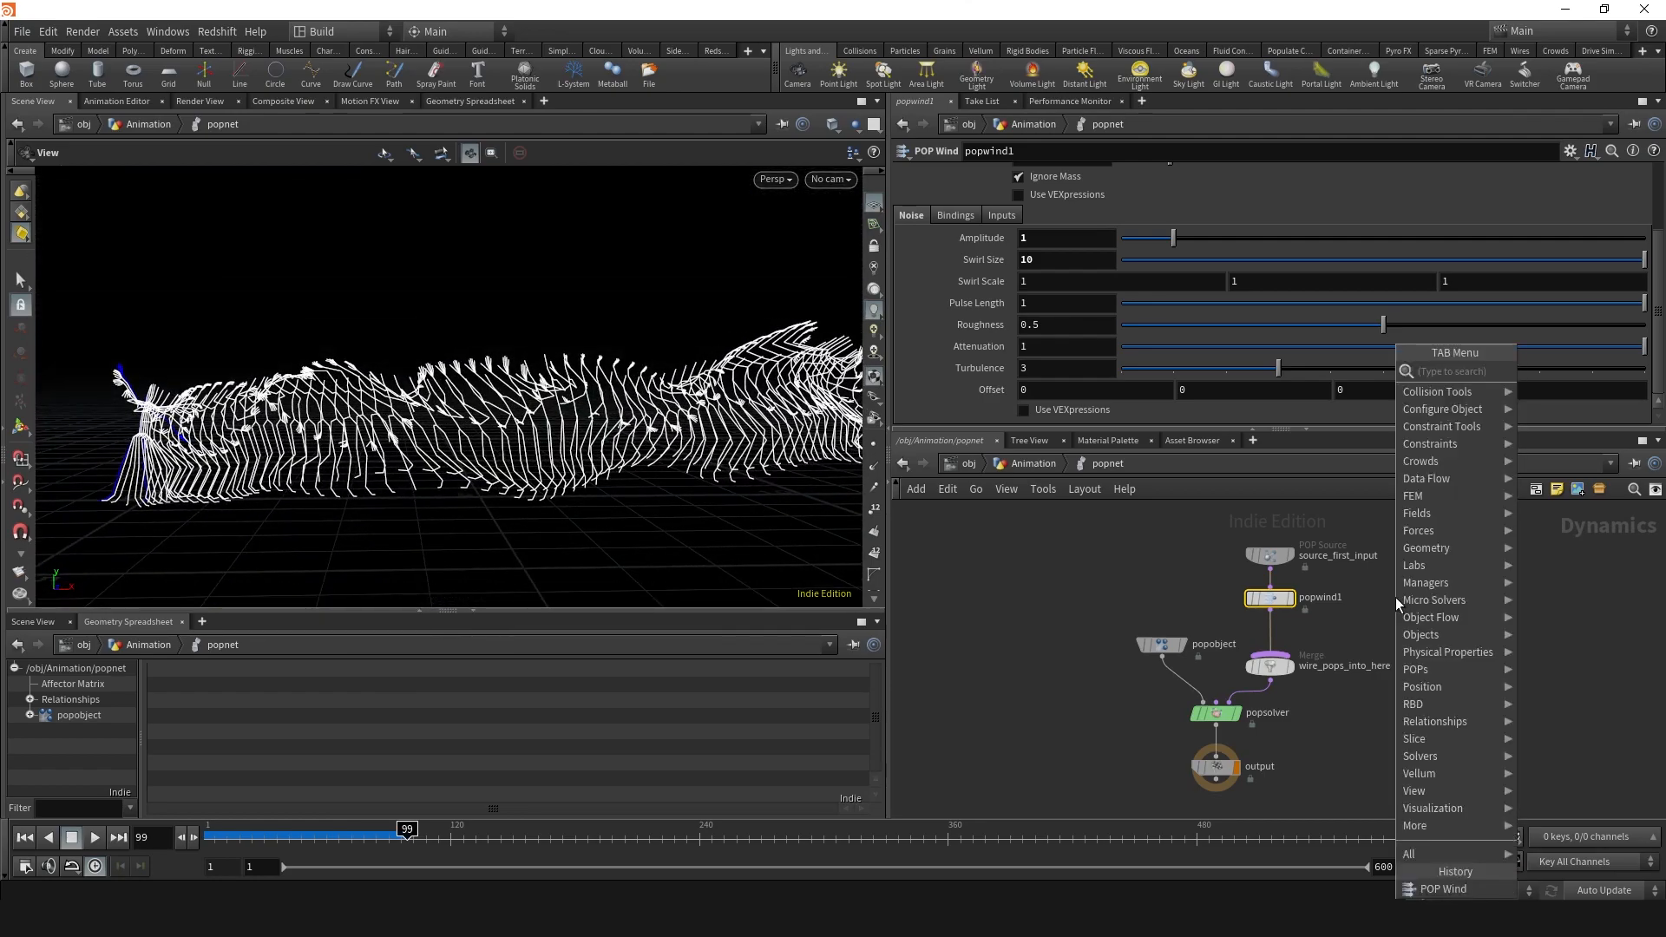
pyautogui.write('pop dra')
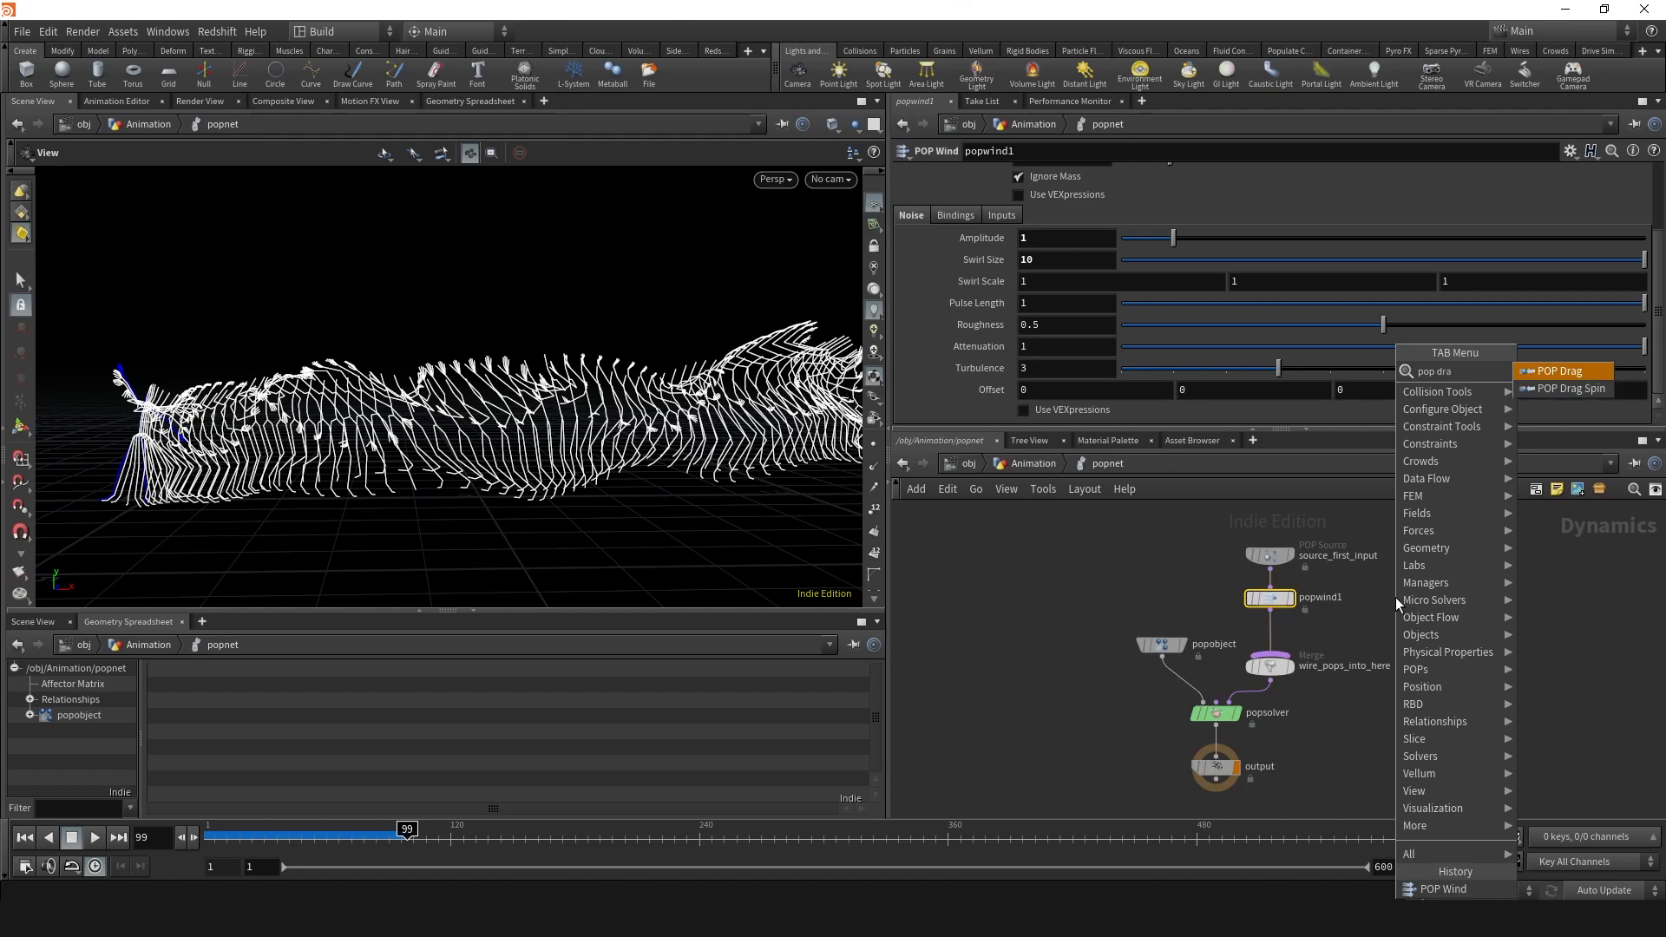
pyautogui.press('Return')
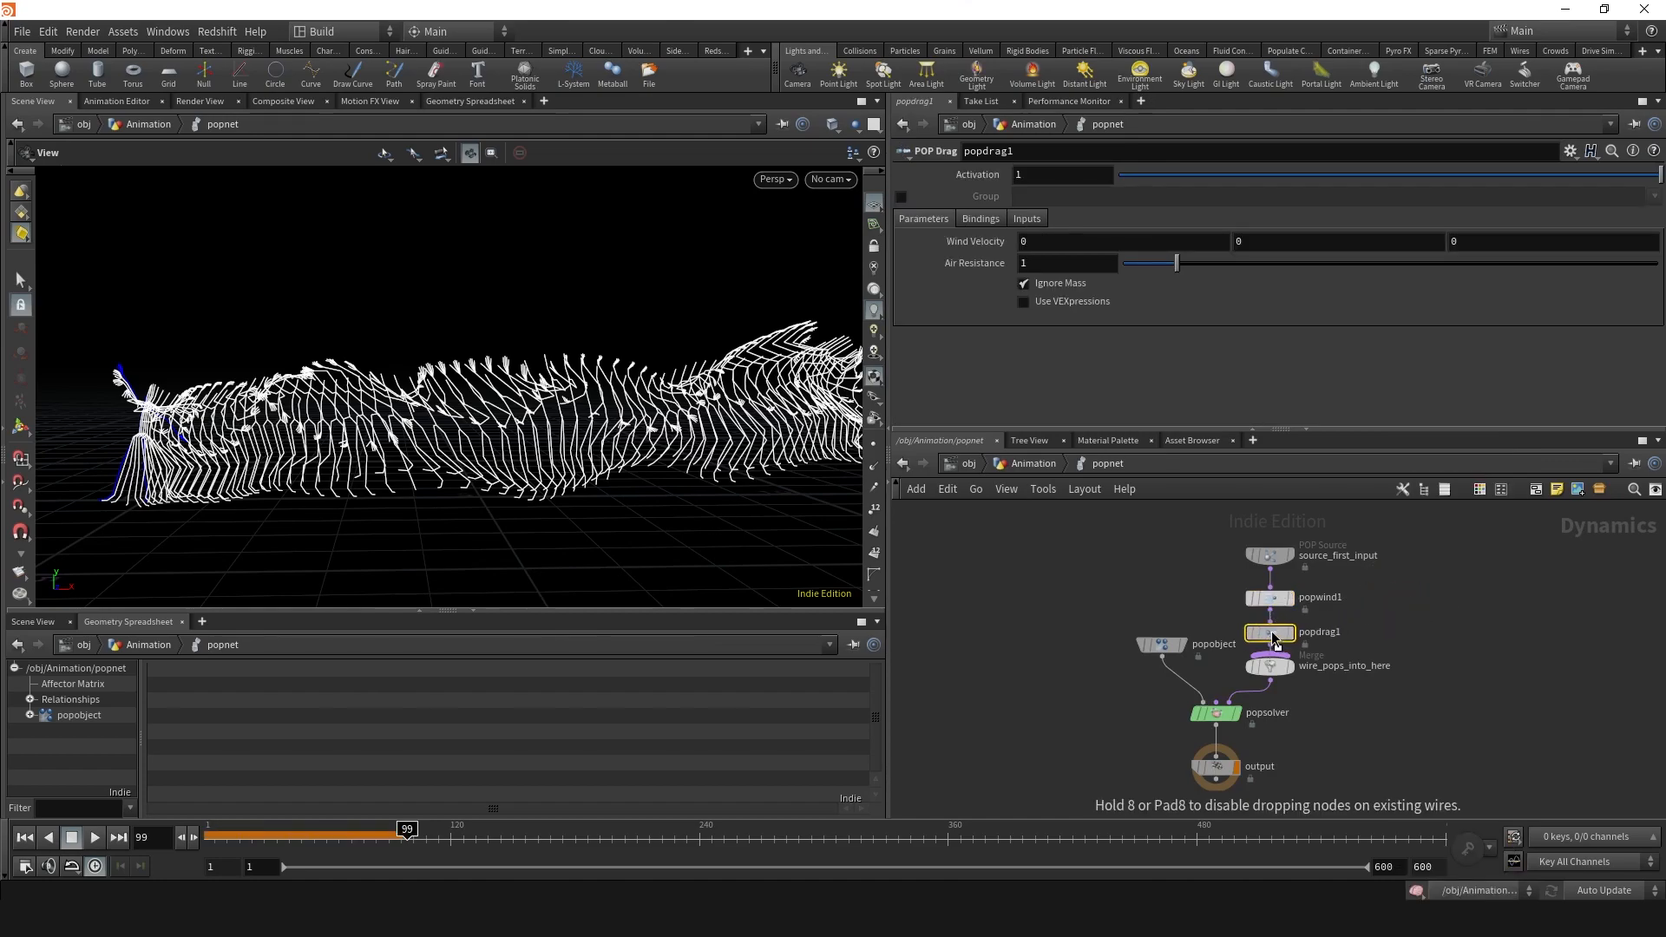
pyautogui.click(1274, 643)
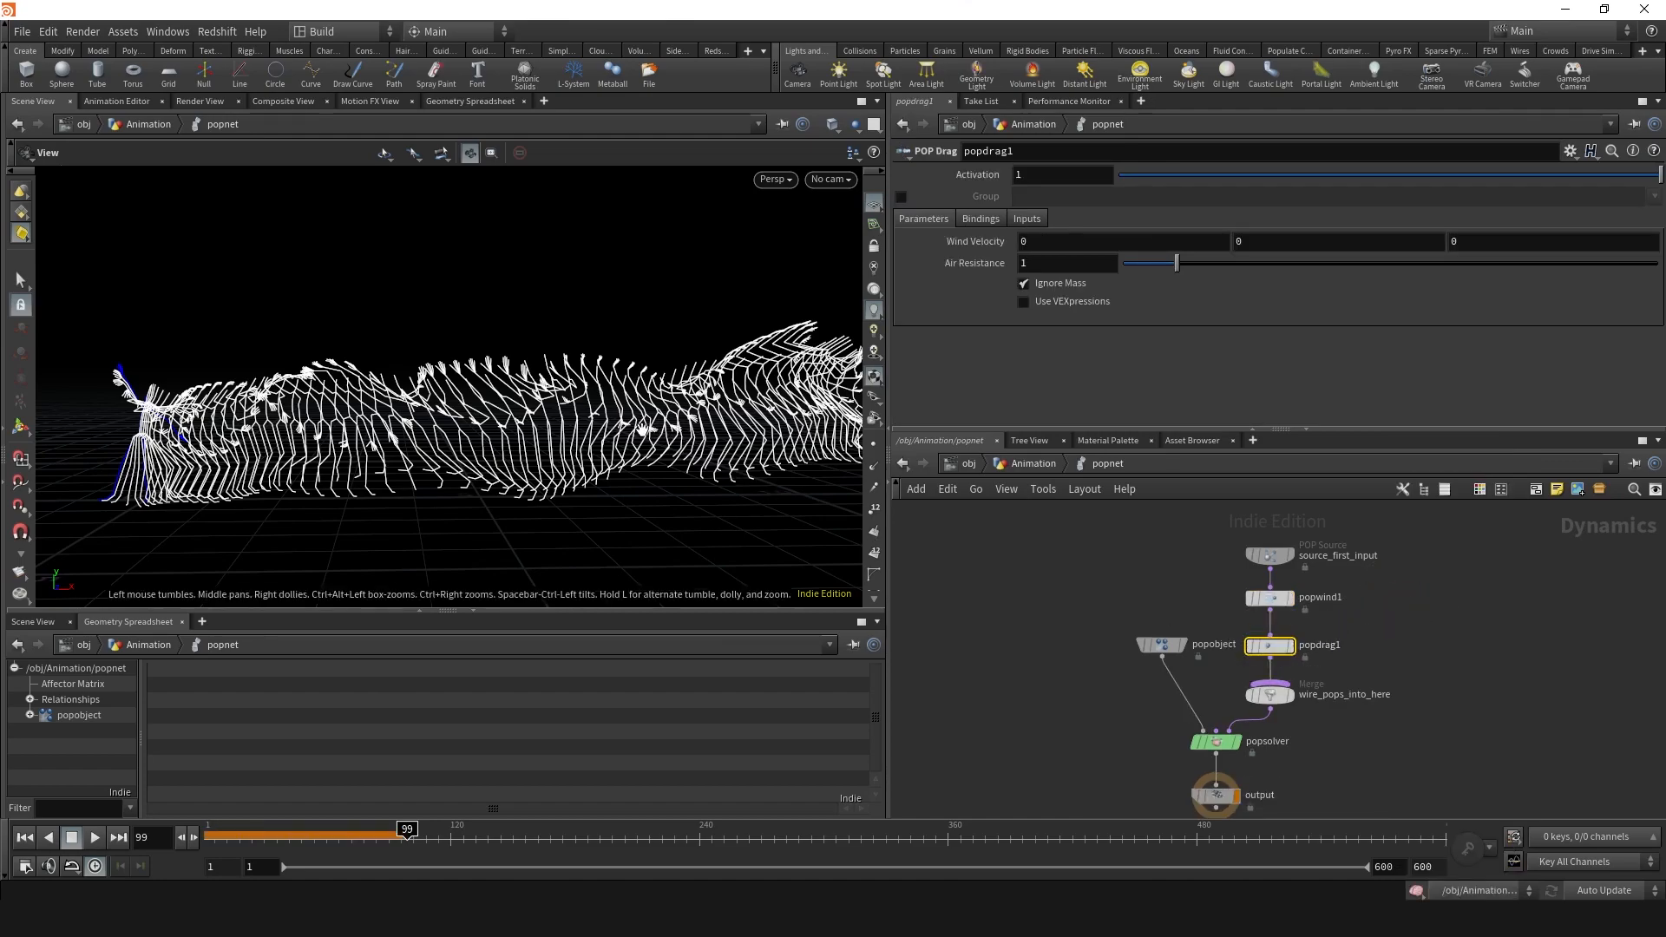
# - Set popdrag1's air resistance to 2.5
pyautogui.scroll(-3, 642, 429)
pyautogui.moveTo(642, 430); pyautogui.dragTo(705, 446)
pyautogui.moveTo(705, 446); pyautogui.dragTo(477, 429, button='middle')
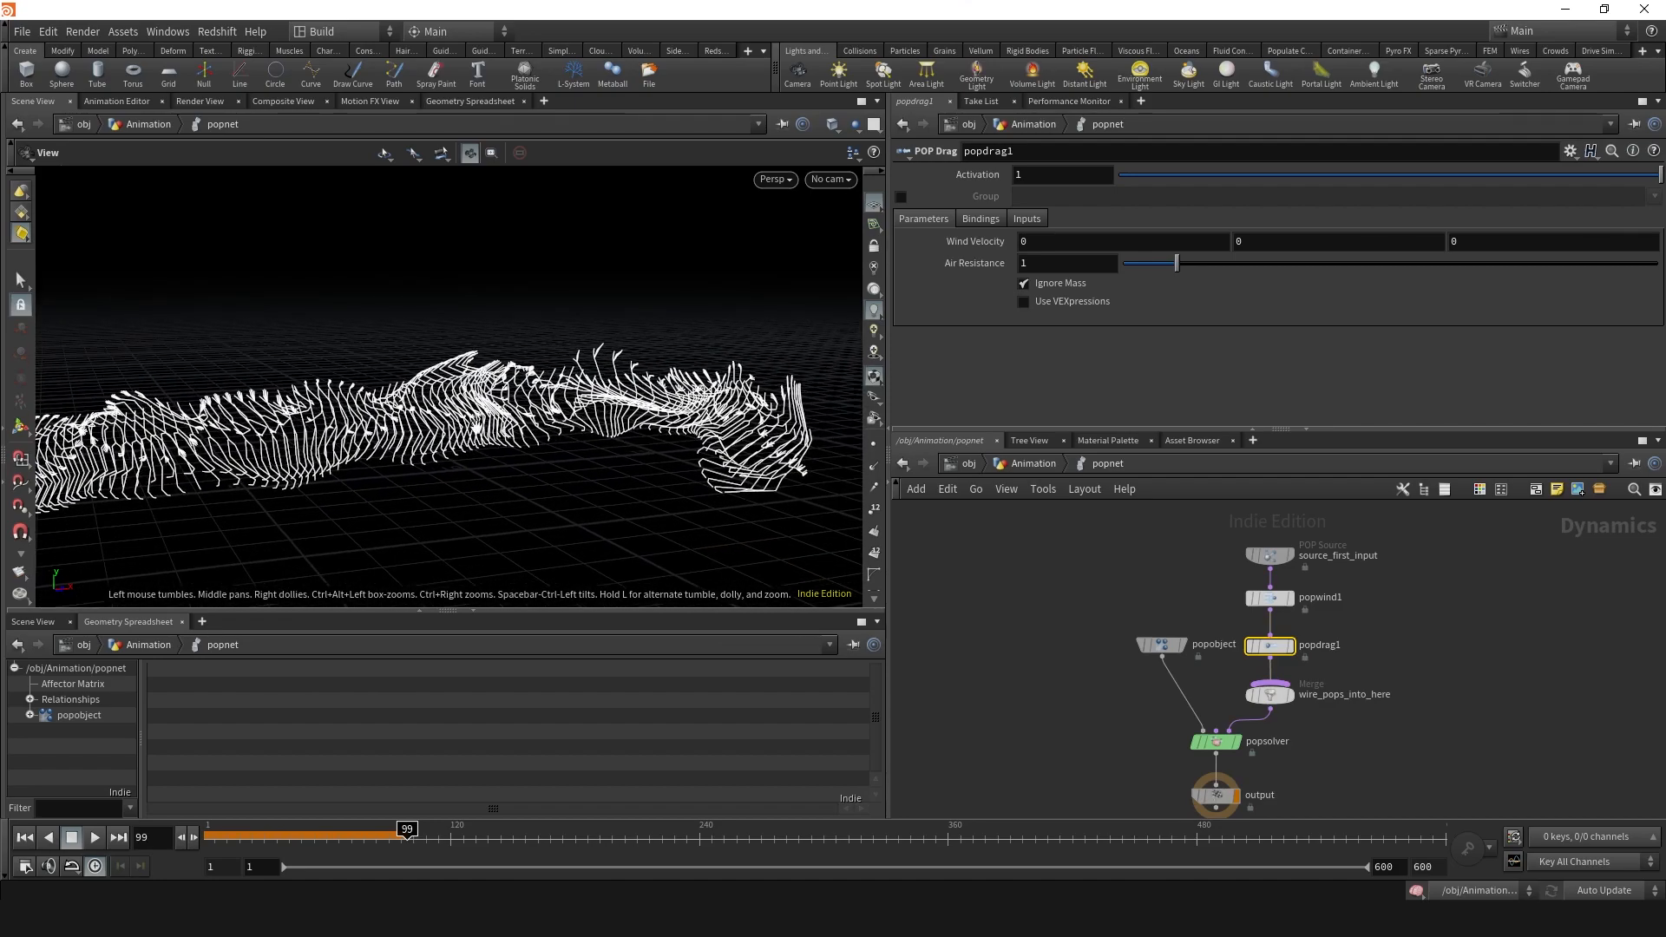
pyautogui.click(1048, 264)
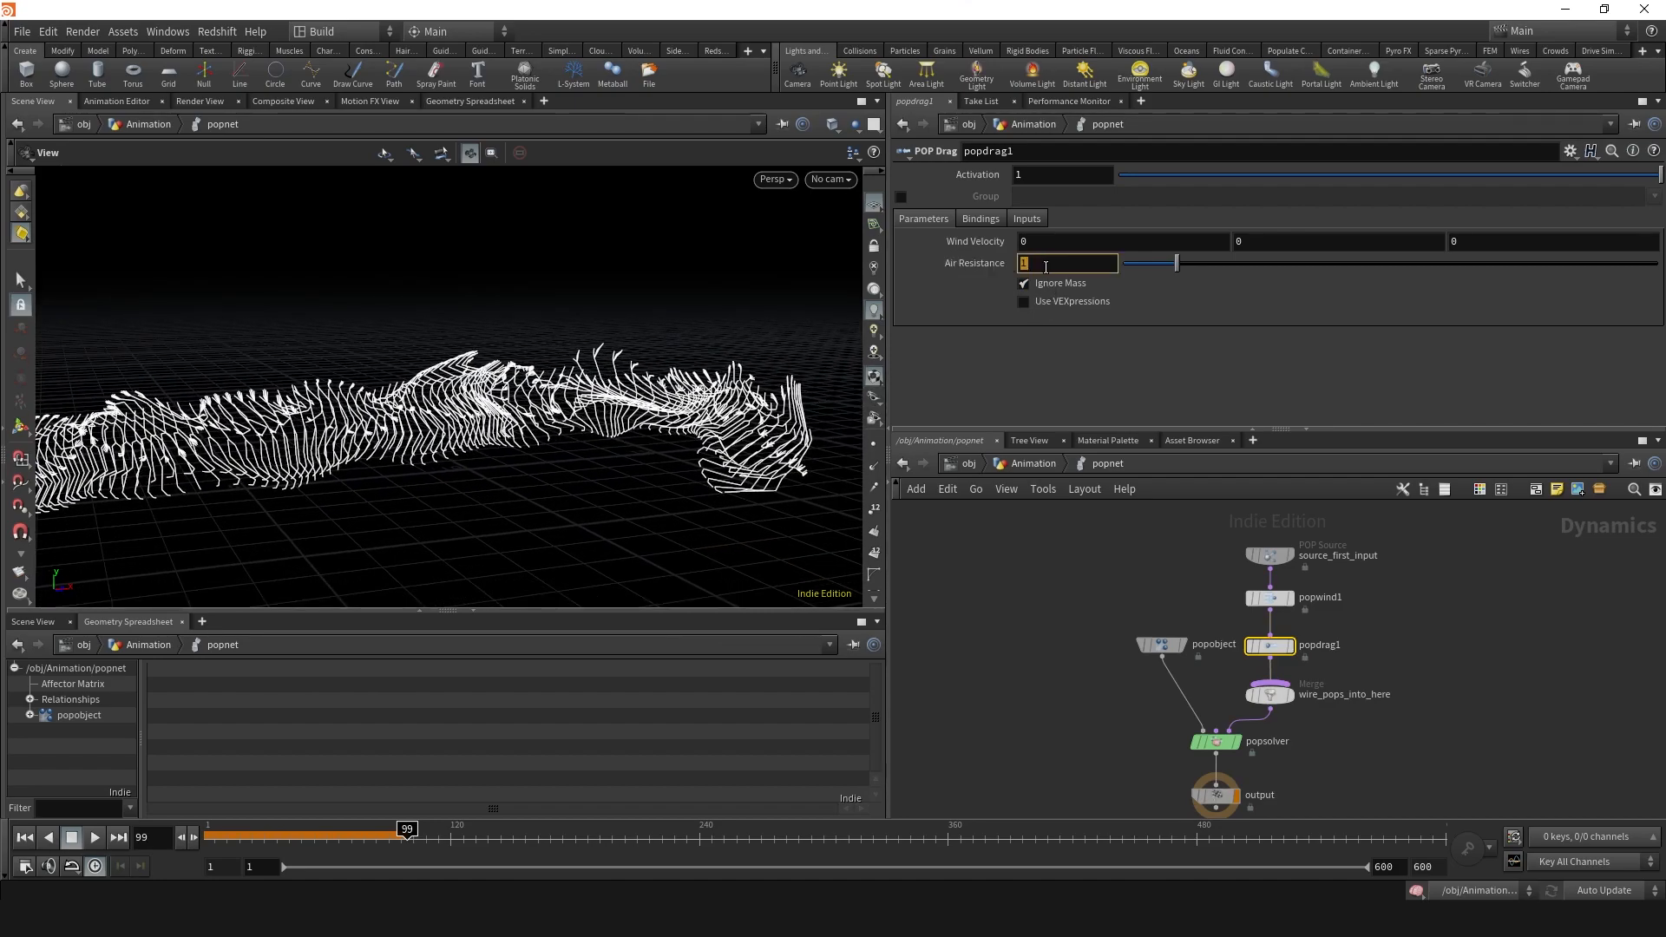
pyautogui.write('2.5')
pyautogui.press('Return')
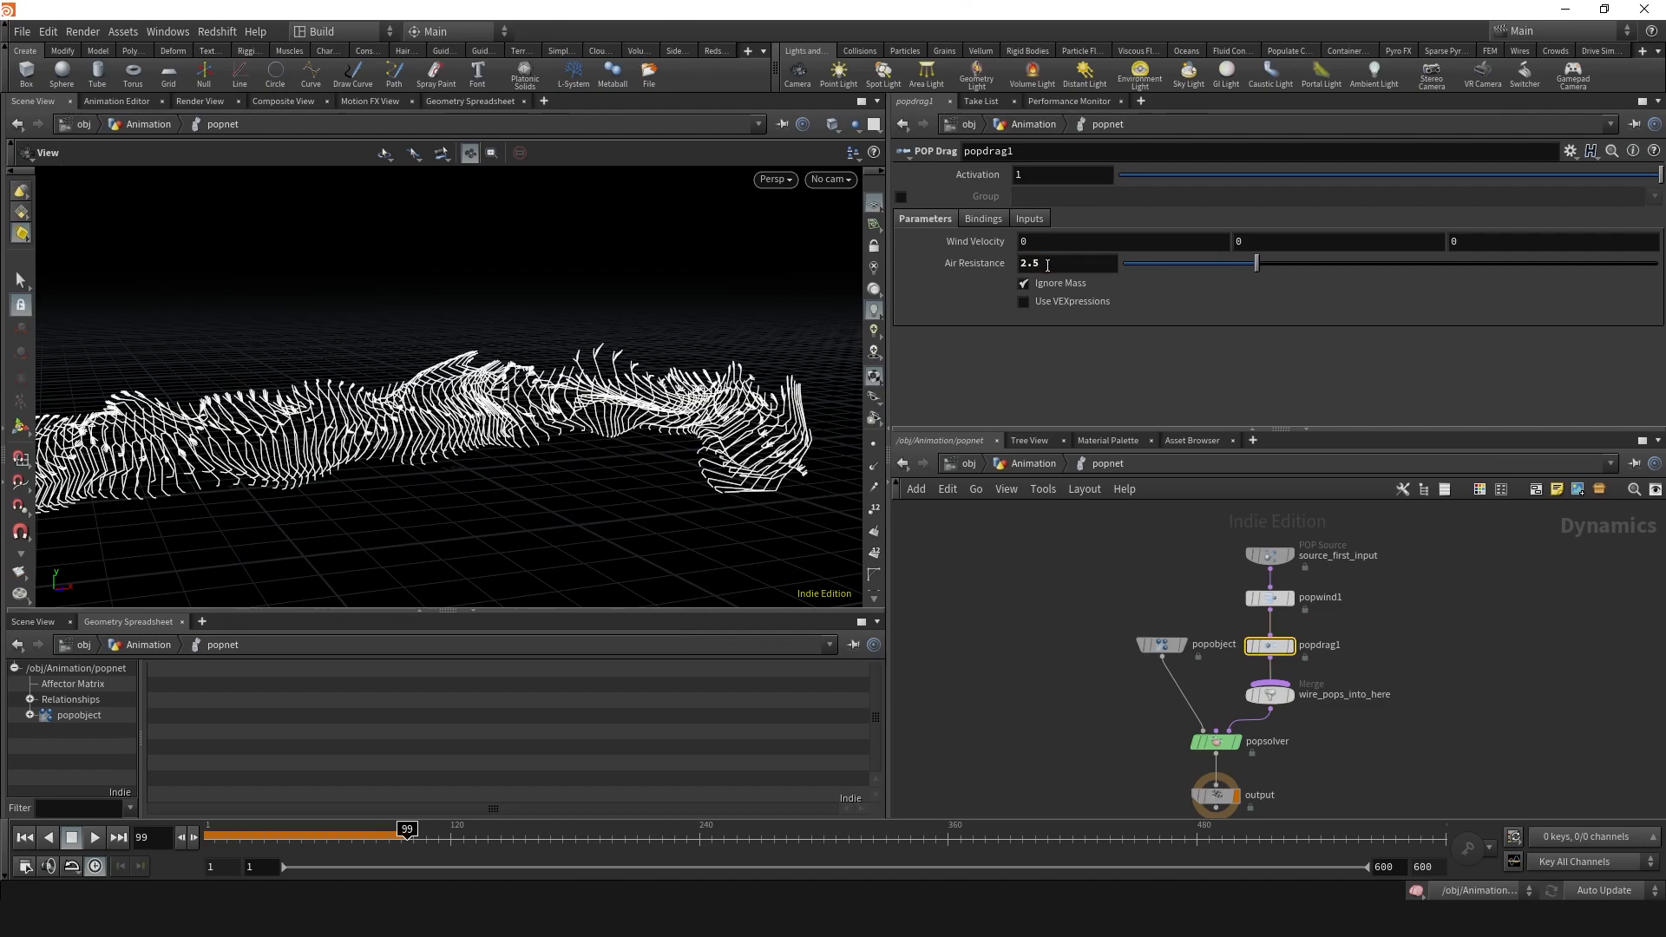
# - Play the simulation from the first frame to check the effect of the drag on the trail
pyautogui.click(24, 837)
pyautogui.click(93, 838)
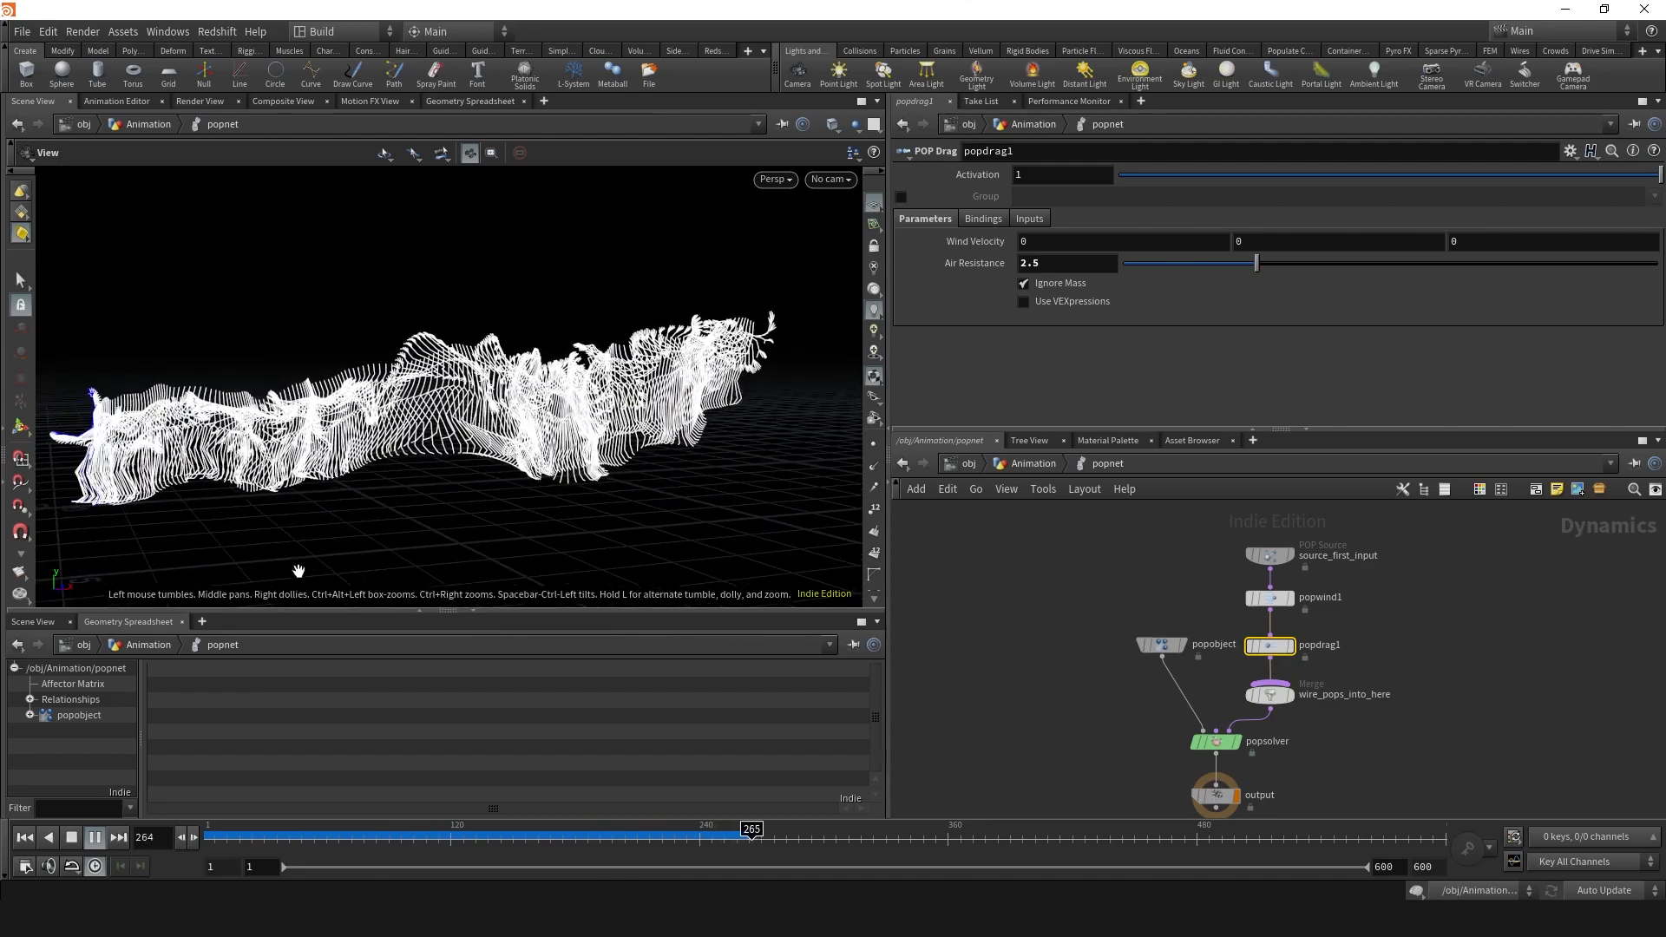
pyautogui.click(94, 838)
pyautogui.moveTo(420, 569); pyautogui.dragTo(448, 488)
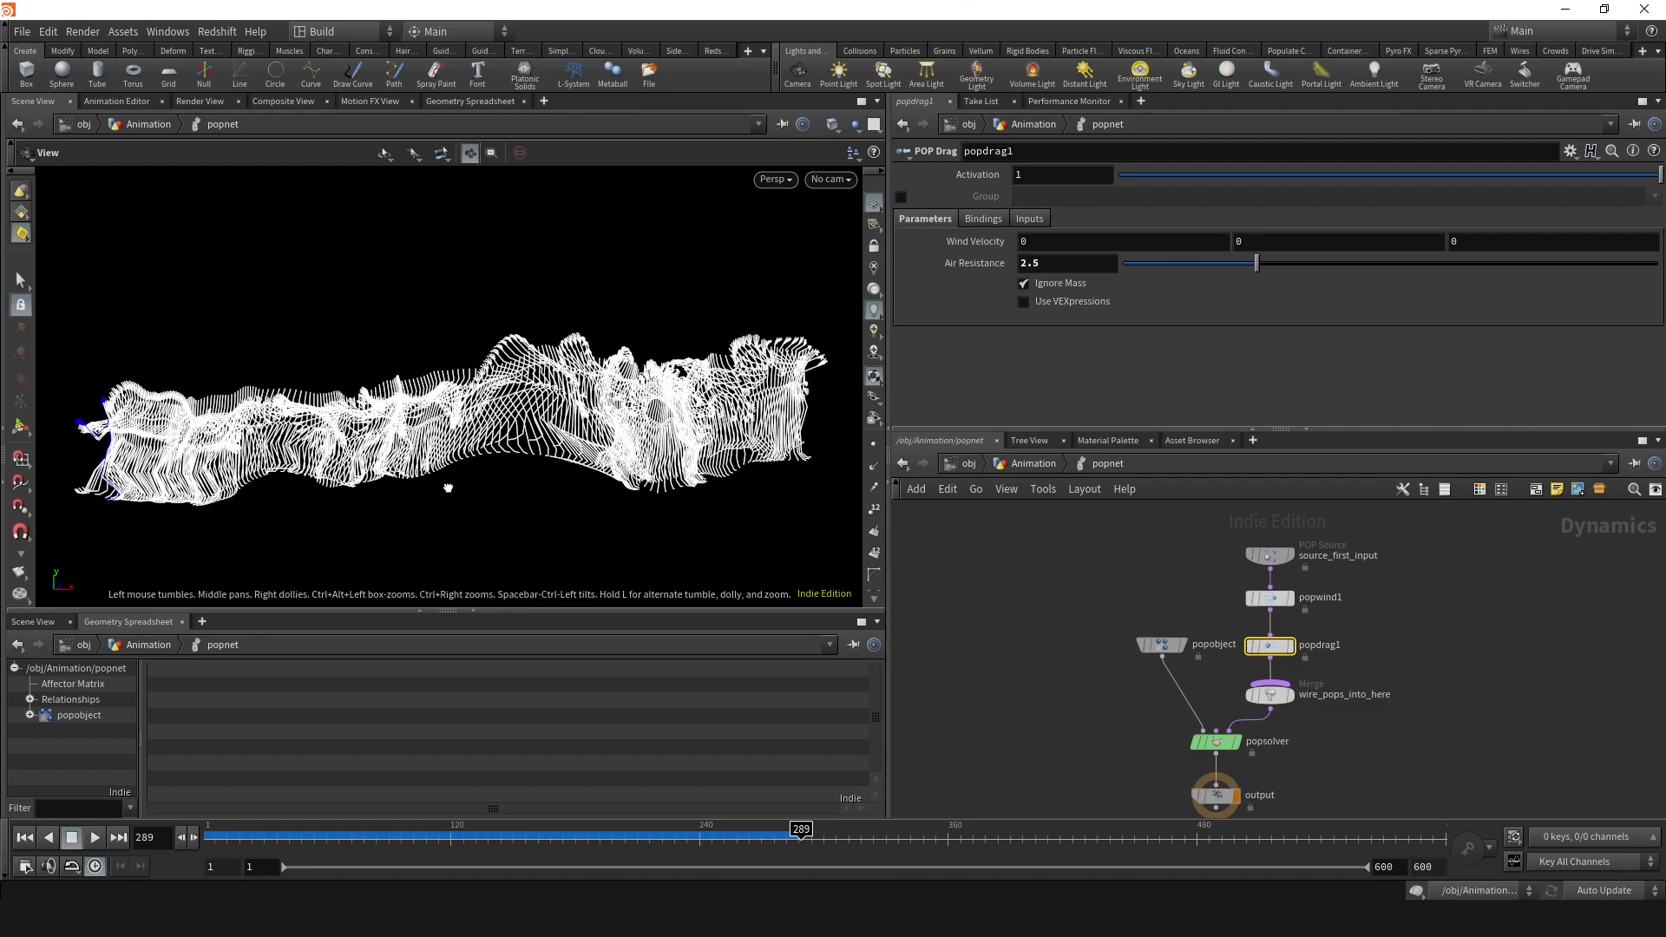
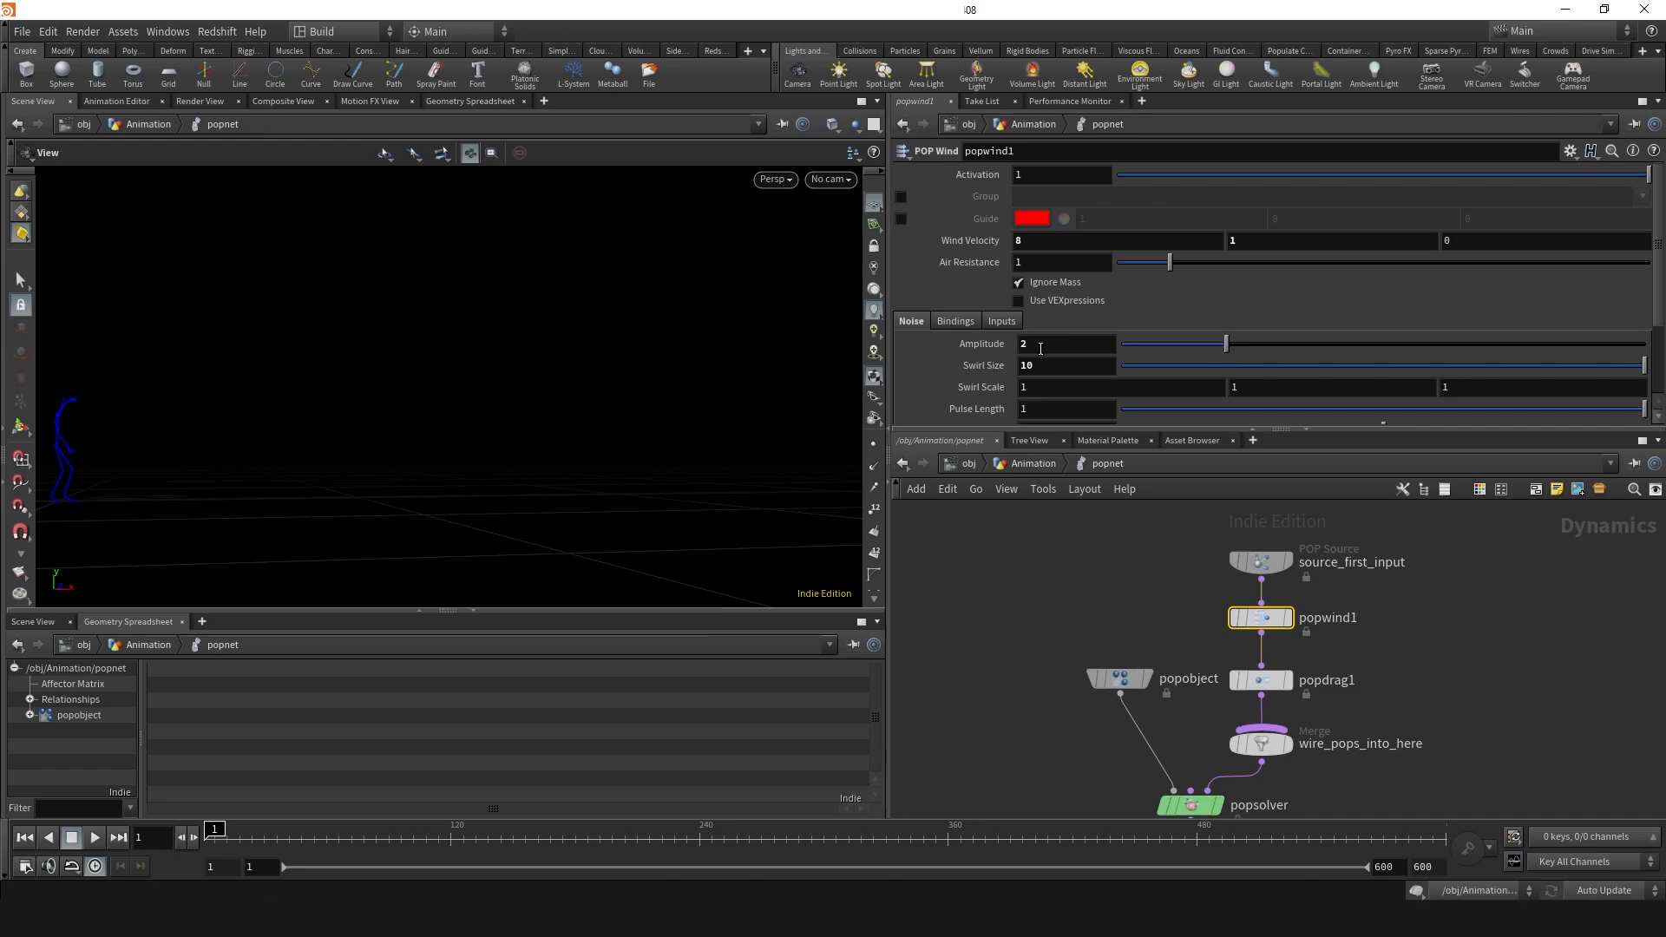
# - Review the popwind1 and popdrag1 settings and play the simulation to check the trail with the stronger wind and noise
pyautogui.click(1042, 365)
pyautogui.click(1263, 682)
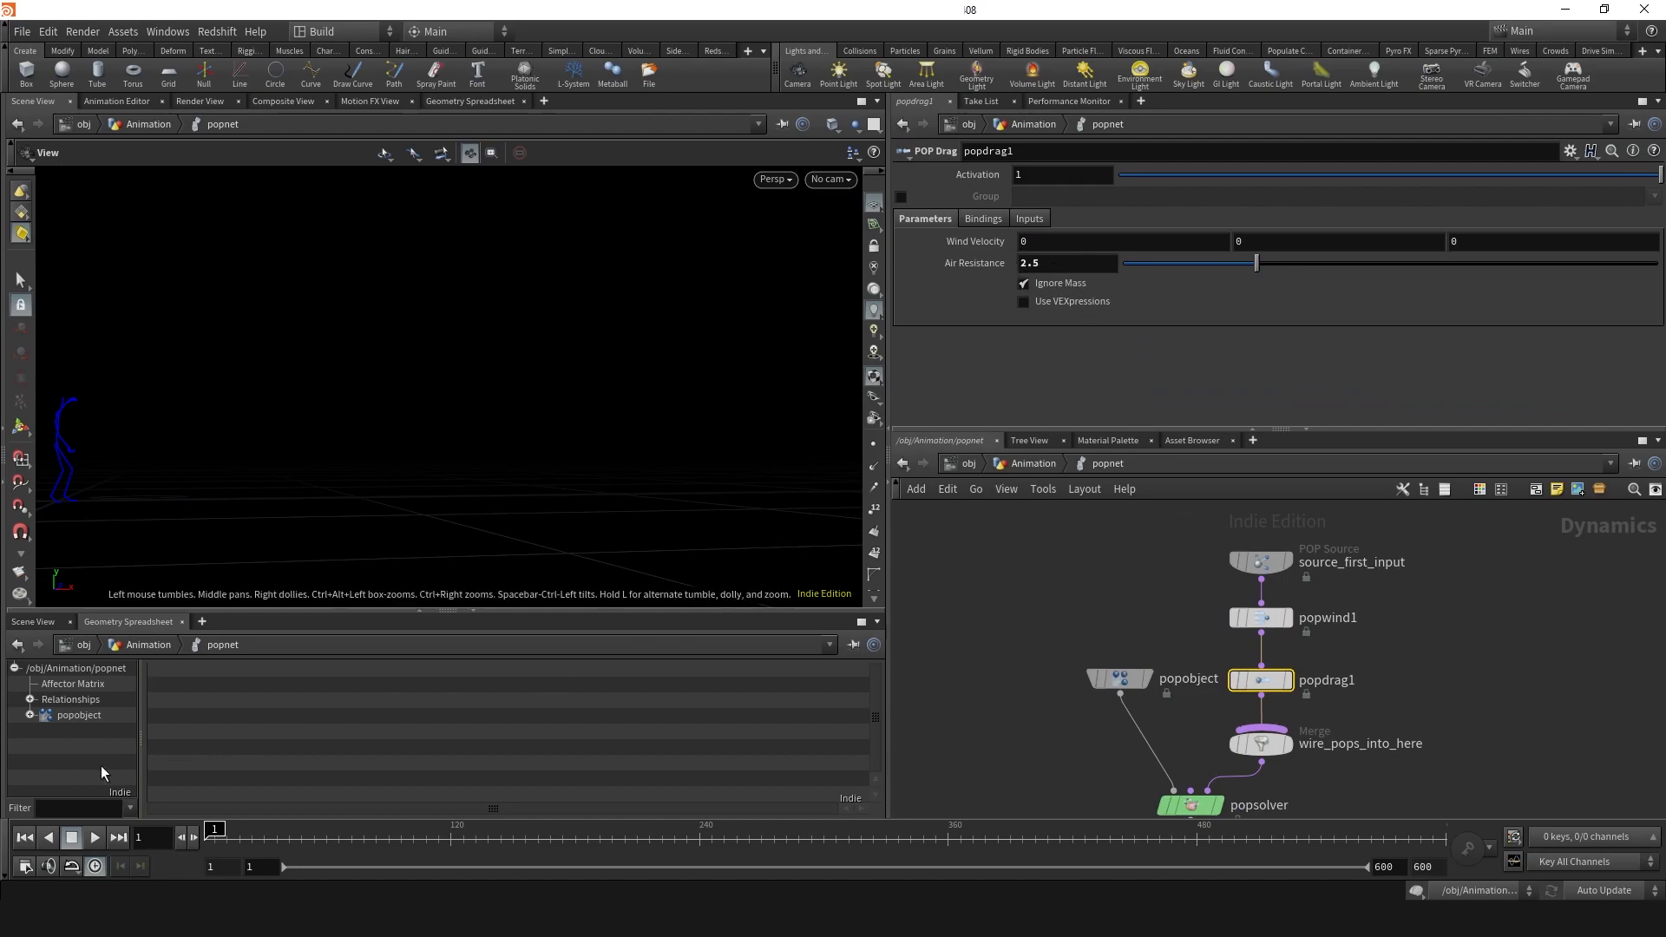
pyautogui.click(92, 839)
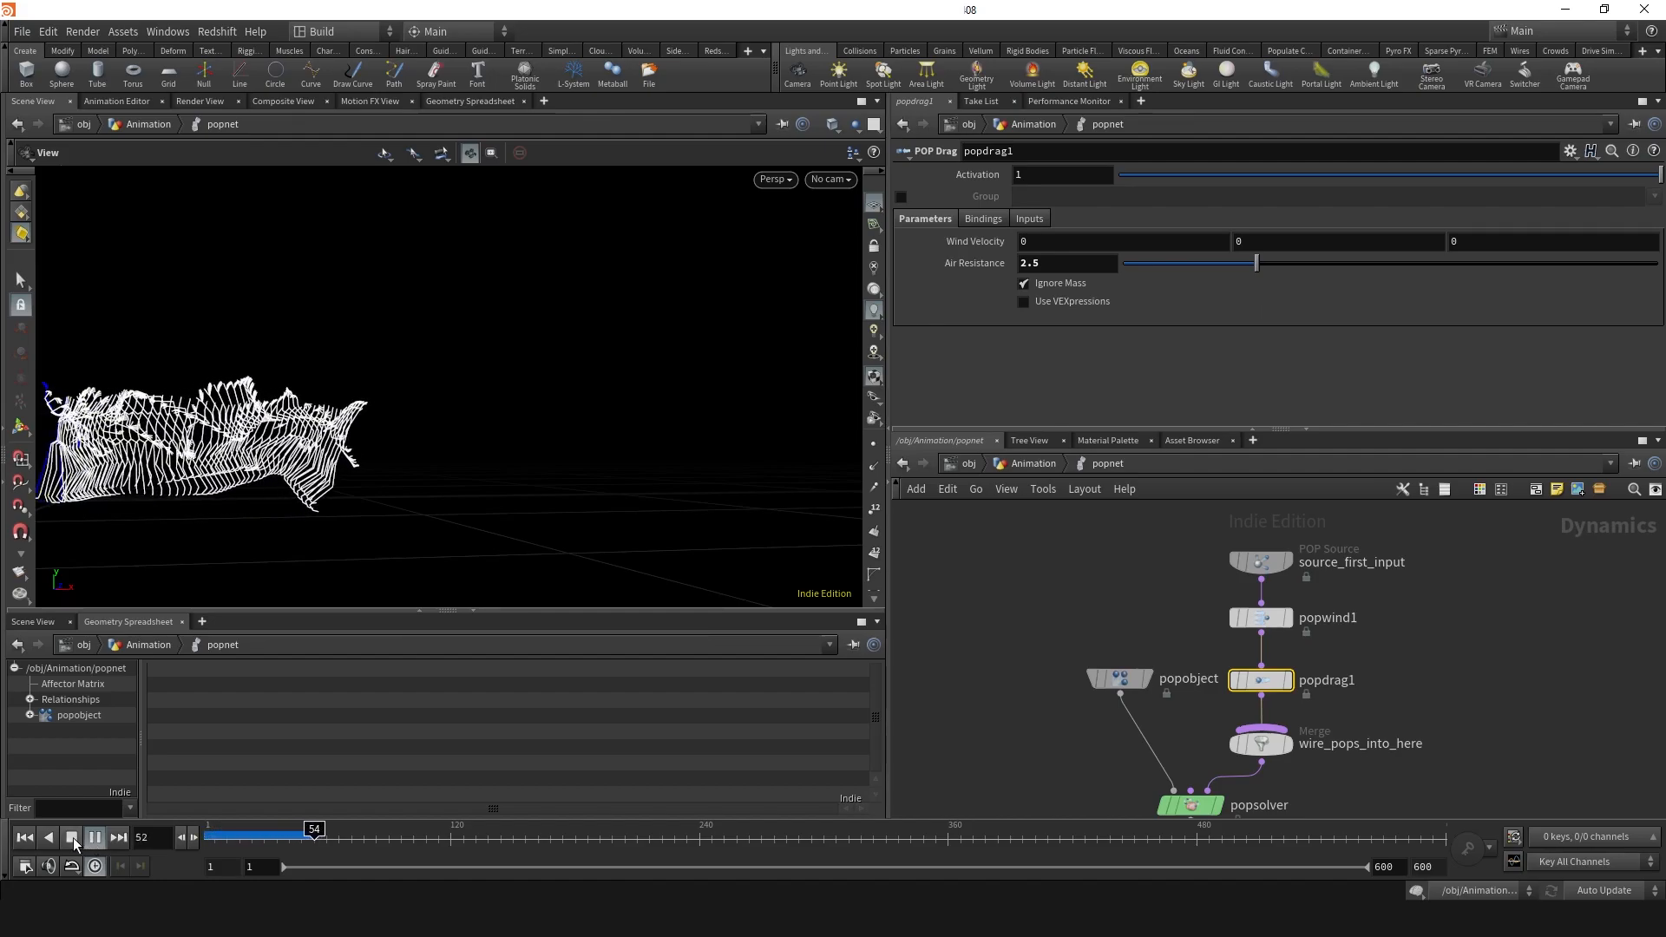
pyautogui.click(73, 842)
pyautogui.moveTo(414, 382); pyautogui.dragTo(451, 417)
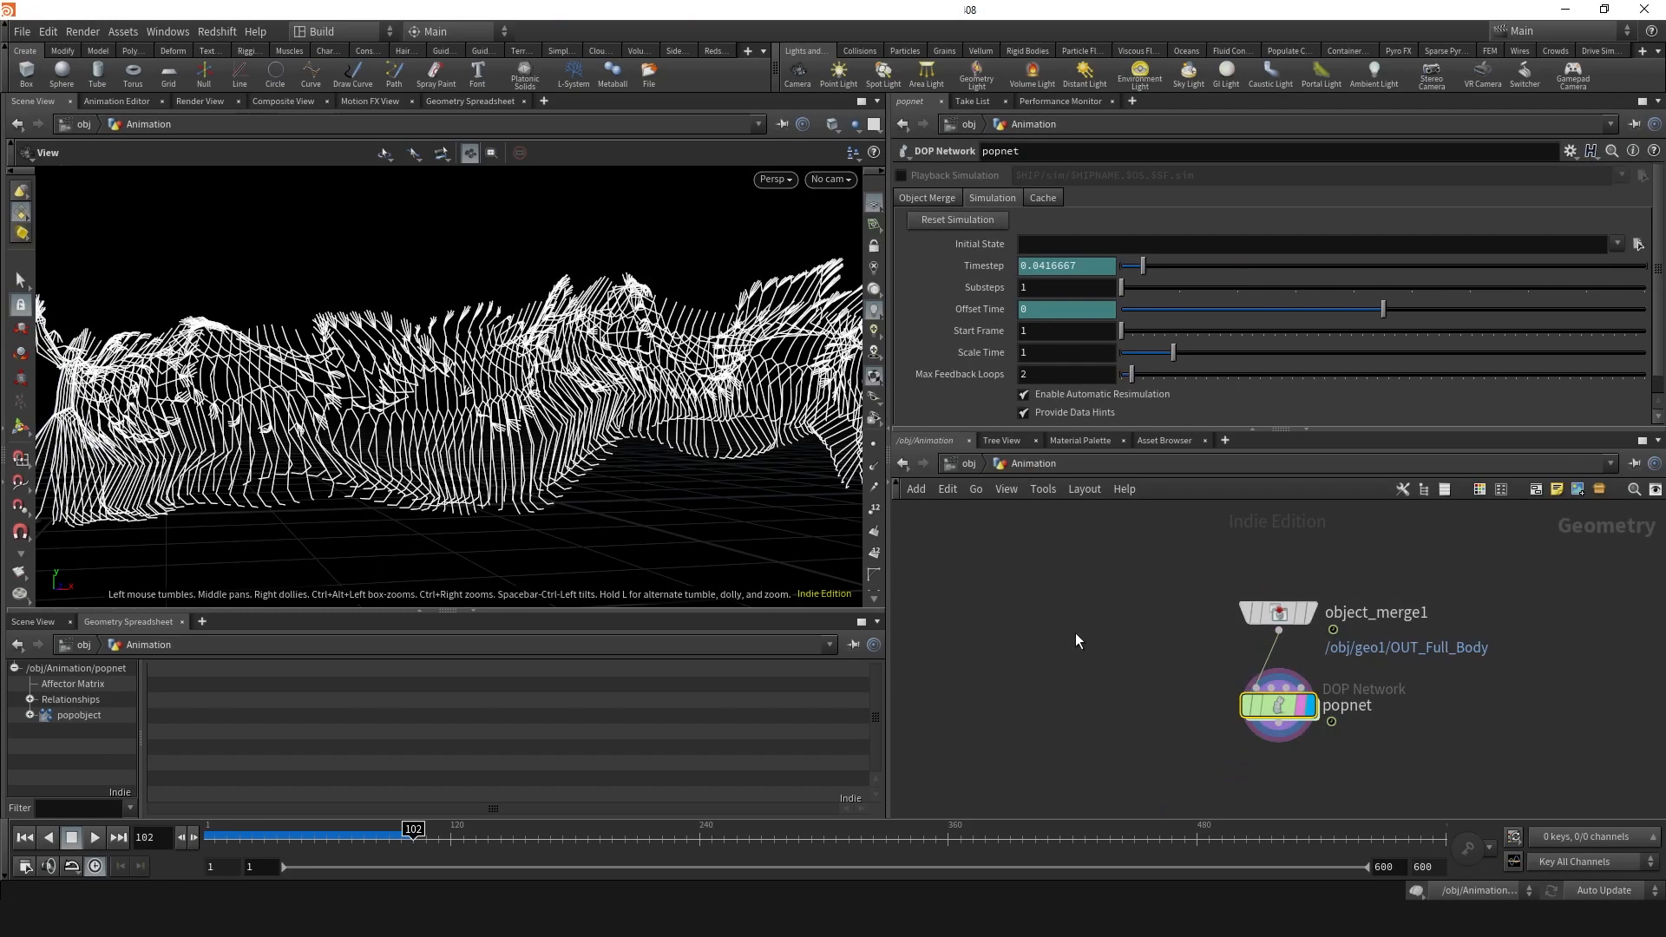
# - Append a PolyWire node below popnet in the Animation network and display its result
pyautogui.scroll(-3, 1096, 719)
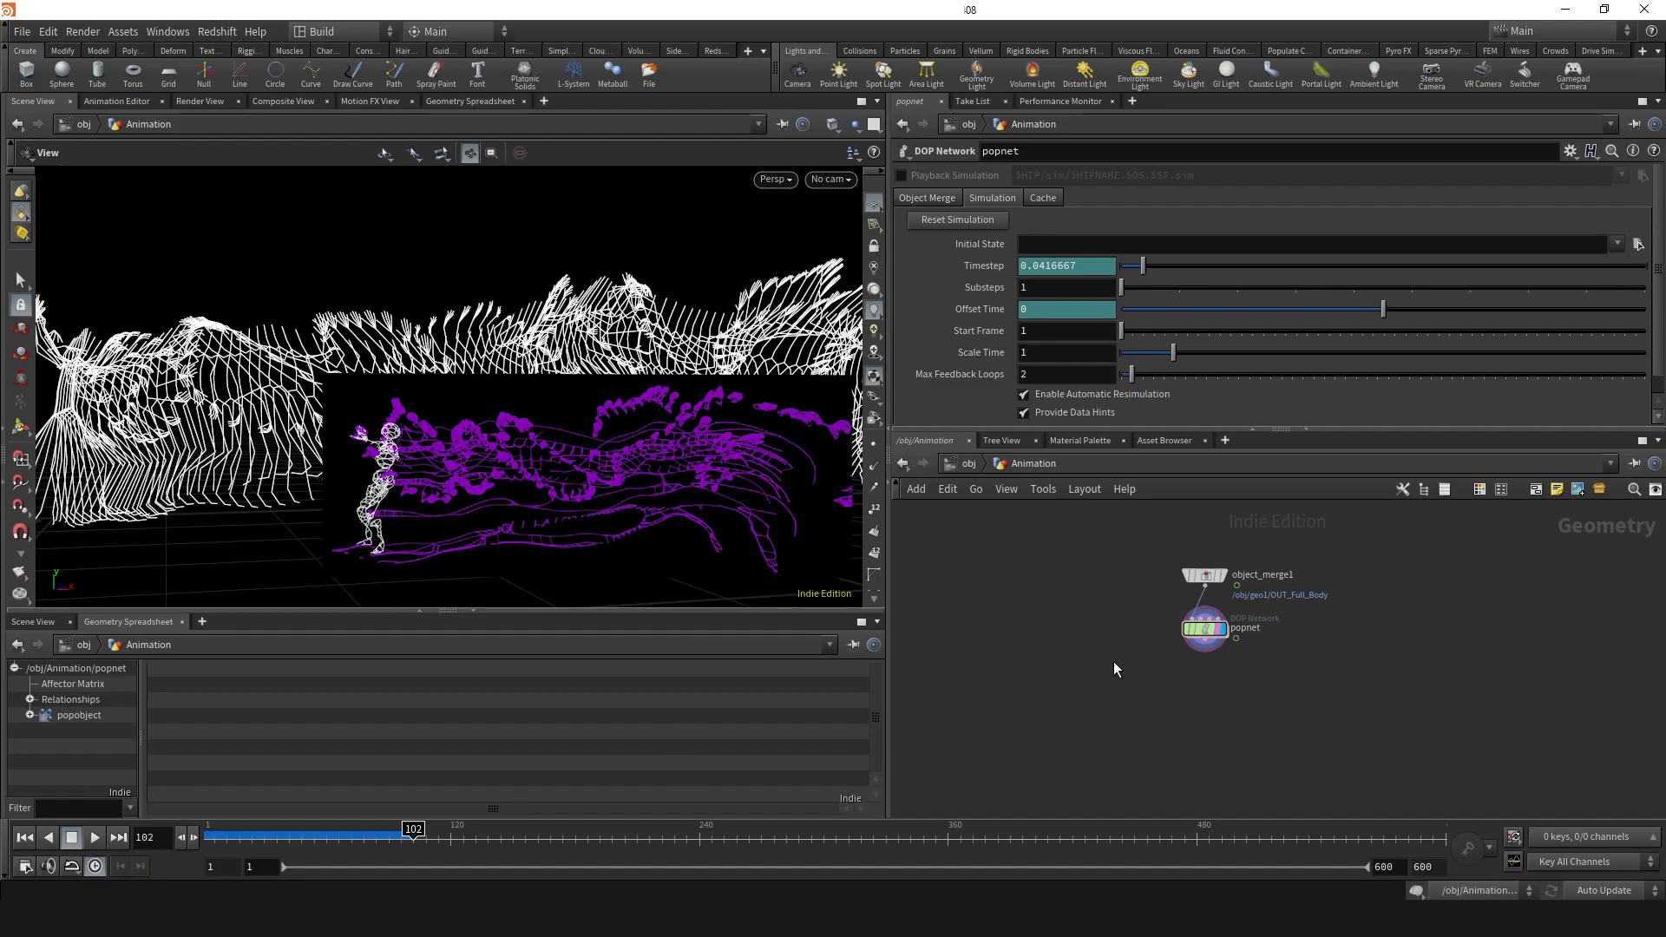
pyautogui.press('Tab')
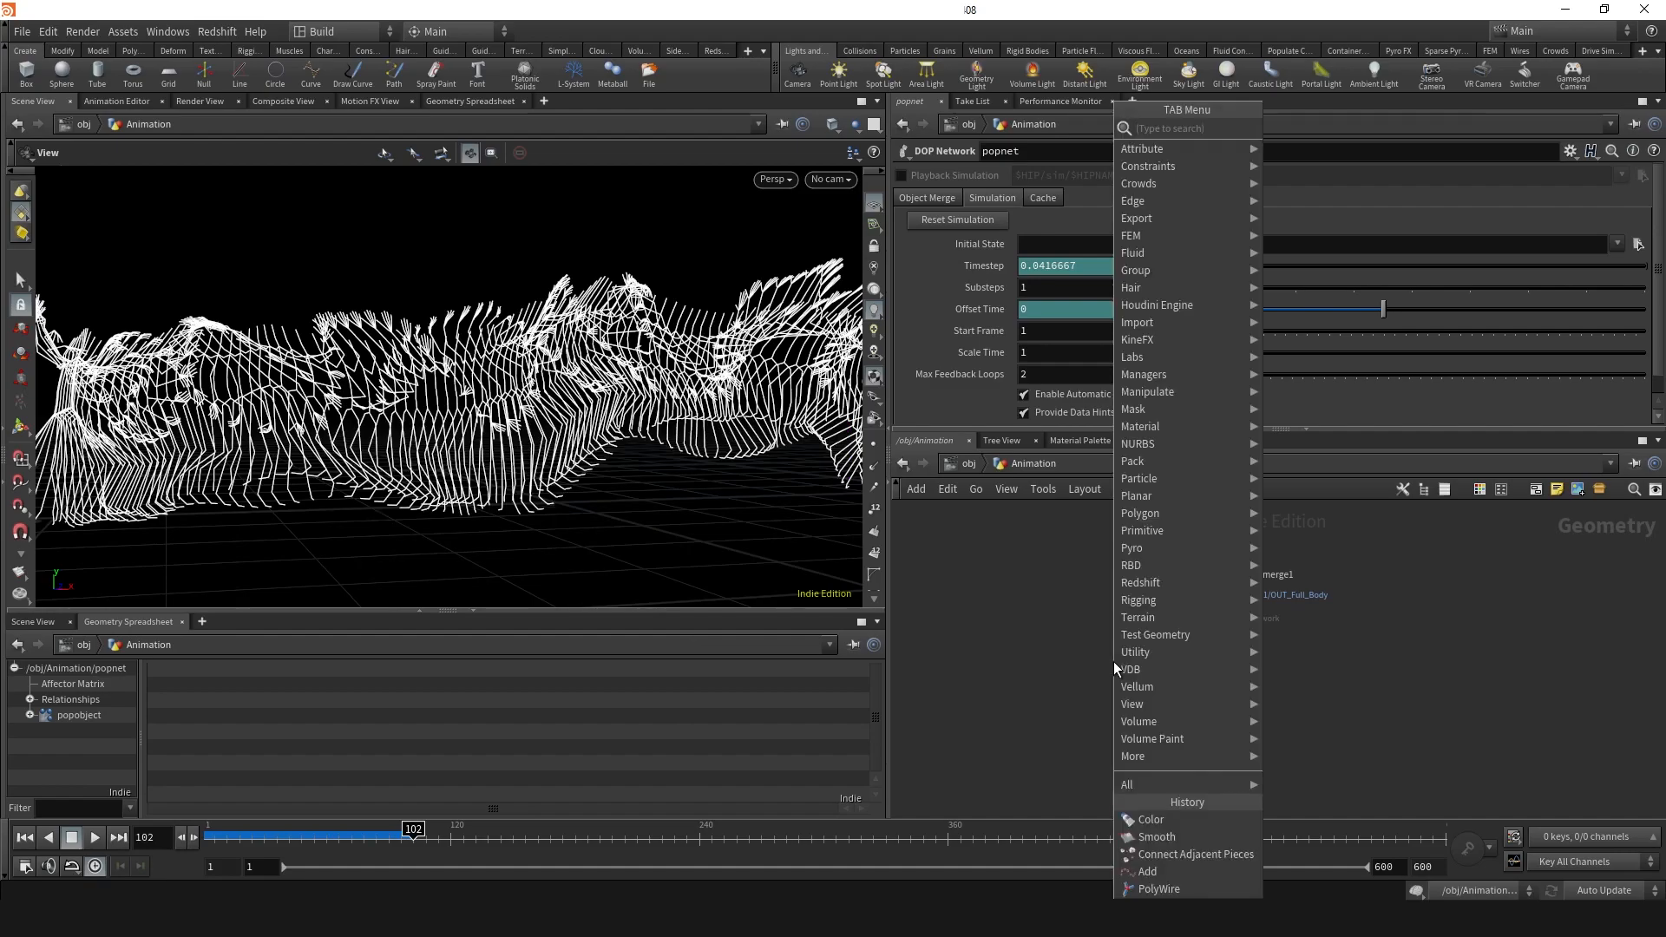
pyautogui.write('poly')
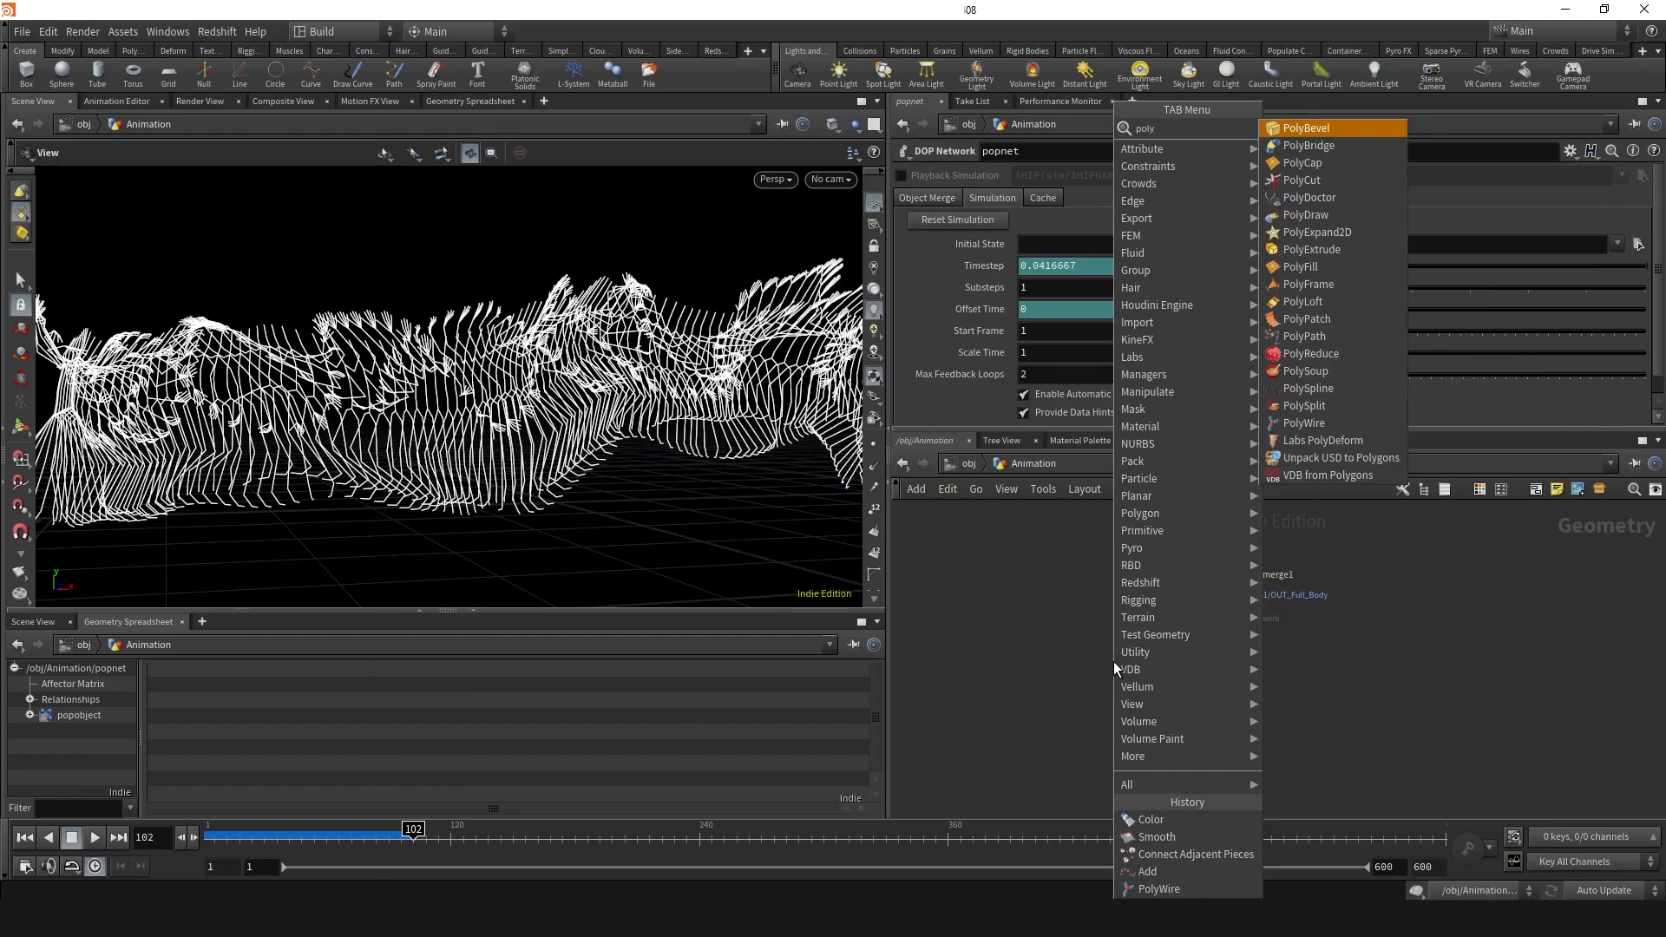
pyautogui.write('wi')
pyautogui.press('Return')
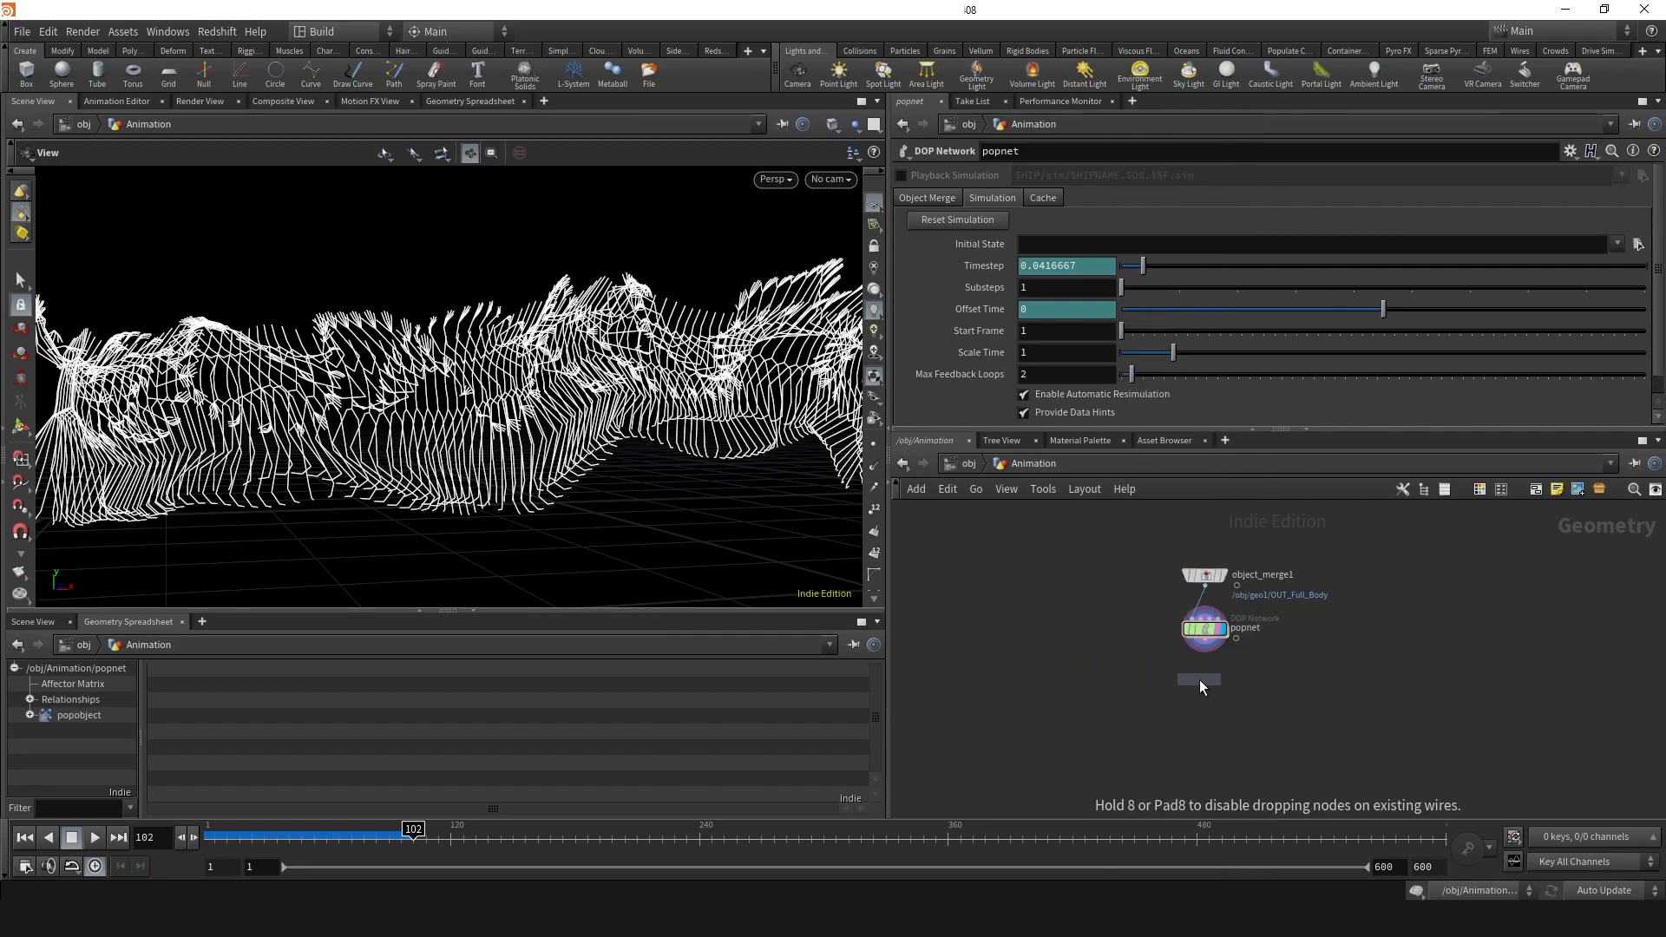
pyautogui.click(1207, 684)
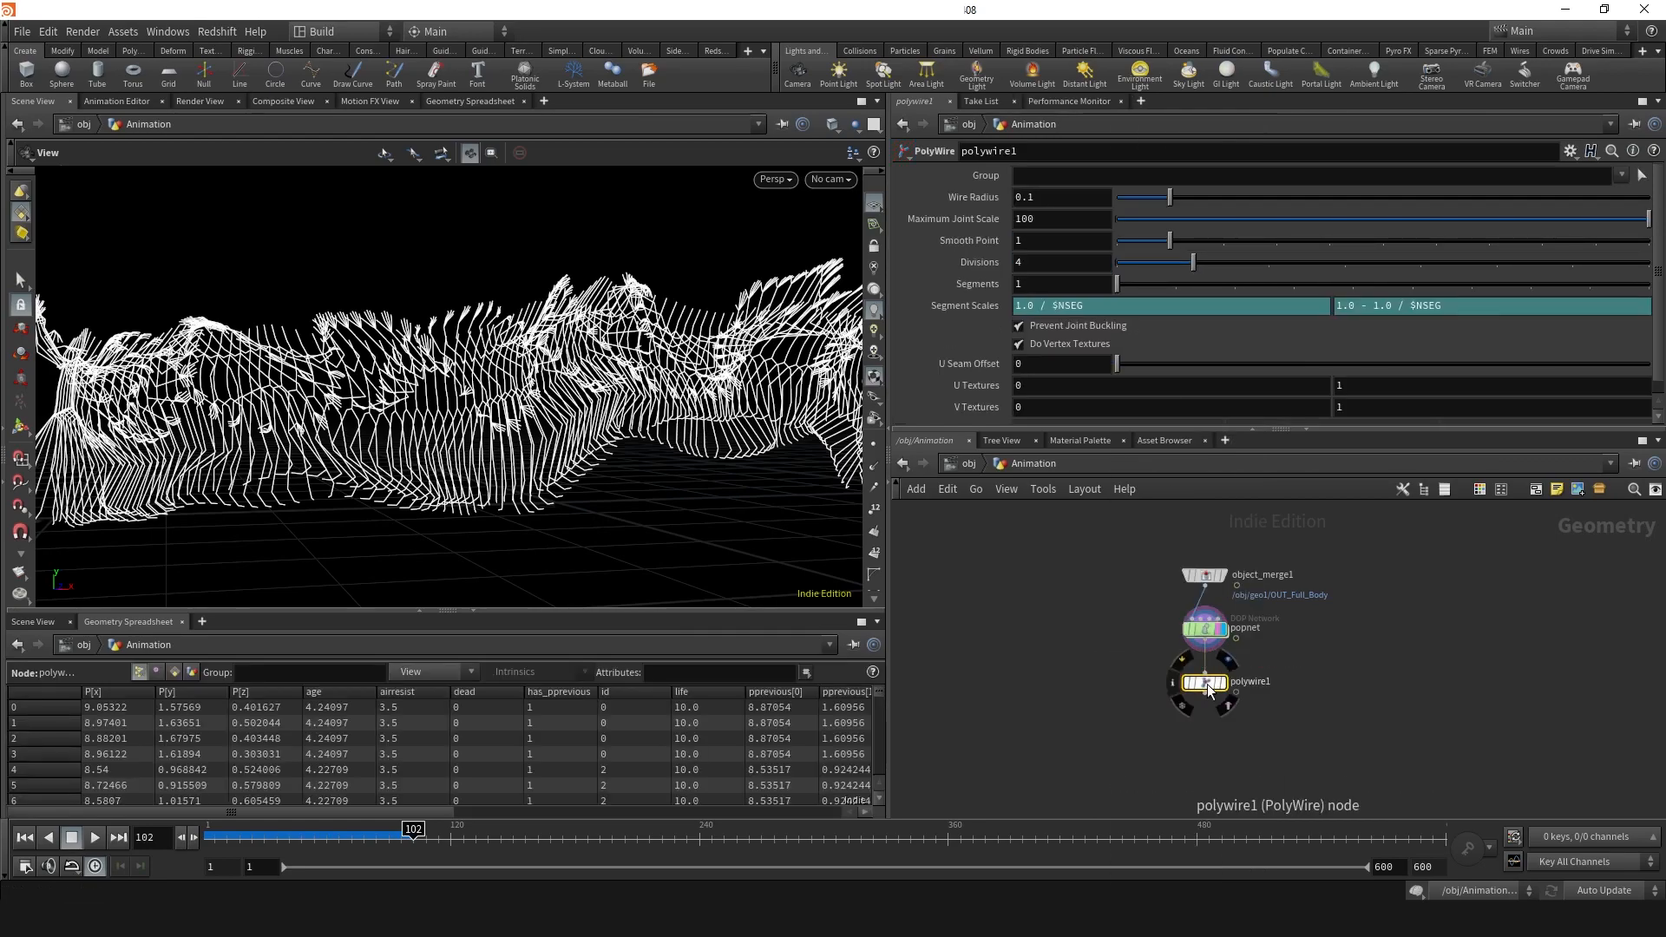
pyautogui.click(1227, 656)
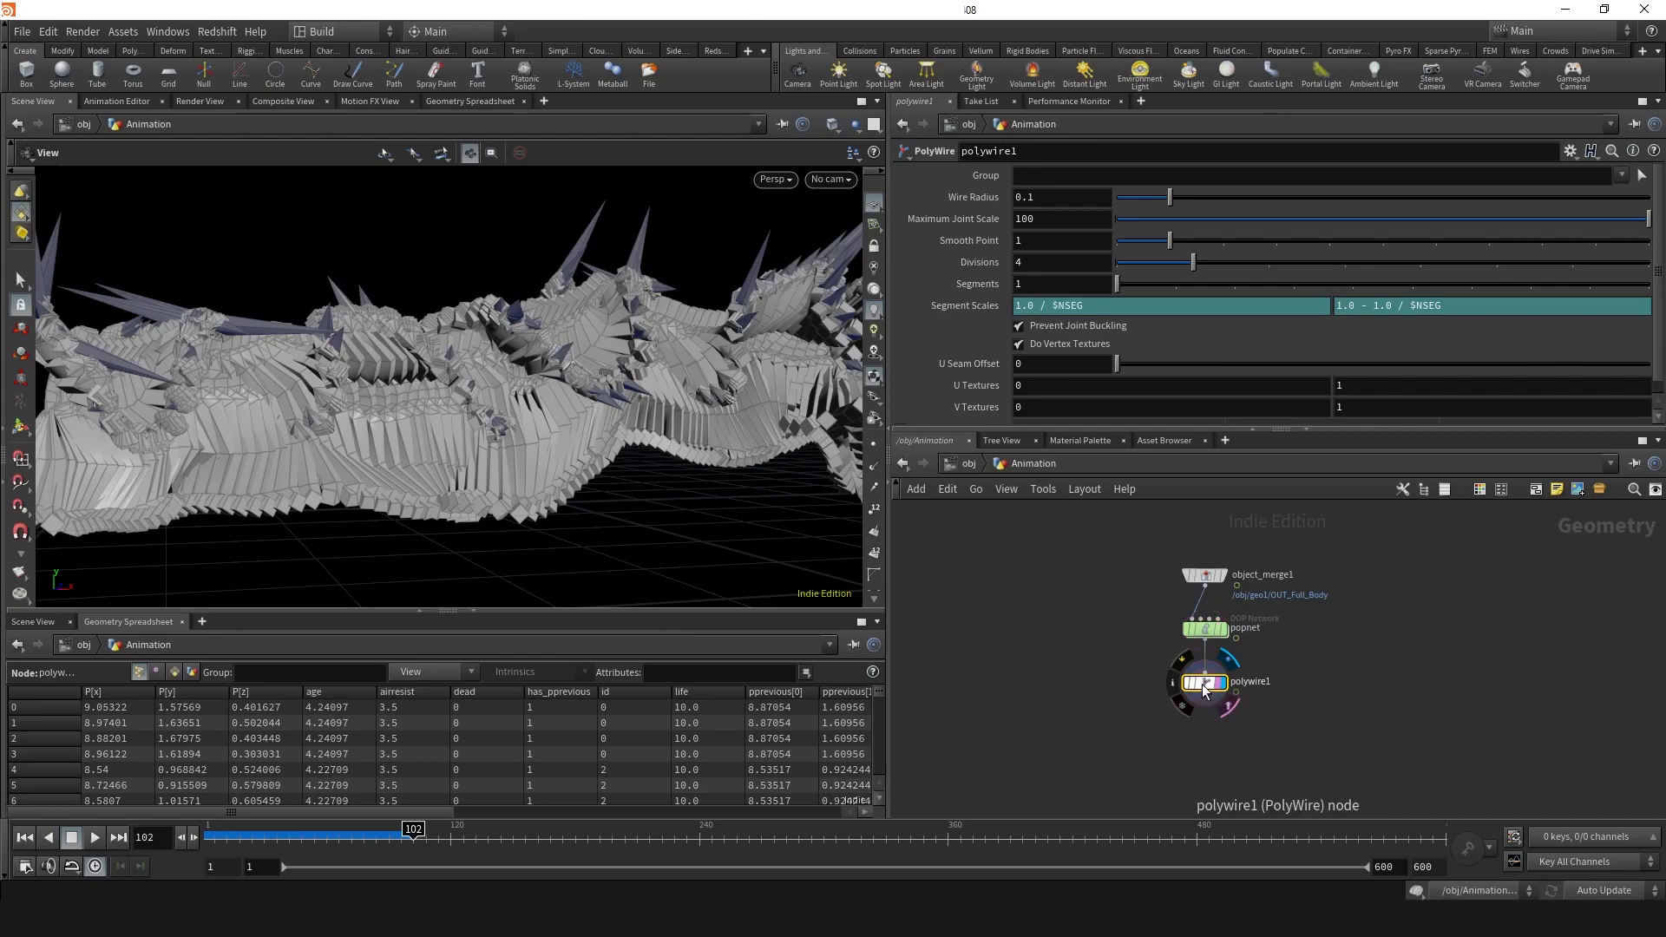
# - Set polywire1 to 7 divisions and a wire radius of 0.03
pyautogui.moveTo(460, 364); pyautogui.dragTo(564, 346, button='right')
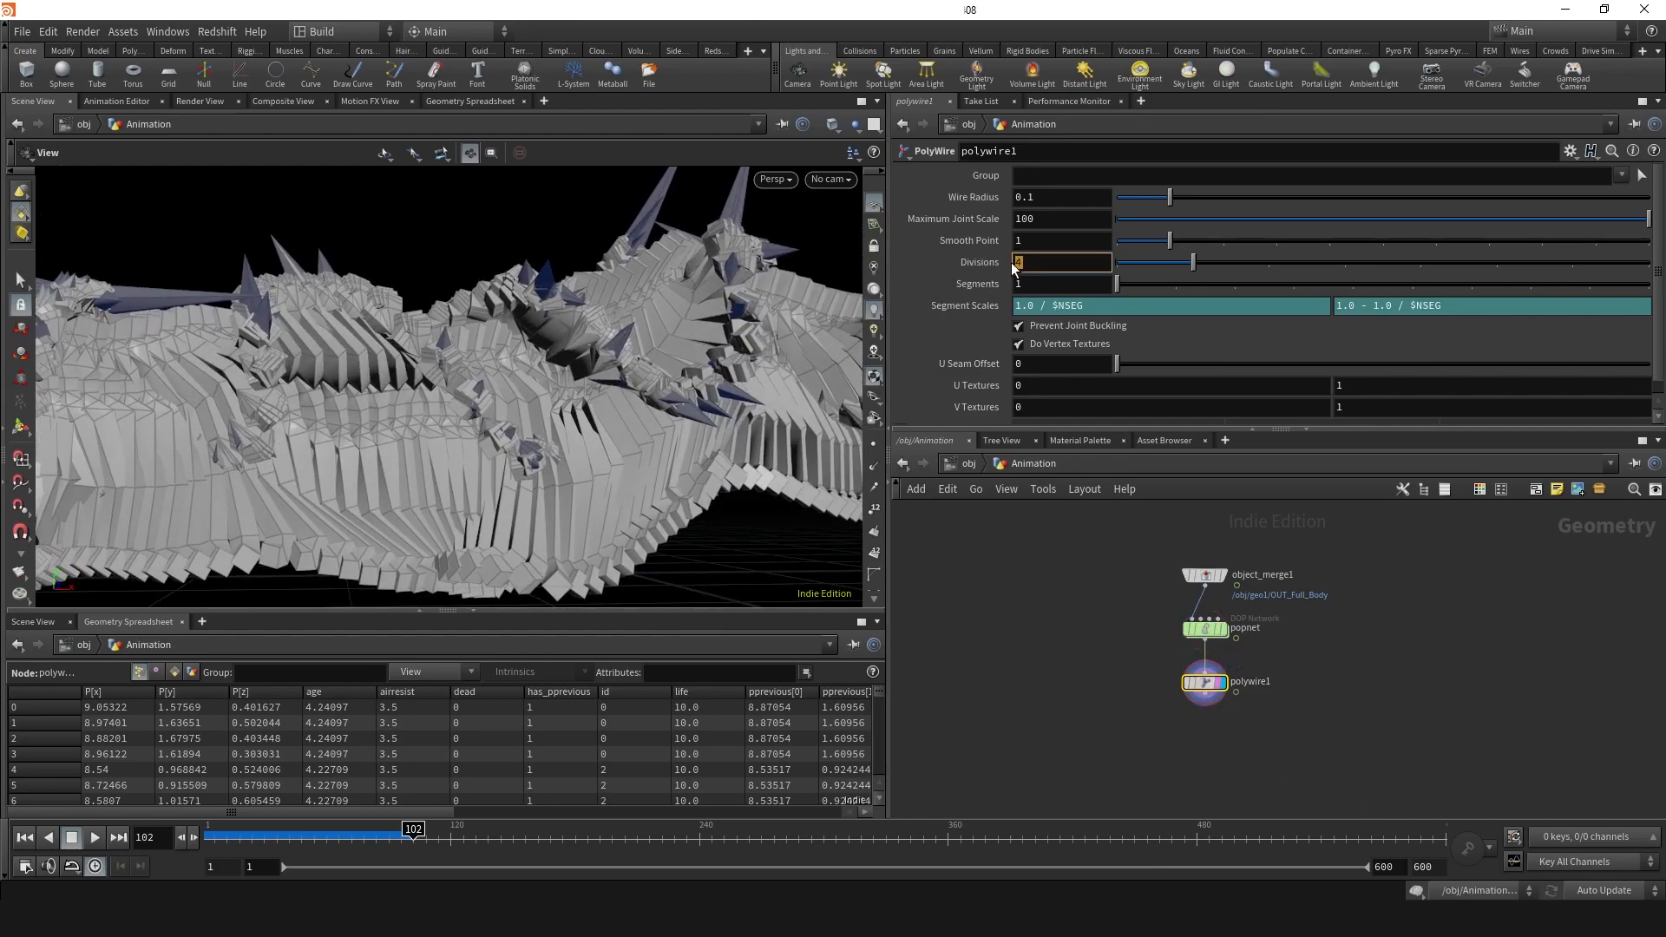
pyautogui.press('Return')
pyautogui.press('BackSpace')
pyautogui.write('033')
pyautogui.press('Return')
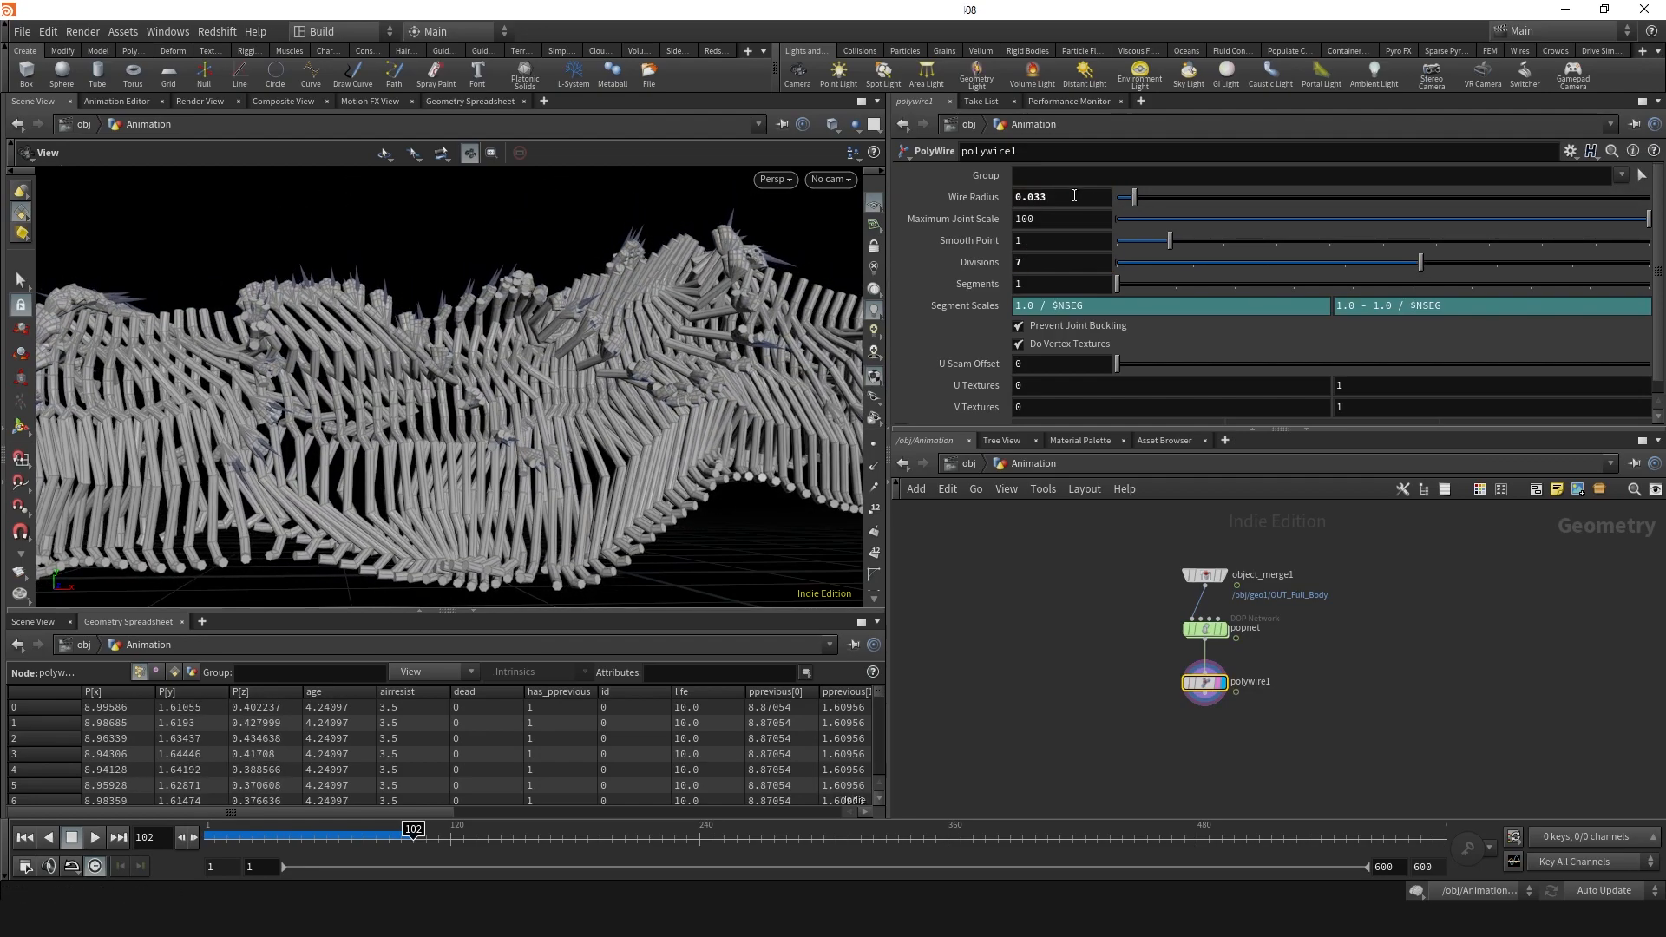
pyautogui.press('Return')
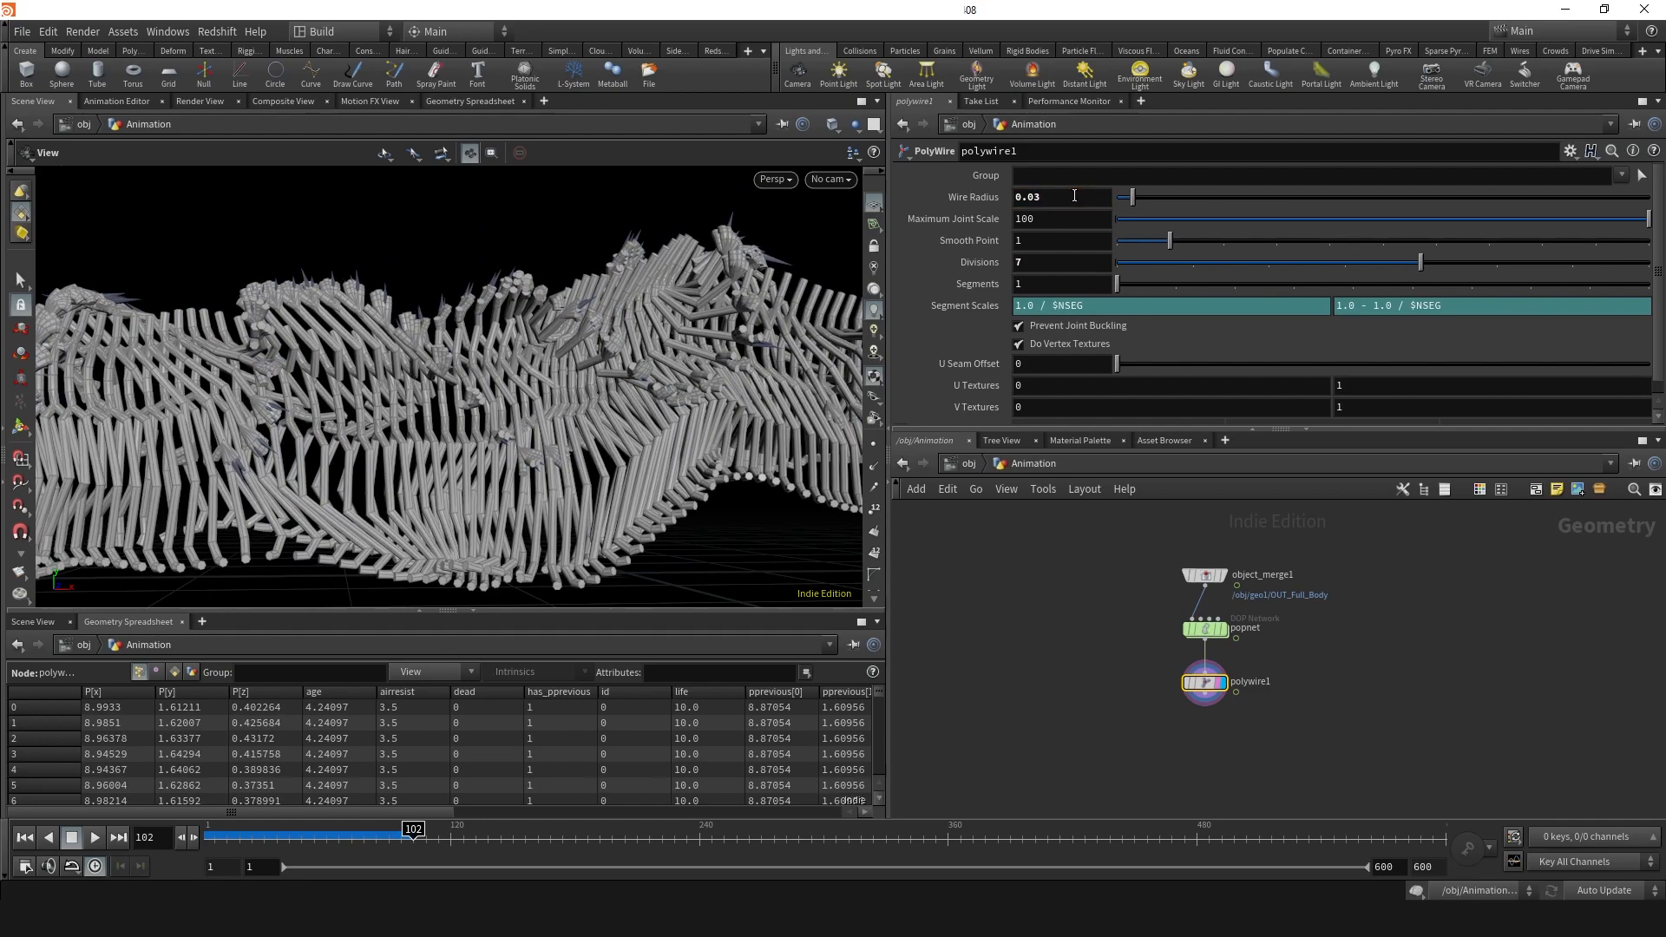
# - Append an Add node after polywire1, display it, and make it delete the geometry but keep the points
pyautogui.scroll(2, 1196, 734)
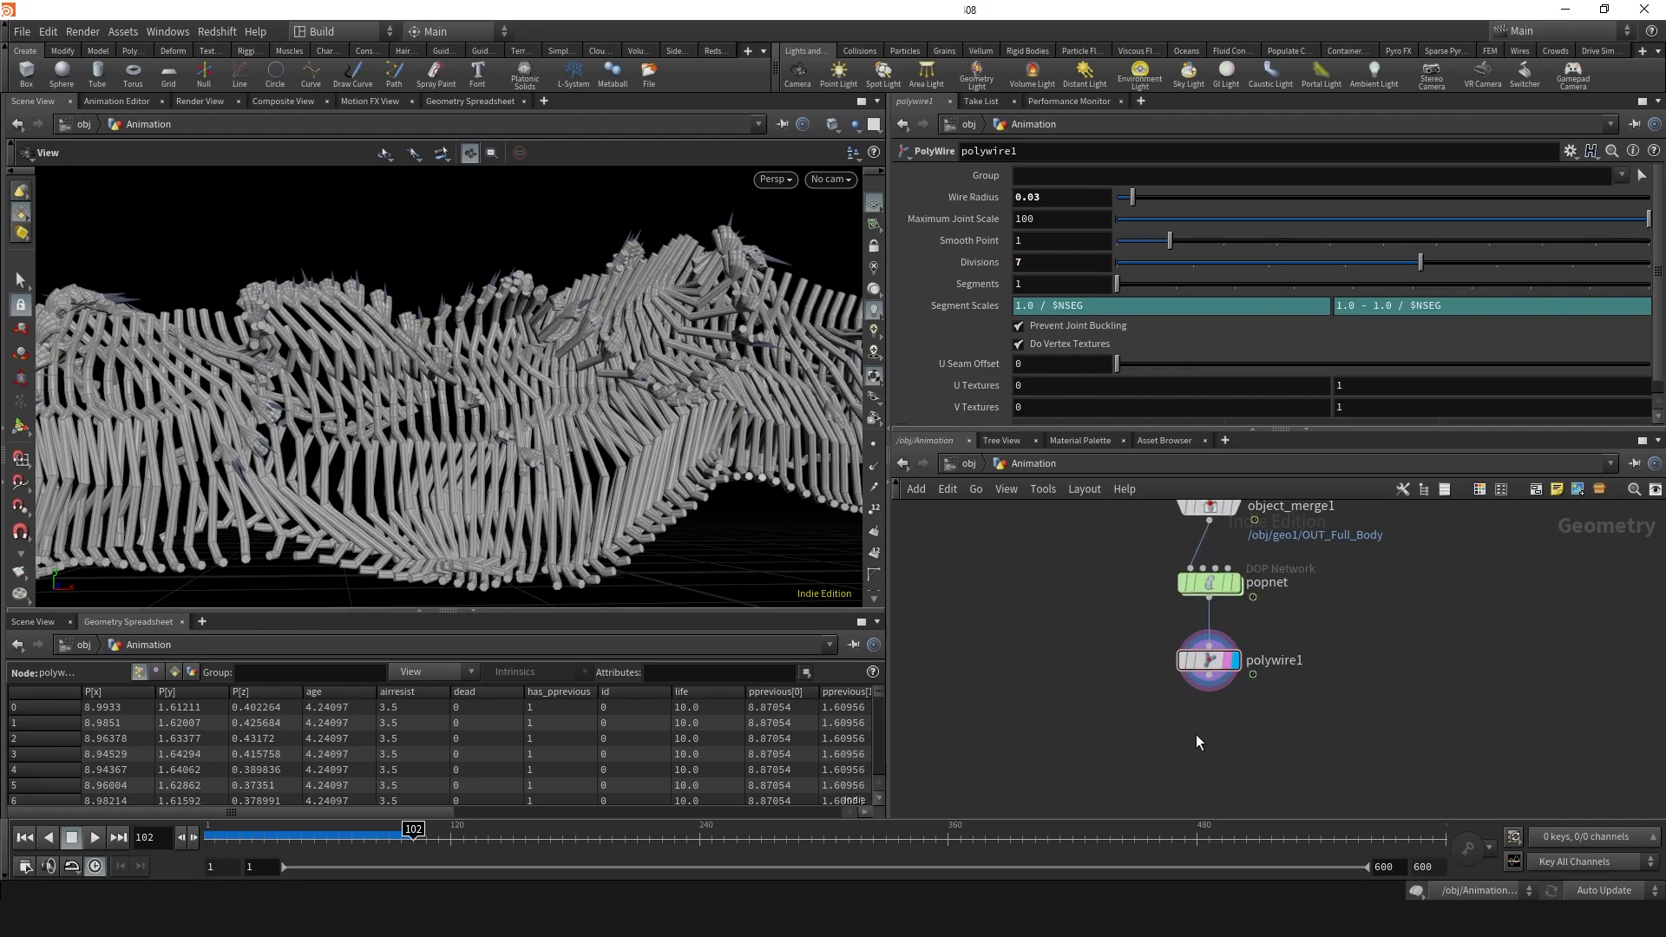
pyautogui.press('Tab')
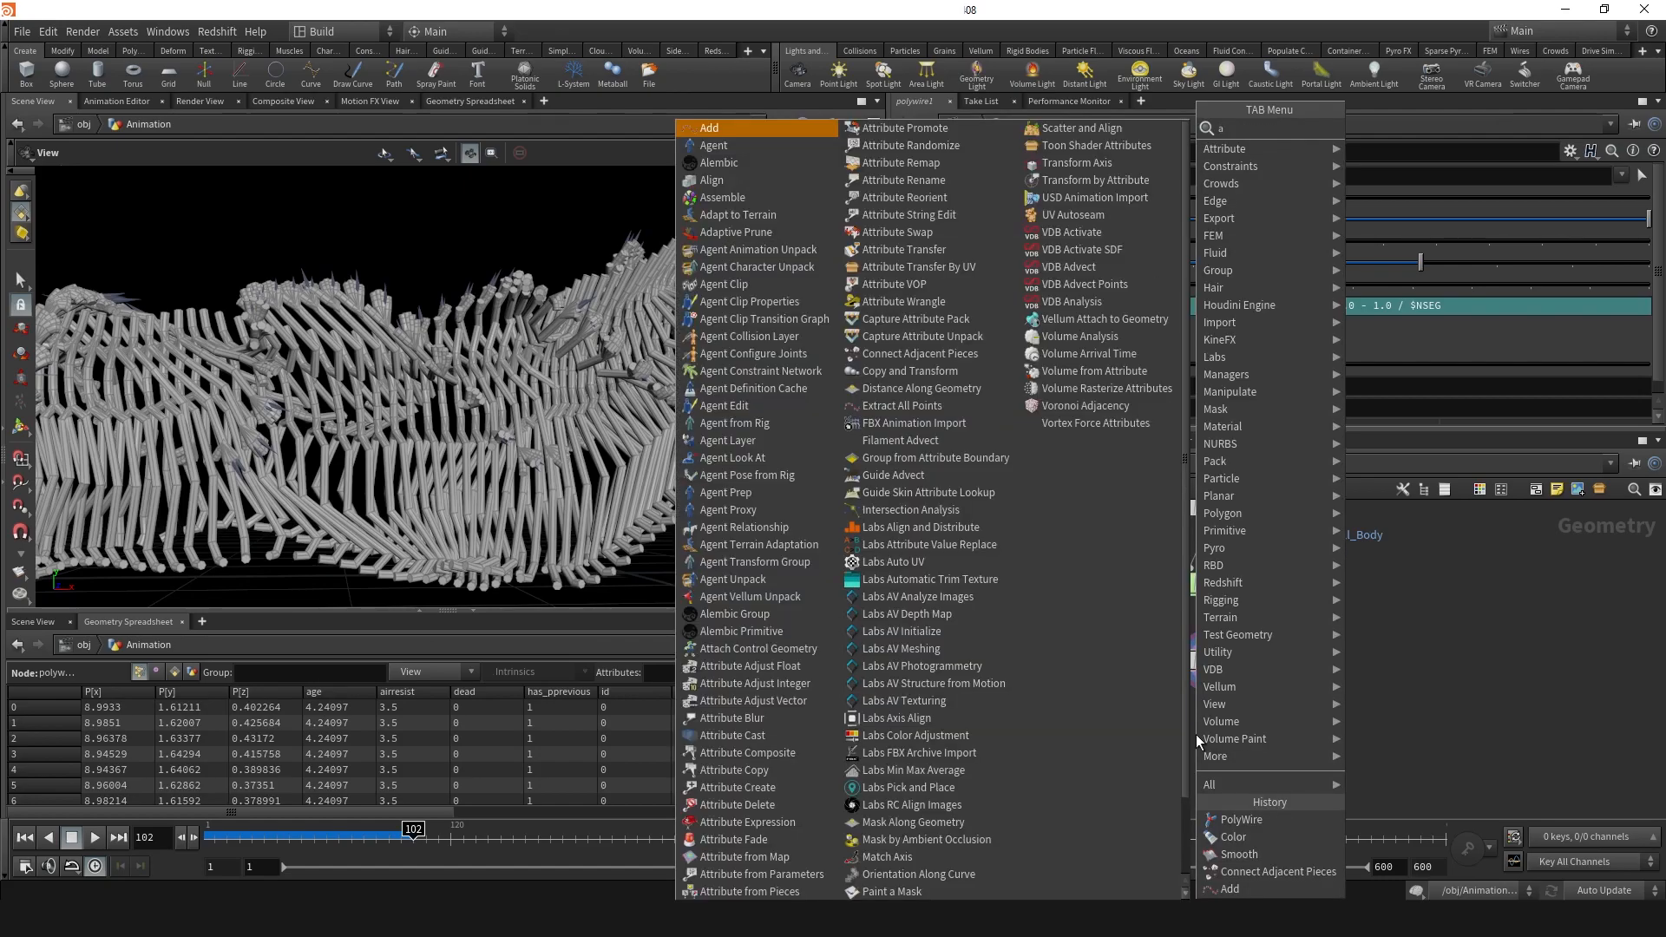
pyautogui.write('add')
pyautogui.press('Return')
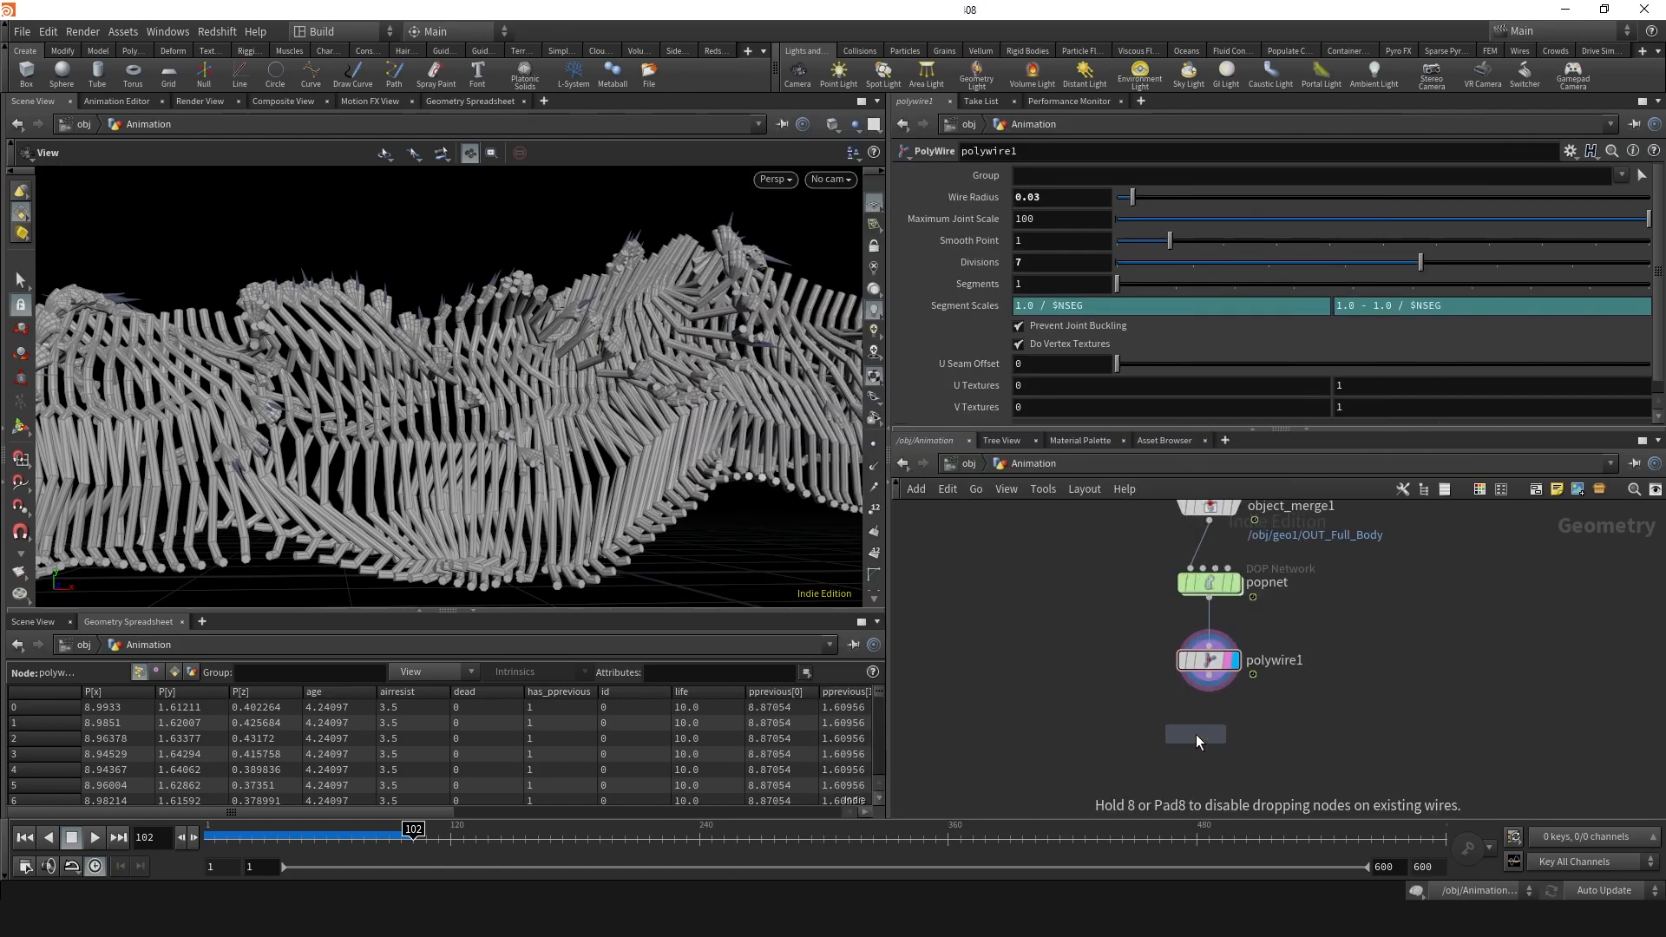
pyautogui.click(1212, 722)
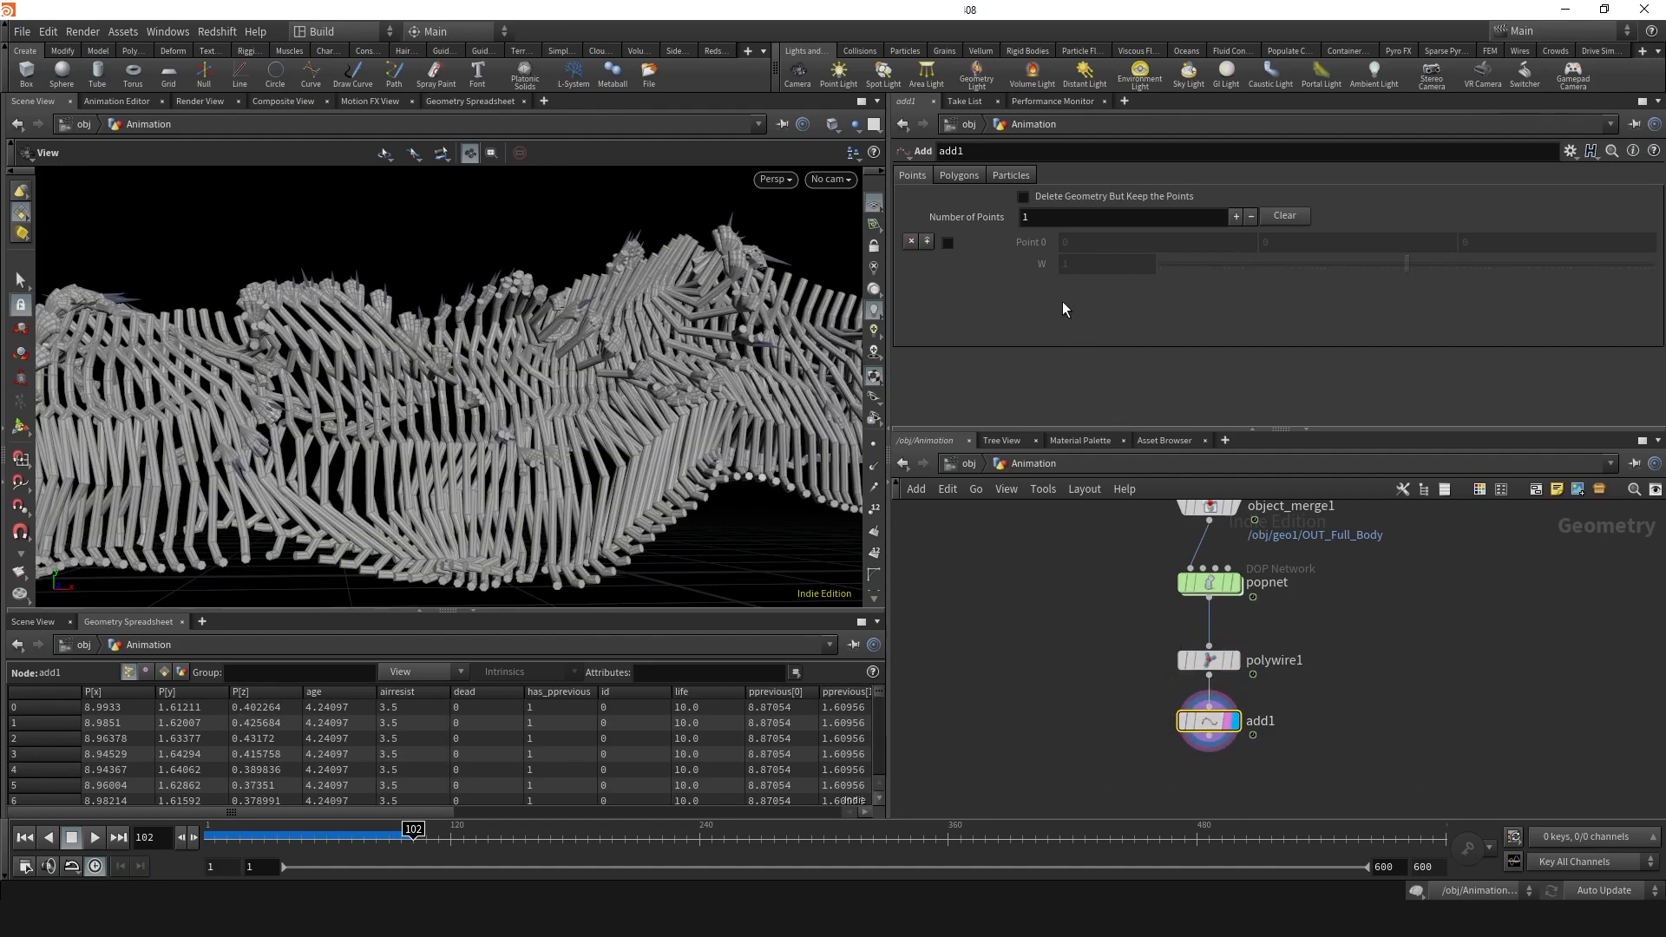
pyautogui.click(1025, 198)
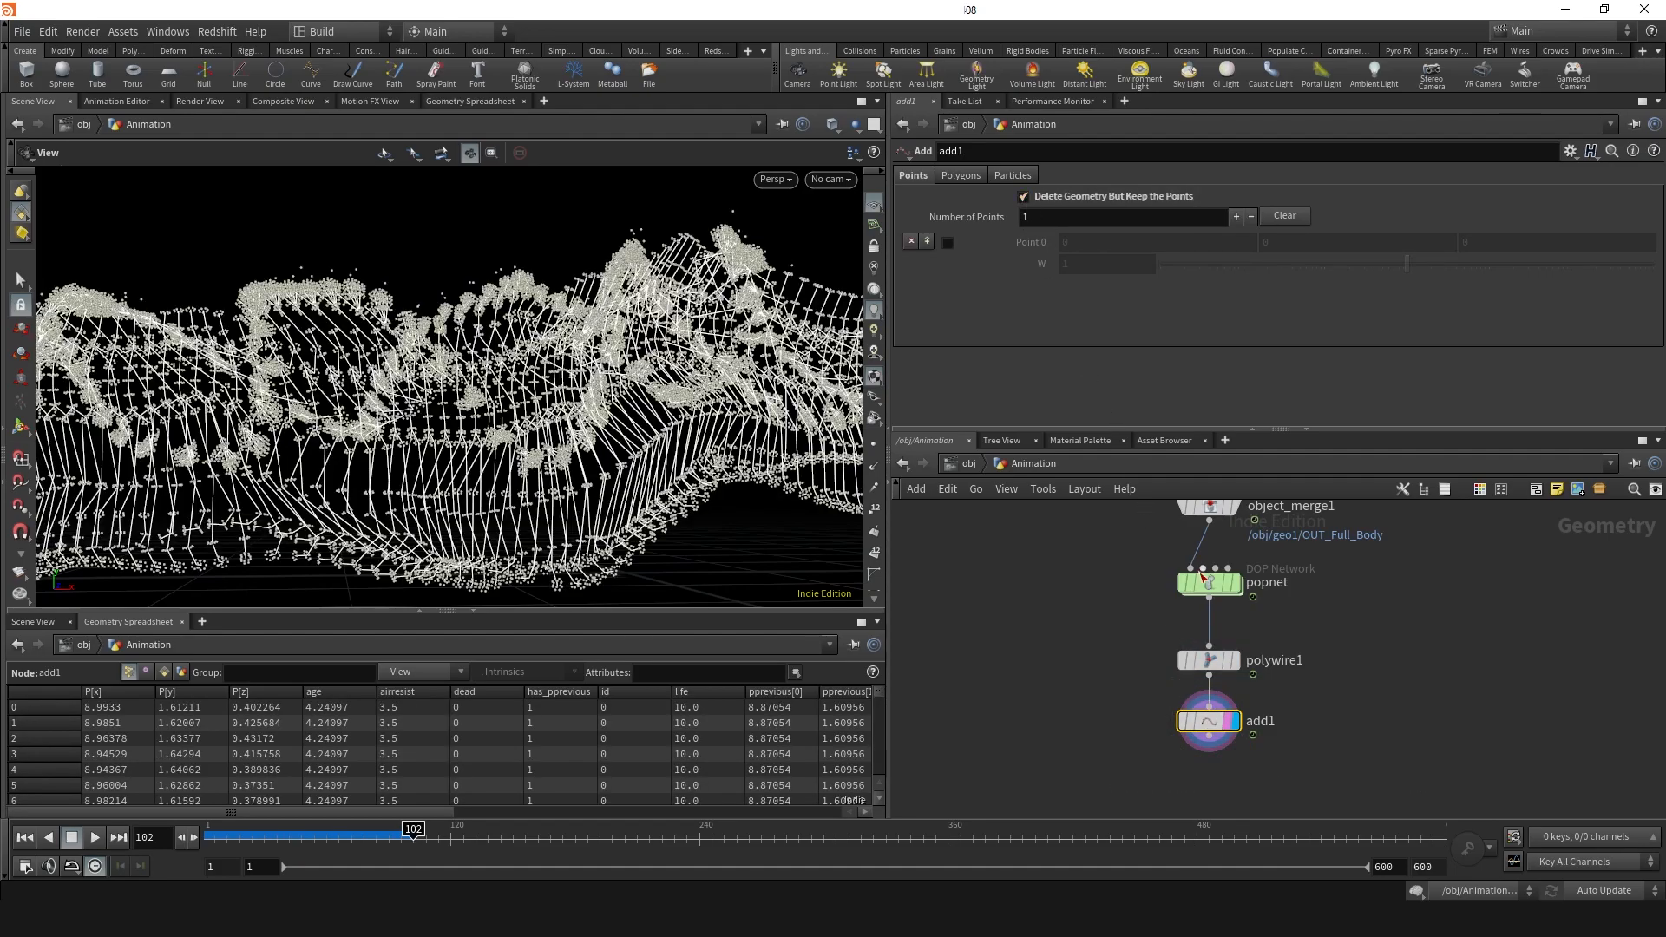
# - Reset the popnet simulation and reselect add1 to inspect the resulting points
pyautogui.click(1209, 582)
pyautogui.click(955, 220)
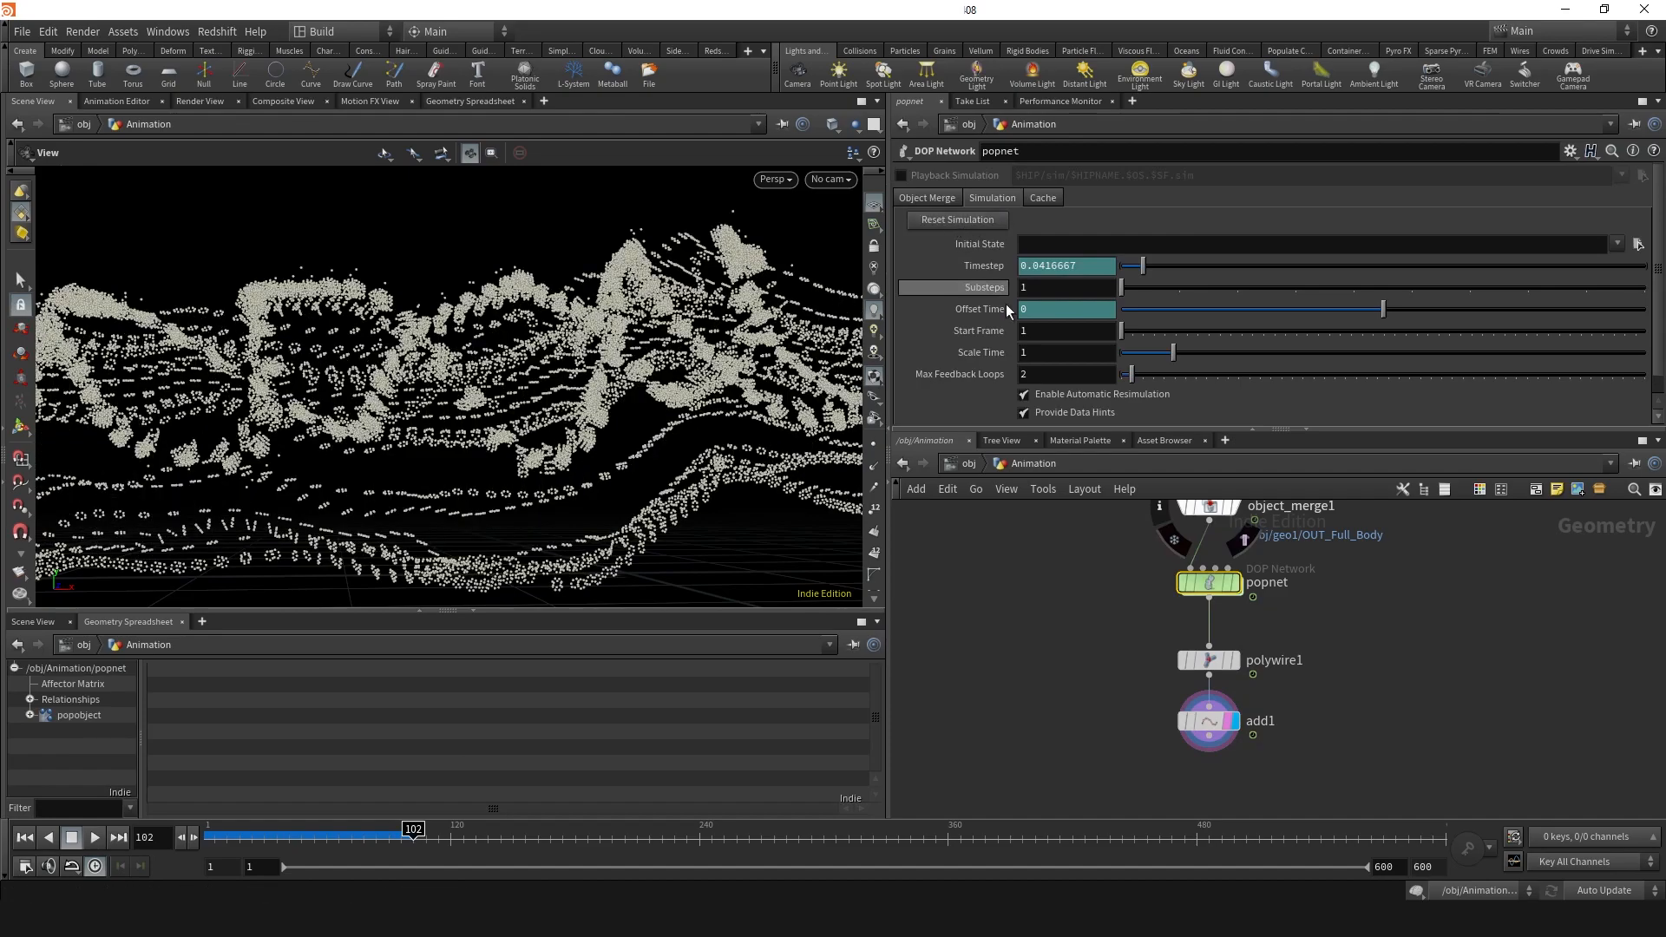
pyautogui.click(1210, 722)
pyautogui.moveTo(532, 434); pyautogui.dragTo(599, 460)
# - Append a Connect Adjacent Pieces node after add1 and display its result
pyautogui.moveTo(1199, 791); pyautogui.dragTo(1201, 692, button='middle')
pyautogui.press('Tab')
pyautogui.write('conn')
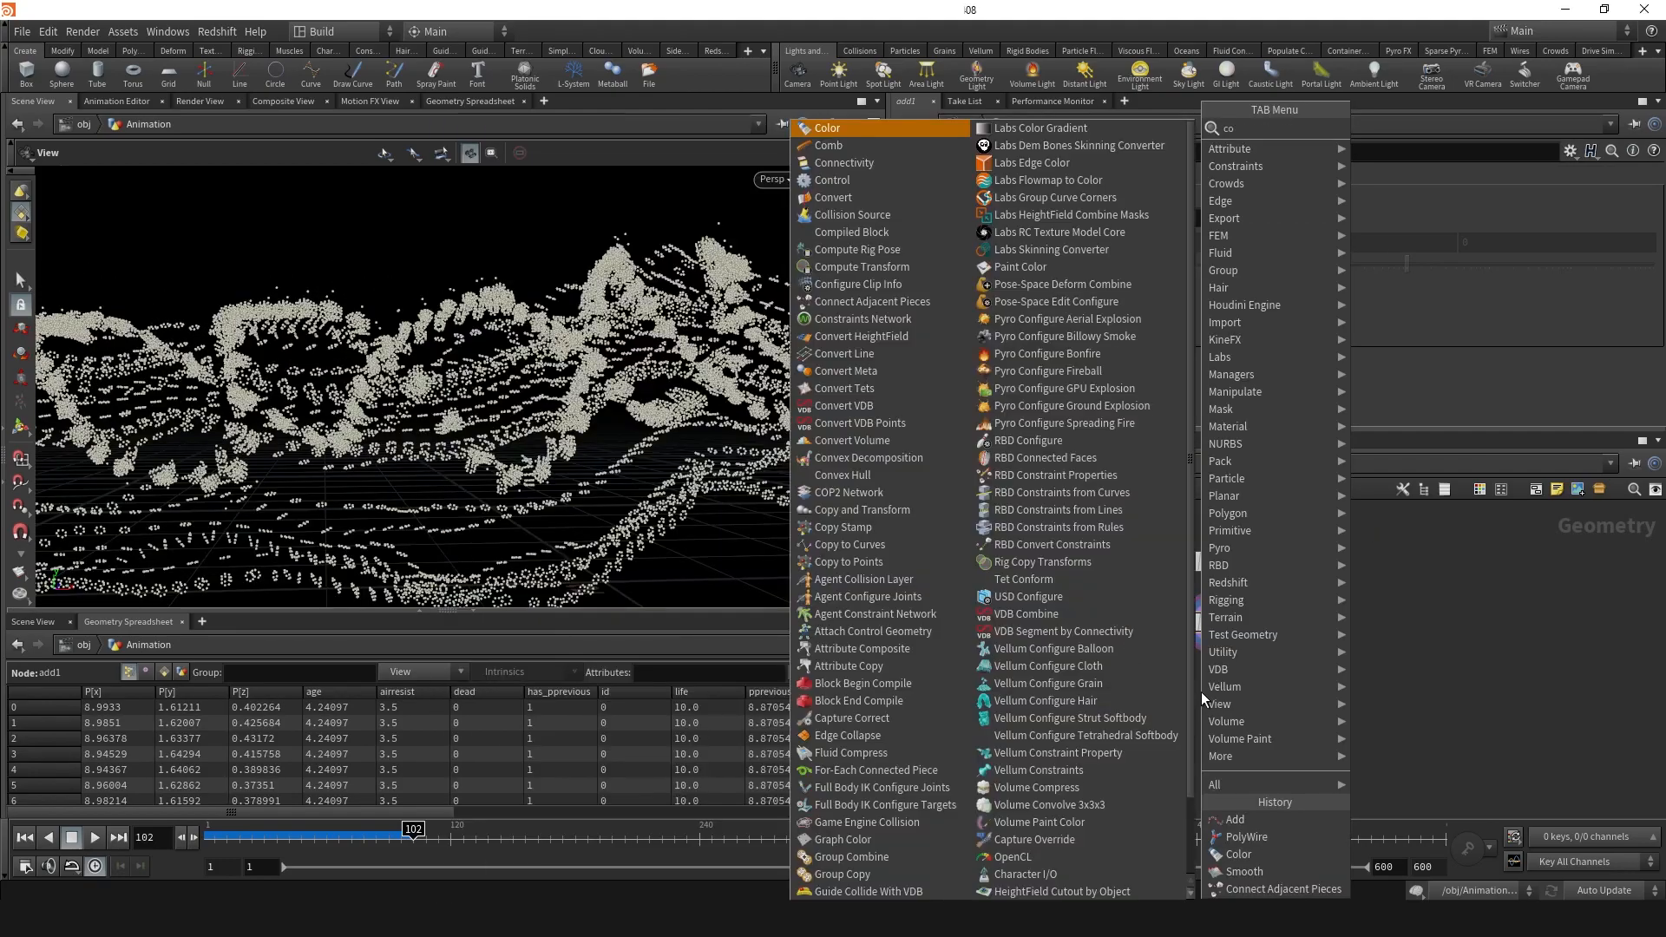
pyautogui.press('Return')
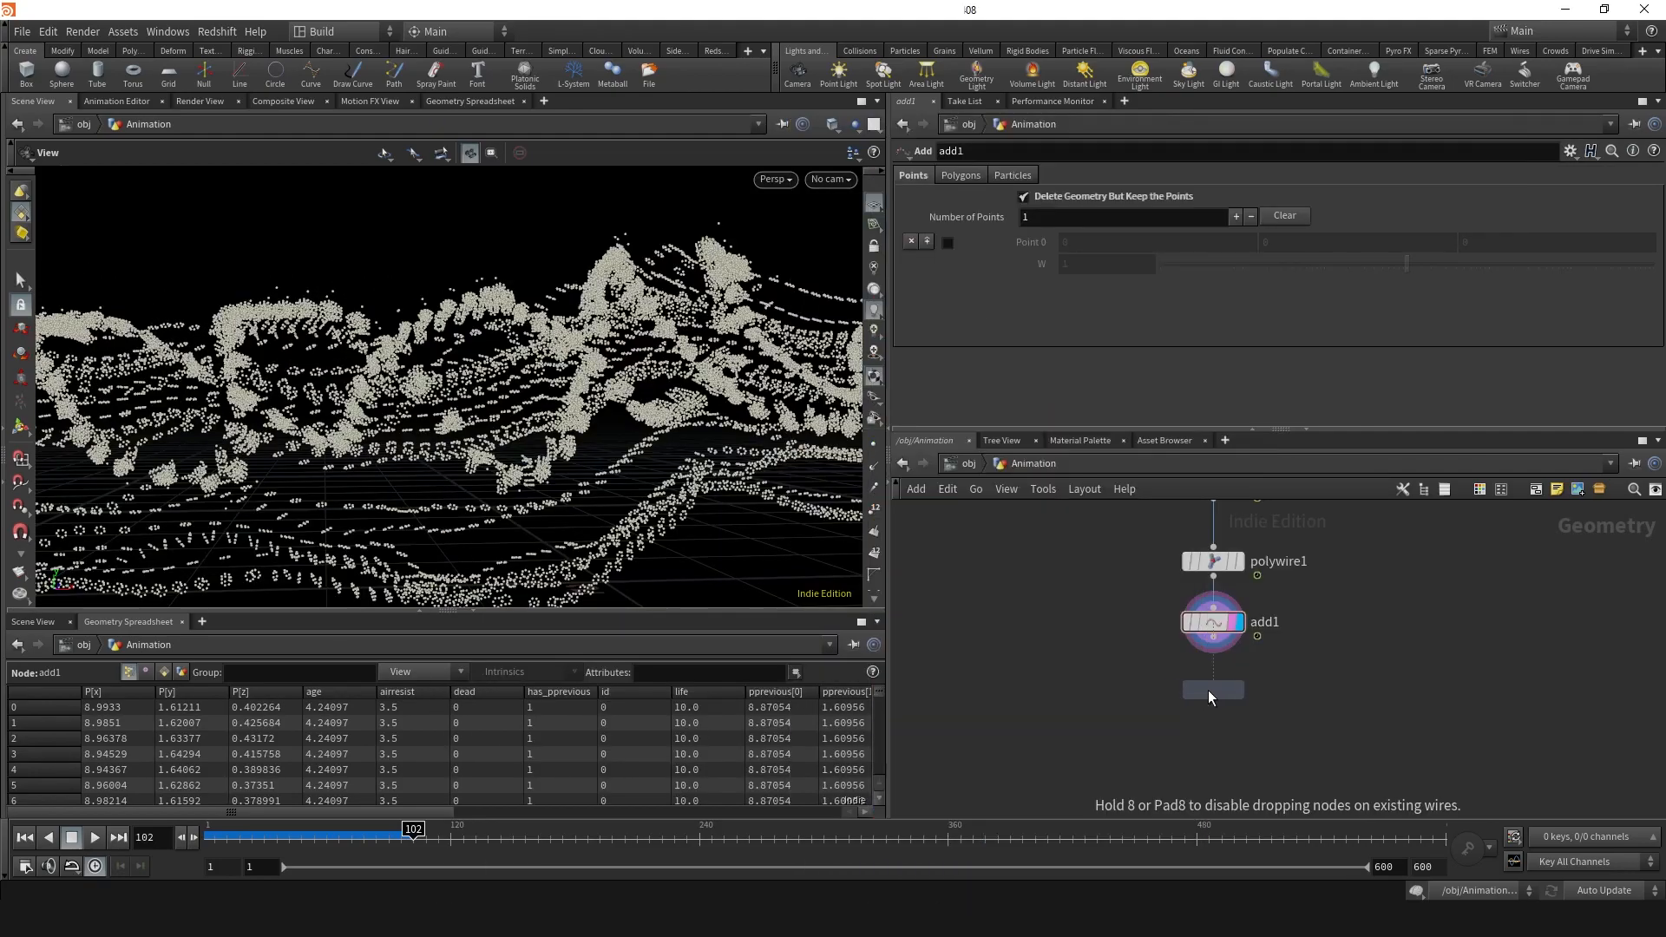
pyautogui.click(1210, 690)
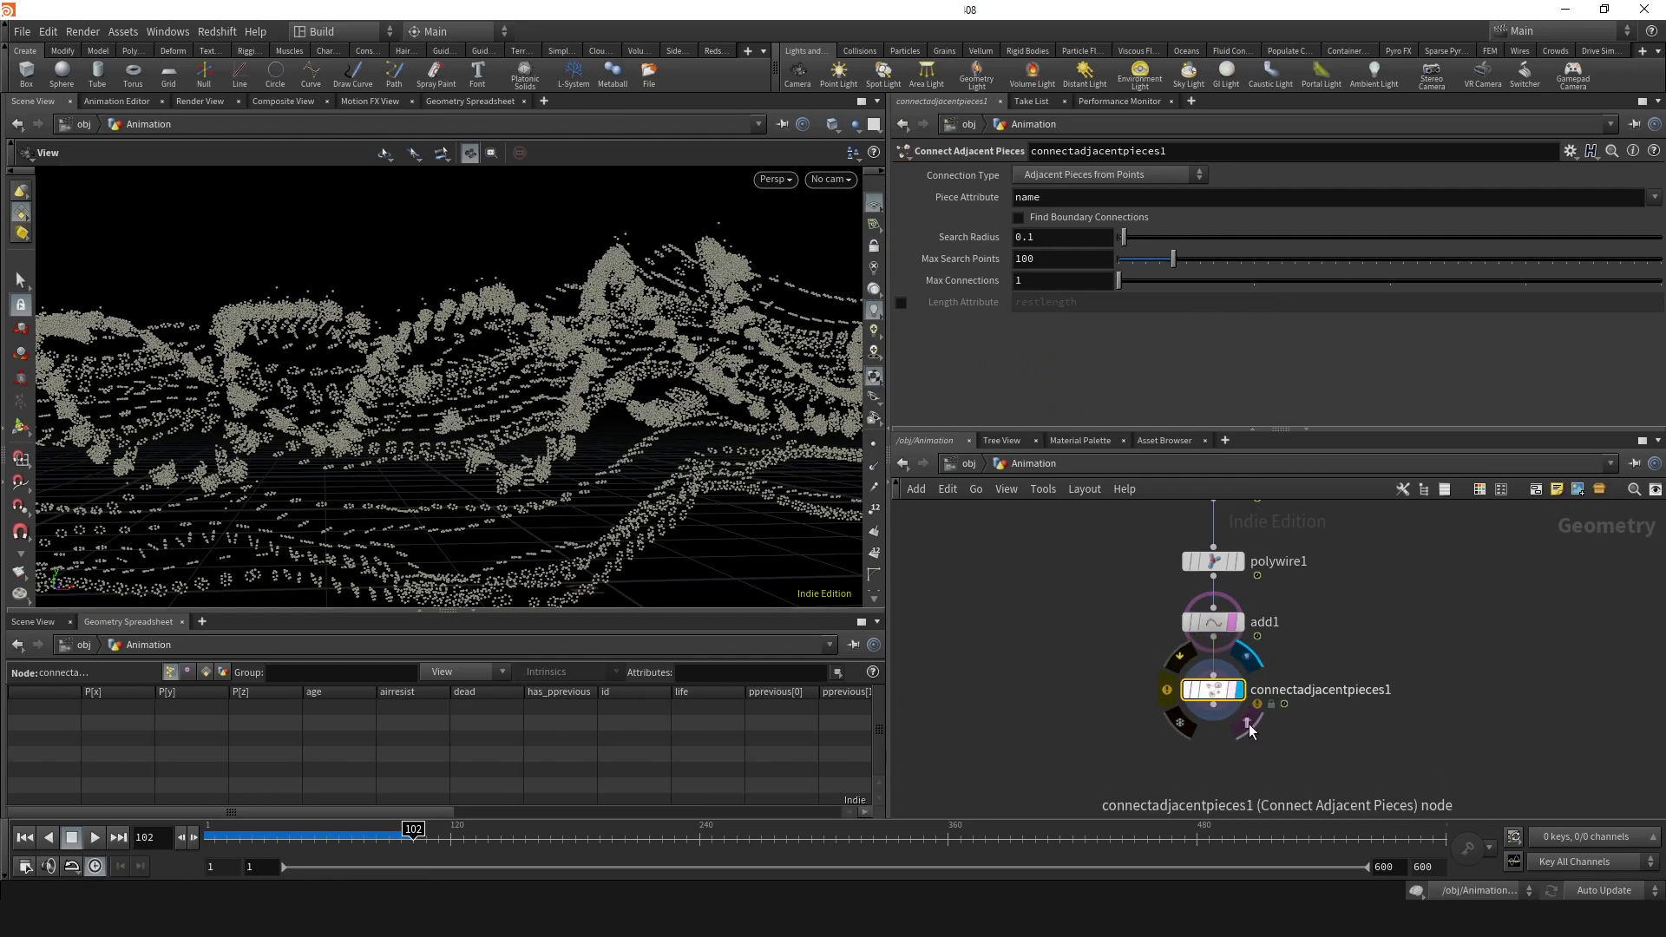
# - Set connectadjacentpieces1 to connect Adjacent Points with a search radius of 0.6 and 10 max search points, and inspect the whole trail
pyautogui.click(1143, 175)
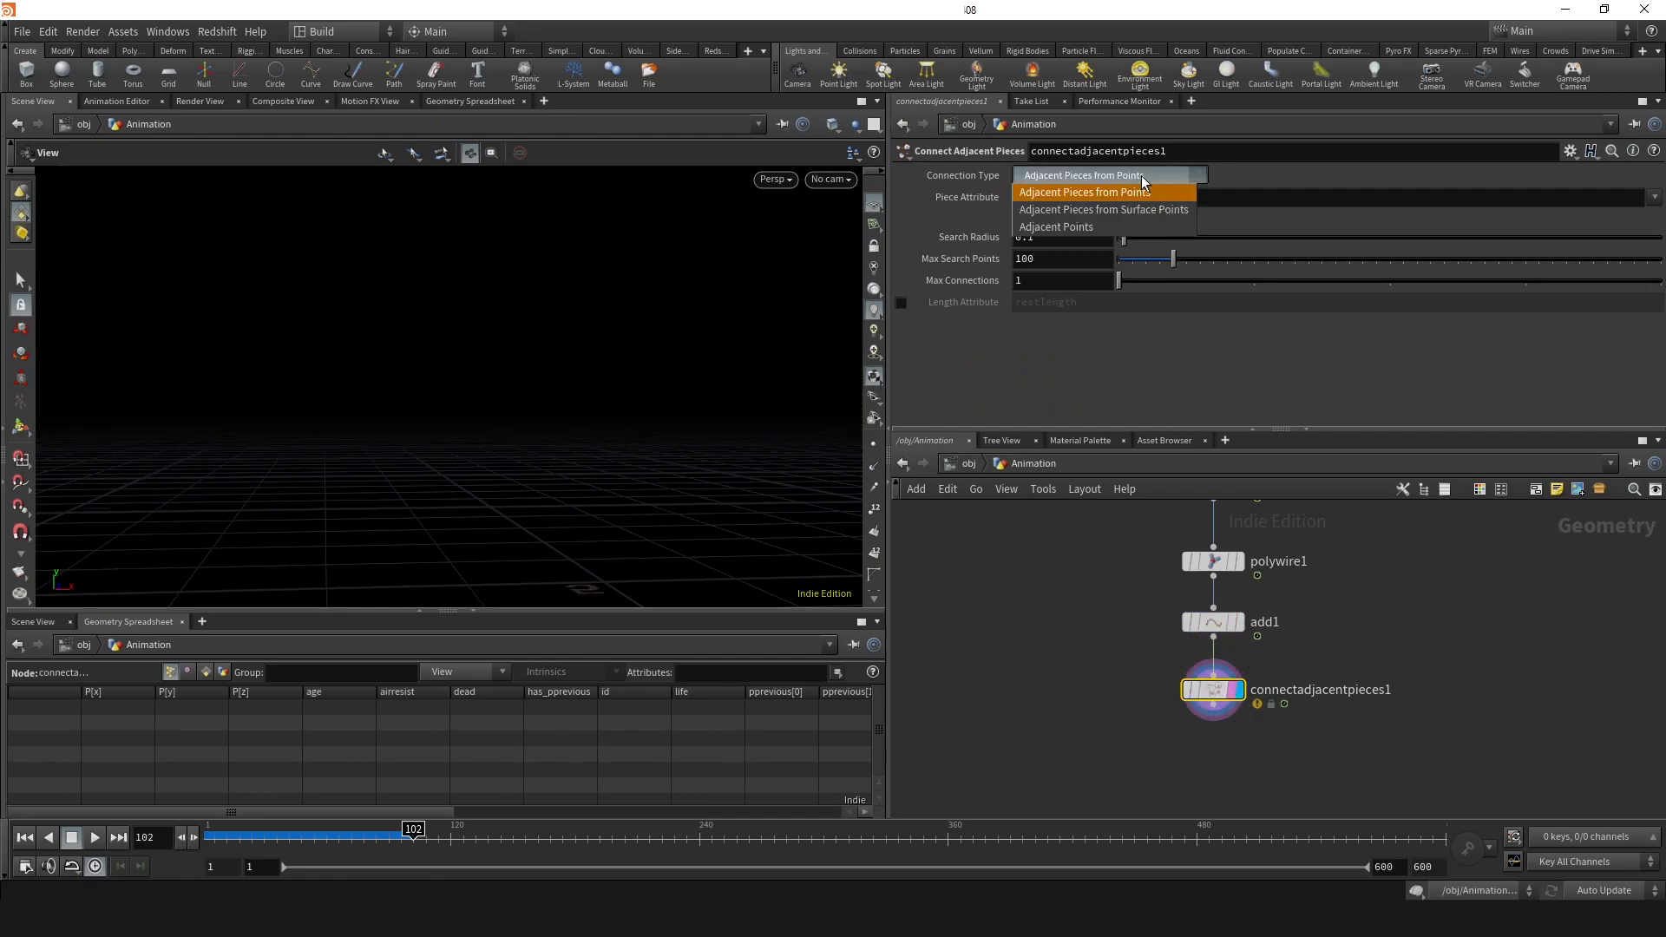
pyautogui.click(1123, 227)
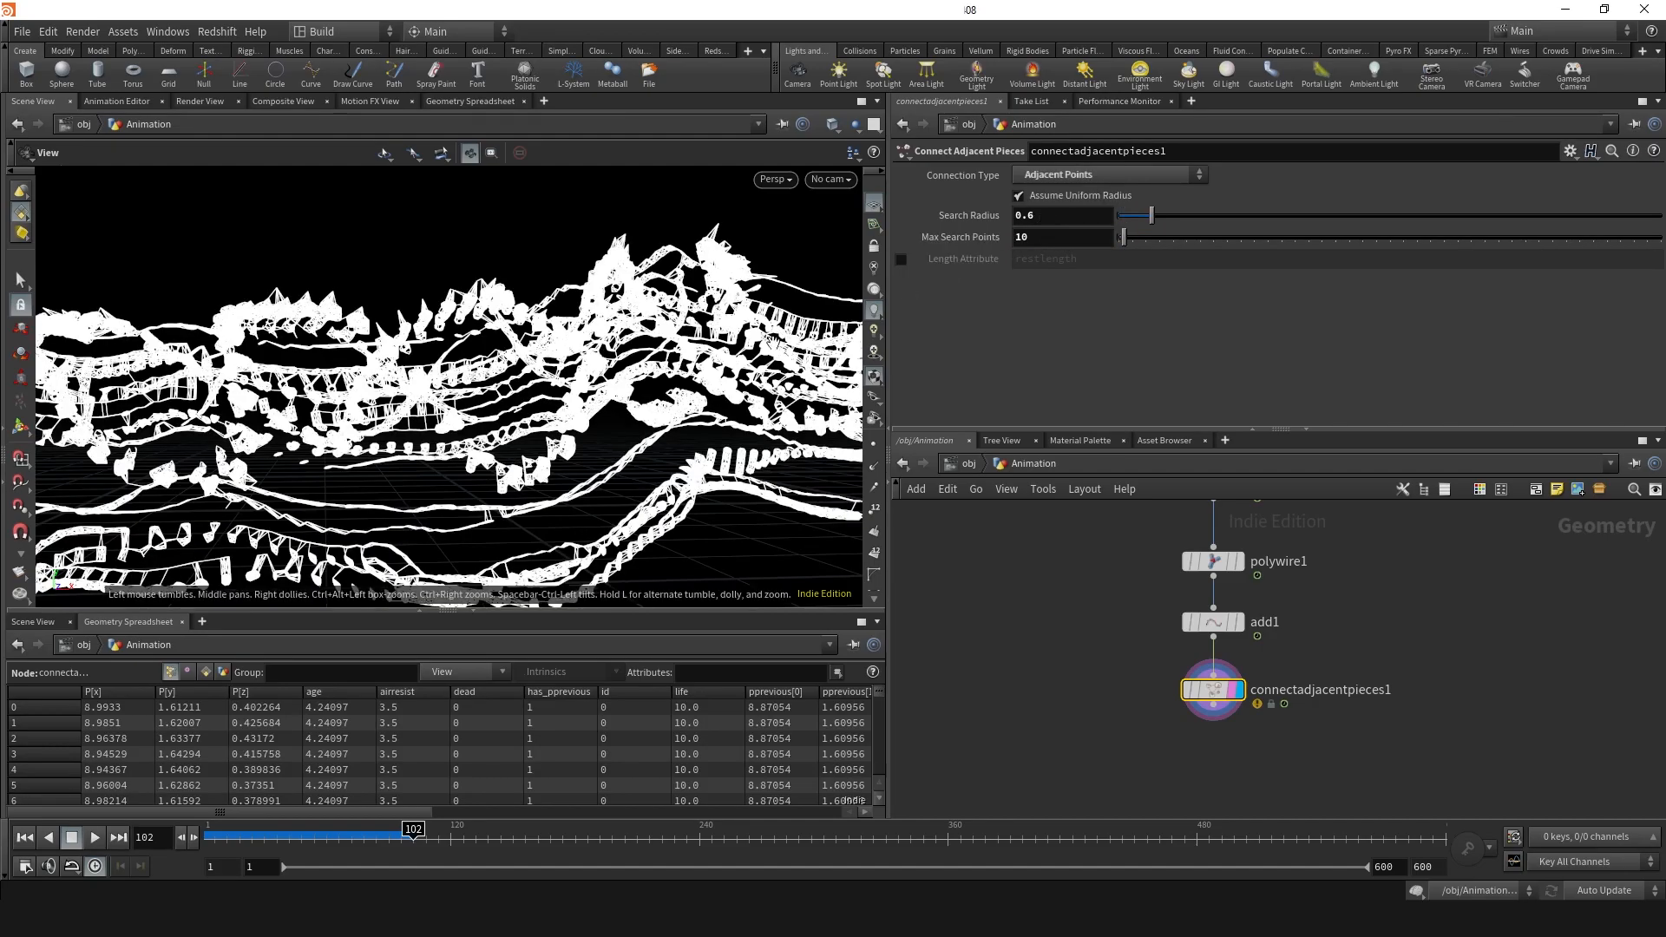
pyautogui.moveTo(764, 351); pyautogui.dragTo(507, 388, button='right')
pyautogui.moveTo(674, 381); pyautogui.dragTo(719, 434)
pyautogui.moveTo(718, 434); pyautogui.dragTo(529, 395, button='middle')
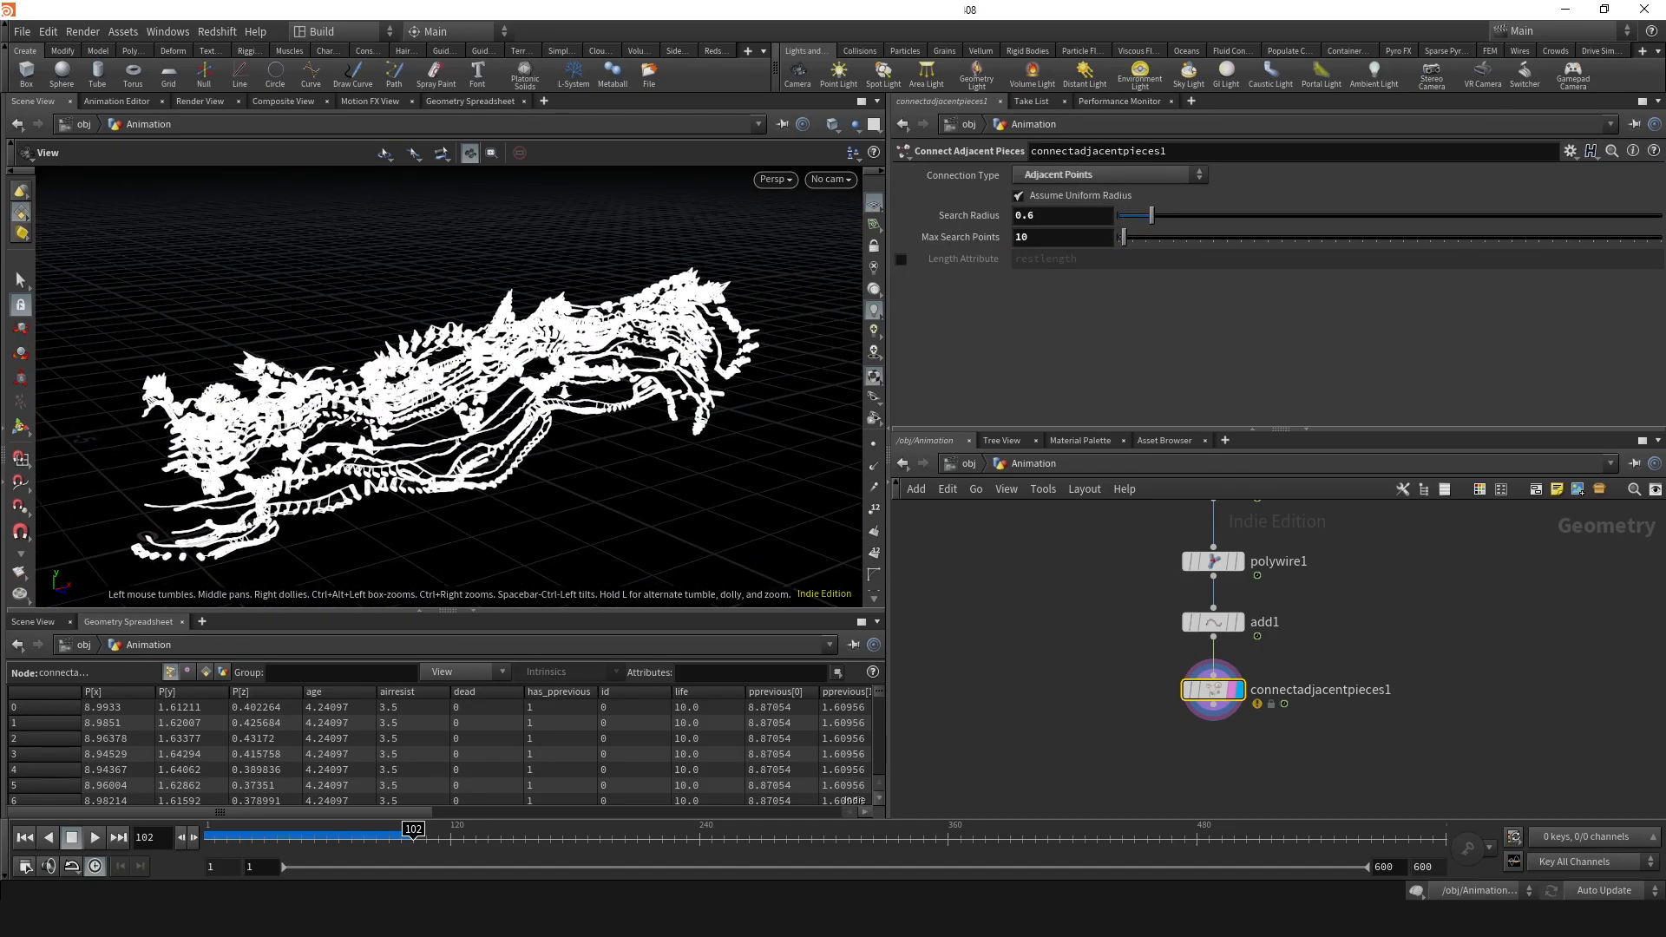
# - Append a Smooth node after connectadjacentpieces1 and display its result
pyautogui.moveTo(529, 395); pyautogui.dragTo(629, 390, button='right')
pyautogui.moveTo(629, 391); pyautogui.dragTo(615, 347)
pyautogui.moveTo(614, 348); pyautogui.dragTo(654, 351, button='middle')
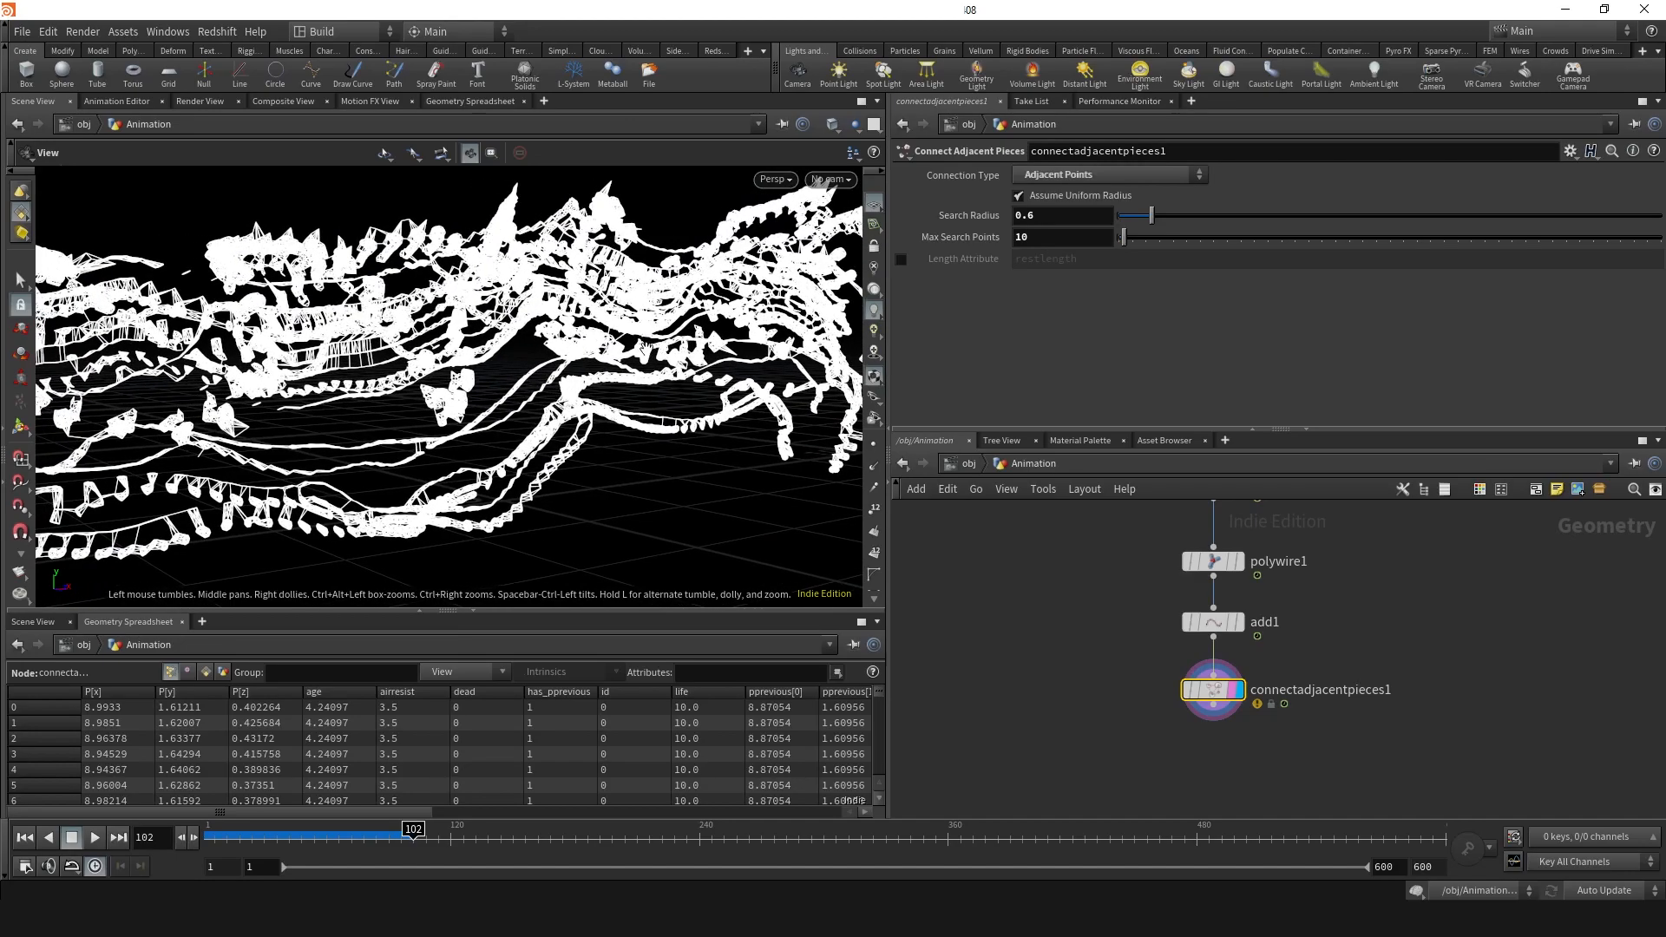
pyautogui.moveTo(1175, 699); pyautogui.dragTo(1176, 659, button='middle')
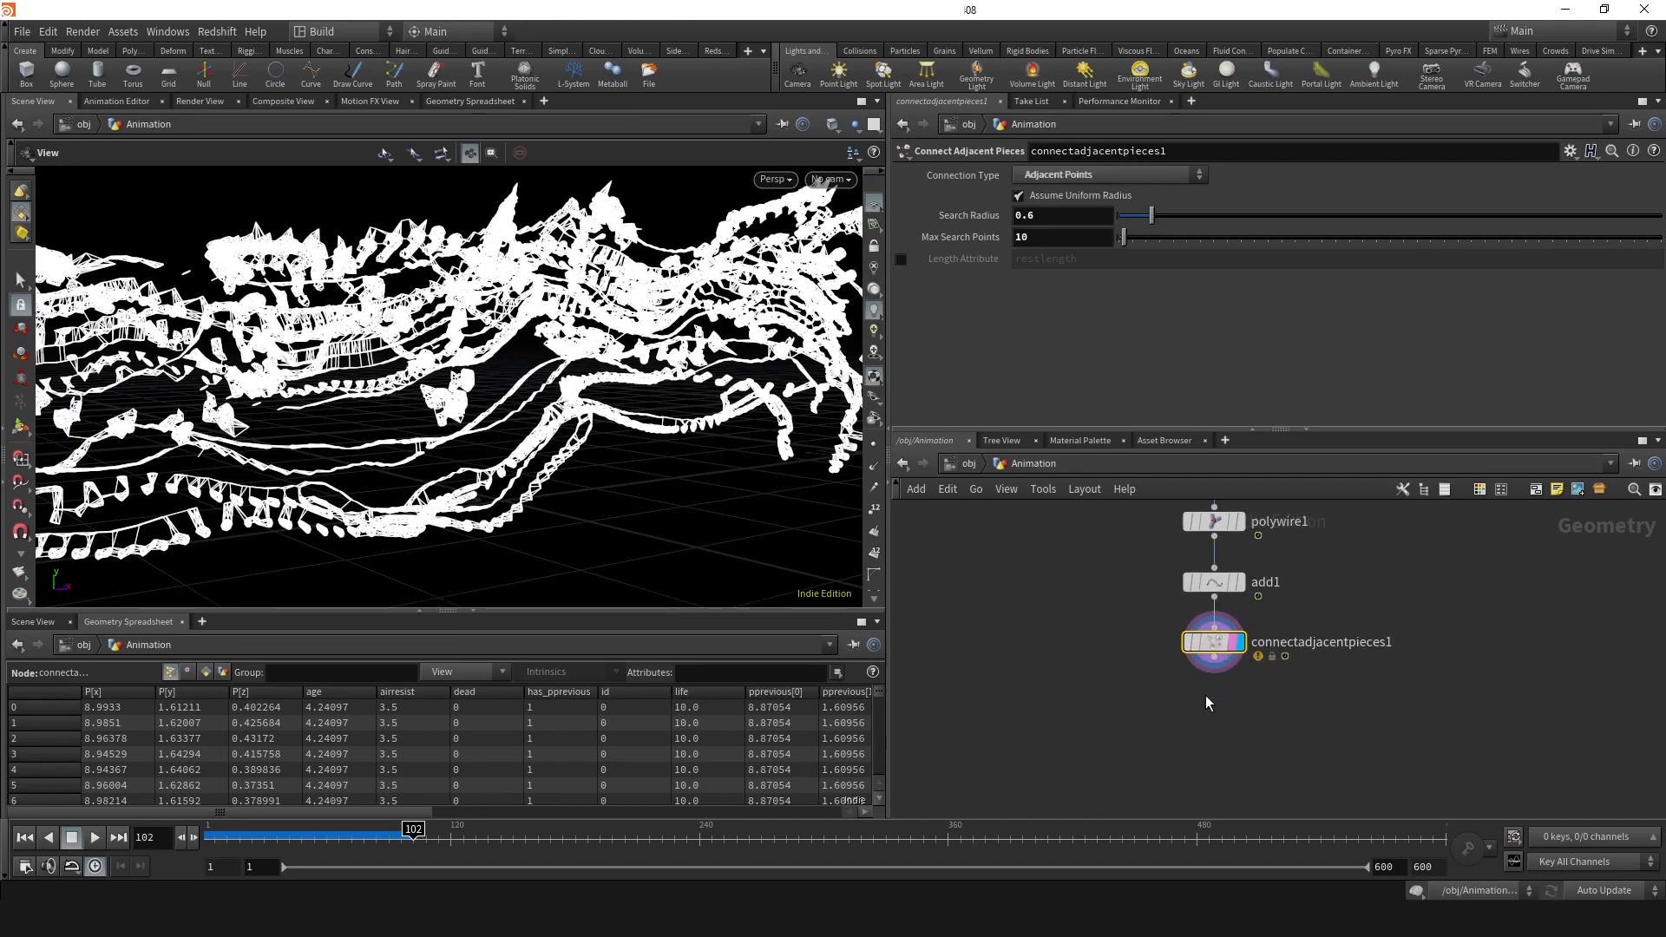
pyautogui.press('Tab')
pyautogui.write('smoo')
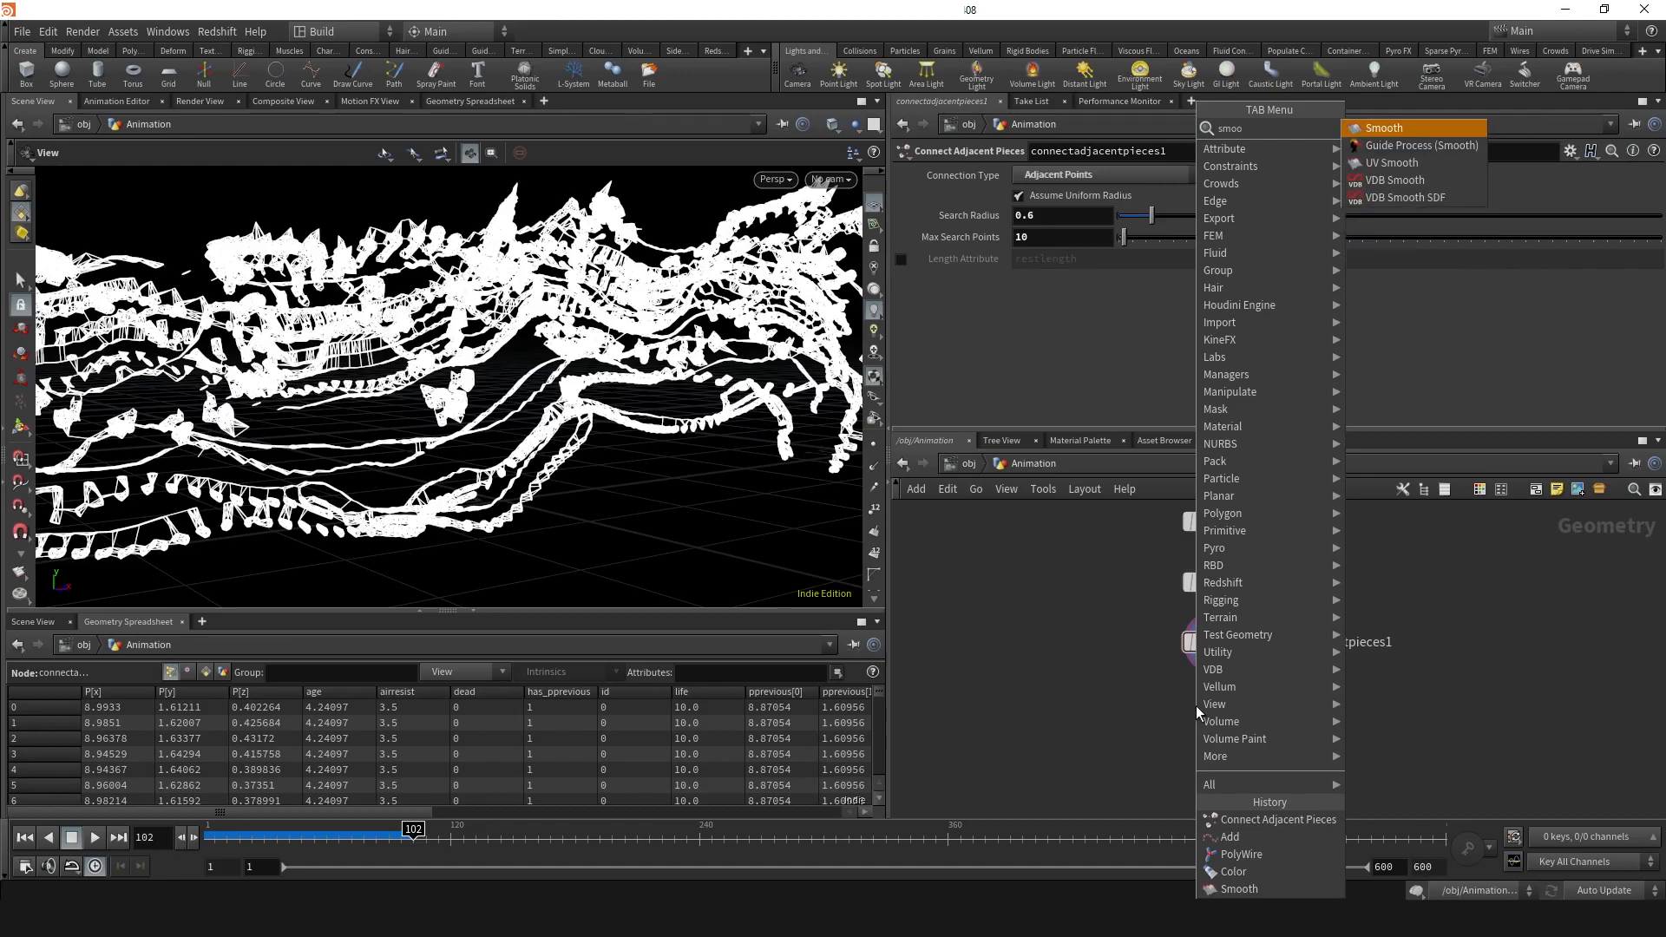
pyautogui.press('Return')
pyautogui.click(1215, 712)
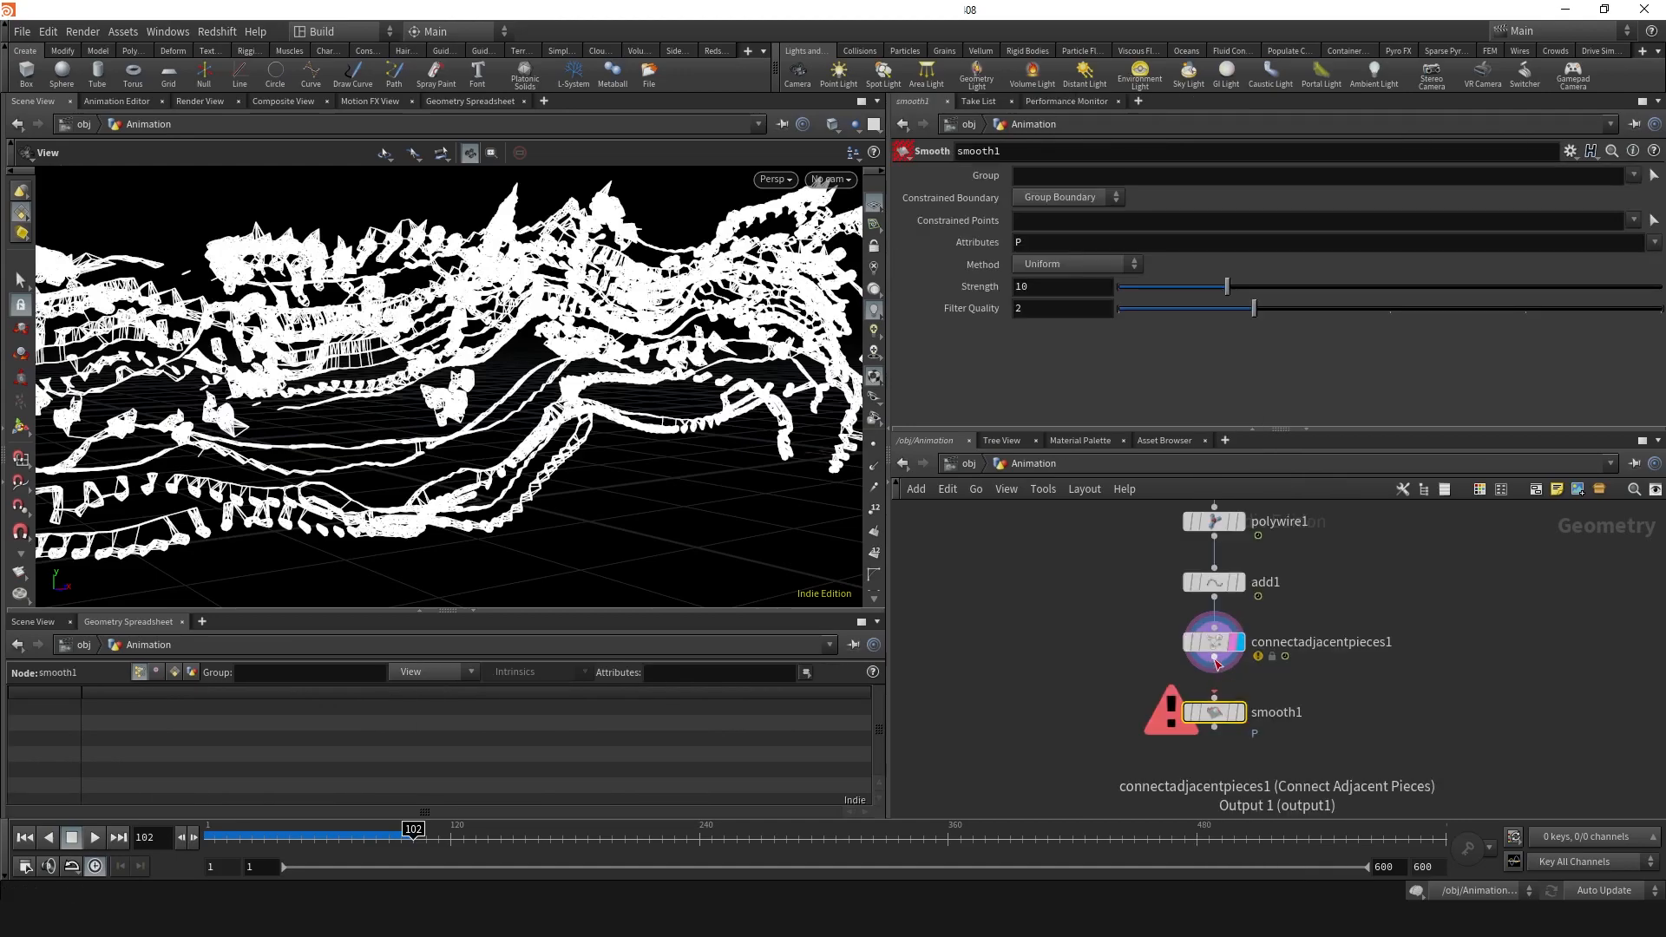
# - Append a Color node after smooth1 and display its result
pyautogui.moveTo(1068, 718); pyautogui.dragTo(1072, 590, button='middle')
pyautogui.press('Tab')
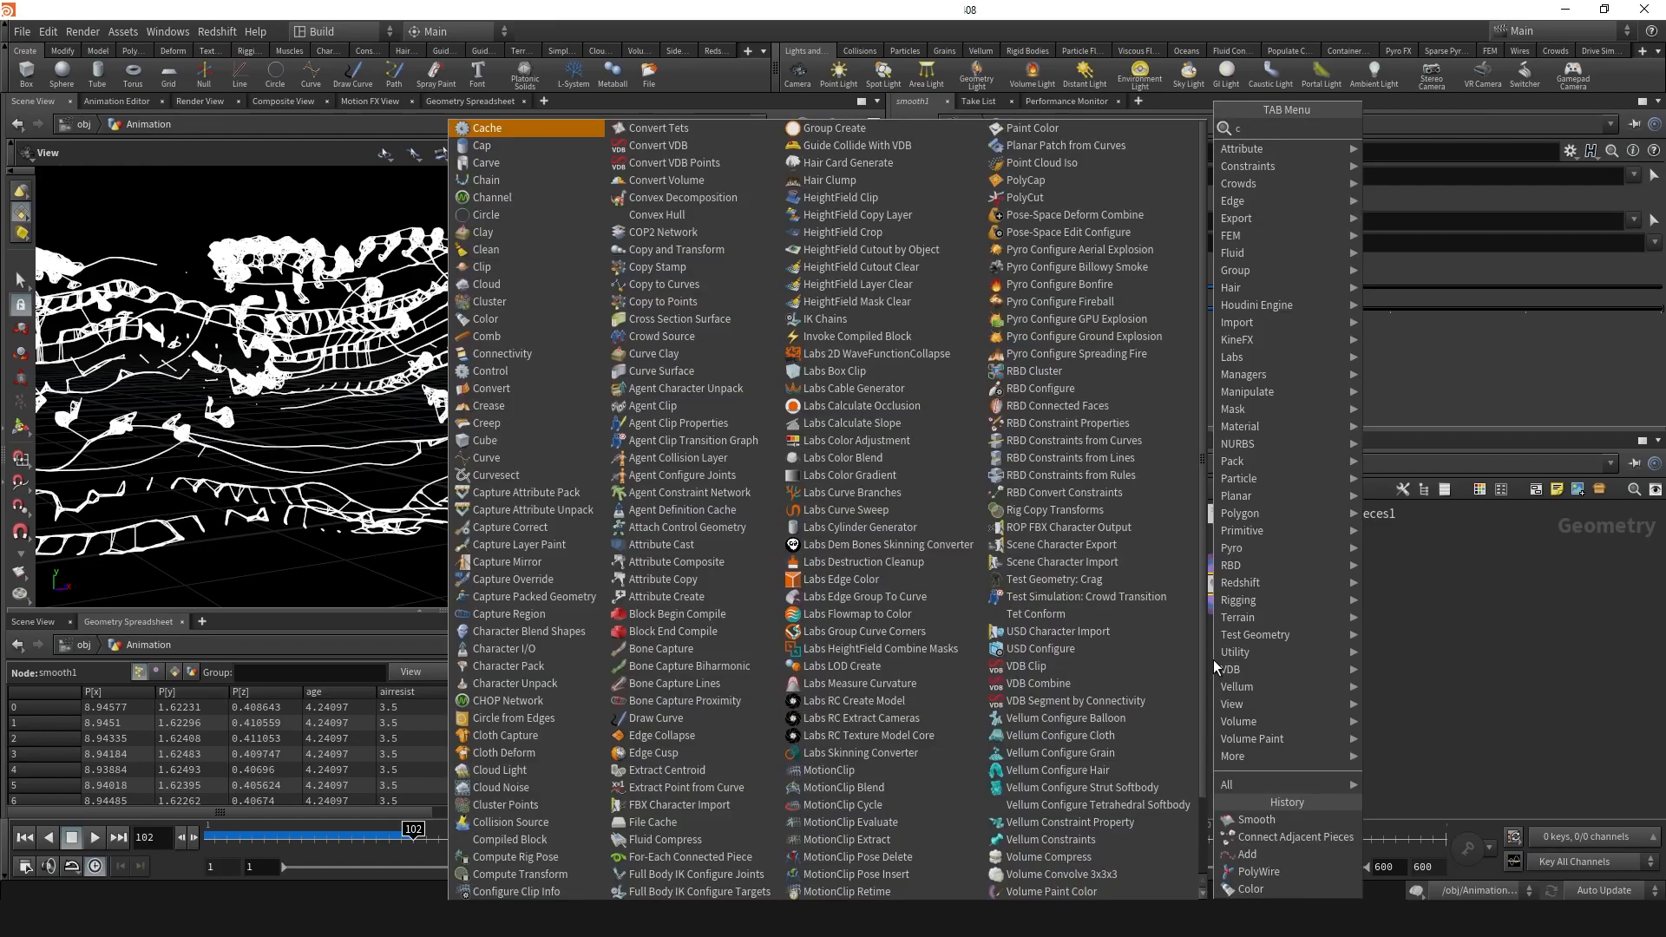
pyautogui.write('colo')
pyautogui.press('Return')
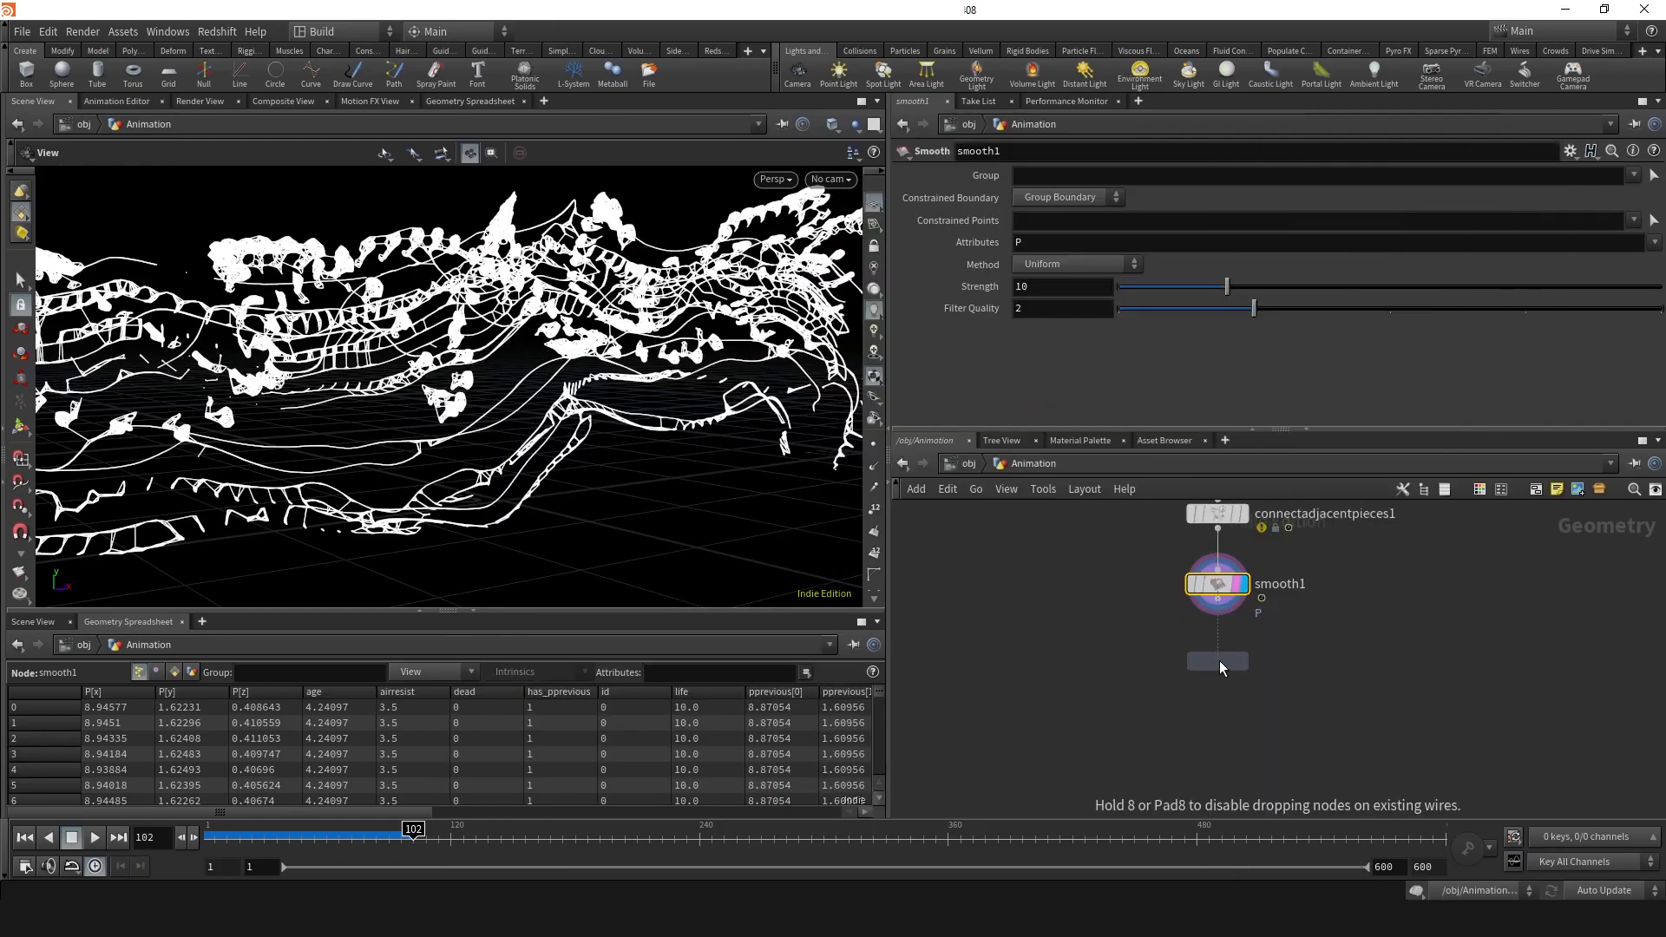
pyautogui.click(1215, 653)
pyautogui.moveTo(1219, 606); pyautogui.dragTo(1218, 638)
pyautogui.click(1243, 653)
# - Set the constant colour of color1 to purple (0.25, 0, 0.5)
pyautogui.click(1032, 281)
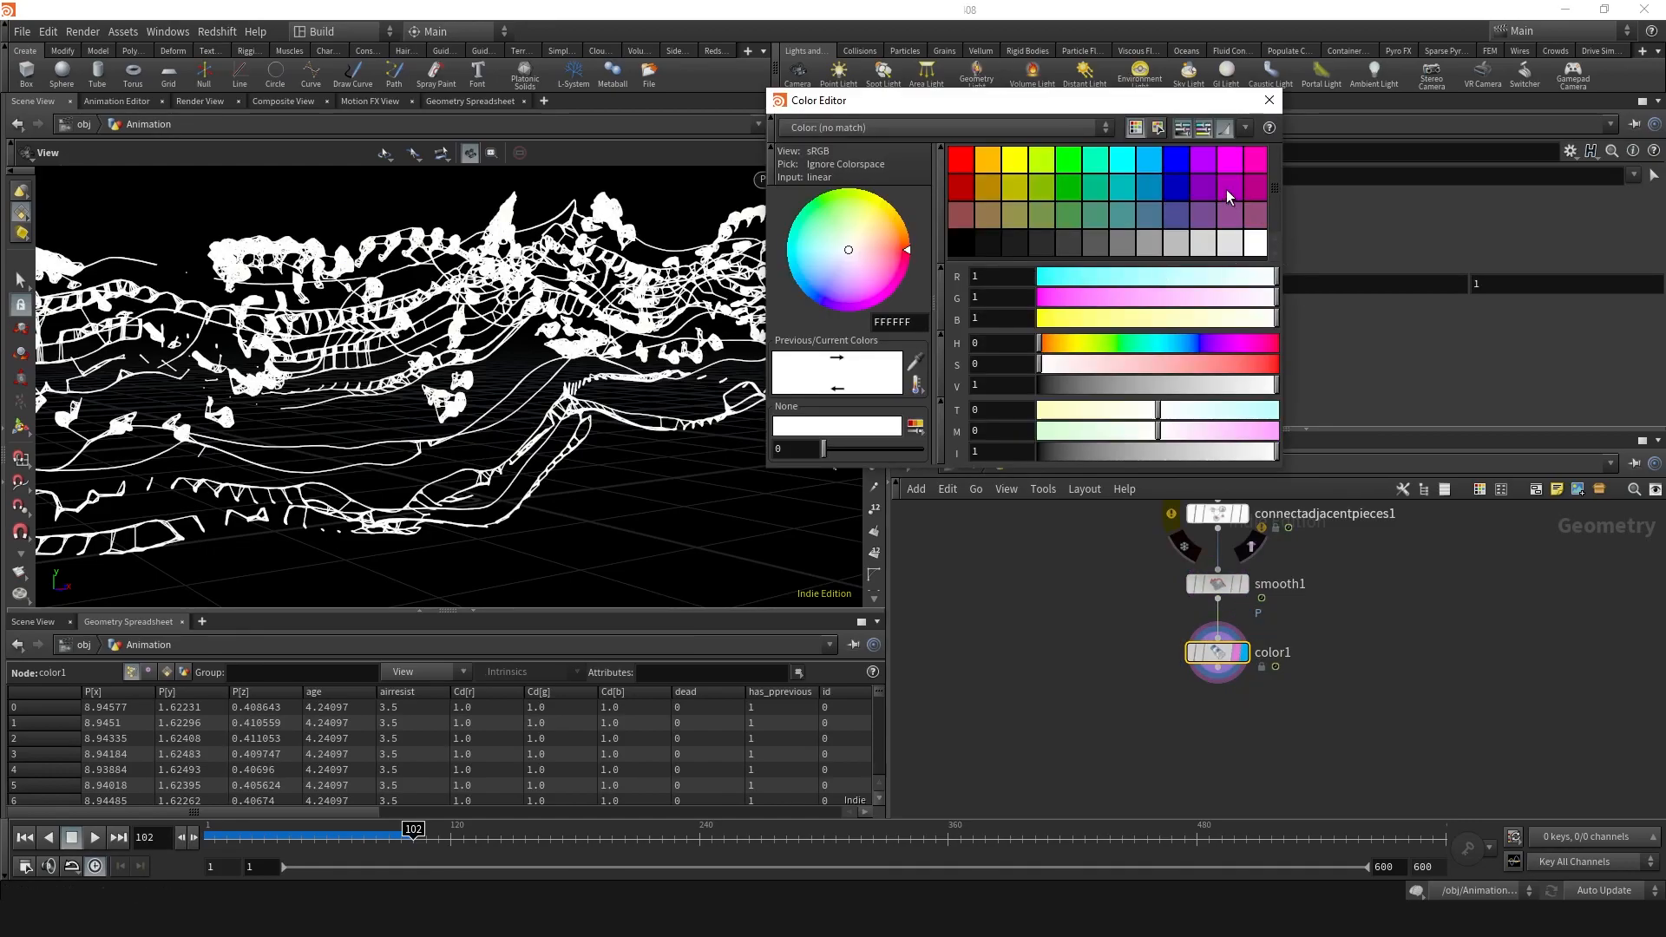
pyautogui.click(1204, 186)
pyautogui.click(1269, 100)
pyautogui.moveTo(736, 345); pyautogui.dragTo(741, 388)
# - Add a Merge node below color1 and connect color1's output to it
pyautogui.scroll(-5, 1086, 707)
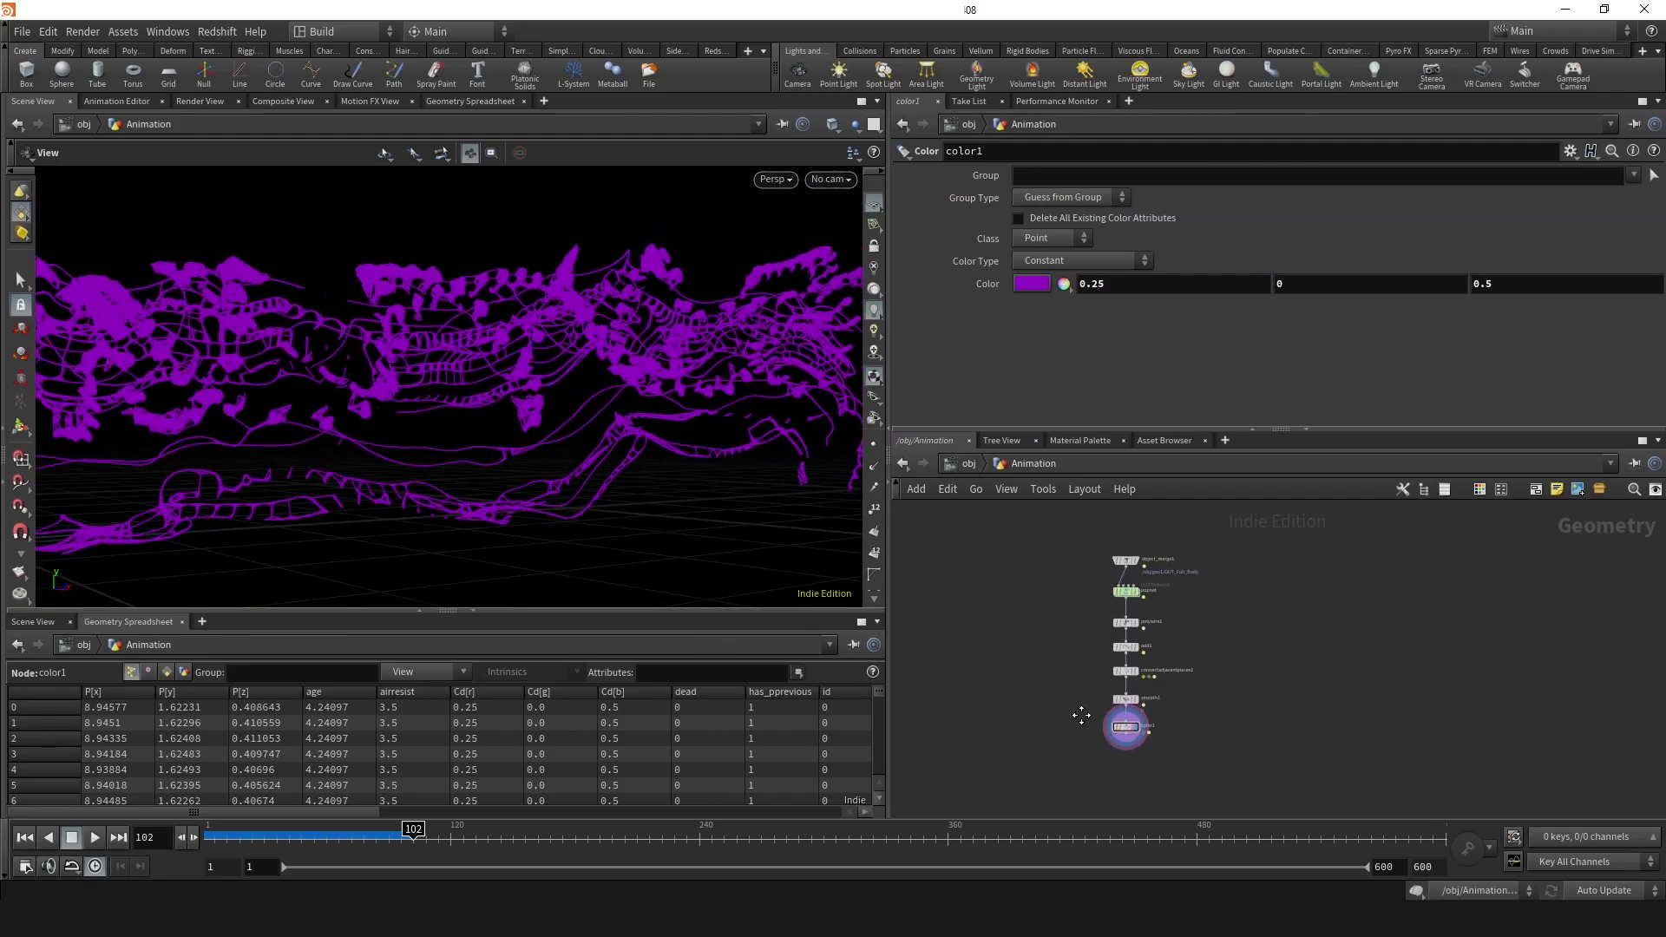
pyautogui.moveTo(1081, 715); pyautogui.dragTo(1074, 686, button='middle')
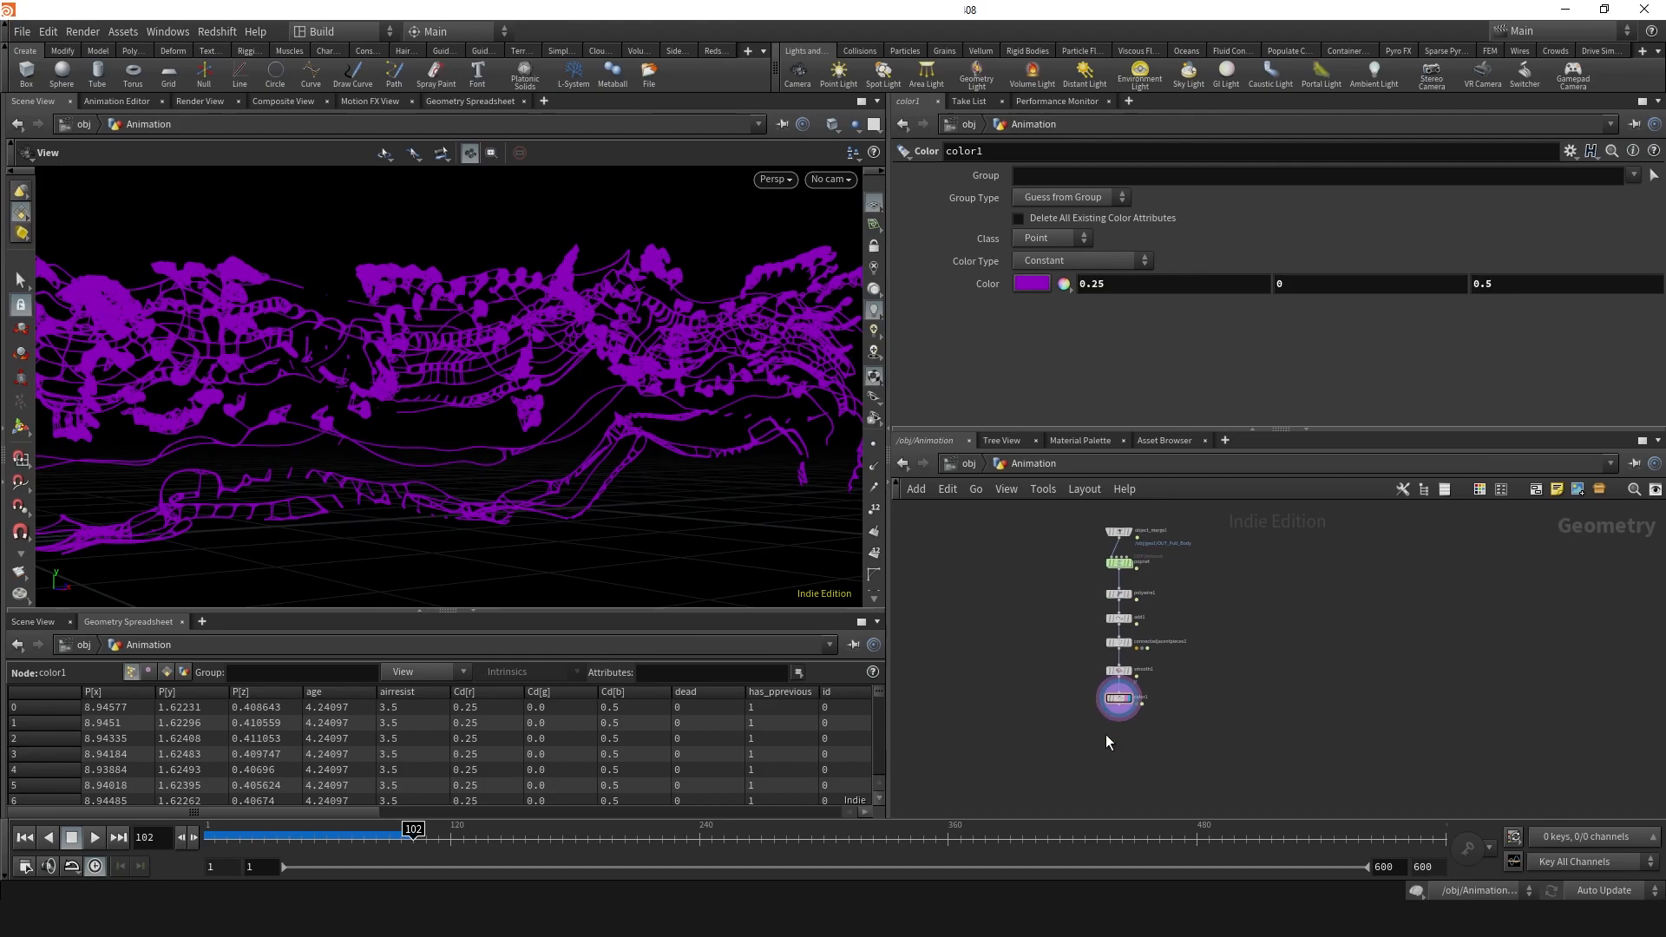
pyautogui.press('Tab')
pyautogui.write('mer')
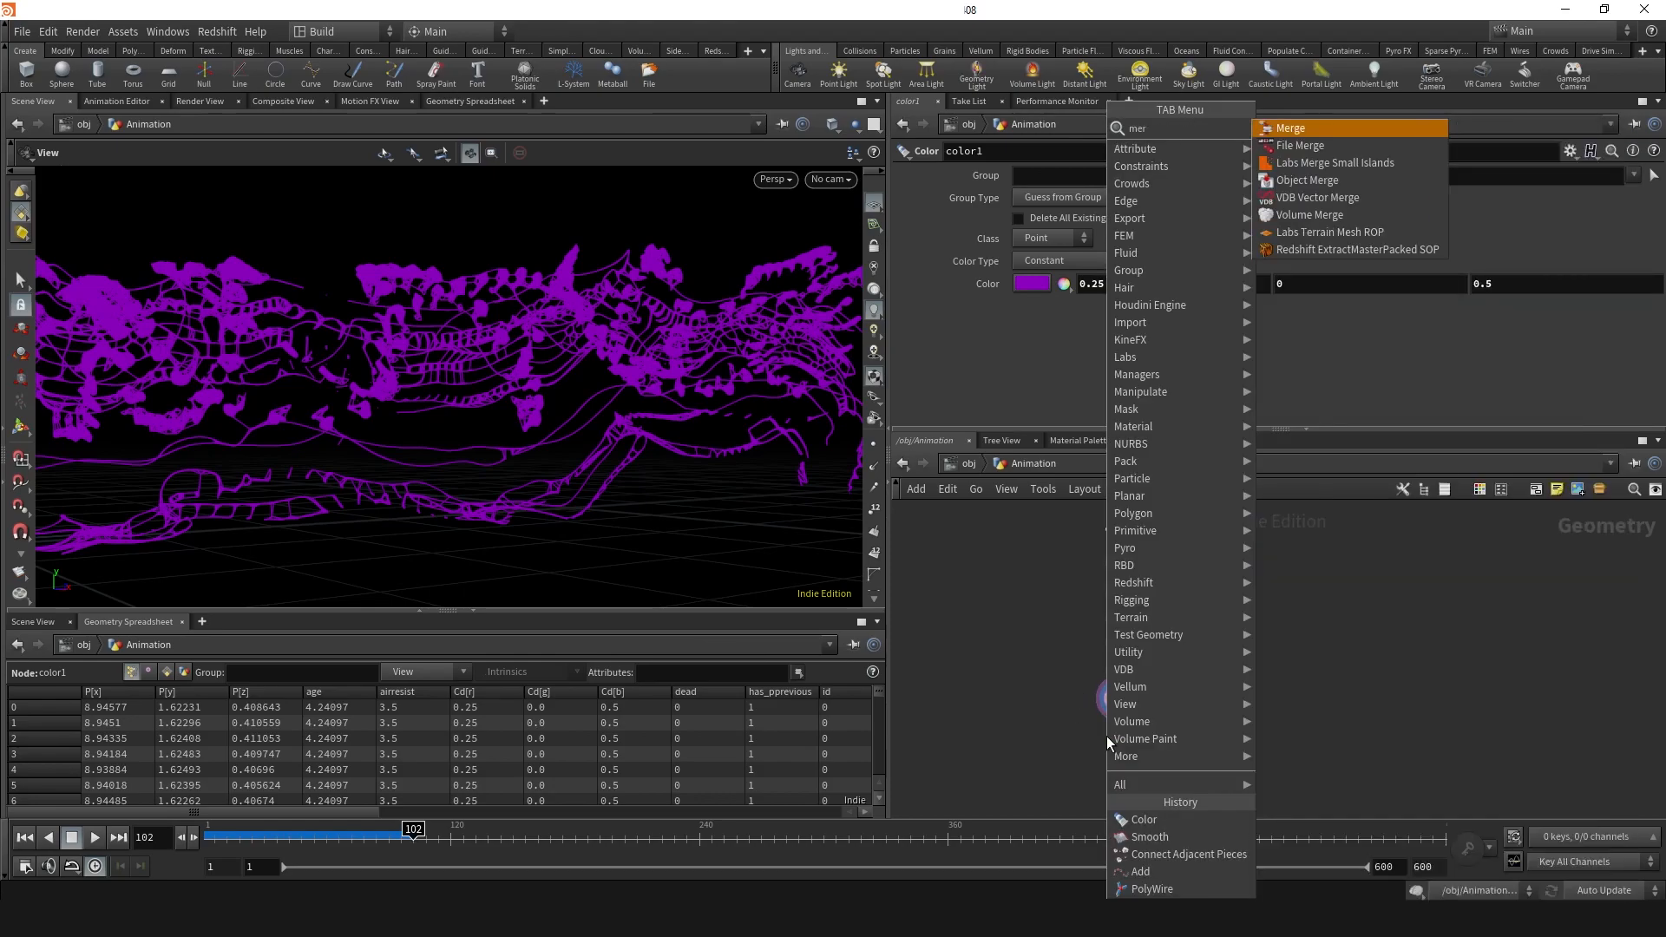
pyautogui.press('Return')
pyautogui.click(1123, 745)
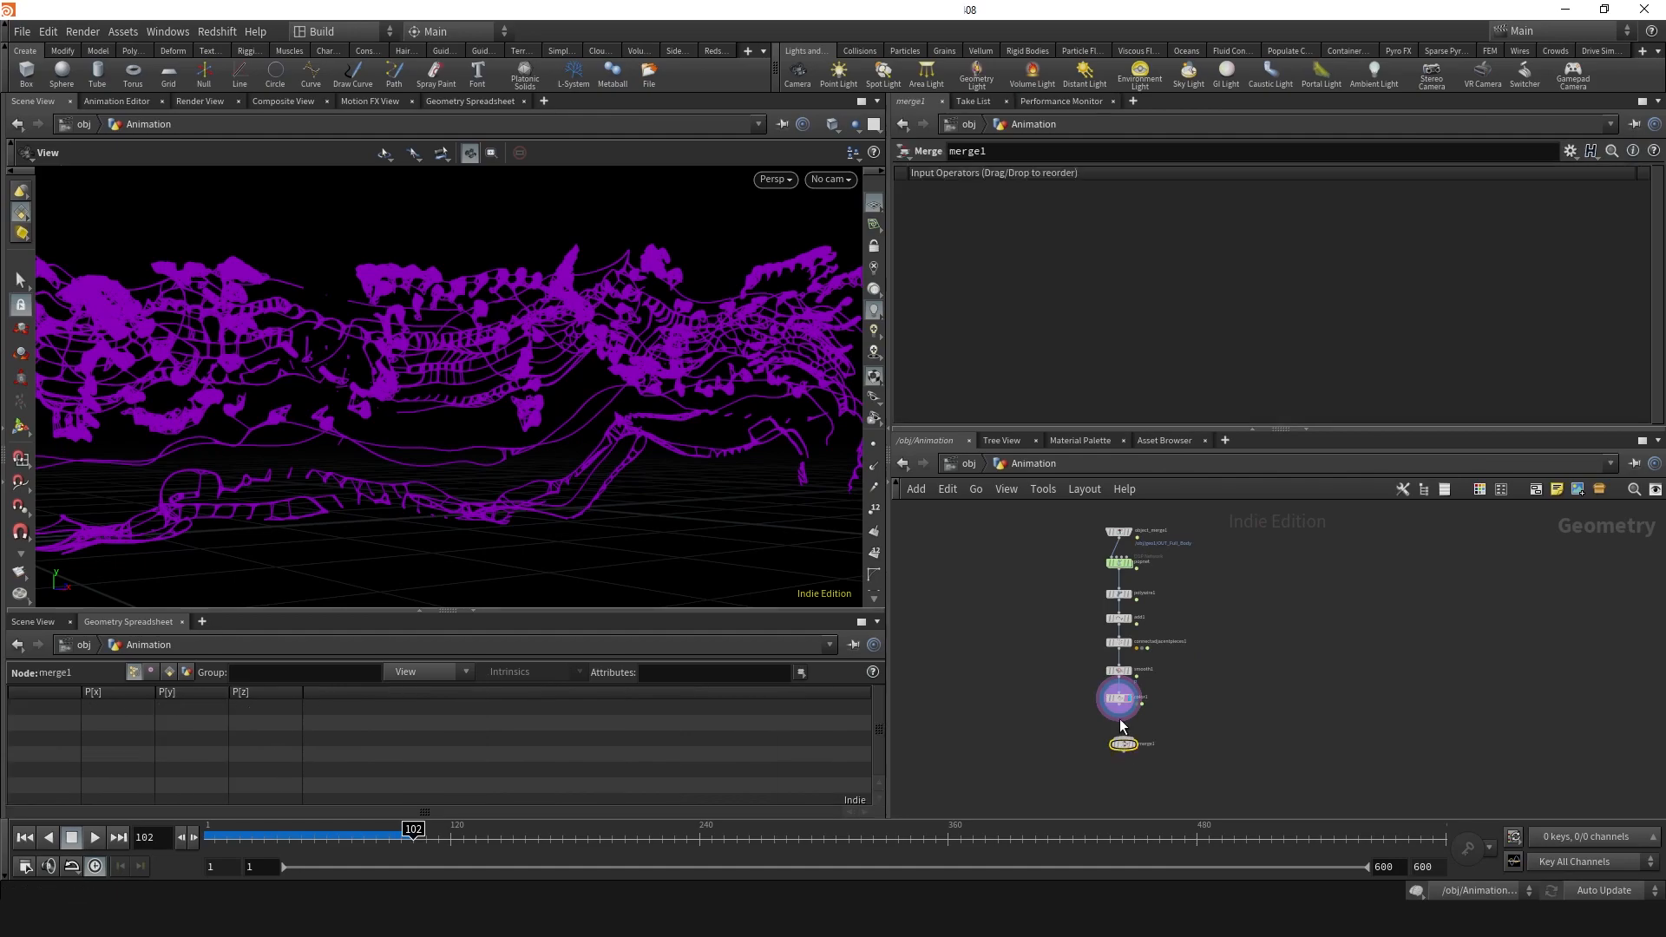
pyautogui.click(1120, 714)
pyautogui.click(1123, 739)
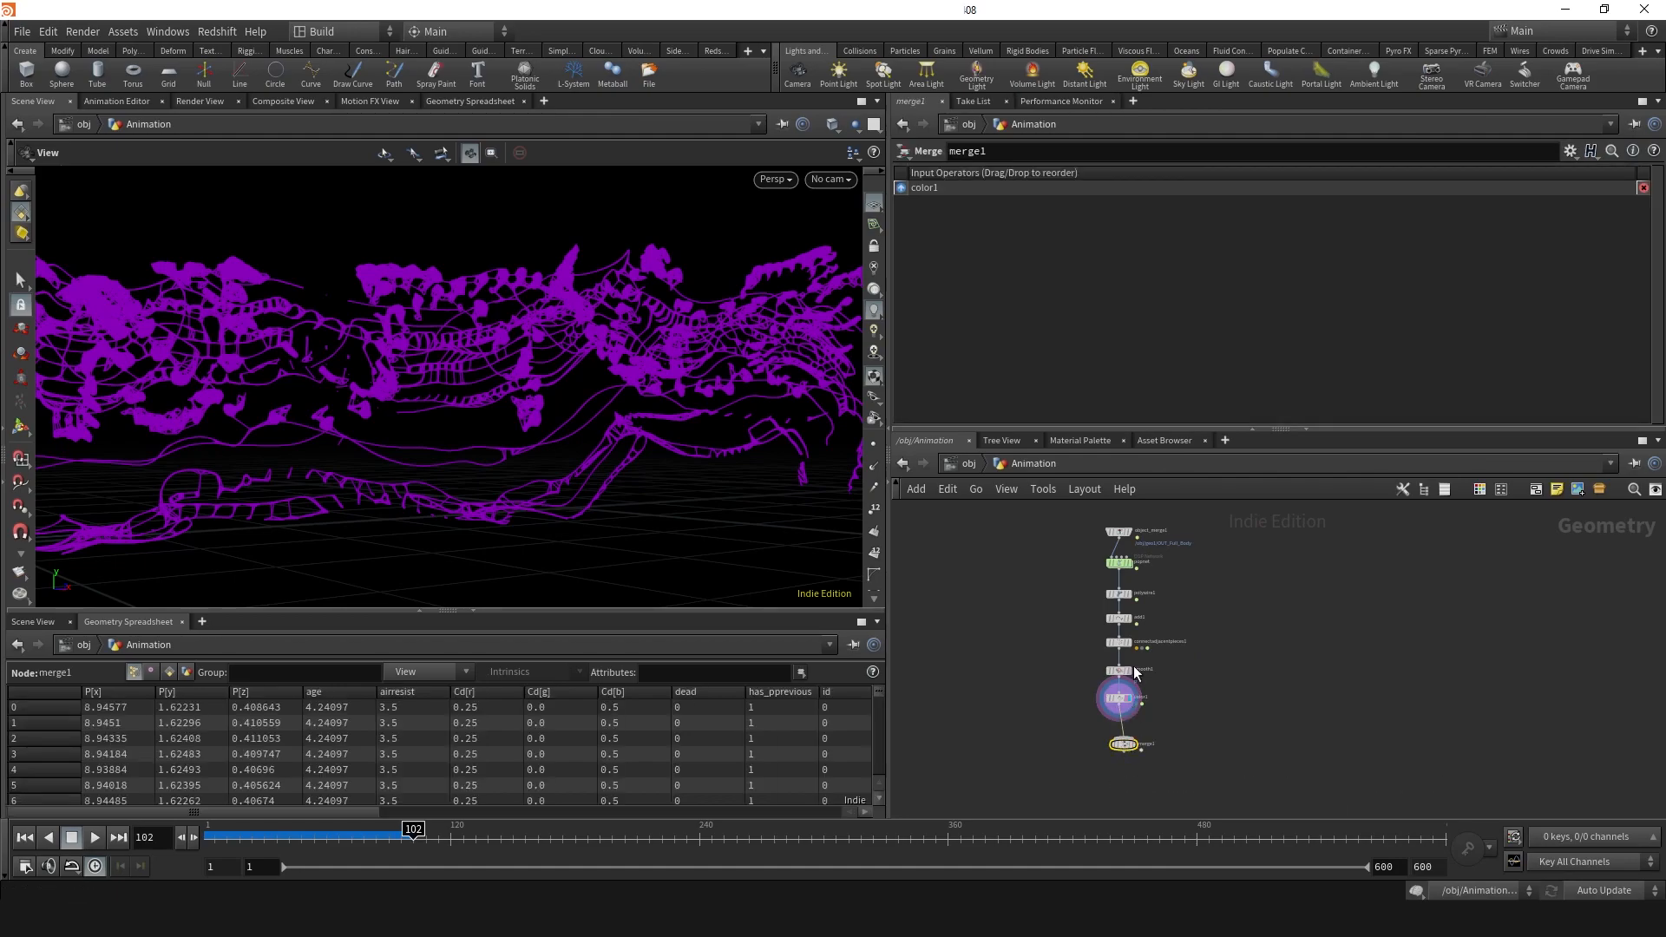
# - Connect the popnet output as a second input of merge1, reposition the node beside the chain, and display the merged result
pyautogui.click(1122, 573)
pyautogui.click(1126, 738)
pyautogui.moveTo(1124, 743); pyautogui.dragTo(1165, 734)
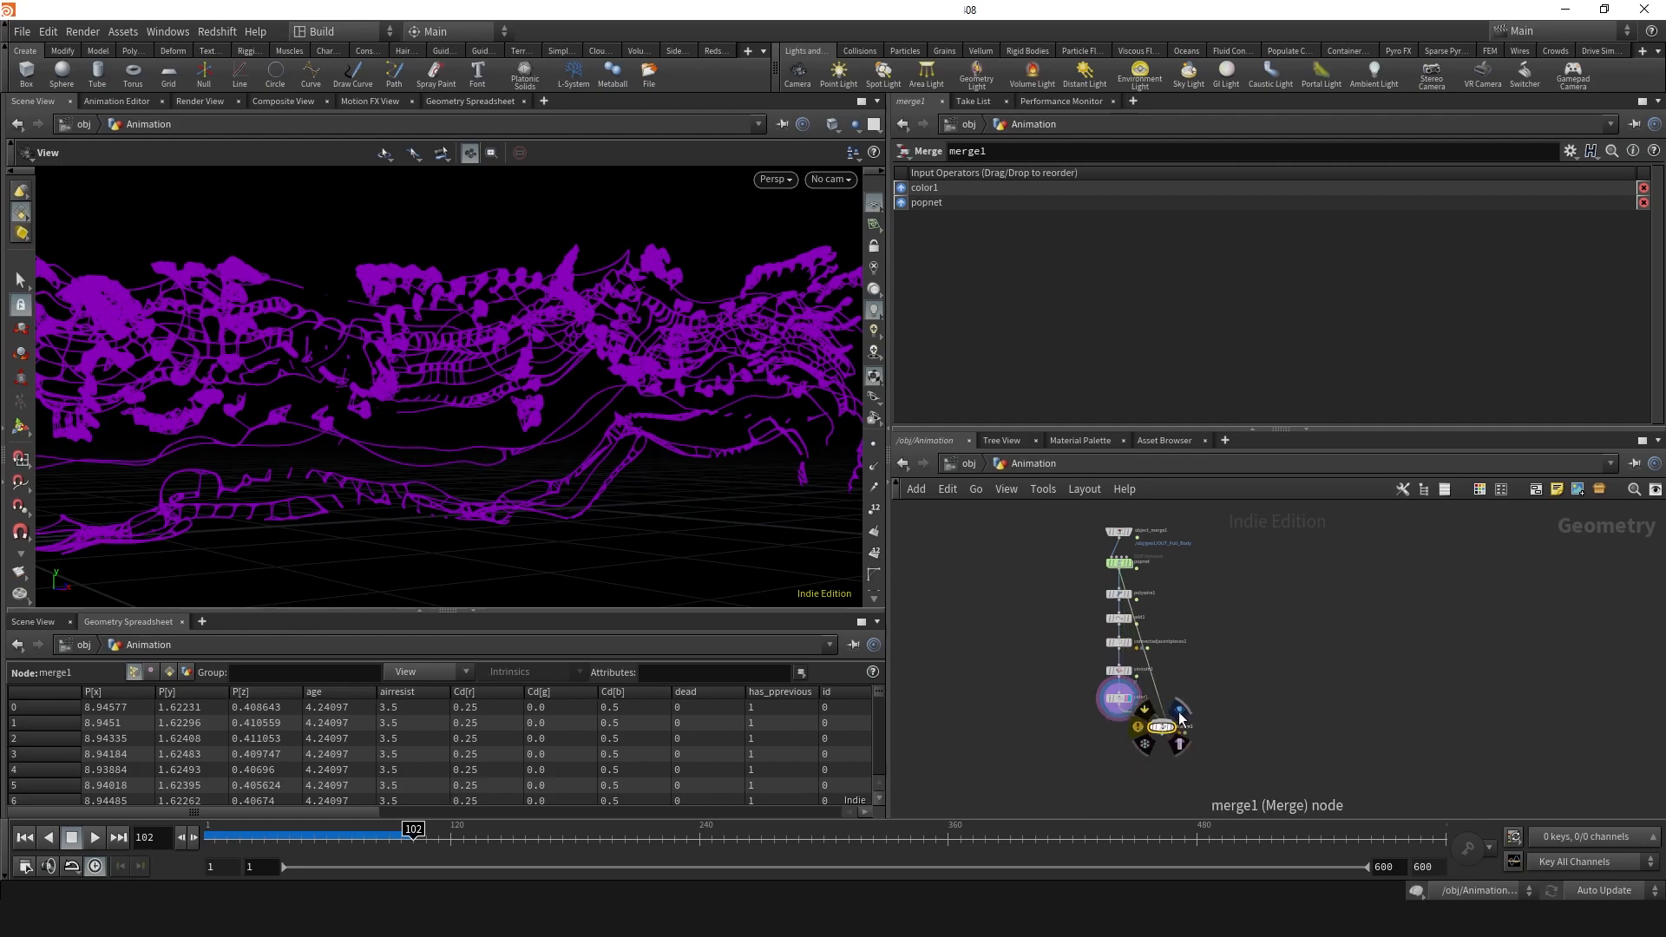
pyautogui.click(1177, 741)
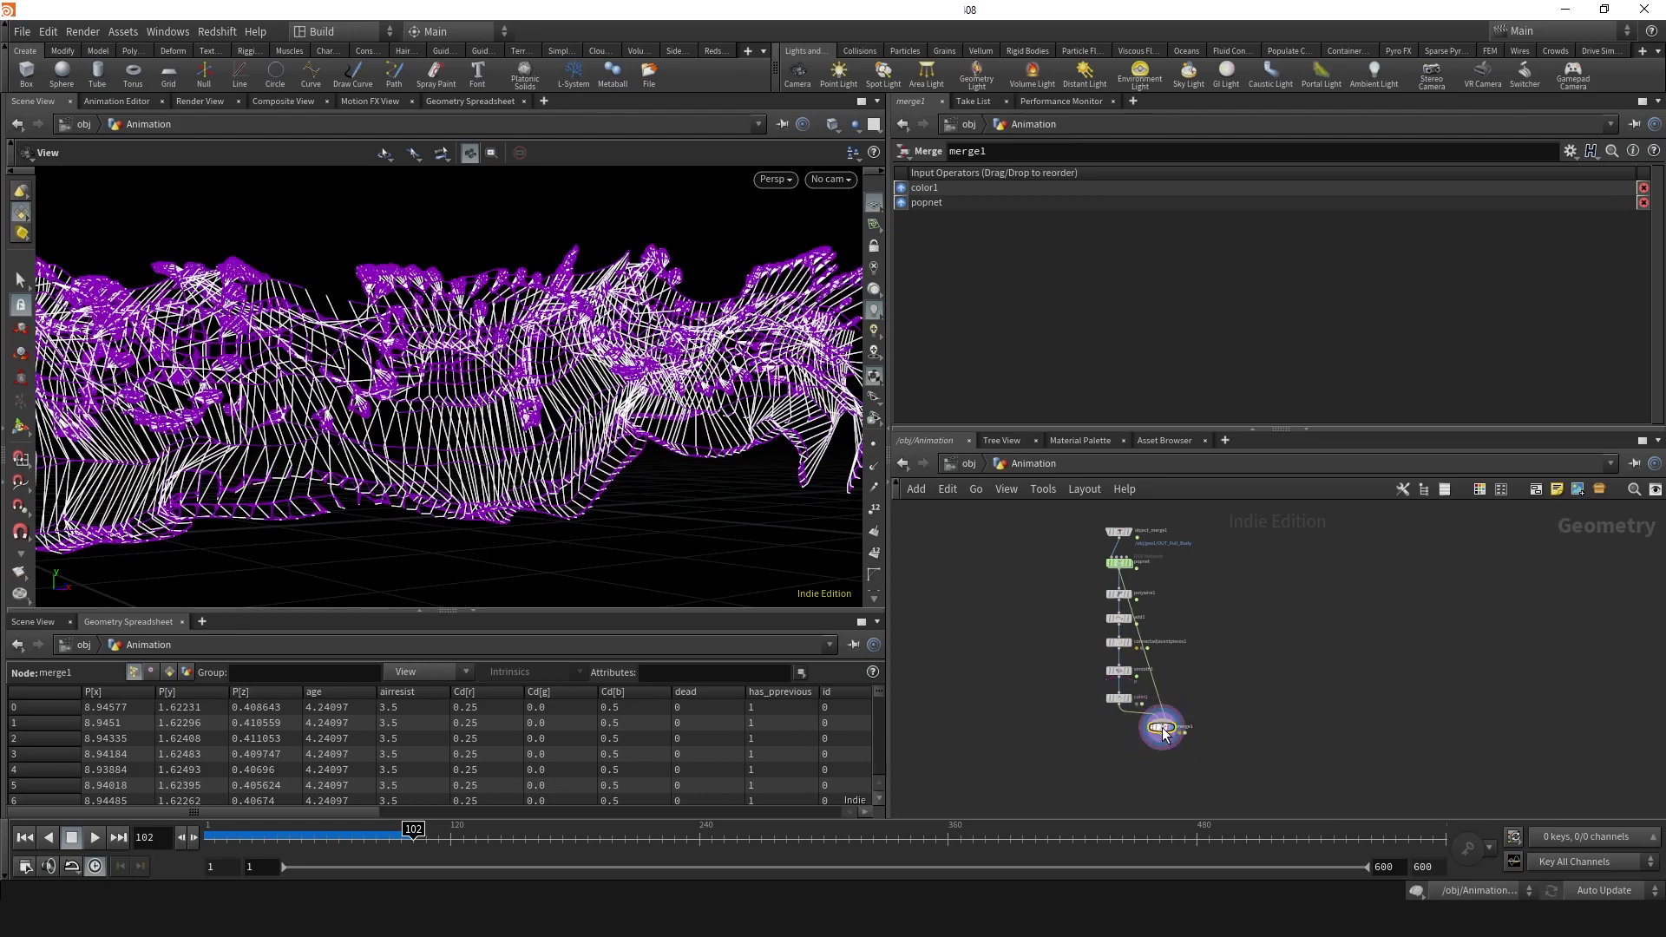
pyautogui.scroll(3, 1163, 727)
pyautogui.moveTo(692, 420); pyautogui.dragTo(495, 399, button='right')
pyautogui.moveTo(495, 399); pyautogui.dragTo(513, 436)
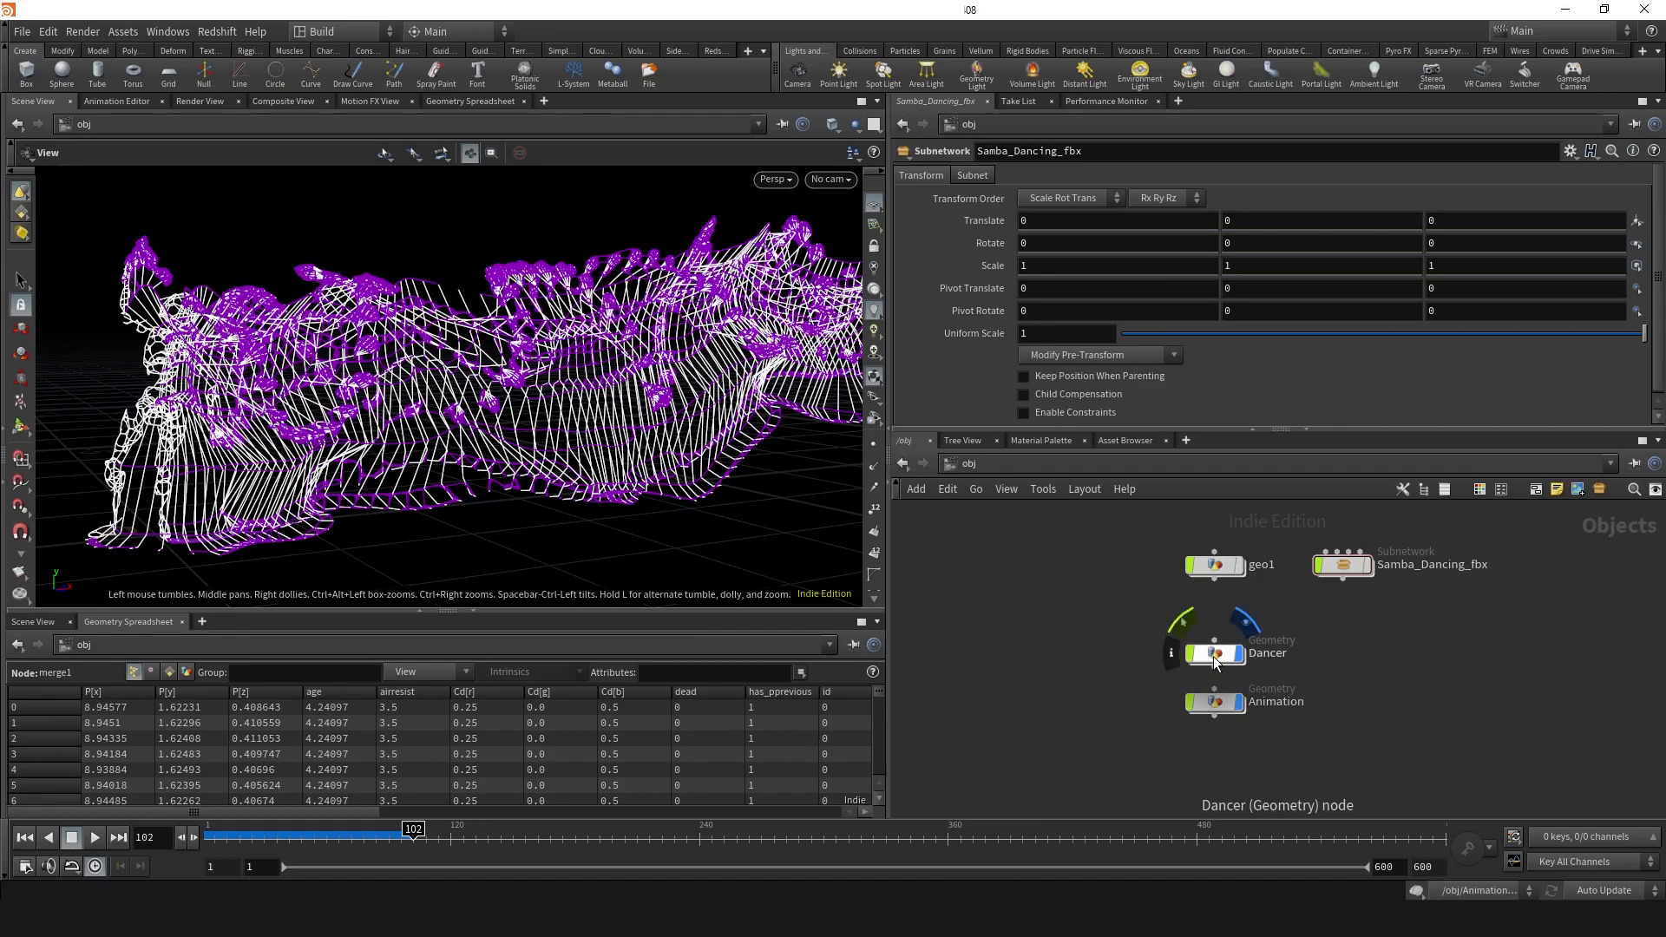
# - Select the Dancer object at object level and return to frame 1 to examine it together with the trails
pyautogui.click(1216, 658)
pyautogui.moveTo(643, 417); pyautogui.dragTo(546, 408, button='right')
pyautogui.moveTo(547, 408); pyautogui.dragTo(590, 442)
pyautogui.click(23, 839)
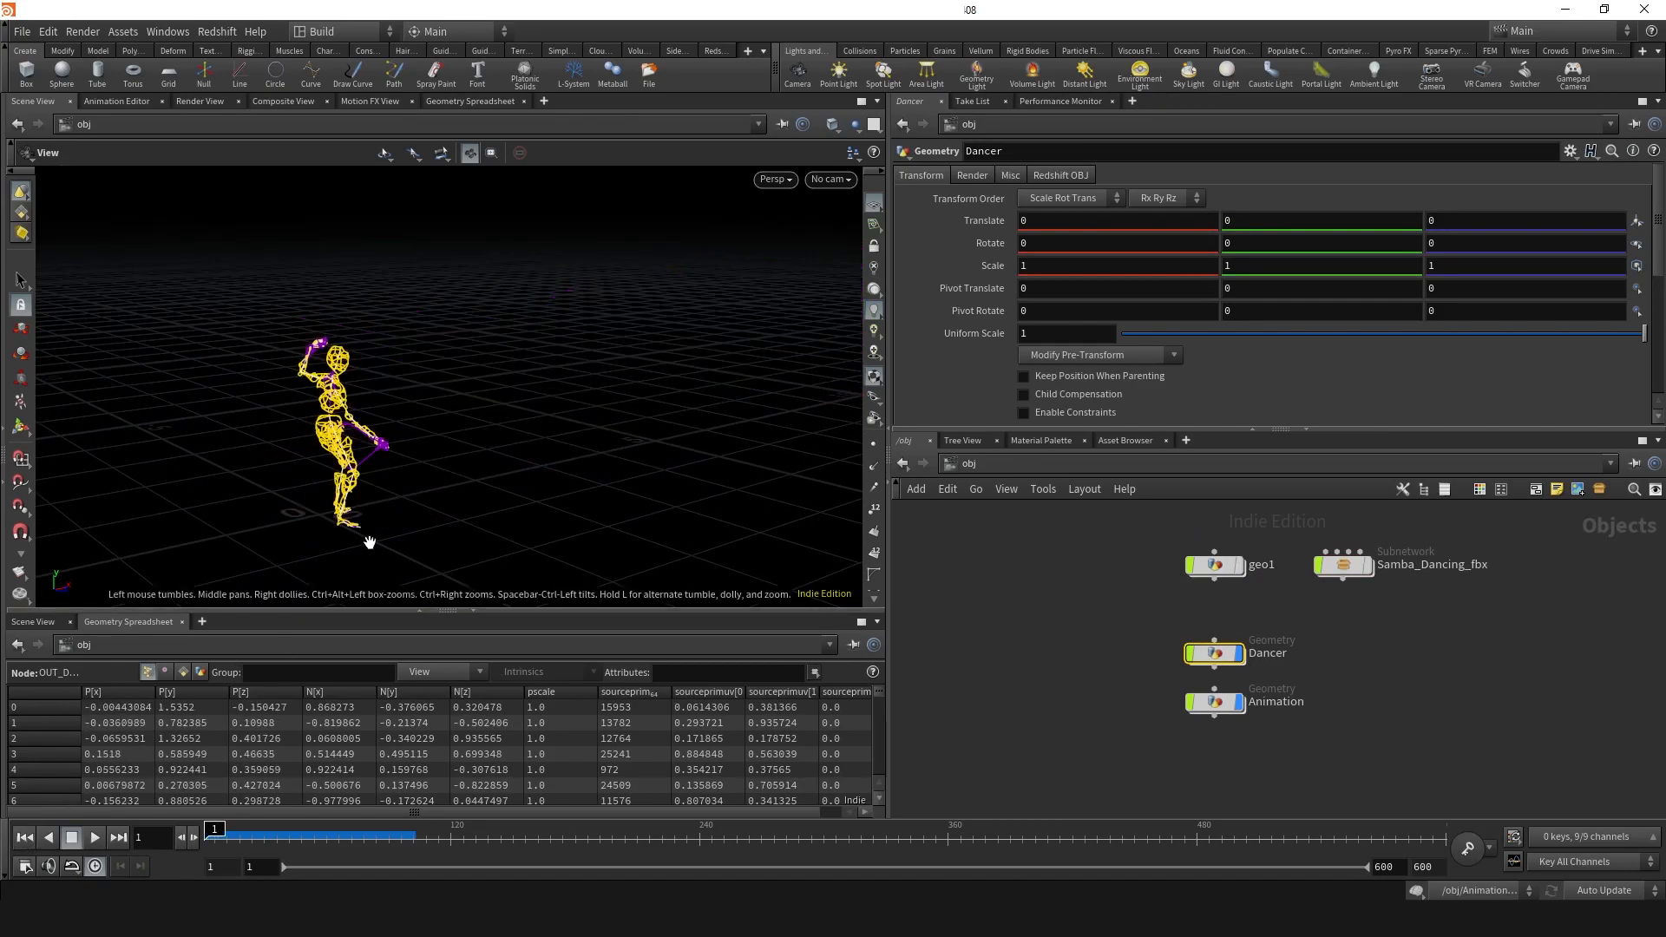
pyautogui.moveTo(401, 441); pyautogui.dragTo(420, 480)
pyautogui.moveTo(420, 480); pyautogui.dragTo(613, 413, button='right')
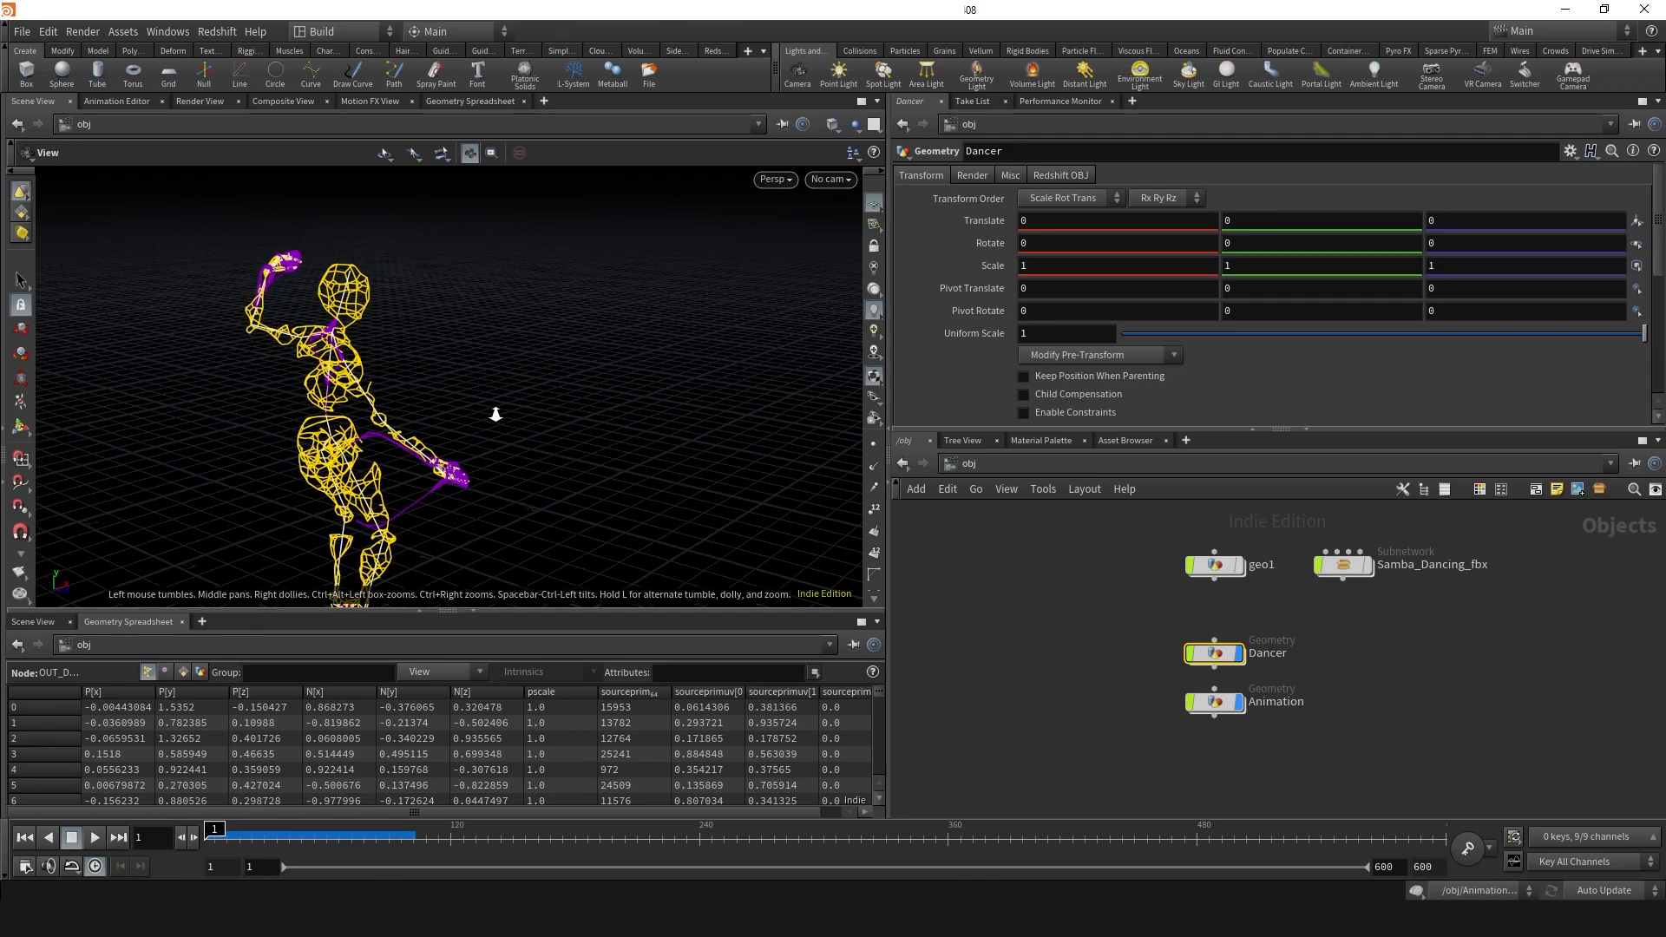
# - Play the animation from frame 1 and examine the dancer with its growing purple and white trails
pyautogui.click(91, 835)
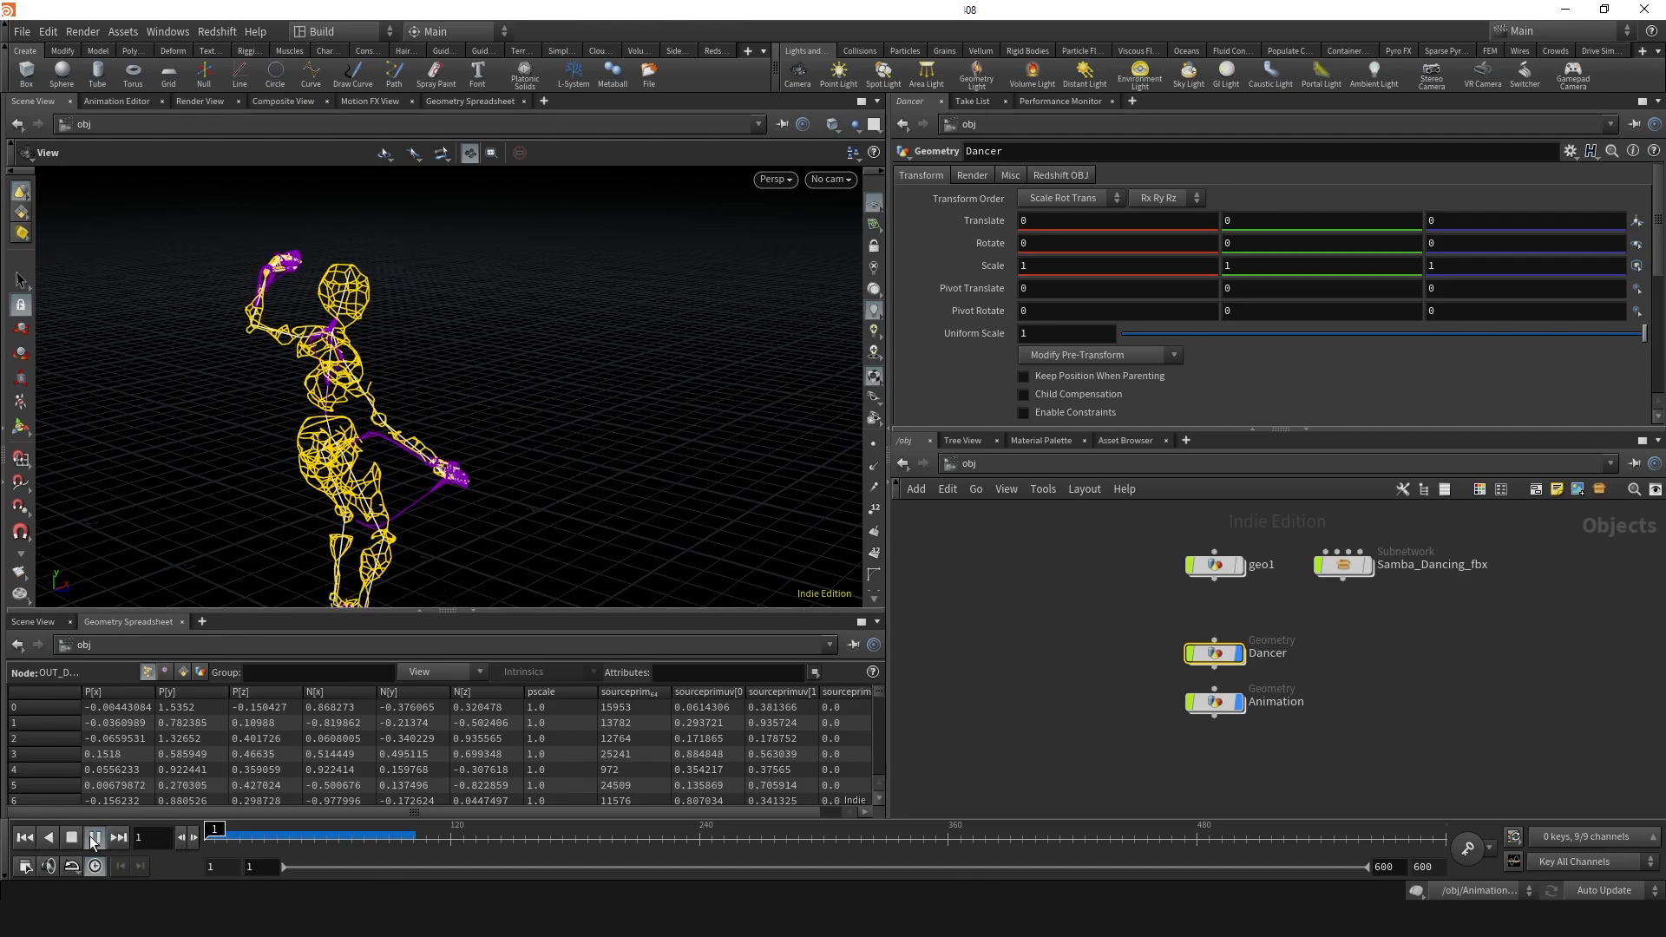
pyautogui.moveTo(569, 437); pyautogui.dragTo(513, 473, button='right')
pyautogui.moveTo(513, 473); pyautogui.dragTo(584, 442)
pyautogui.moveTo(584, 443); pyautogui.dragTo(349, 384, button='middle')
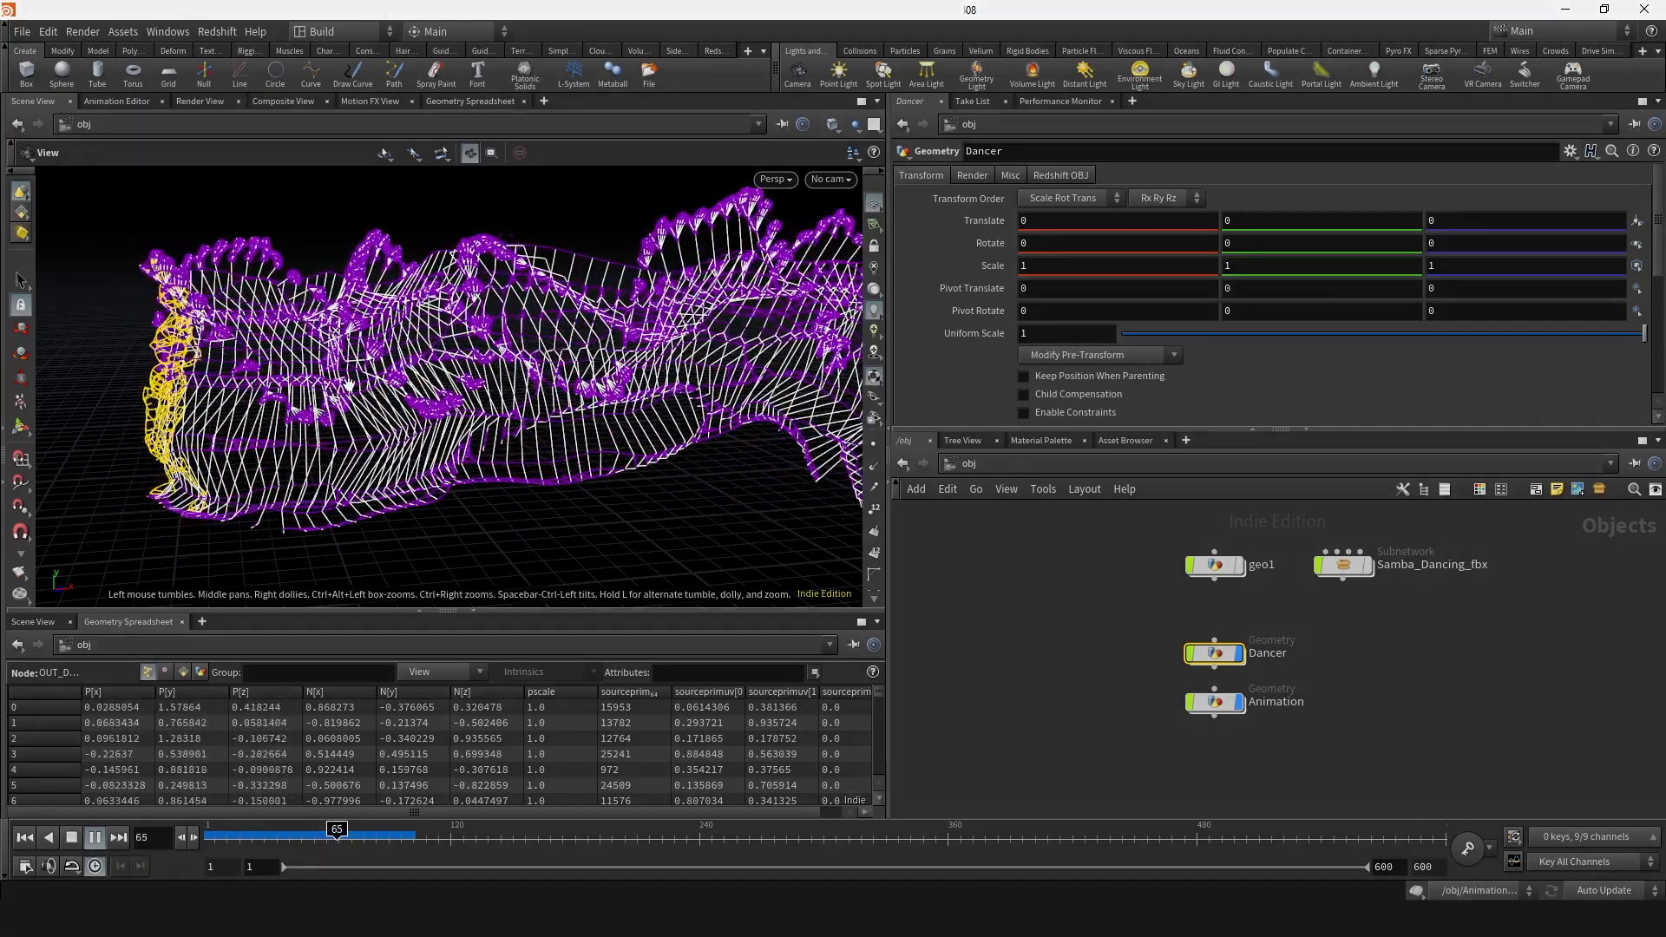